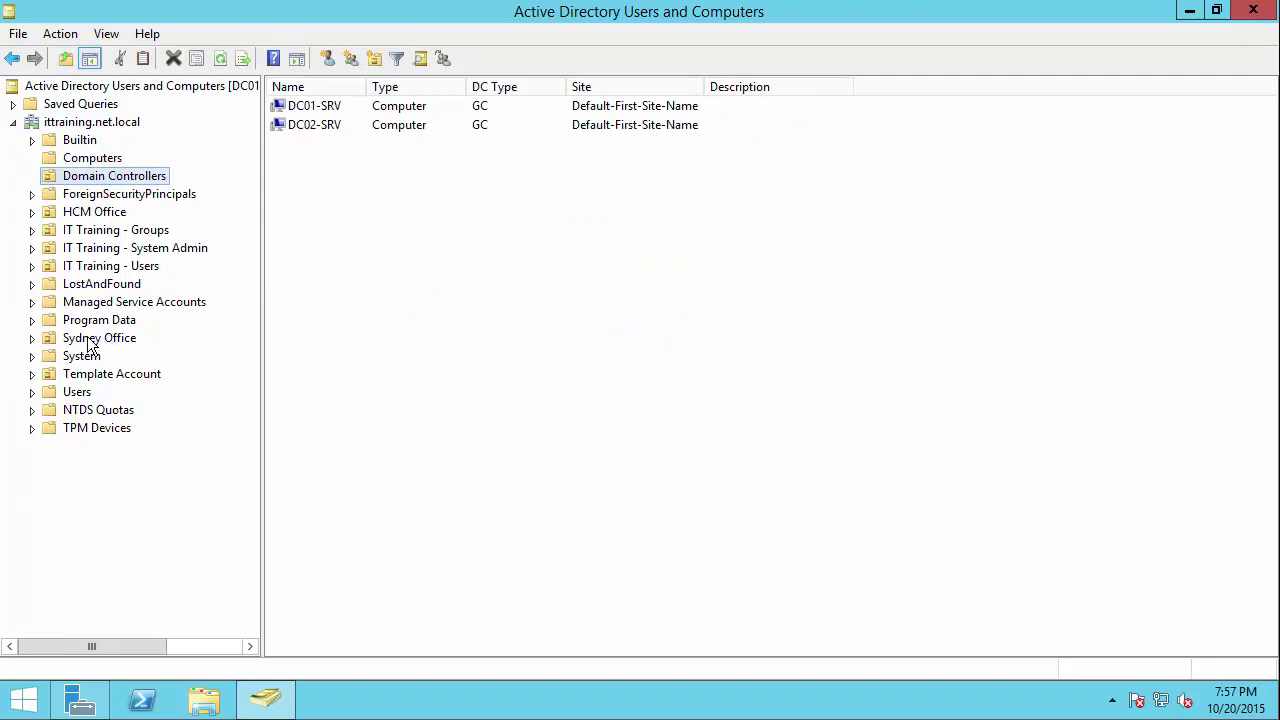
# Step: Turn off View > Advanced Features and select the ittraining.net.local domain
pyautogui.click(106, 35)
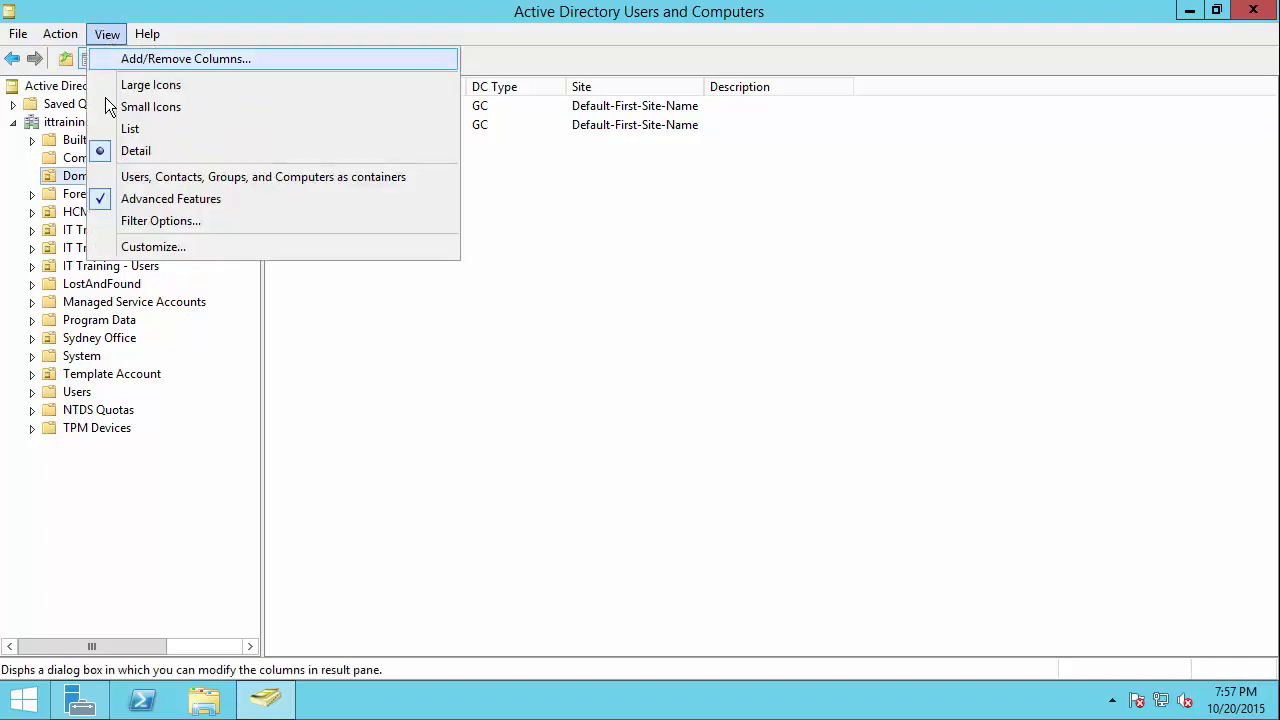
pyautogui.click(110, 200)
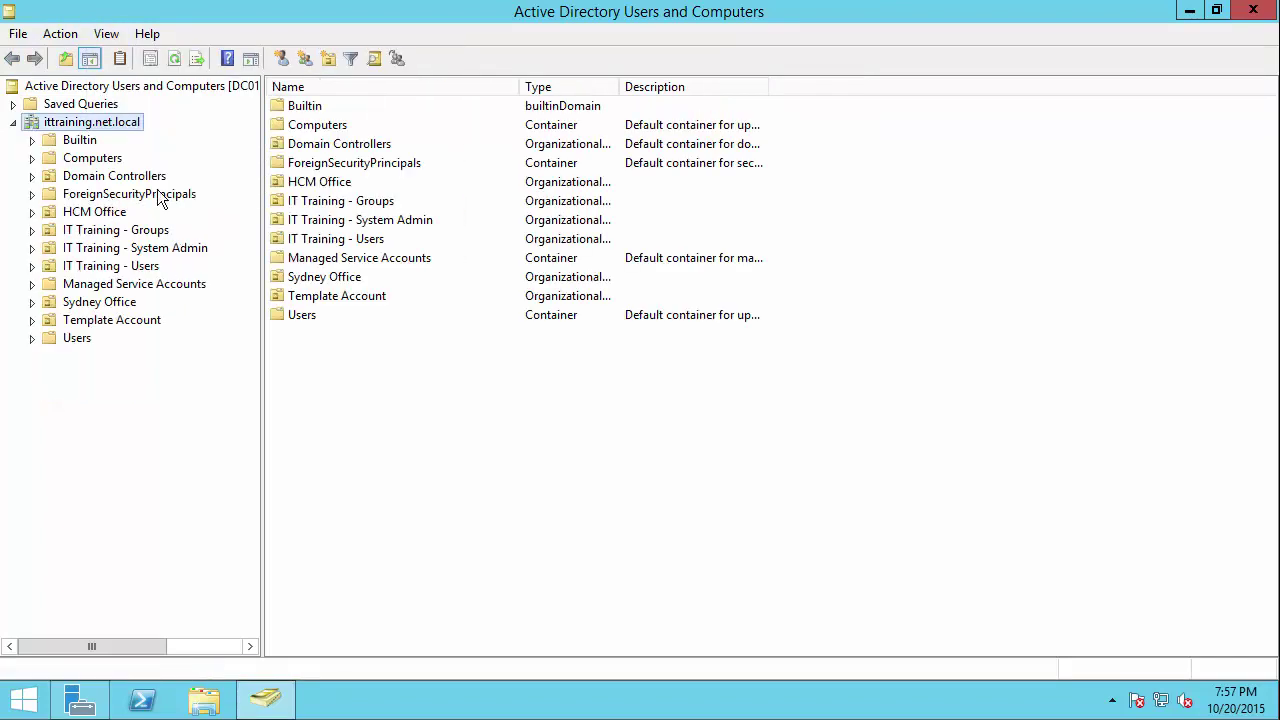
pyautogui.click(104, 121)
# Step: Create a deletion-protected organizational unit named 'HCM - Branch' at the domain root
pyautogui.rightClick(104, 121)
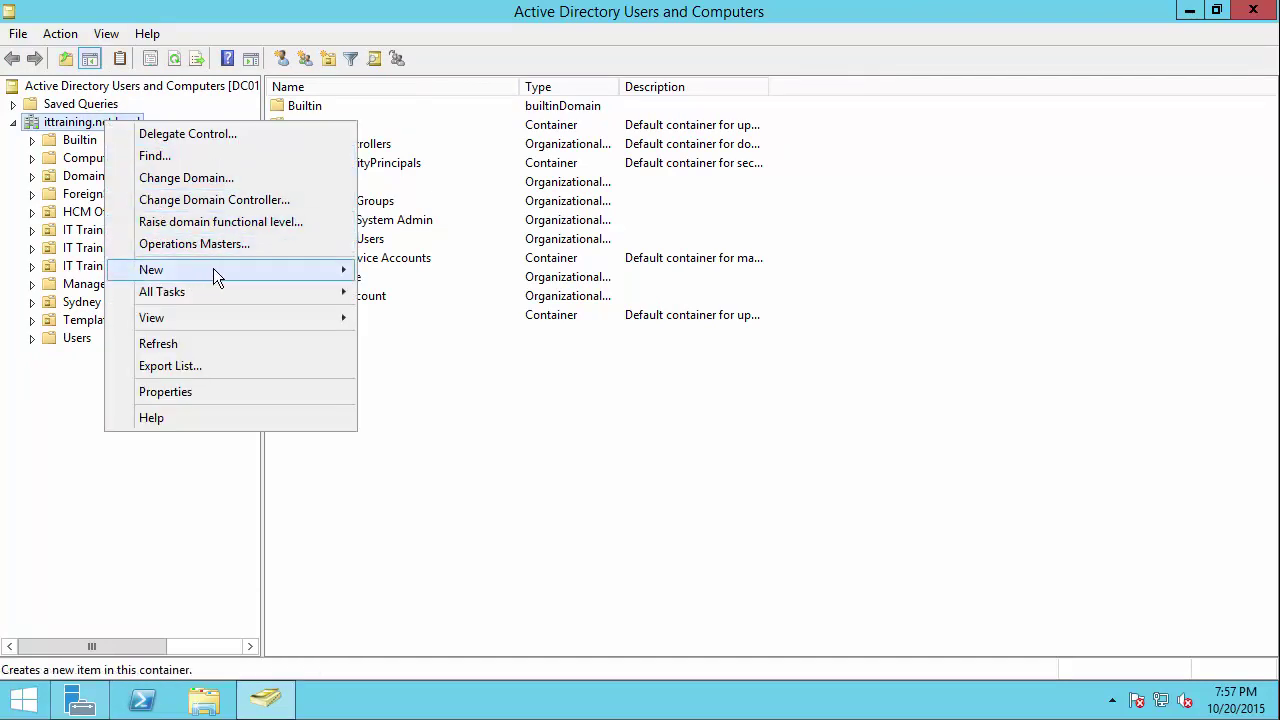
pyautogui.moveTo(214, 269)
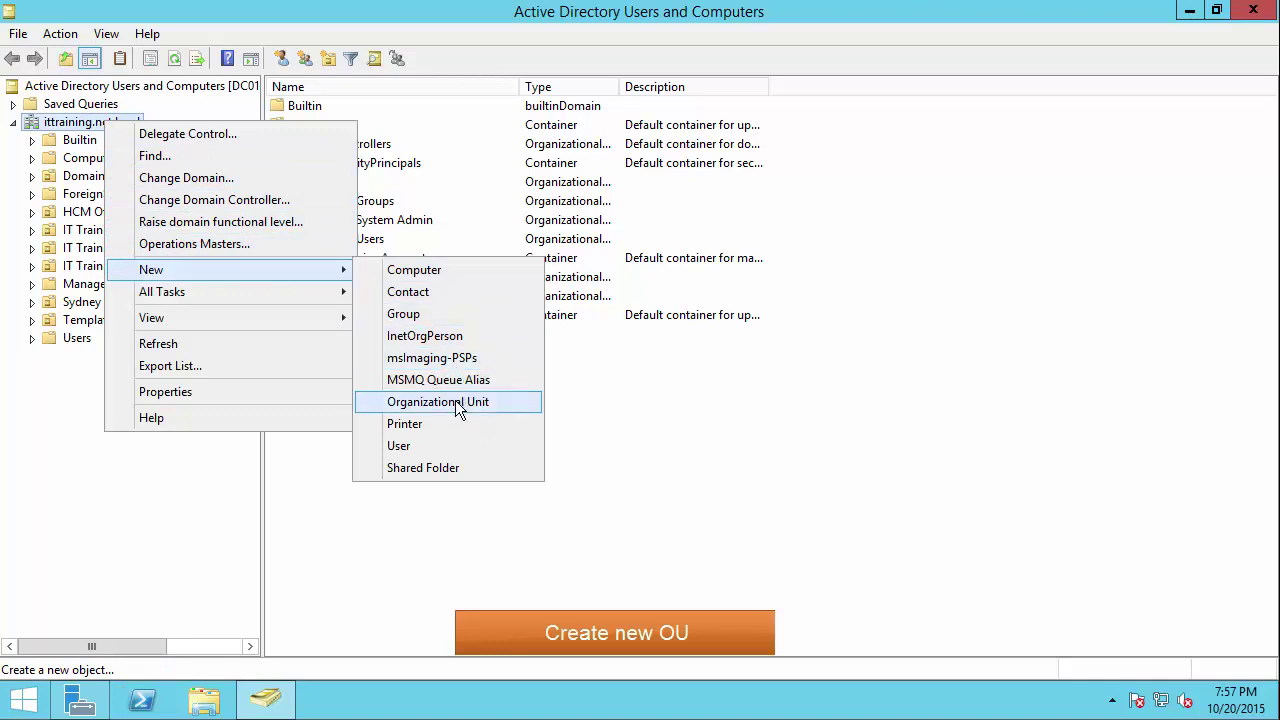
pyautogui.click(458, 405)
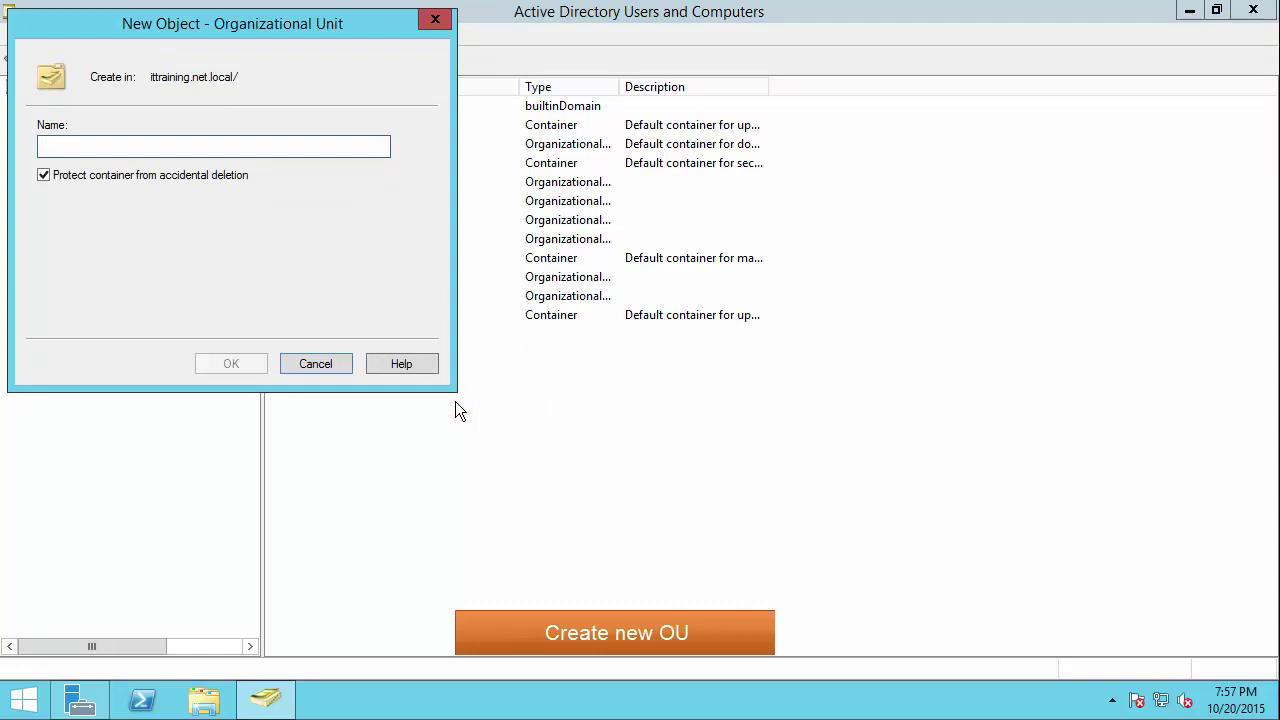
pyautogui.write('Ho Ch')
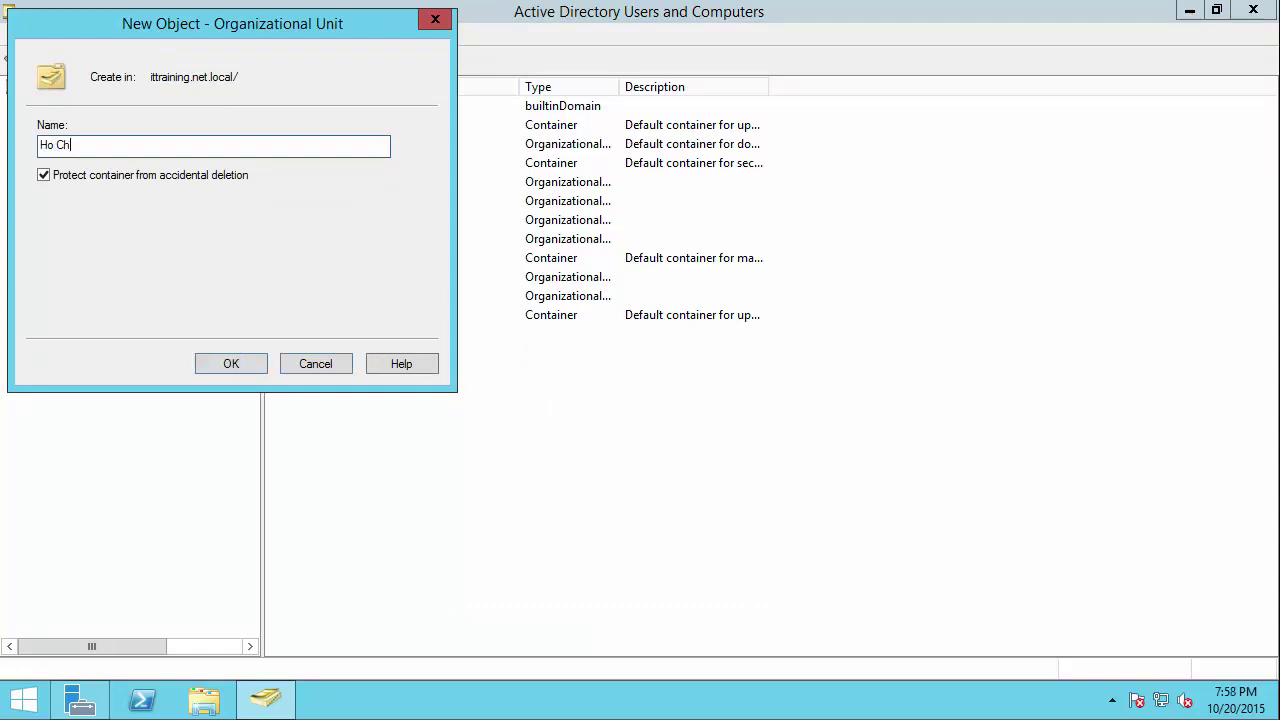
pyautogui.press('BackSpace')
pyautogui.press('BackSpace')
pyautogui.write('CM - O')
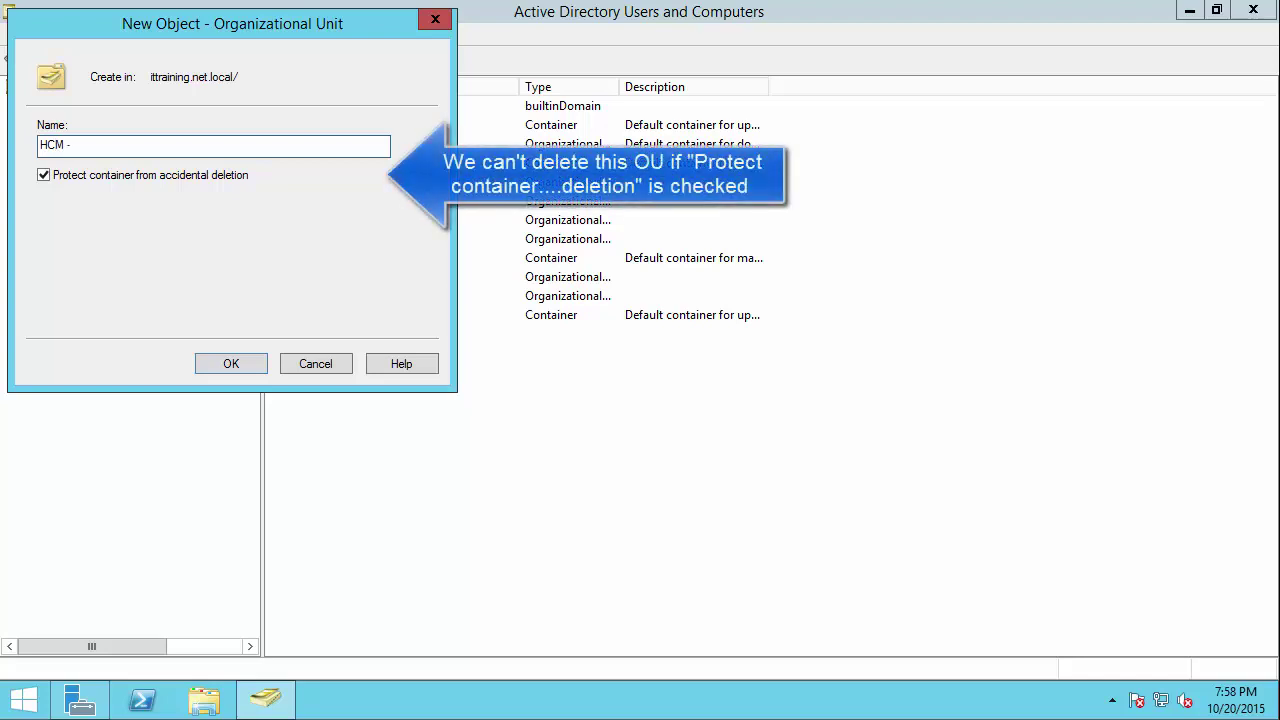
pyautogui.write('Branch')
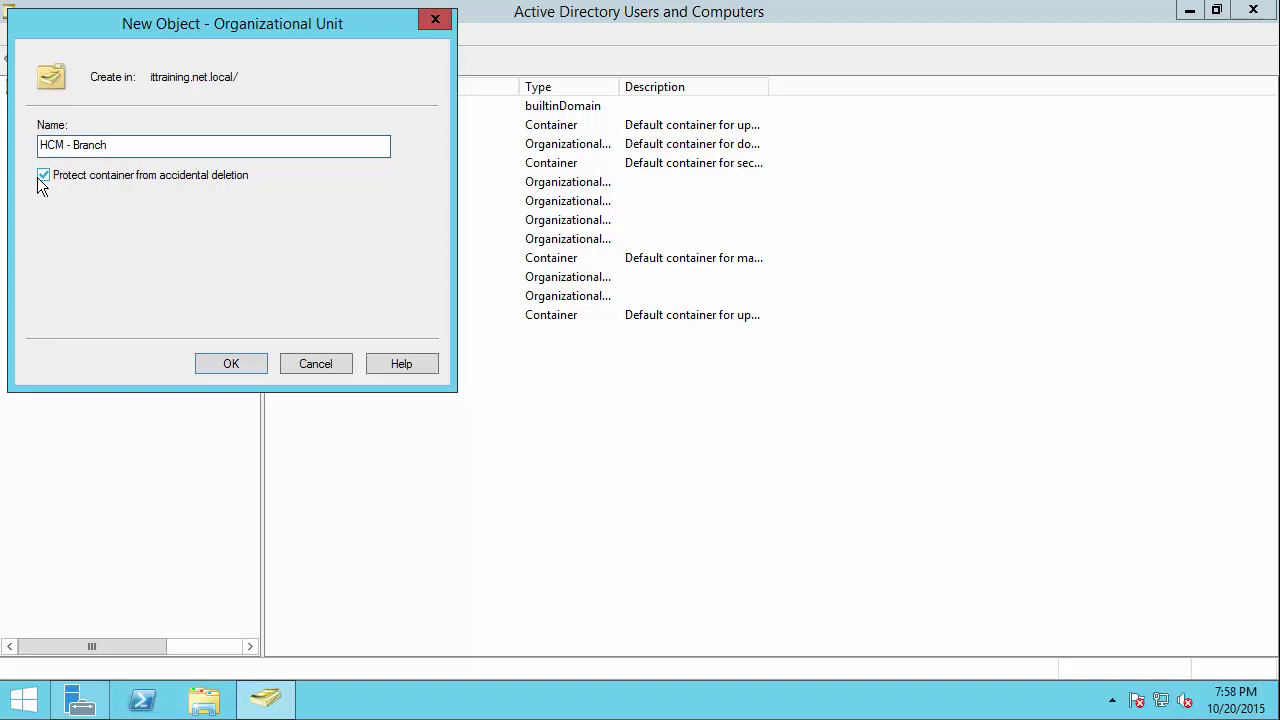
pyautogui.click(229, 364)
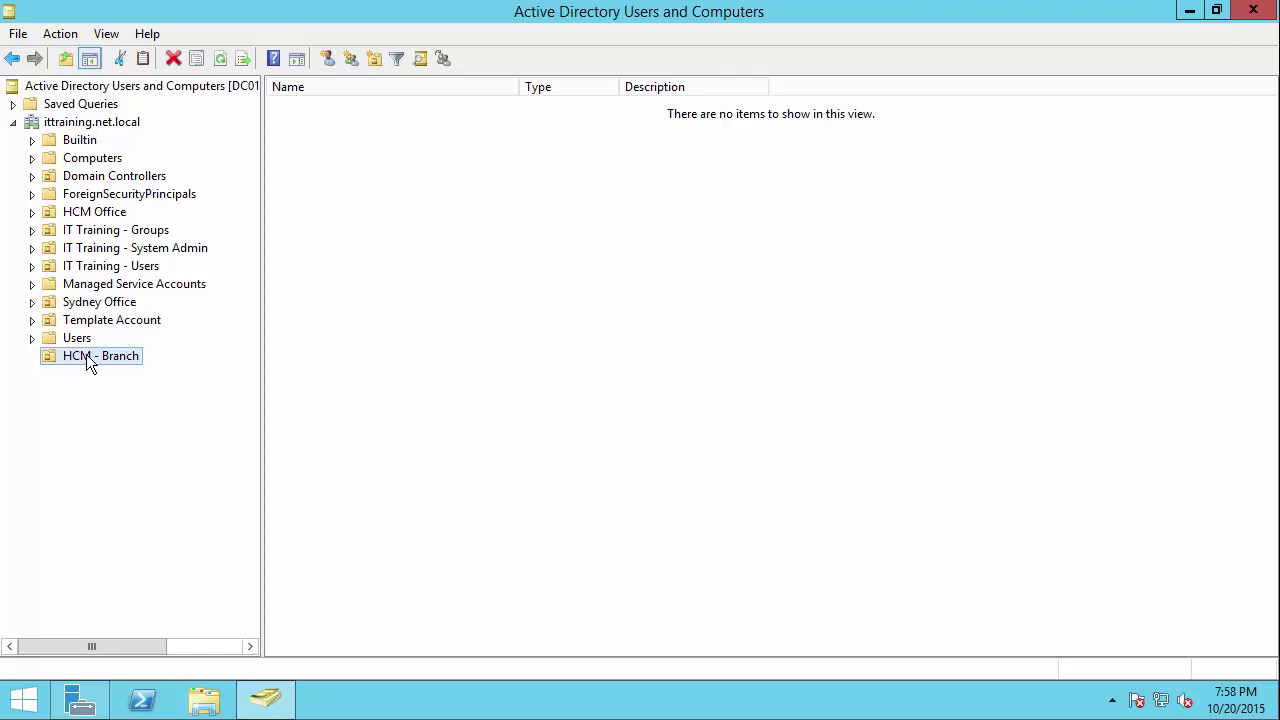
# Step: Try deleting HCM - Branch and dismiss the protected-object error
pyautogui.rightClick(86, 356)
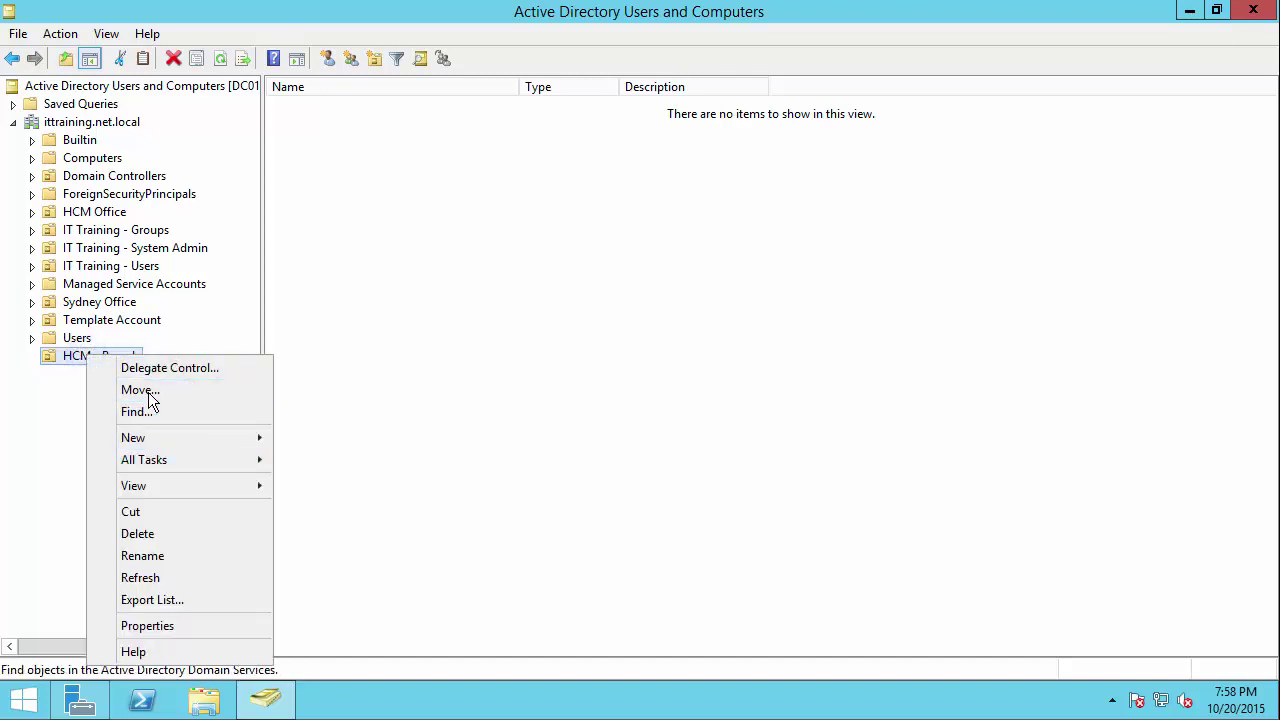
pyautogui.click(149, 533)
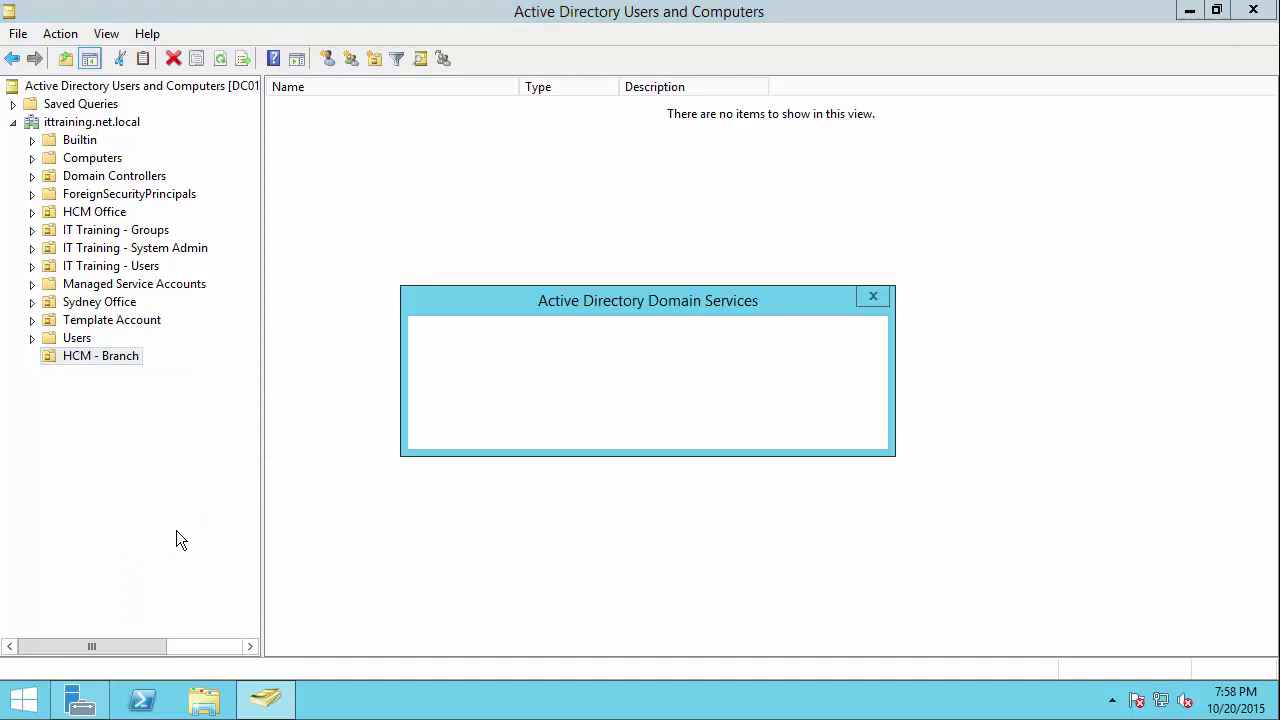
pyautogui.click(724, 430)
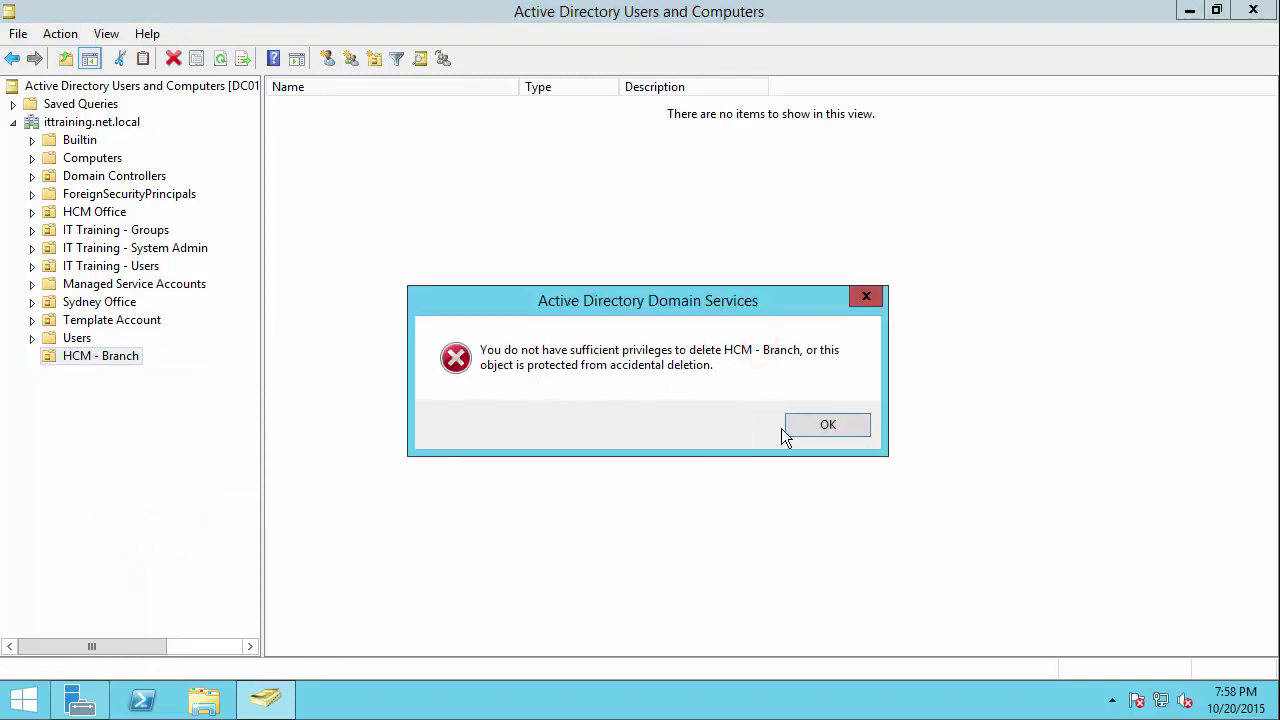
pyautogui.click(815, 425)
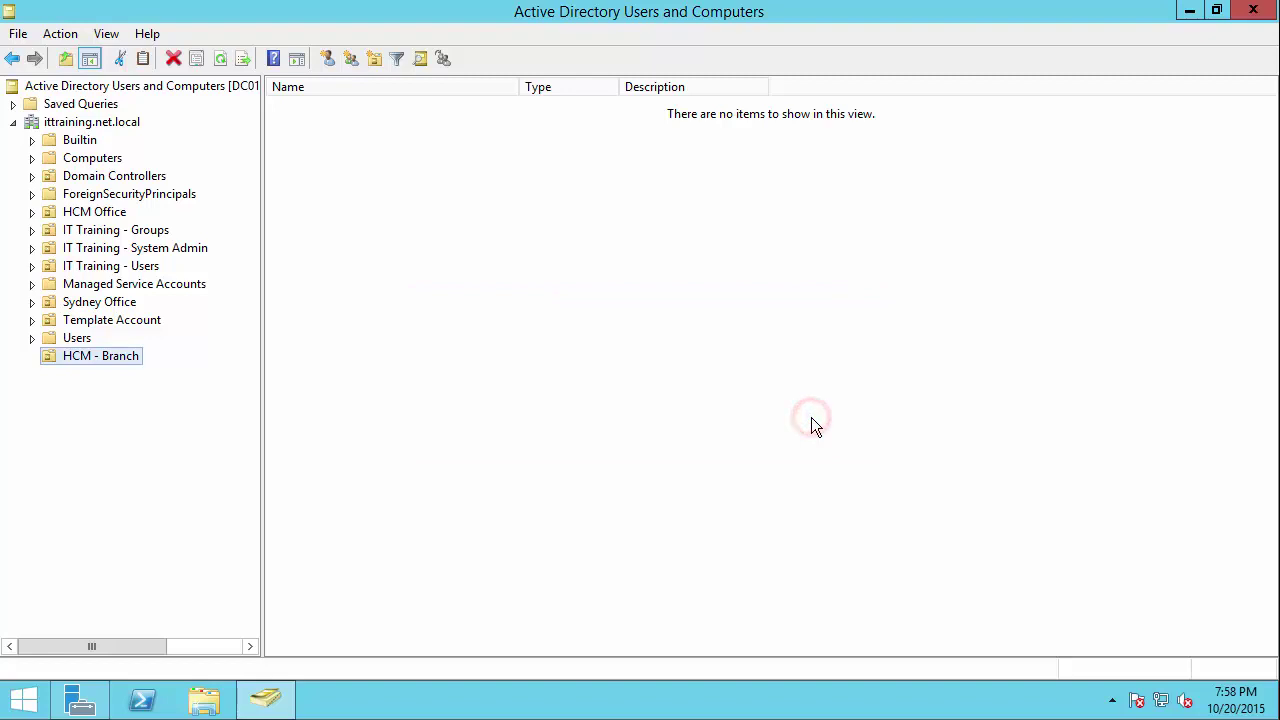
# Step: Inspect the HCM - Branch properties' Managed By tab and close without changes
pyautogui.rightClick(124, 356)
pyautogui.click(208, 622)
pyautogui.click(525, 162)
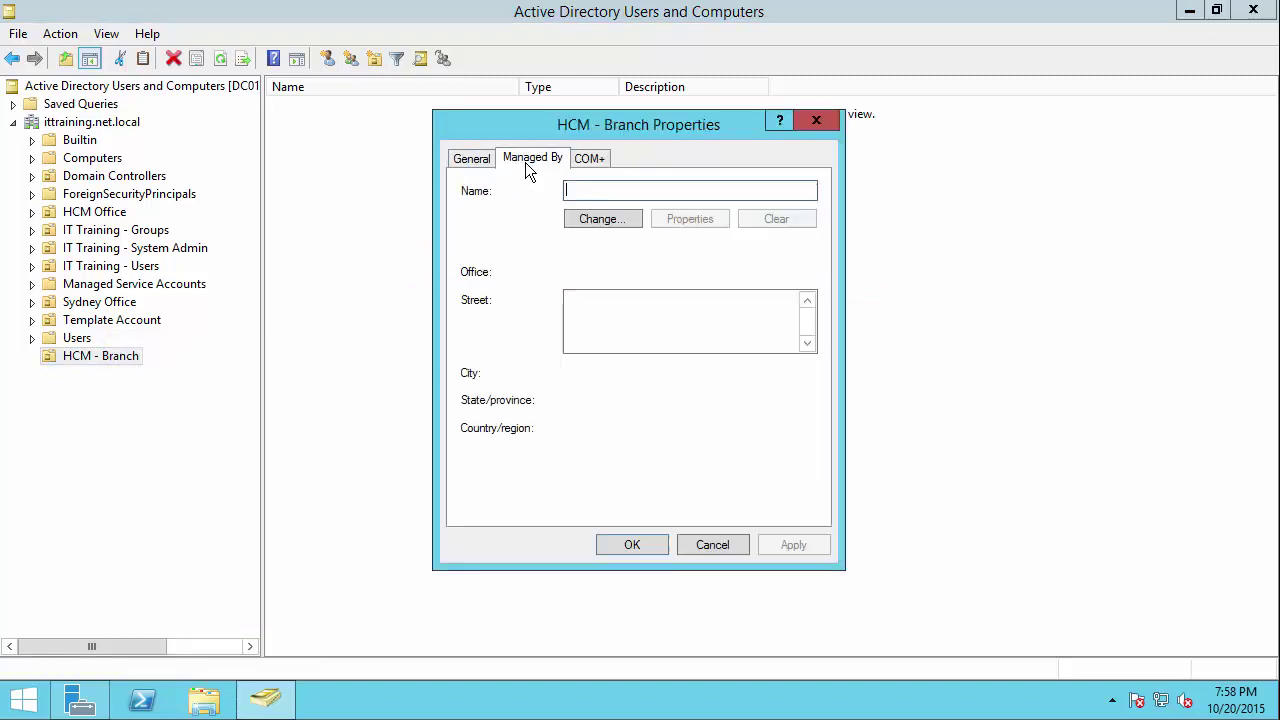
pyautogui.click(706, 543)
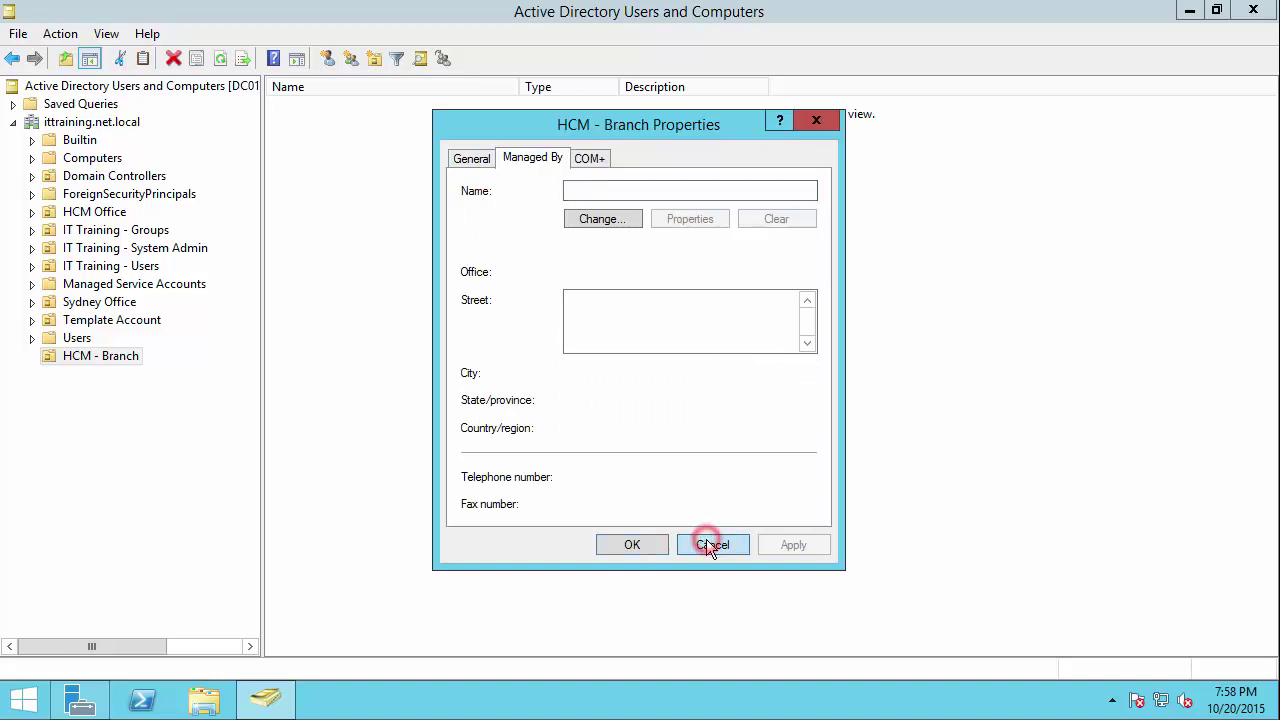
# Step: Enable Advanced Features and clear 'Protect object from accidental deletion' on HCM - Branch
pyautogui.click(72, 33)
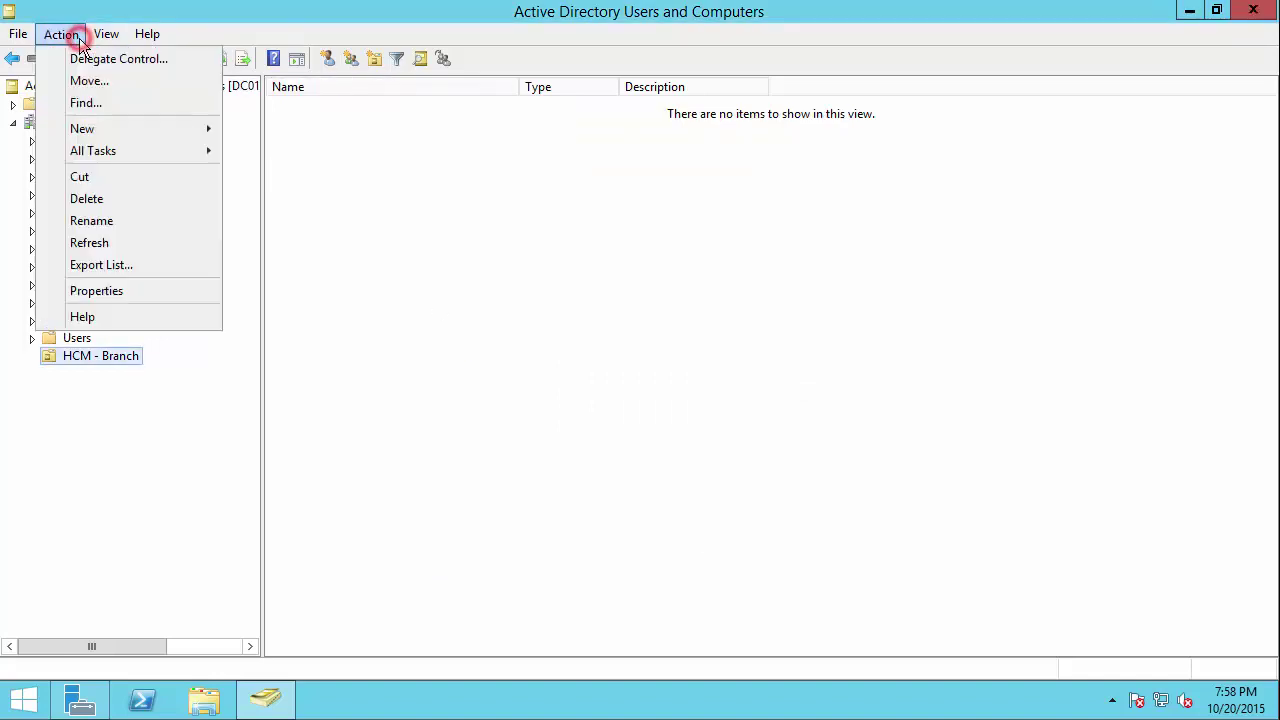
pyautogui.moveTo(106, 33)
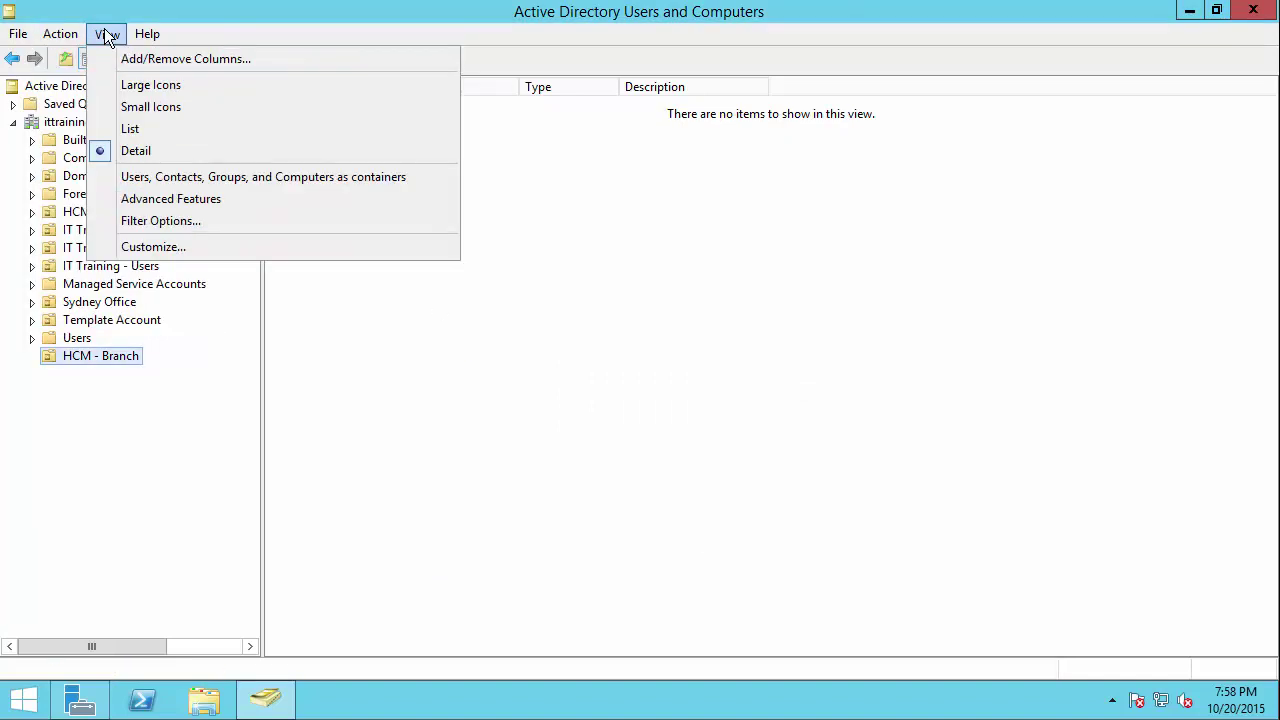
pyautogui.click(98, 199)
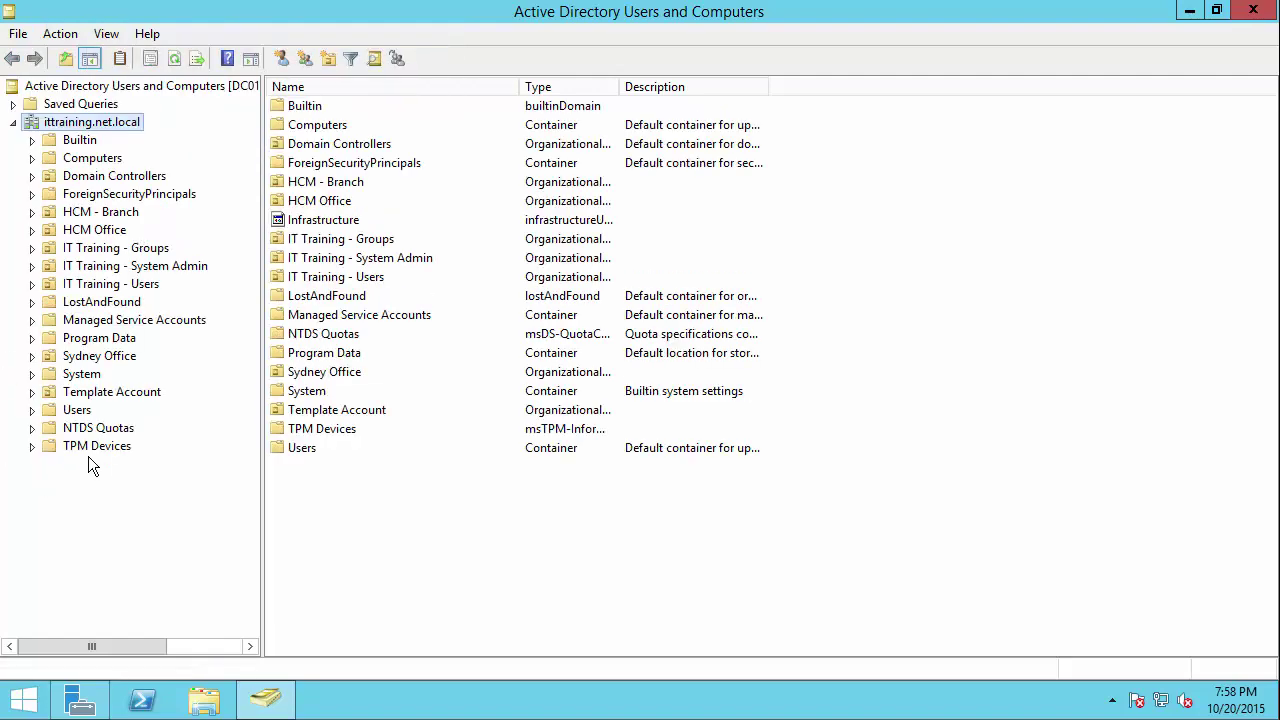
pyautogui.click(114, 211)
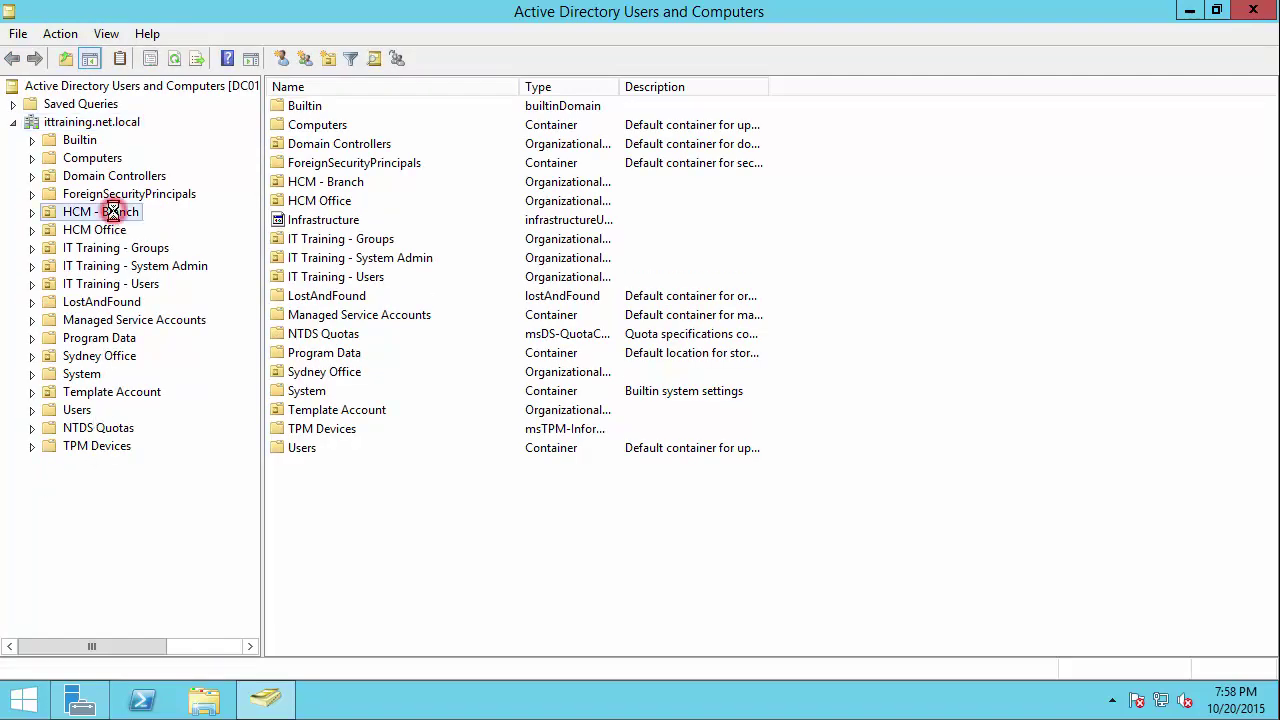
pyautogui.rightClick(116, 211)
pyautogui.click(198, 485)
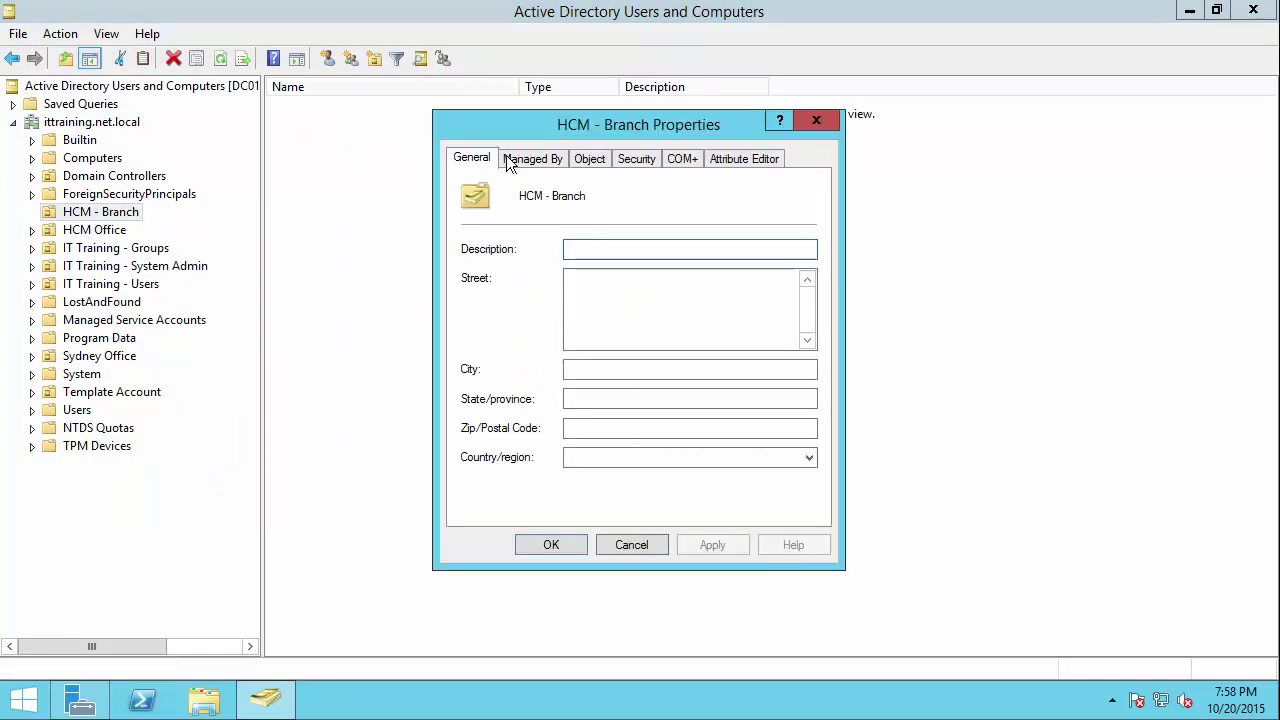
pyautogui.click(590, 159)
pyautogui.click(467, 404)
pyautogui.click(718, 544)
pyautogui.click(552, 544)
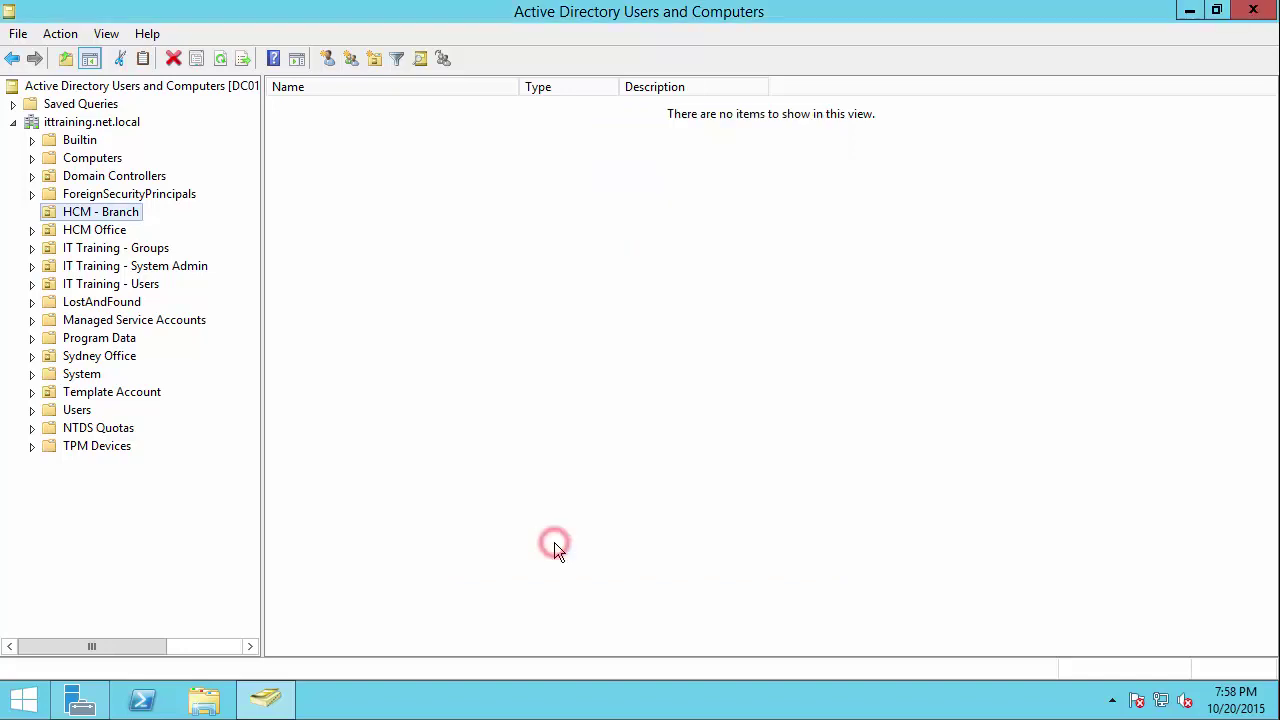
# Step: Delete the HCM - Branch OU and confirm with Yes
pyautogui.rightClick(113, 212)
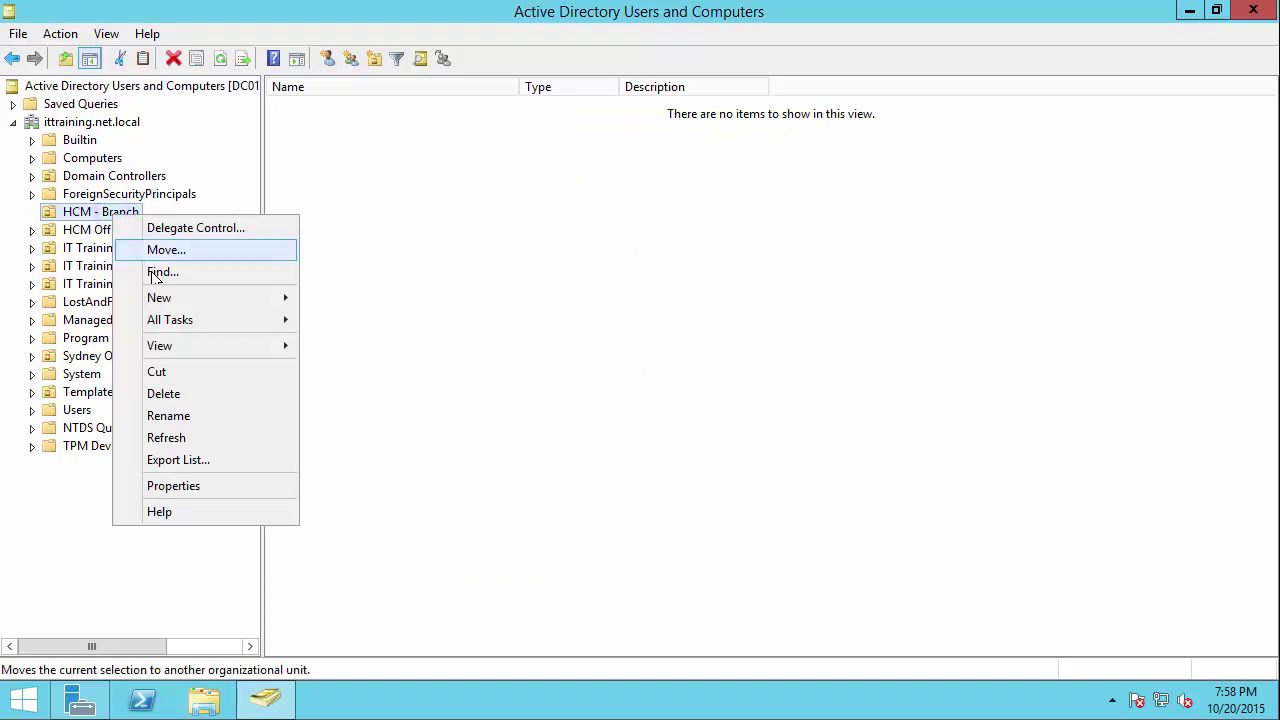
pyautogui.click(184, 393)
pyautogui.click(738, 430)
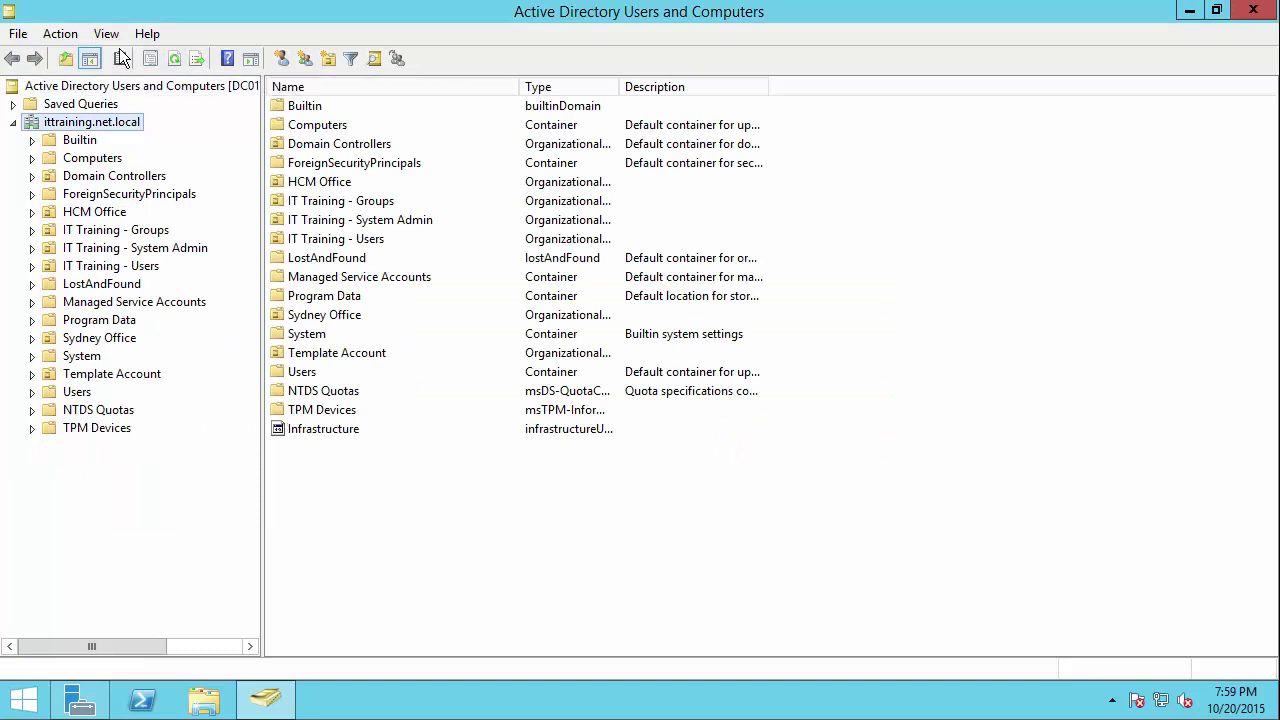
# Step: Turn off View > Advanced Features to hide system containers
pyautogui.click(70, 34)
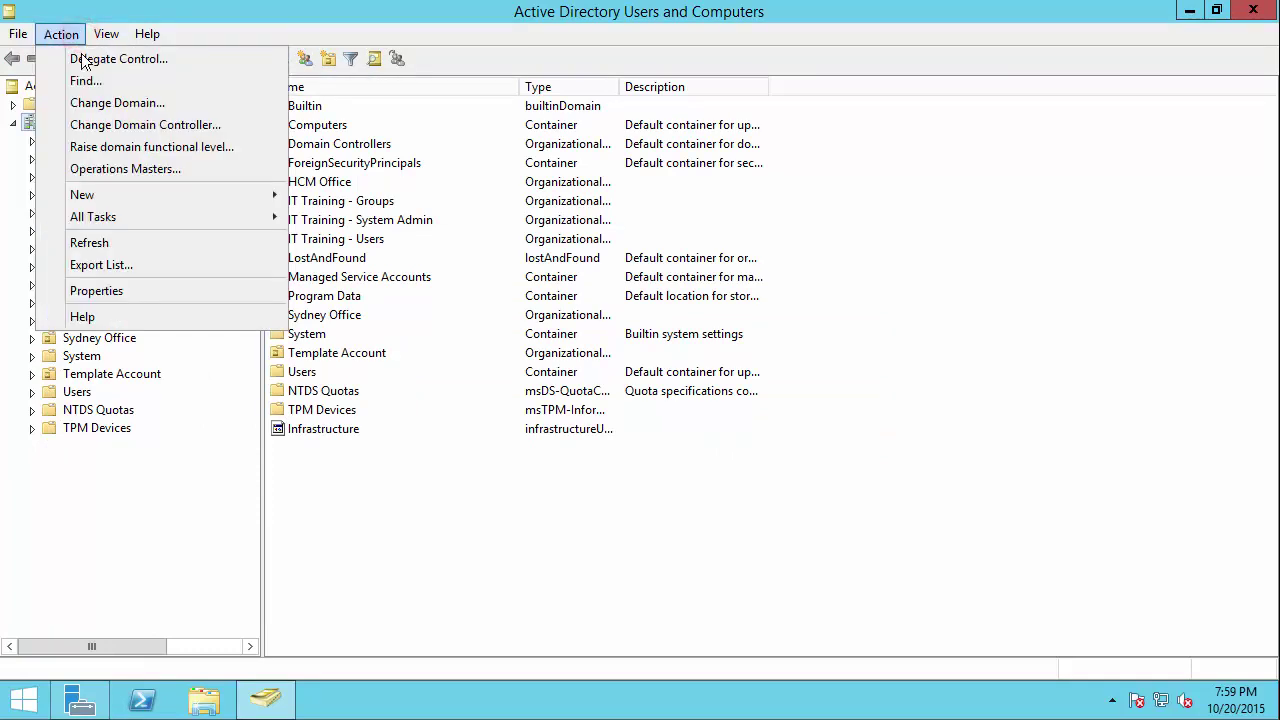
pyautogui.moveTo(103, 34)
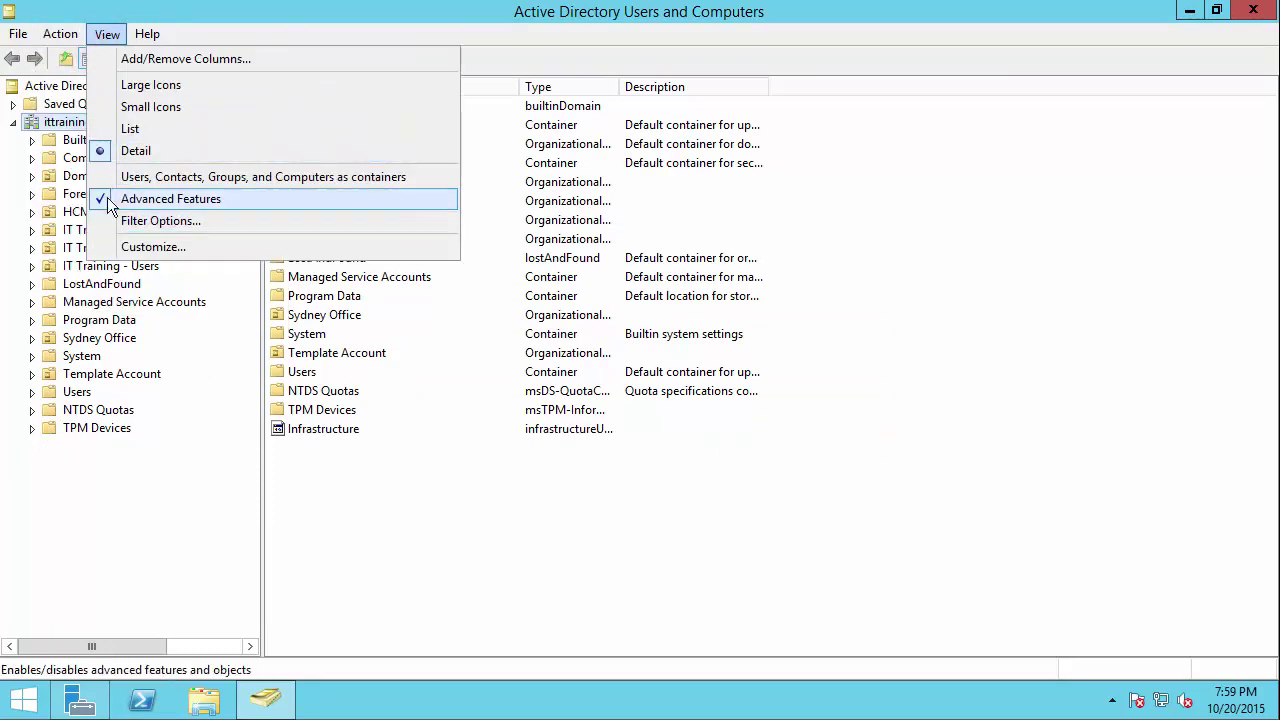
pyautogui.click(105, 197)
# Step: Create a protected 'Melbourne - Office' OU at the ittraining.net.local root
pyautogui.rightClick(88, 121)
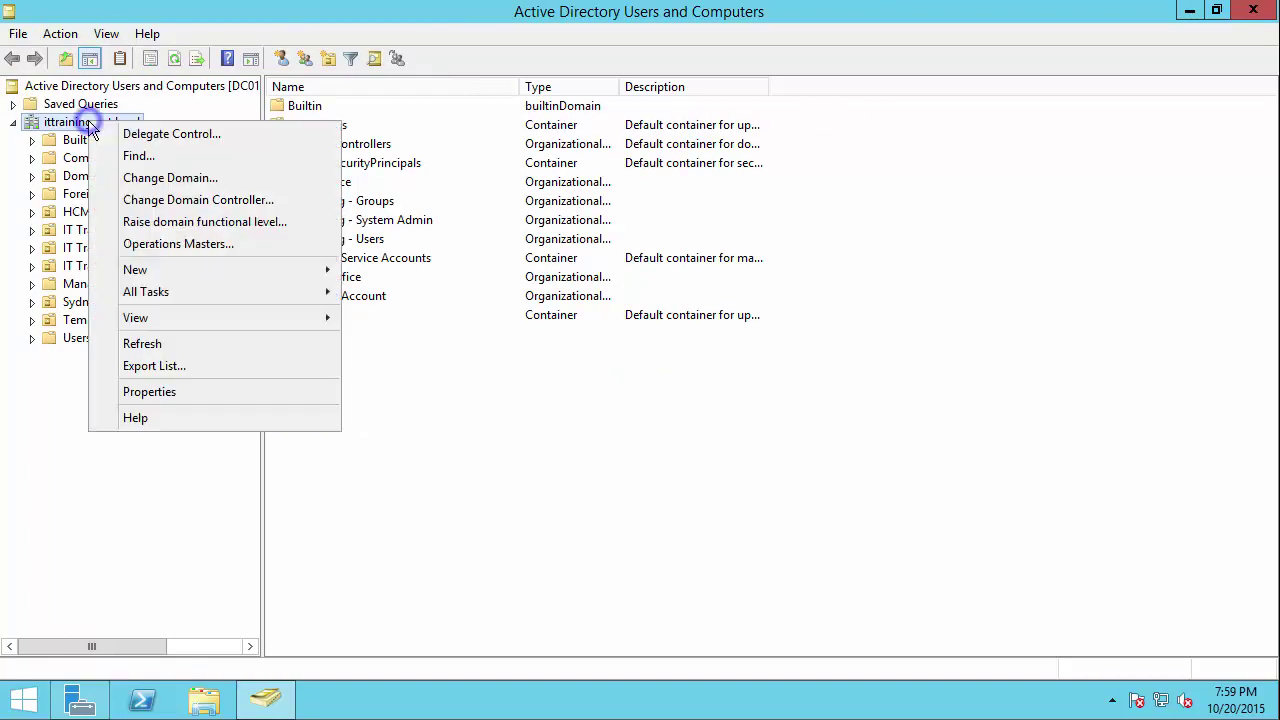
pyautogui.moveTo(208, 278)
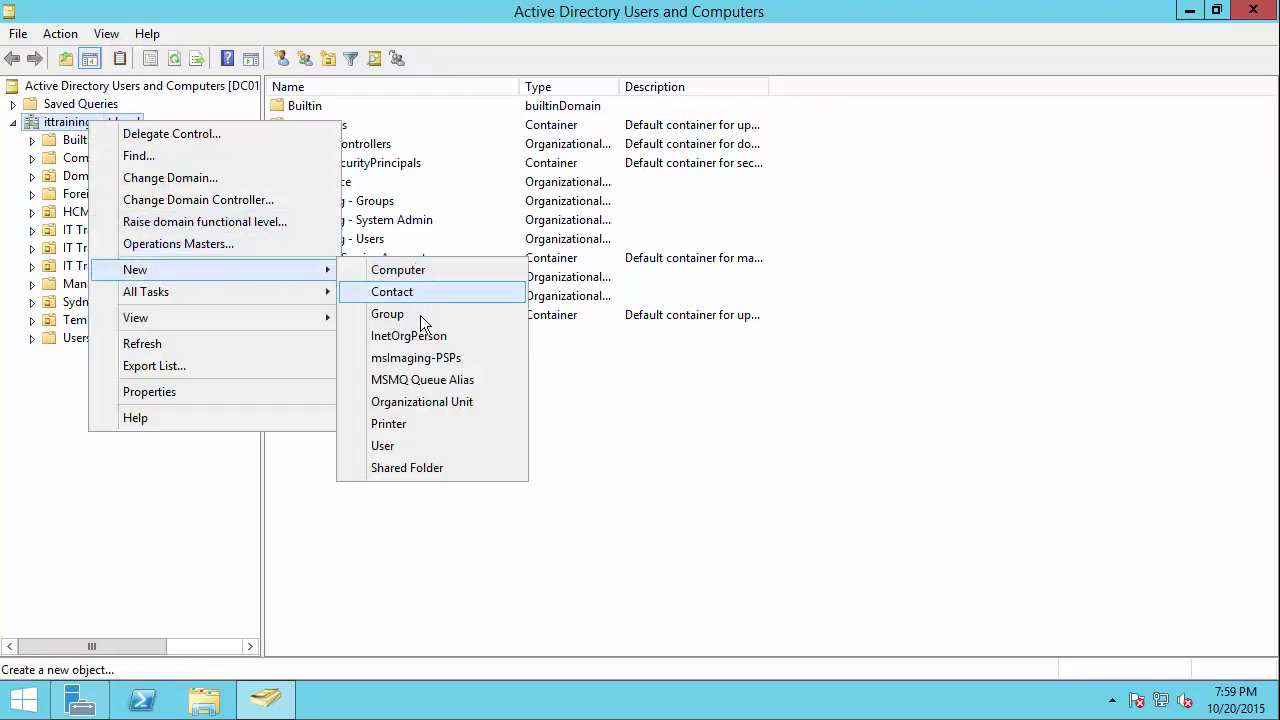
pyautogui.click(405, 403)
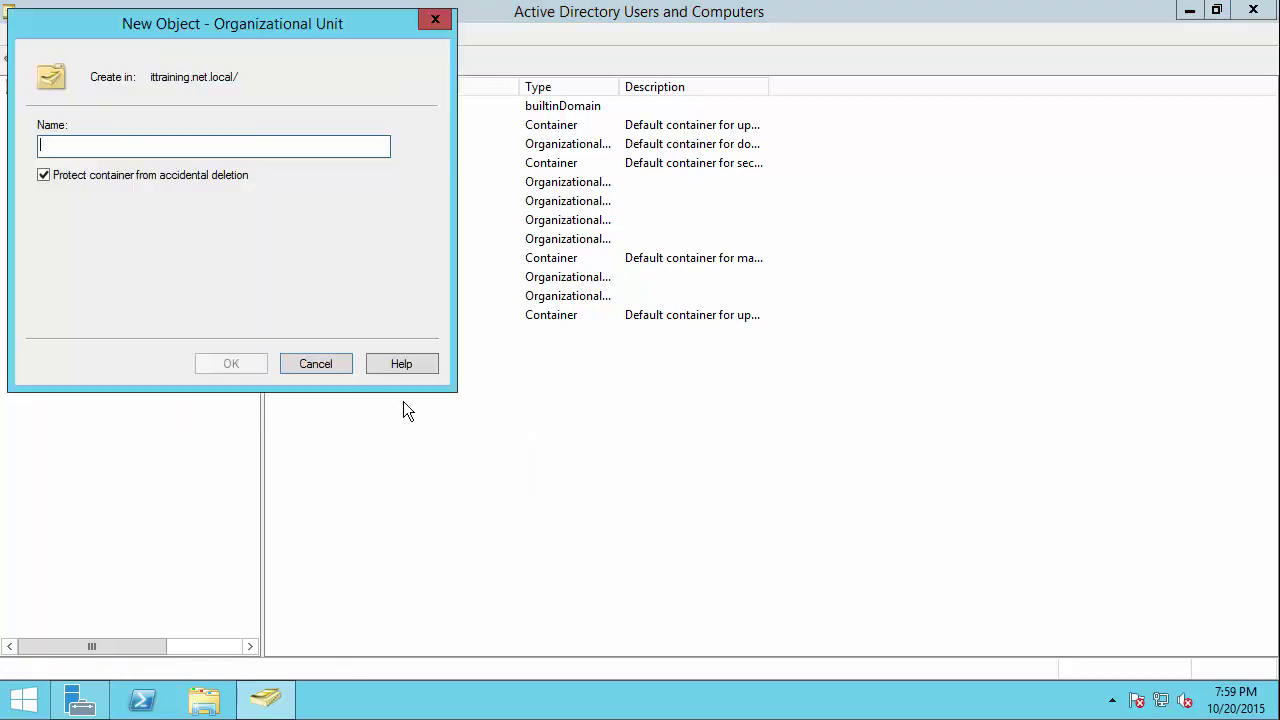
pyautogui.click(79, 182)
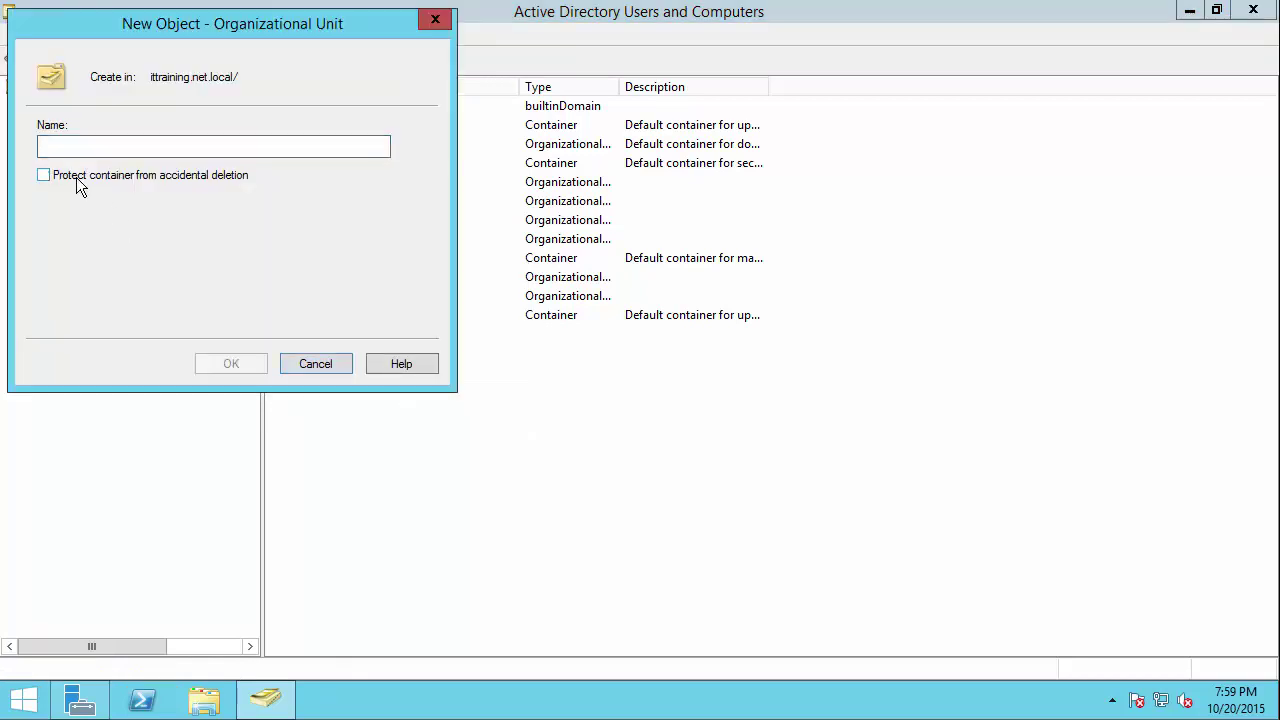
pyautogui.click(80, 182)
pyautogui.click(86, 144)
pyautogui.write('Melbourne')
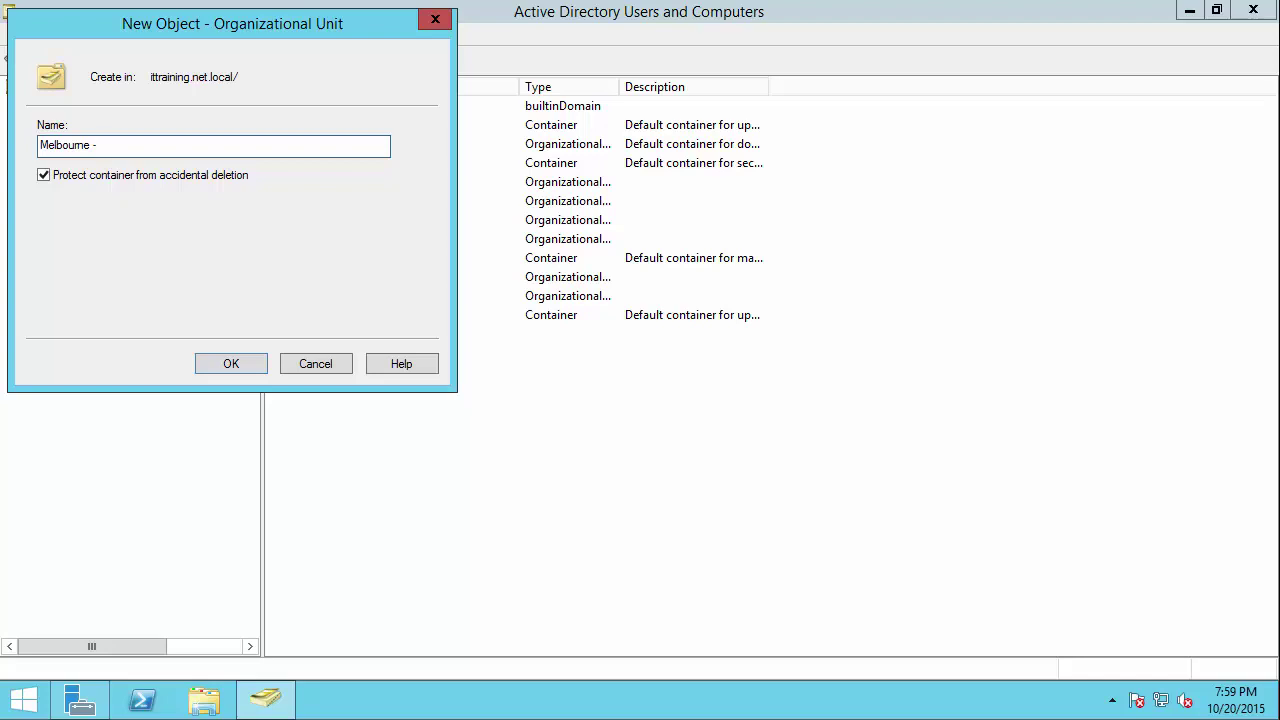
pyautogui.write('- Office')
pyautogui.click(231, 364)
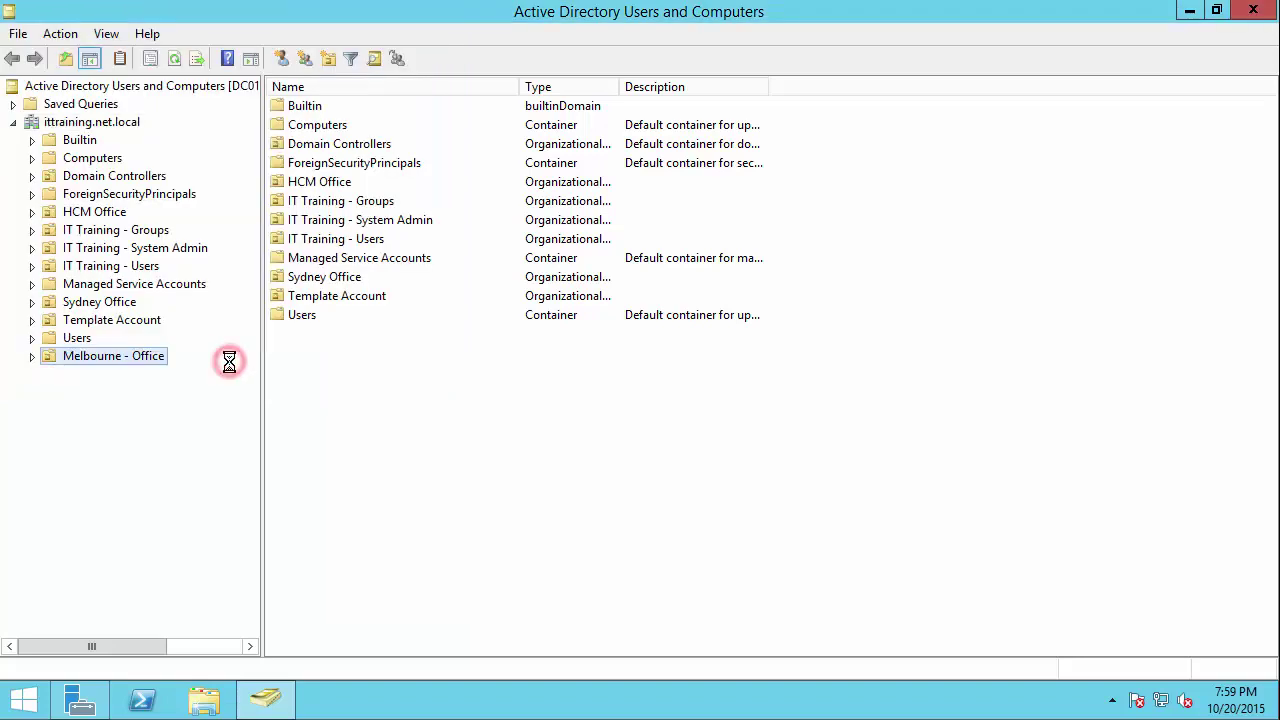
# Step: Create the 'Hanoi - Office' OU at the ittraining.net.local root
pyautogui.click(79, 123)
pyautogui.rightClick(79, 125)
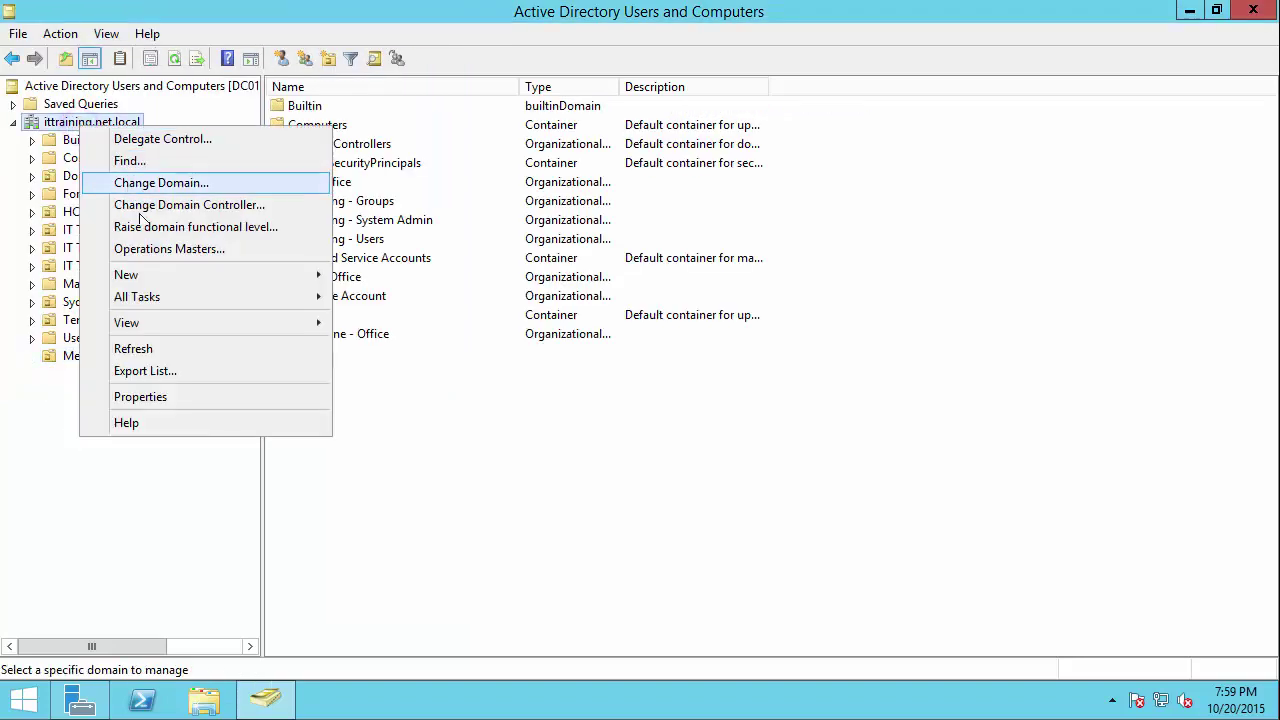
pyautogui.click(149, 270)
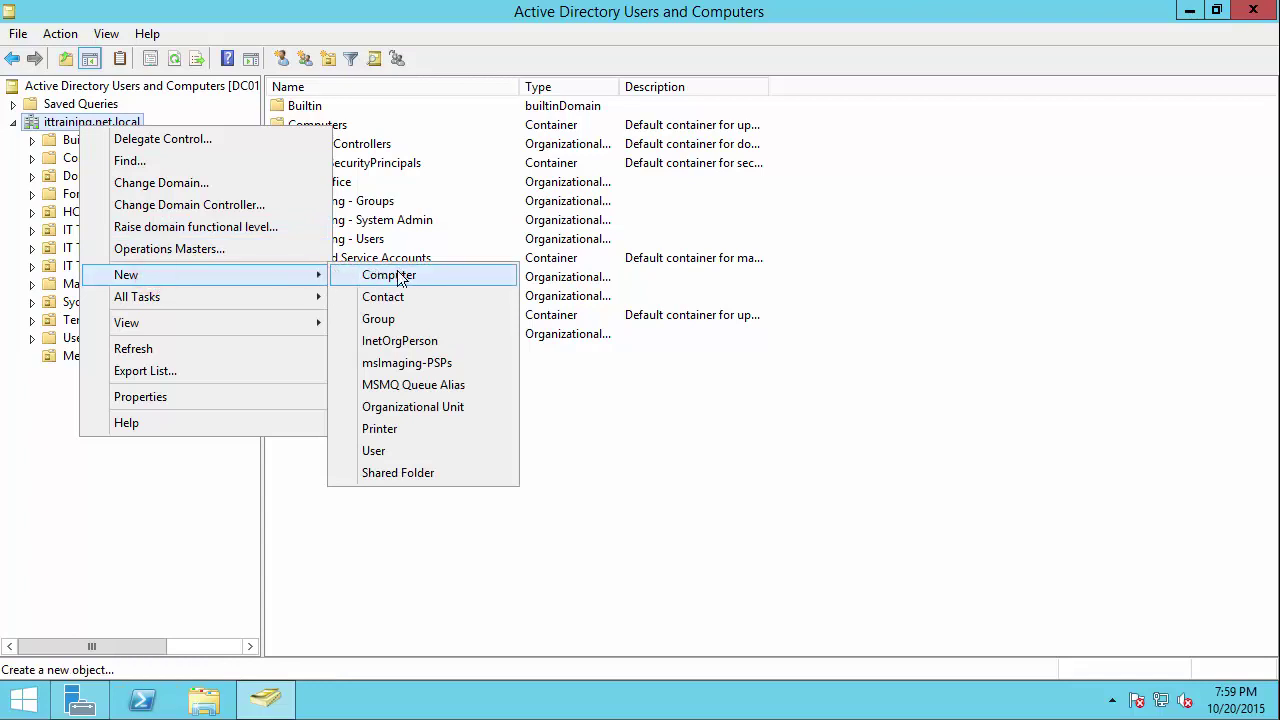
pyautogui.click(409, 407)
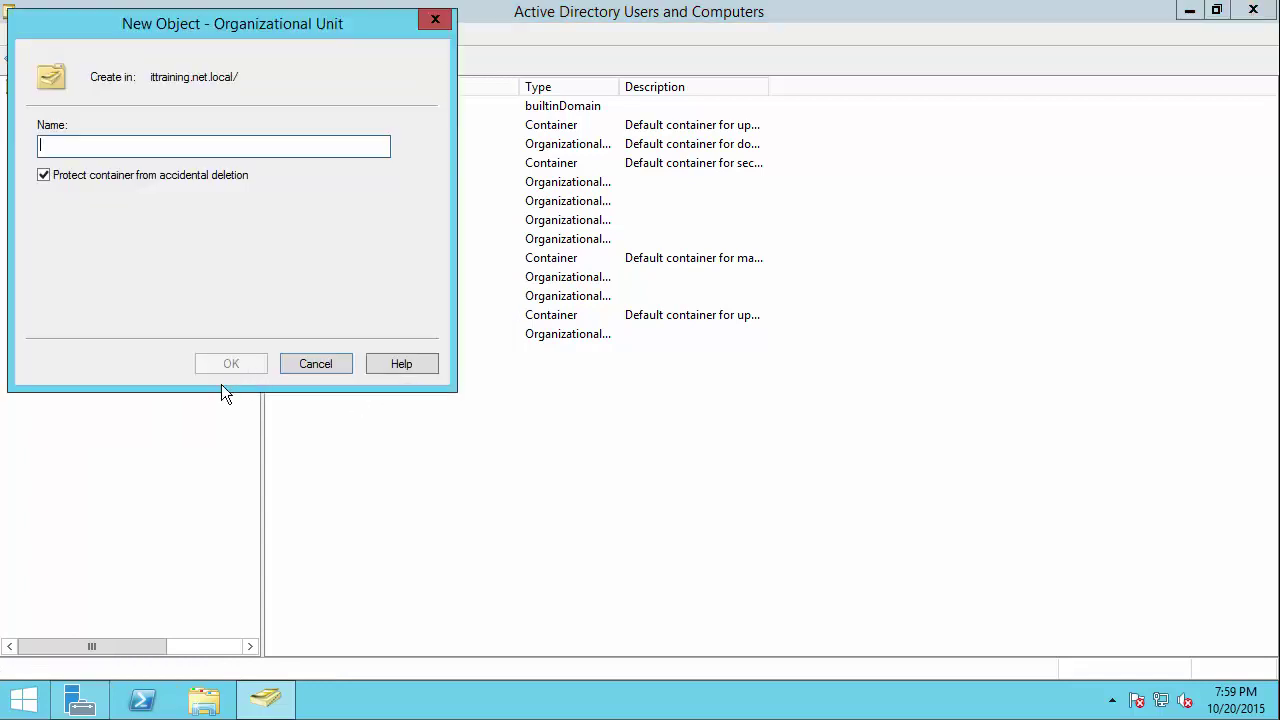
pyautogui.write('HaNo')
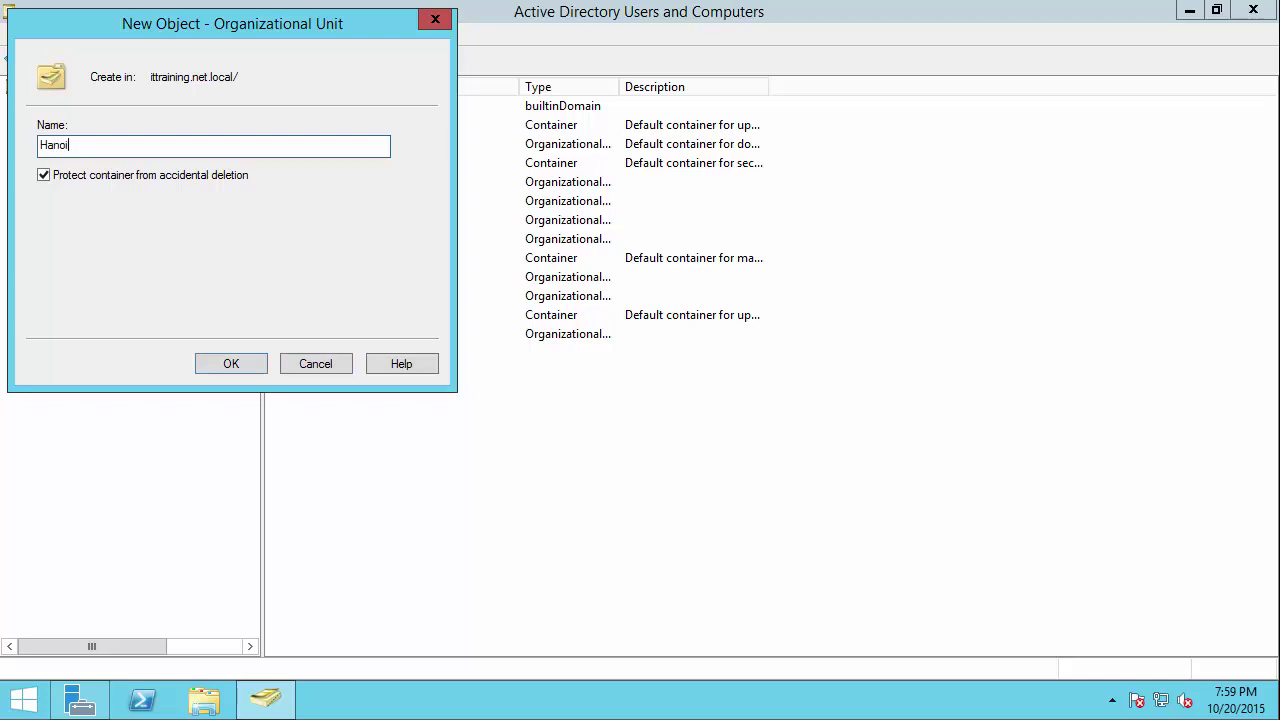
pyautogui.write('i - Office')
pyautogui.click(231, 364)
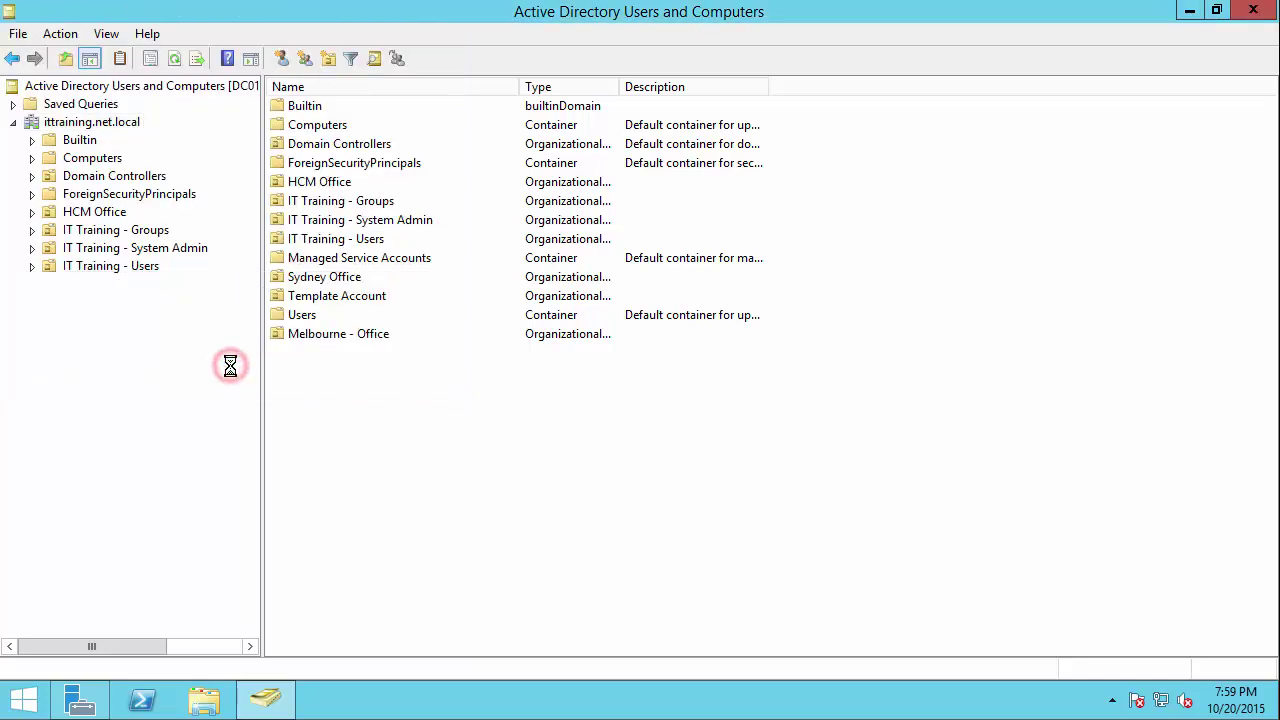
# Step: Select Hanoi - Office and then Melbourne - Office in the tree
pyautogui.click(78, 355)
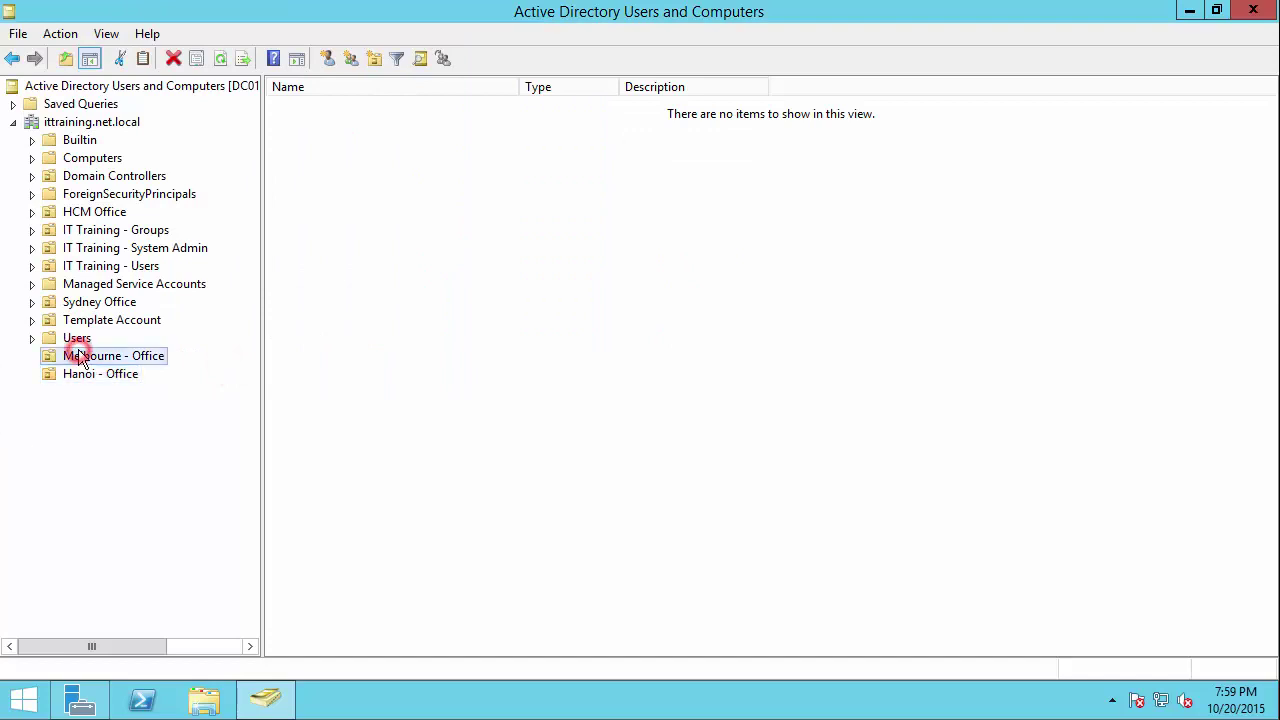
pyautogui.click(117, 377)
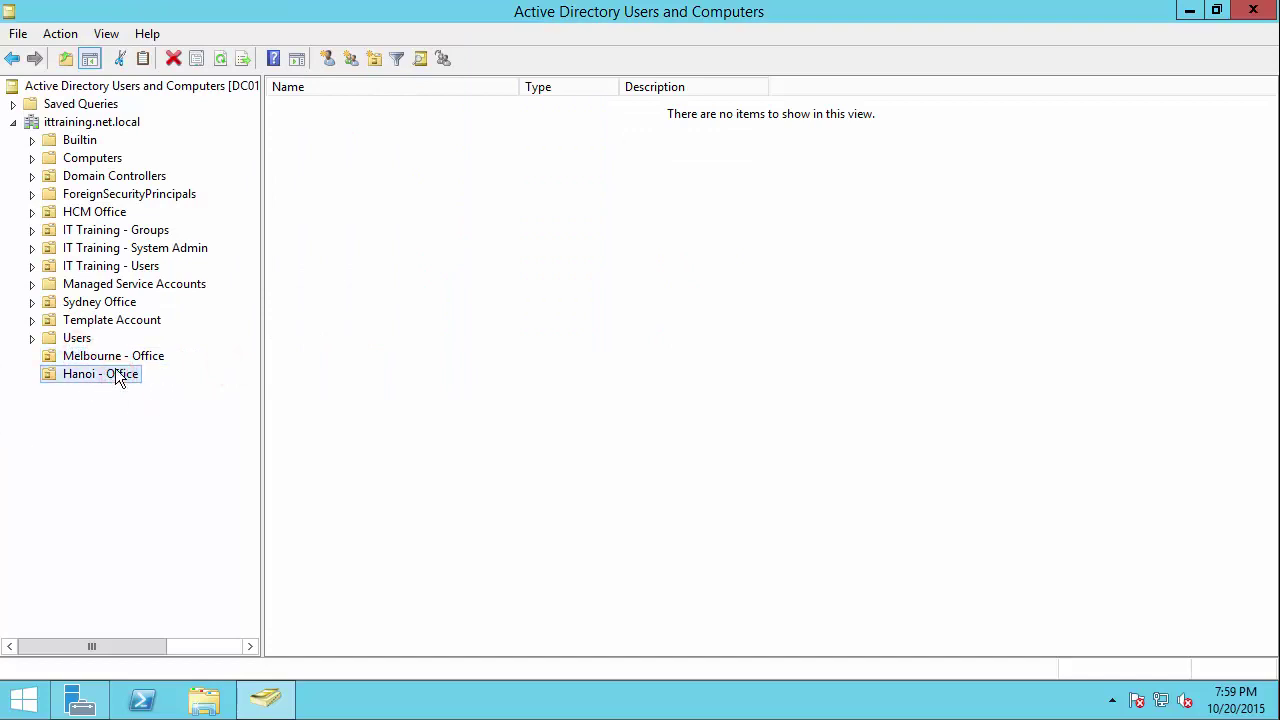
pyautogui.click(110, 362)
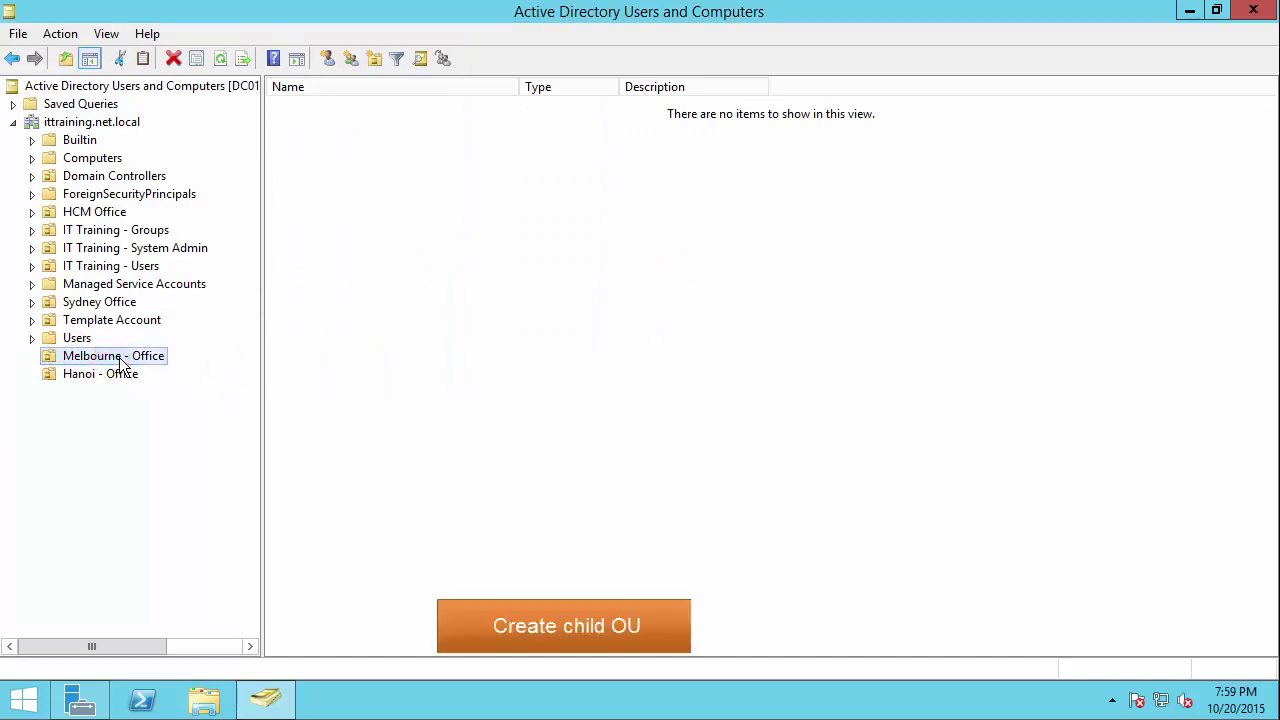
# Step: Create an 'IT Department' OU inside Melbourne - Office
pyautogui.rightClick(119, 357)
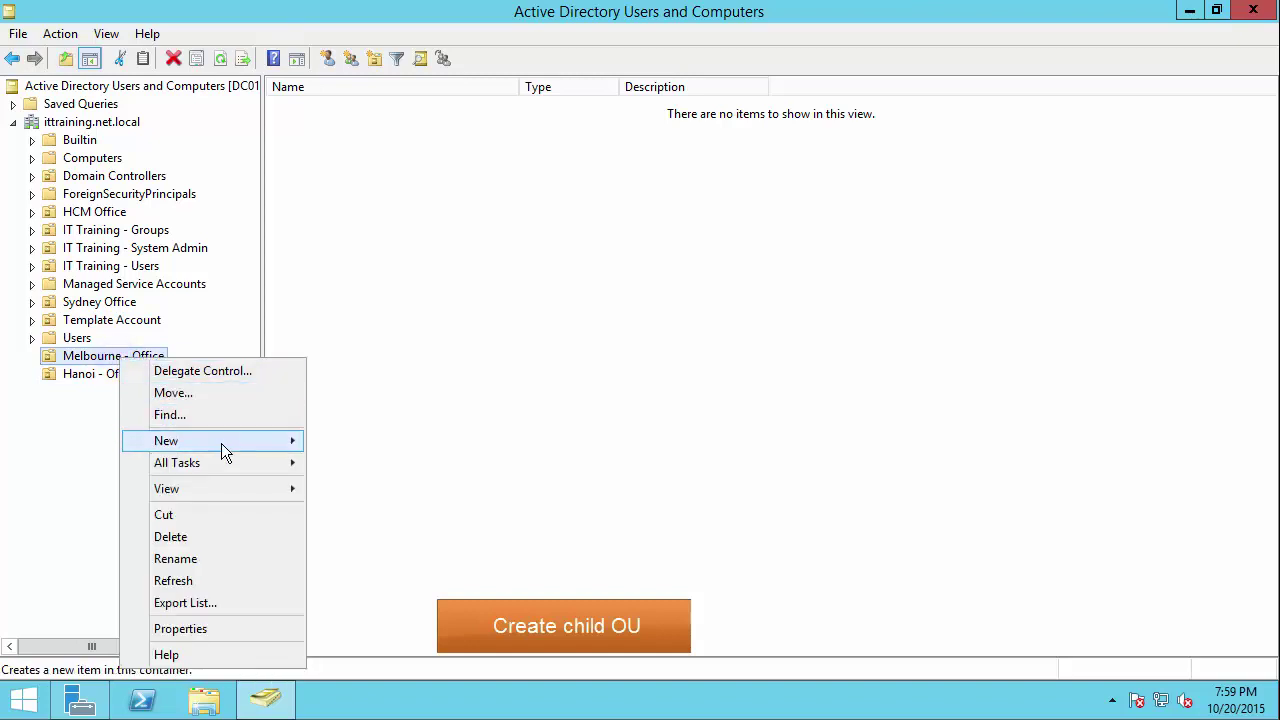
pyautogui.moveTo(242, 440)
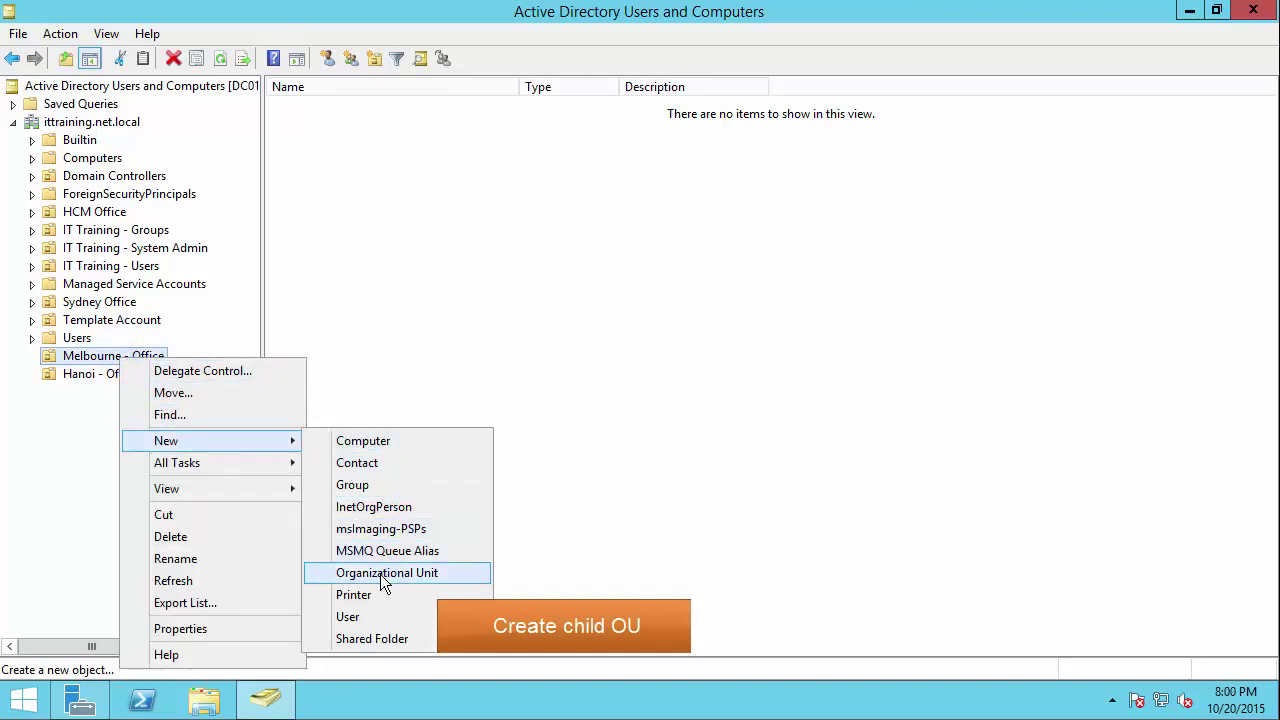
pyautogui.click(380, 574)
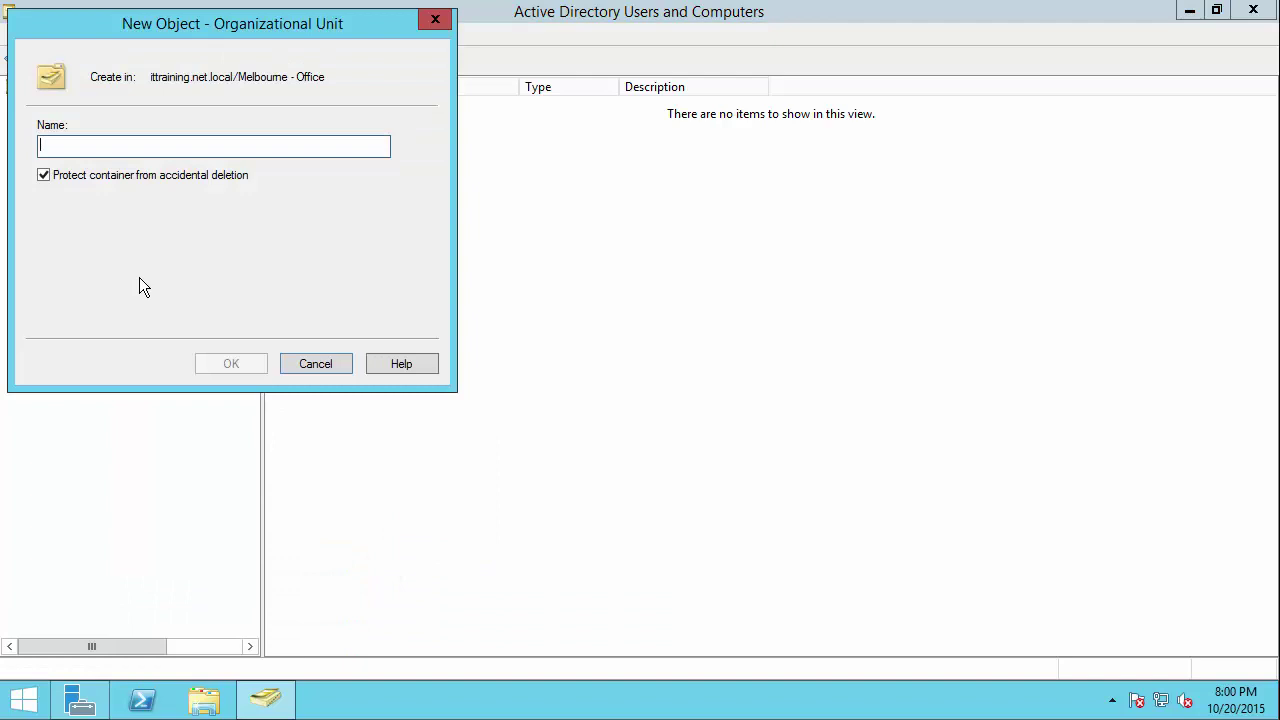
pyautogui.write('IT De')
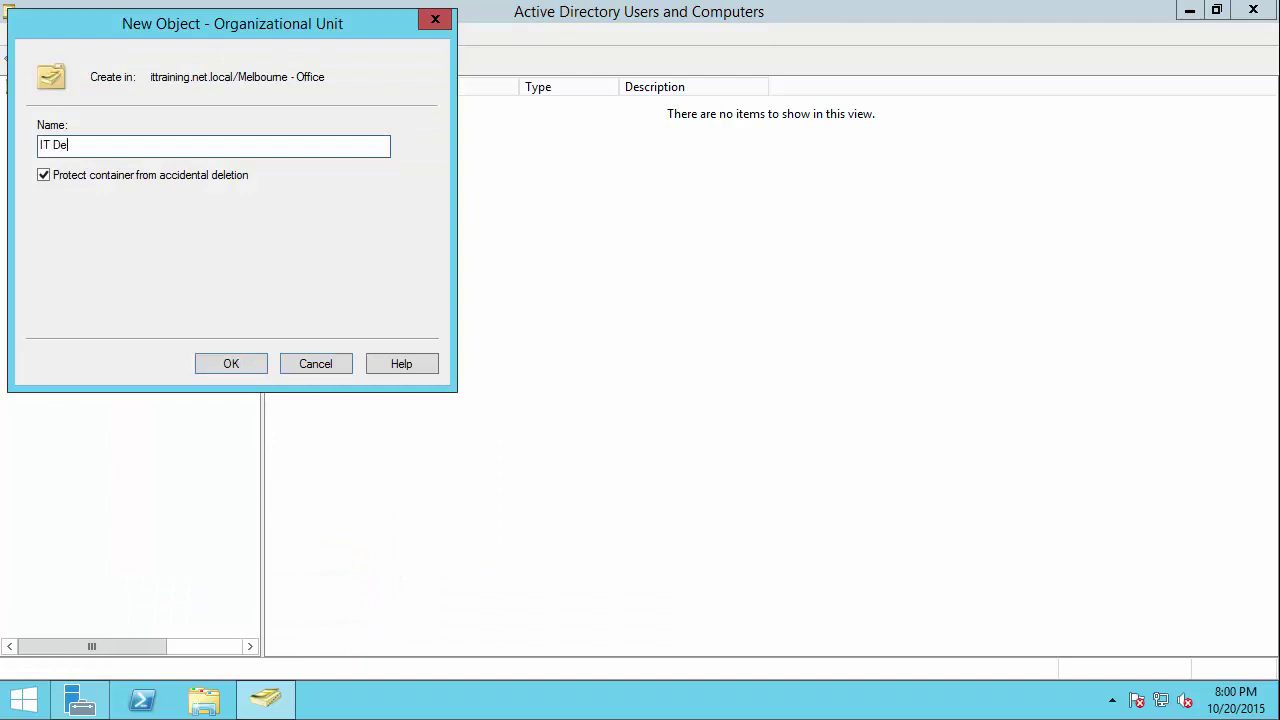
pyautogui.write('partment')
pyautogui.click(231, 360)
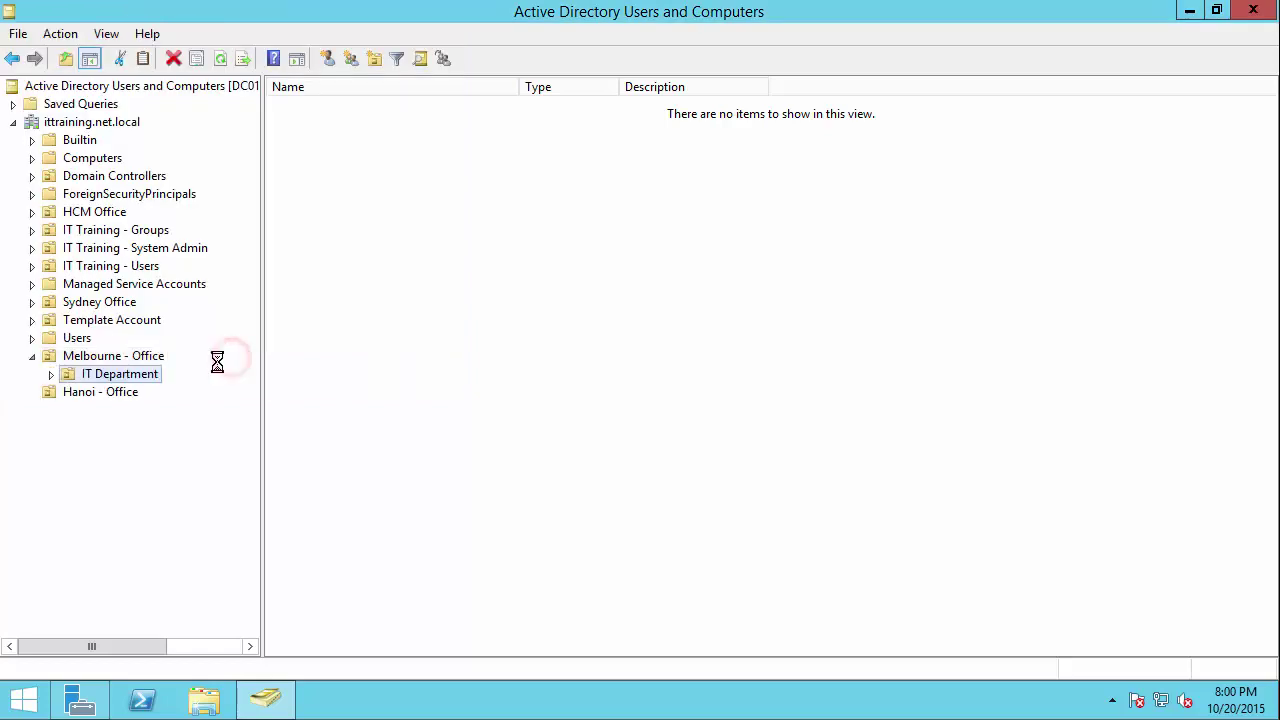
# Step: Create a 'Sales Department' OU inside Melbourne - Office, then select Hanoi - Office
pyautogui.click(113, 358)
pyautogui.rightClick(115, 357)
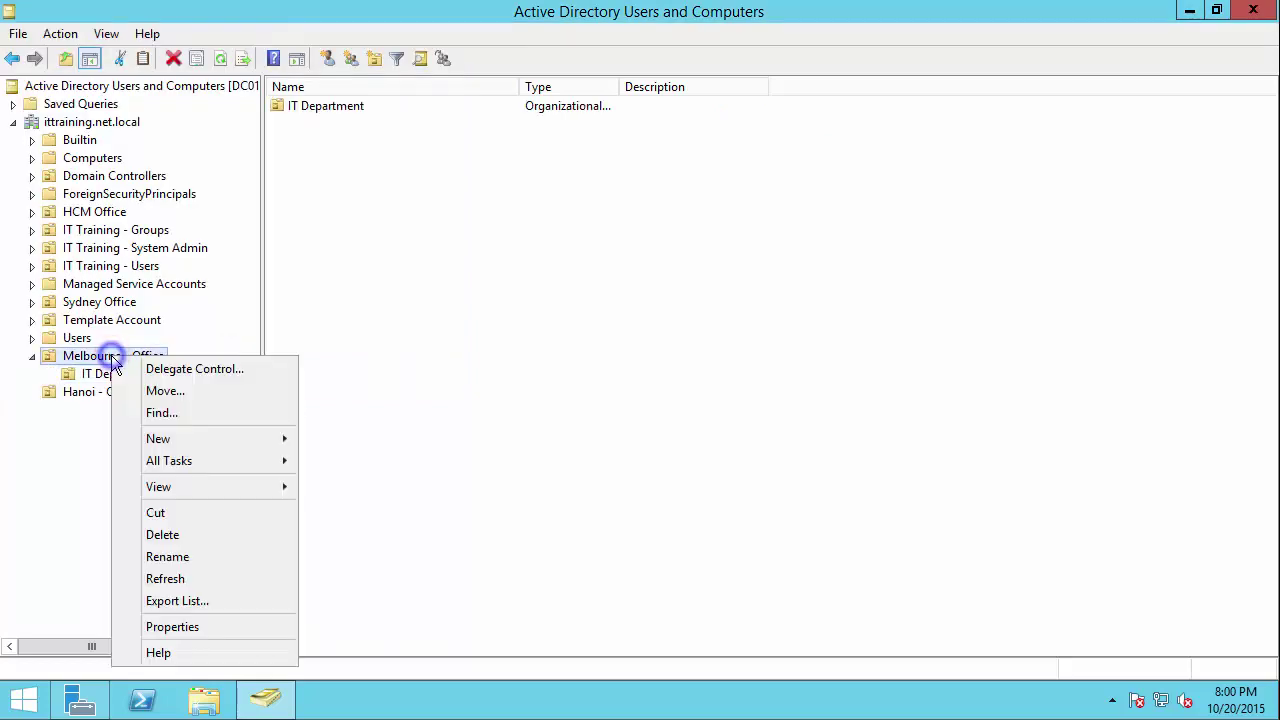
pyautogui.click(200, 438)
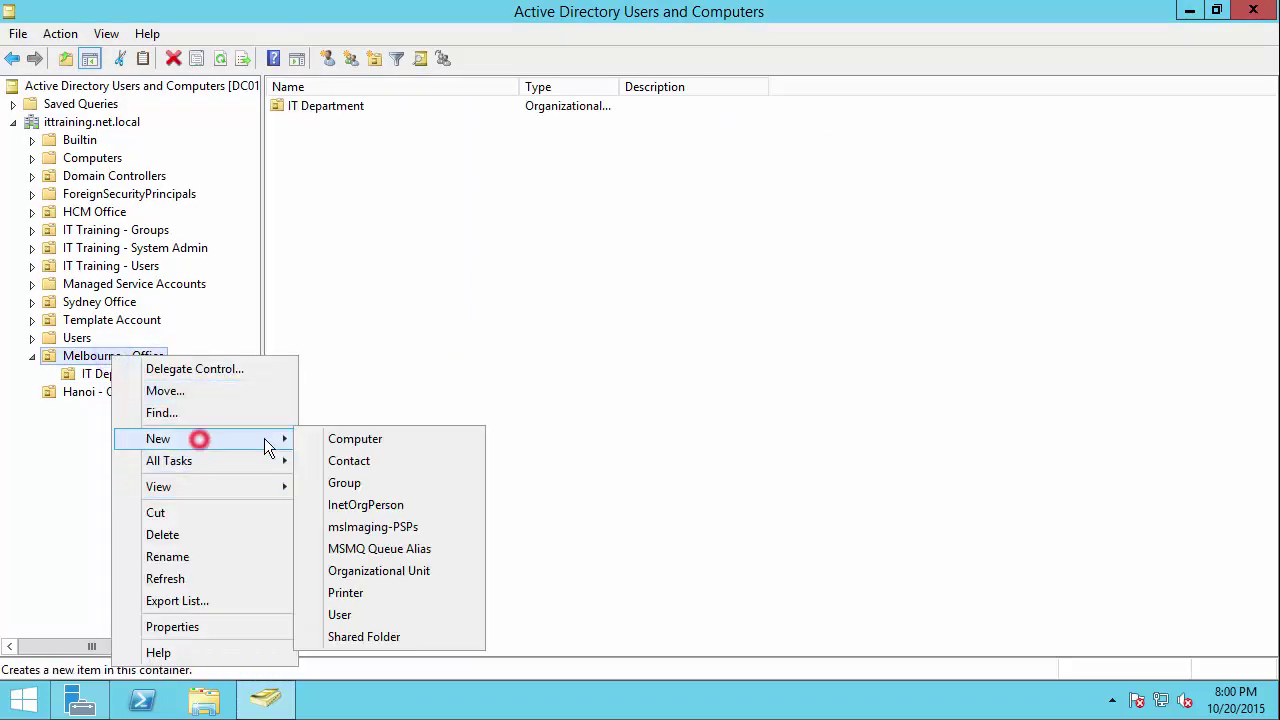
pyautogui.click(366, 572)
pyautogui.write('Sal')
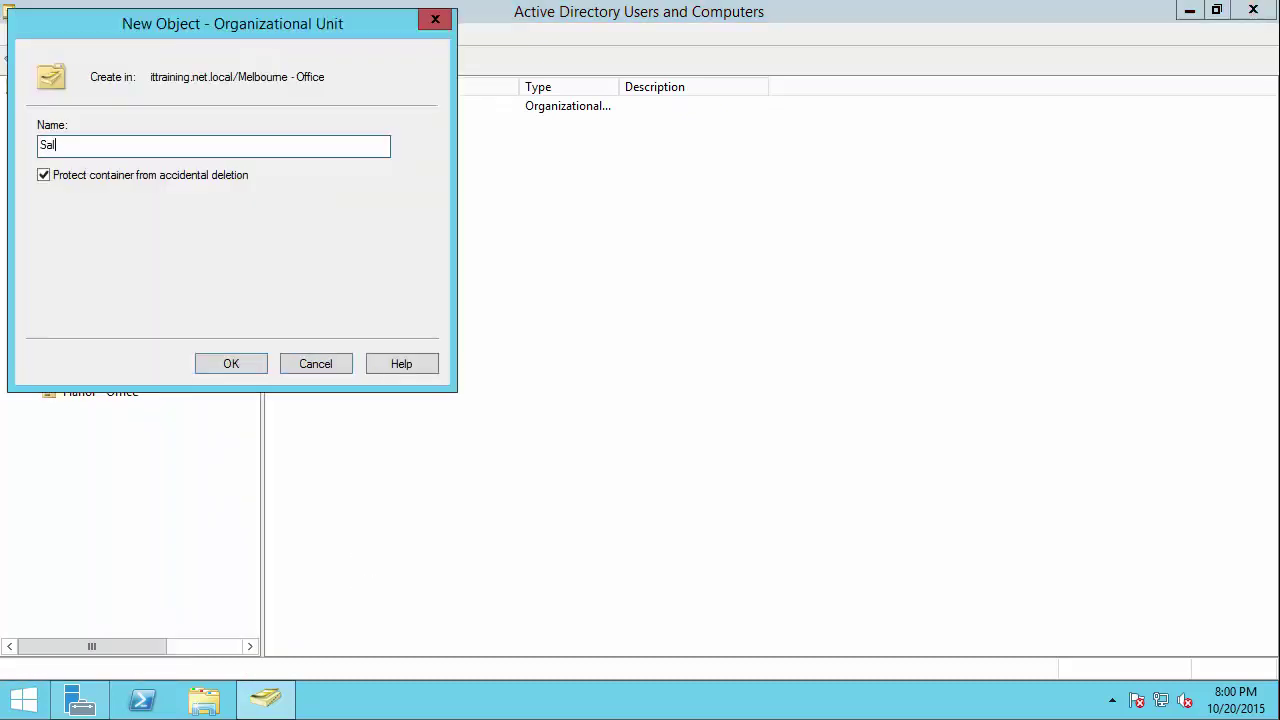
pyautogui.write('es Department')
pyautogui.click(214, 362)
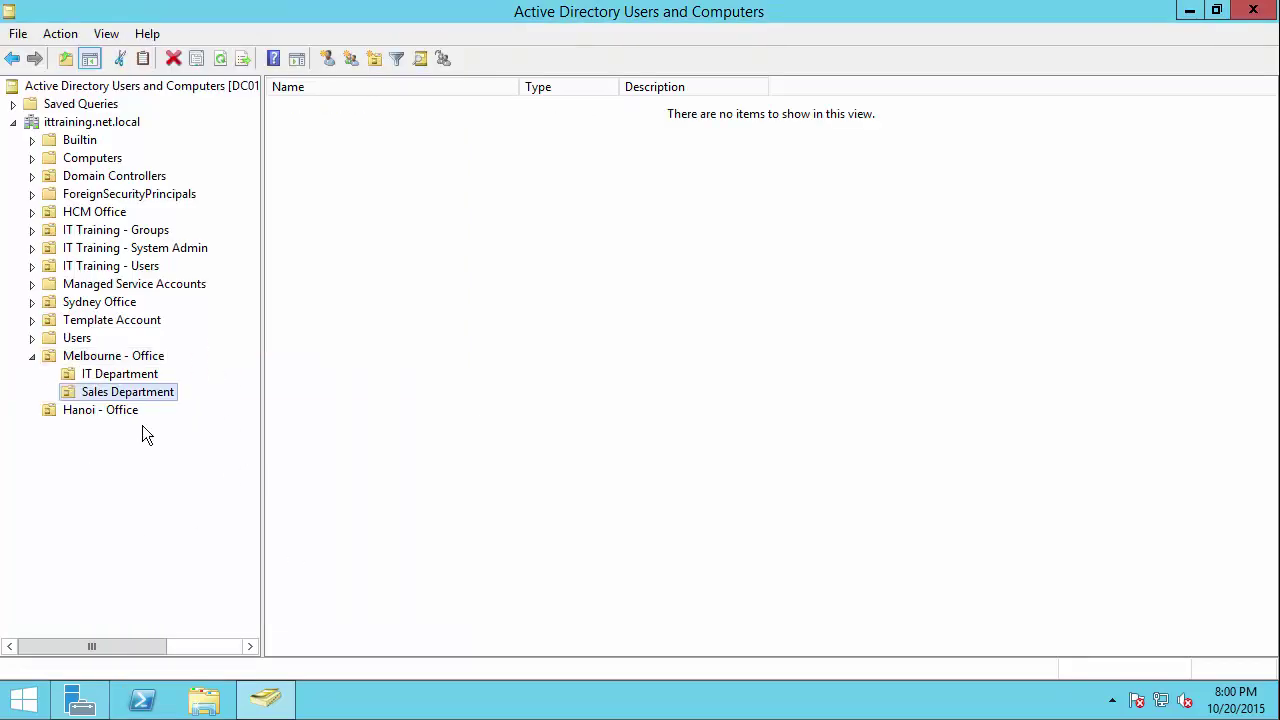
pyautogui.click(101, 410)
# Step: Create a 'Finance Department' OU inside Hanoi - Office
pyautogui.rightClick(104, 414)
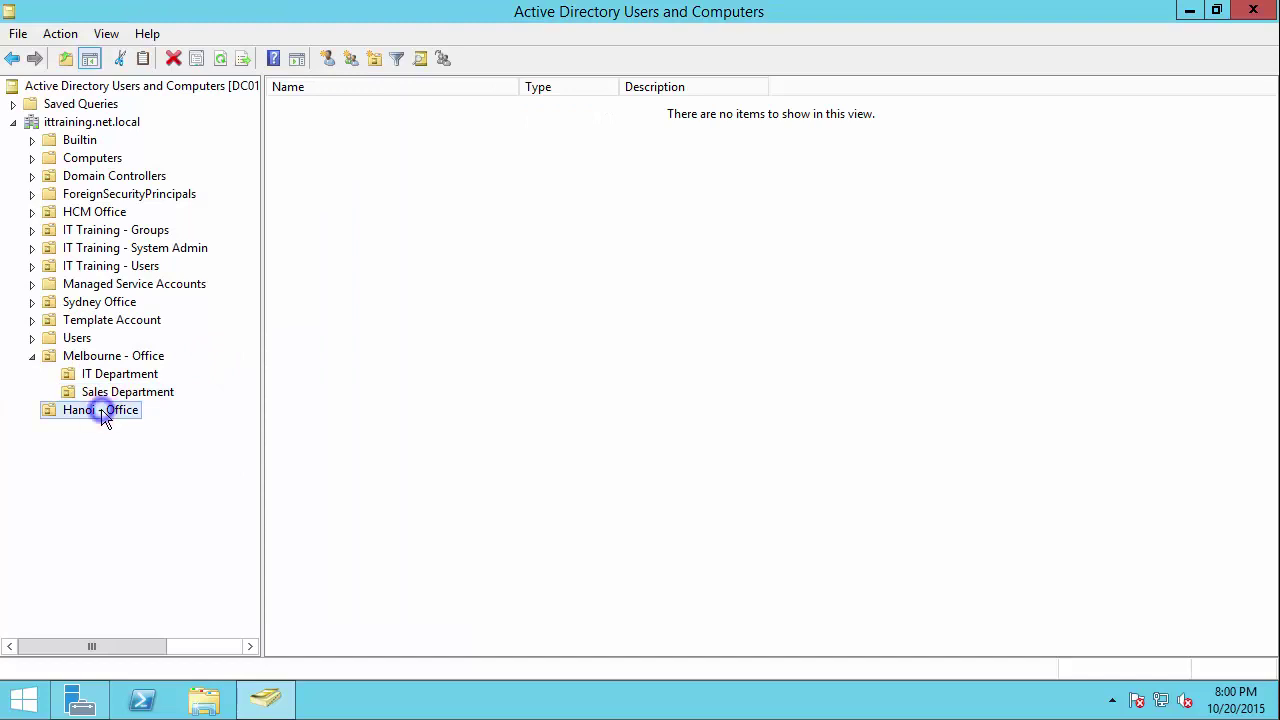
pyautogui.click(200, 181)
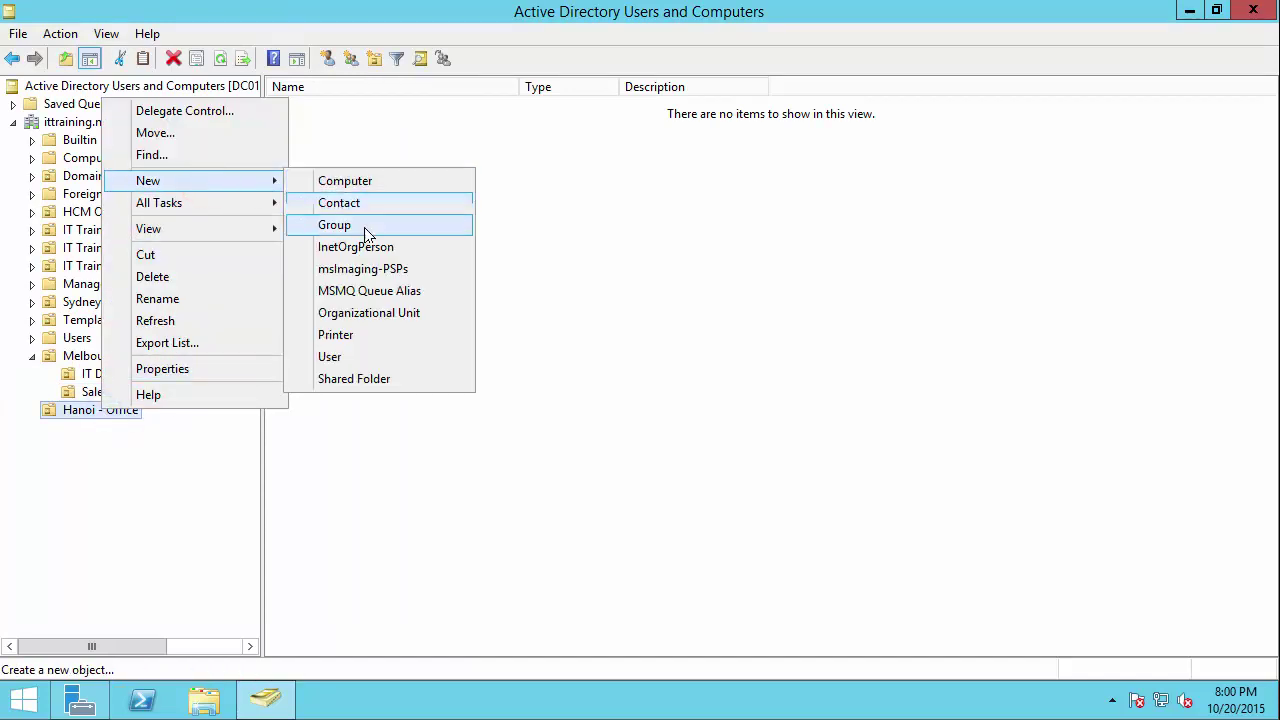
pyautogui.click(363, 316)
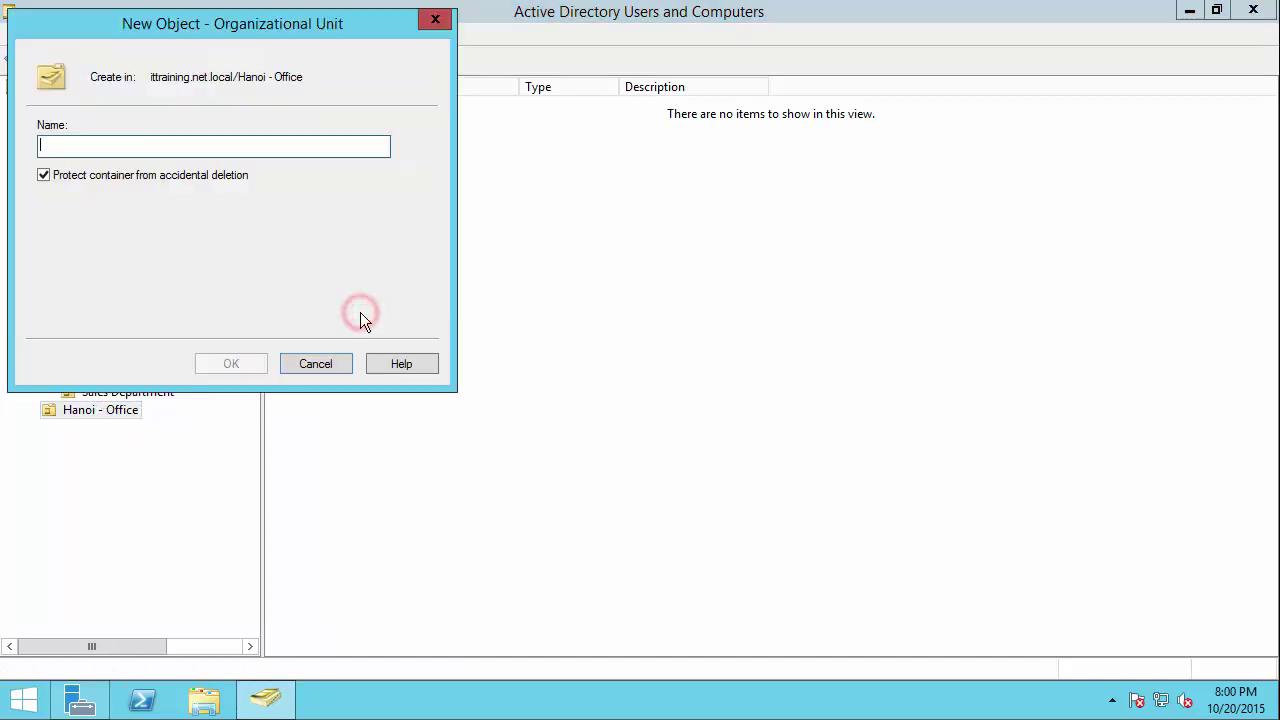
pyautogui.write('Finance Department')
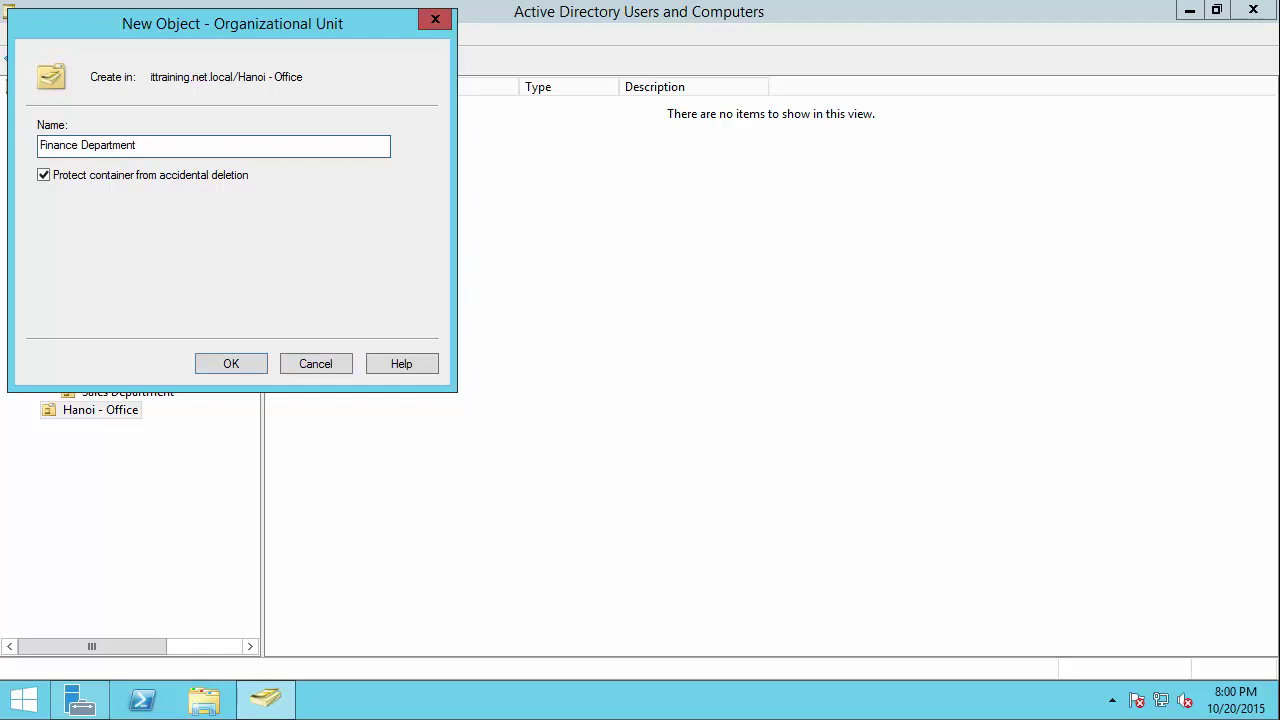
pyautogui.click(252, 363)
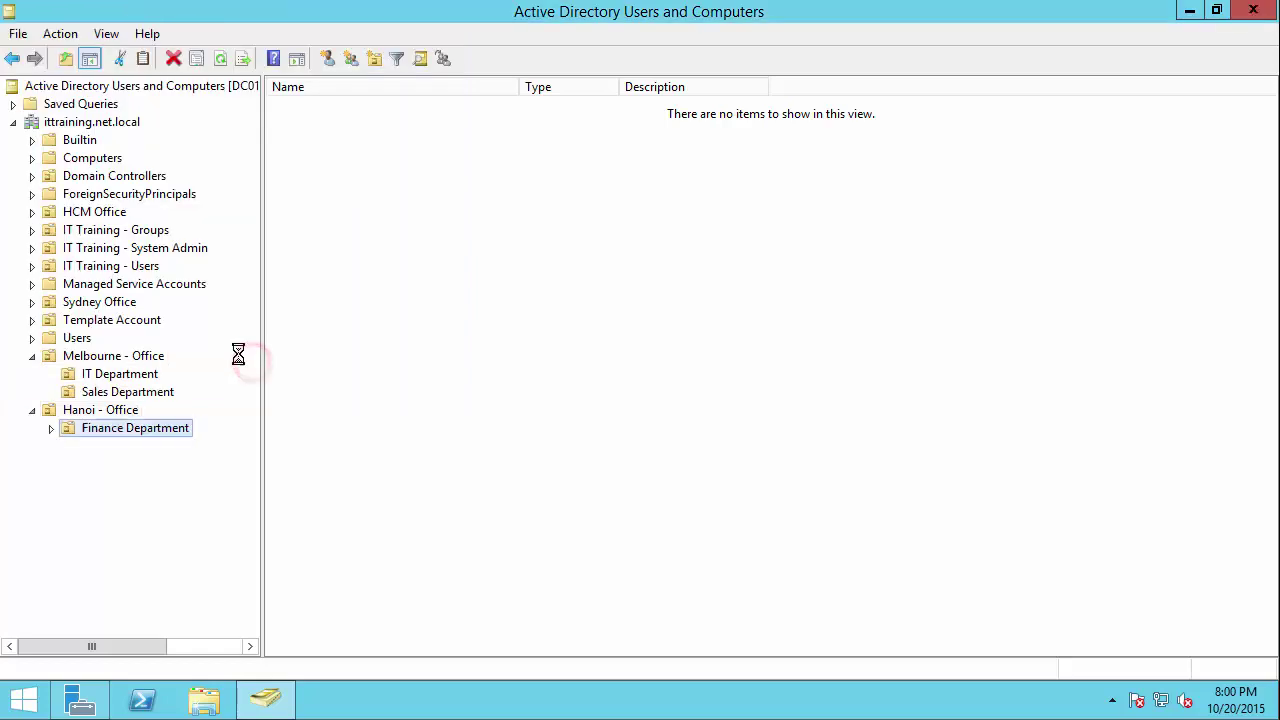
# Step: Create an 'Engineering Department' OU inside Hanoi - Office
pyautogui.click(129, 409)
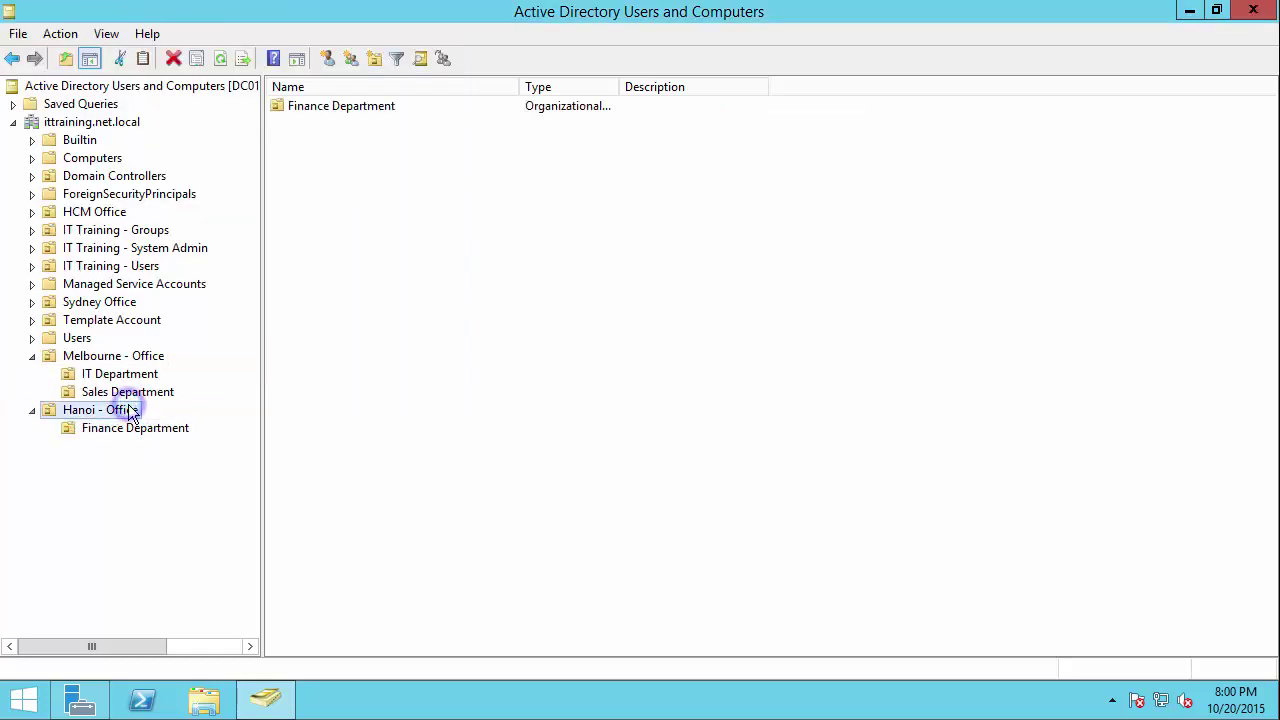
pyautogui.rightClick(129, 409)
pyautogui.click(255, 176)
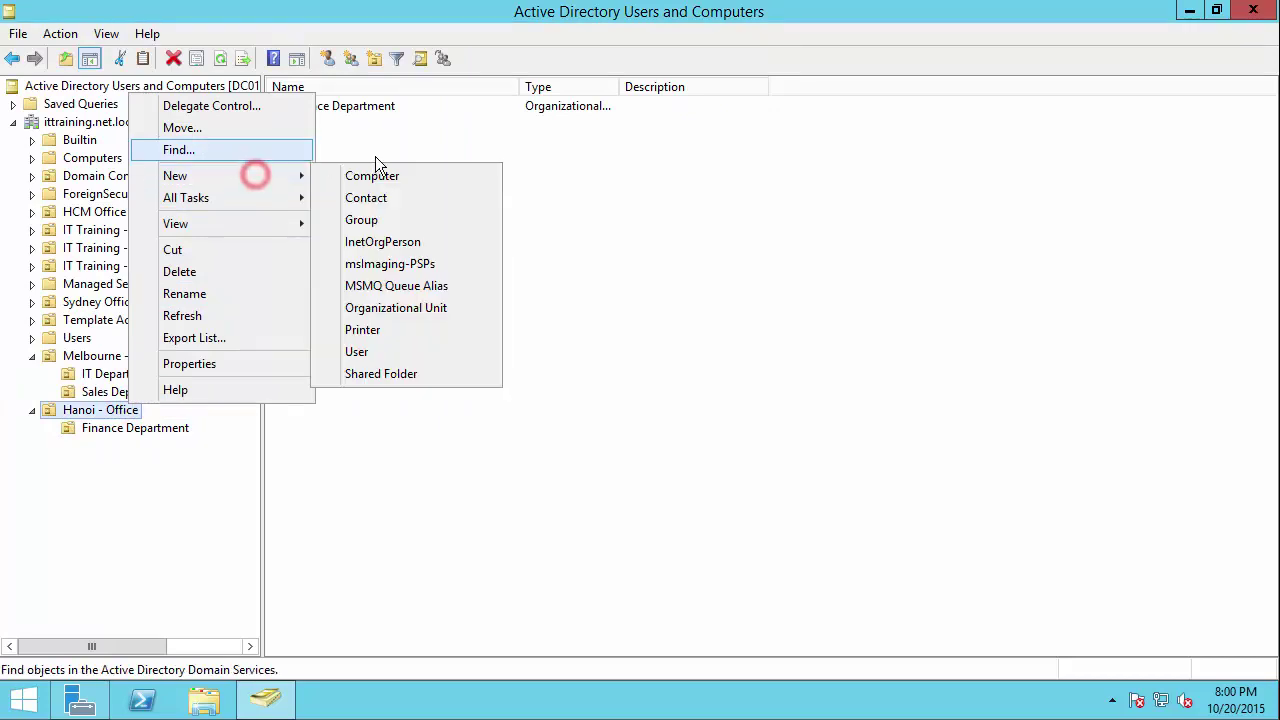
pyautogui.click(386, 308)
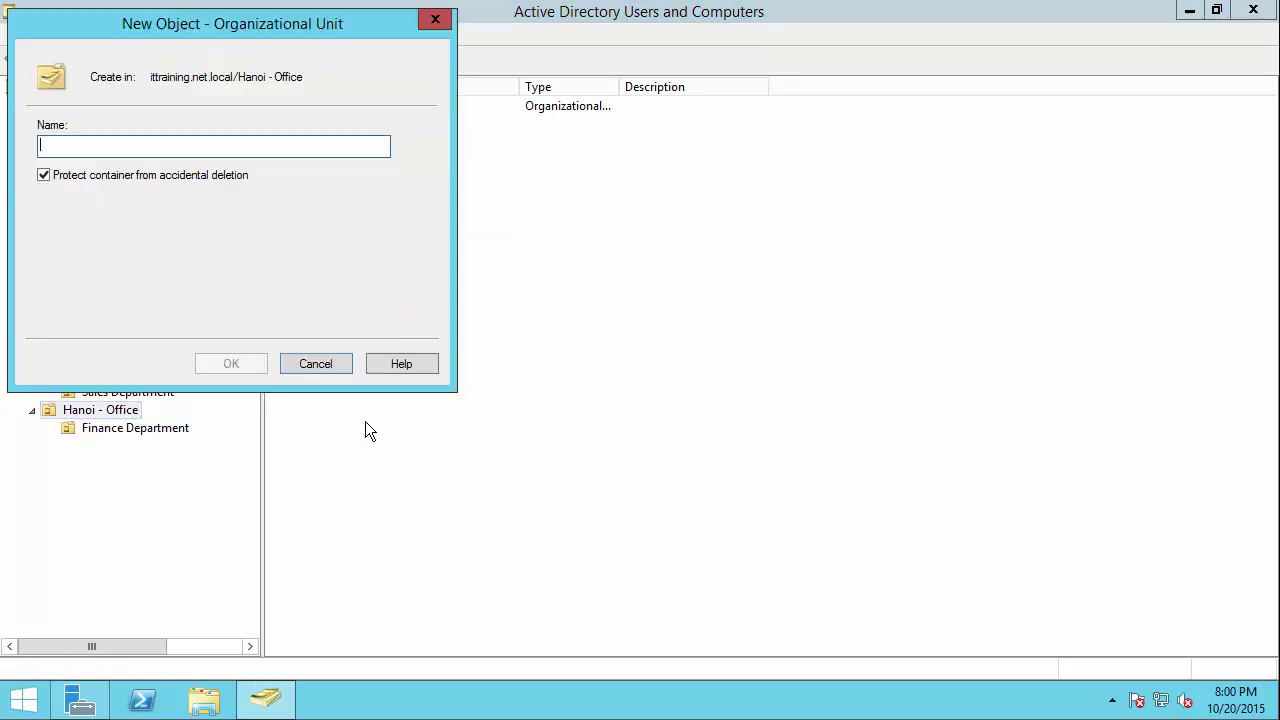
pyautogui.write('E')
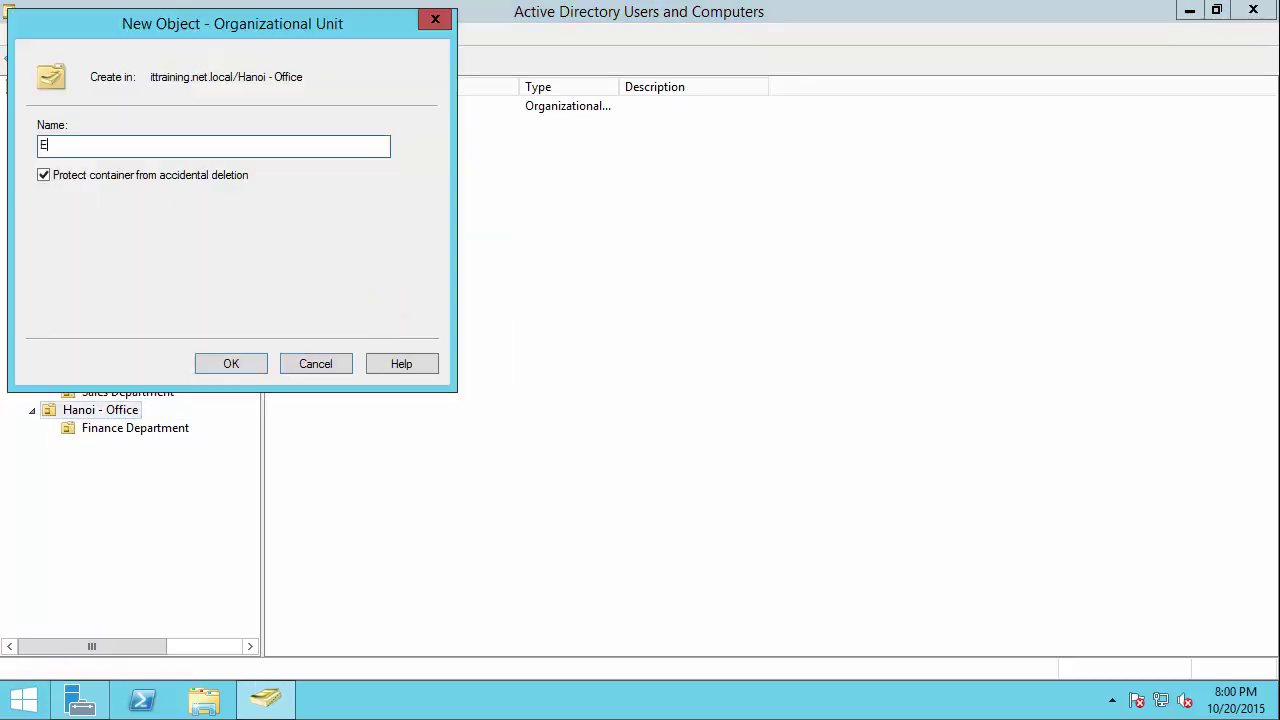
pyautogui.write('ngineering Department')
pyautogui.click(218, 366)
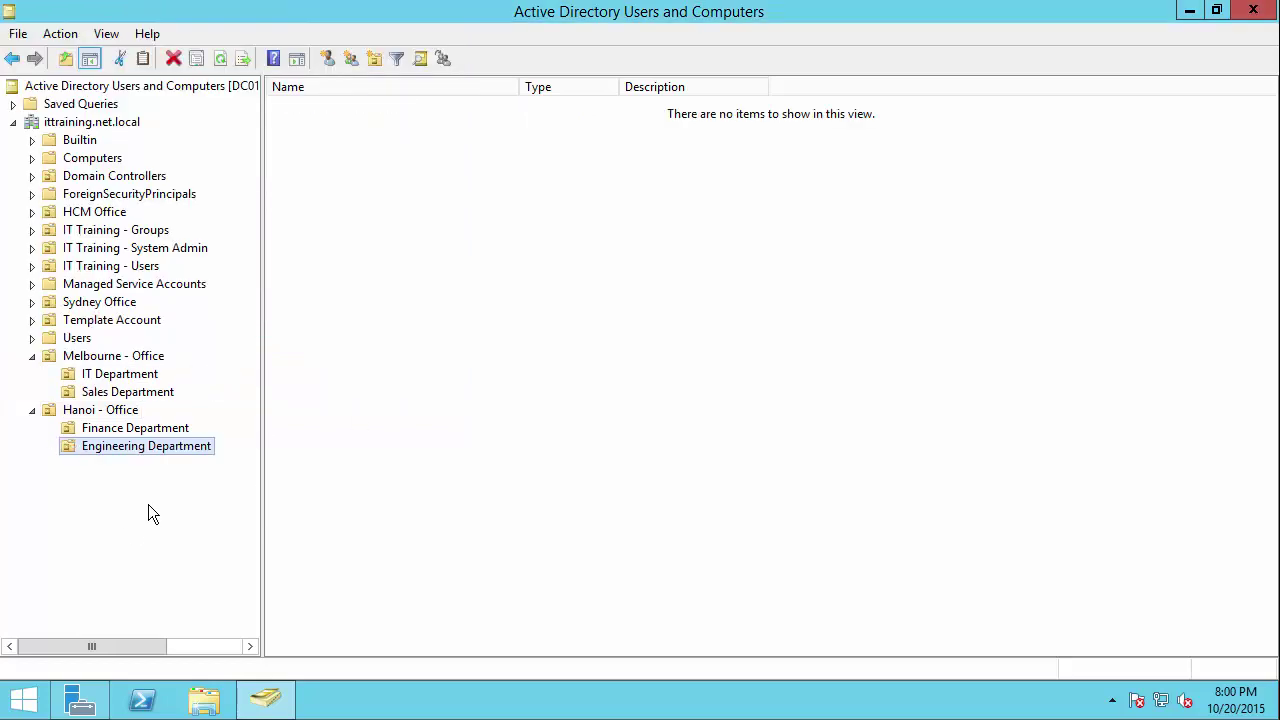
pyautogui.click(112, 358)
# Step: Create an 'Operations Department' OU under Melbourne - Office
pyautogui.click(132, 358)
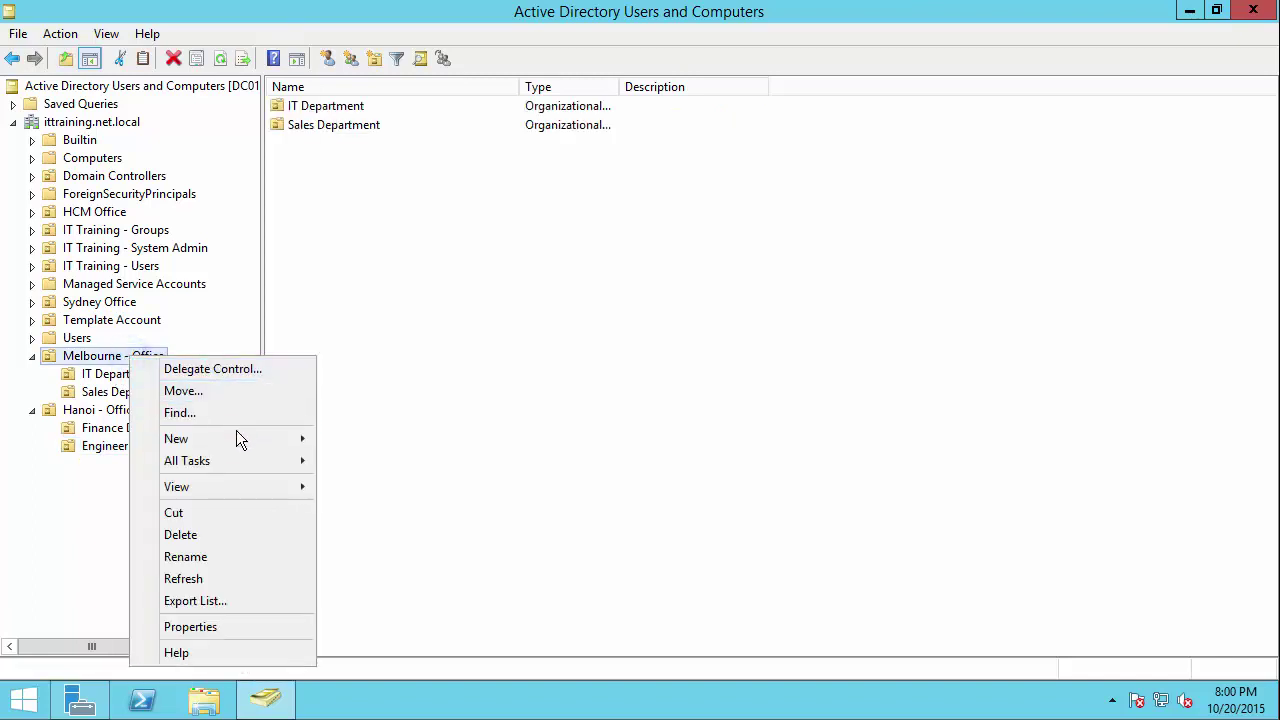
pyautogui.click(234, 437)
pyautogui.click(400, 571)
pyautogui.write('Ope')
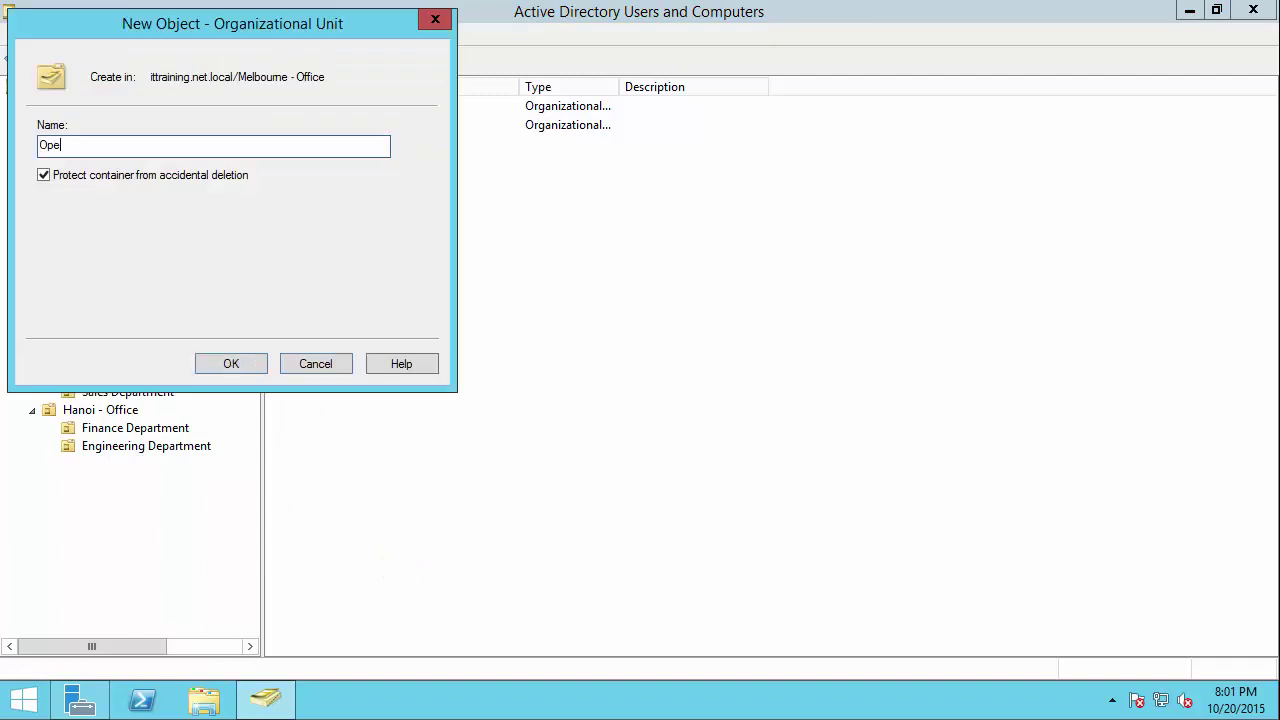
pyautogui.write('rations Dre')
pyautogui.write('aetment')
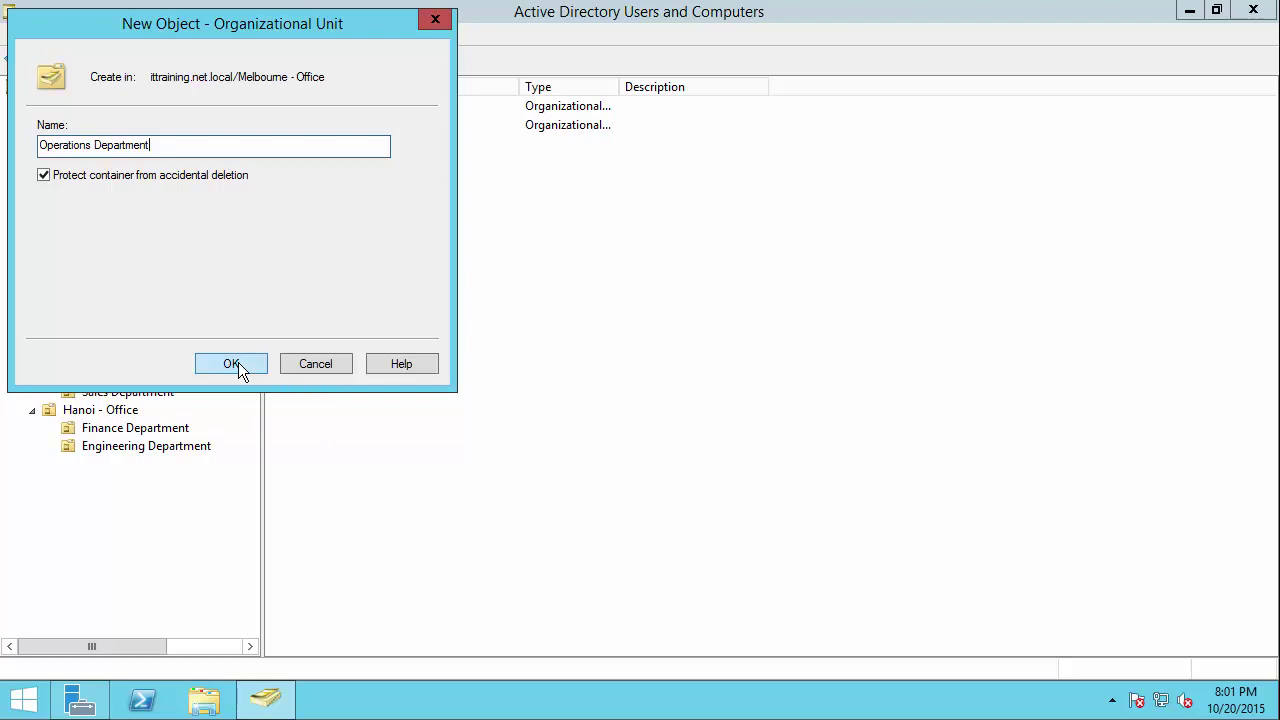
pyautogui.click(231, 363)
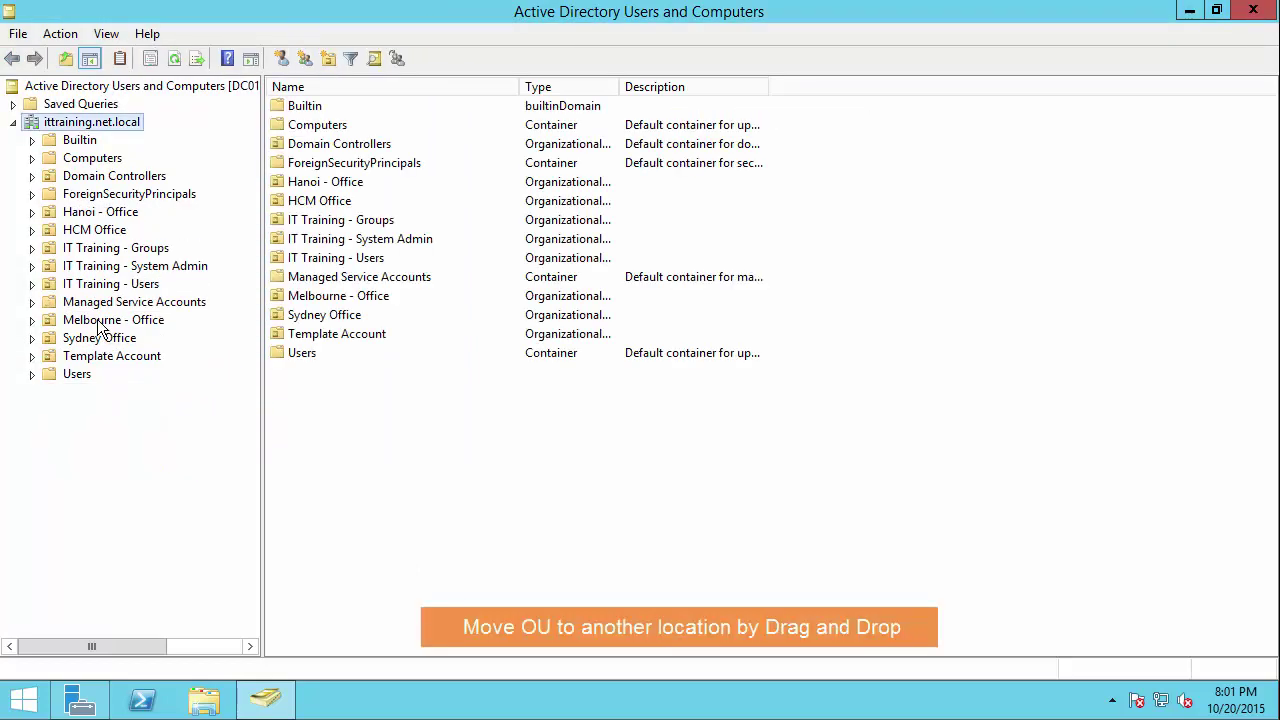
# Step: Drag Operations Department from Melbourne - Office onto Hanoi - Office and confirm the move
pyautogui.doubleClick(98, 322)
pyautogui.click(133, 357)
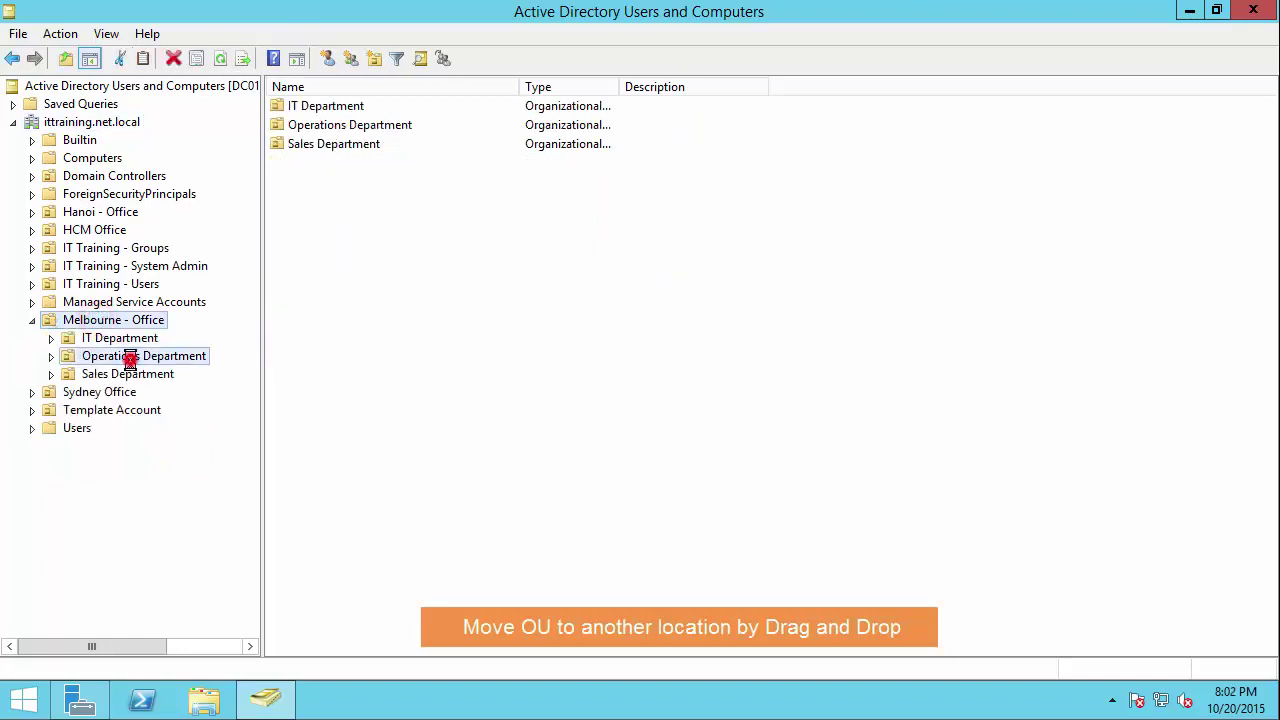
pyautogui.moveTo(140, 362); pyautogui.dragTo(118, 218)
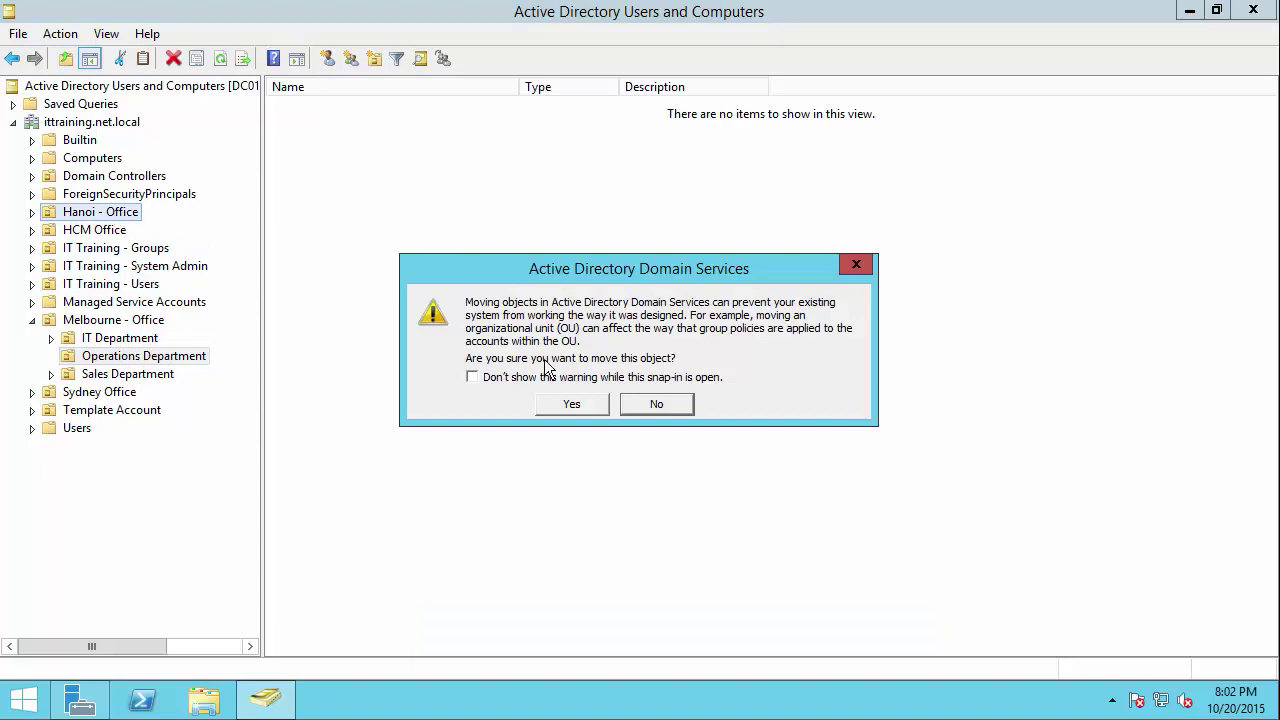
pyautogui.click(571, 405)
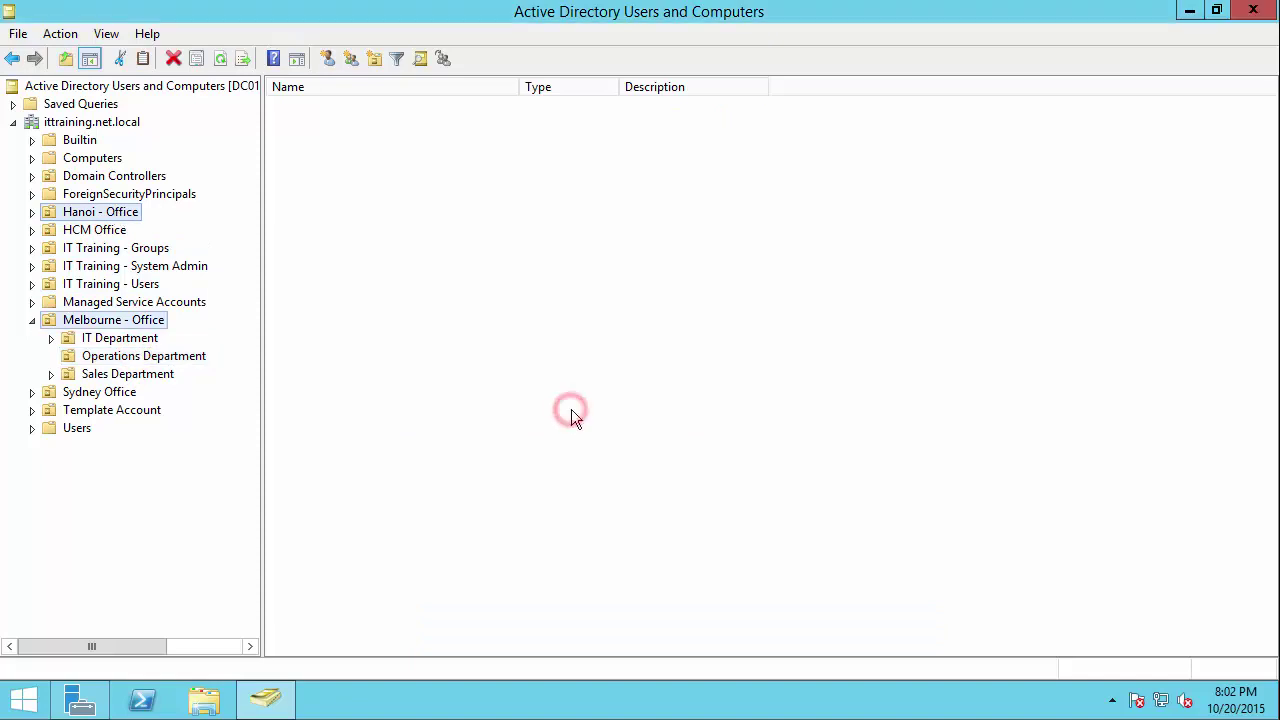
# Step: Expand Hanoi - Office to verify Engineering, Finance and Operations Department are listed
pyautogui.click(92, 211)
pyautogui.doubleClick(92, 211)
pyautogui.click(122, 230)
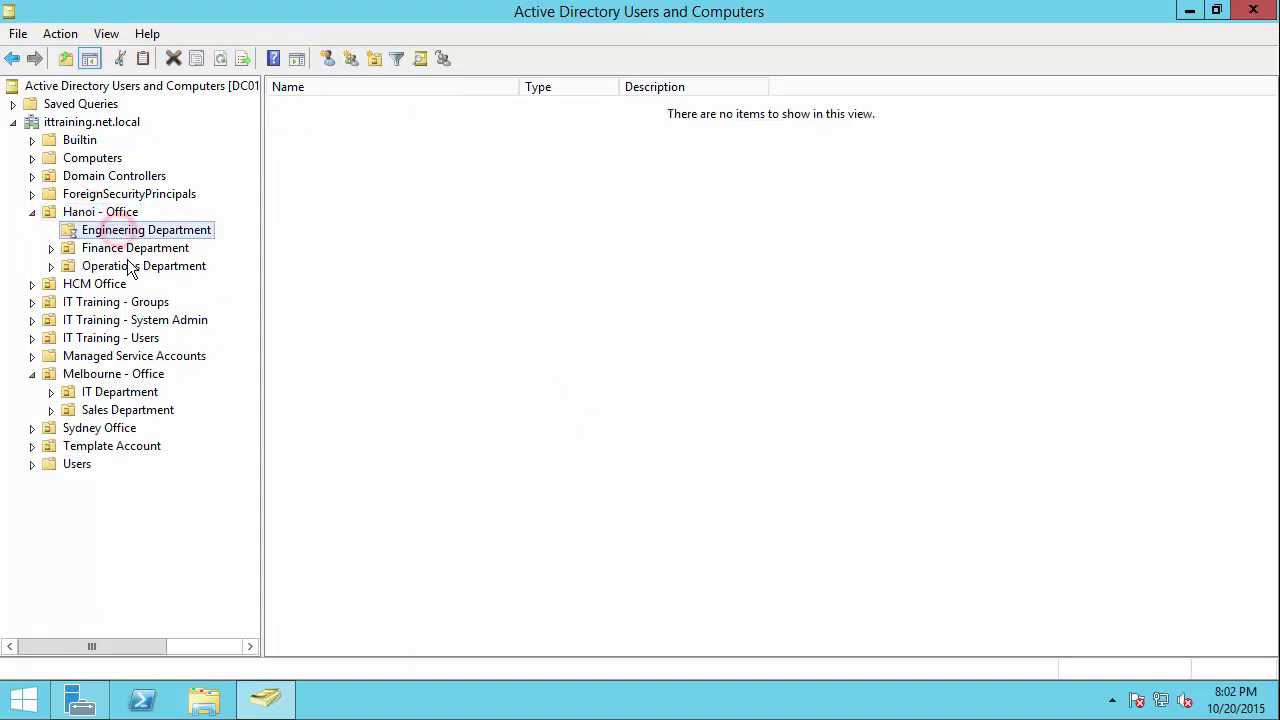
pyautogui.click(130, 266)
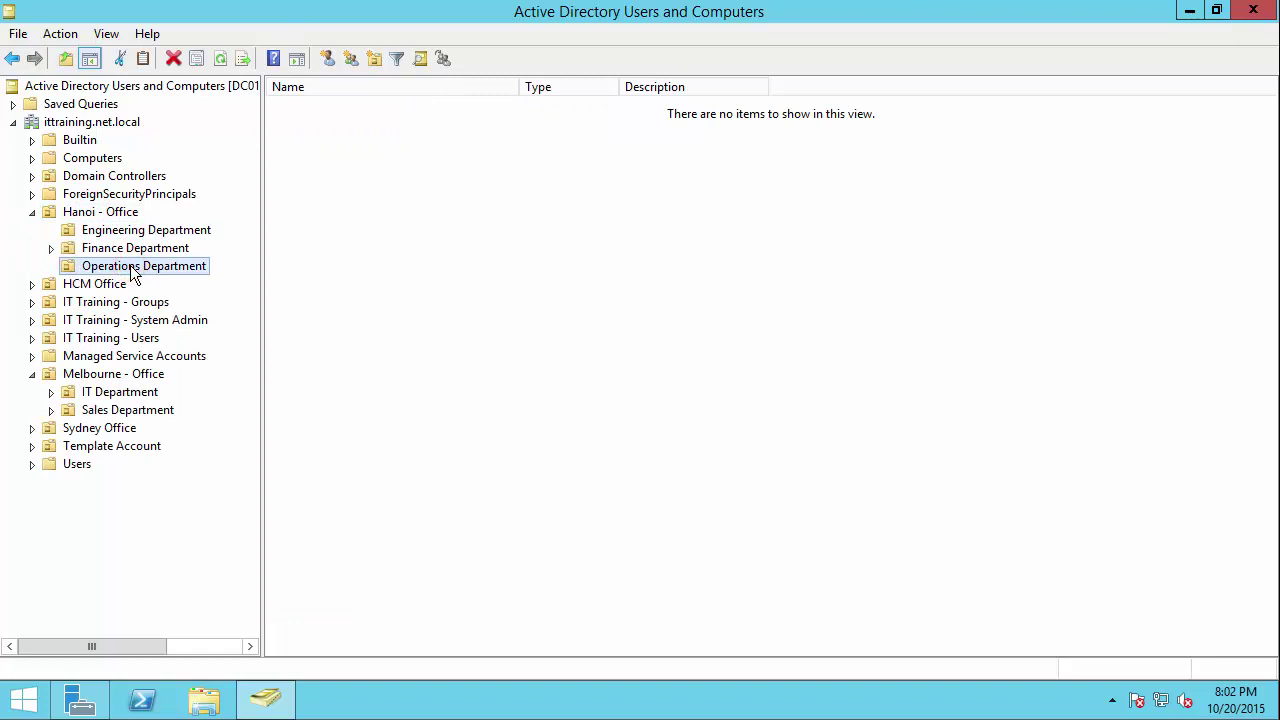
pyautogui.click(130, 249)
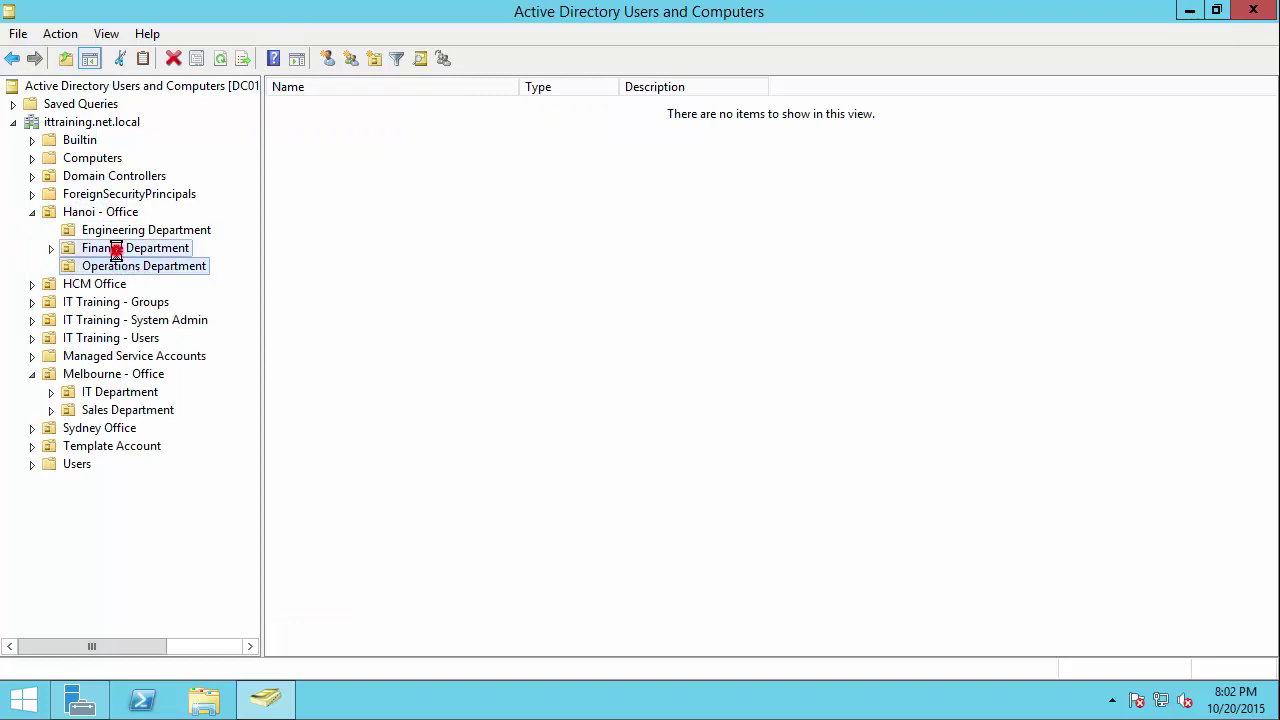
pyautogui.click(101, 213)
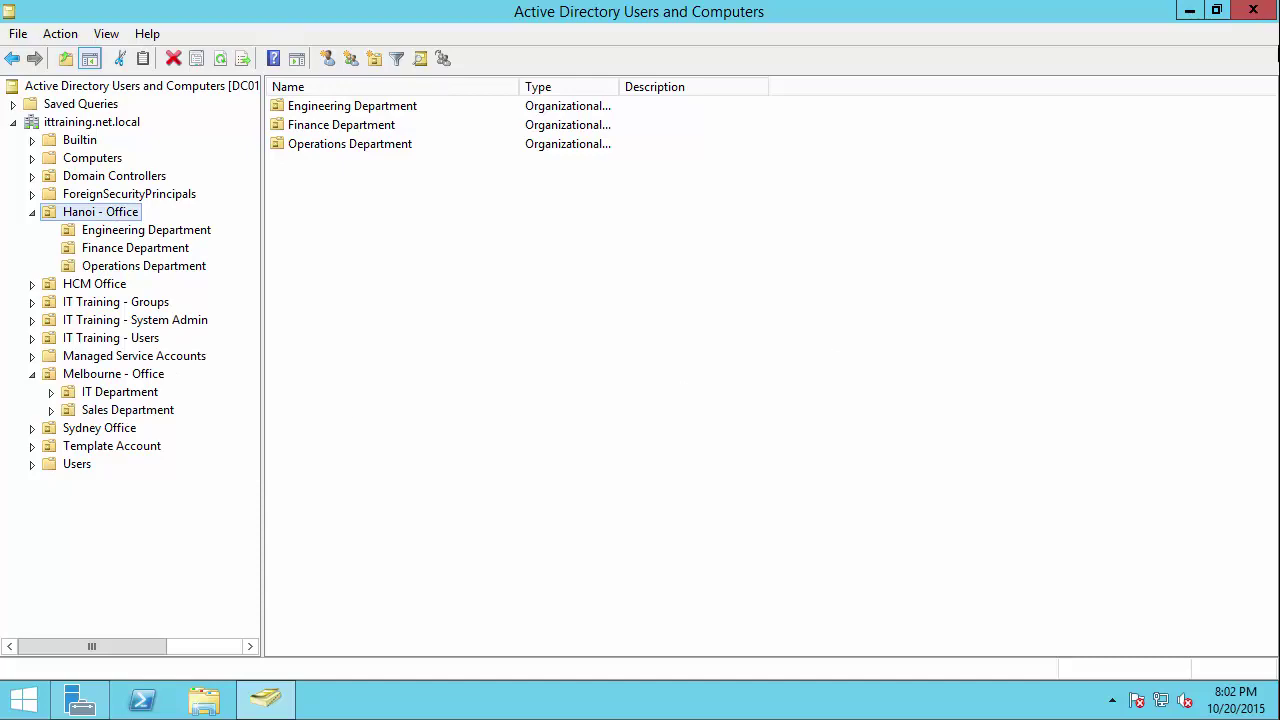
# Step: Close ADUC, launch Active Directory Administrative Center from Server Manager Tools, and minimize Server Manager
pyautogui.click(1260, 8)
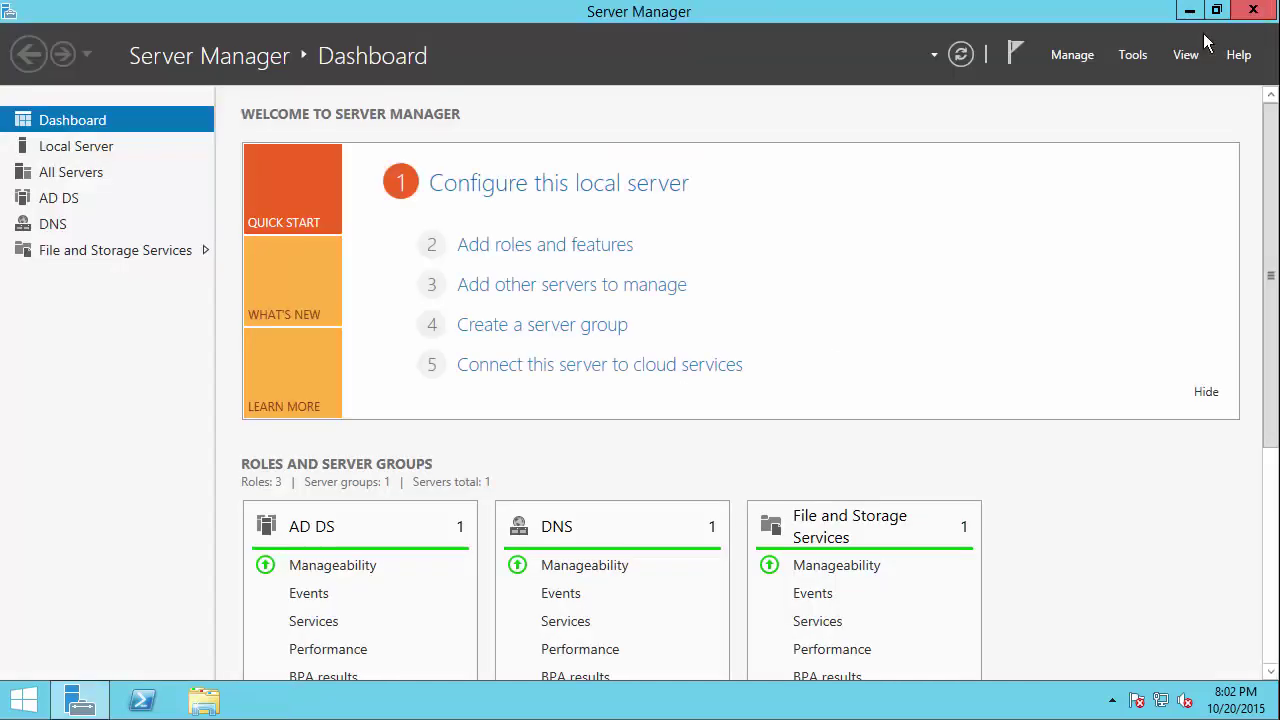
pyautogui.click(1133, 56)
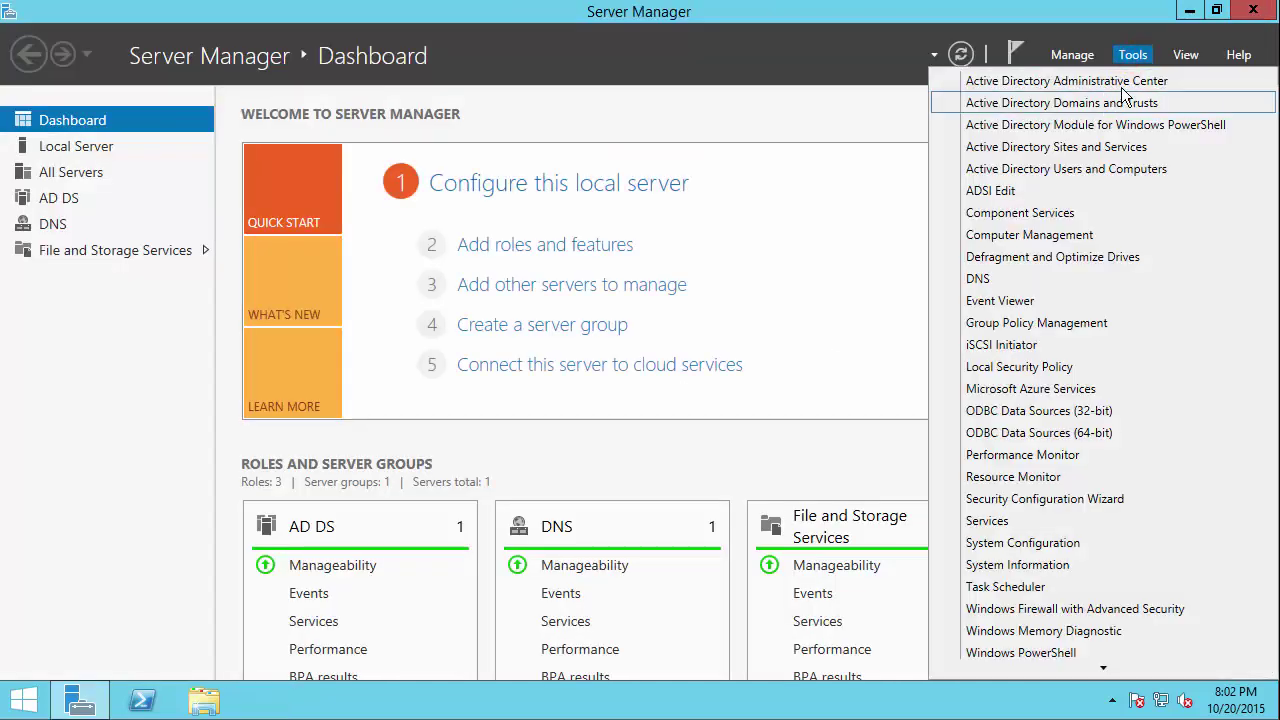
pyautogui.click(1121, 80)
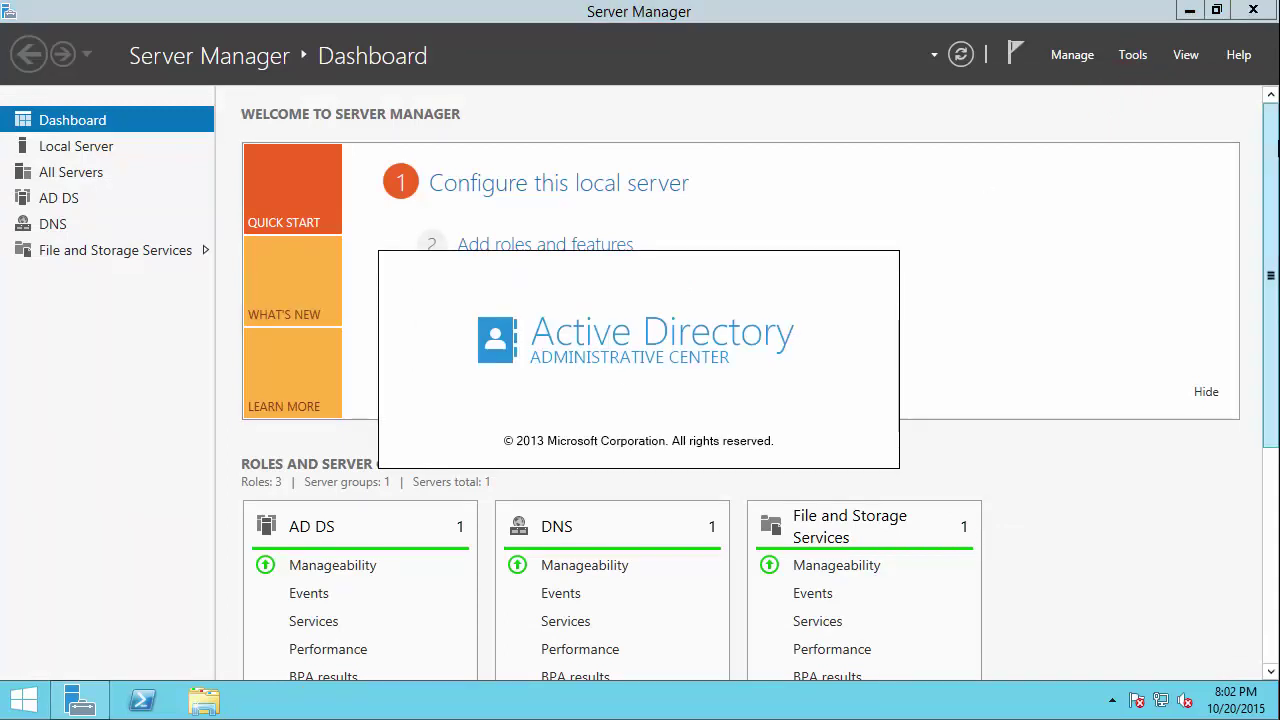
pyautogui.click(1191, 11)
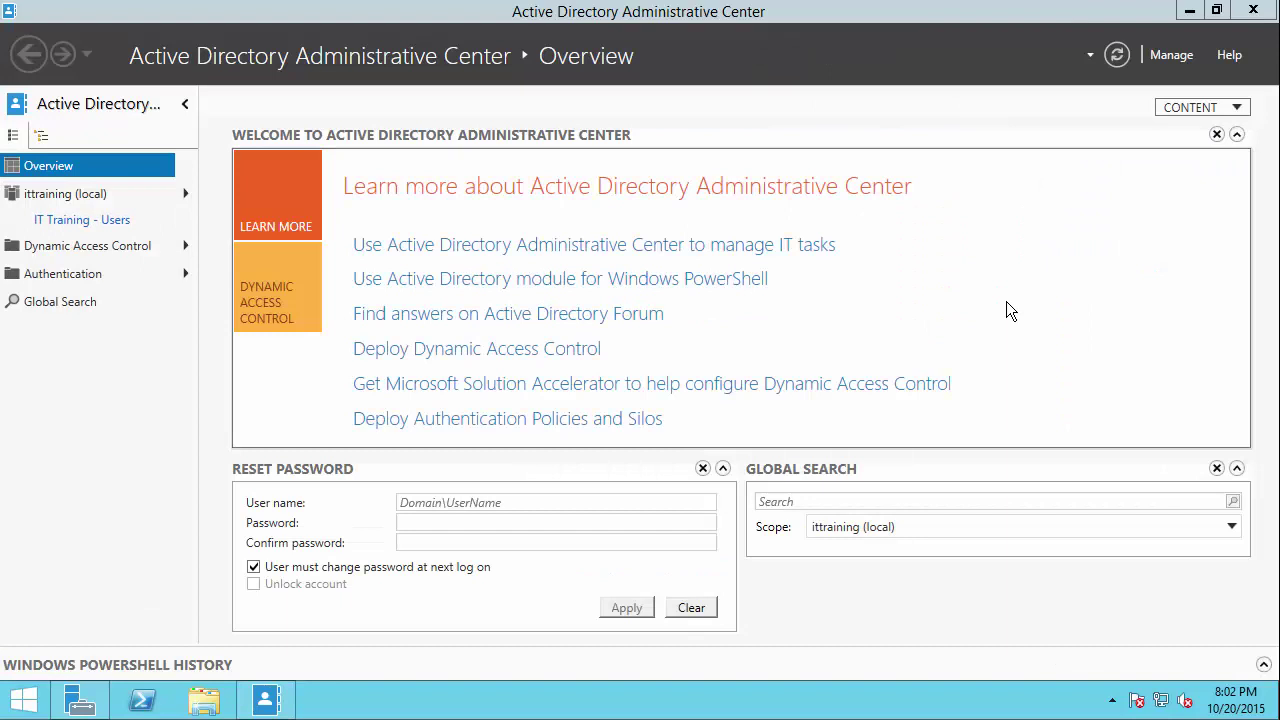
# Step: Select Melbourne - Office in ittraining (local) and start a new organizational unit under it
pyautogui.click(64, 196)
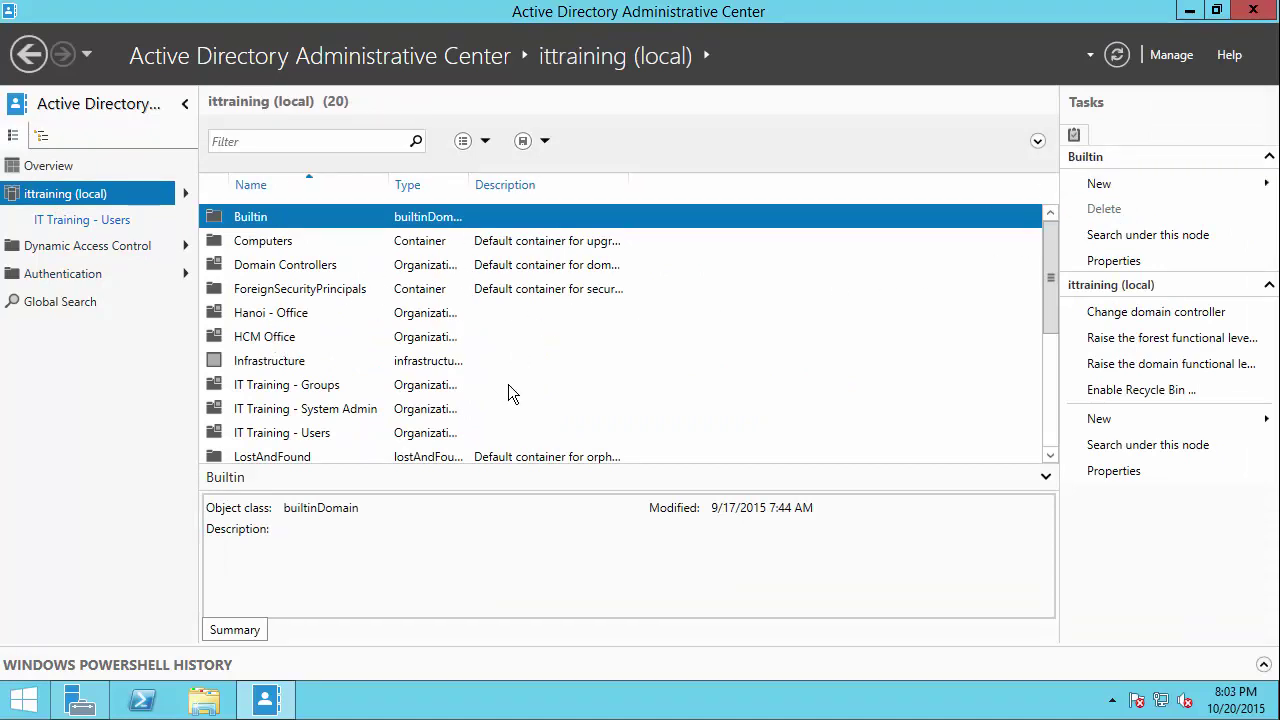
pyautogui.click(270, 318)
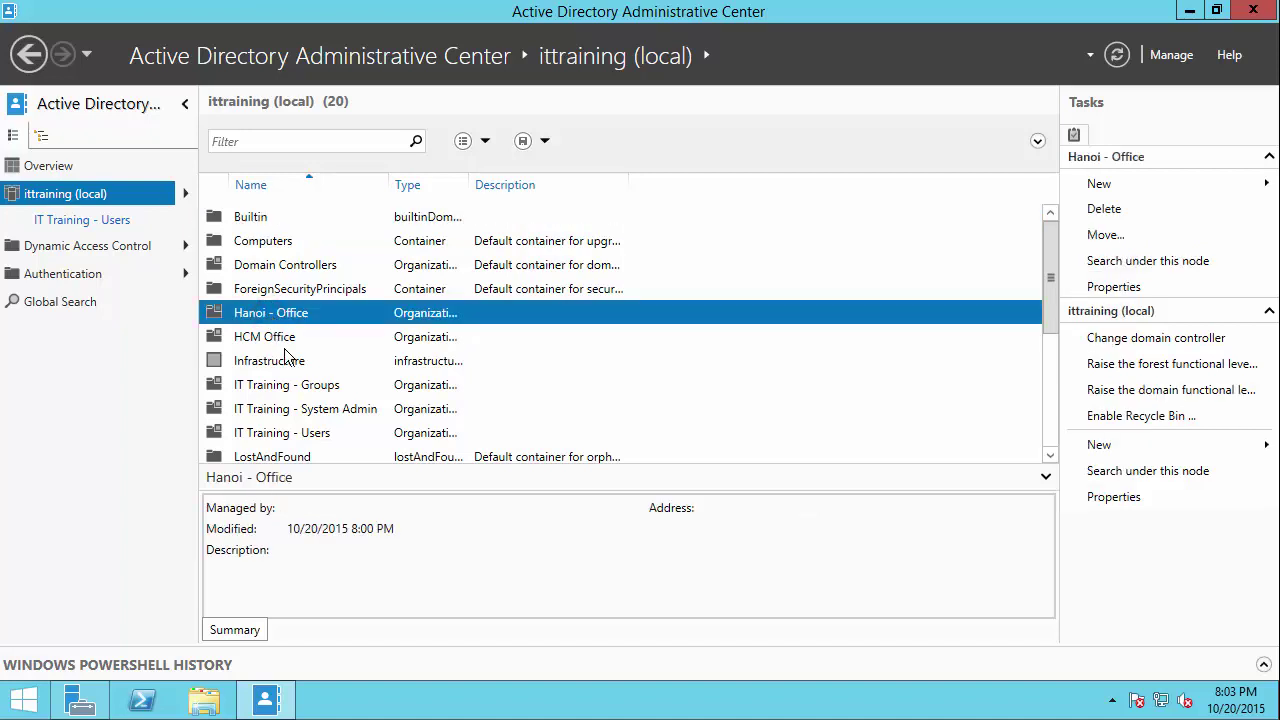
pyautogui.moveTo(1050, 270); pyautogui.dragTo(1060, 394)
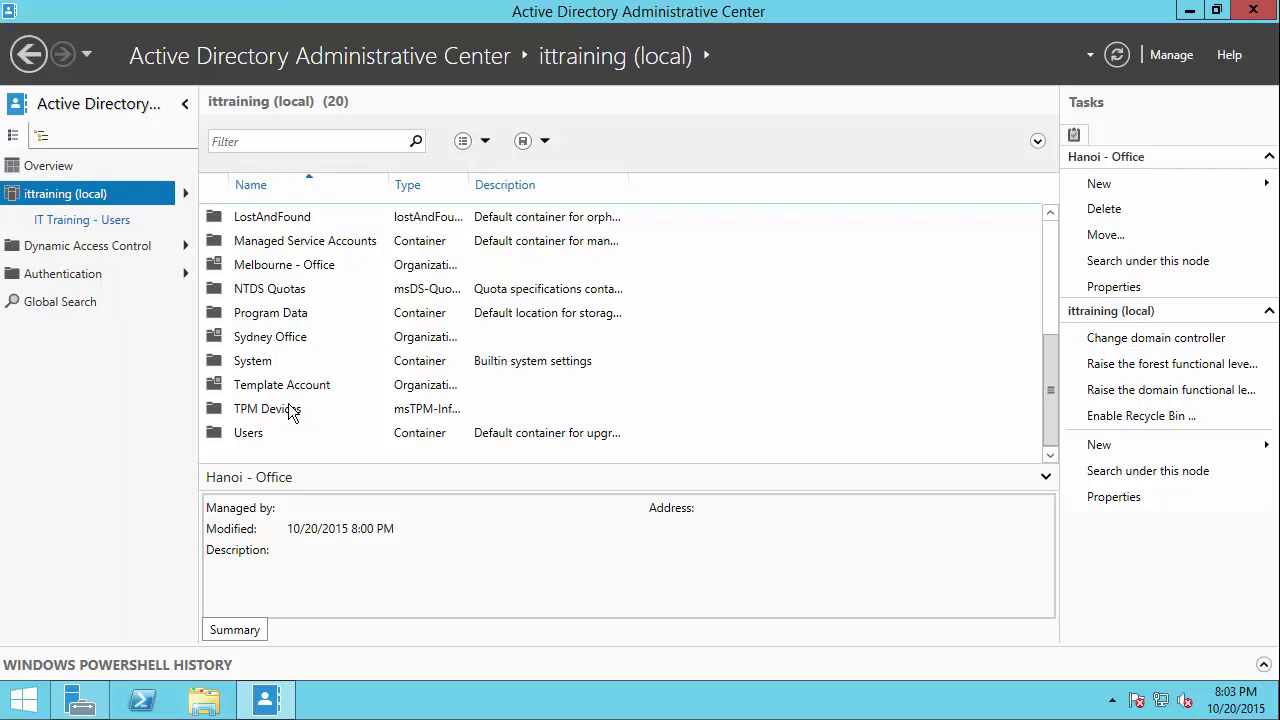
pyautogui.click(286, 264)
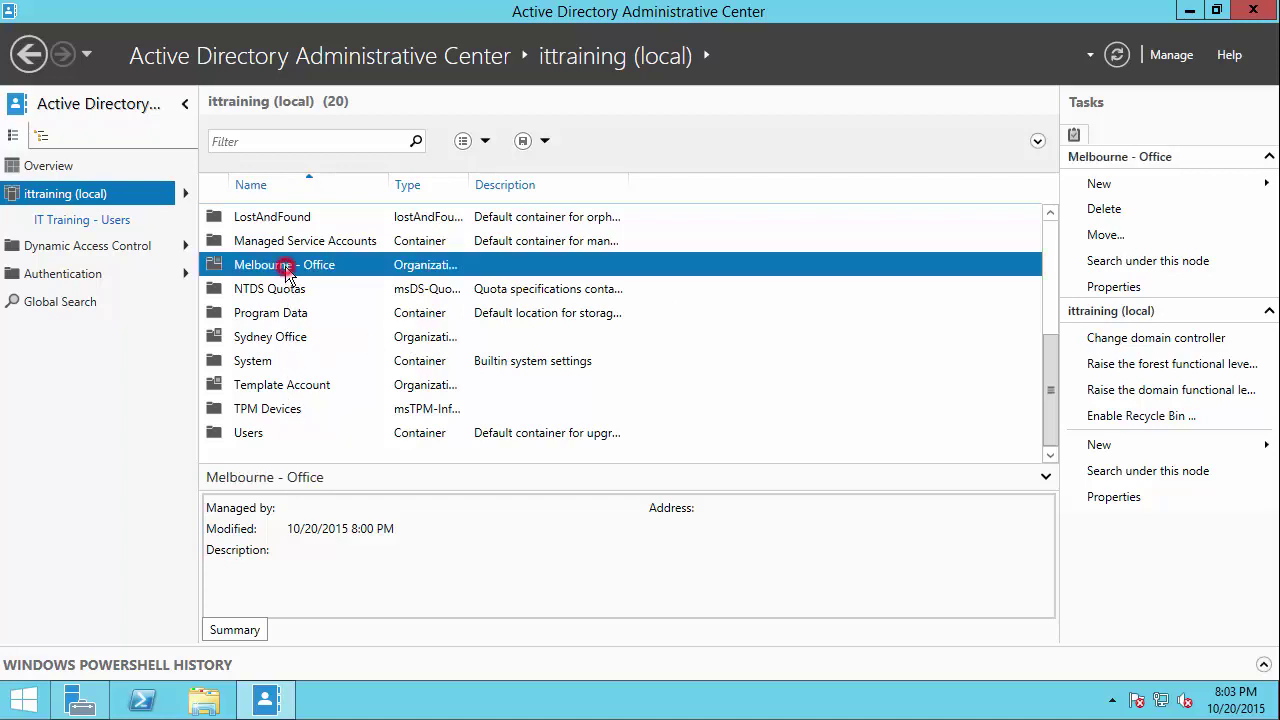
pyautogui.click(1115, 188)
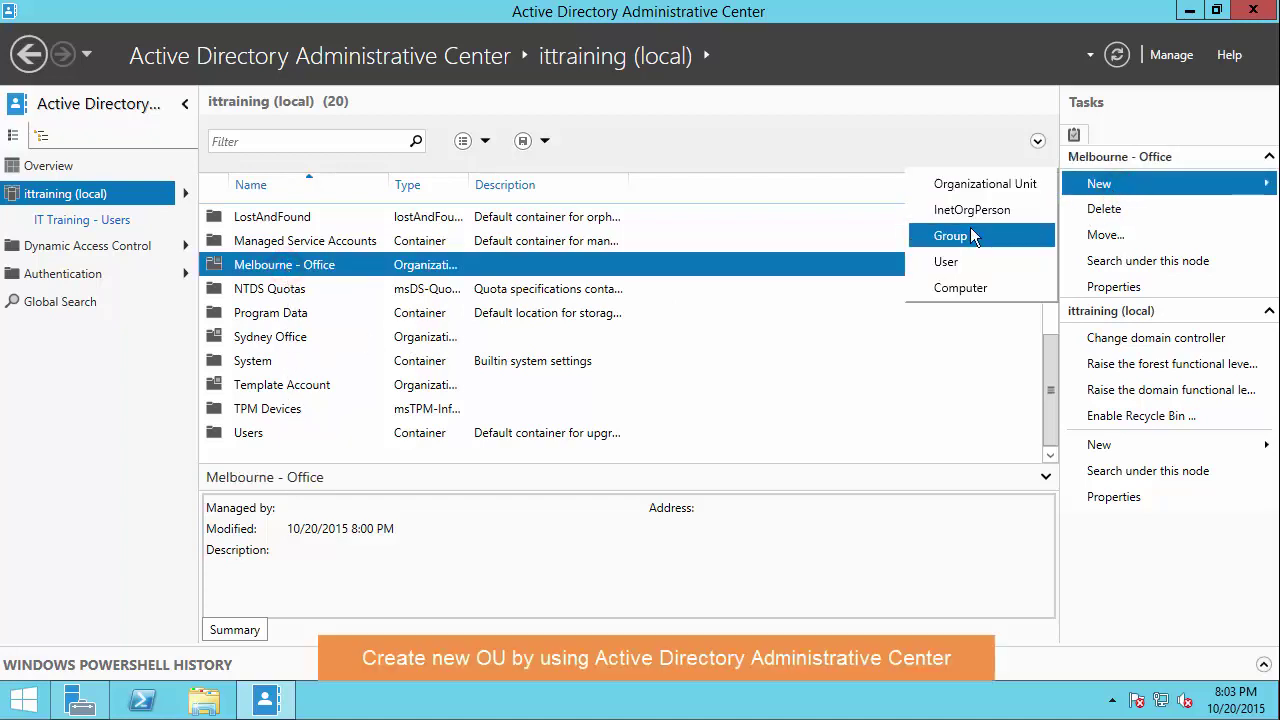
pyautogui.click(982, 184)
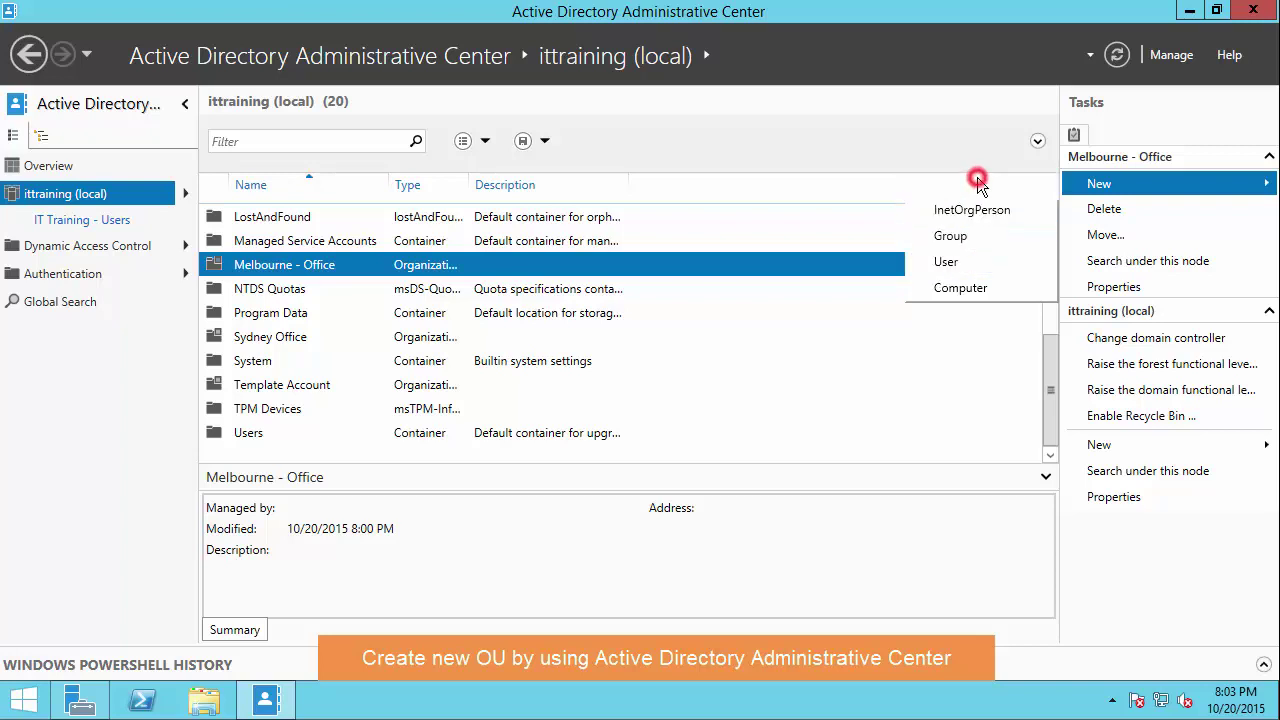
pyautogui.click(378, 195)
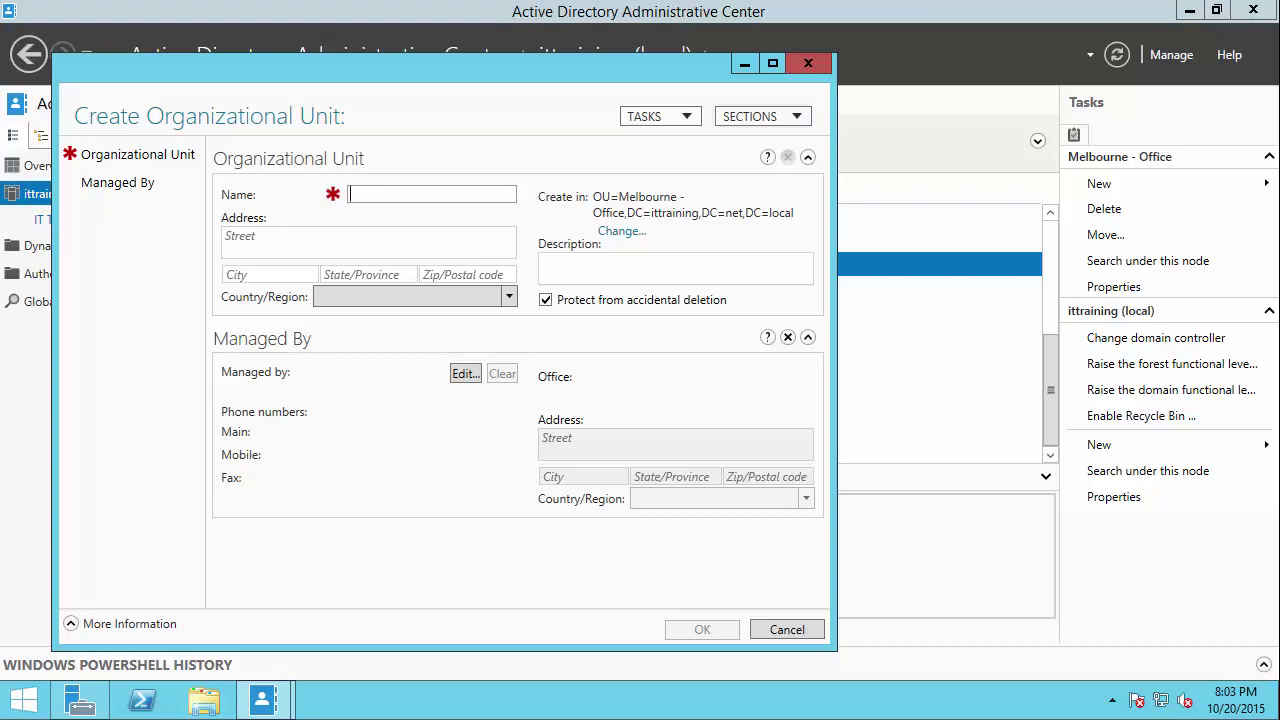
# Step: Name the new OU 'Marketing Department' and create it
pyautogui.write('marketing')
pyautogui.press('BackSpace')
pyautogui.press('BackSpace')
pyautogui.press('BackSpace')
pyautogui.press('BackSpace')
pyautogui.press('BackSpace')
pyautogui.press('BackSpace')
pyautogui.press('BackSpace')
pyautogui.press('BackSpace')
pyautogui.press('BackSpace')
pyautogui.write('Ma')
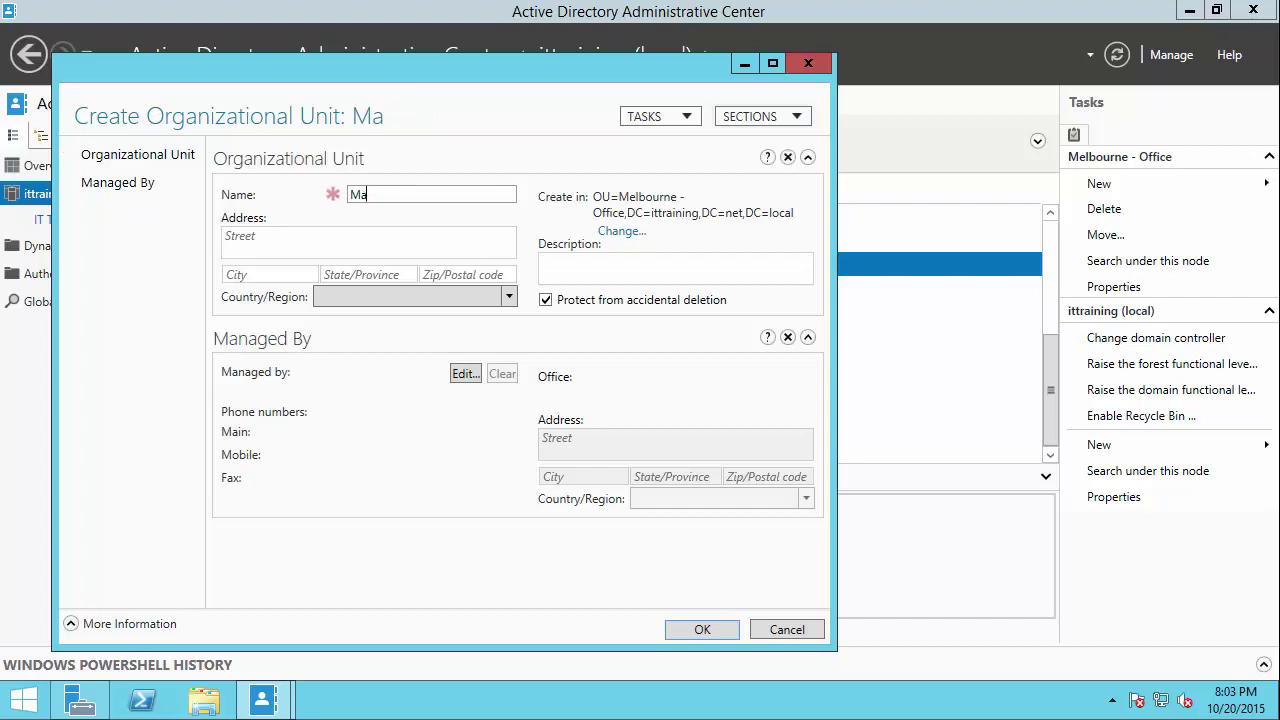
pyautogui.write('rketing D')
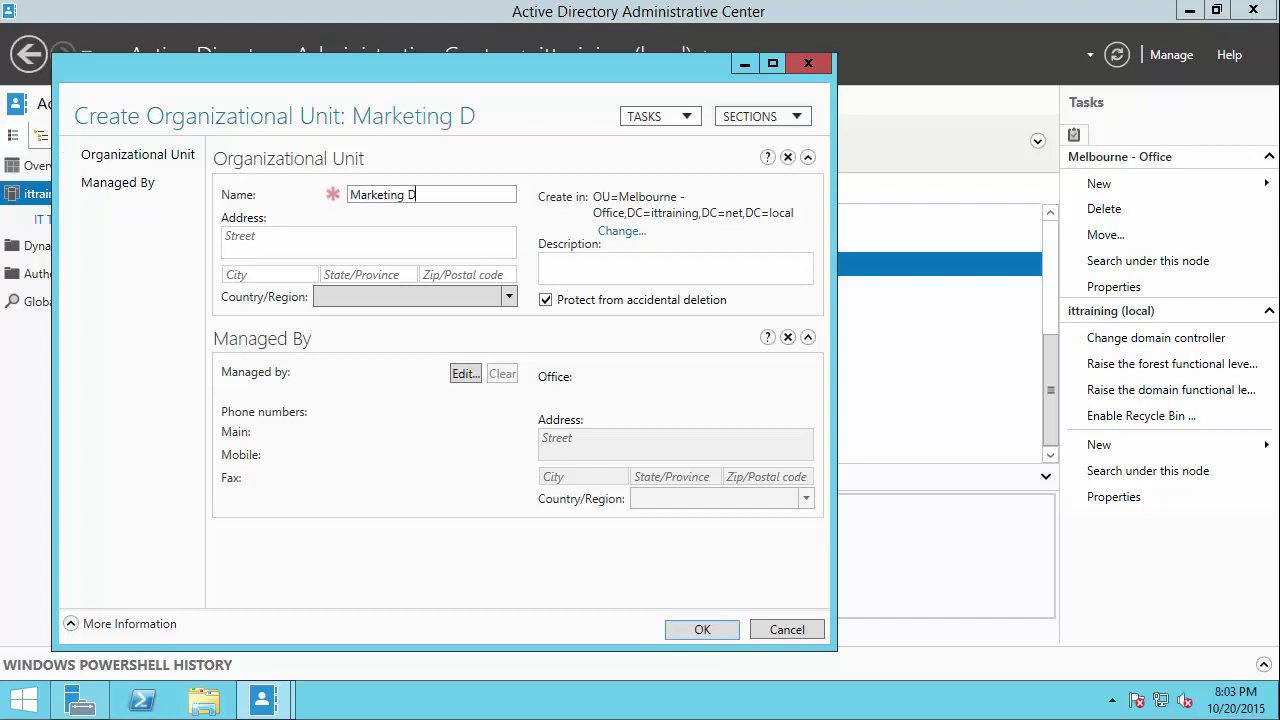
pyautogui.write('epartment')
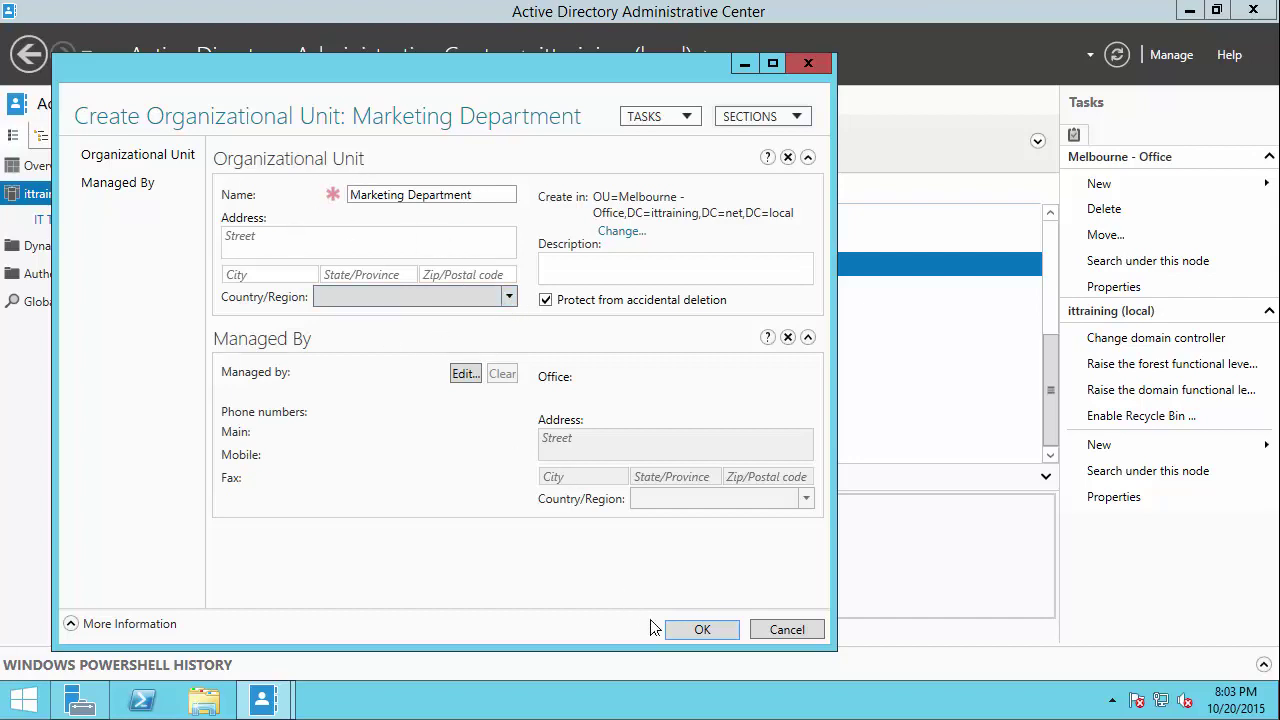
pyautogui.click(700, 630)
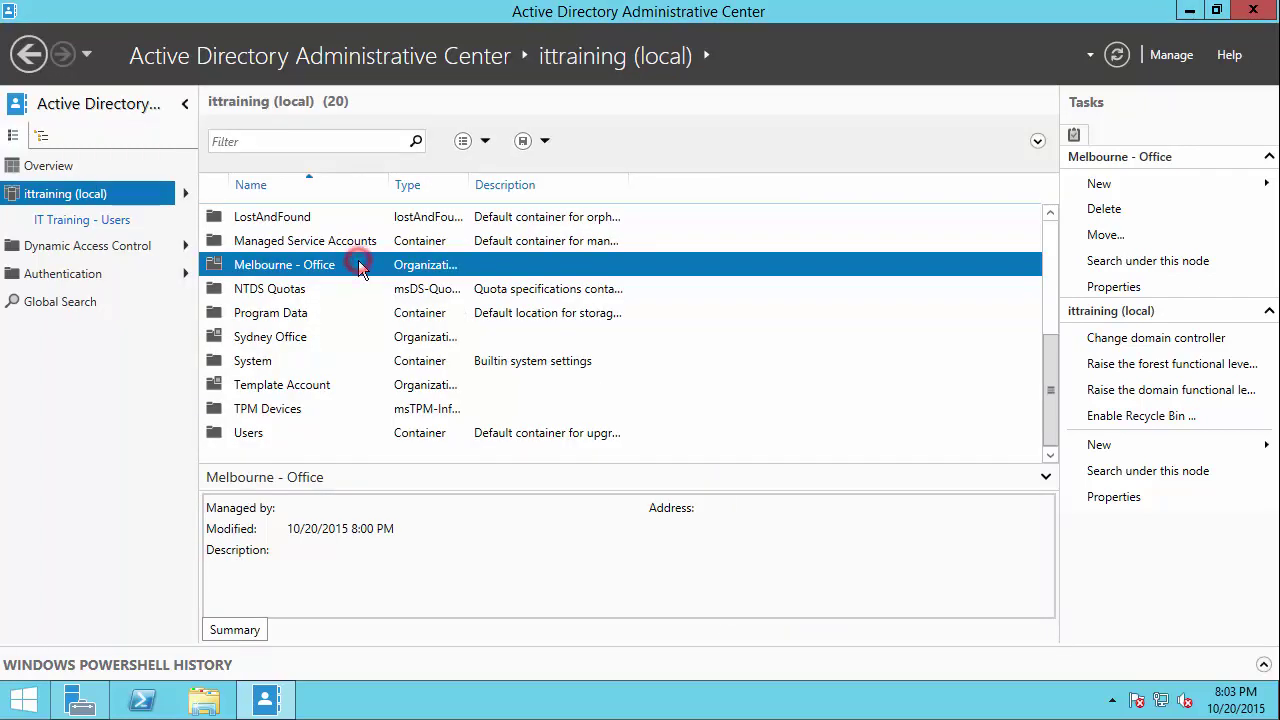
# Step: Open Melbourne - Office to check it lists IT, Marketing and Sales Department
pyautogui.doubleClick(358, 264)
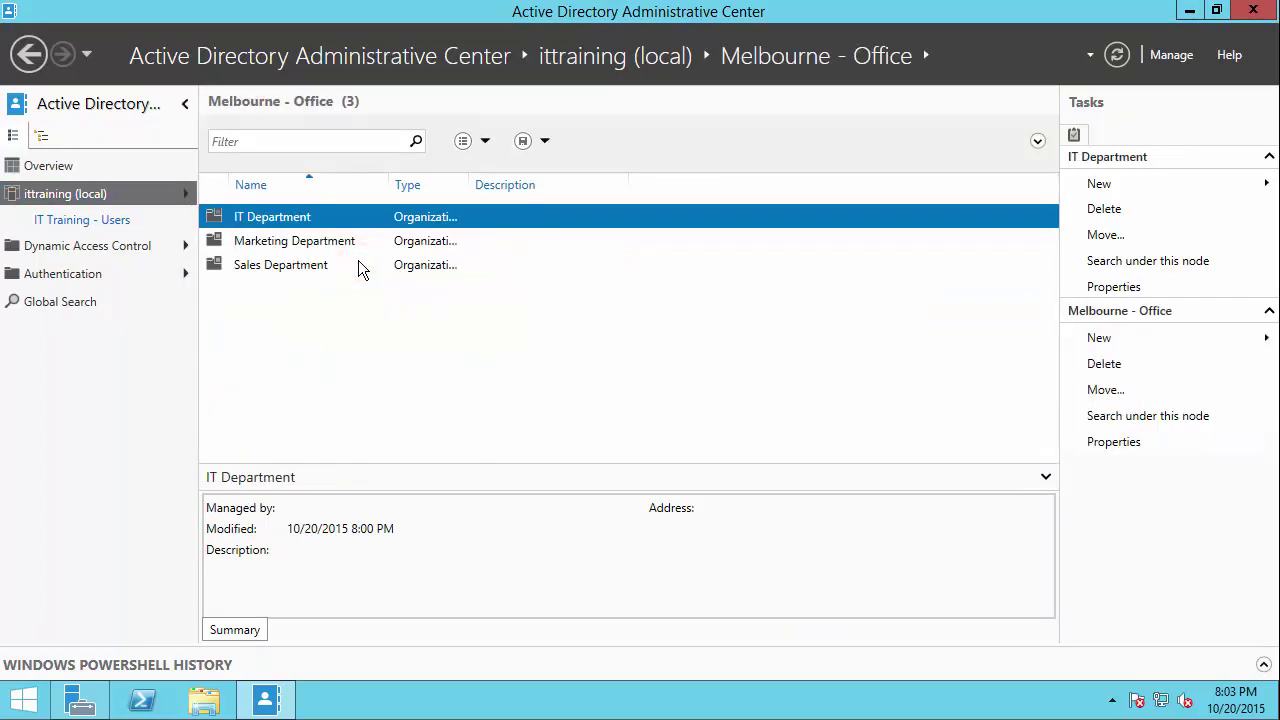
pyautogui.doubleClick(389, 184)
pyautogui.click(287, 248)
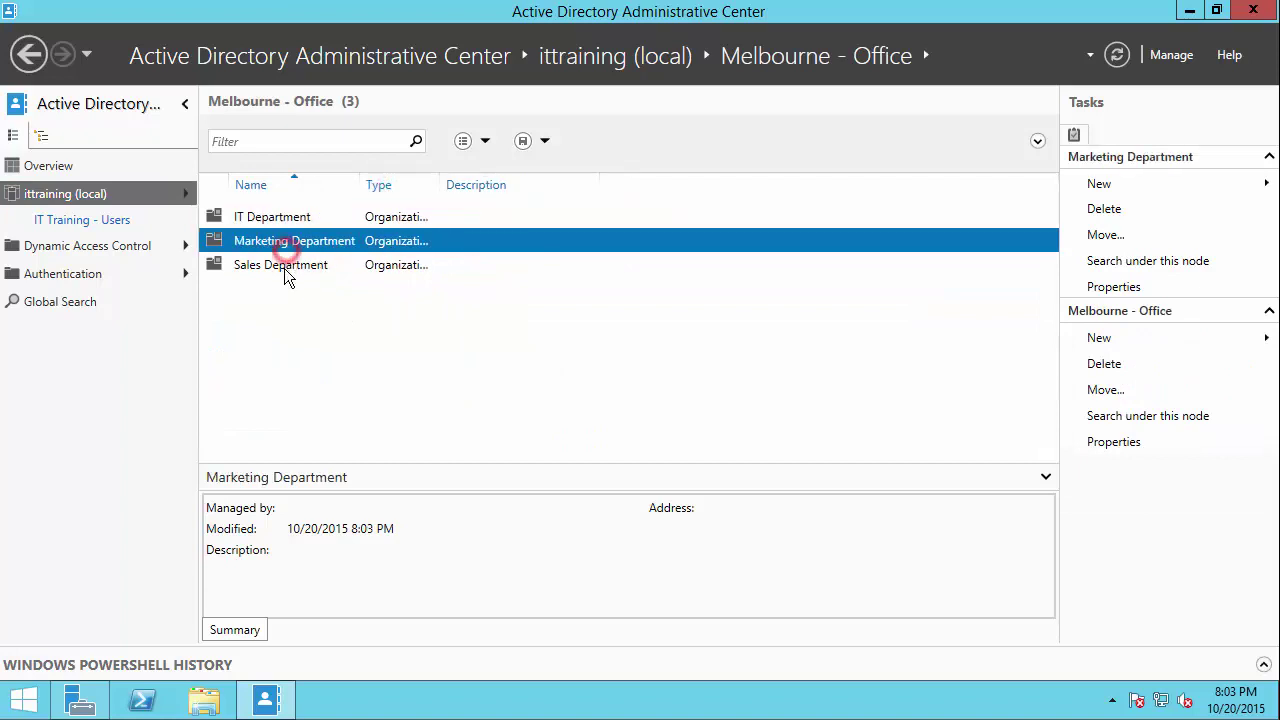
pyautogui.click(284, 266)
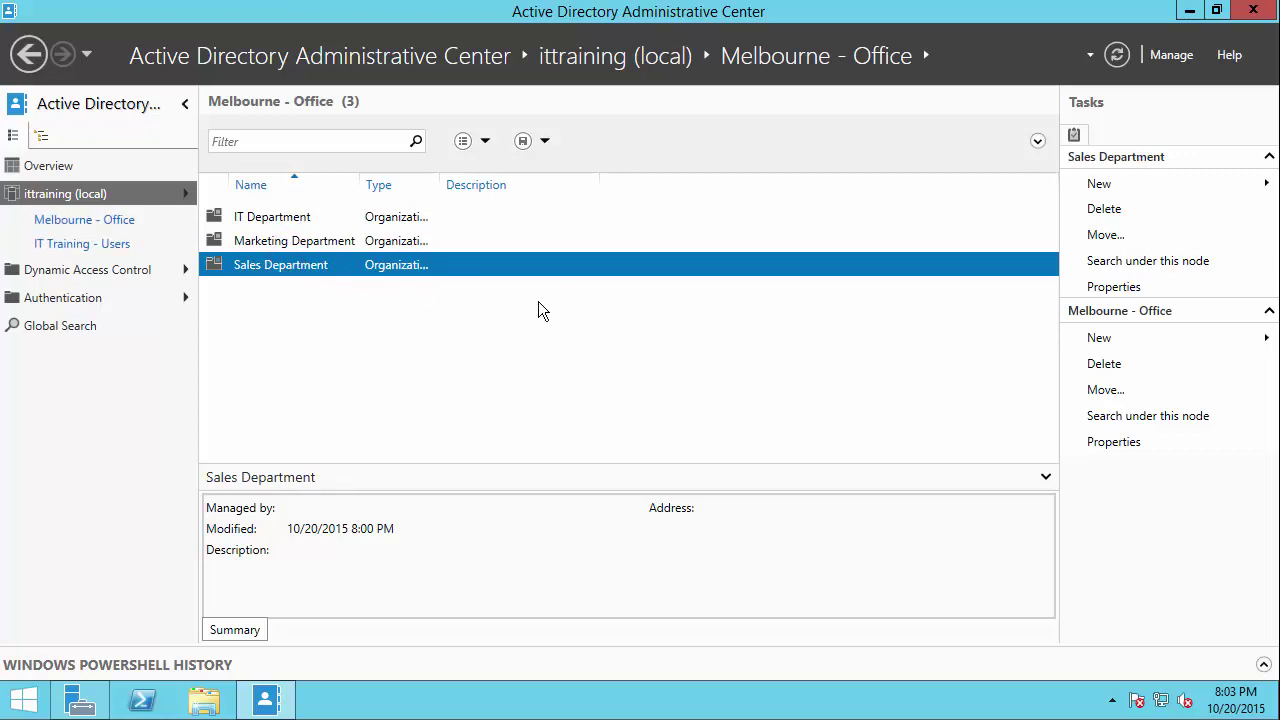
# Step: Minimise the Administrative Center and launch Active Directory Users and Computers from Server Manager's Tools
pyautogui.click(1190, 12)
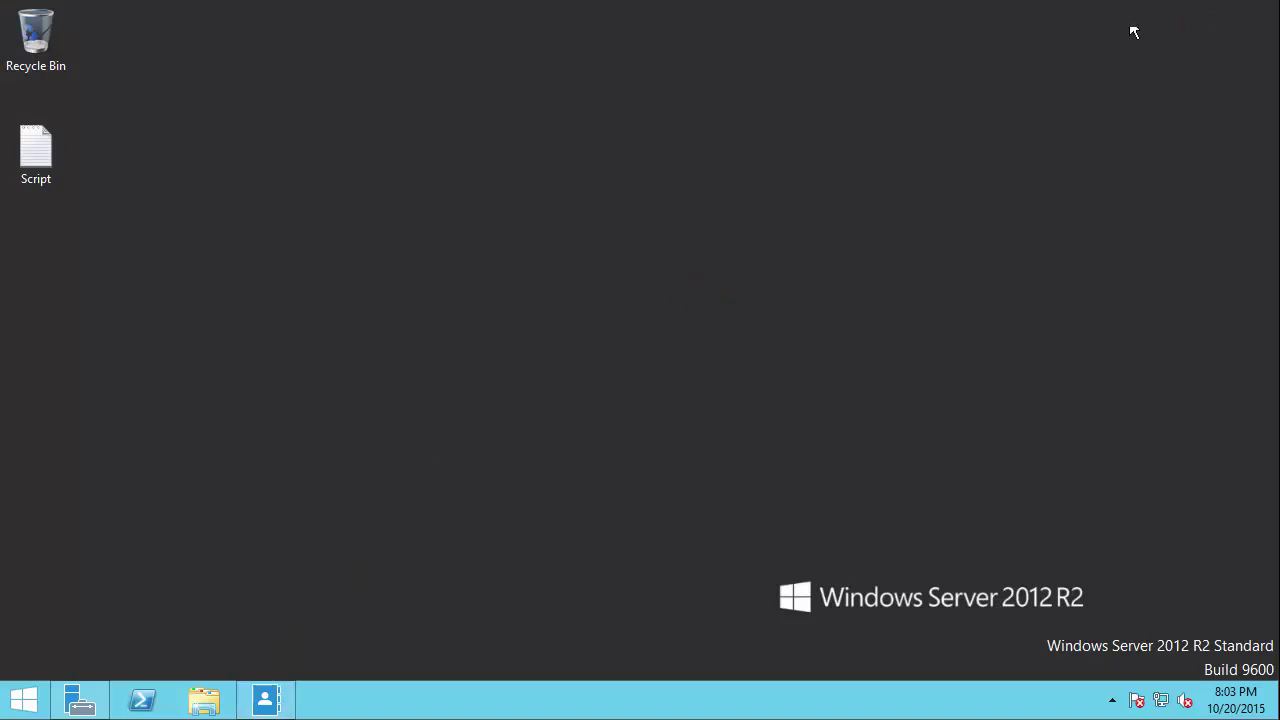
pyautogui.click(364, 348)
pyautogui.click(82, 690)
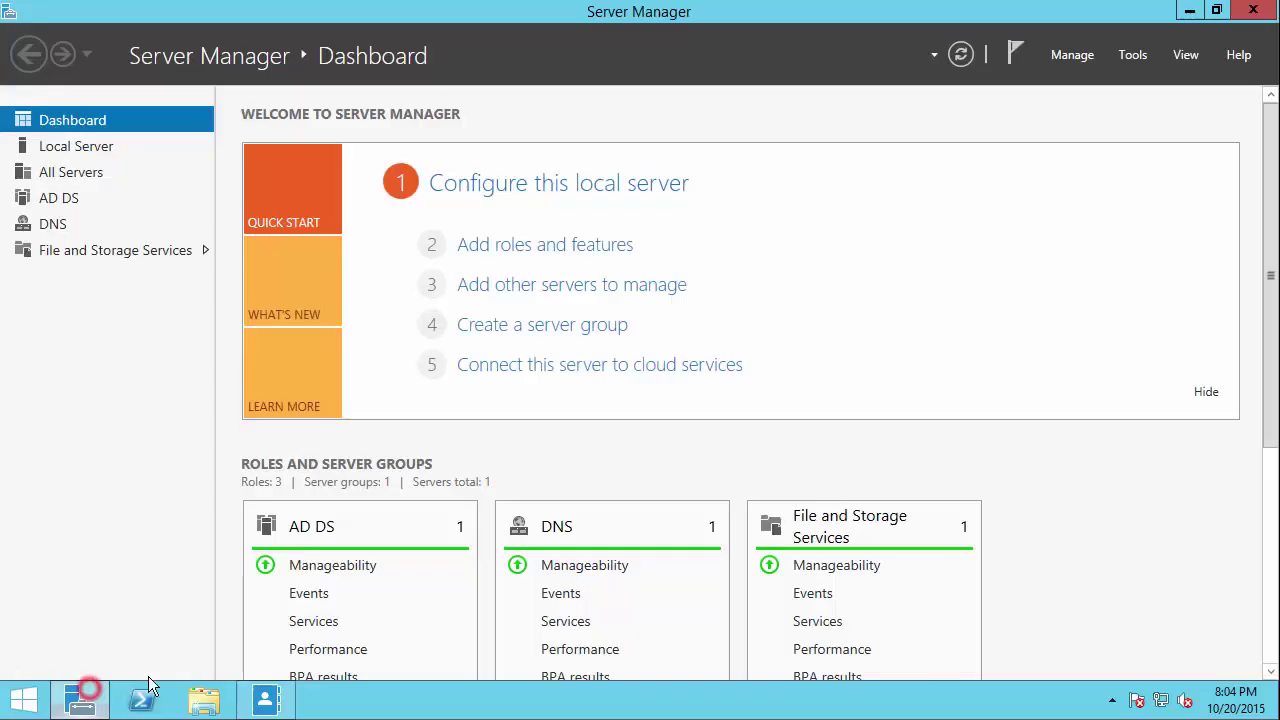
pyautogui.click(1126, 57)
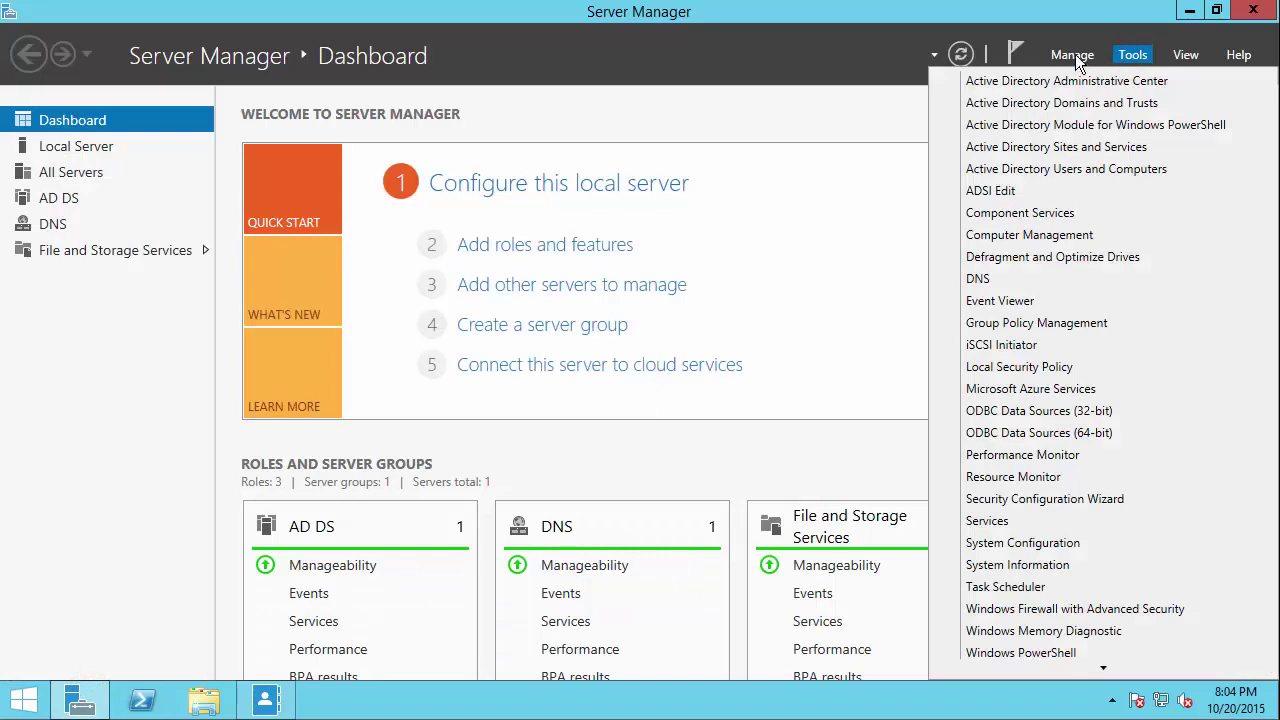
pyautogui.click(1066, 170)
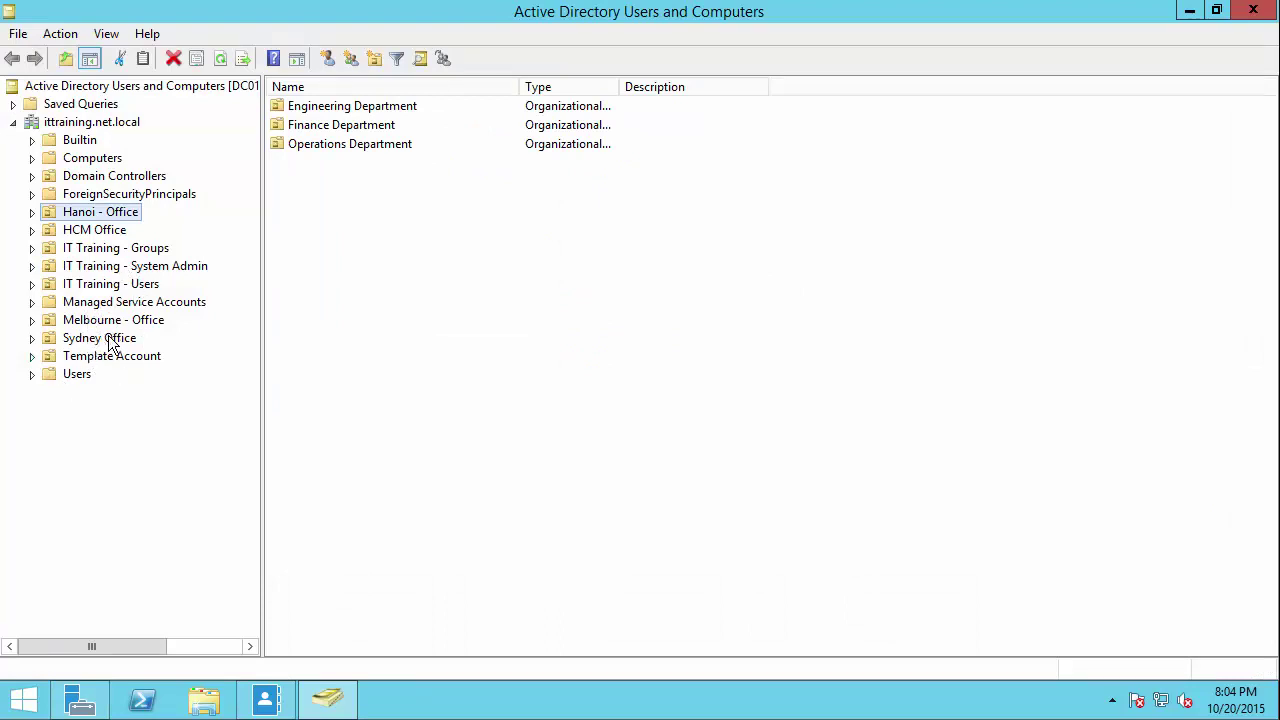
# Step: Start a new user in Melbourne - Office's IT Department OU
pyautogui.click(104, 320)
pyautogui.doubleClick(104, 320)
pyautogui.click(118, 337)
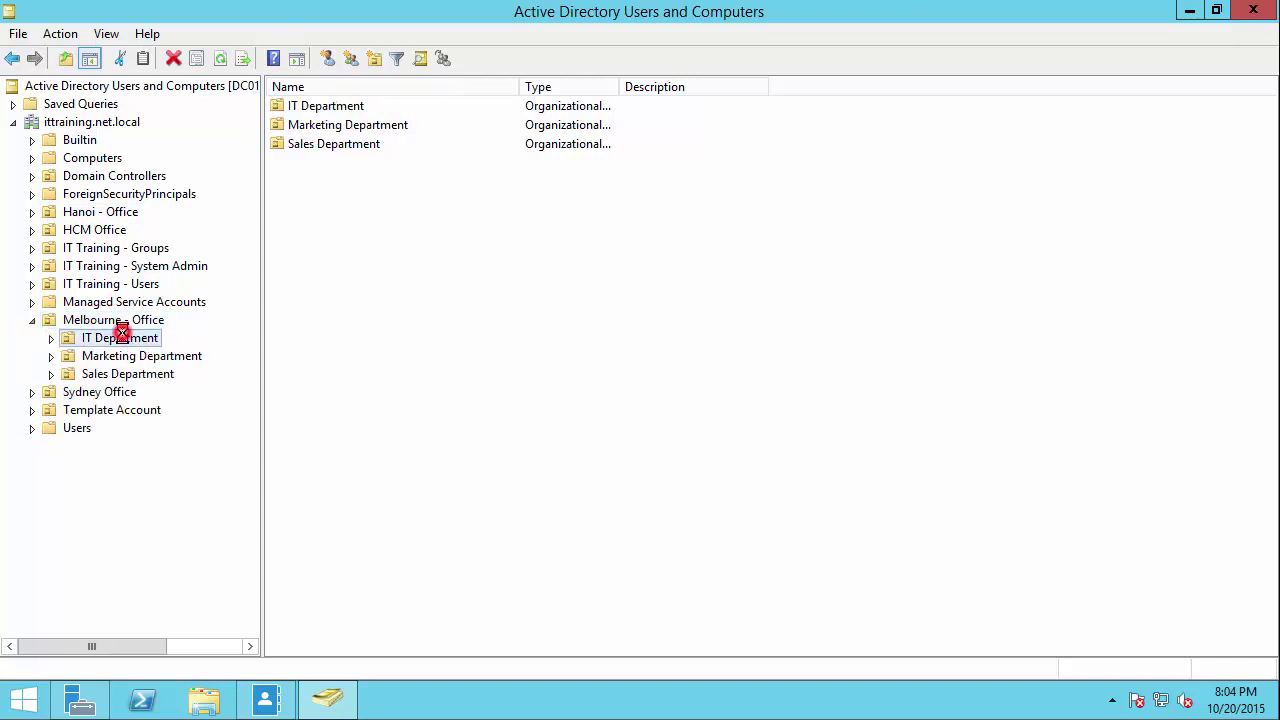
pyautogui.rightClick(302, 166)
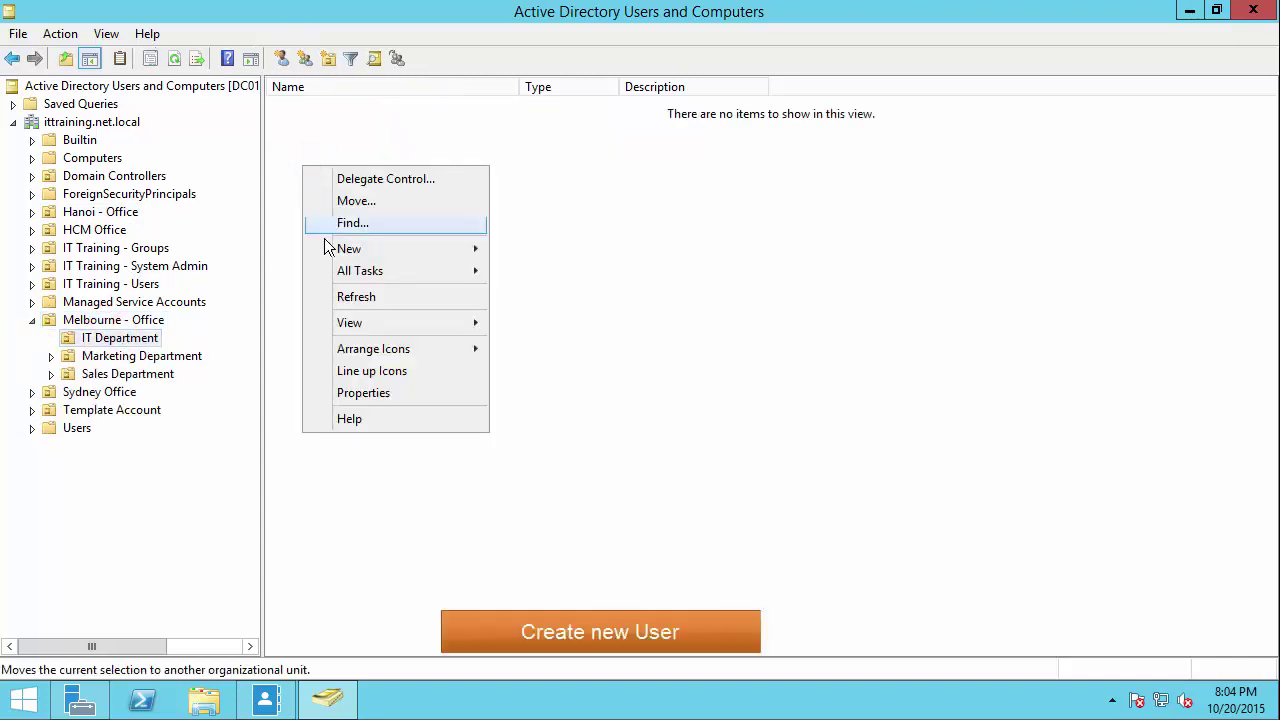
pyautogui.moveTo(356, 249)
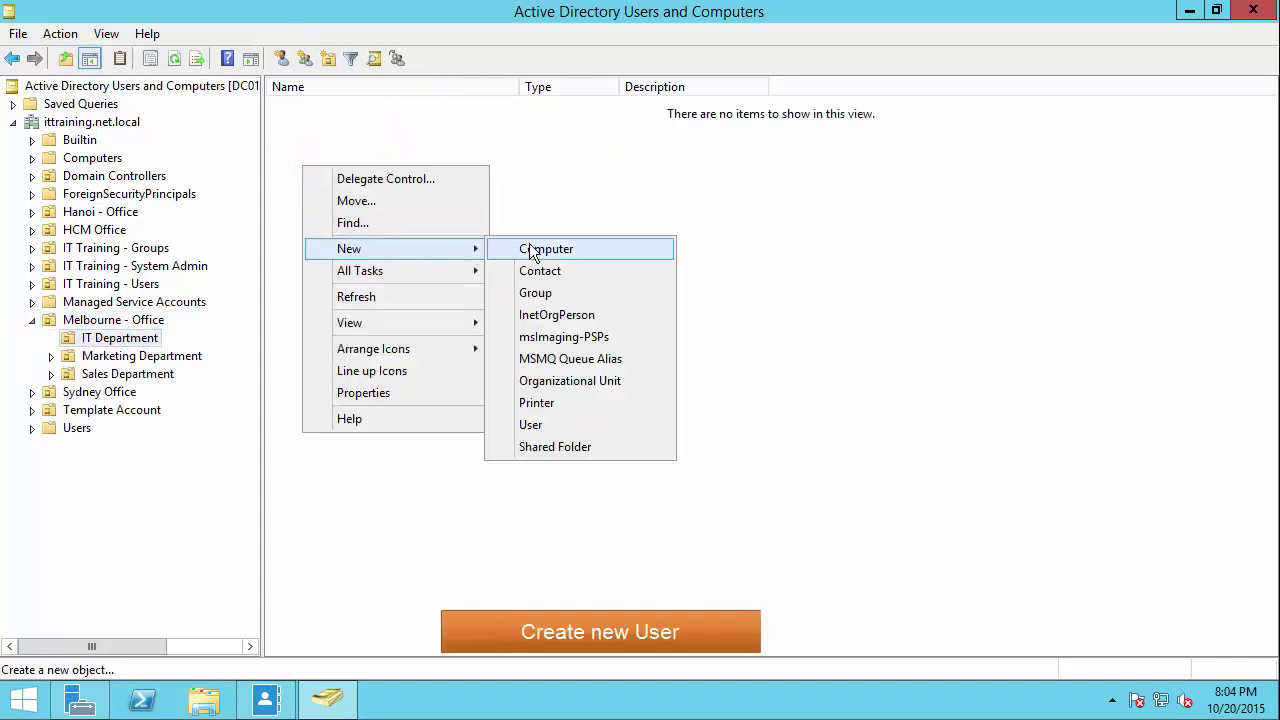
pyautogui.click(531, 424)
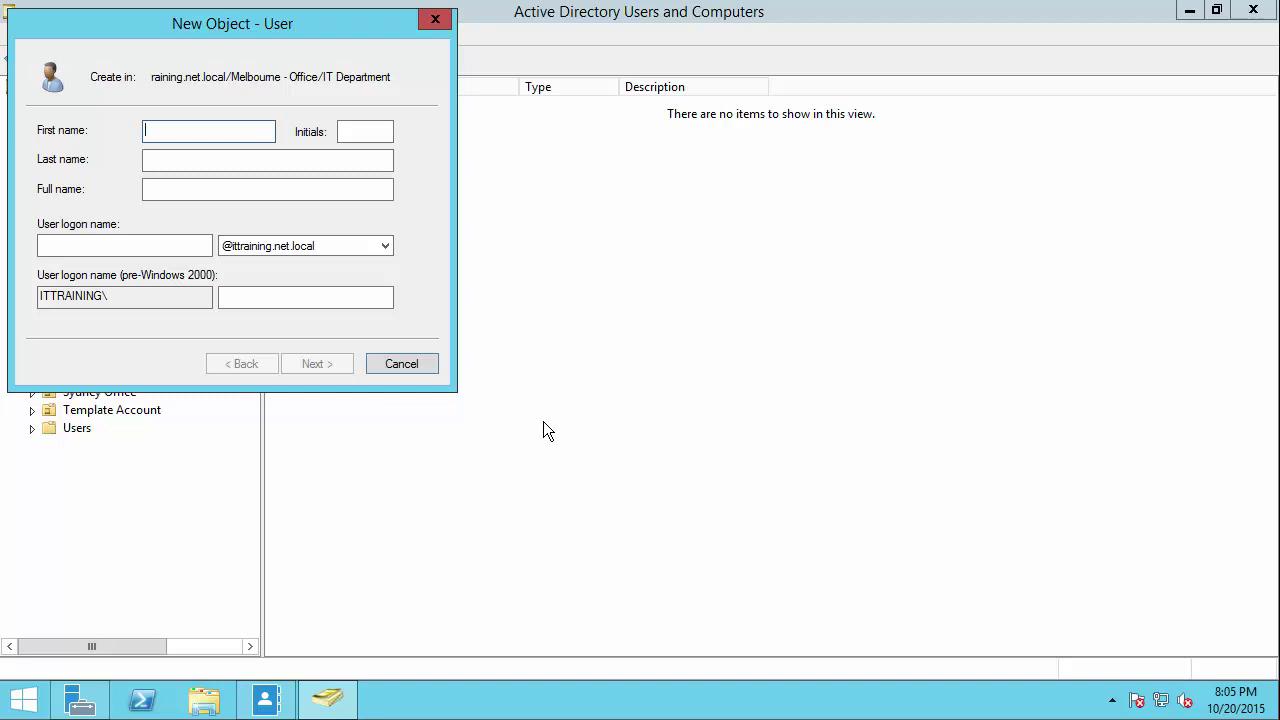
# Step: Enter the new user's first name, last name and logon name
pyautogui.press('Tab')
pyautogui.press('Tab')
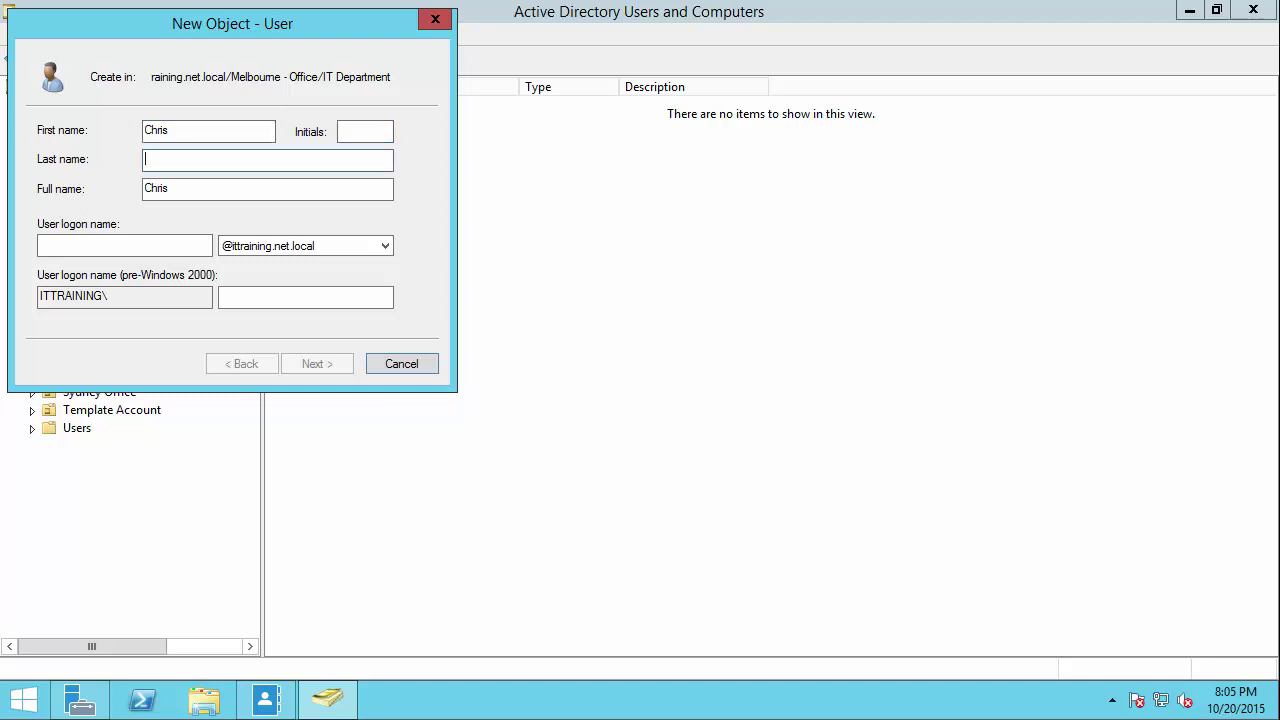
pyautogui.press('Tab')
pyautogui.press('Tab')
pyautogui.write('chris')
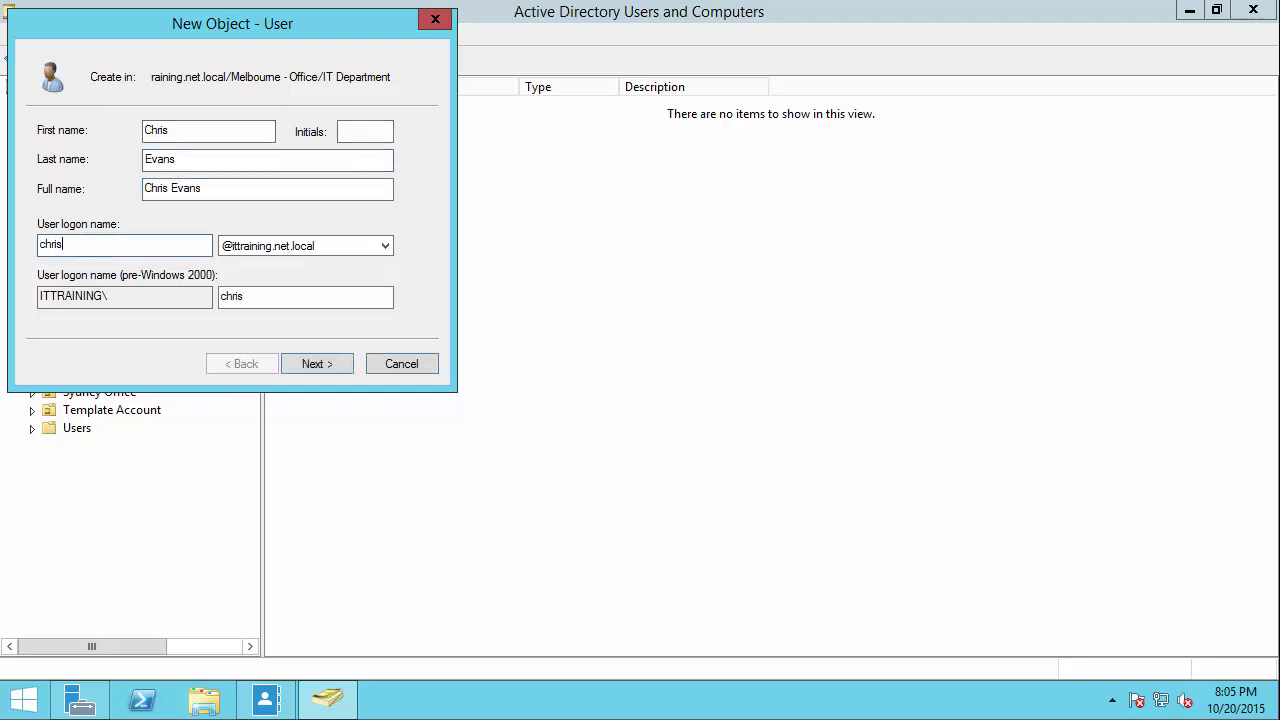
pyautogui.hotkey('ctrl', 'a')
pyautogui.click(297, 359)
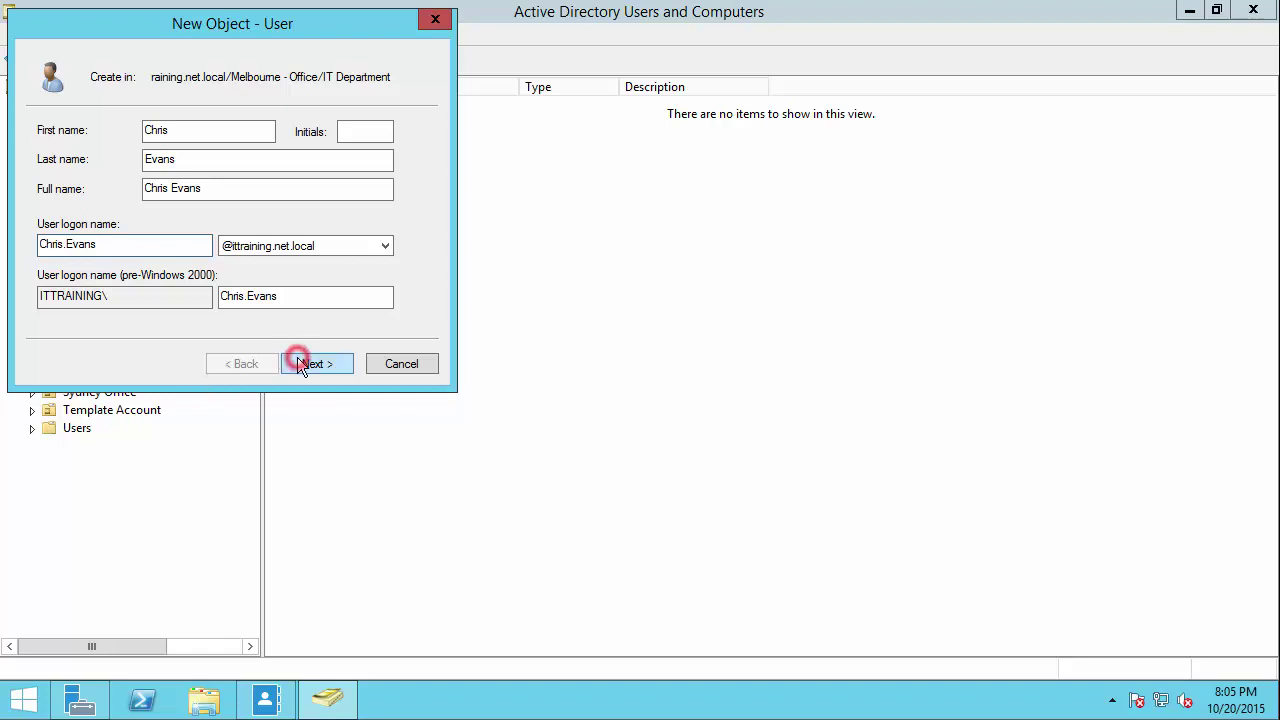
# Step: Set the password, keep 'change password at next logon' ticked, and finish the account
pyautogui.write('••••••••')
pyautogui.press('Tab')
pyautogui.write('•••••••')
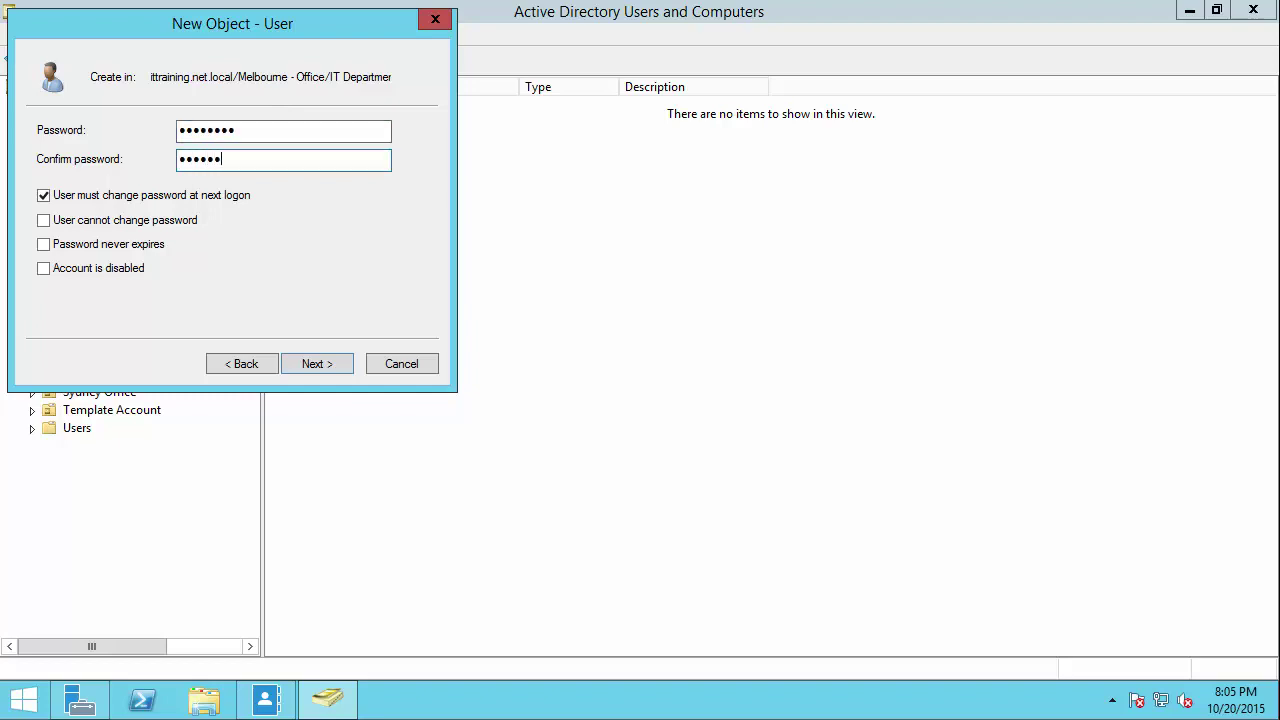
pyautogui.write('•')
pyautogui.click(105, 200)
pyautogui.click(94, 193)
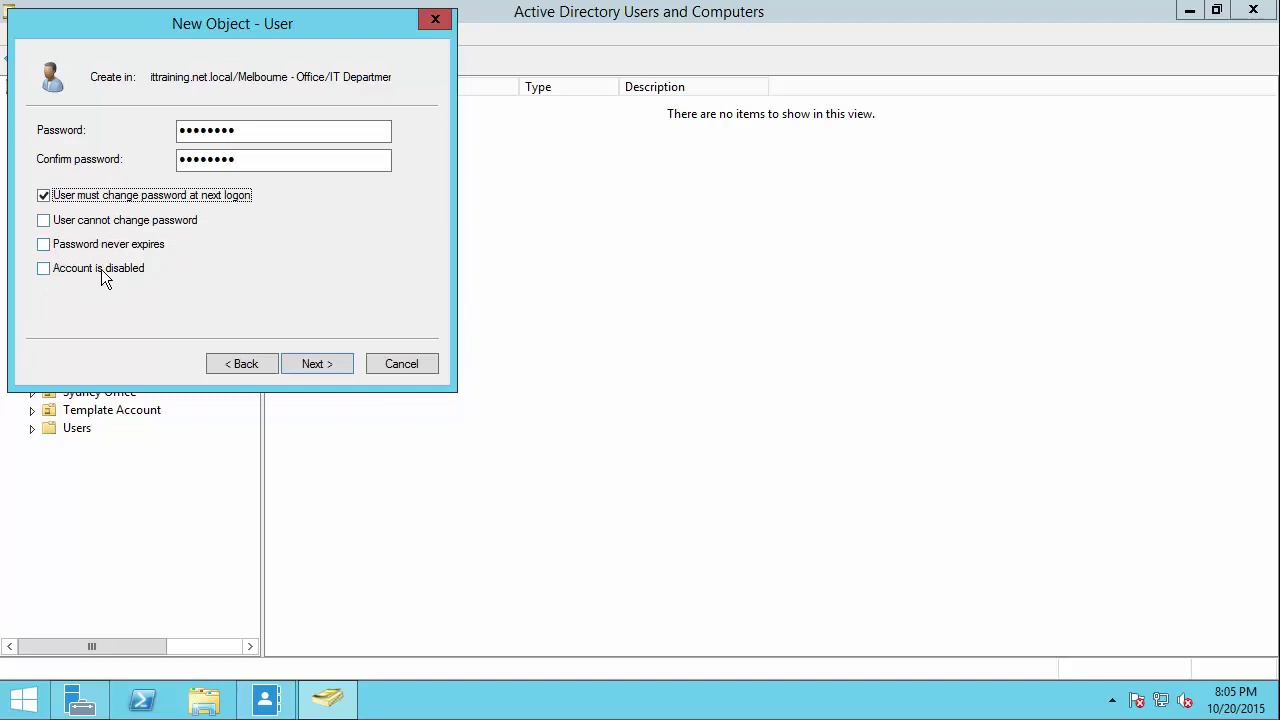
pyautogui.click(317, 364)
pyautogui.click(317, 364)
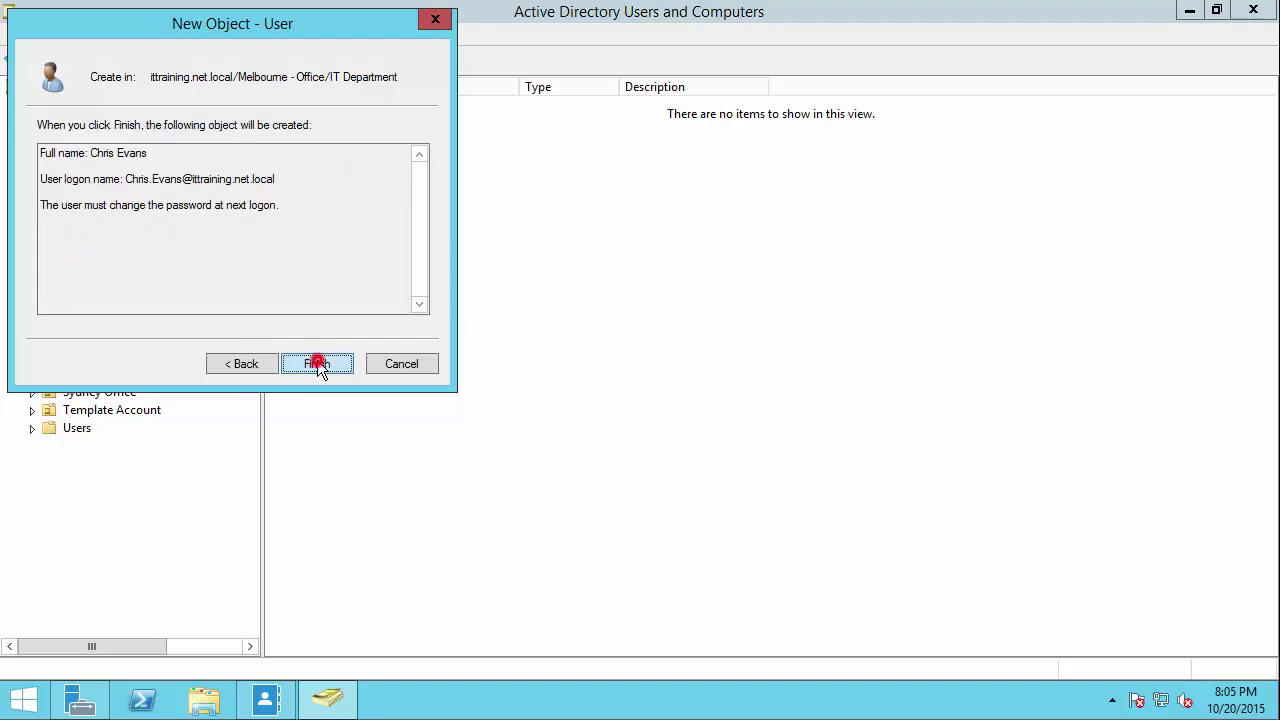
pyautogui.click(364, 294)
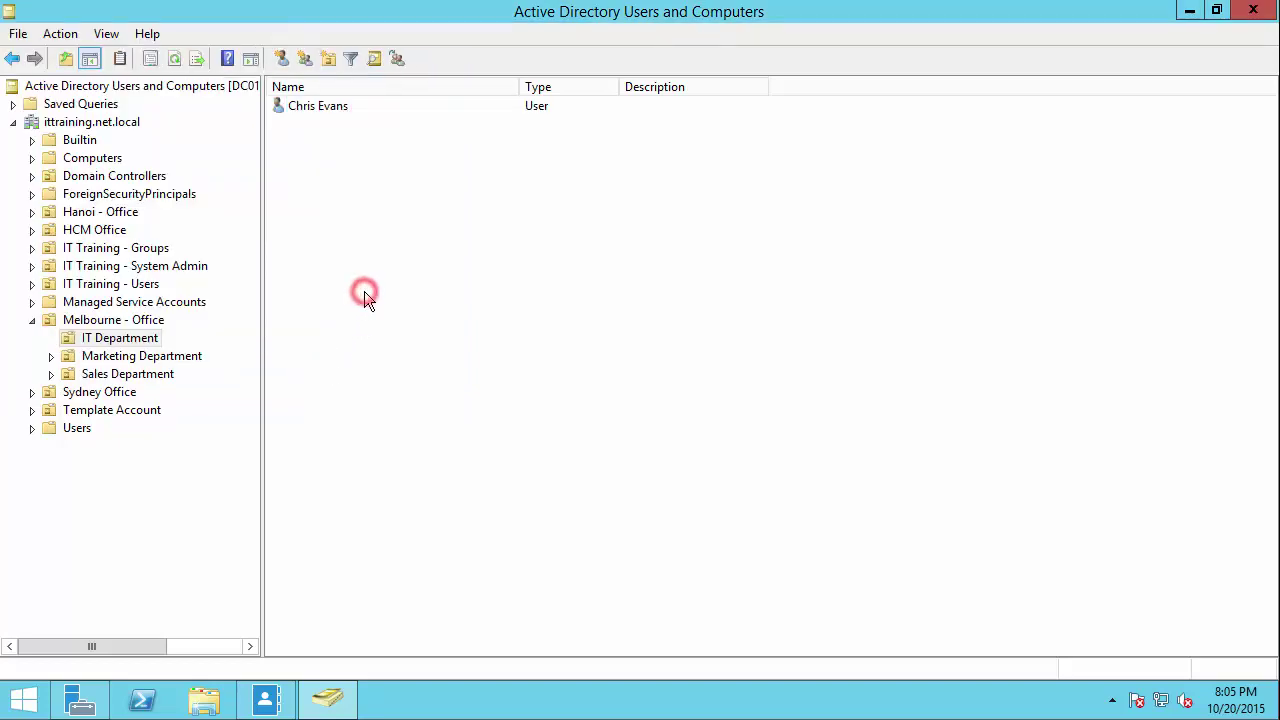
pyautogui.click(335, 110)
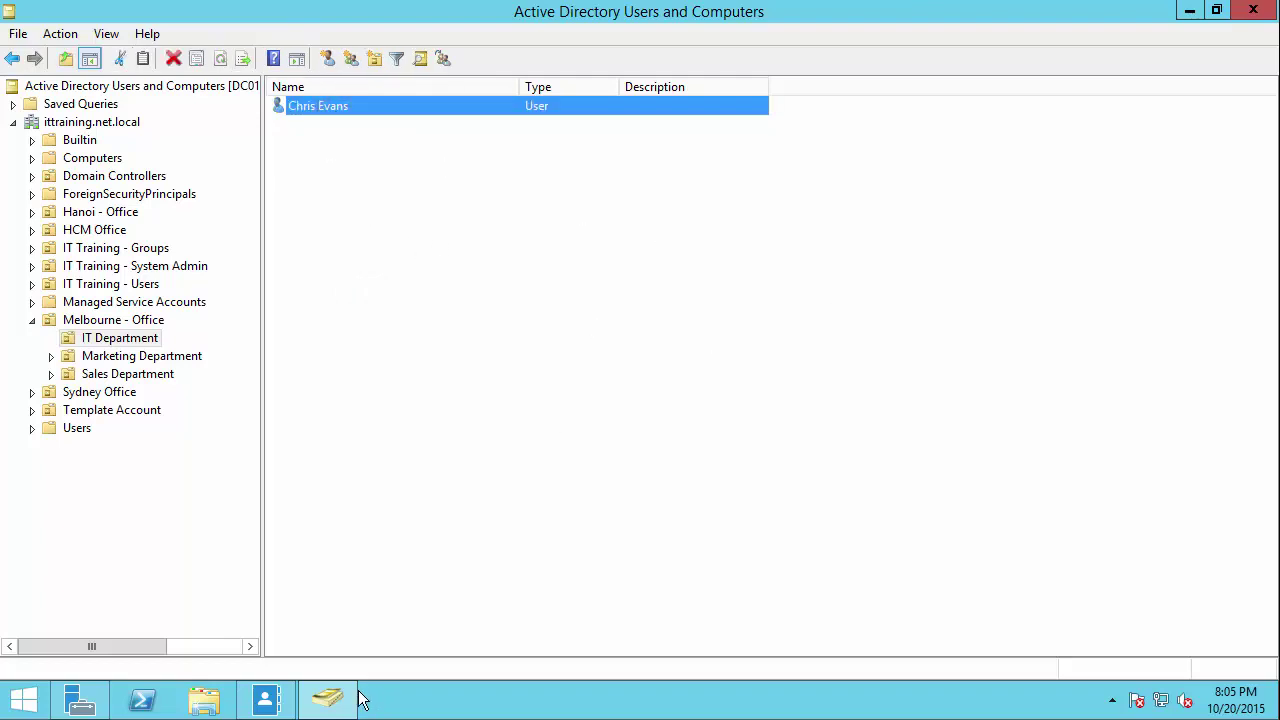
# Step: In the Administrative Center, open Melbourne - Office and start a new user in IT Department
pyautogui.click(323, 697)
pyautogui.click(267, 702)
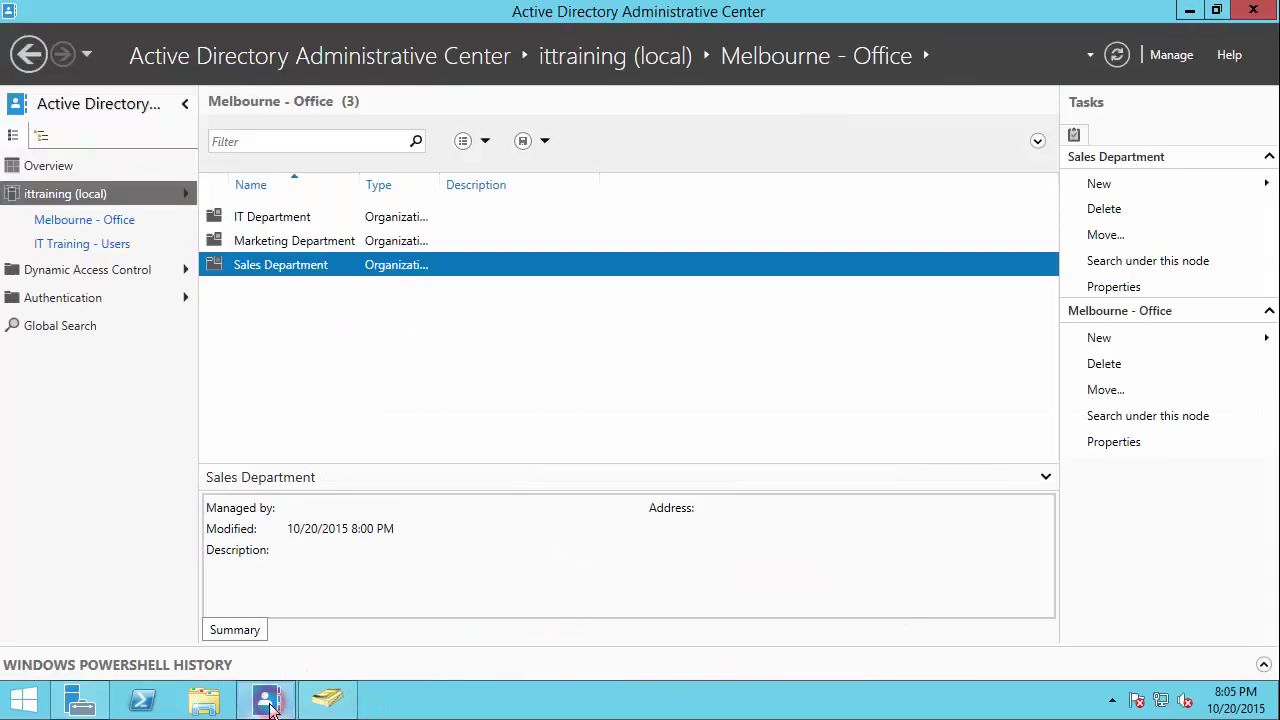
pyautogui.click(48, 198)
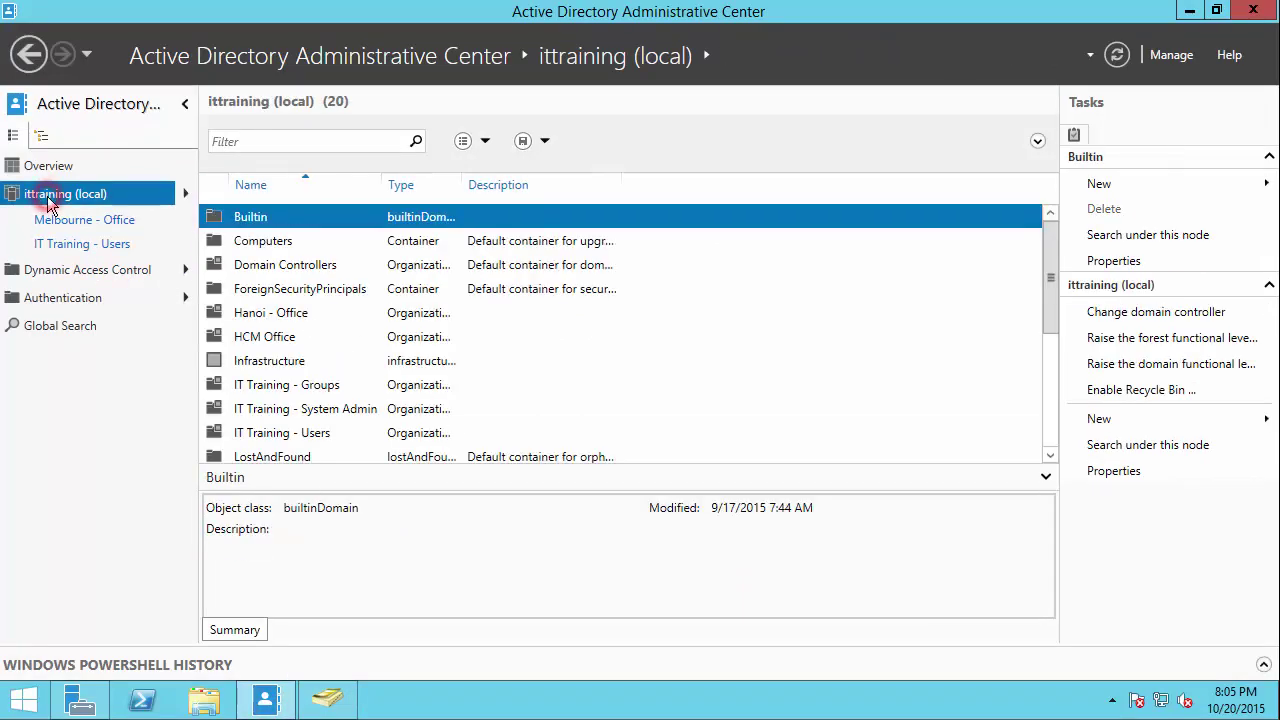
pyautogui.moveTo(1050, 286); pyautogui.dragTo(1050, 388)
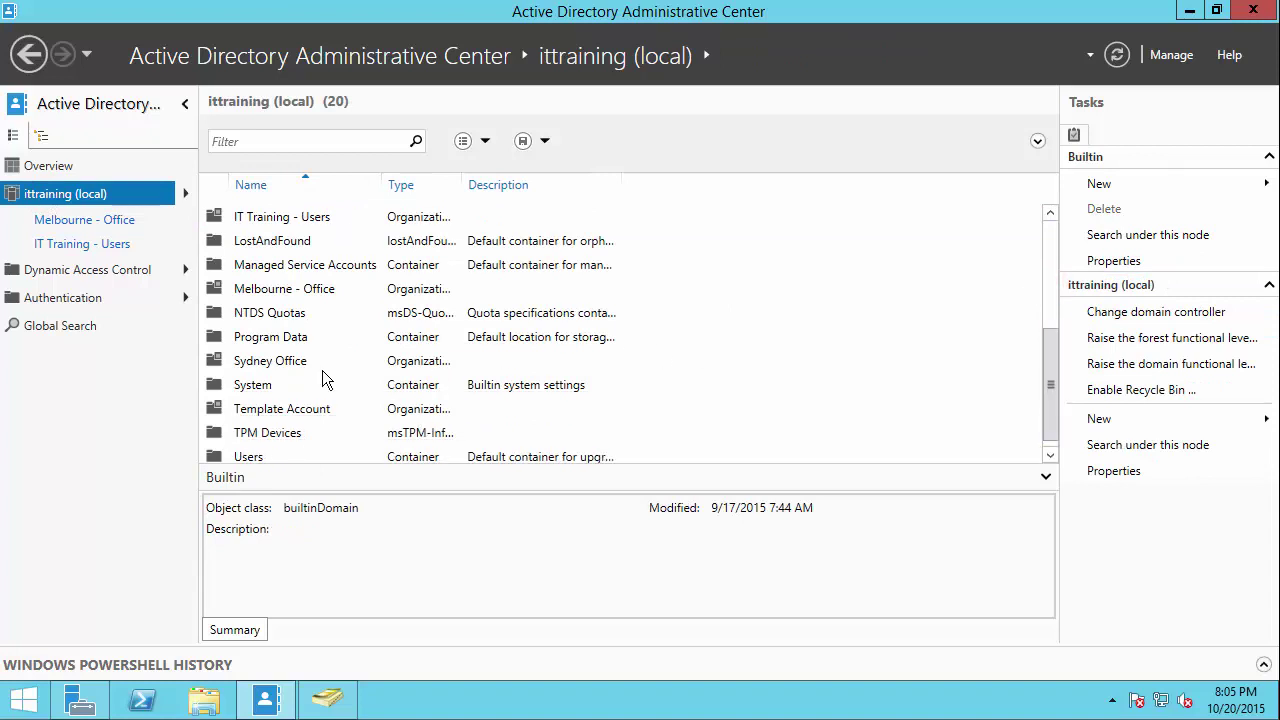
pyautogui.doubleClick(281, 290)
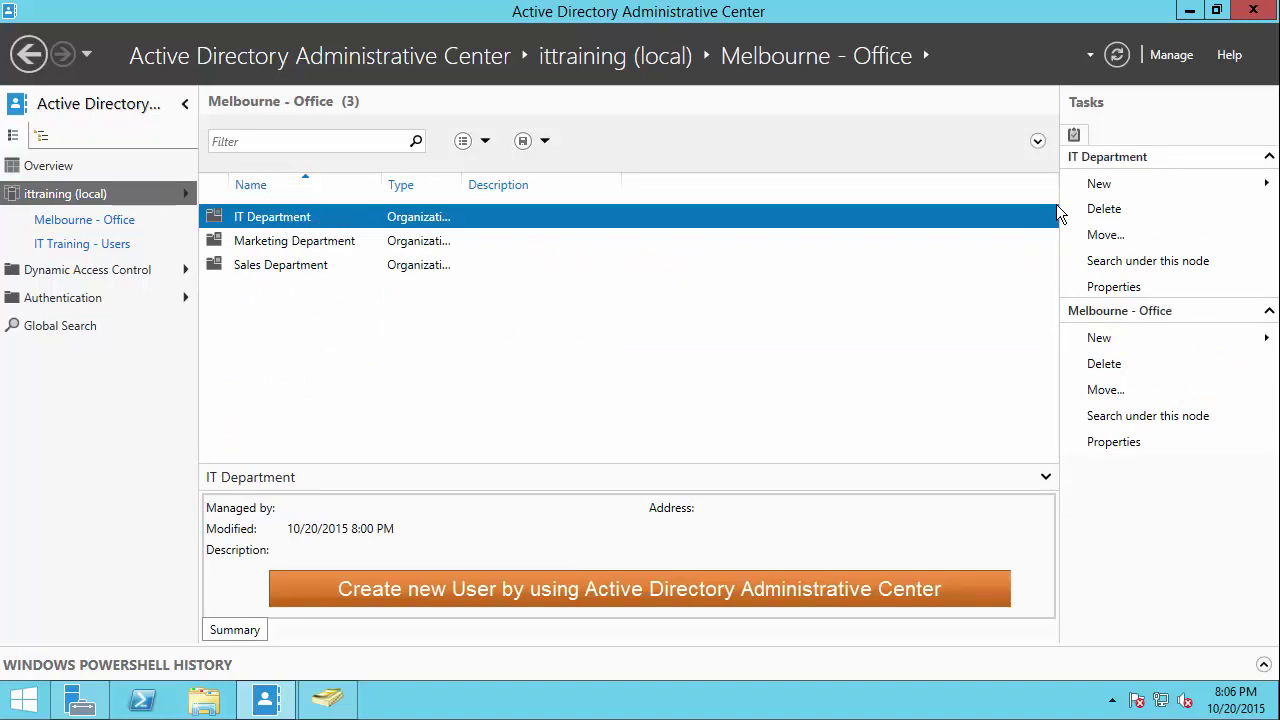
pyautogui.click(1112, 183)
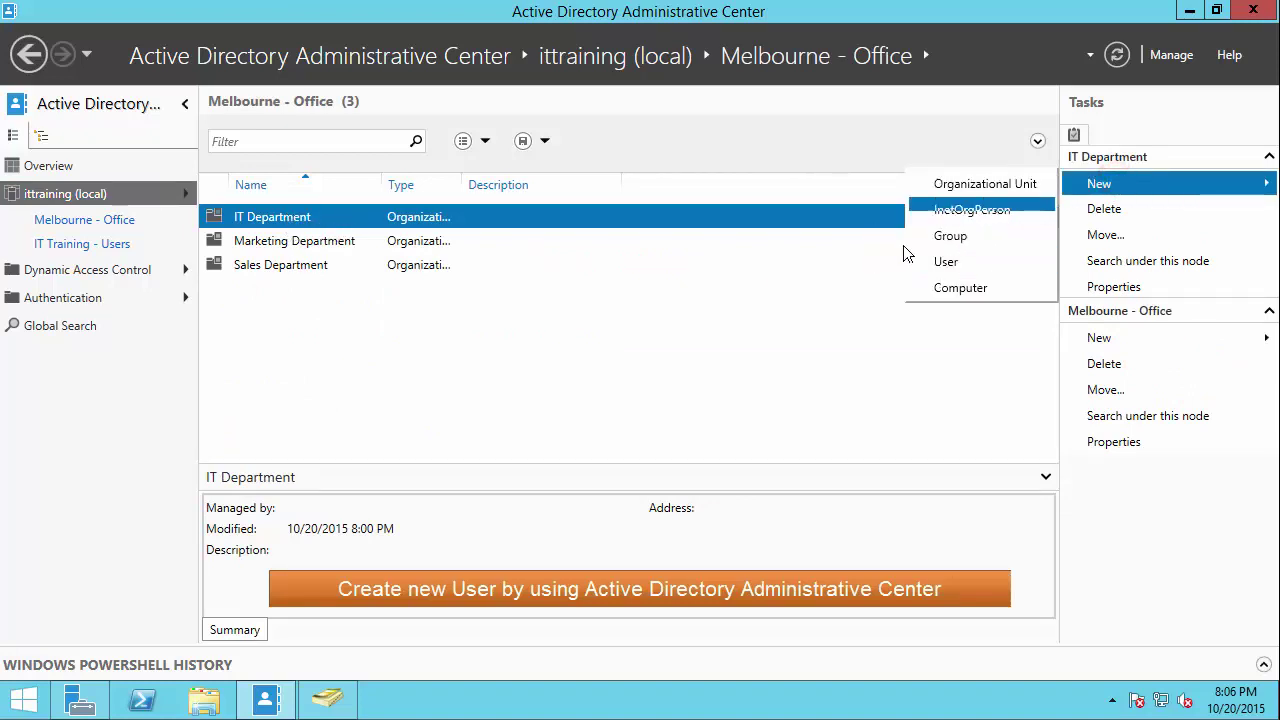
pyautogui.click(946, 261)
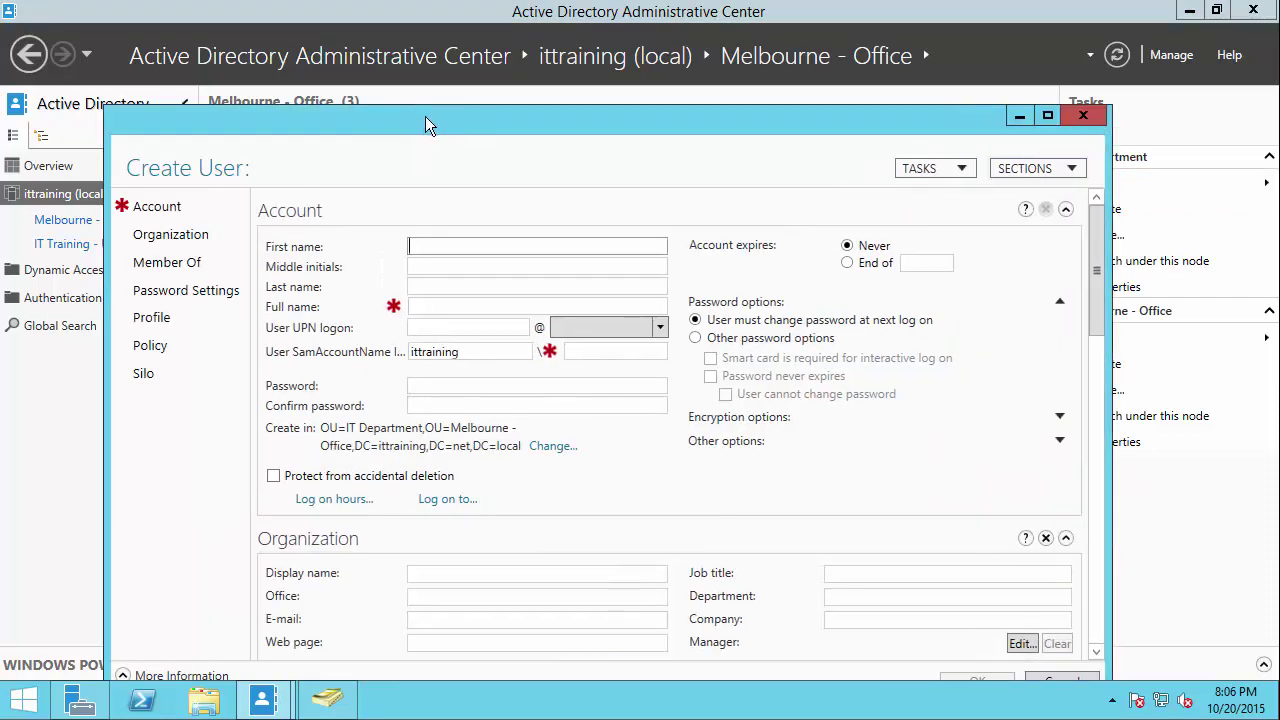
# Step: Maximise the Create User form and enter the user's first and last name
pyautogui.doubleClick(426, 116)
pyautogui.click(352, 134)
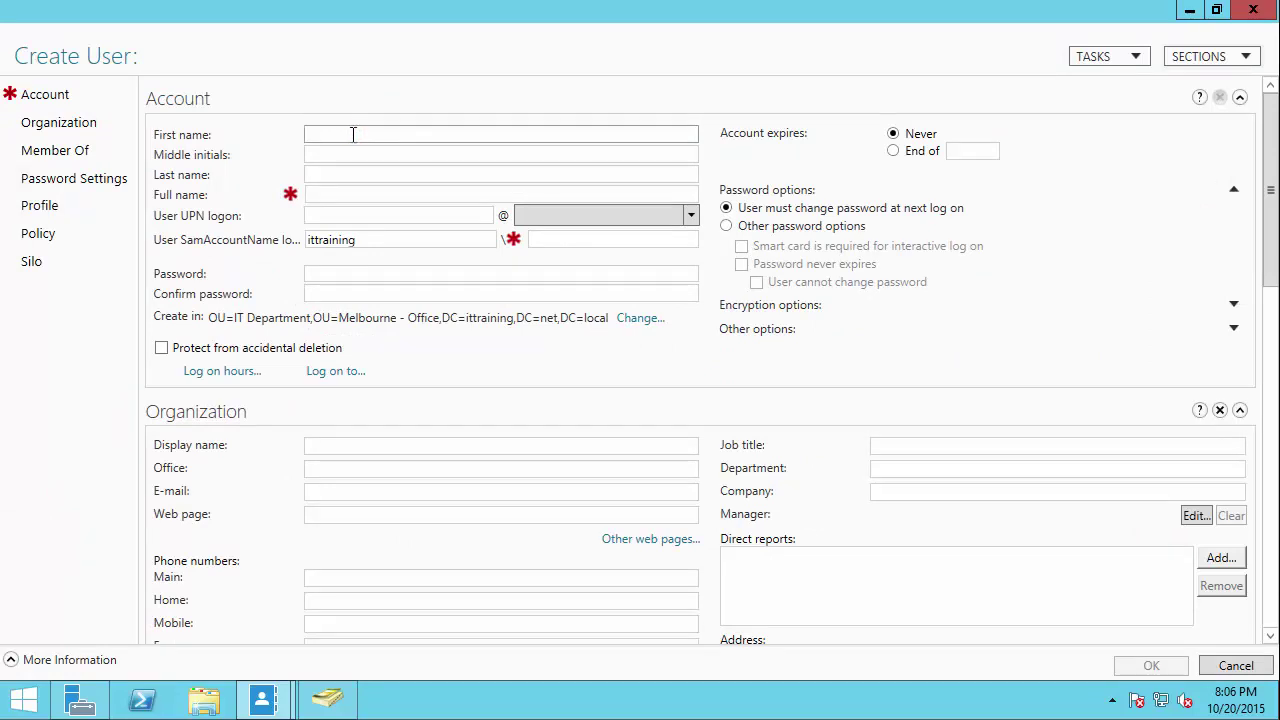
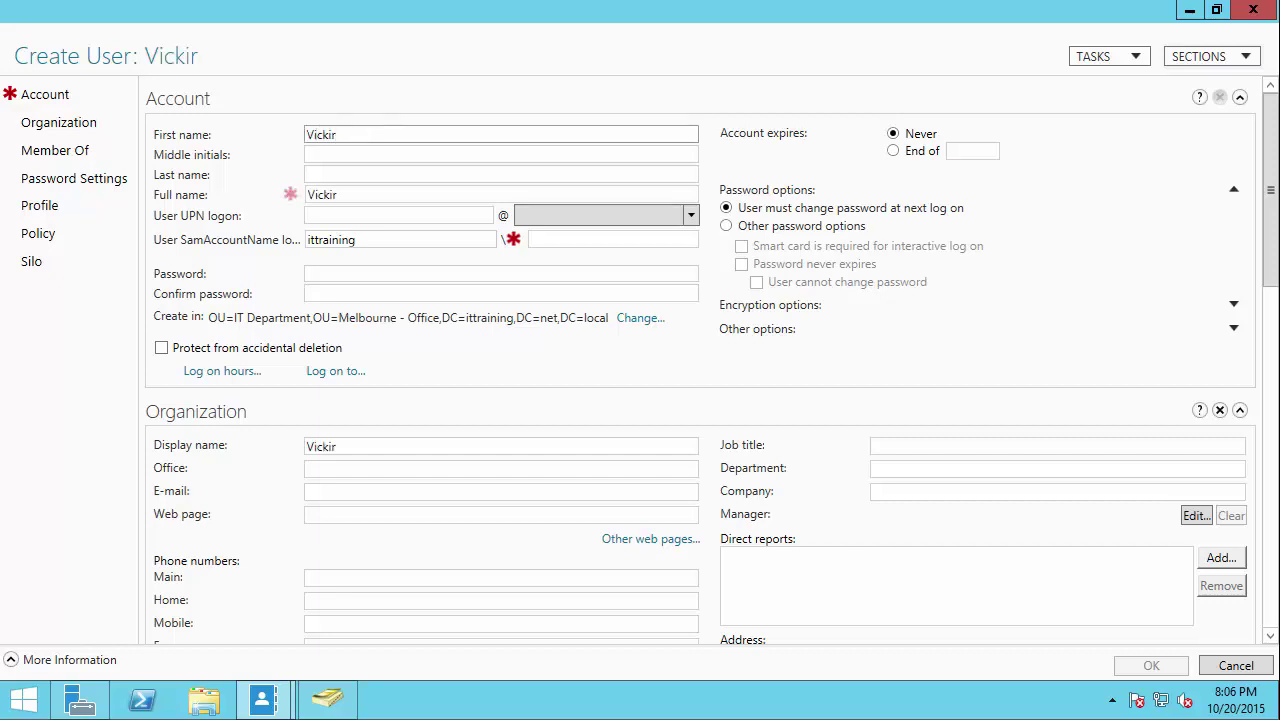
pyautogui.press('Tab')
pyautogui.press('Tab')
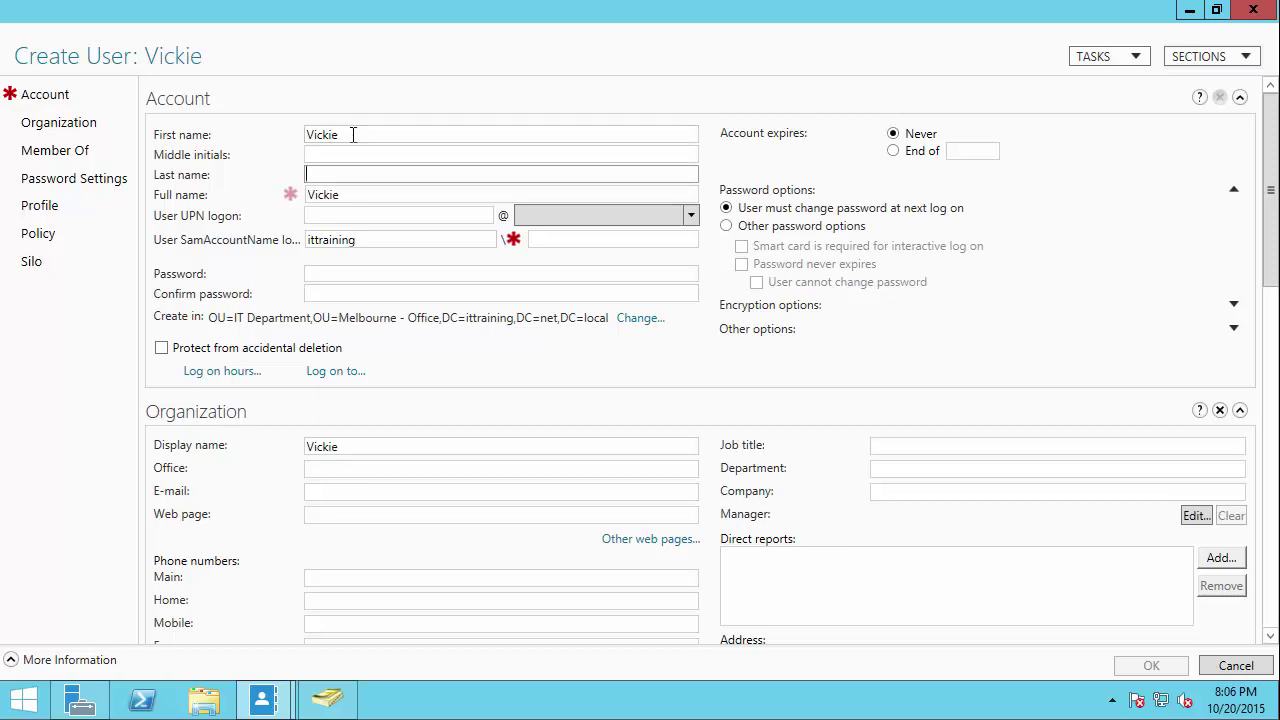
pyautogui.click(366, 194)
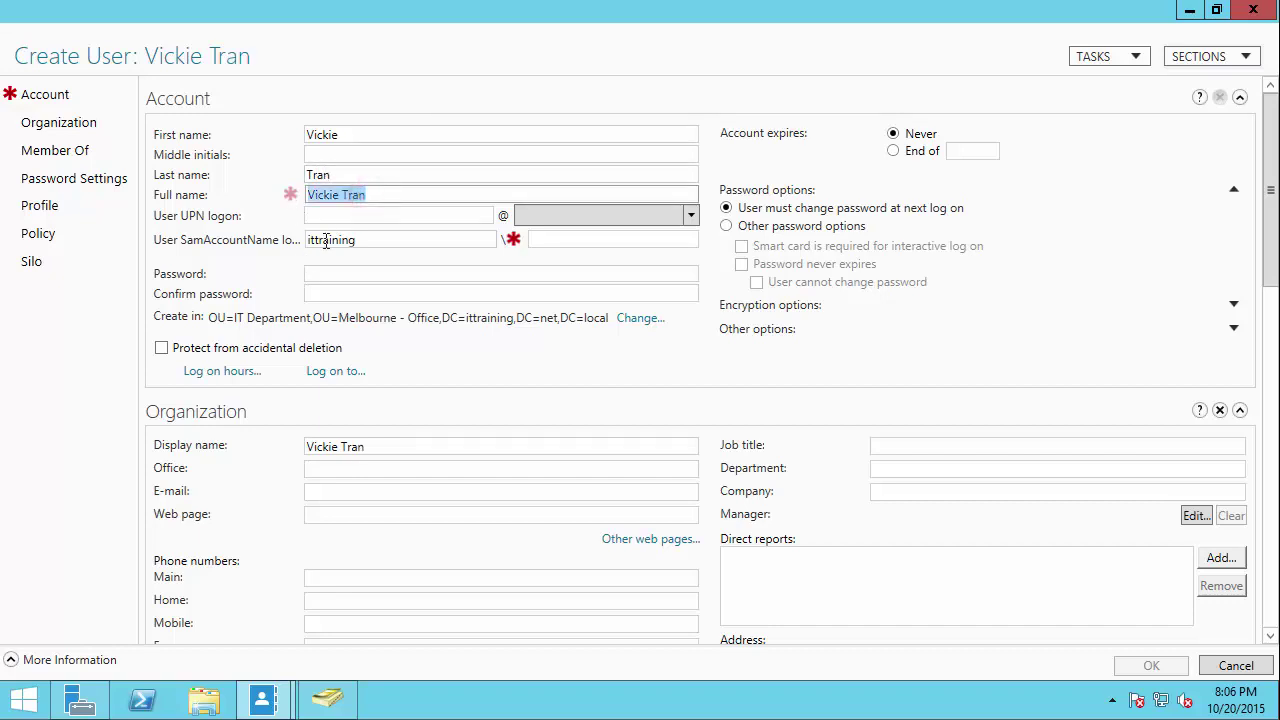
# Step: Enter the logon name and password, and protect the account from accidental deletion
pyautogui.click(324, 214)
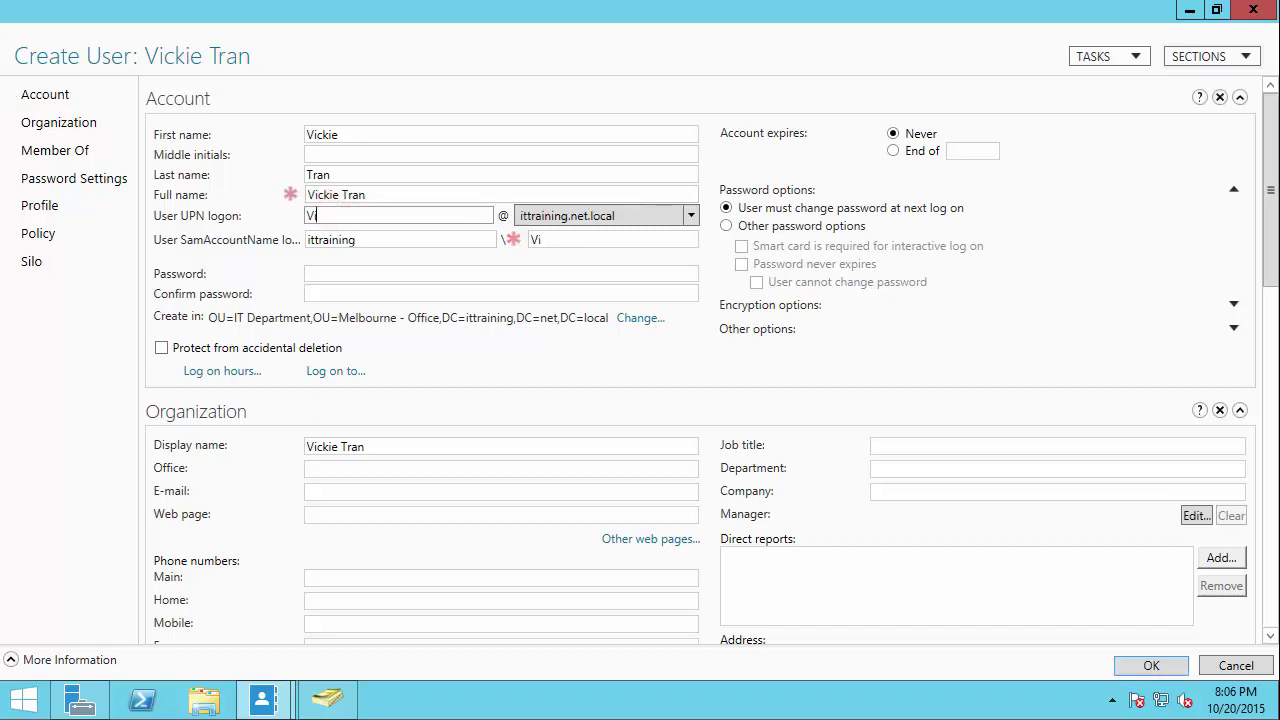
pyautogui.click(334, 278)
pyautogui.write('********')
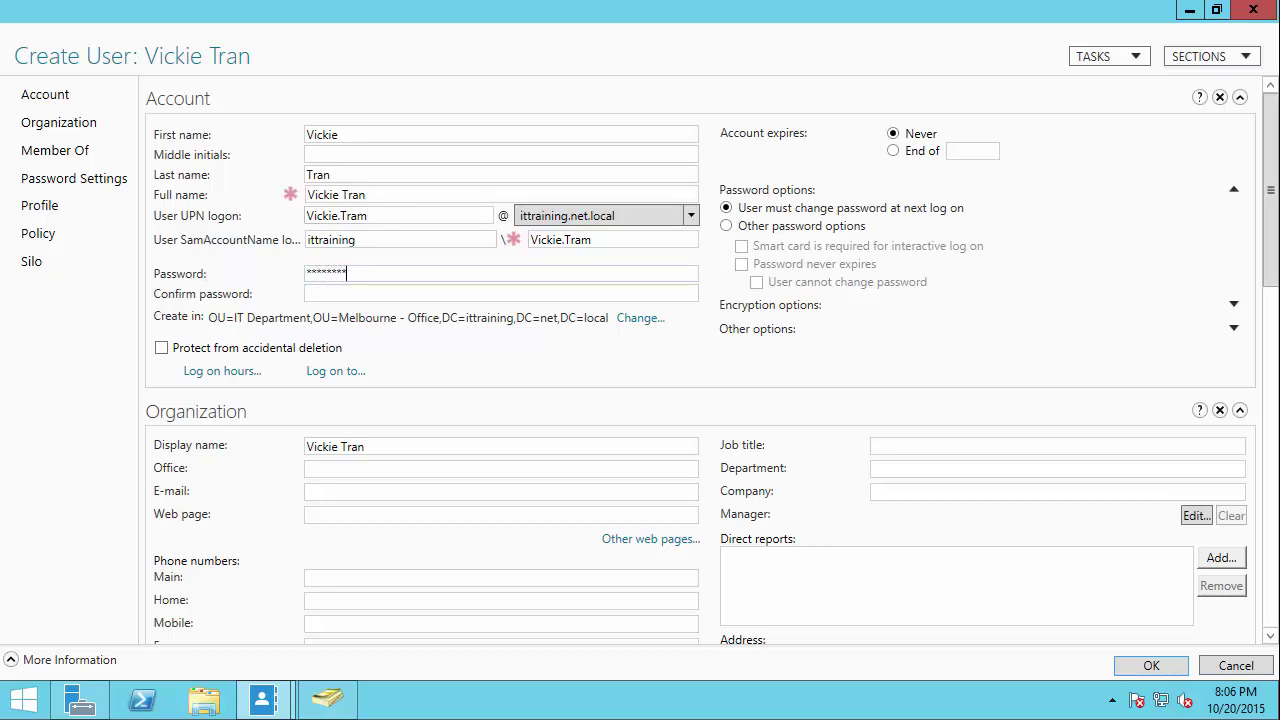
pyautogui.write('*******')
pyautogui.click(161, 349)
# Step: Permit logon only Monday to Friday, 8:00 AM to 5:00 PM
pyautogui.click(219, 371)
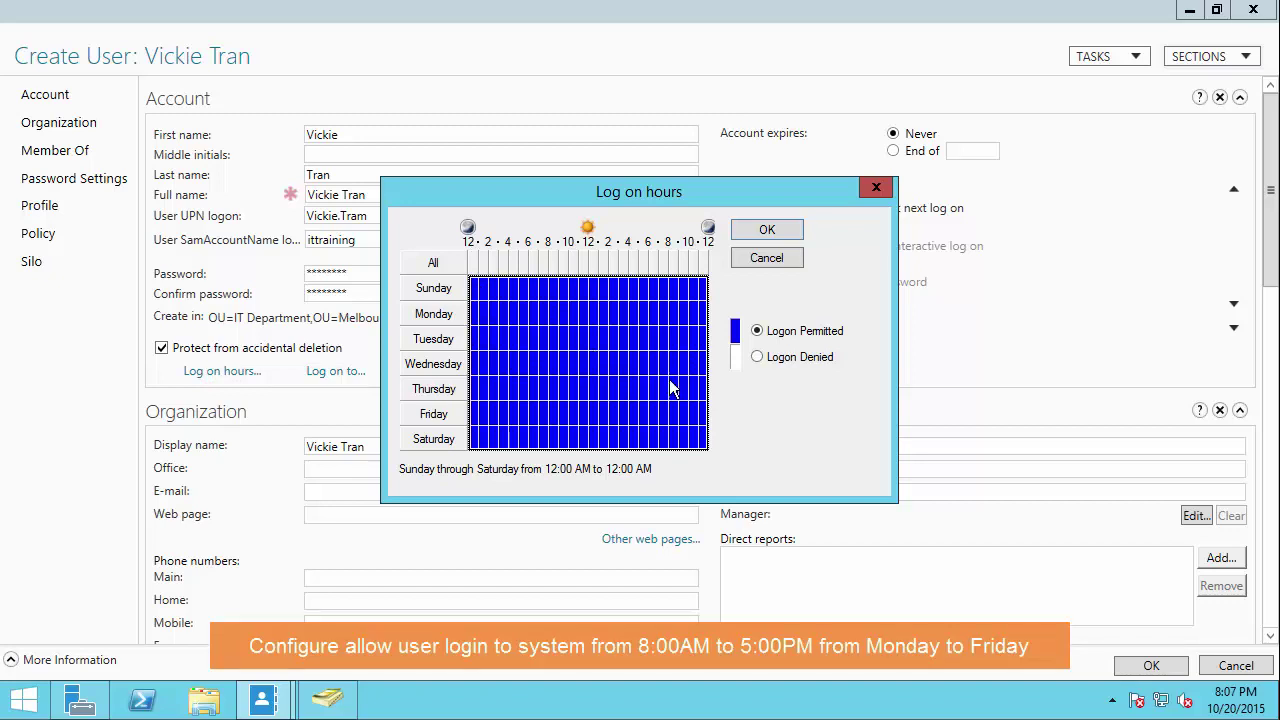
pyautogui.click(758, 357)
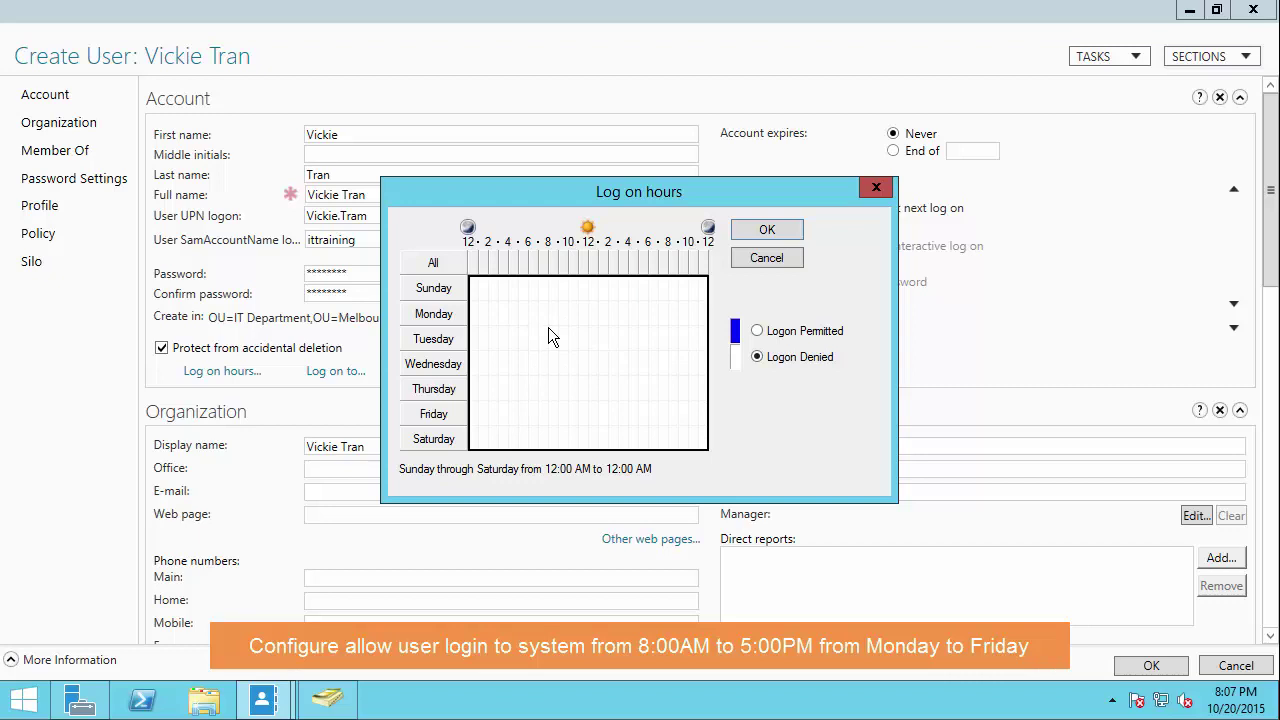
pyautogui.moveTo(550, 305); pyautogui.dragTo(631, 409)
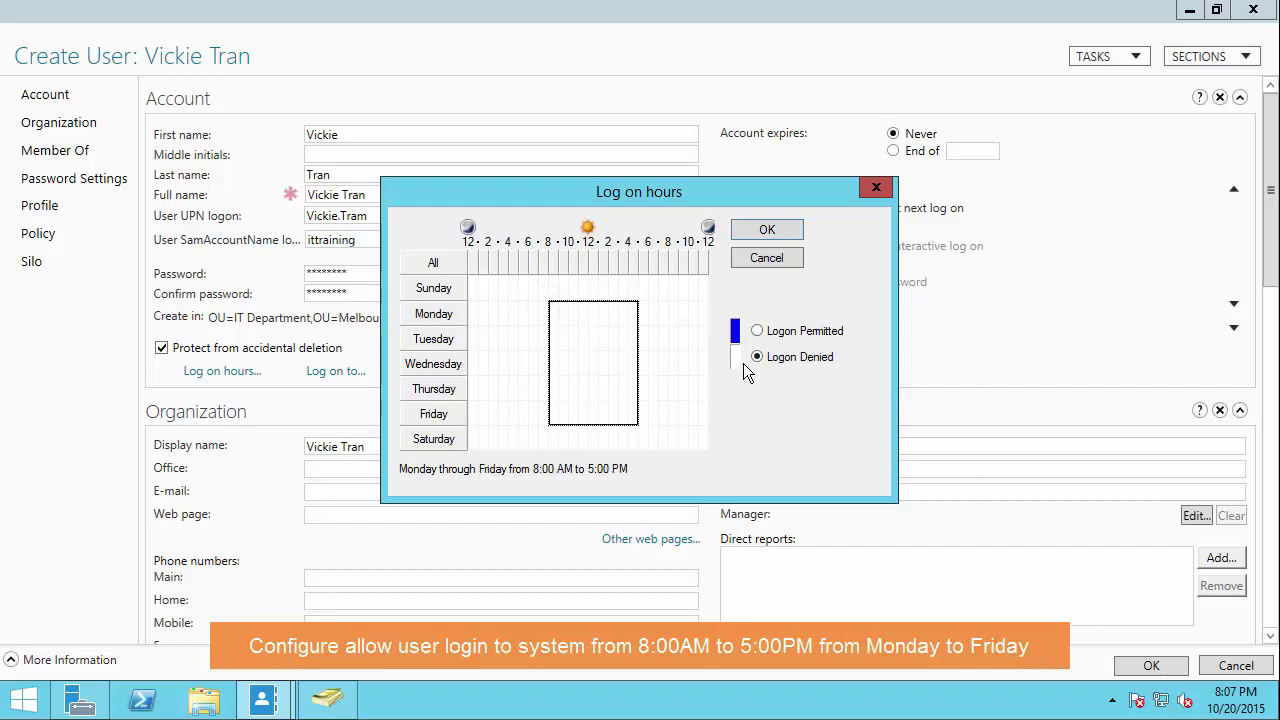
pyautogui.click(756, 331)
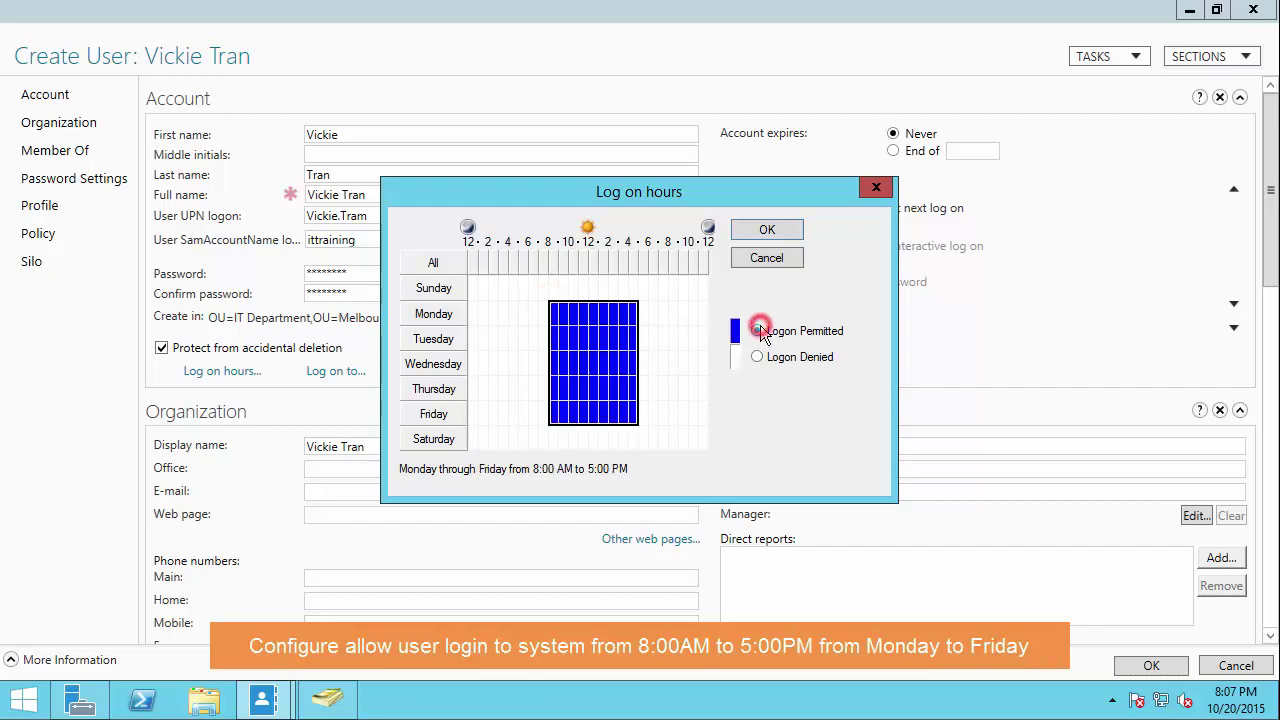
pyautogui.click(600, 320)
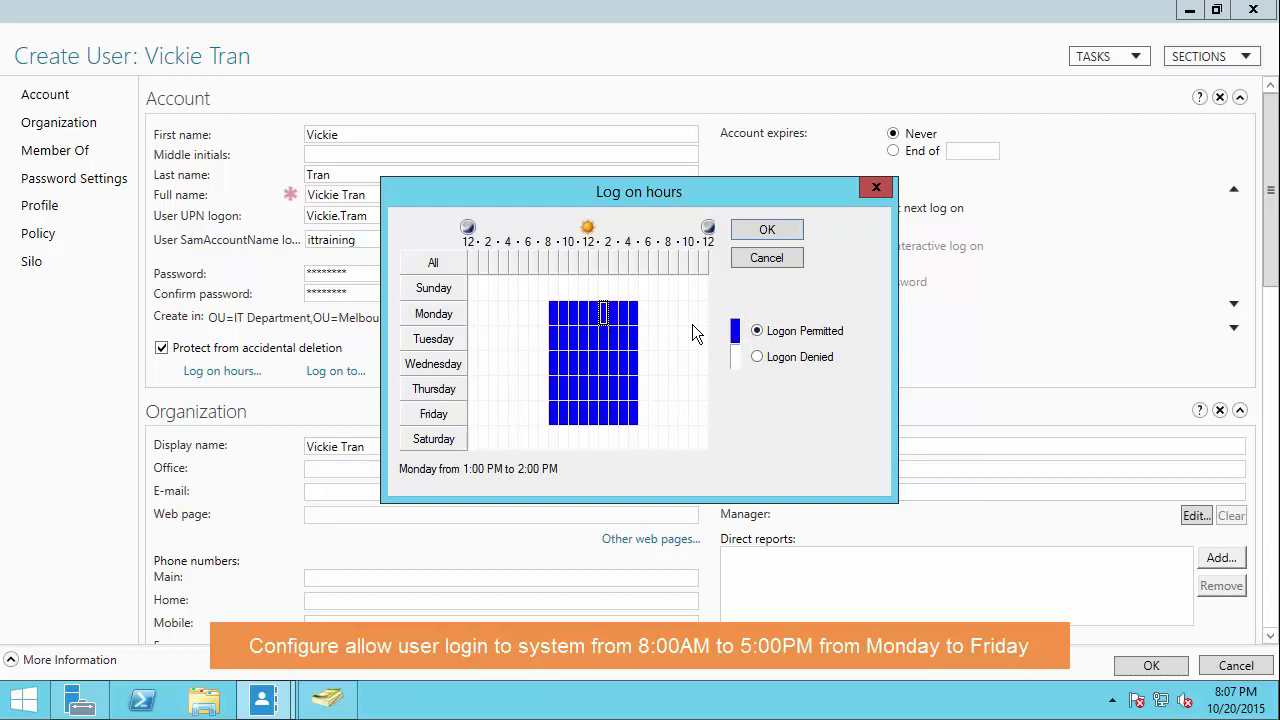
pyautogui.click(750, 231)
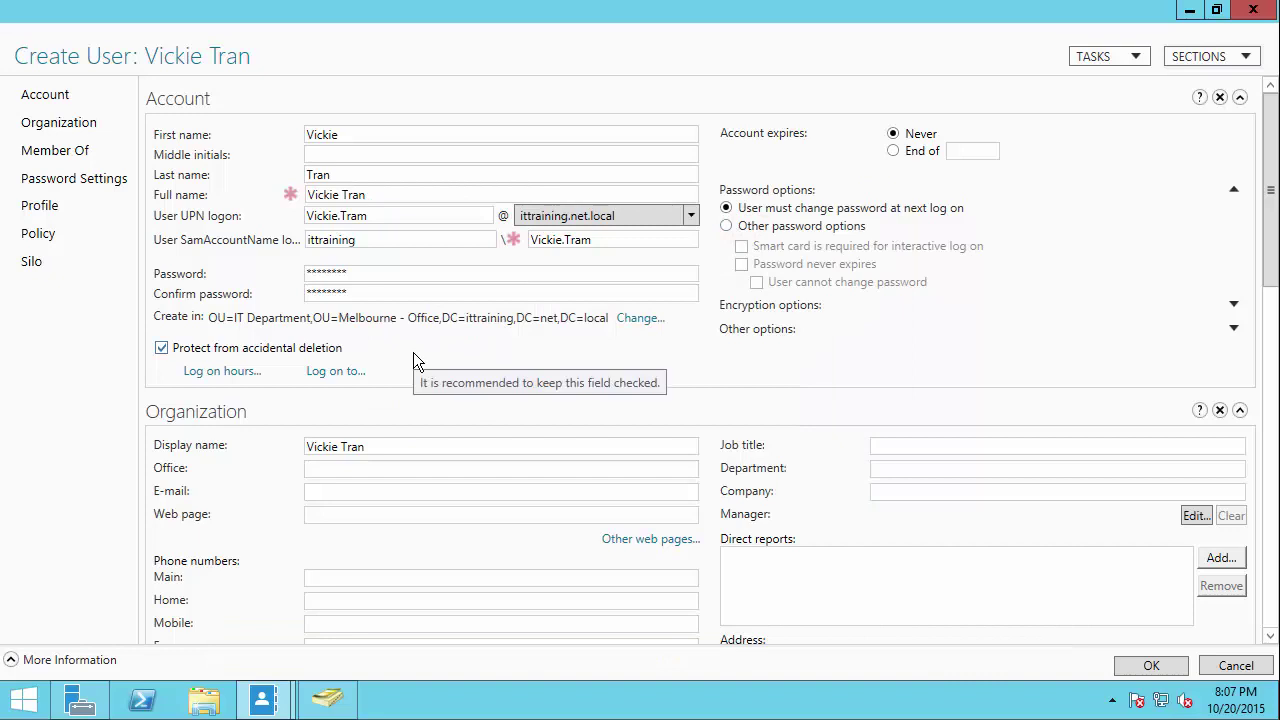
# Step: Leave logon allowed on all computers, keep the next-logon password change, and choose account expiry 'End of'
pyautogui.click(340, 371)
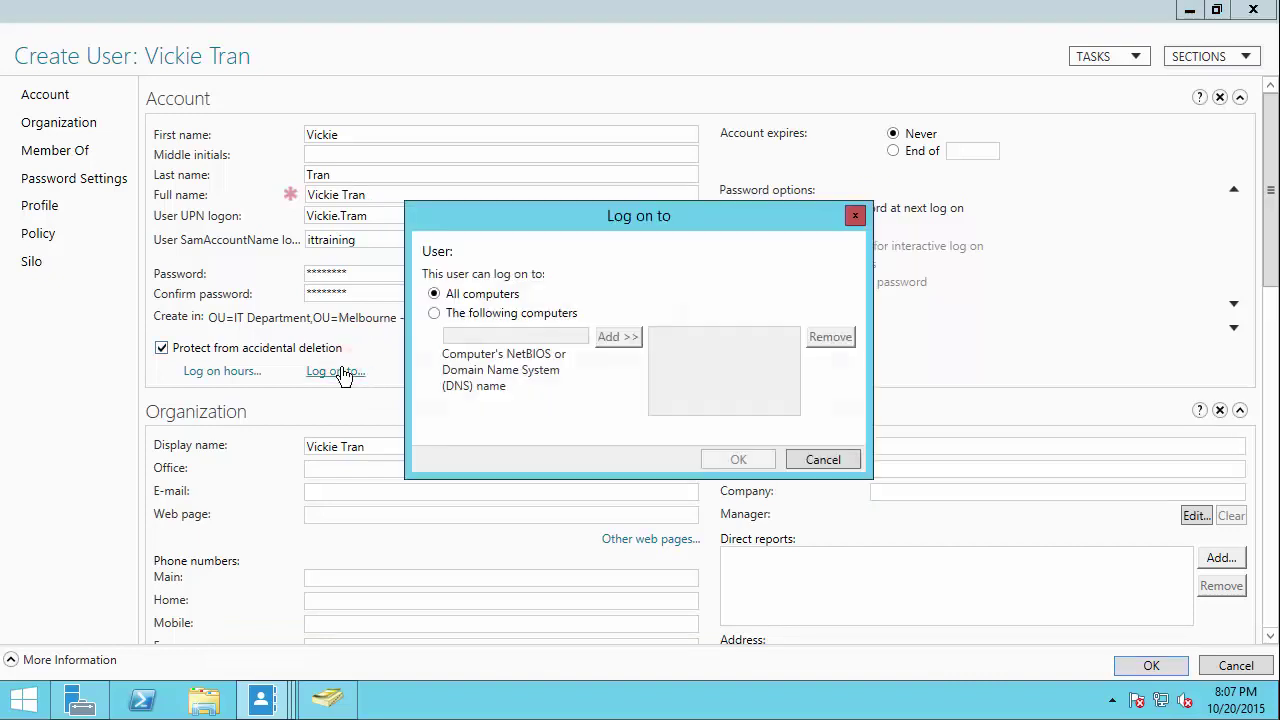
pyautogui.click(453, 295)
pyautogui.click(807, 451)
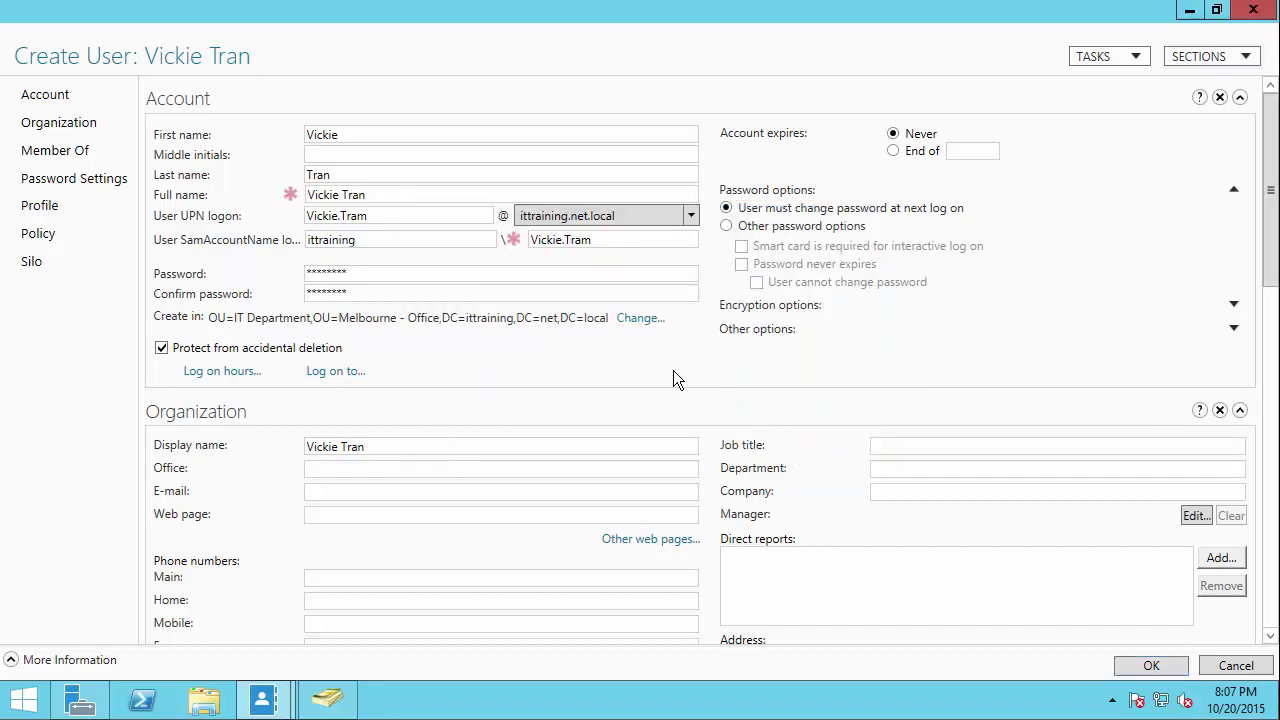
pyautogui.click(808, 208)
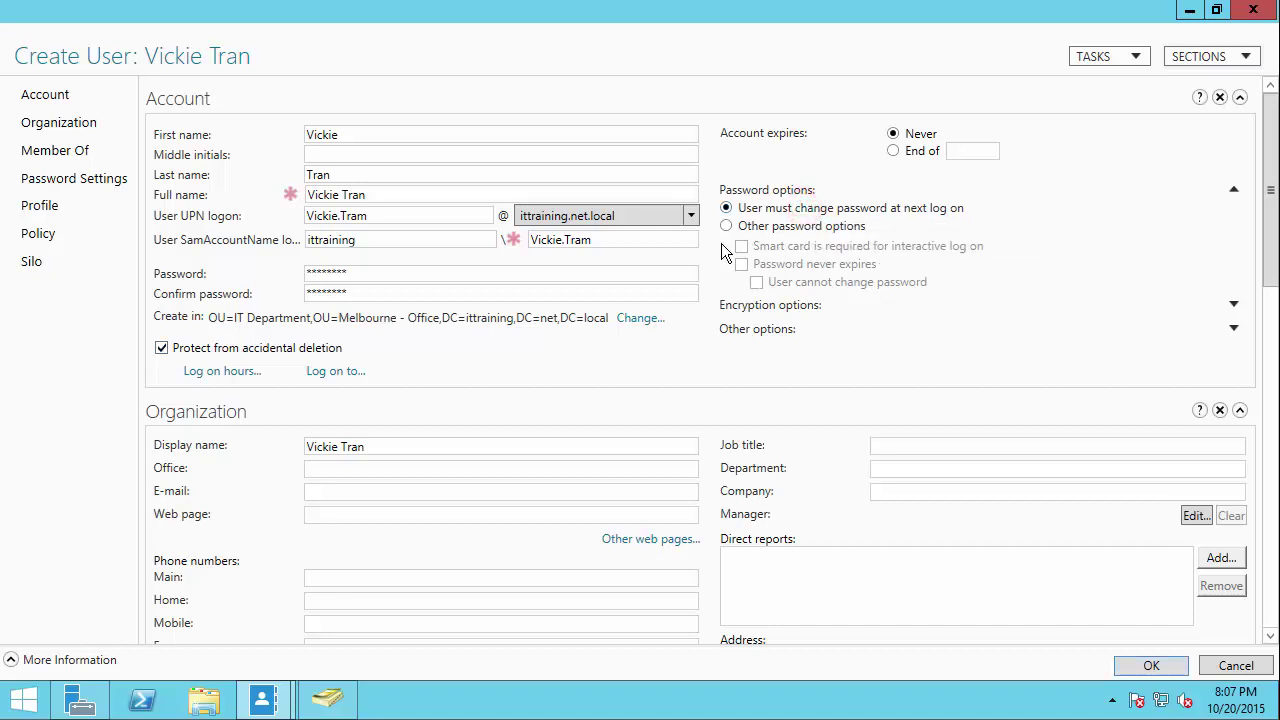
pyautogui.click(892, 152)
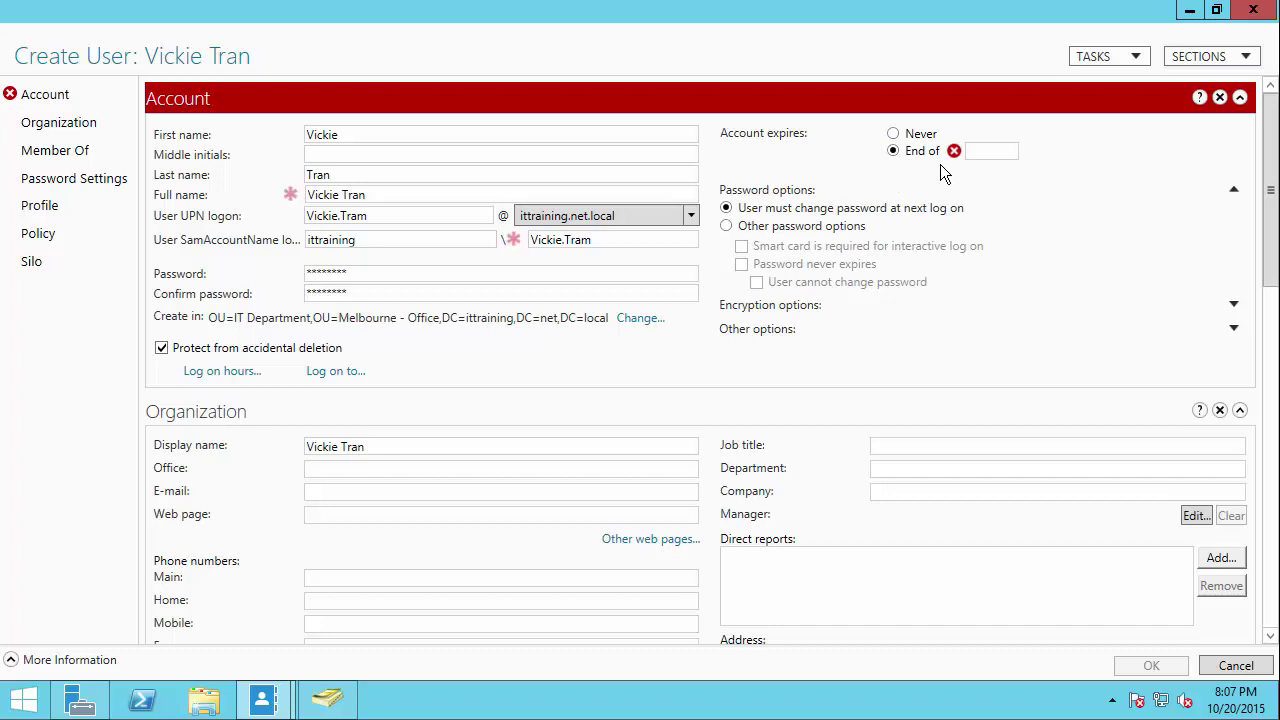
# Step: Enter 11/11/2015 as the account expiry date
pyautogui.click(984, 152)
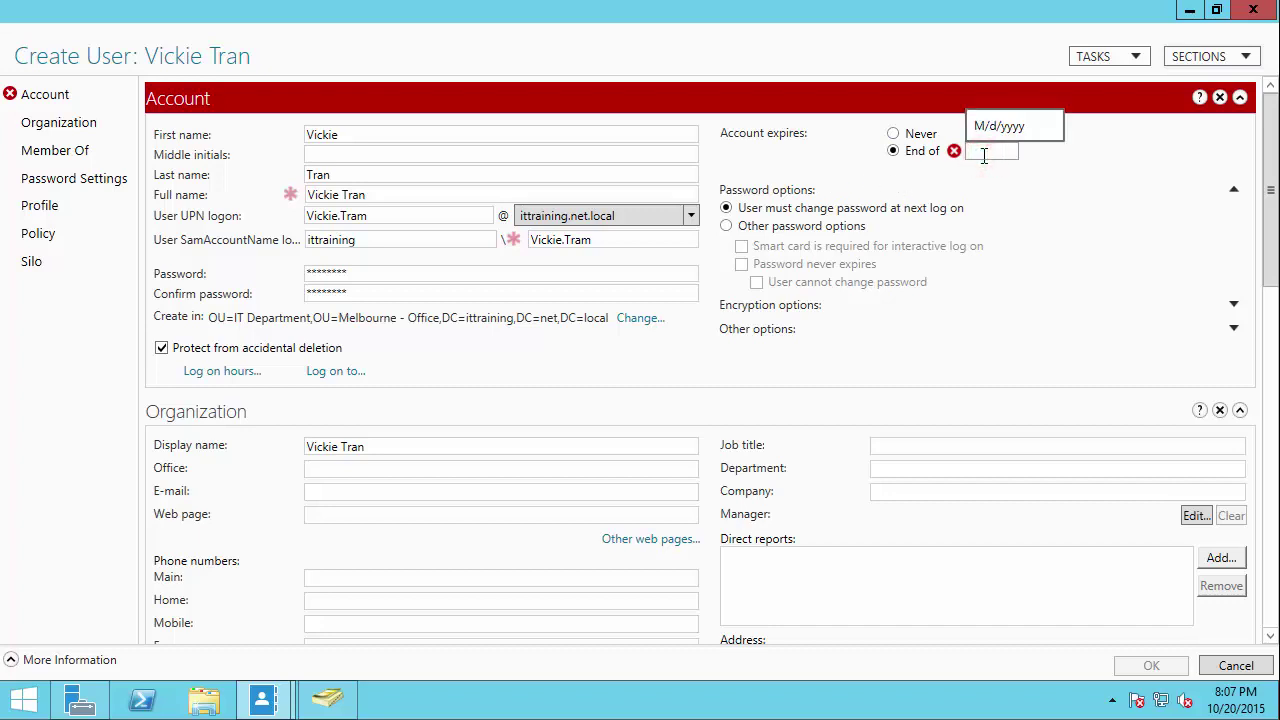
pyautogui.write('11/11/2015')
pyautogui.click(1037, 195)
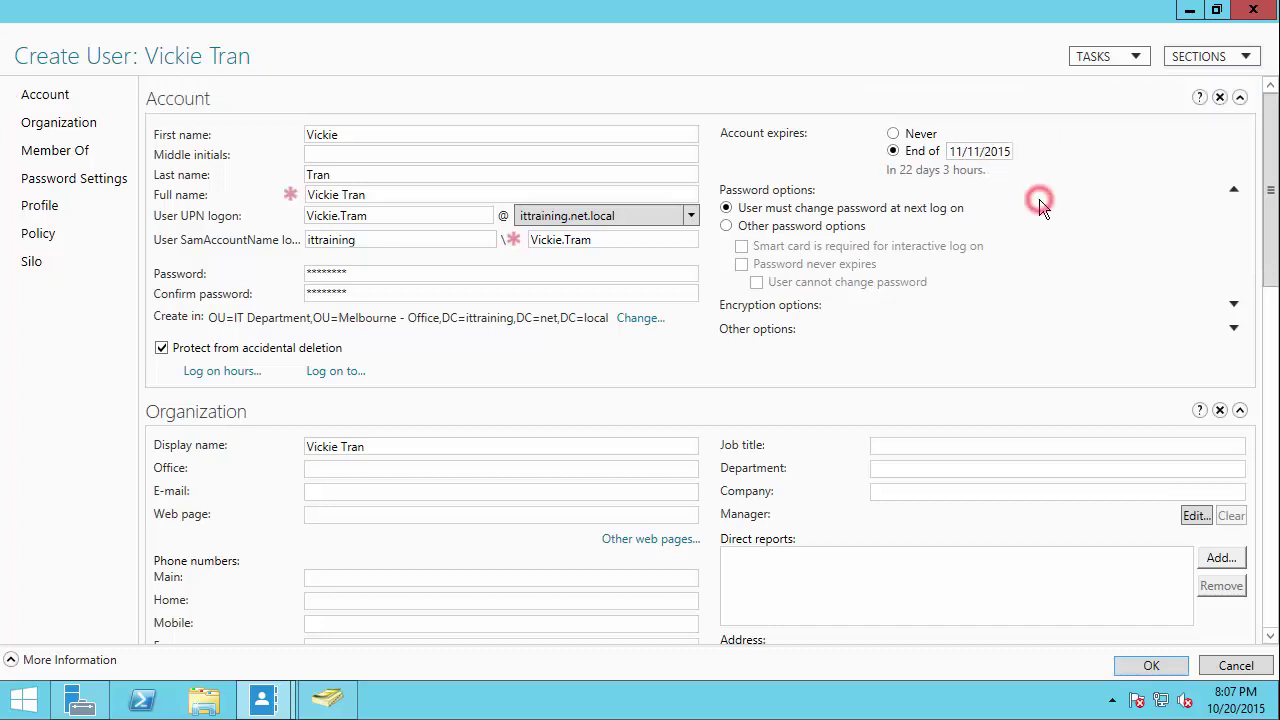
pyautogui.click(893, 170)
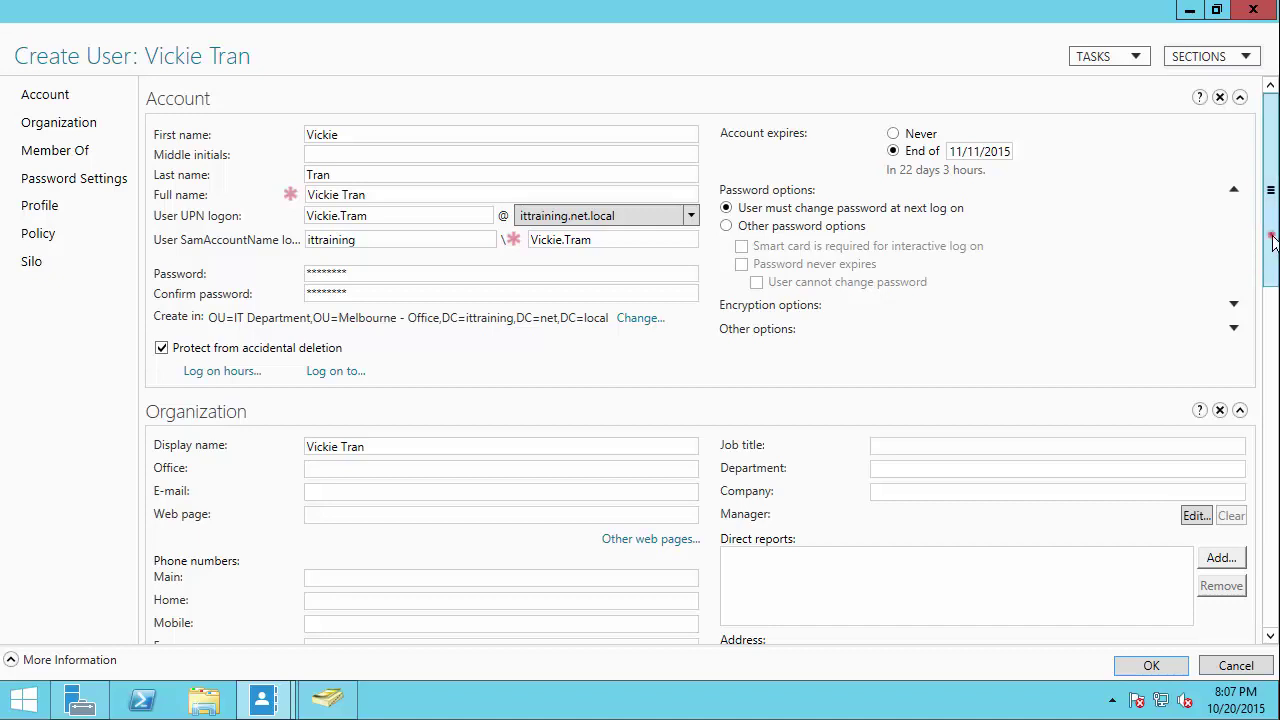
pyautogui.scroll(-3, 1268, 400)
# Step: Set the office to 'Melbourne Office' and enter the user's e-mail address
pyautogui.click(337, 235)
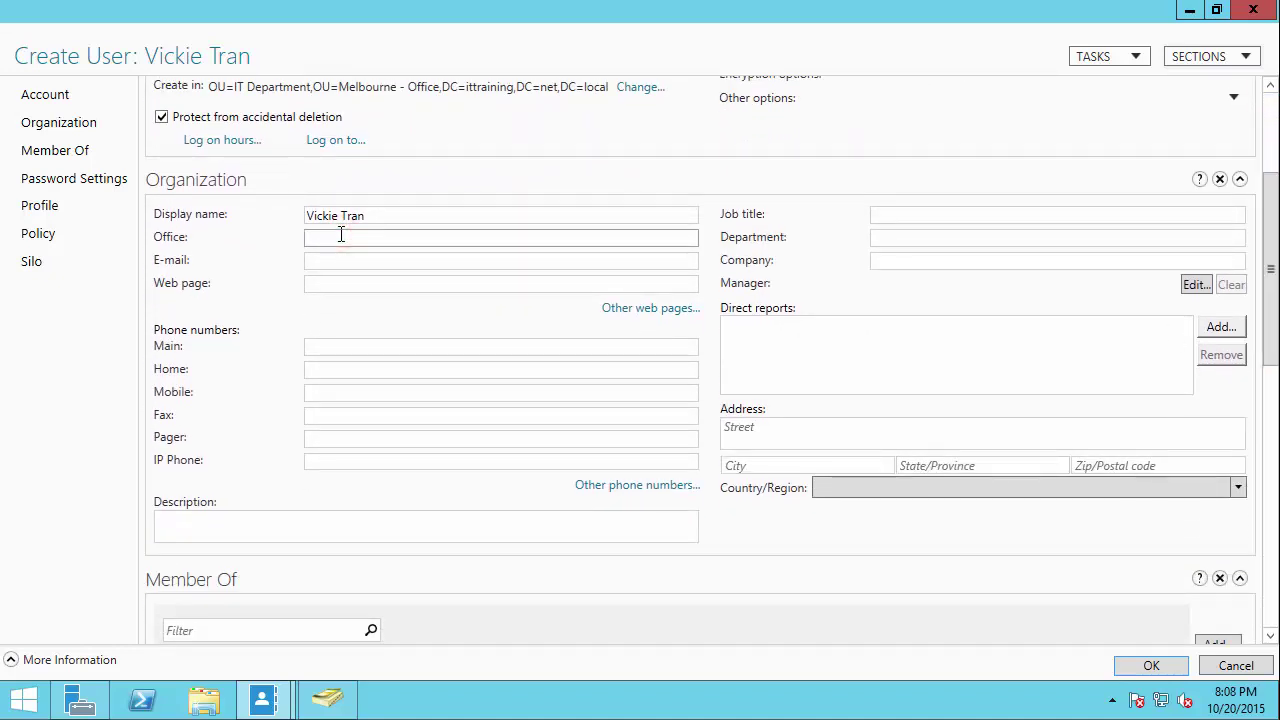
pyautogui.write('Melbourne Office')
pyautogui.press('Tab')
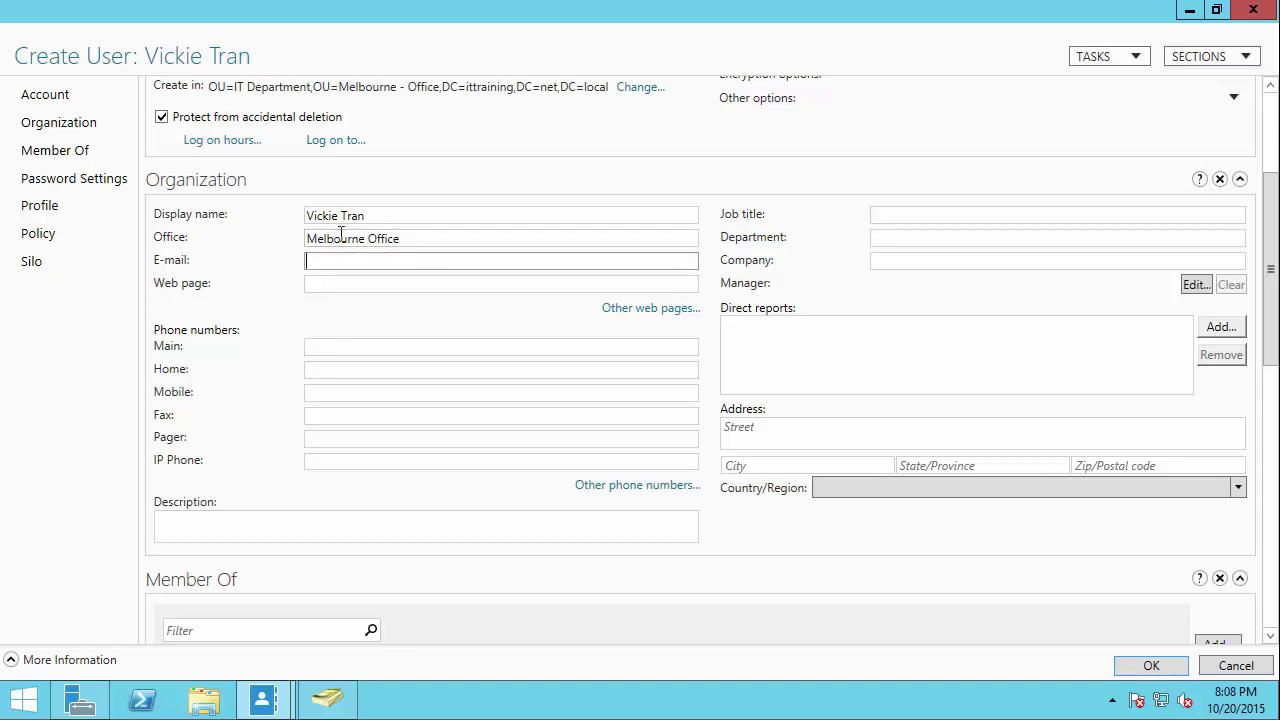
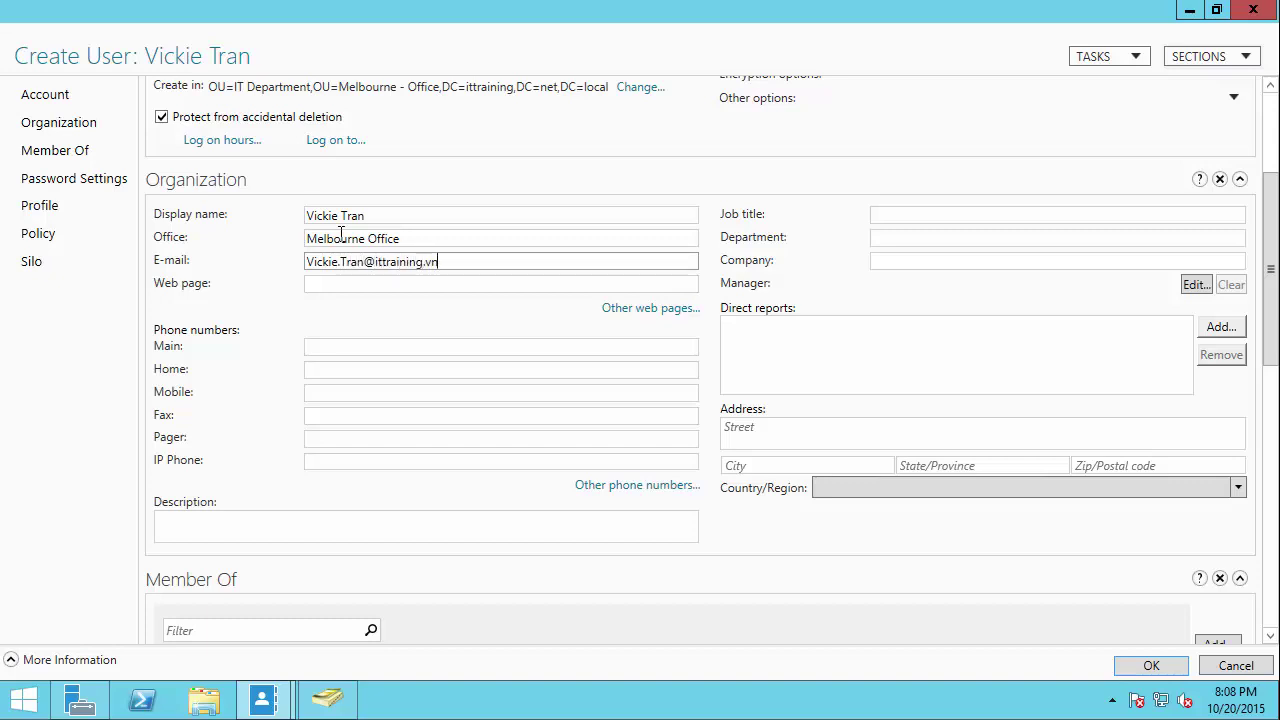
# Step: Set job title 'IT Service Desk', department 'IT Department' and company 'IT TRAINING TUTORIAL'
pyautogui.click(942, 216)
pyautogui.write('IT Serv')
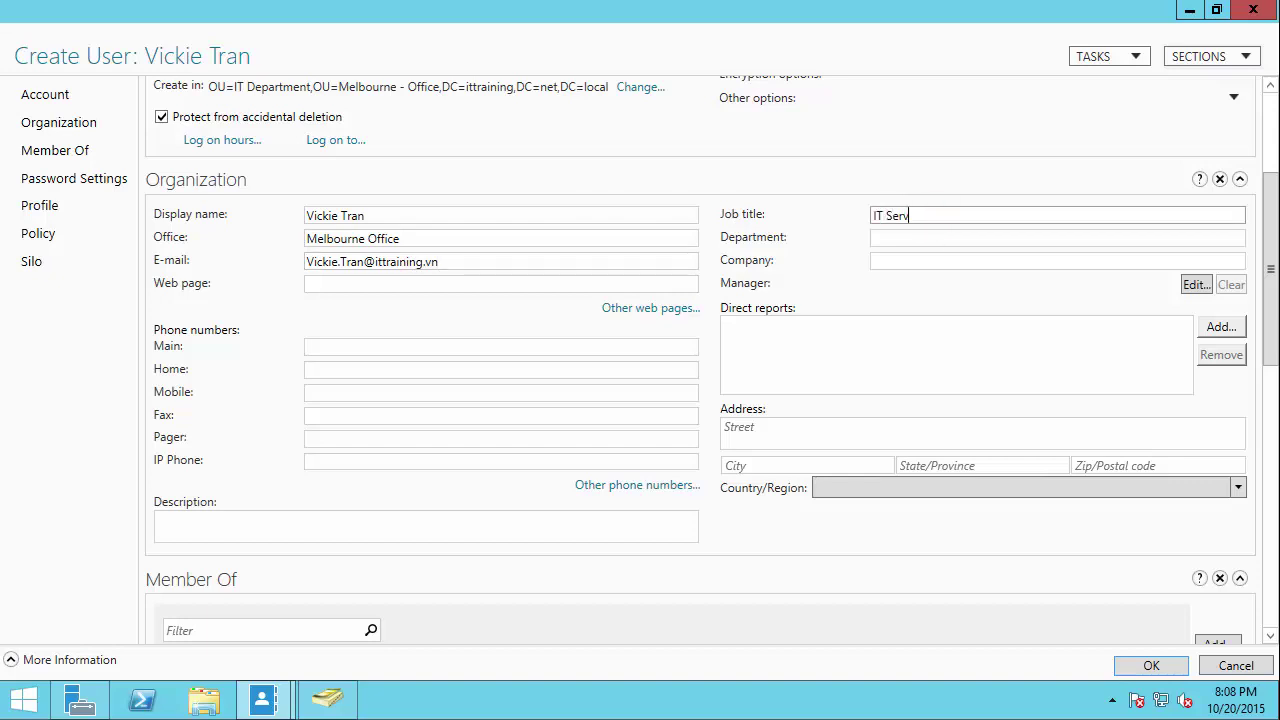
pyautogui.write('ice Desk')
pyautogui.press('Tab')
pyautogui.write('IT Dep')
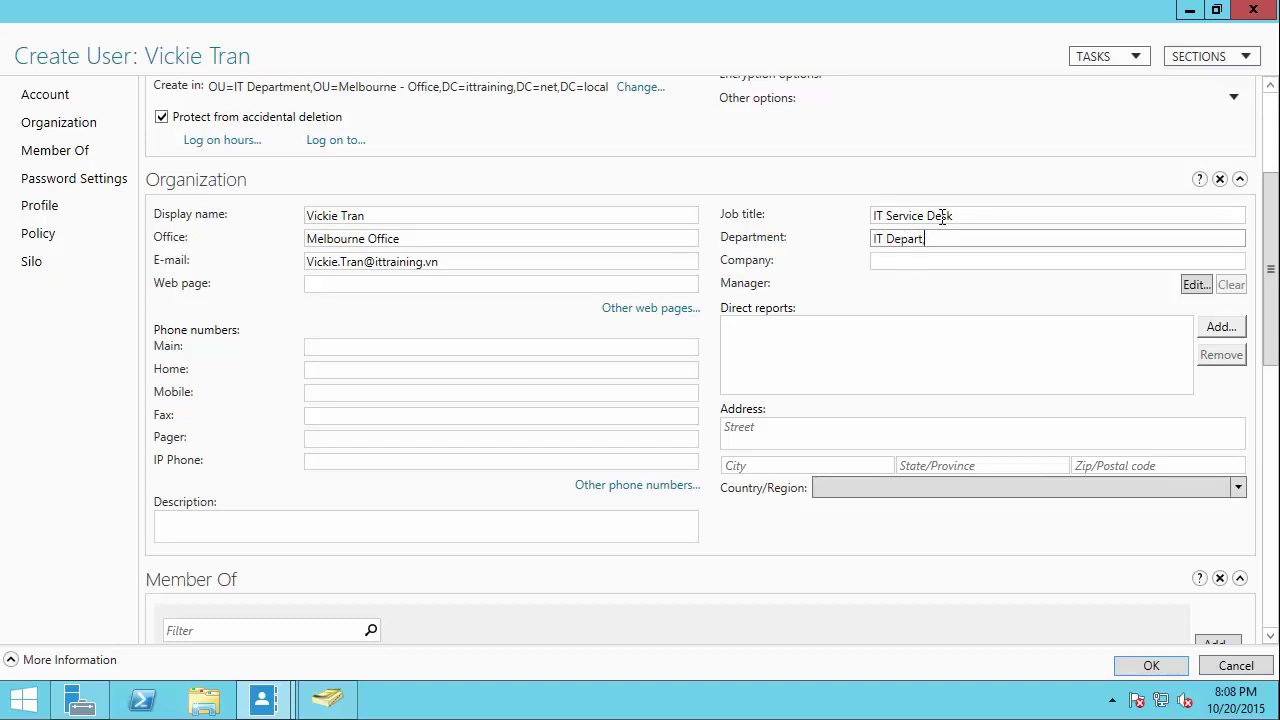
pyautogui.write('artment')
pyautogui.press('Tab')
pyautogui.write('IT TR')
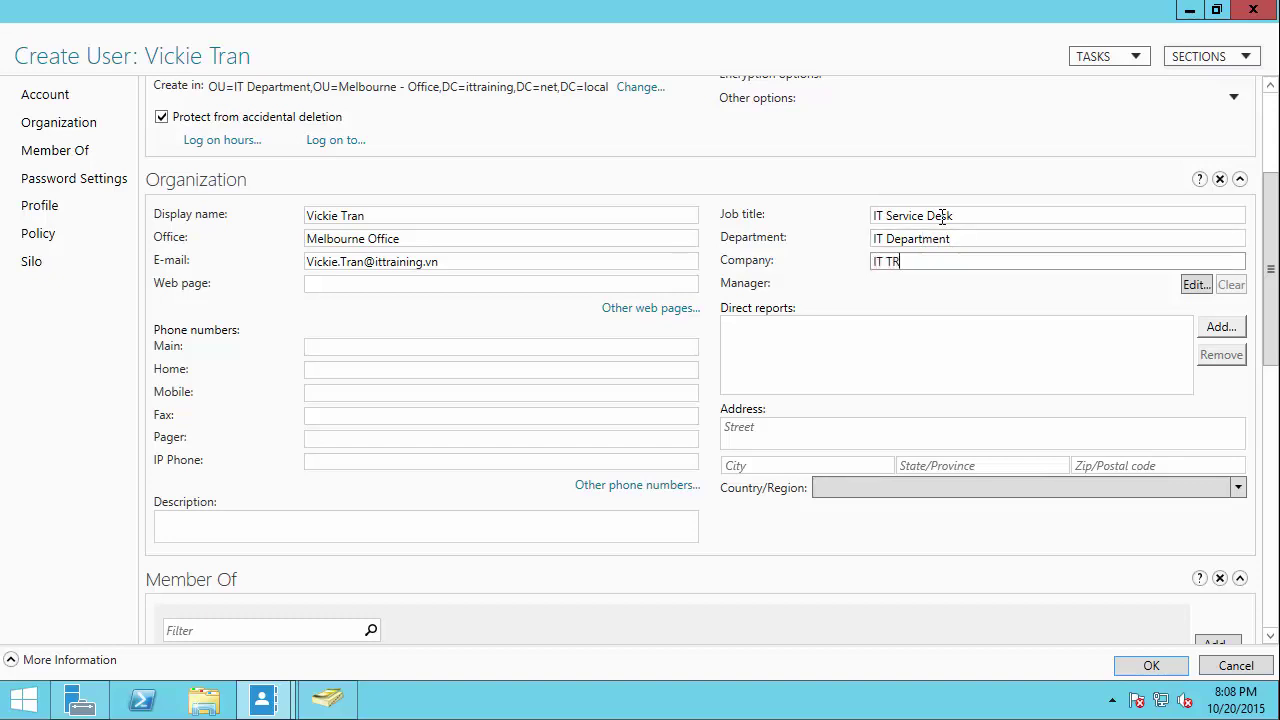
pyautogui.write('AINING TUTORIAL')
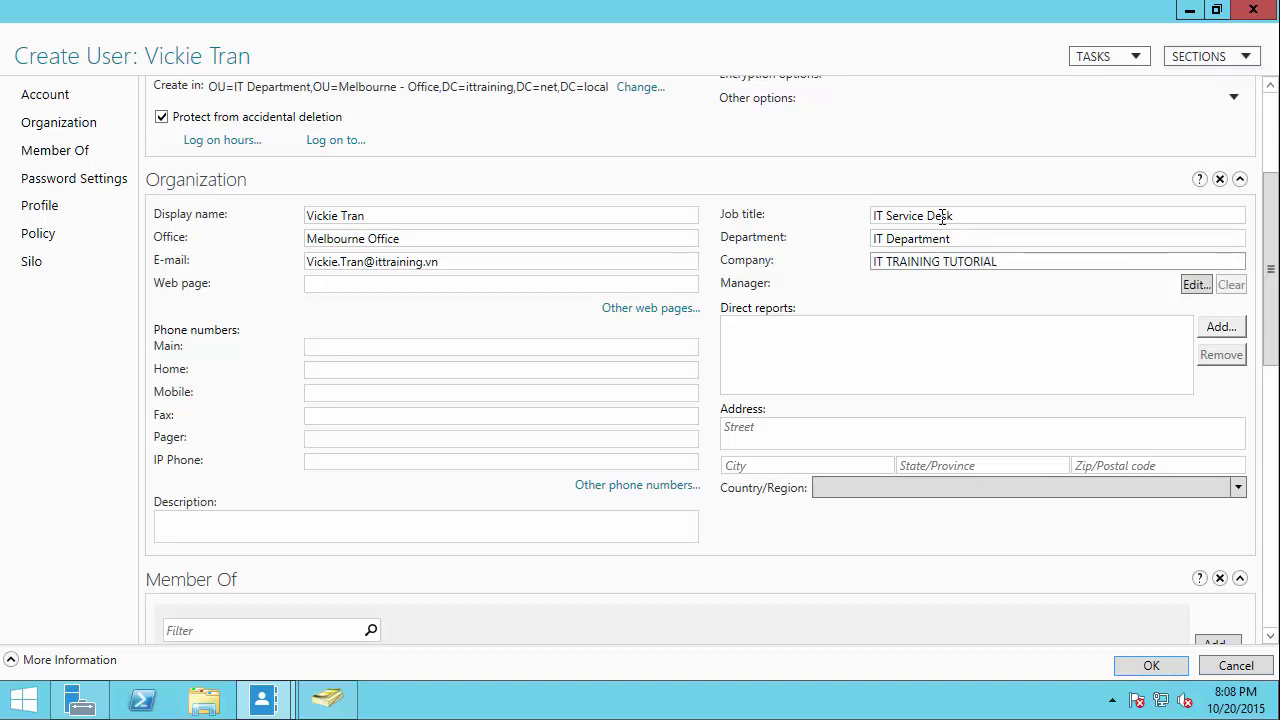
pyautogui.click(1222, 327)
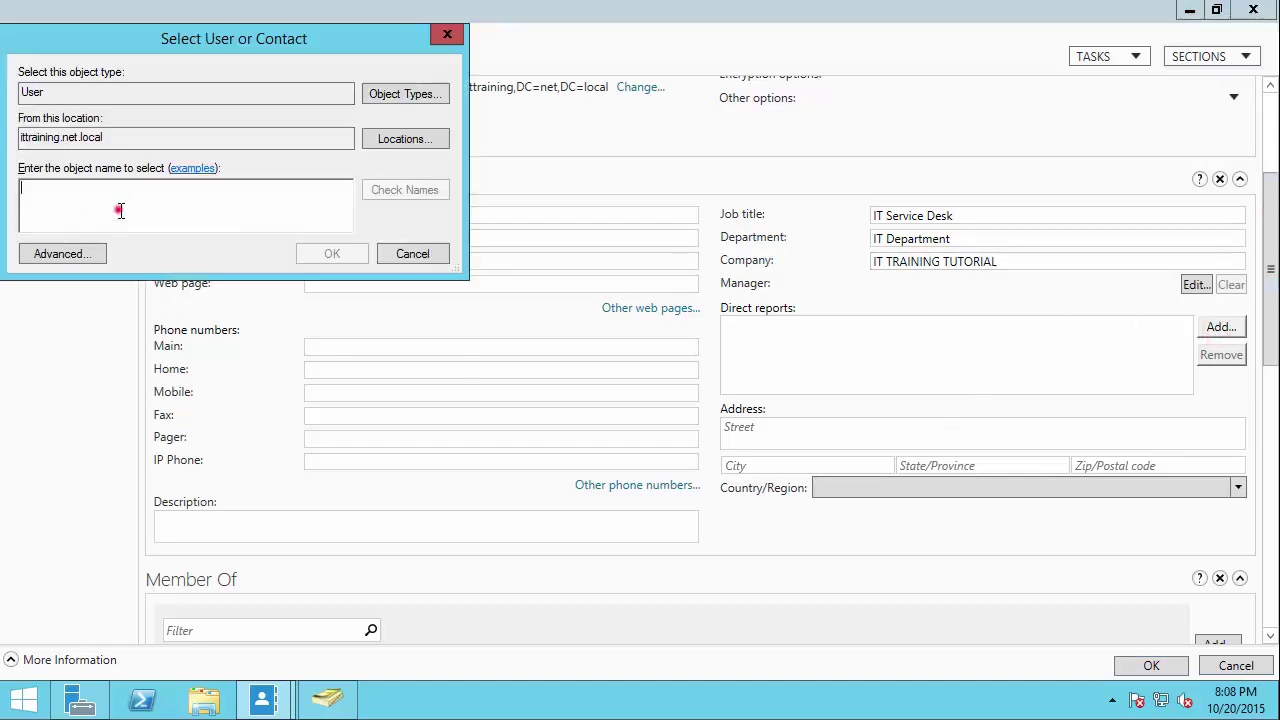
# Step: Add an existing user account as the new user's direct report
pyautogui.write('henry')
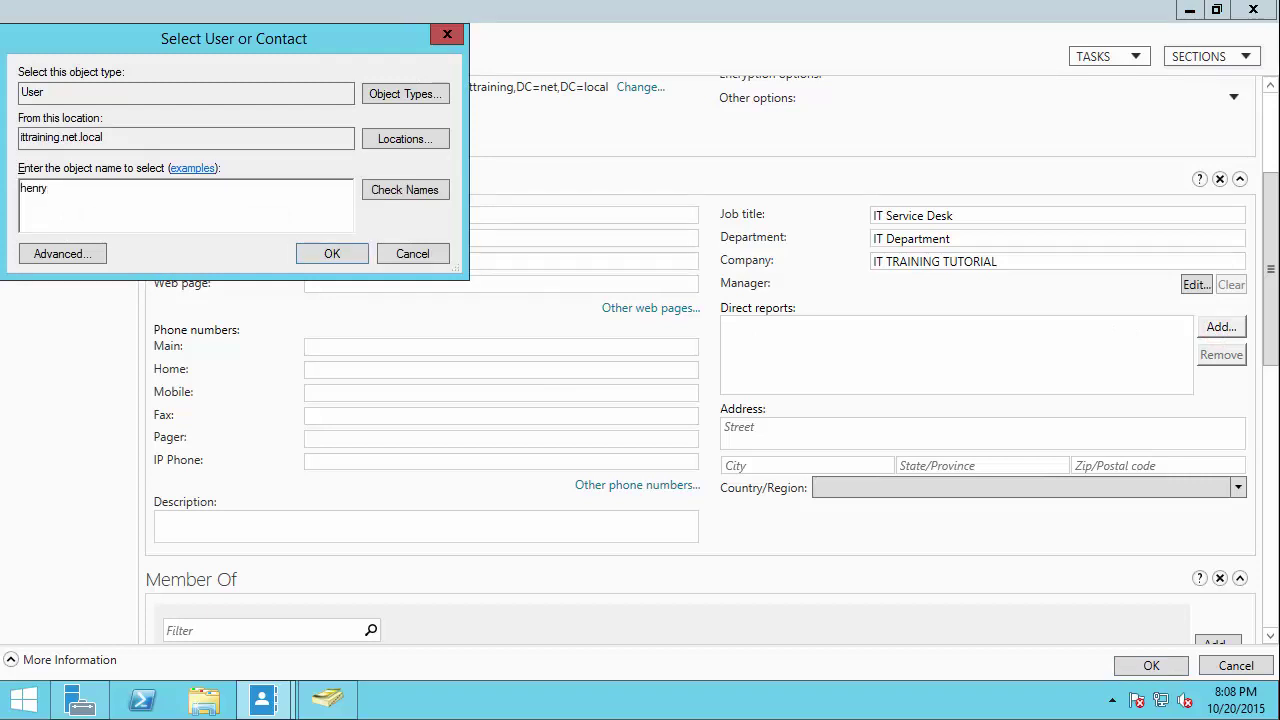
pyautogui.click(397, 191)
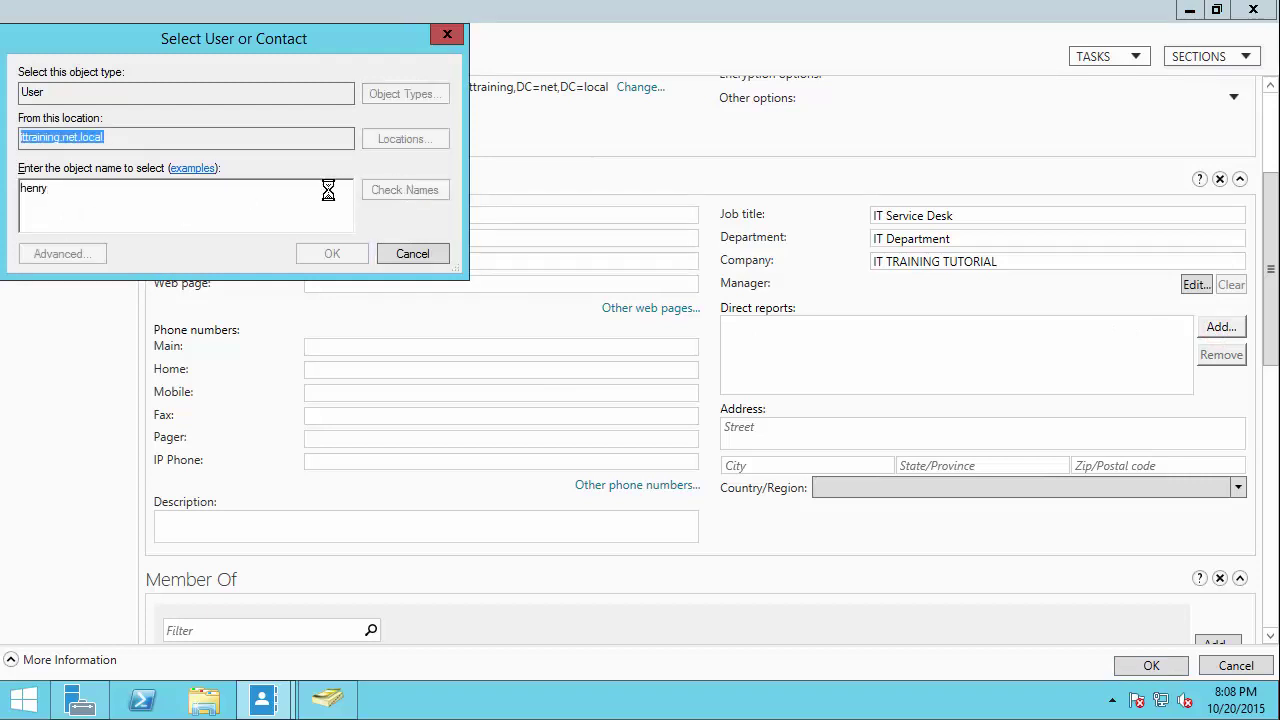
pyautogui.click(333, 254)
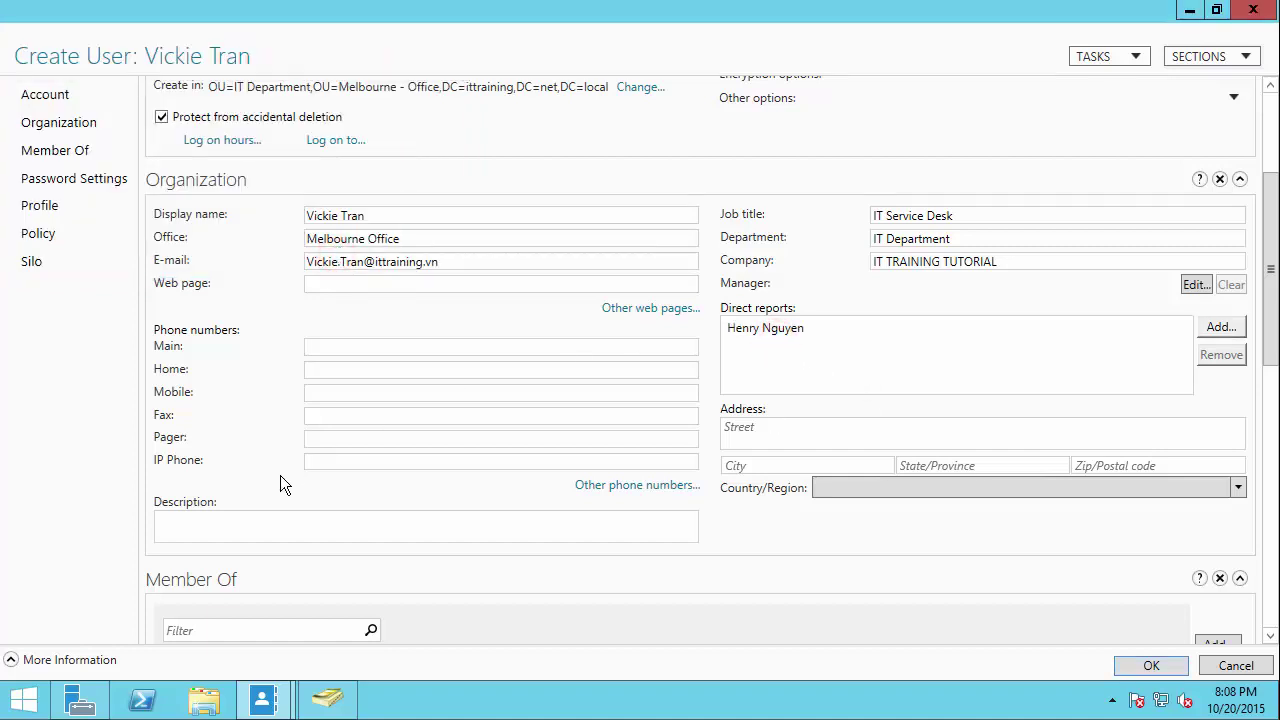
# Step: Enter the user's main phone number and create the account
pyautogui.click(334, 346)
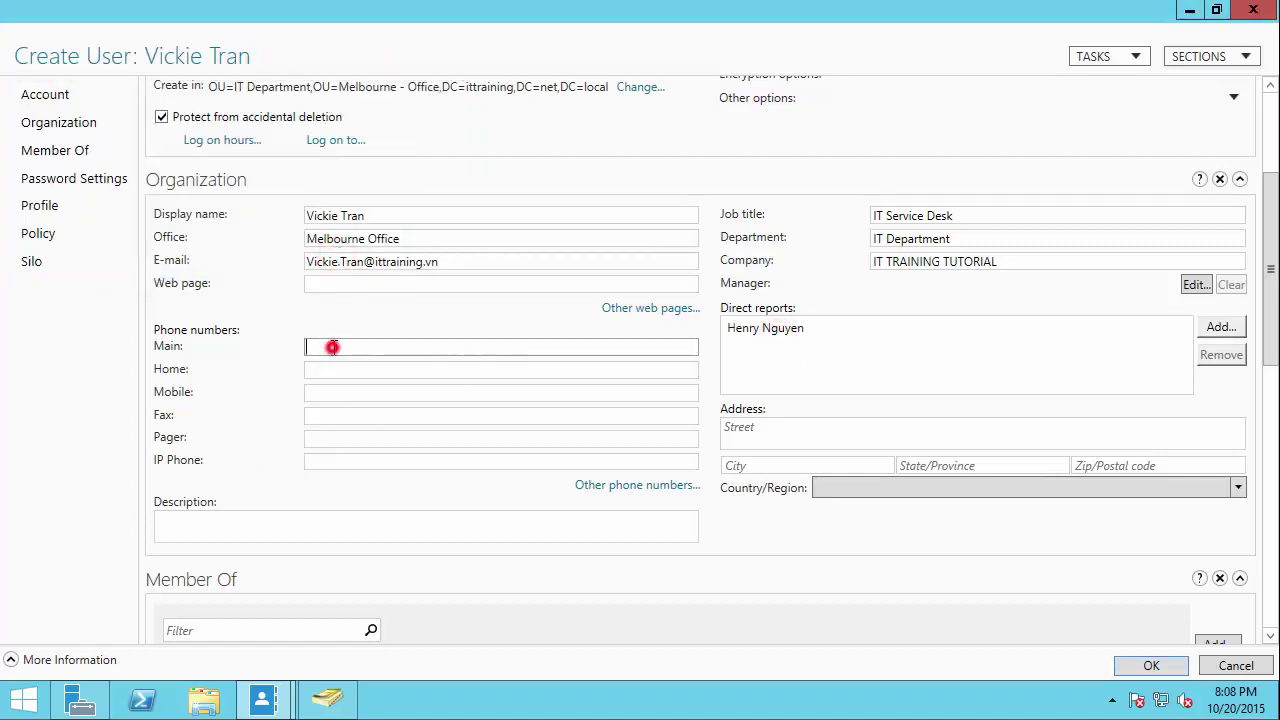
pyautogui.write('123456789')
pyautogui.click(328, 459)
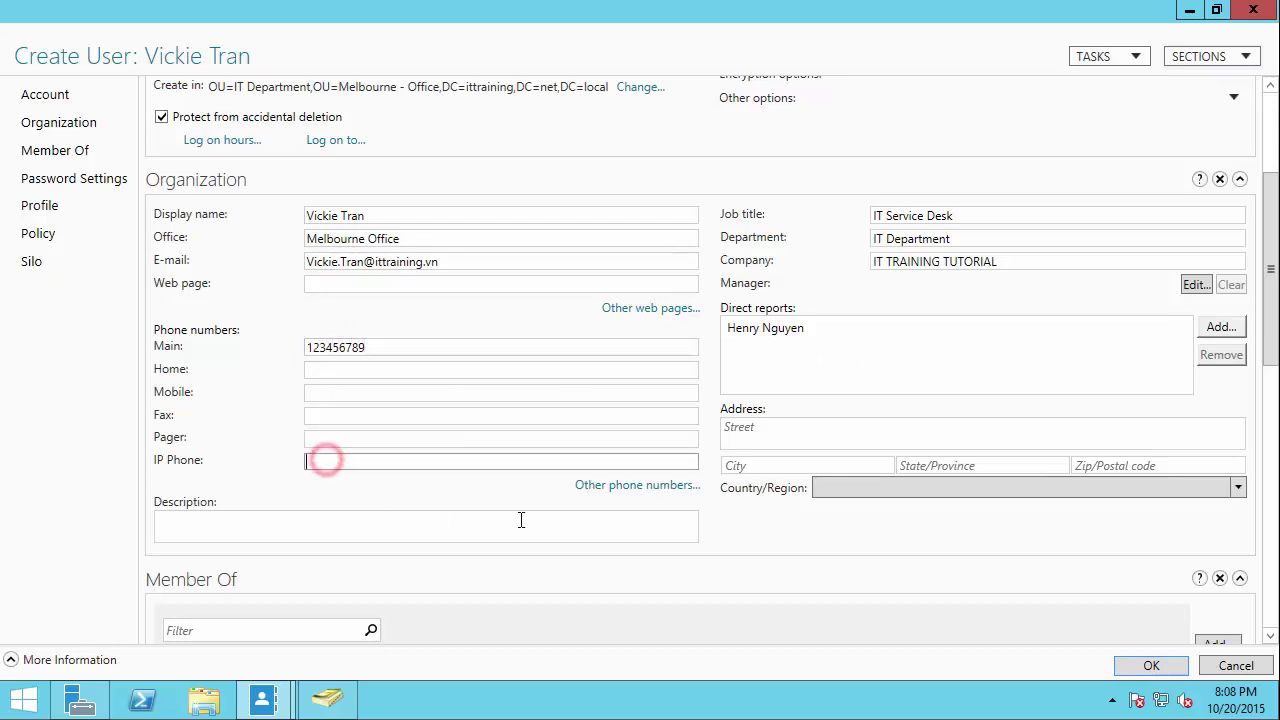
pyautogui.moveTo(1271, 269); pyautogui.dragTo(1271, 380)
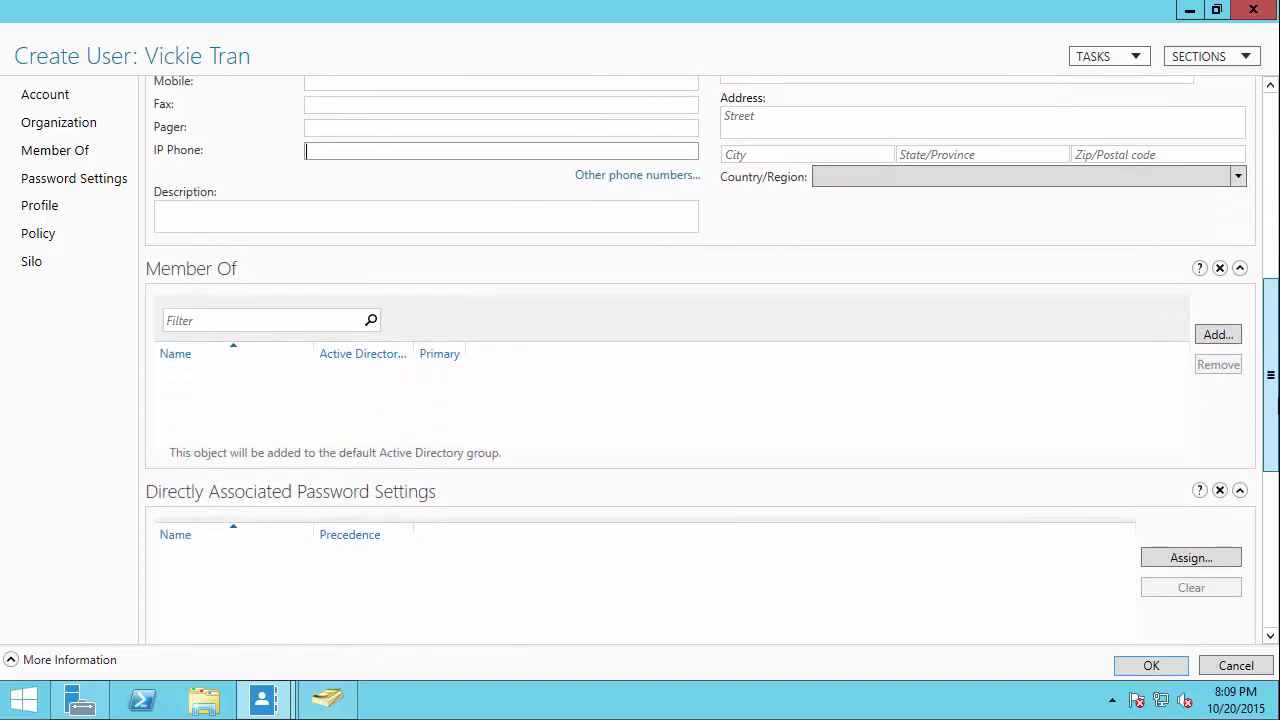
pyautogui.click(222, 321)
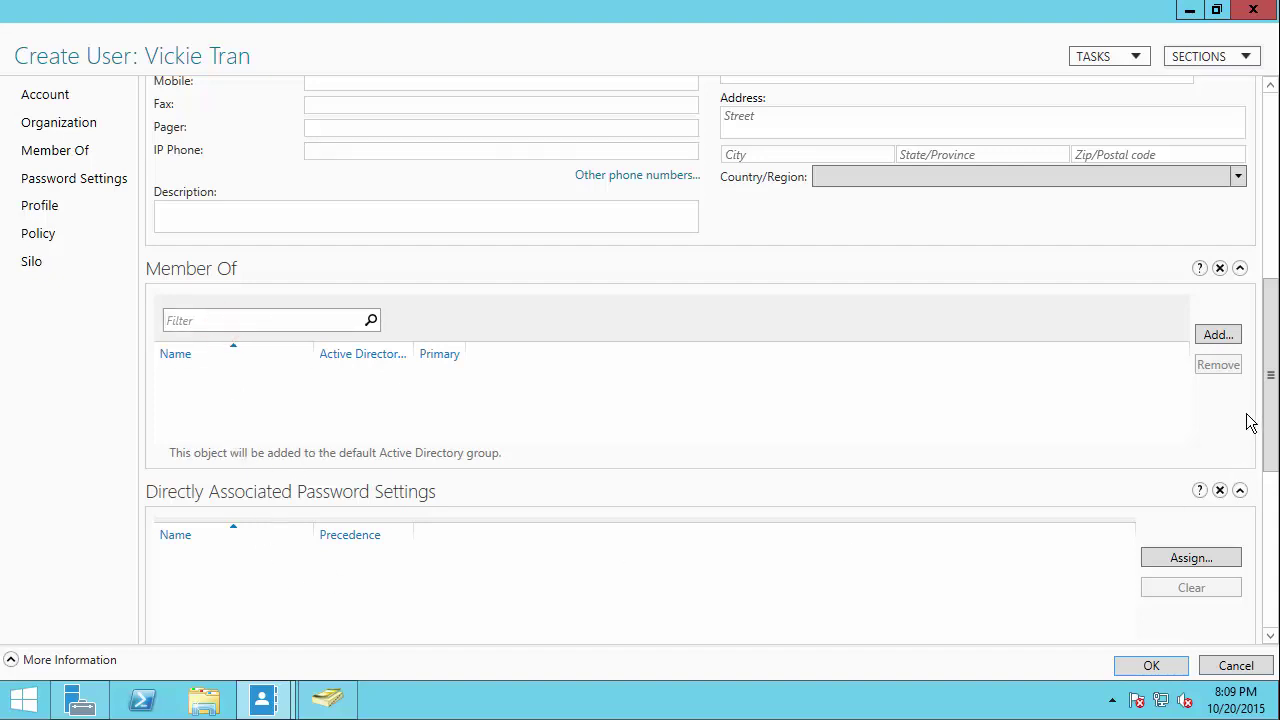
pyautogui.moveTo(1268, 418); pyautogui.dragTo(1275, 605)
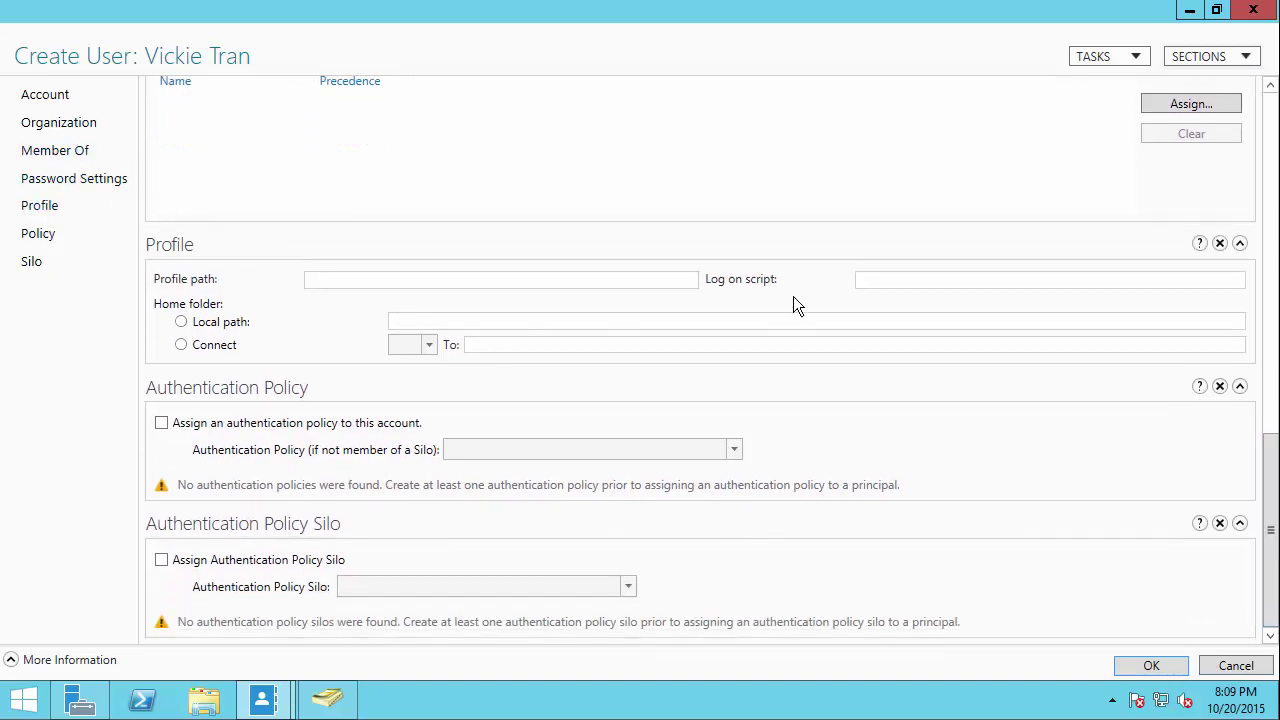
pyautogui.click(1151, 665)
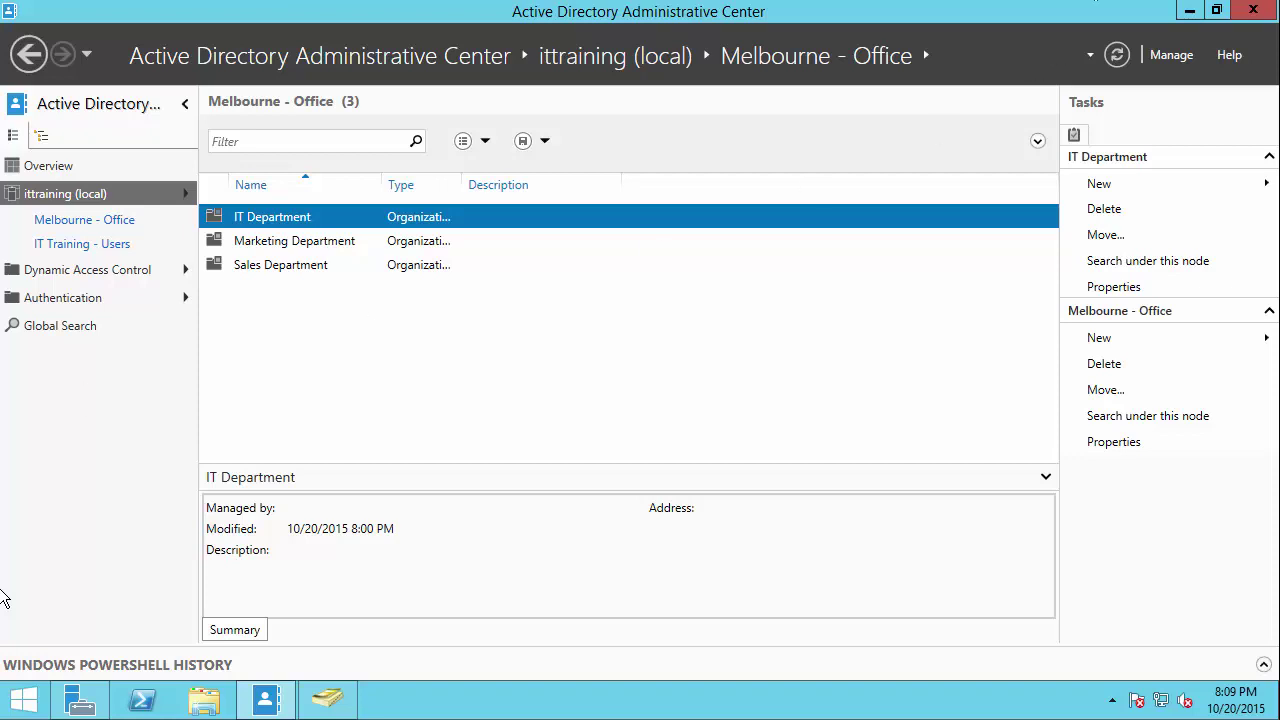
# Step: In Users and Computers, refresh IT Department and open the new user's properties
pyautogui.click(1192, 11)
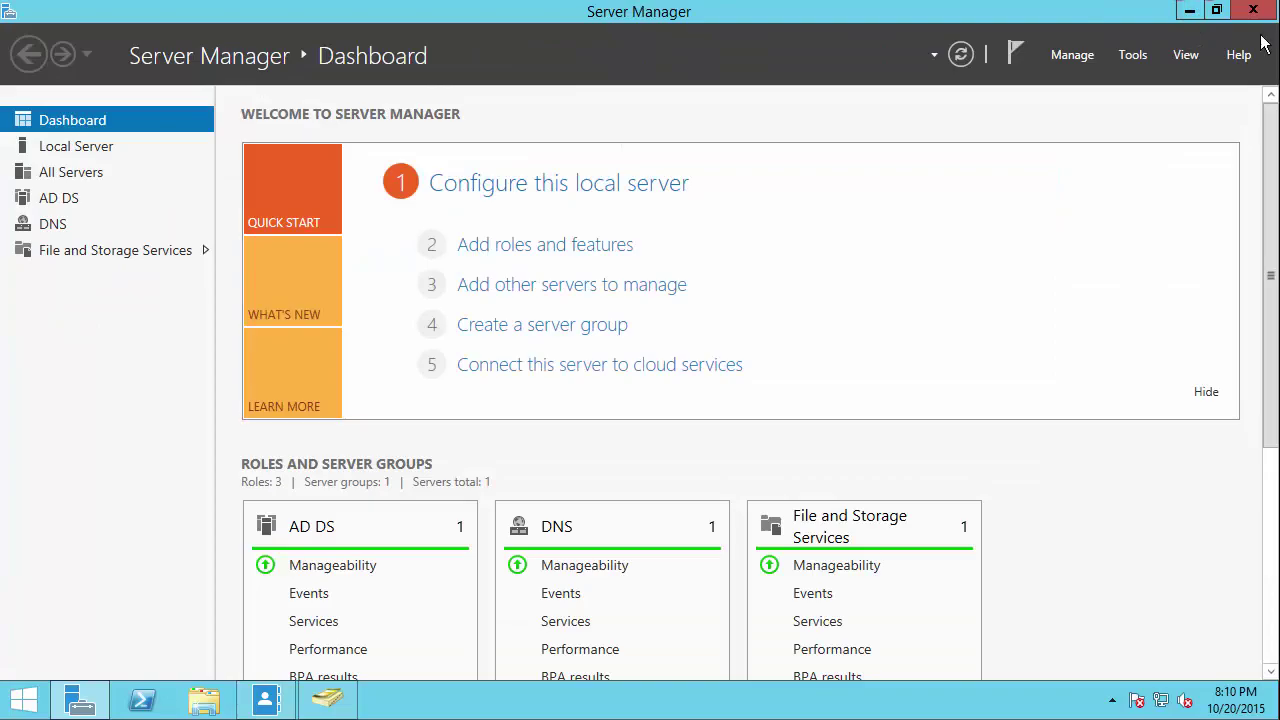
pyautogui.click(1191, 10)
pyautogui.click(328, 698)
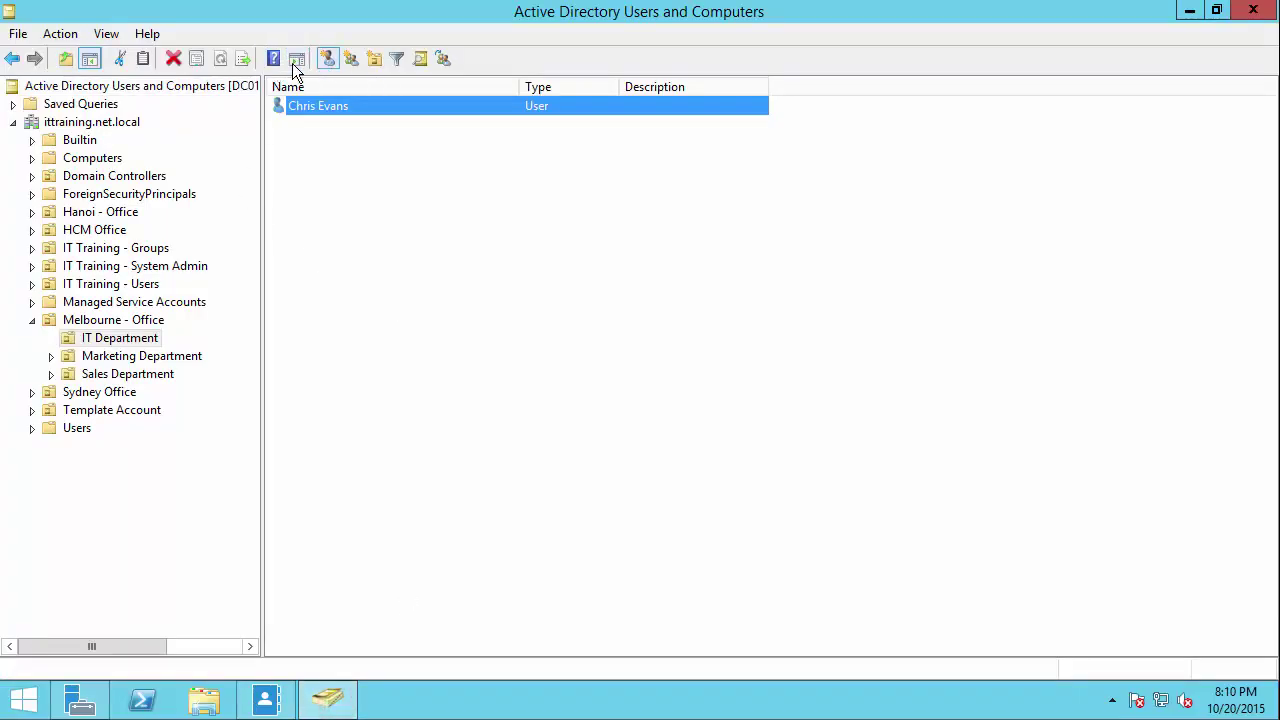
pyautogui.click(100, 376)
pyautogui.click(104, 338)
pyautogui.click(175, 53)
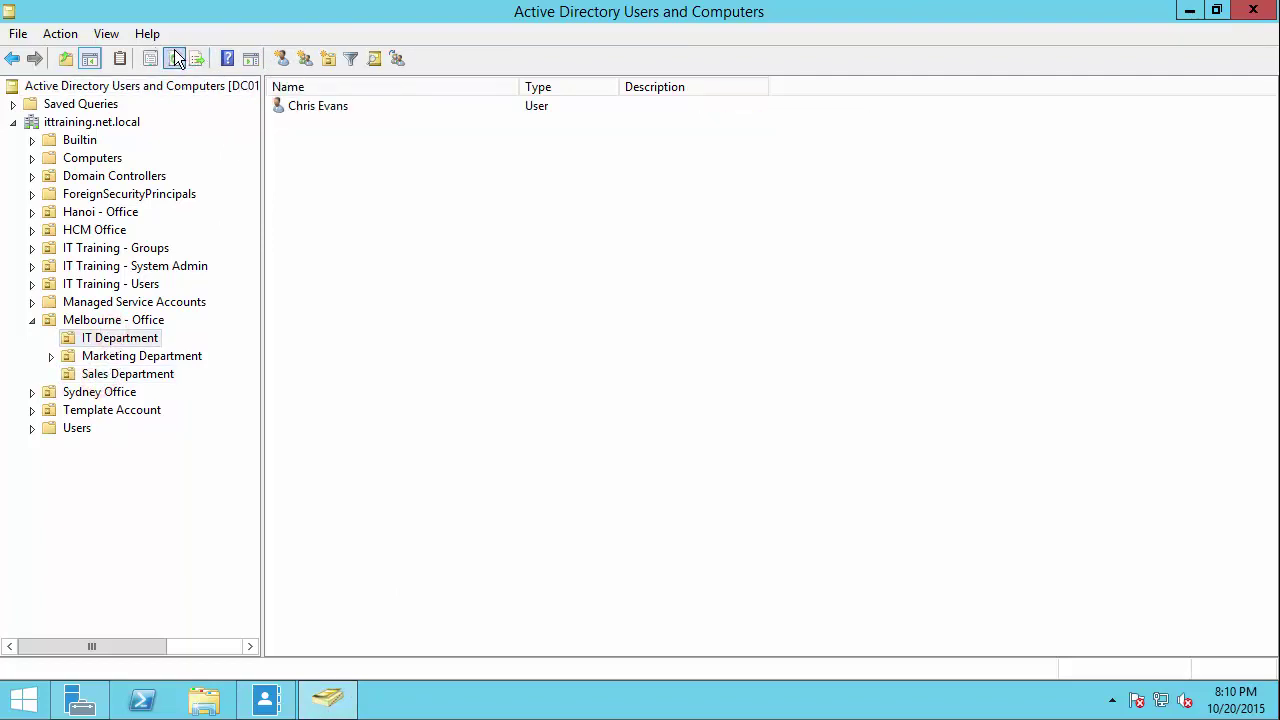
pyautogui.doubleClick(326, 124)
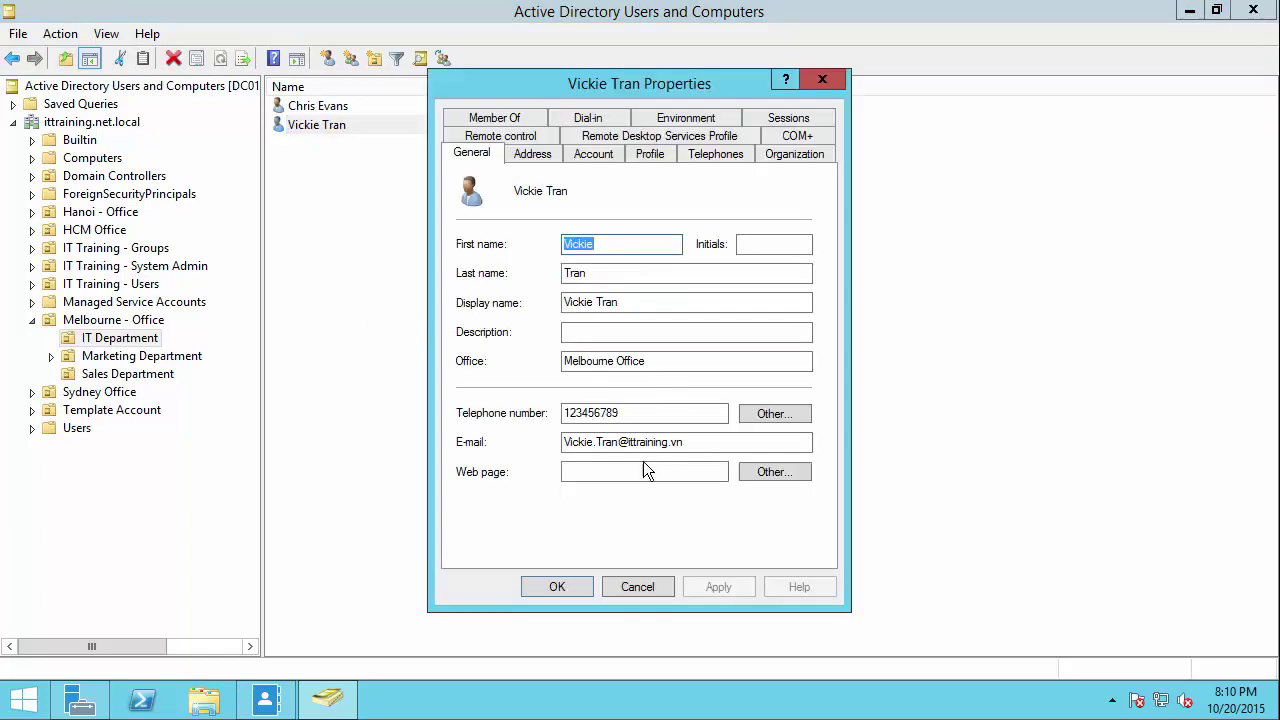
# Step: Review the user's General, Address, Telephones and Organization details, leaving the department unchanged
pyautogui.doubleClick(565, 413)
pyautogui.moveTo(565, 442); pyautogui.dragTo(690, 443)
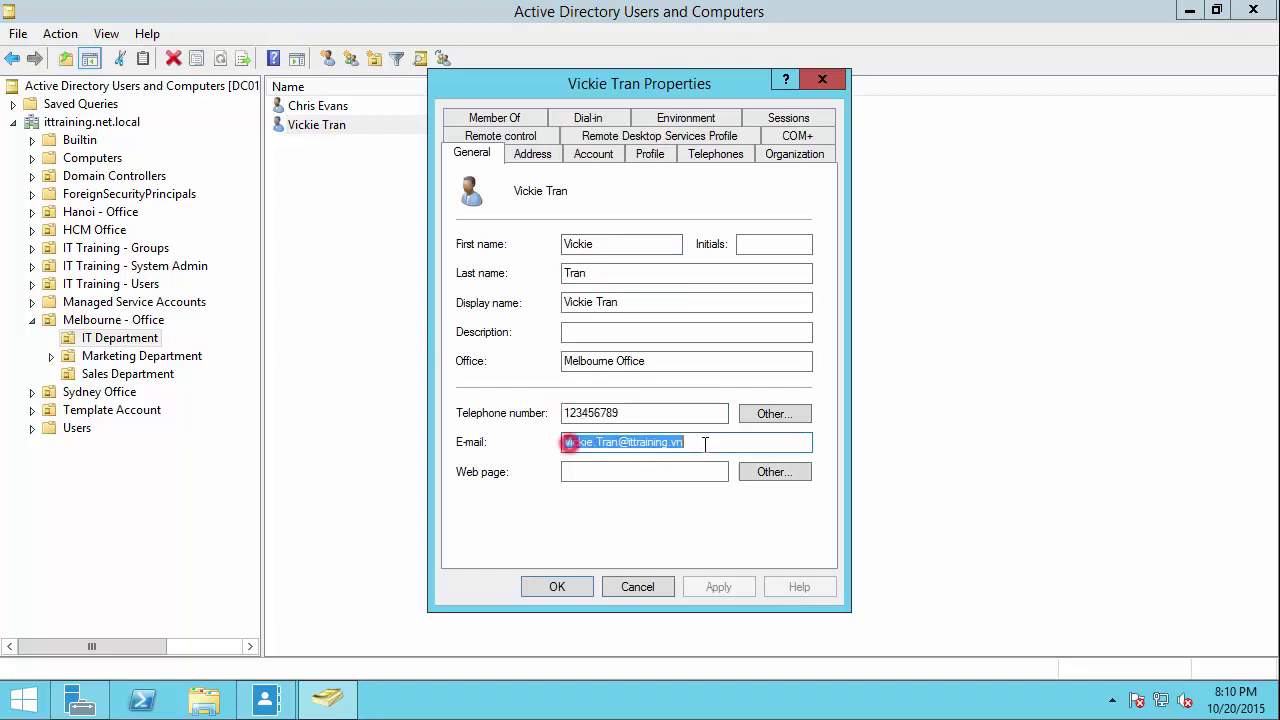
pyautogui.click(548, 160)
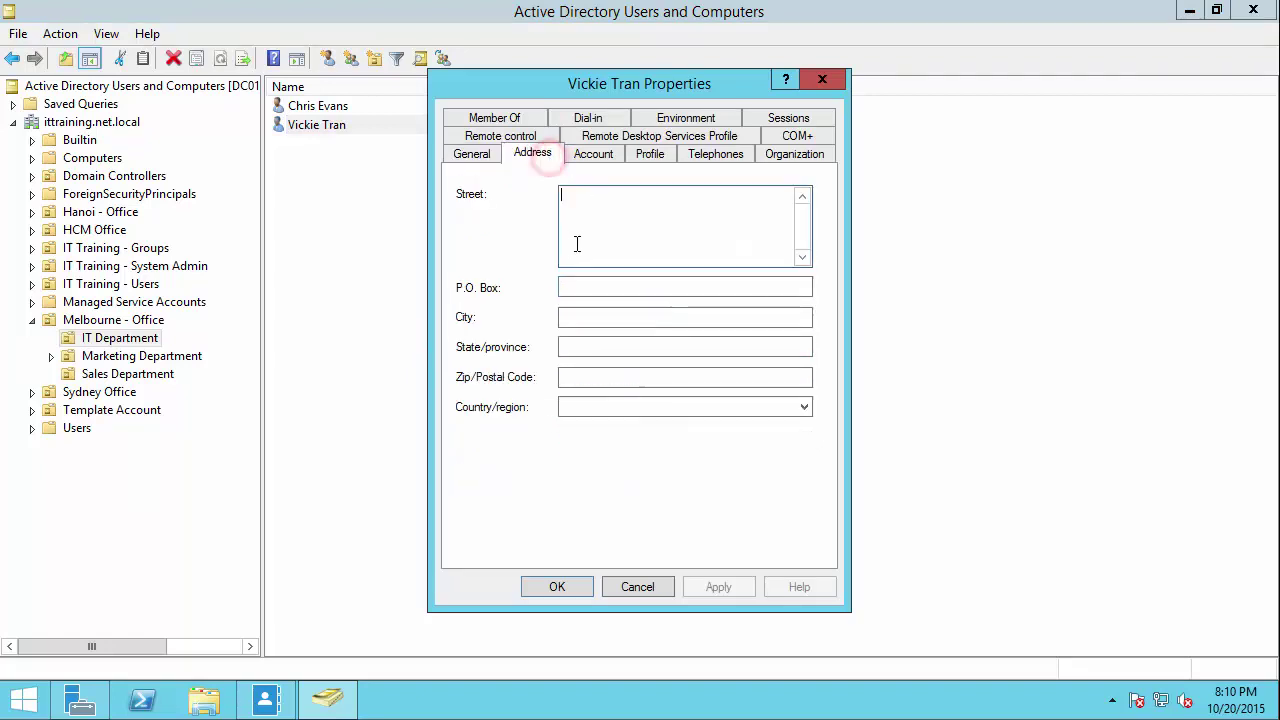
pyautogui.click(706, 155)
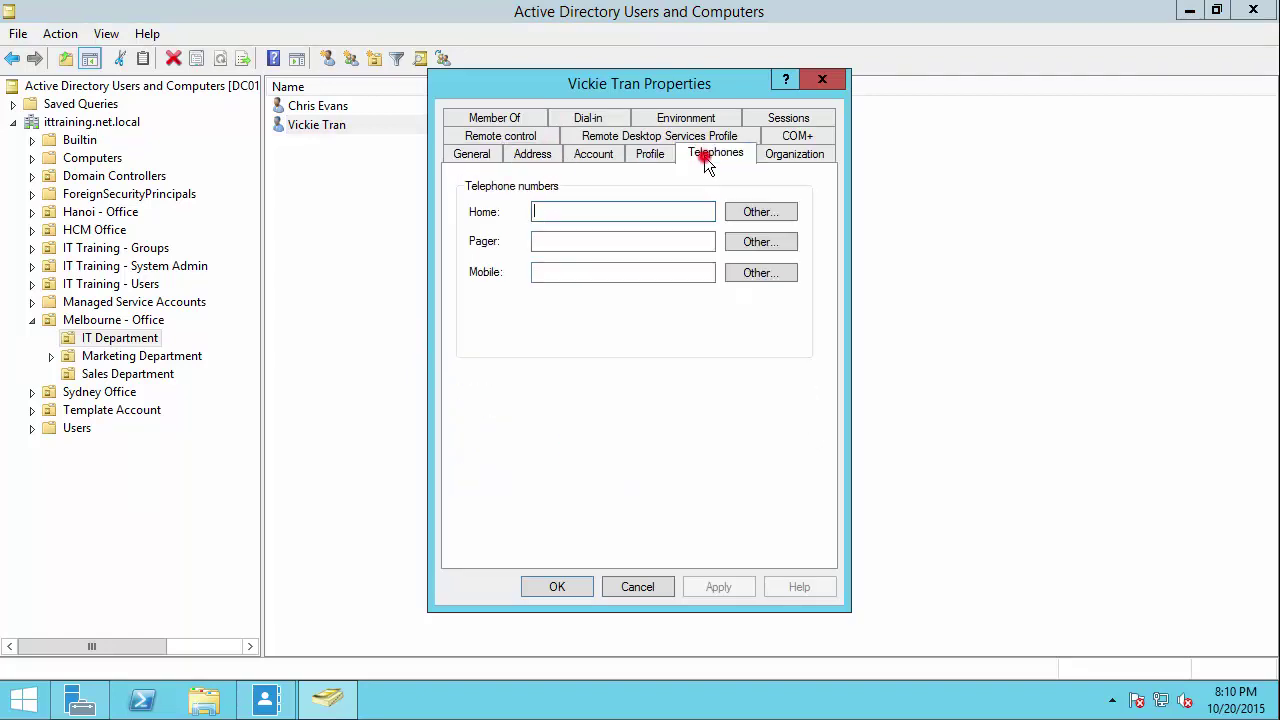
pyautogui.click(781, 153)
pyautogui.click(620, 191)
pyautogui.click(611, 224)
pyautogui.hotkey('ctrl', 'a')
pyautogui.press('Delete')
pyautogui.hotkey('ctrl', 'z')
pyautogui.press('Tab')
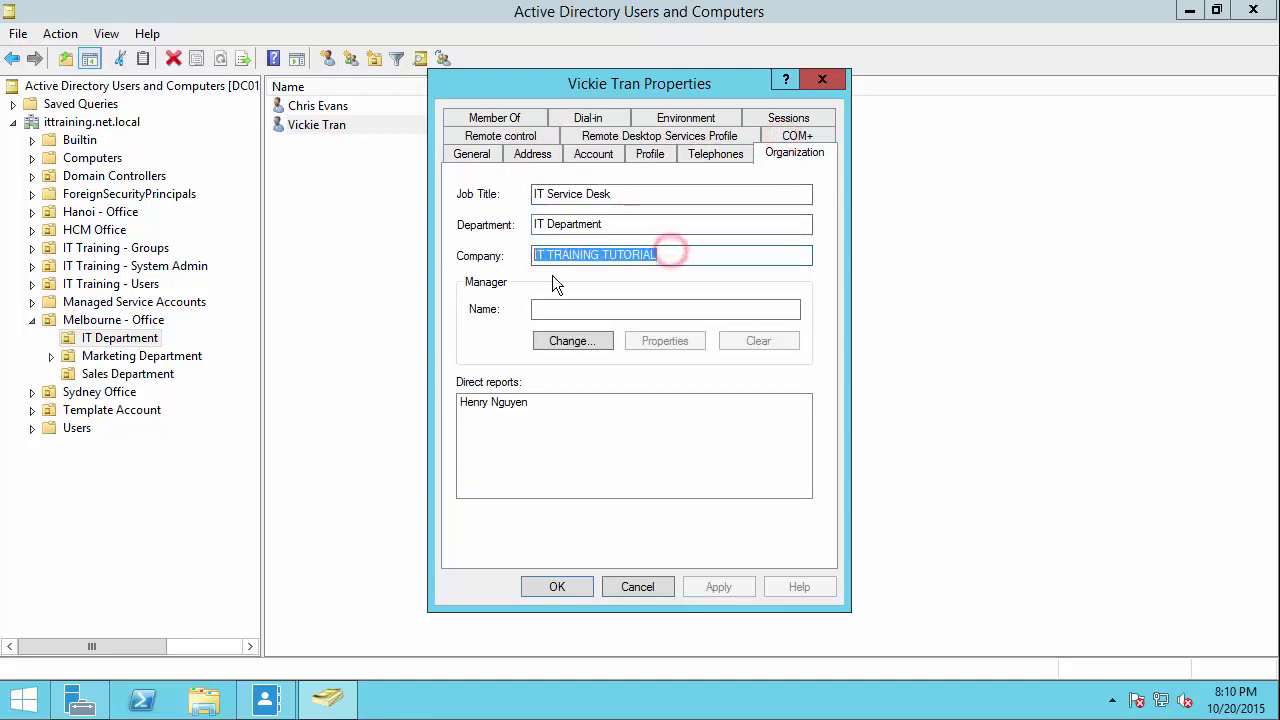
pyautogui.click(524, 401)
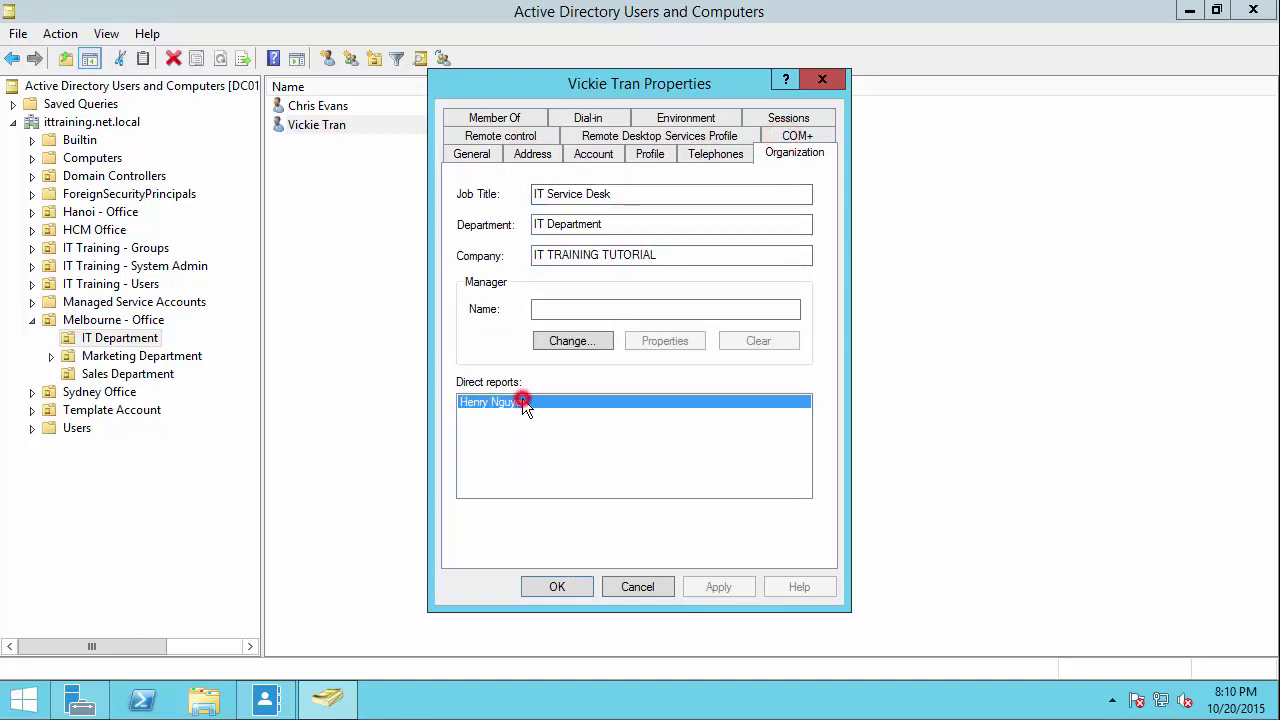
# Step: Check the user belongs only to Domain Users and start adding a group
pyautogui.click(500, 116)
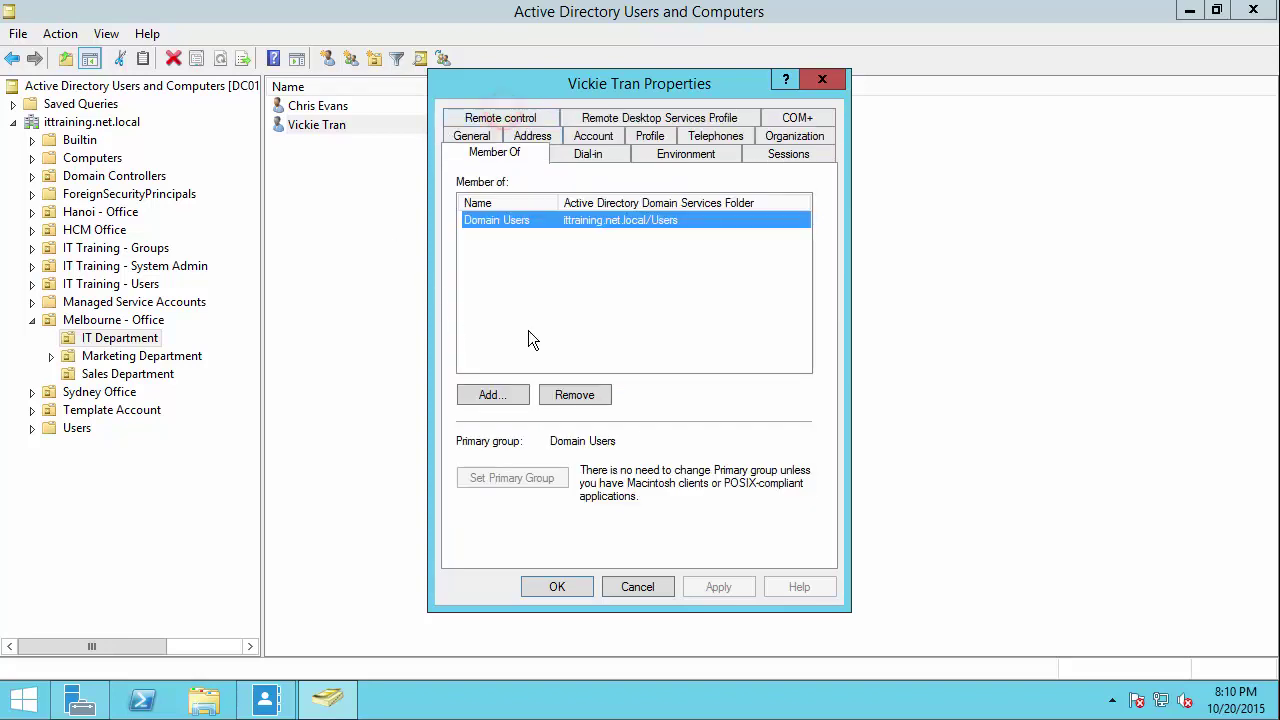
pyautogui.click(474, 216)
pyautogui.click(490, 396)
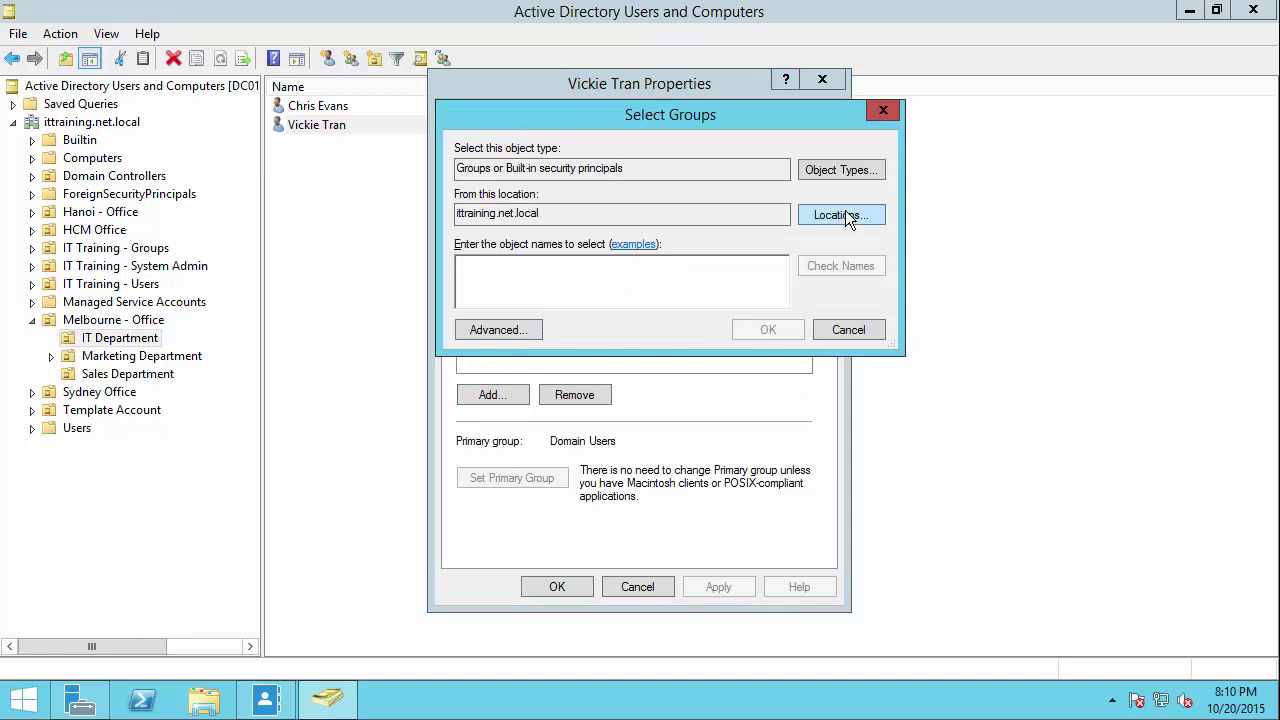
# Step: Find the Global Admin group with Advanced > Find Now, add it to the new user's memberships, and apply
pyautogui.click(524, 330)
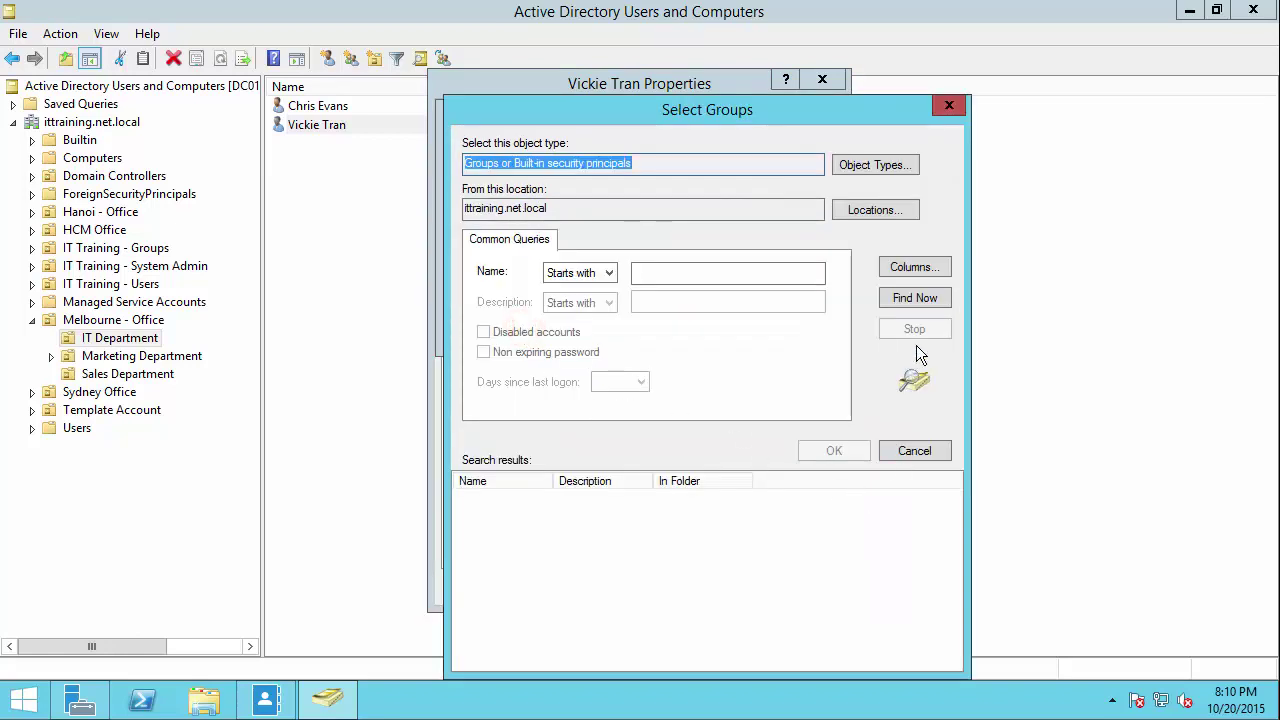
pyautogui.click(916, 306)
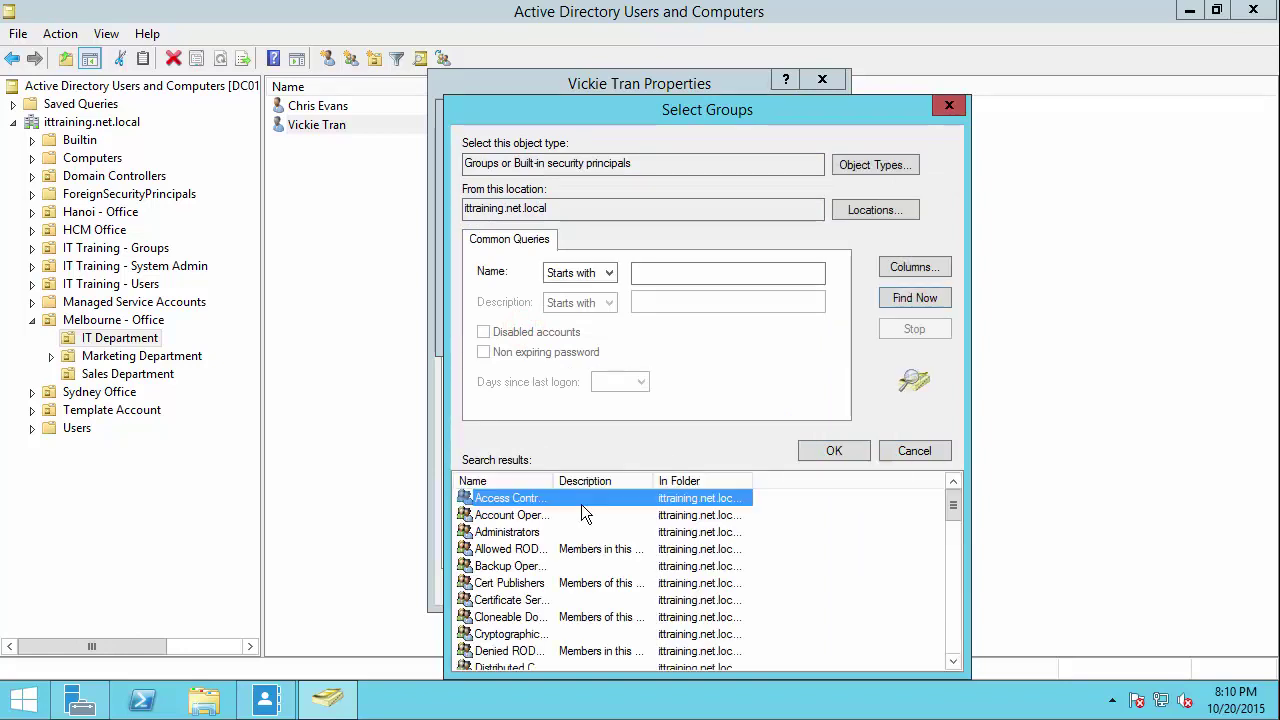
pyautogui.doubleClick(557, 480)
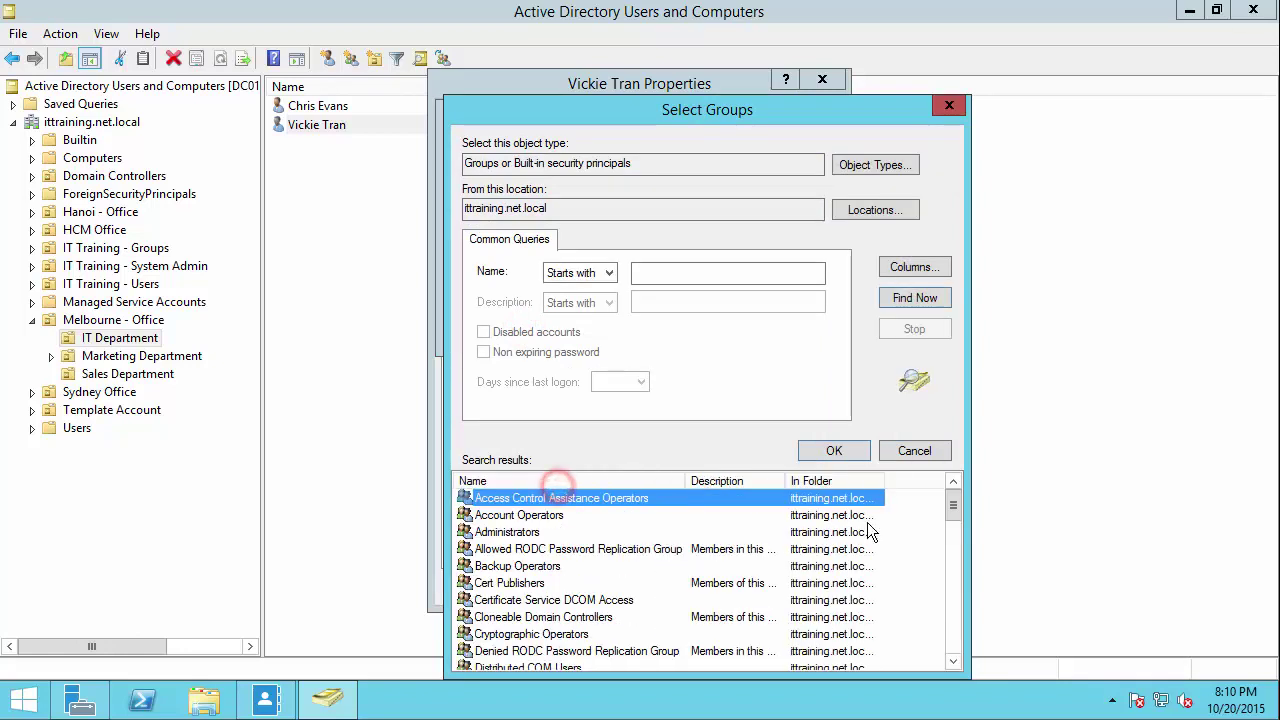
pyautogui.moveTo(951, 508); pyautogui.dragTo(951, 556)
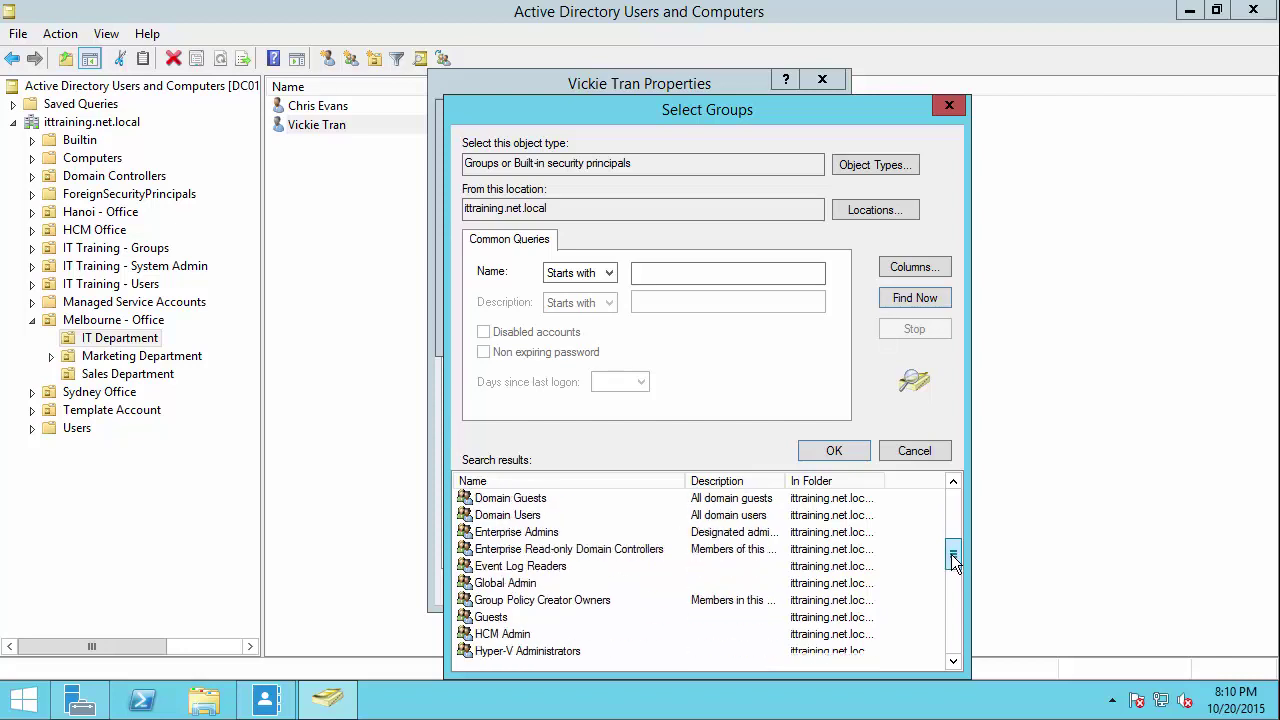
pyautogui.click(499, 584)
pyautogui.doubleClick(503, 585)
pyautogui.click(769, 326)
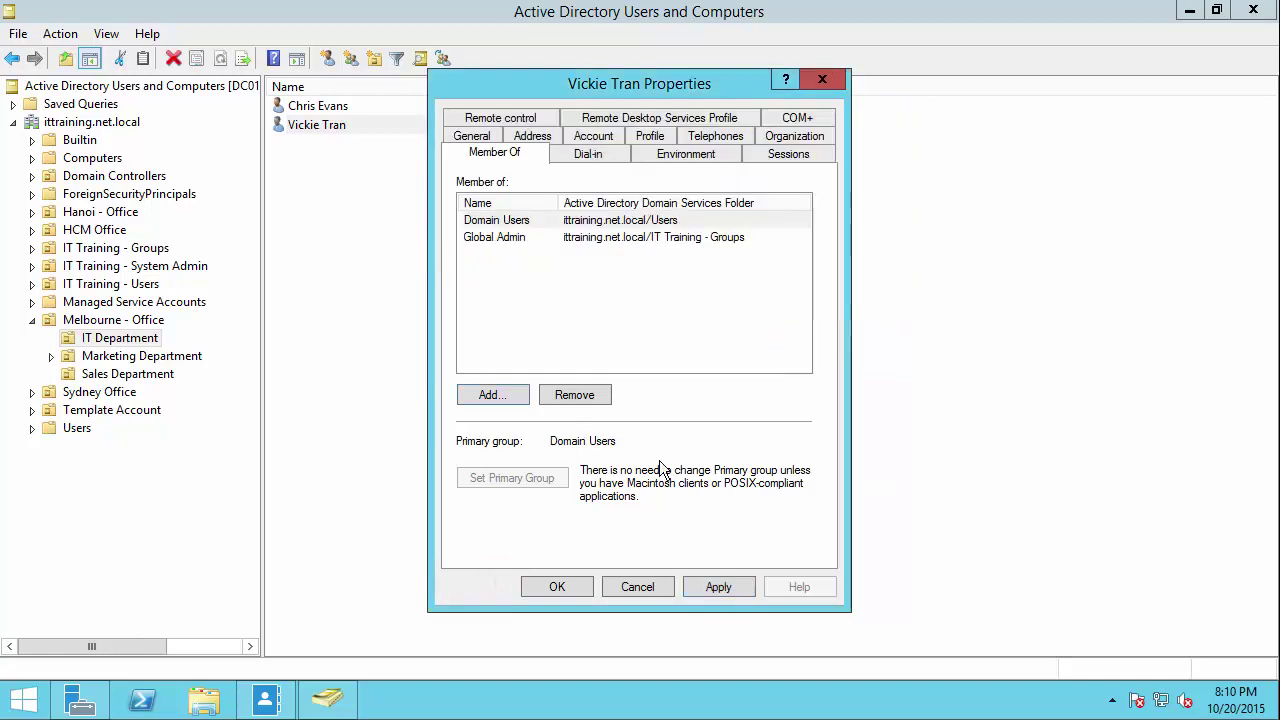
pyautogui.click(720, 590)
pyautogui.click(566, 587)
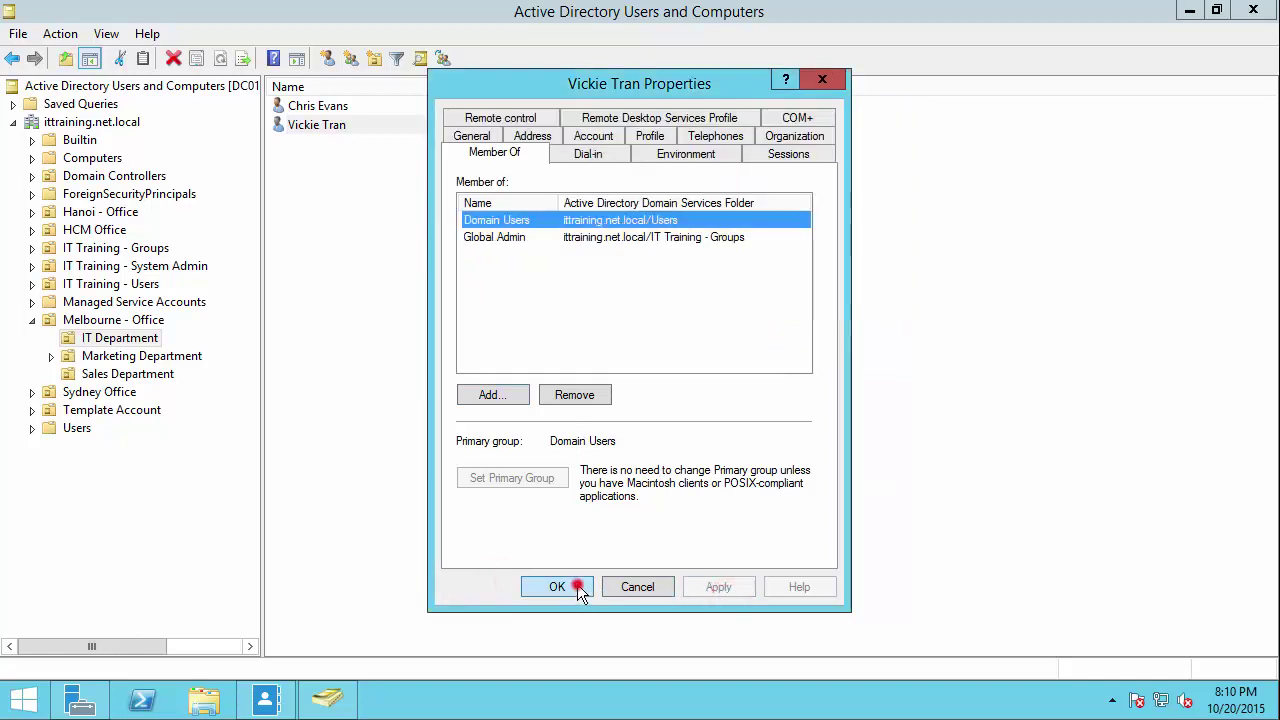
# Step: Expand Sydney Office and view its Marketing OU, which contains no users yet
pyautogui.click(518, 468)
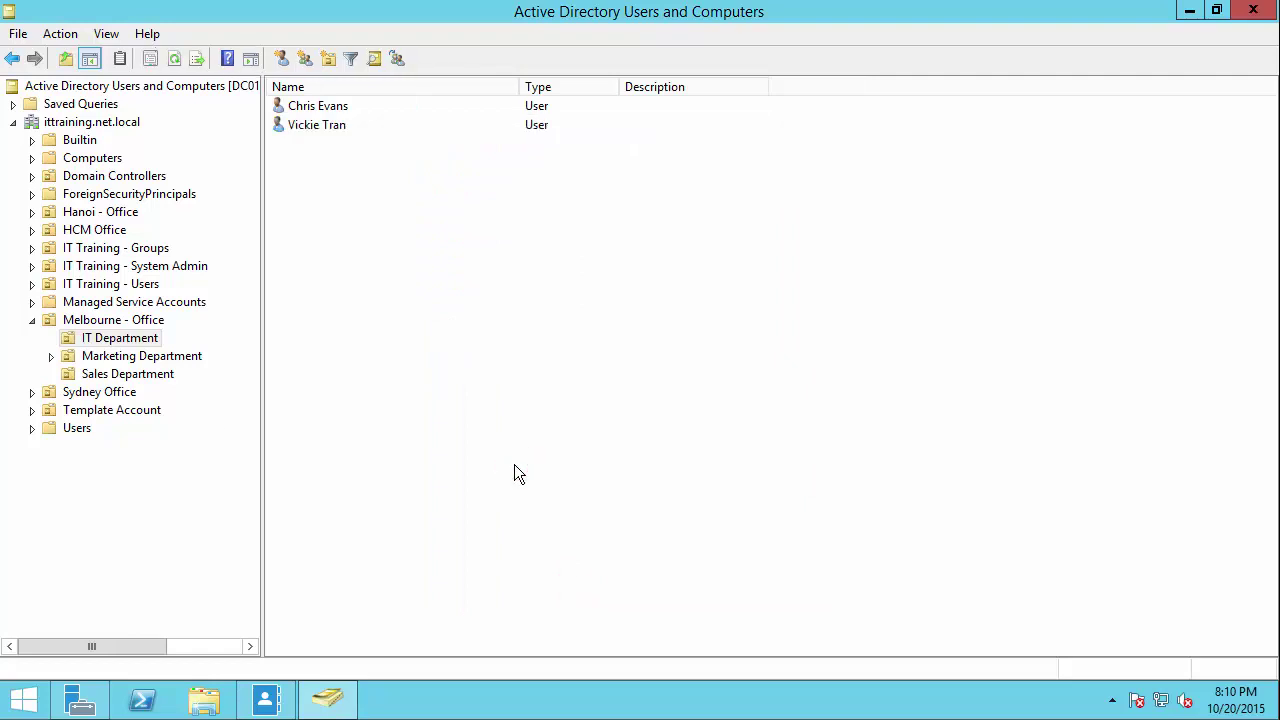
pyautogui.click(320, 127)
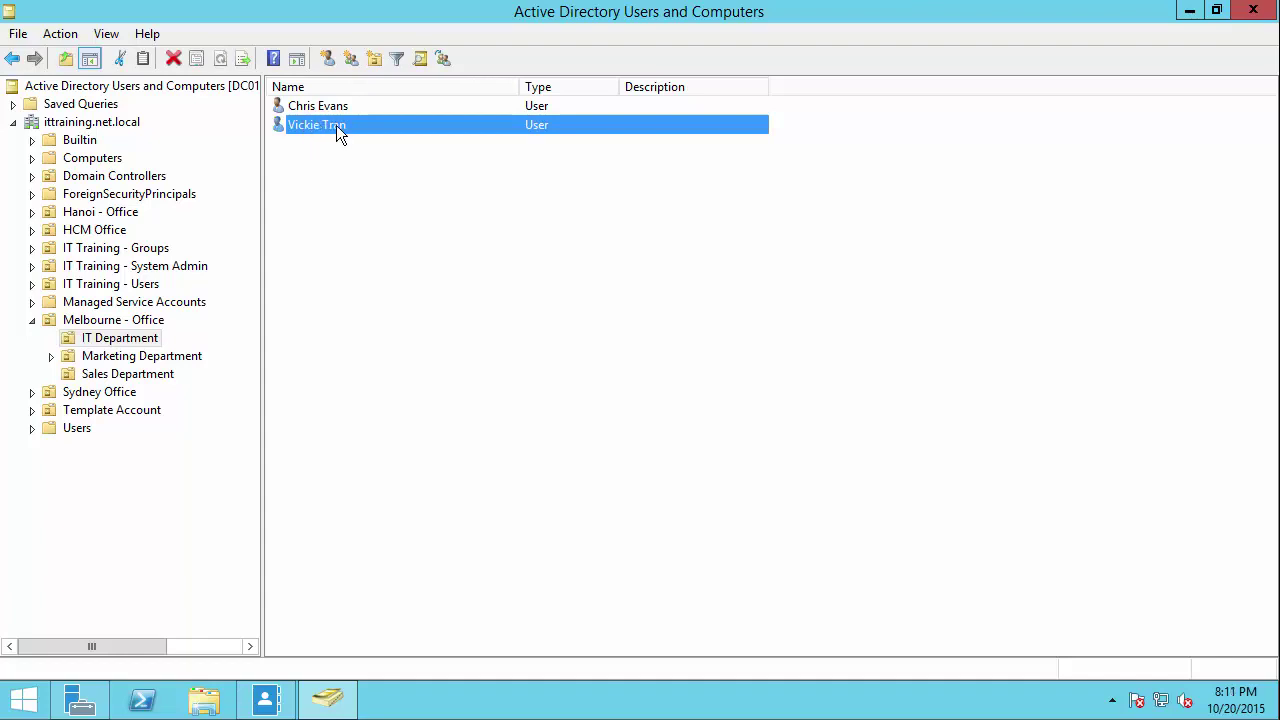
pyautogui.click(31, 392)
pyautogui.click(113, 393)
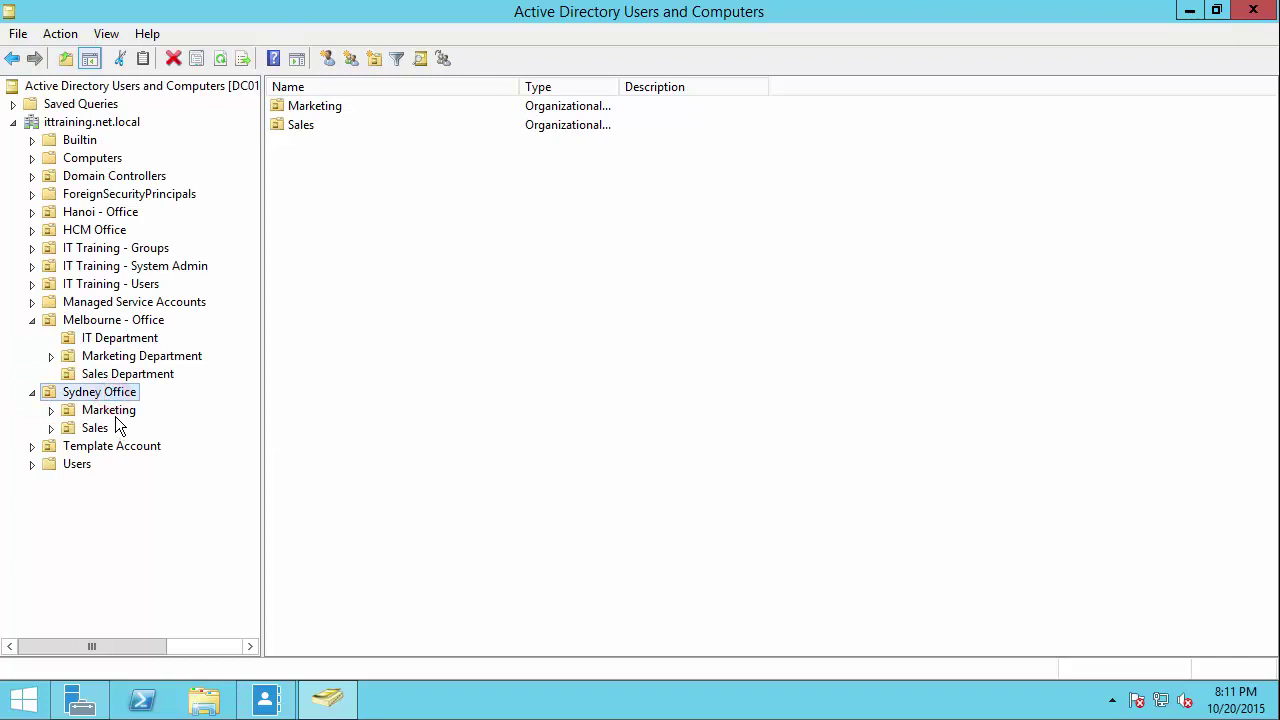
pyautogui.click(106, 412)
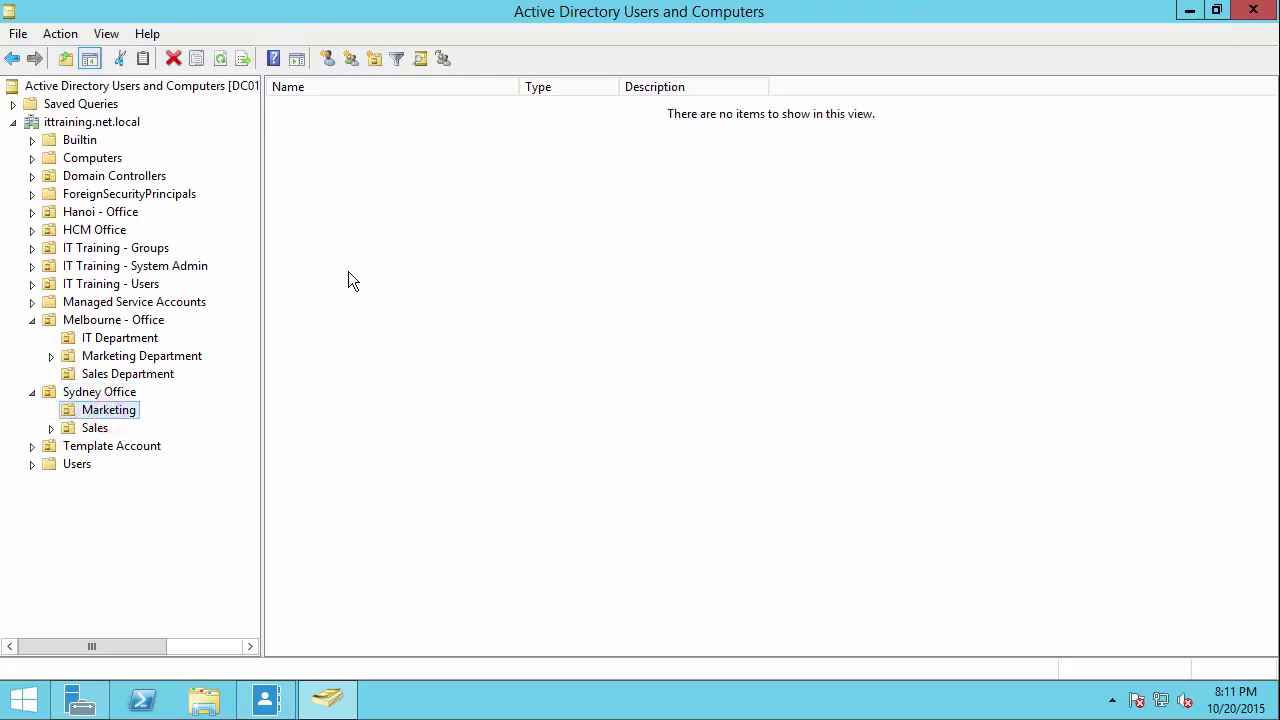
# Step: Drag the new user from IT Department onto Sydney Office and confirm the move
pyautogui.click(126, 341)
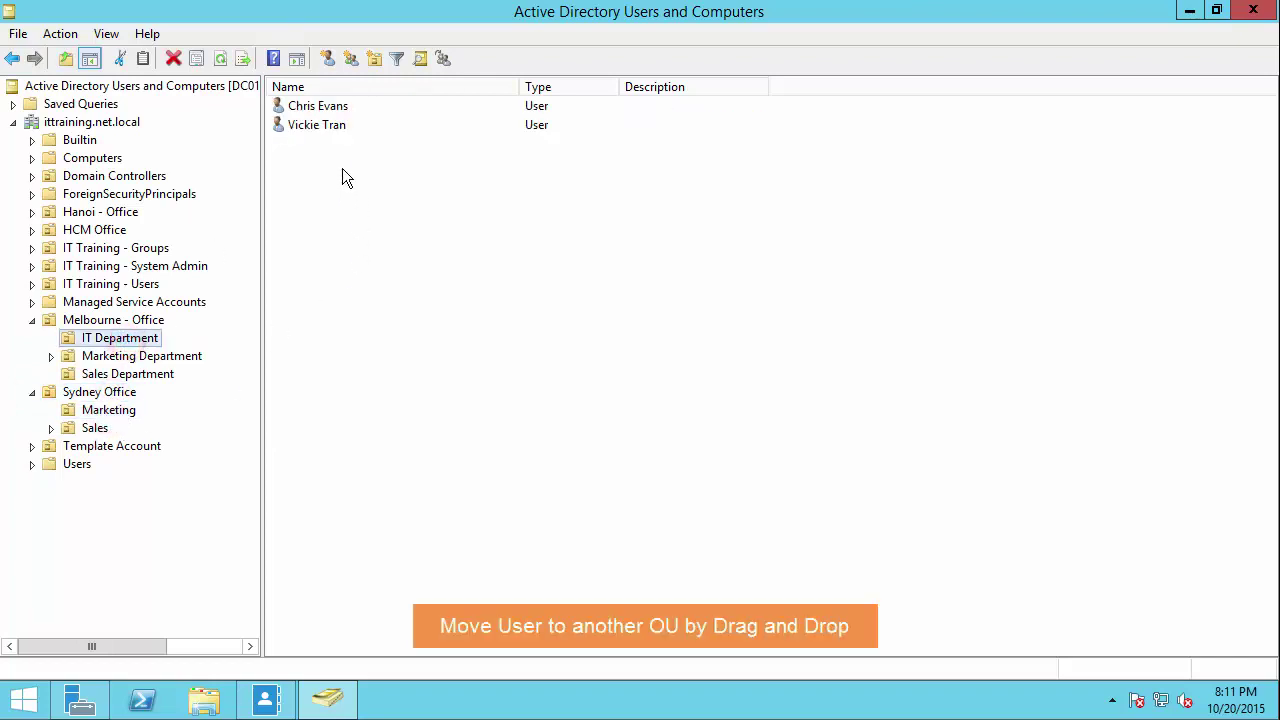
pyautogui.click(330, 129)
pyautogui.moveTo(337, 133); pyautogui.dragTo(131, 414)
pyautogui.click(563, 400)
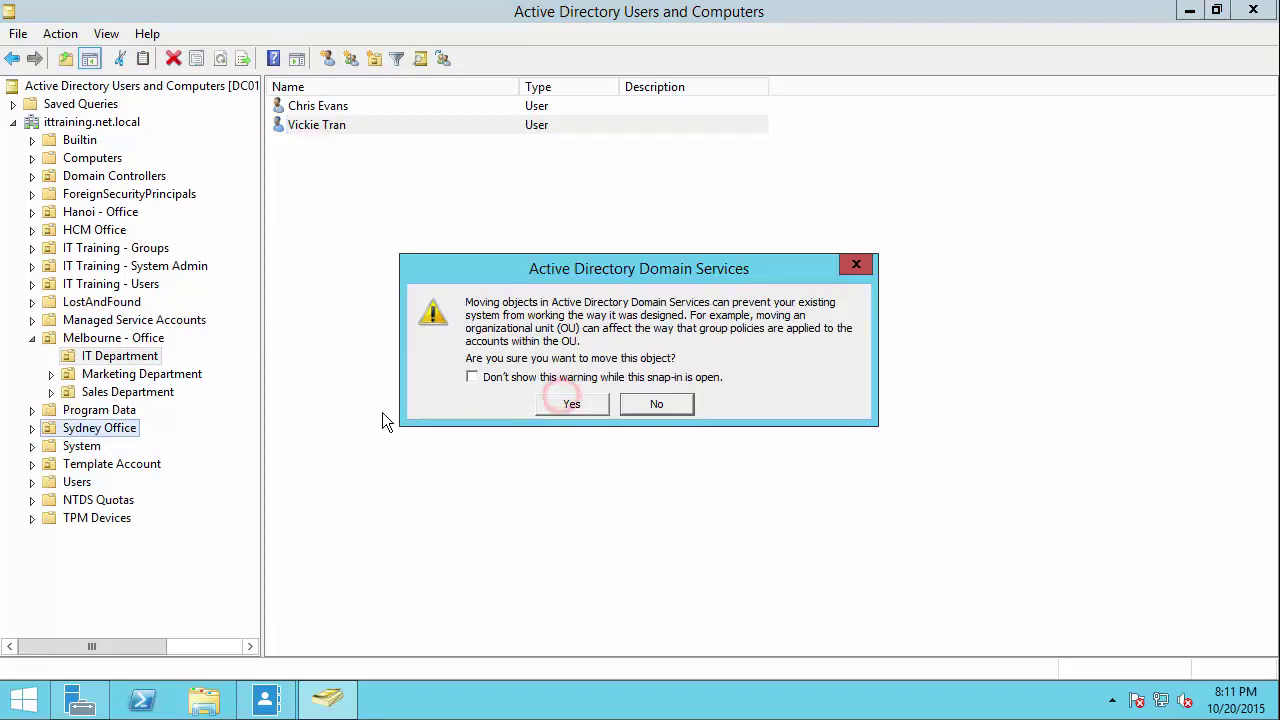
pyautogui.click(560, 380)
pyautogui.click(589, 405)
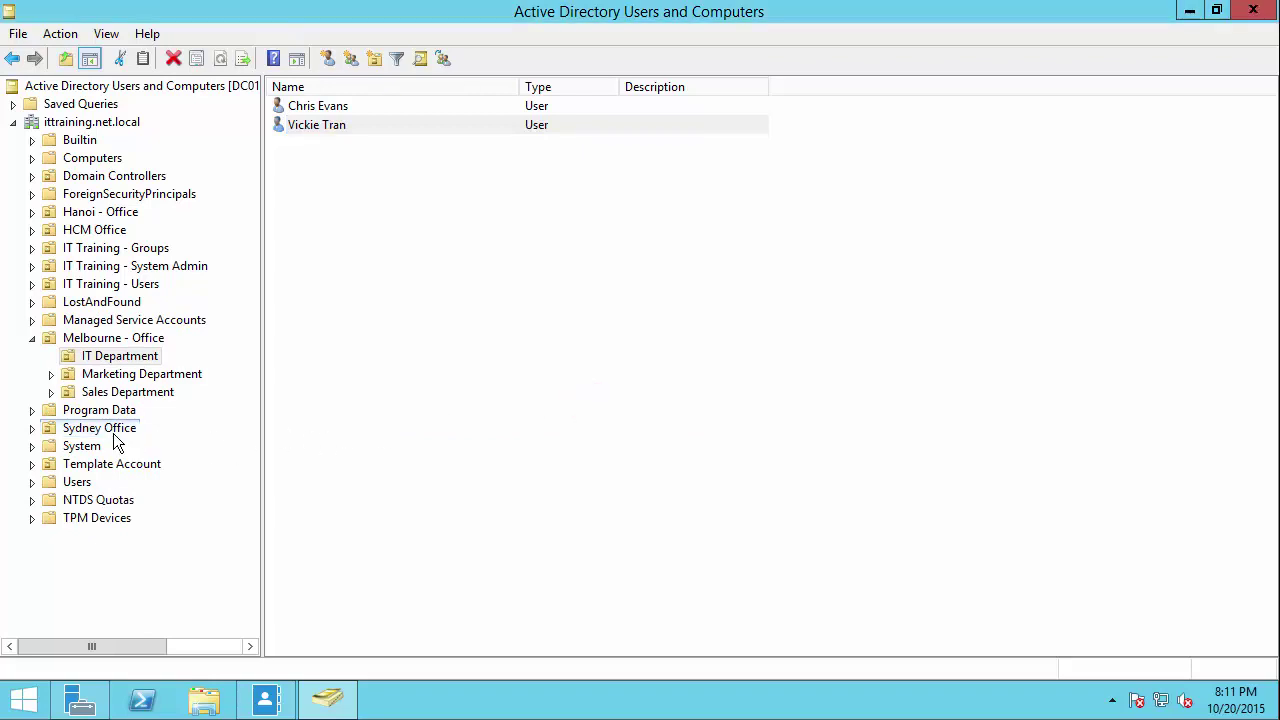
# Step: Drag the user from Sydney Office into its Marketing OU and check it is listed there
pyautogui.doubleClick(47, 429)
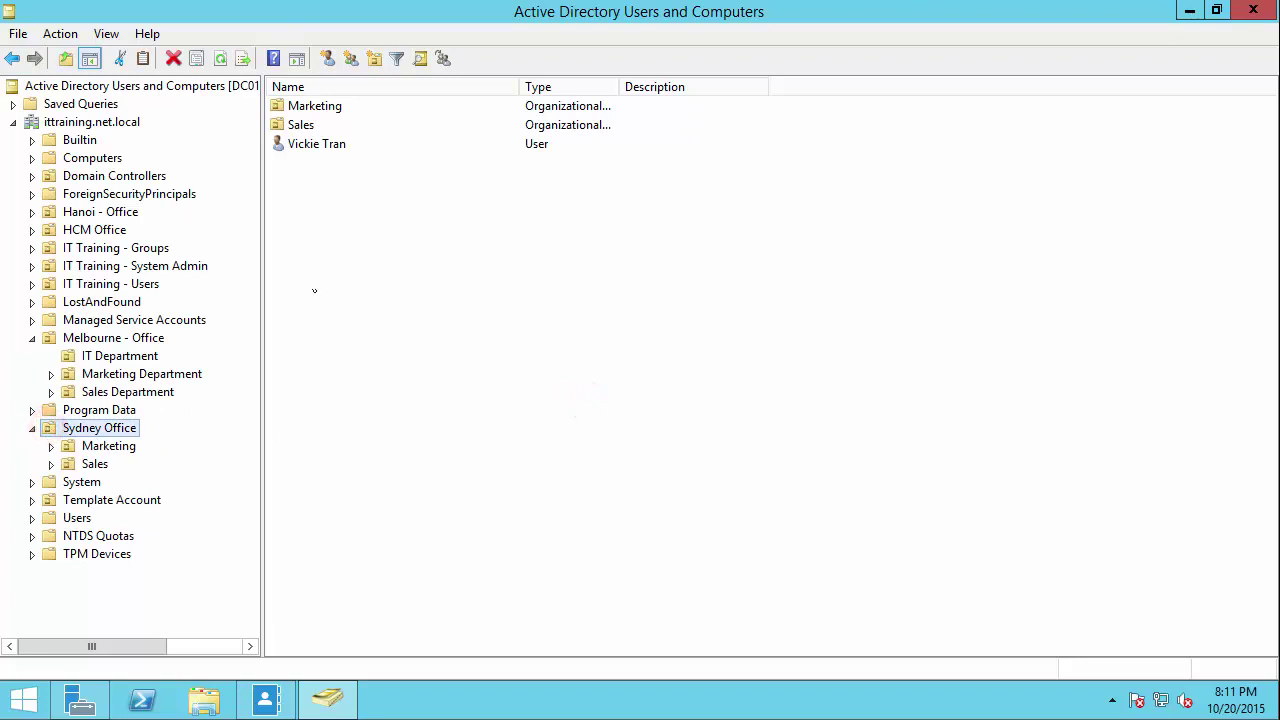
pyautogui.click(329, 147)
pyautogui.moveTo(340, 146); pyautogui.dragTo(112, 446)
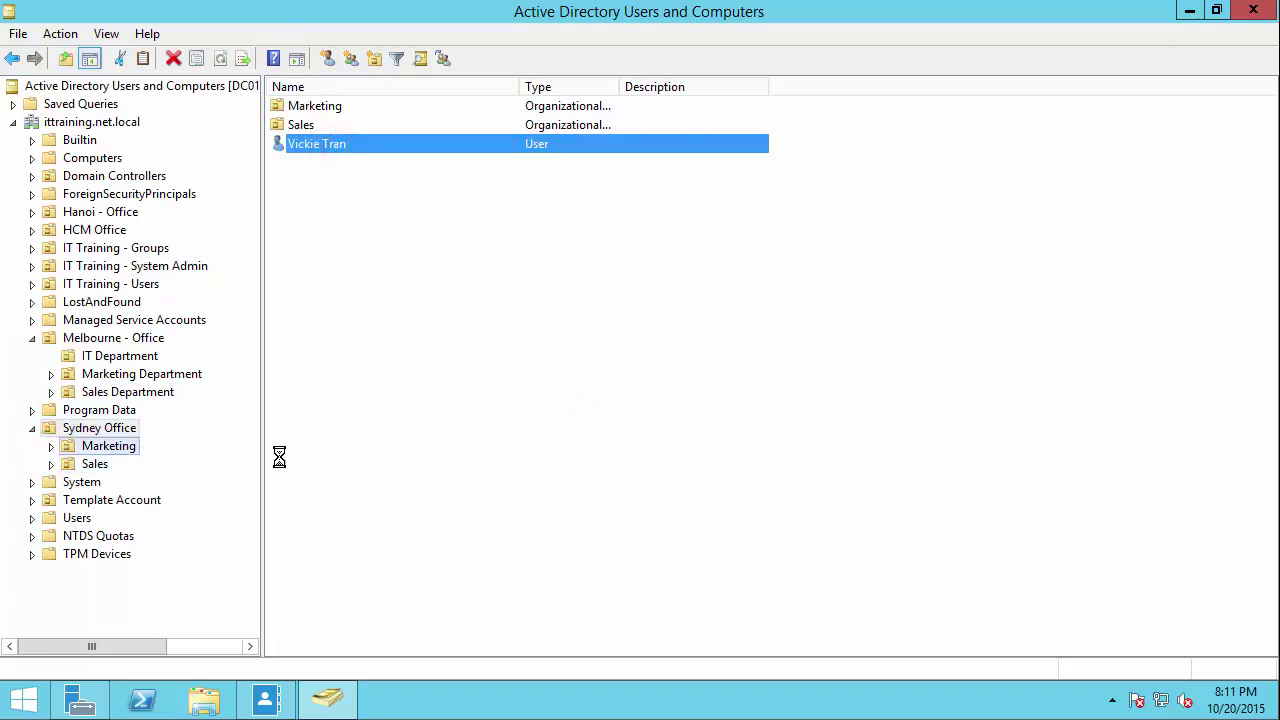
pyautogui.click(437, 391)
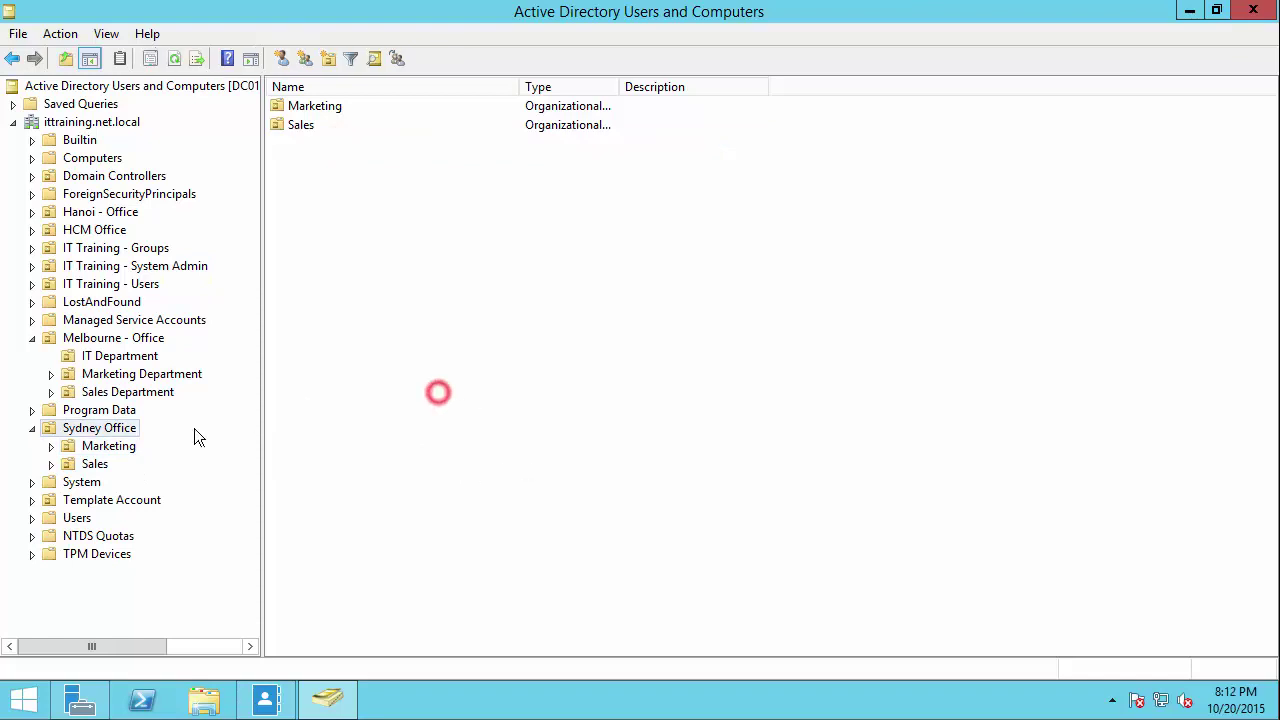
pyautogui.click(100, 450)
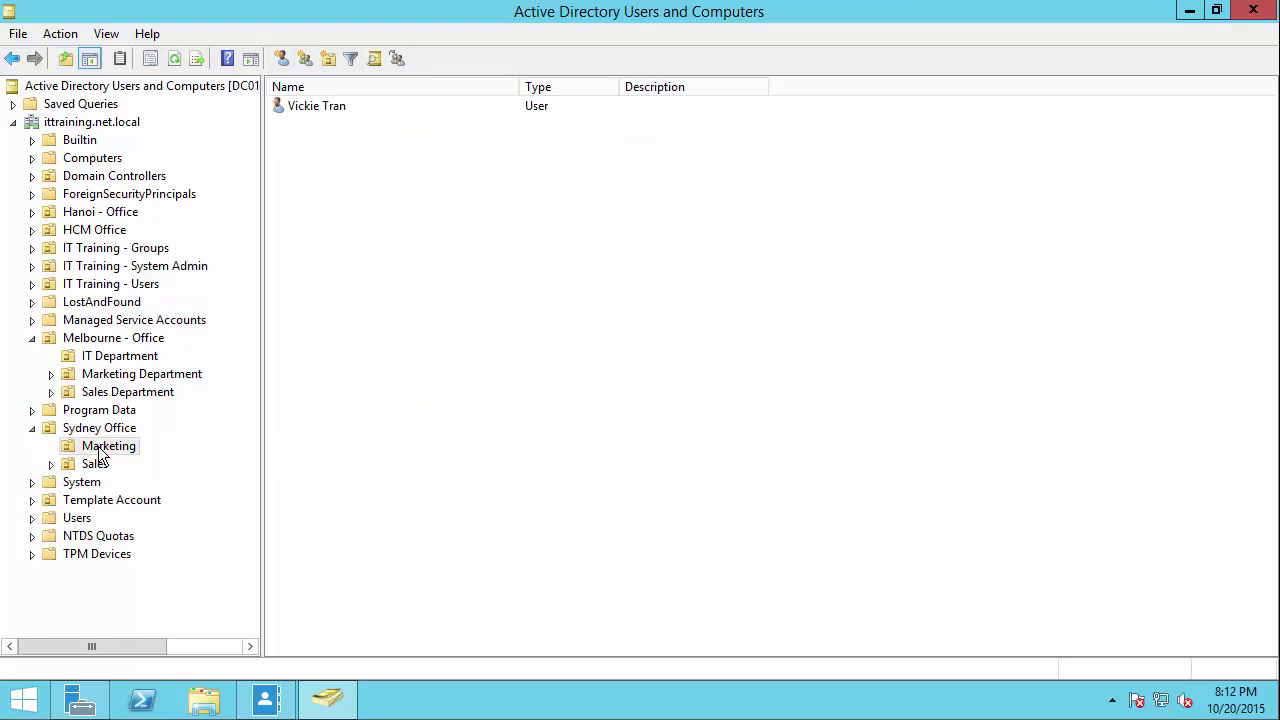
pyautogui.click(338, 110)
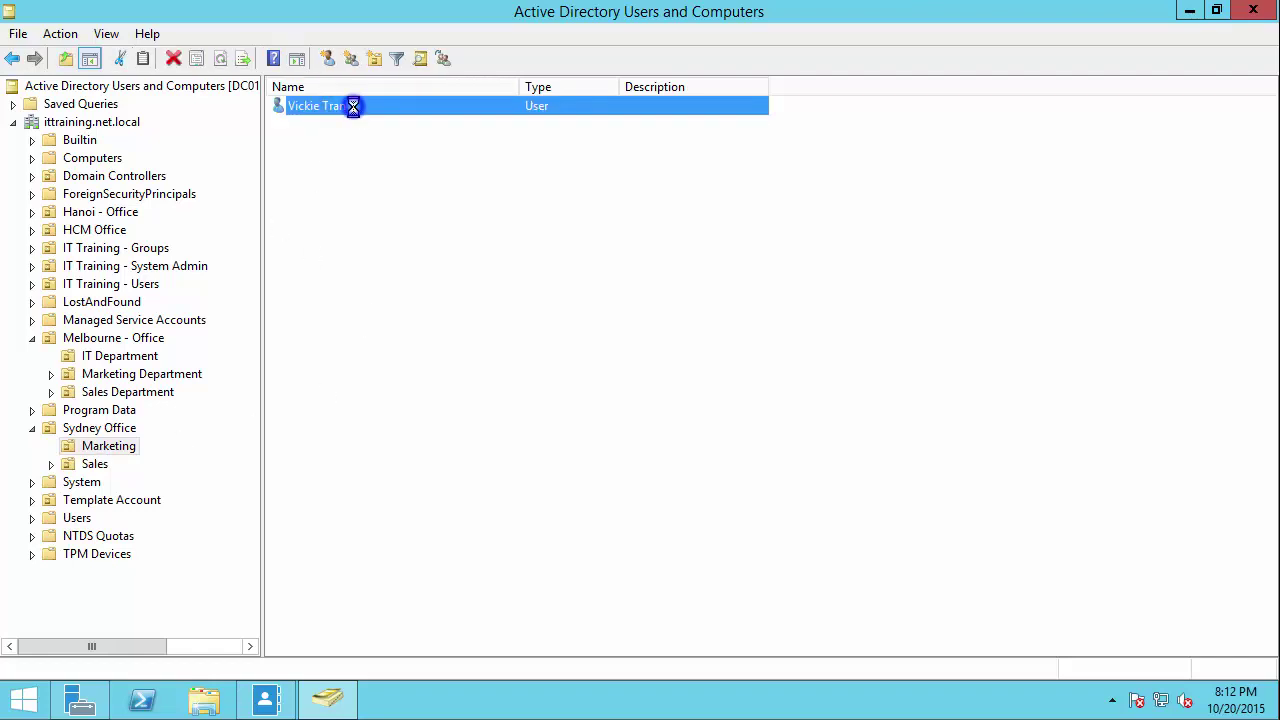
# Step: Use Move to send the user to Melbourne - Office > IT Department, then confirm it shows two users
pyautogui.rightClick(355, 110)
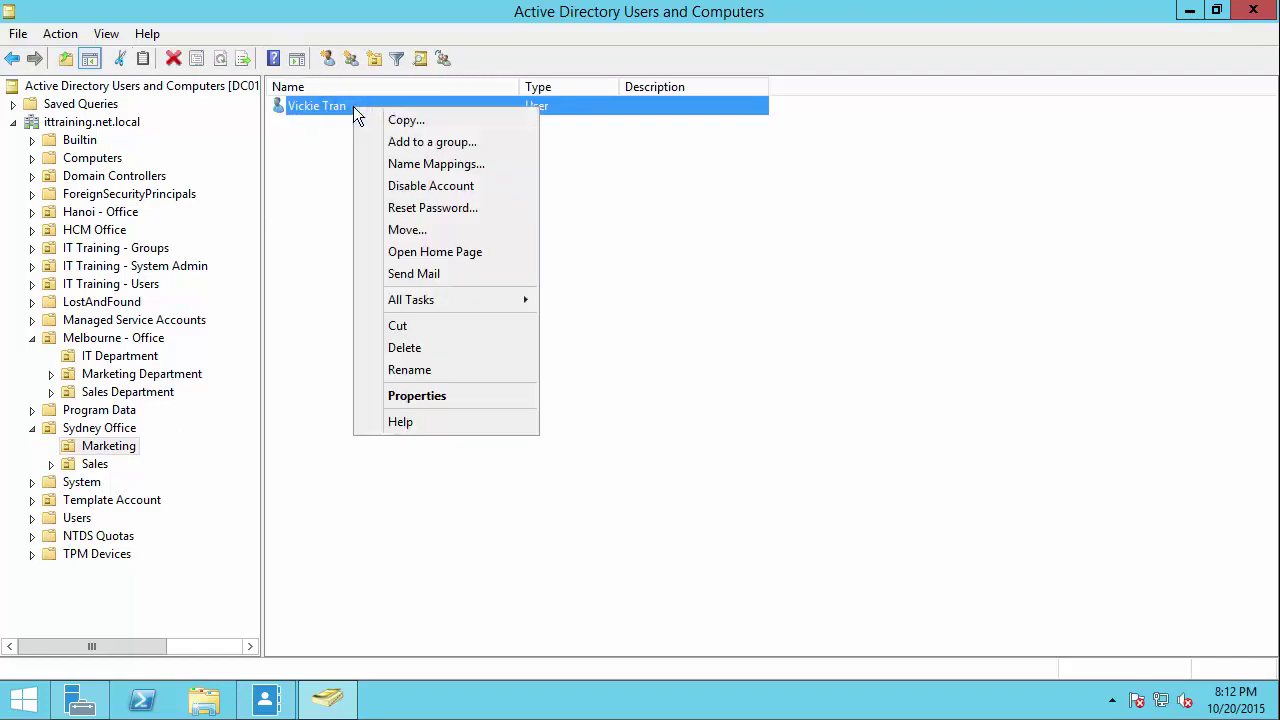
pyautogui.click(413, 228)
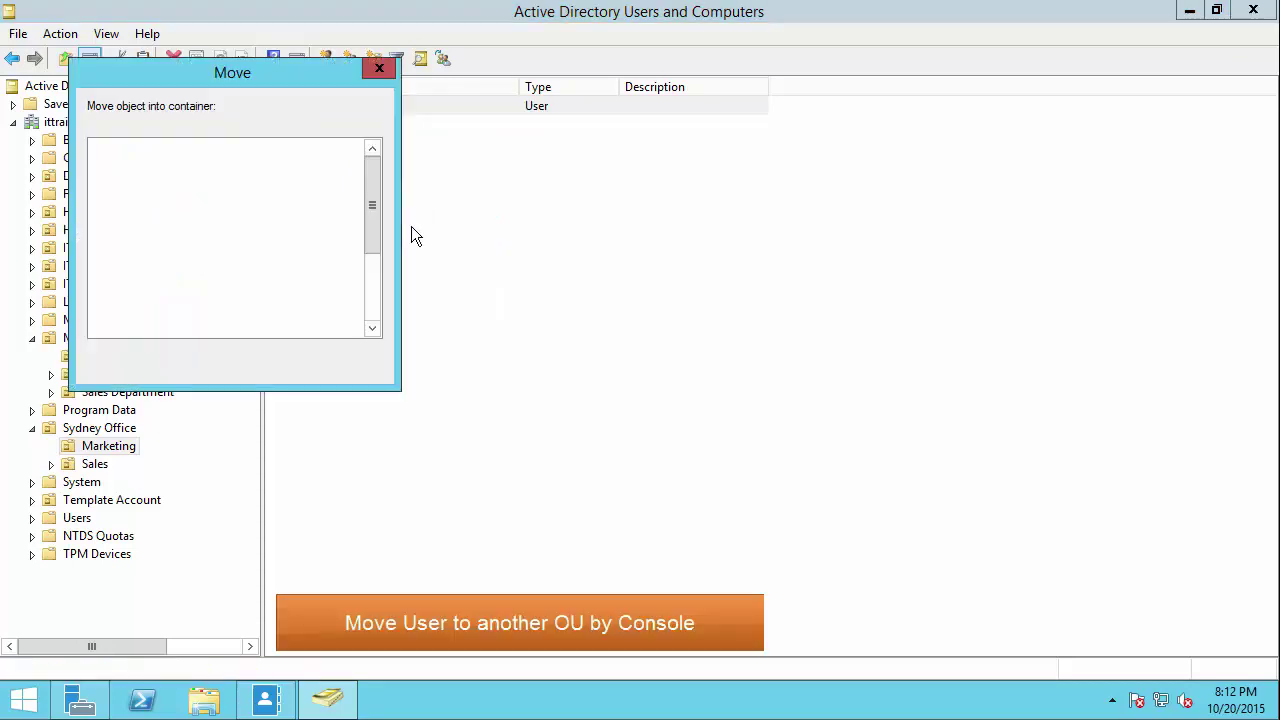
pyautogui.moveTo(372, 202); pyautogui.dragTo(378, 254)
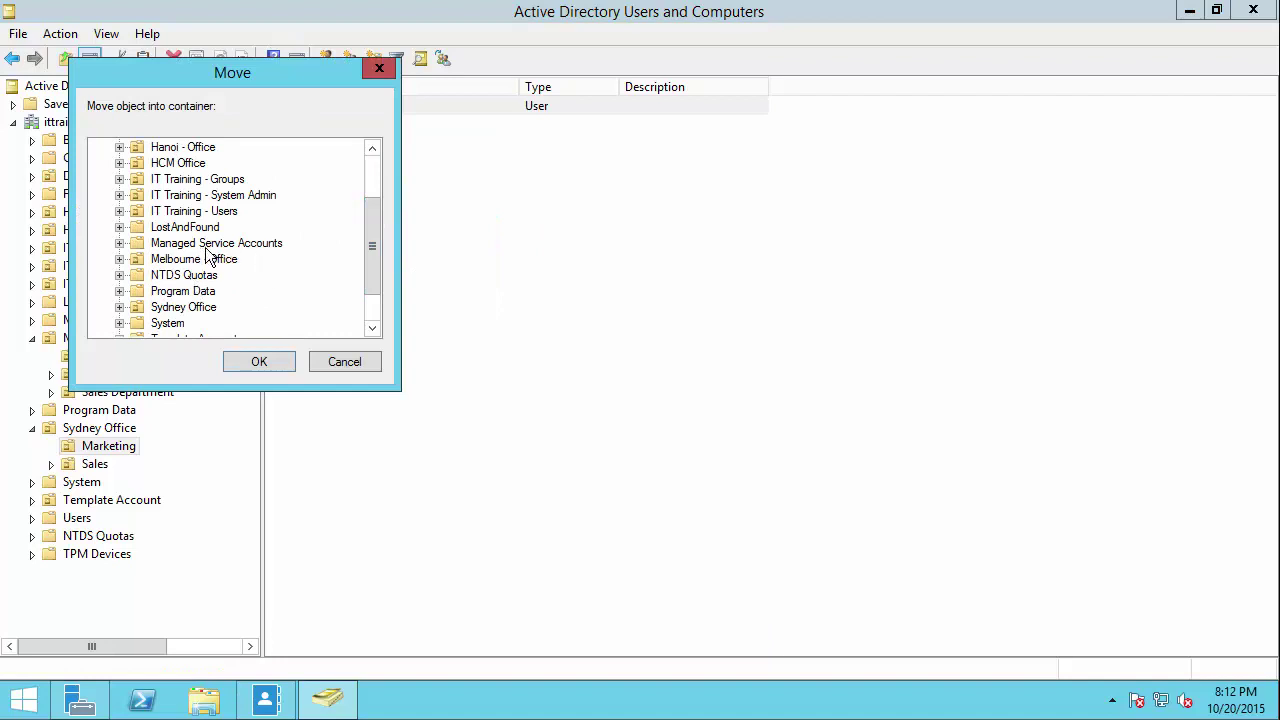
pyautogui.moveTo(372, 244); pyautogui.dragTo(380, 276)
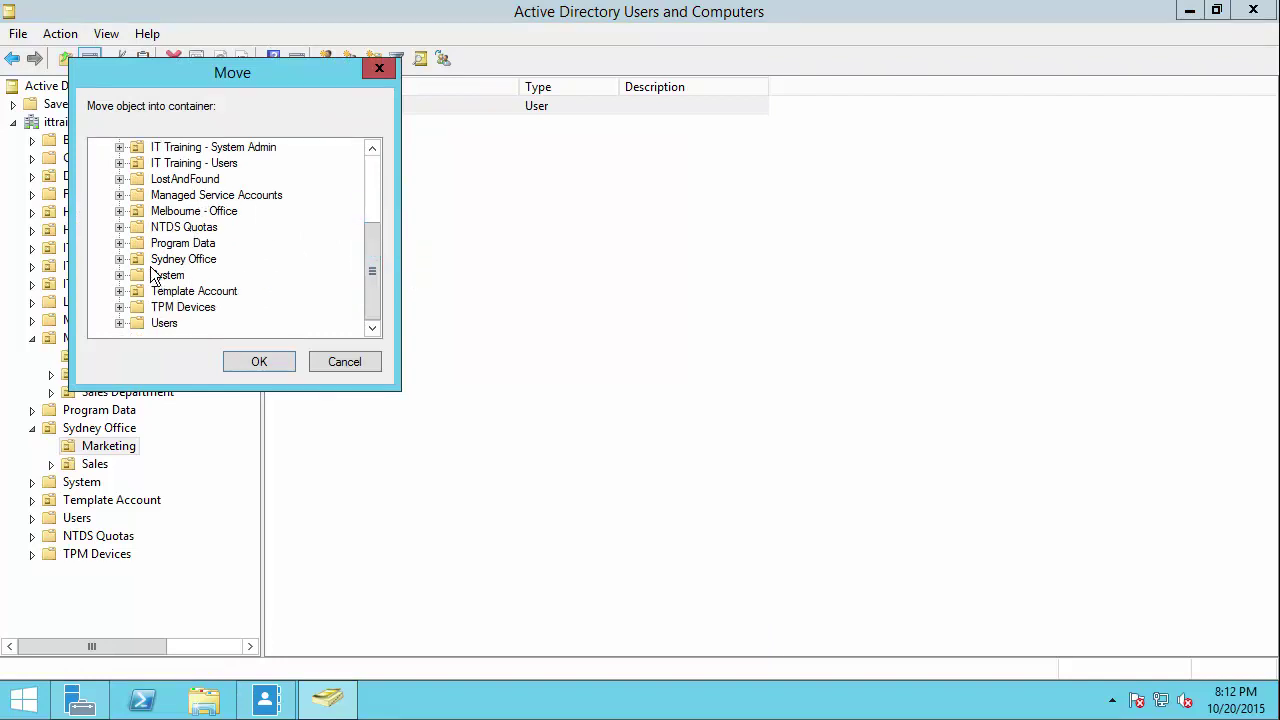
pyautogui.click(120, 211)
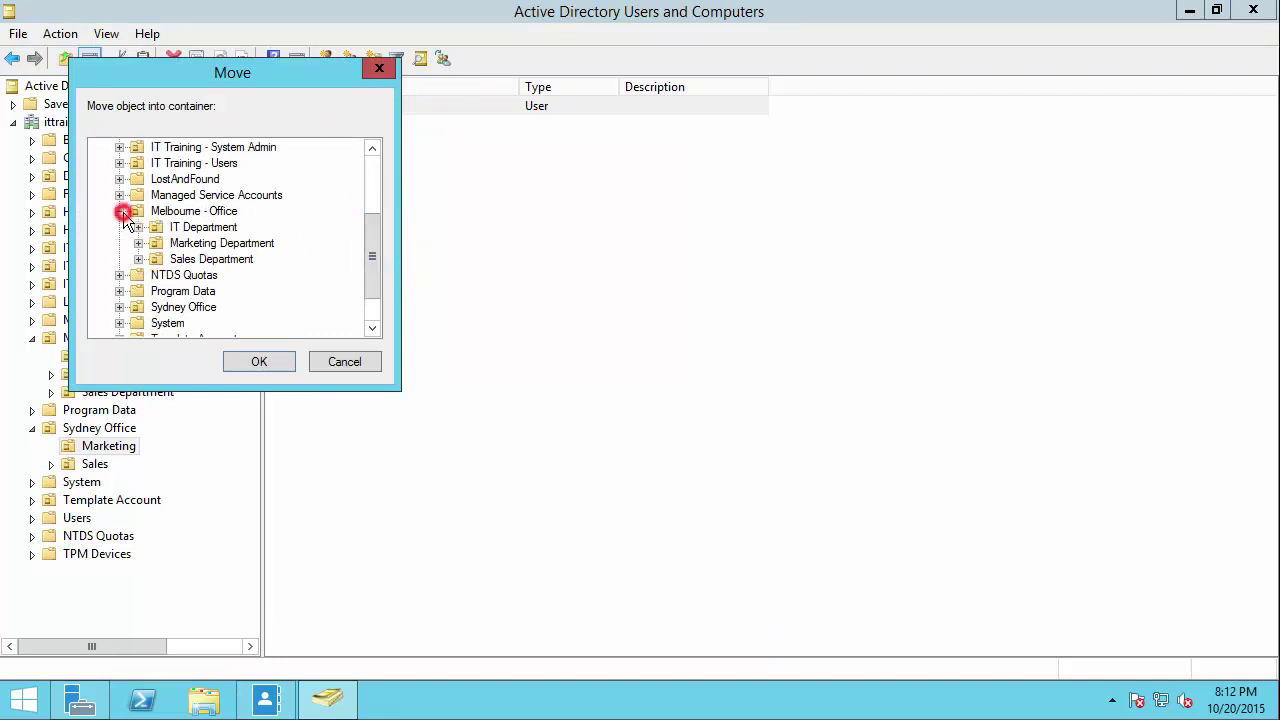
pyautogui.click(186, 227)
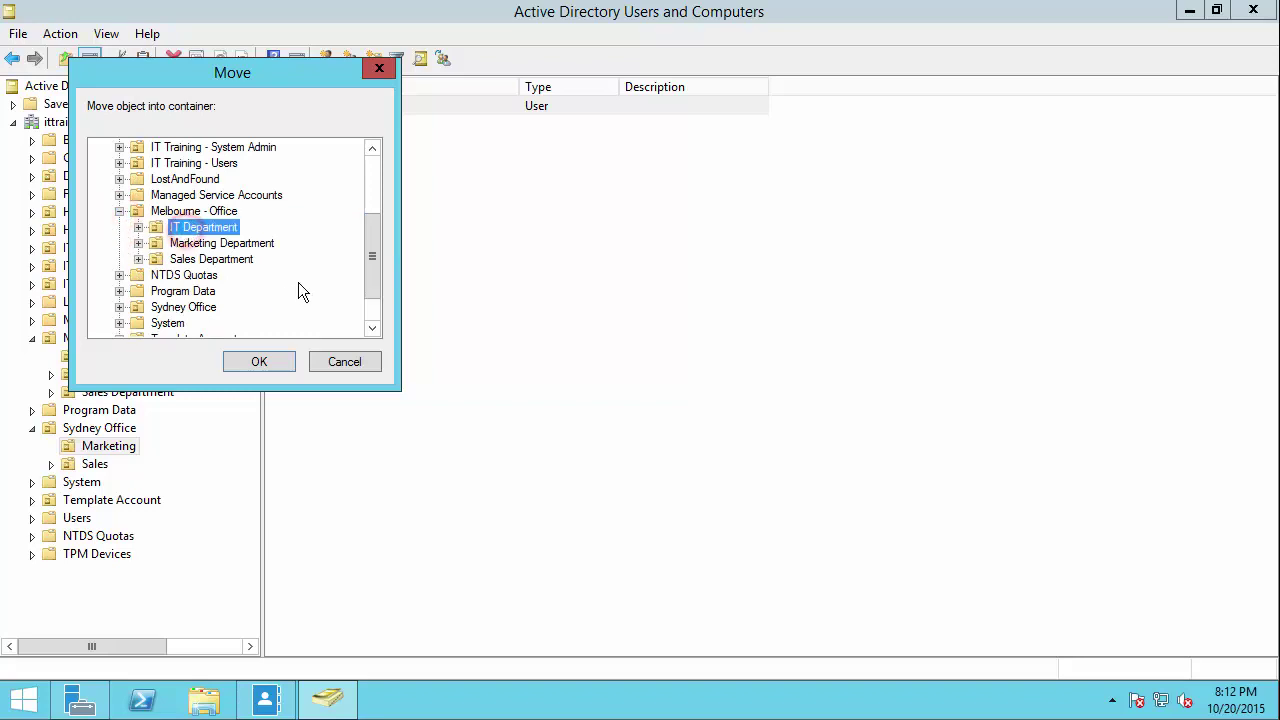
pyautogui.click(260, 362)
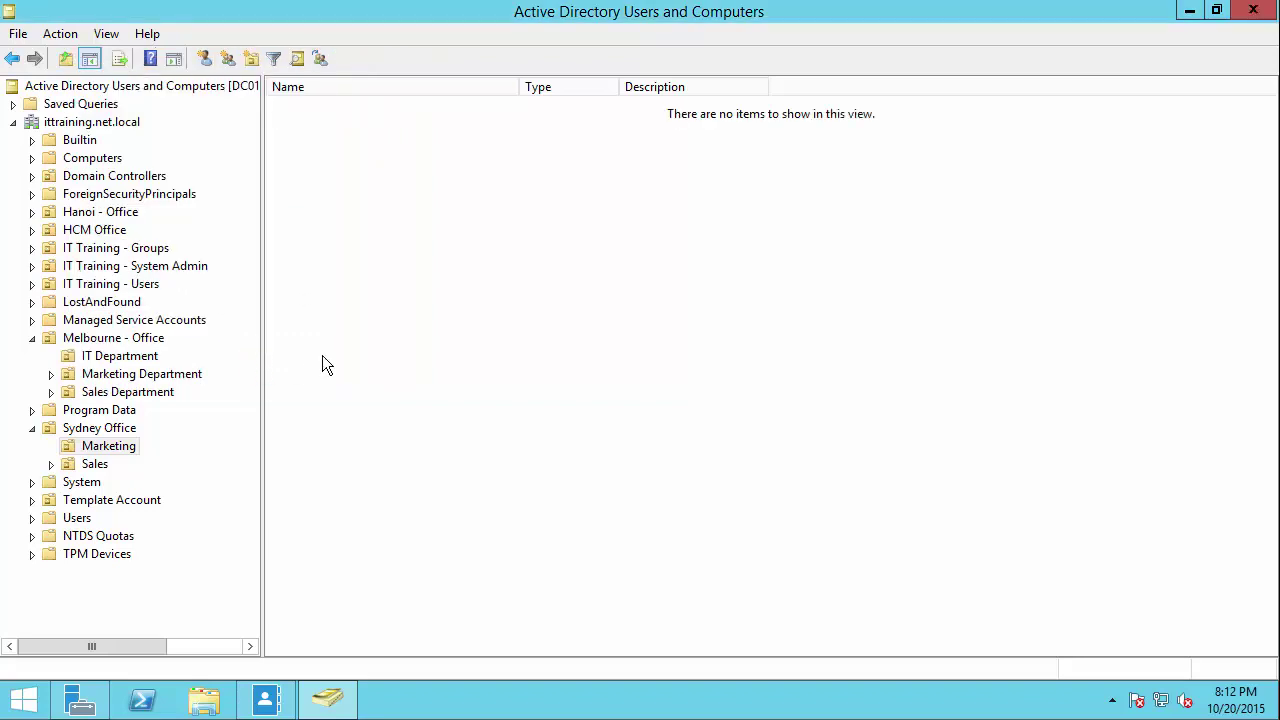
pyautogui.click(322, 356)
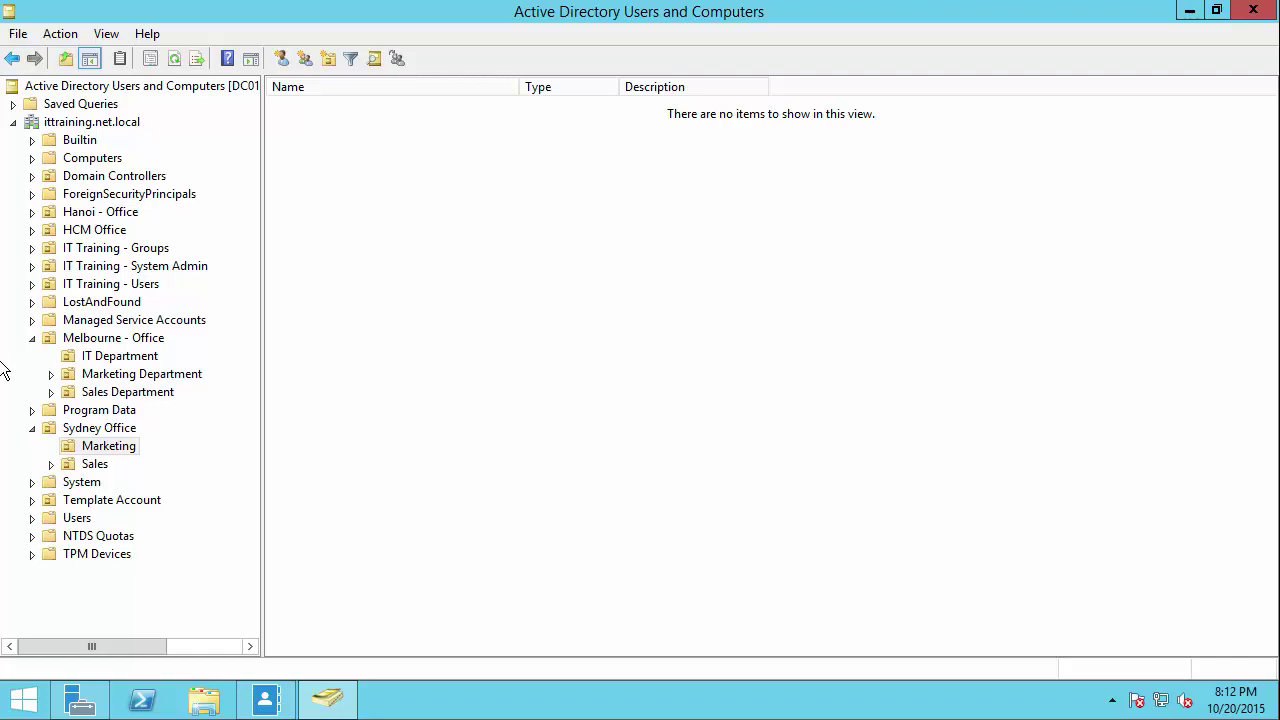
pyautogui.click(118, 357)
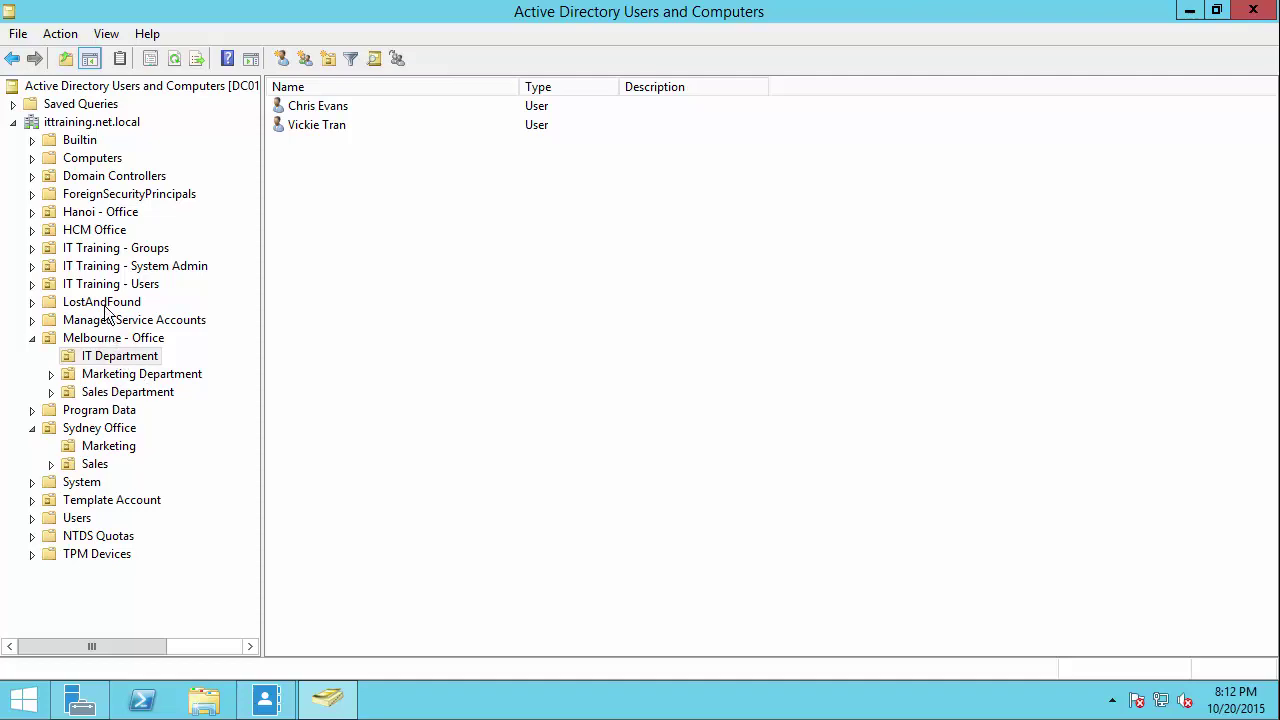
# Step: From Server Manager's Tools menu, launch Active Directory Module for Windows PowerShell and enlarge its window
pyautogui.moveTo(340, 708)
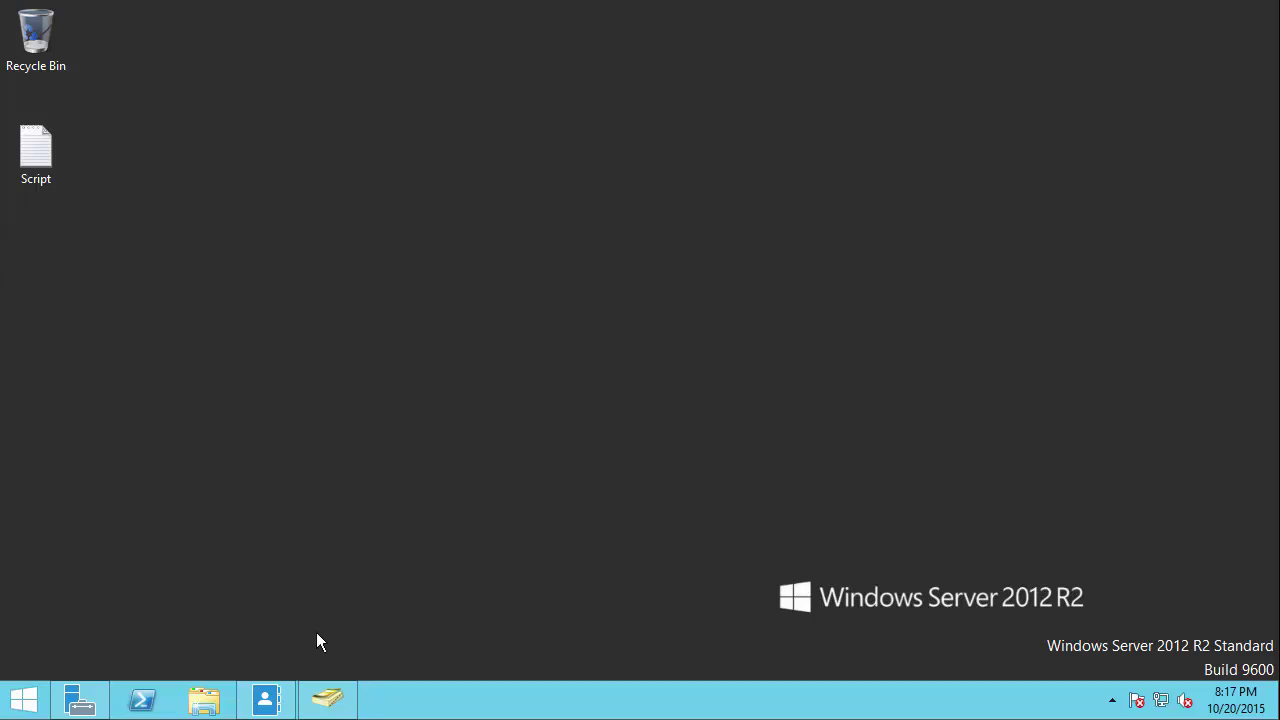
pyautogui.moveTo(328, 712)
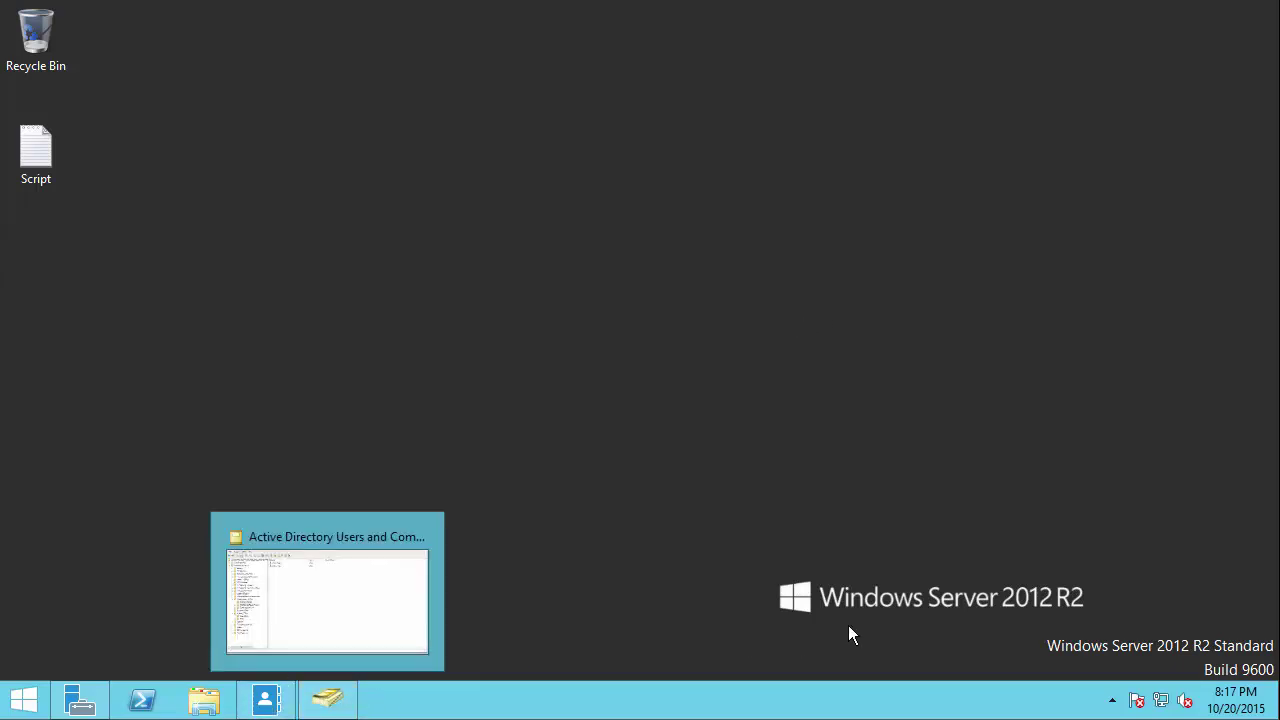
pyautogui.click(80, 703)
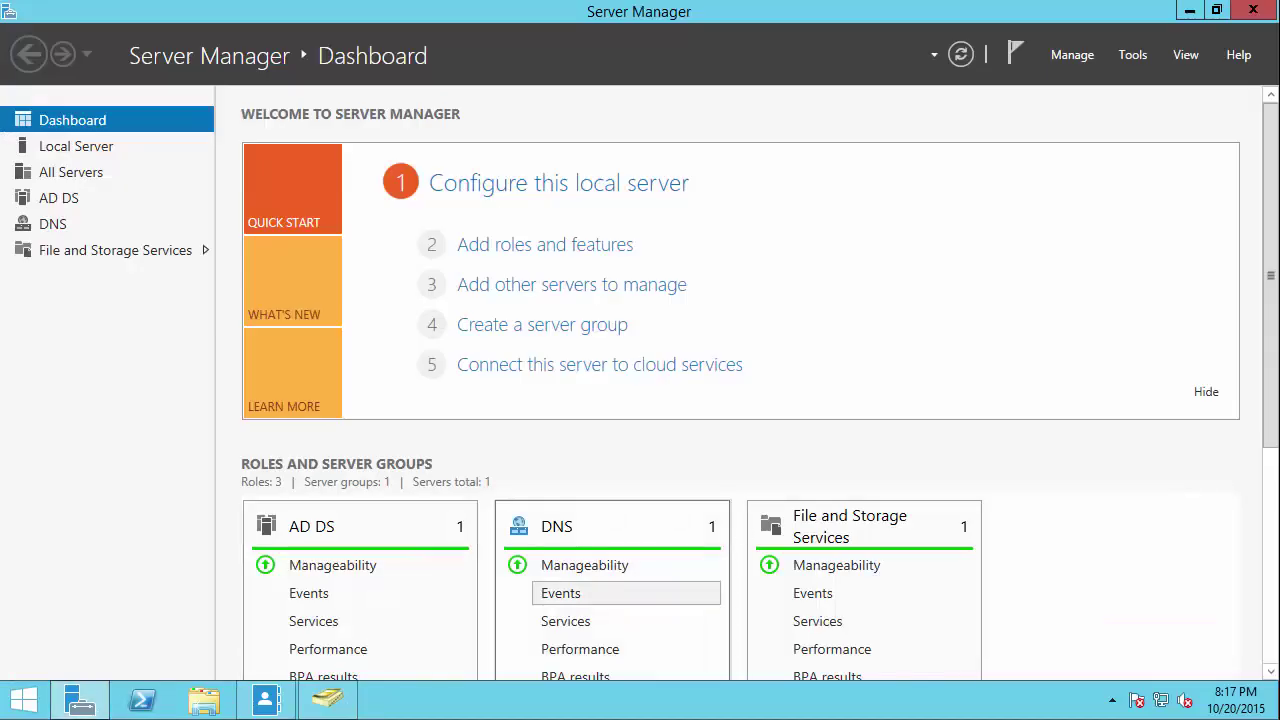
pyautogui.click(1133, 54)
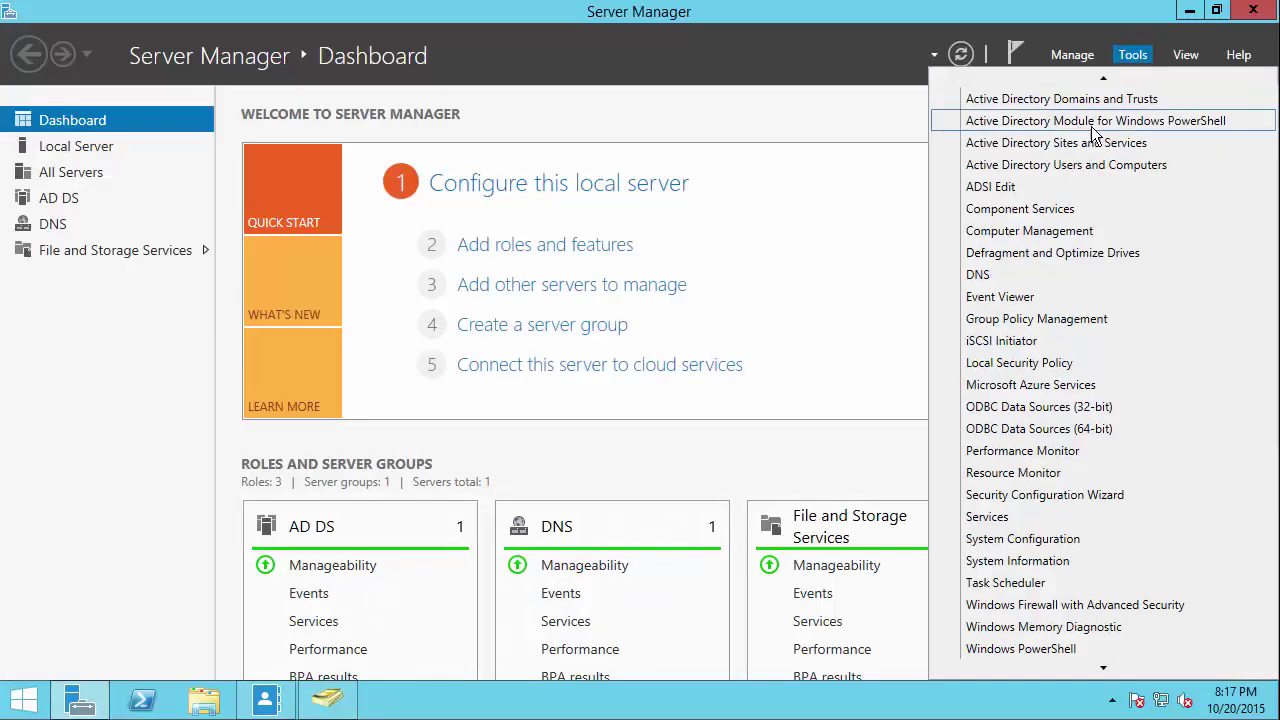
pyautogui.click(1088, 121)
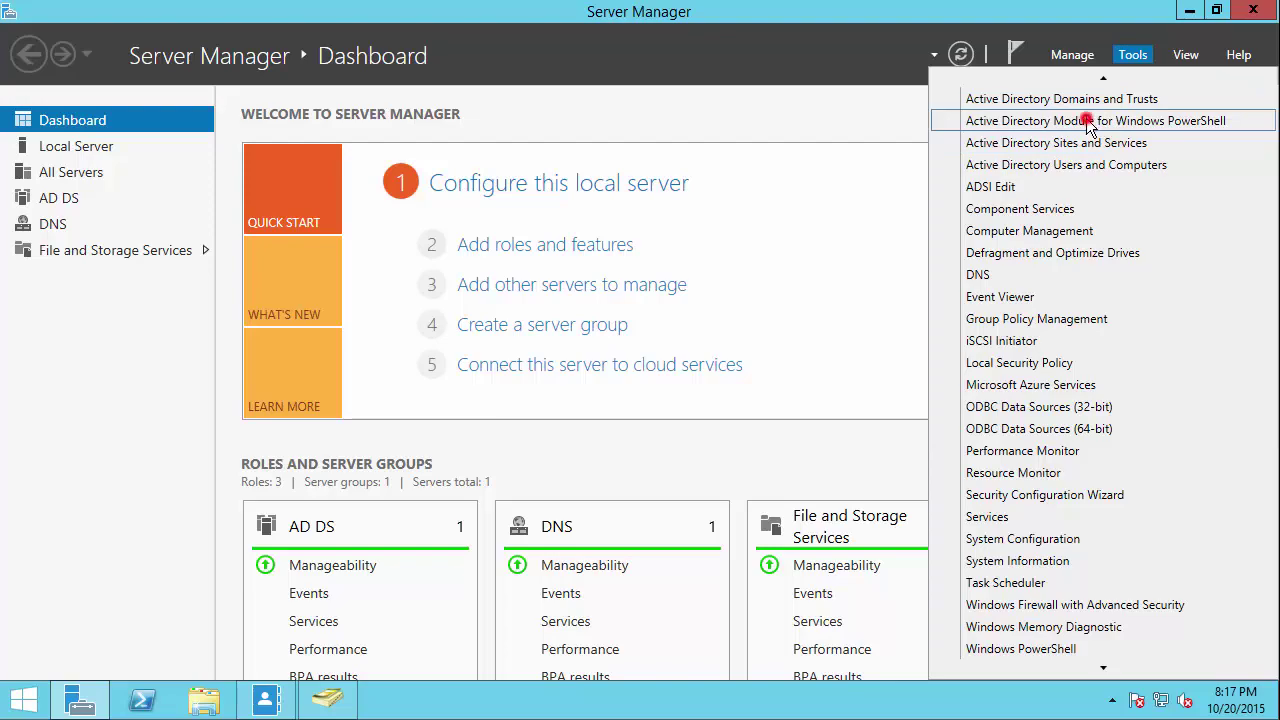
pyautogui.click(1189, 12)
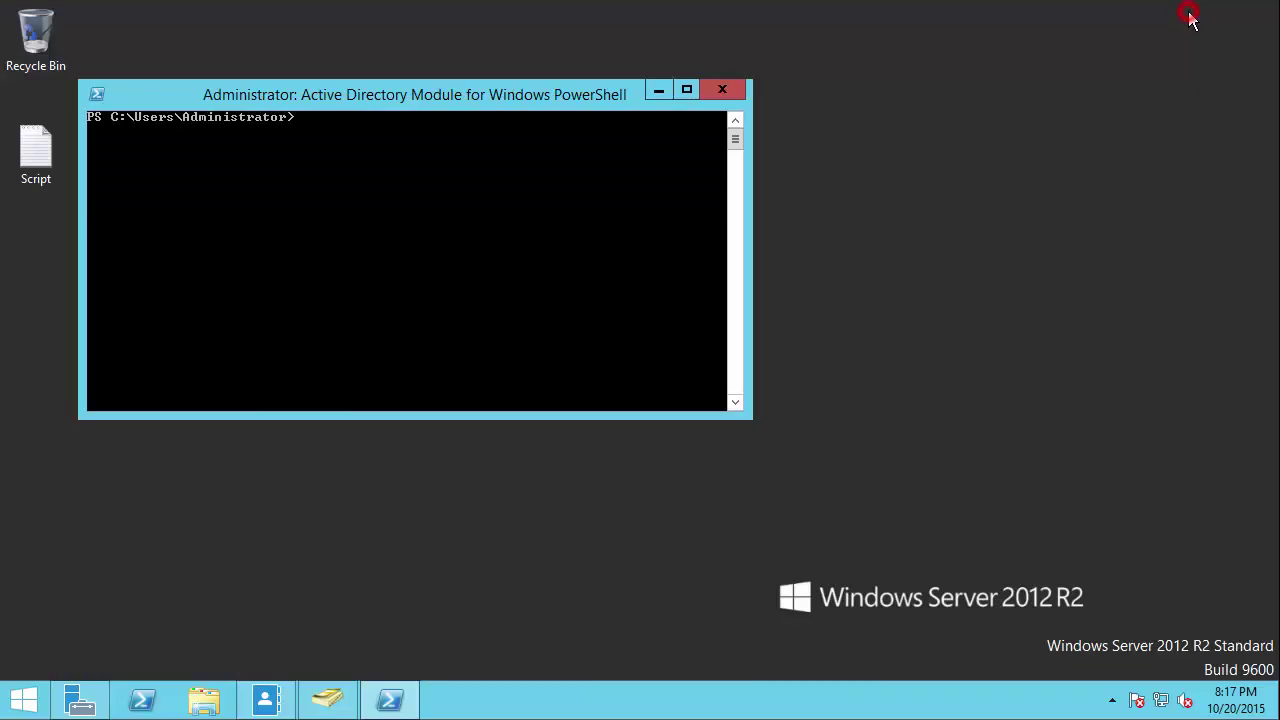
pyautogui.click(686, 90)
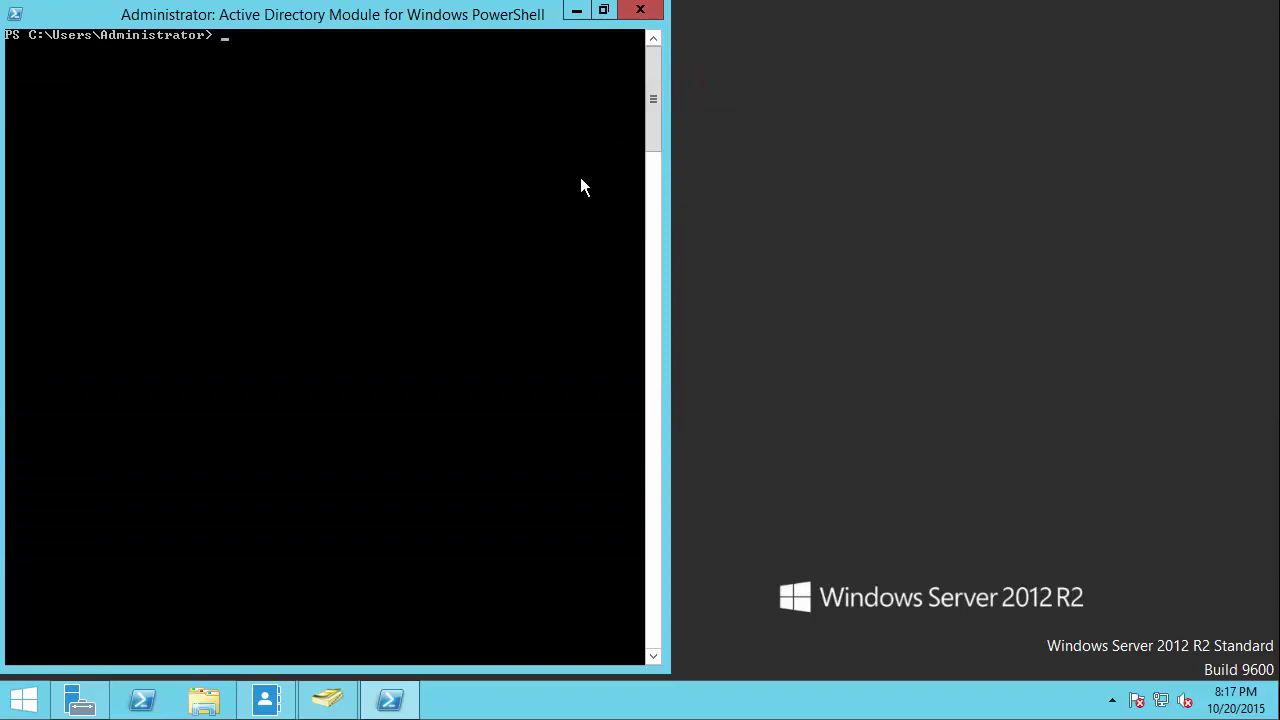
# Step: Run Get-ADUser -Filter * and scroll through the full details of every domain user
pyautogui.press('Return')
pyautogui.write('G')
pyautogui.press('BackSpace')
pyautogui.write('Get-AD')
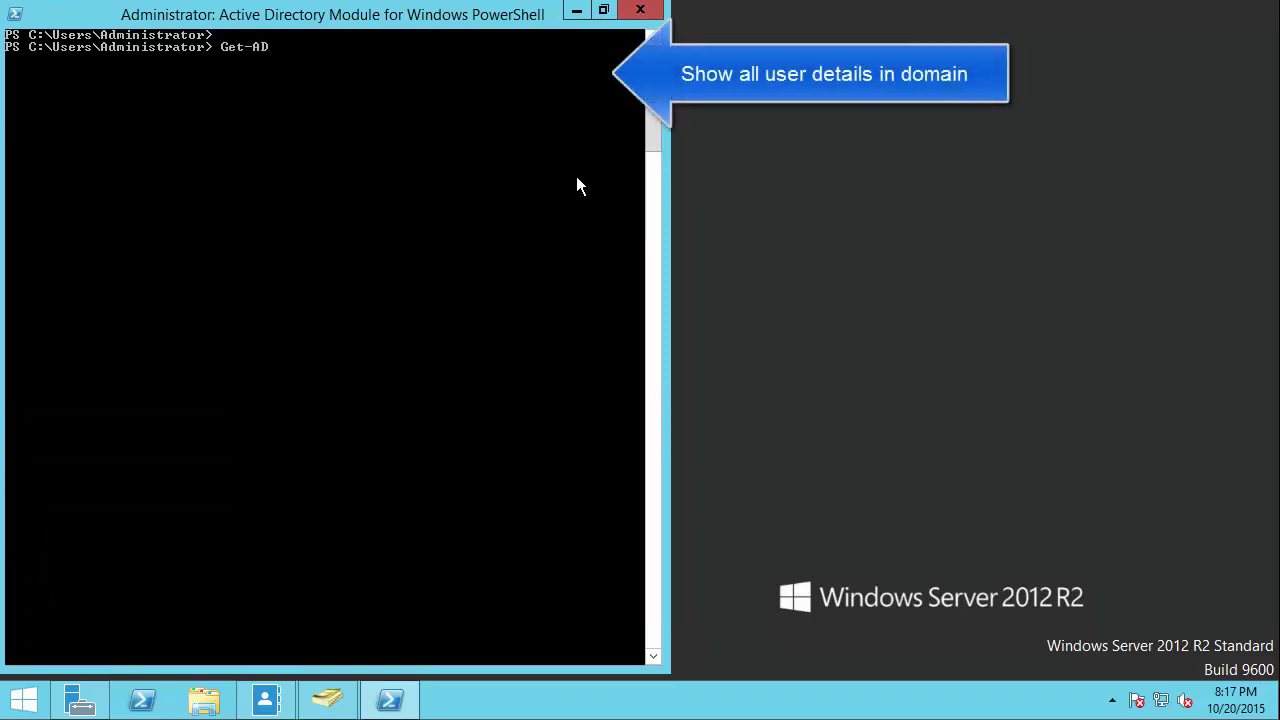
pyautogui.write('User -Filter * | F')
pyautogui.press('BackSpace')
pyautogui.press('BackSpace')
pyautogui.press('BackSpace')
pyautogui.press('BackSpace')
pyautogui.press('Return')
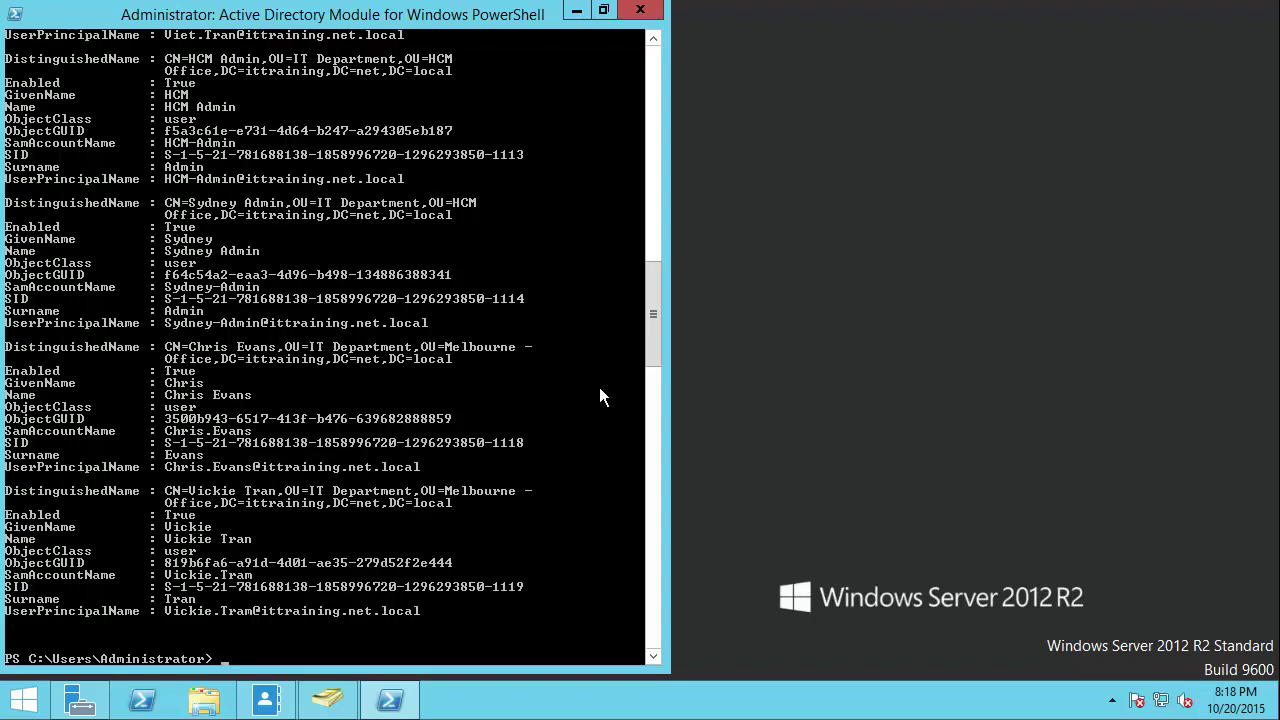
pyautogui.moveTo(651, 335); pyautogui.dragTo(645, 186)
pyautogui.moveTo(657, 238); pyautogui.dragTo(668, 376)
pyautogui.press('Return')
pyautogui.press('Return')
# Step: Run Get-ADUser -Filter * | FL Name to show only the user names
pyautogui.write('Get-ADUser -Filter * ')
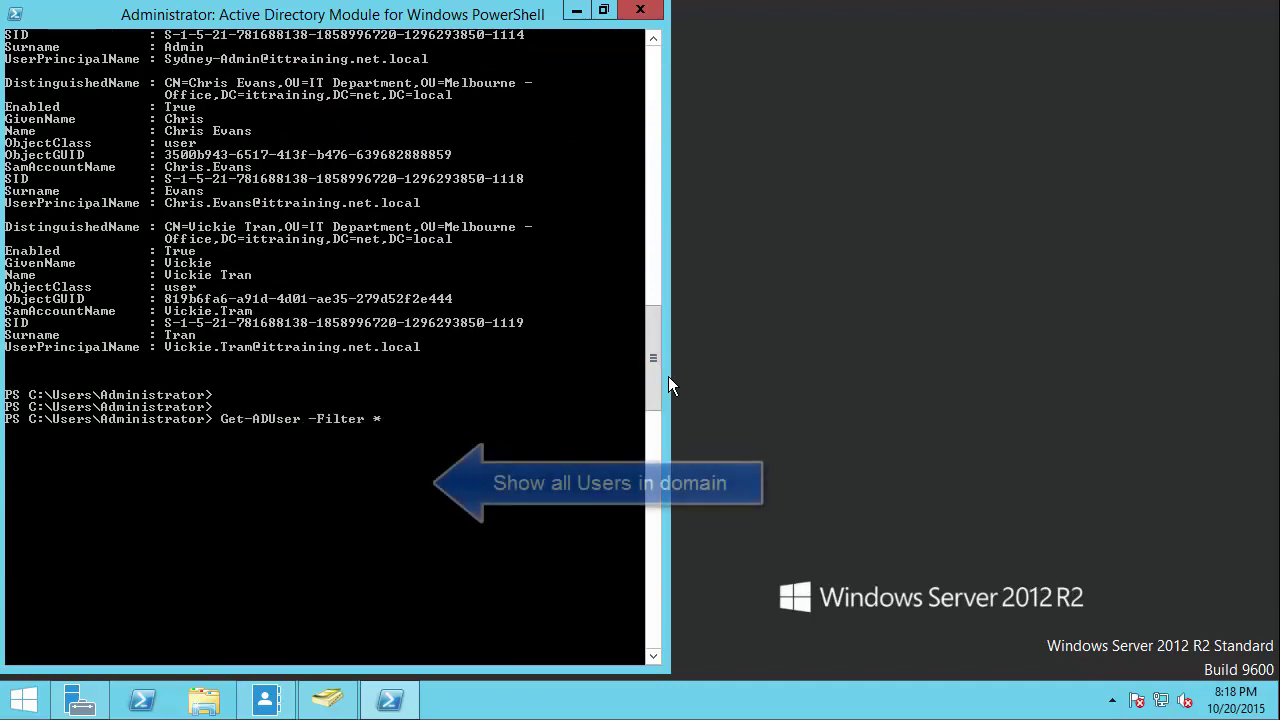
pyautogui.write(' | FL Name')
pyautogui.press('Return')
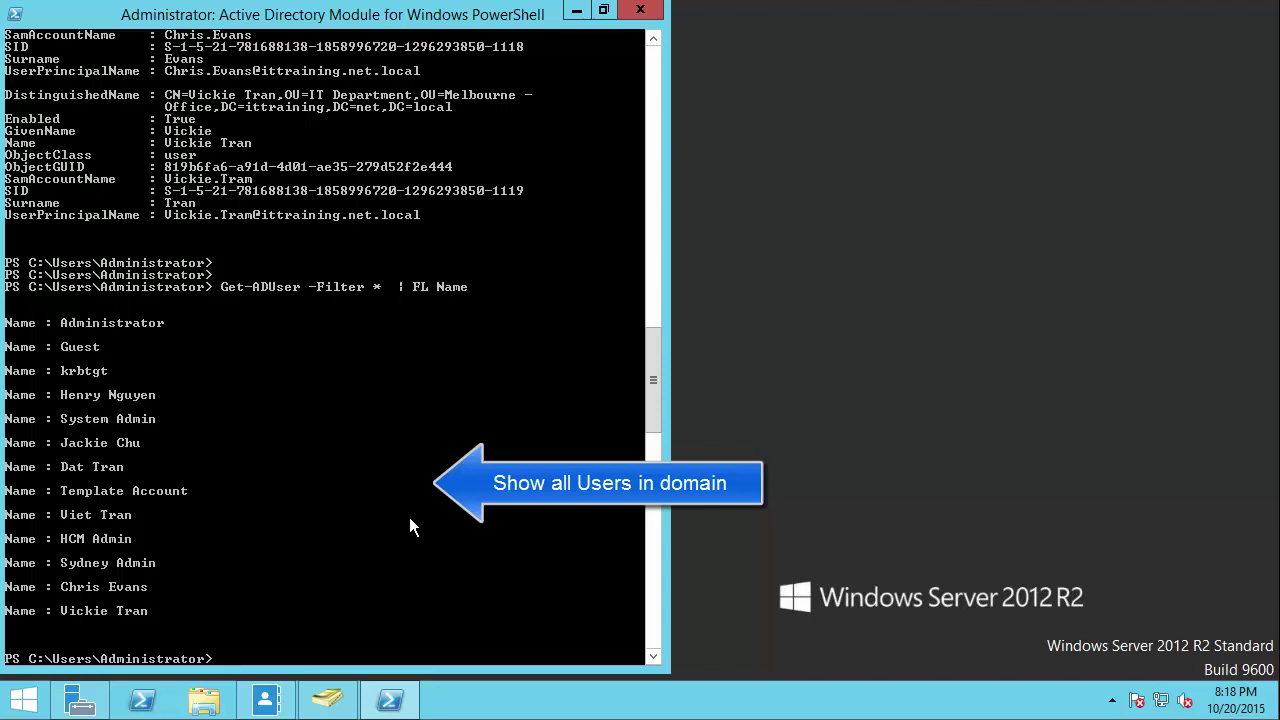
pyautogui.press('Return')
pyautogui.press('Return')
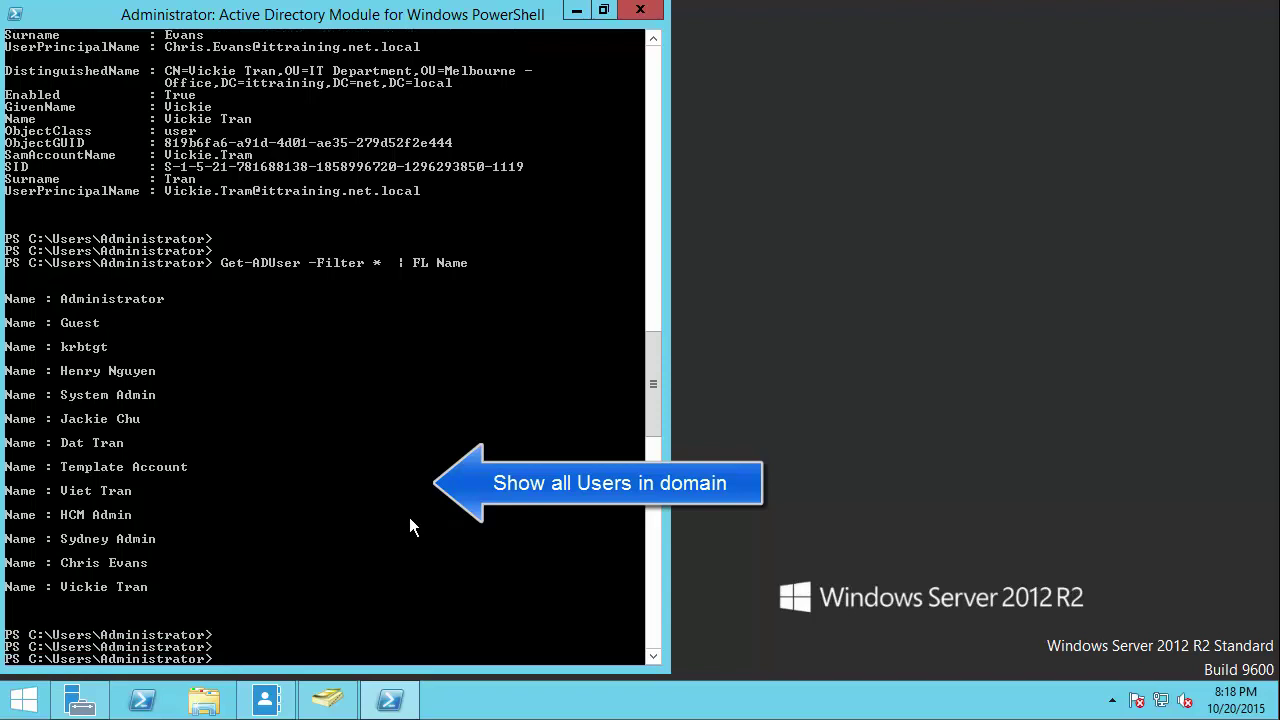
# Step: Begin typing the $logonDate = (Get-Date...) variable assignment
pyautogui.write('$')
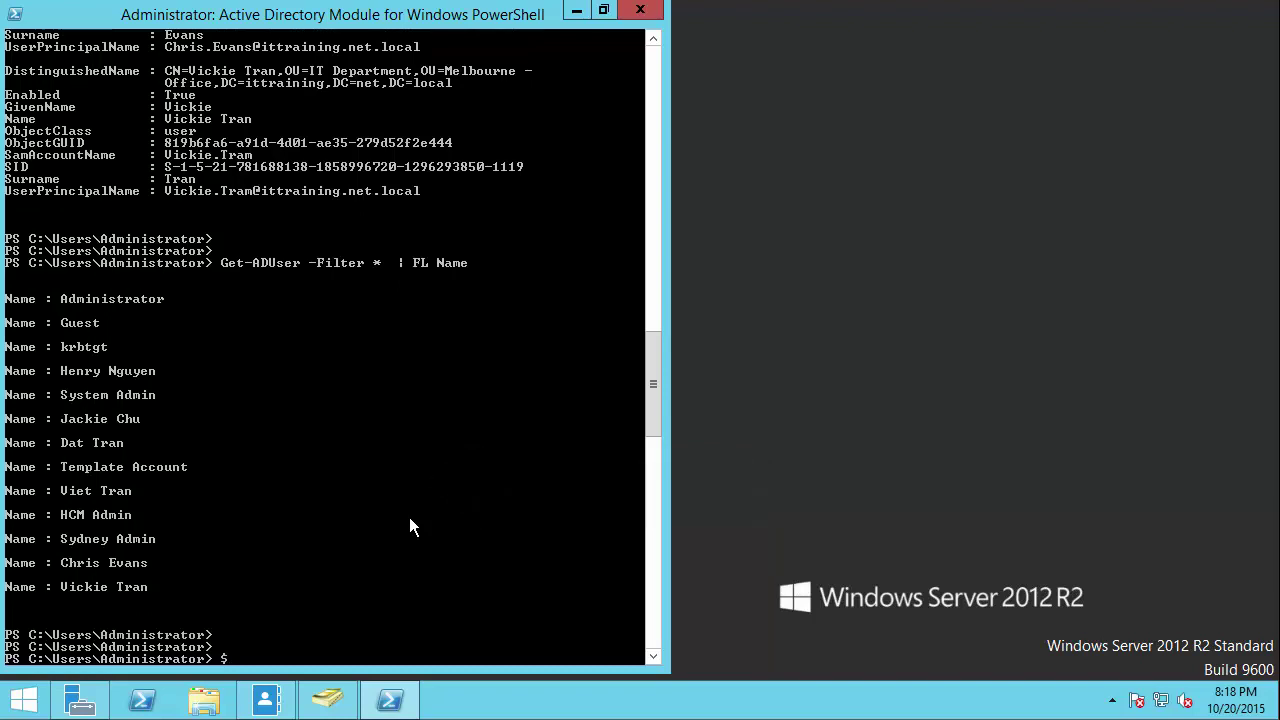
pyautogui.write('login')
pyautogui.press('BackSpace')
pyautogui.press('BackSpace')
pyautogui.write('onDate = (get-d')
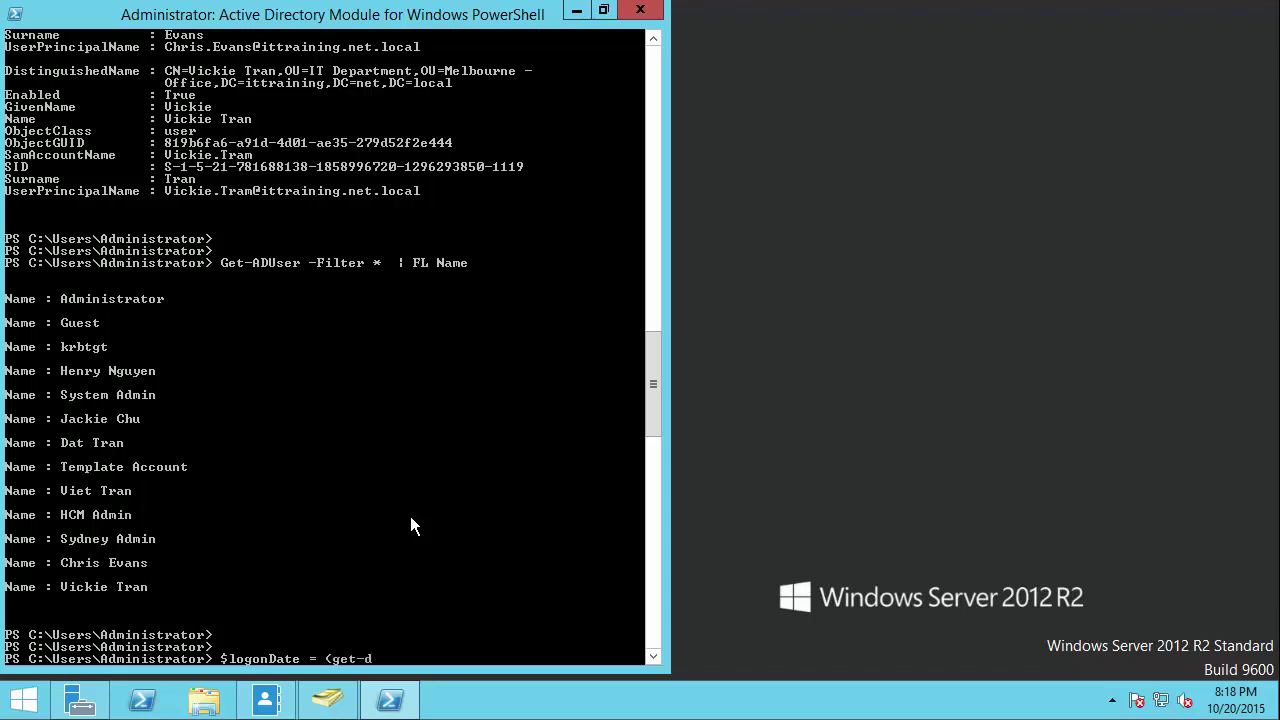
# Step: Store the date ten days ago in $logonDate using (Get-Date).AddDays(-10)
pyautogui.press('Tab')
pyautogui.press('BackSpace')
pyautogui.press('BackSpace')
pyautogui.press('BackSpace')
pyautogui.press('BackSpace')
pyautogui.press('BackSpace')
pyautogui.press('BackSpace')
pyautogui.press('BackSpace')
pyautogui.press('BackSpace')
pyautogui.press('BackSpace')
pyautogui.press('BackSpace')
pyautogui.press('BackSpace')
pyautogui.press('BackSpace')
pyautogui.press('BackSpace')
pyautogui.press('BackSpace')
pyautogui.press('BackSpace')
pyautogui.press('BackSpace')
pyautogui.press('BackSpace')
pyautogui.press('BackSpace')
pyautogui.press('BackSpace')
pyautogui.press('BackSpace')
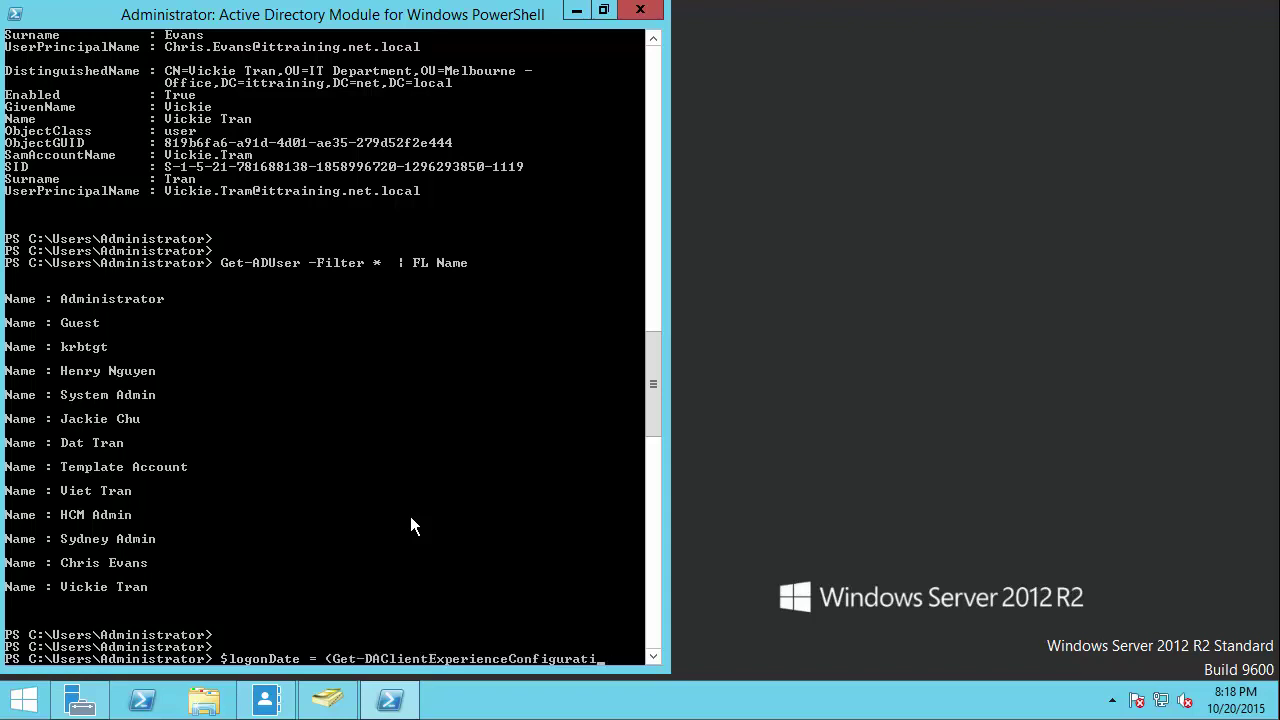
pyautogui.press('BackSpace')
pyautogui.press('BackSpace')
pyautogui.press('BackSpace')
pyautogui.press('BackSpace')
pyautogui.press('BackSpace')
pyautogui.press('BackSpace')
pyautogui.press('BackSpace')
pyautogui.press('BackSpace')
pyautogui.press('BackSpace')
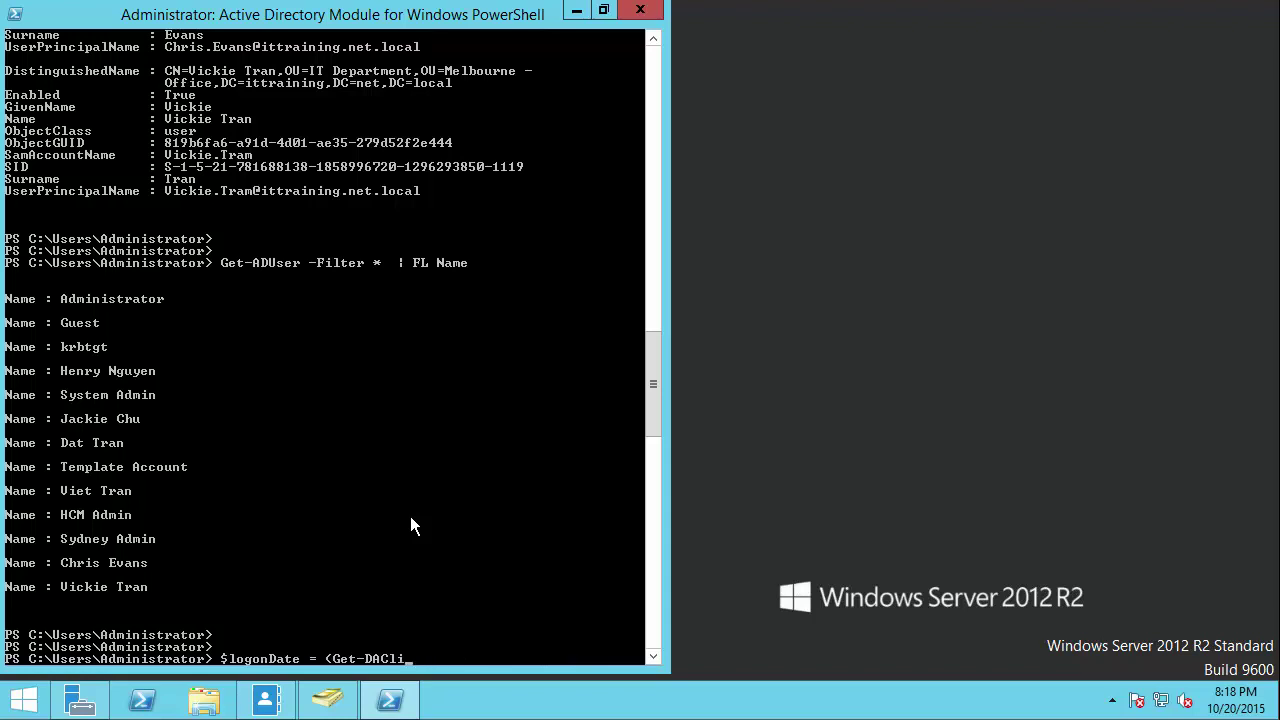
pyautogui.write('ate')
pyautogui.write(')')
pyautogui.write('.AddD')
pyautogui.write('ays(')
pyautogui.write('-10-')
pyautogui.write(')')
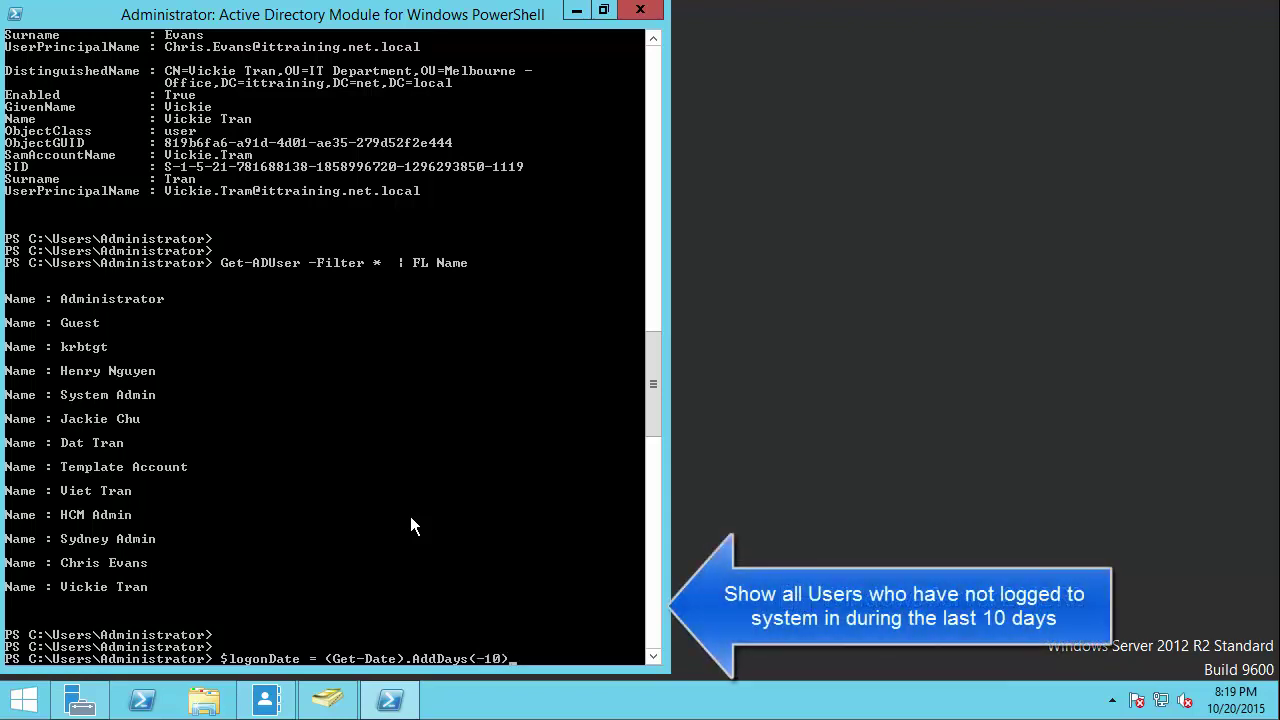
pyautogui.press('Return')
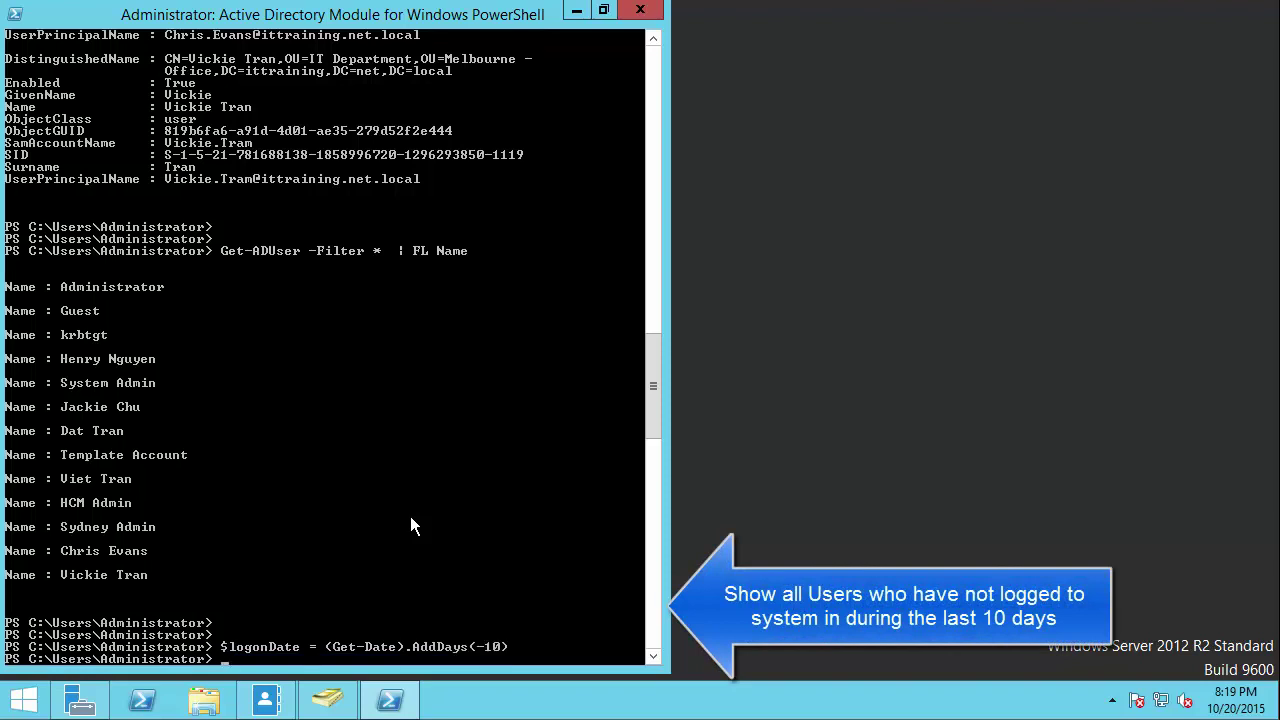
# Step: Run Get-ADUser -Filter{lastLogon -le $logonDate} to find users inactive for 10 days
pyautogui.write('Get')
pyautogui.write('-ADUser')
pyautogui.write(' -Filter')
pyautogui.write('{}')
pyautogui.write('las')
pyautogui.press('BackSpace')
pyautogui.press('BackSpace')
pyautogui.press('BackSpace')
pyautogui.press('BackSpace')
pyautogui.write('lastLogon')
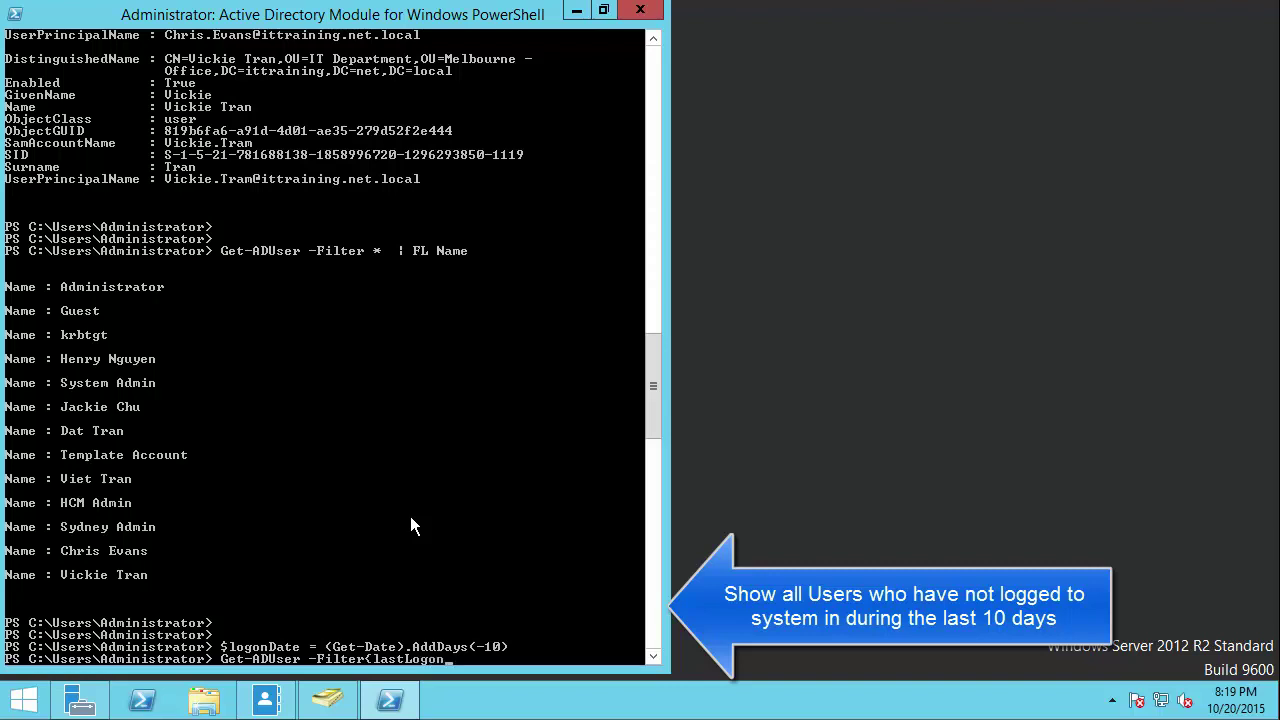
pyautogui.write(' -le $logonDate}')
pyautogui.press('Return')
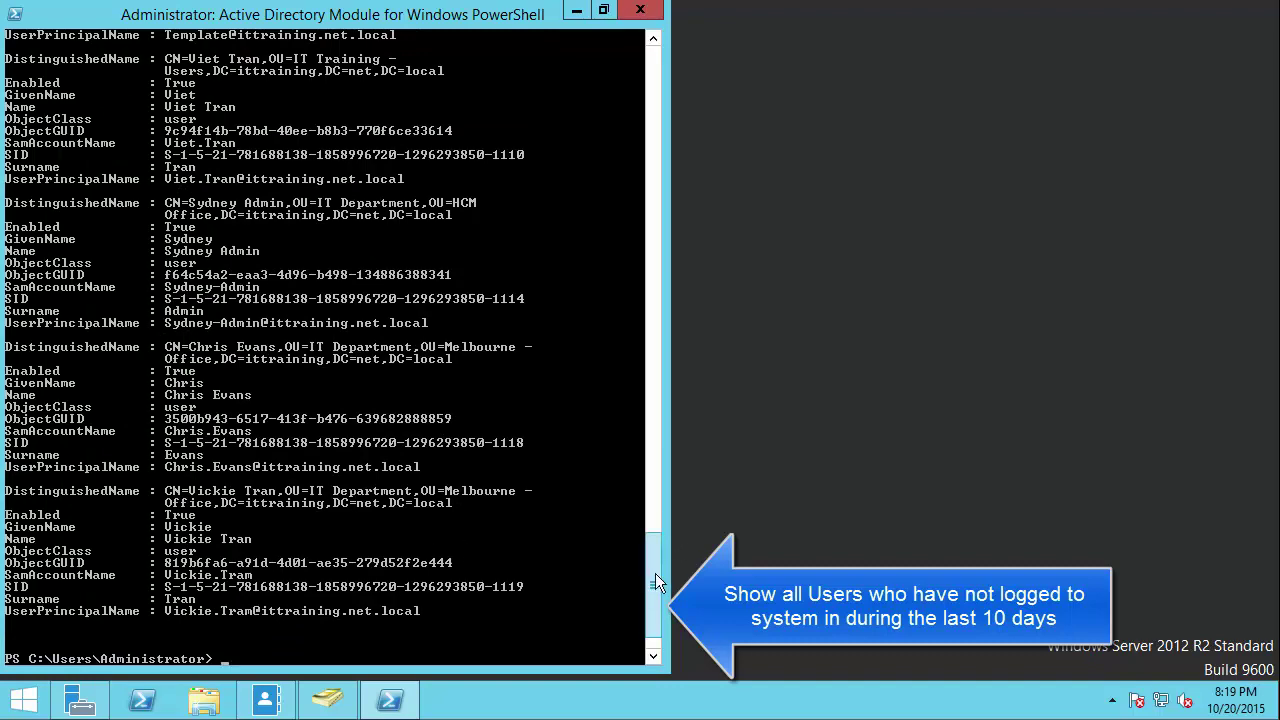
pyautogui.moveTo(659, 575)
pyautogui.mouseDown()
pyautogui.moveTo(659, 448)
pyautogui.moveTo(648, 598)
pyautogui.mouseUp()
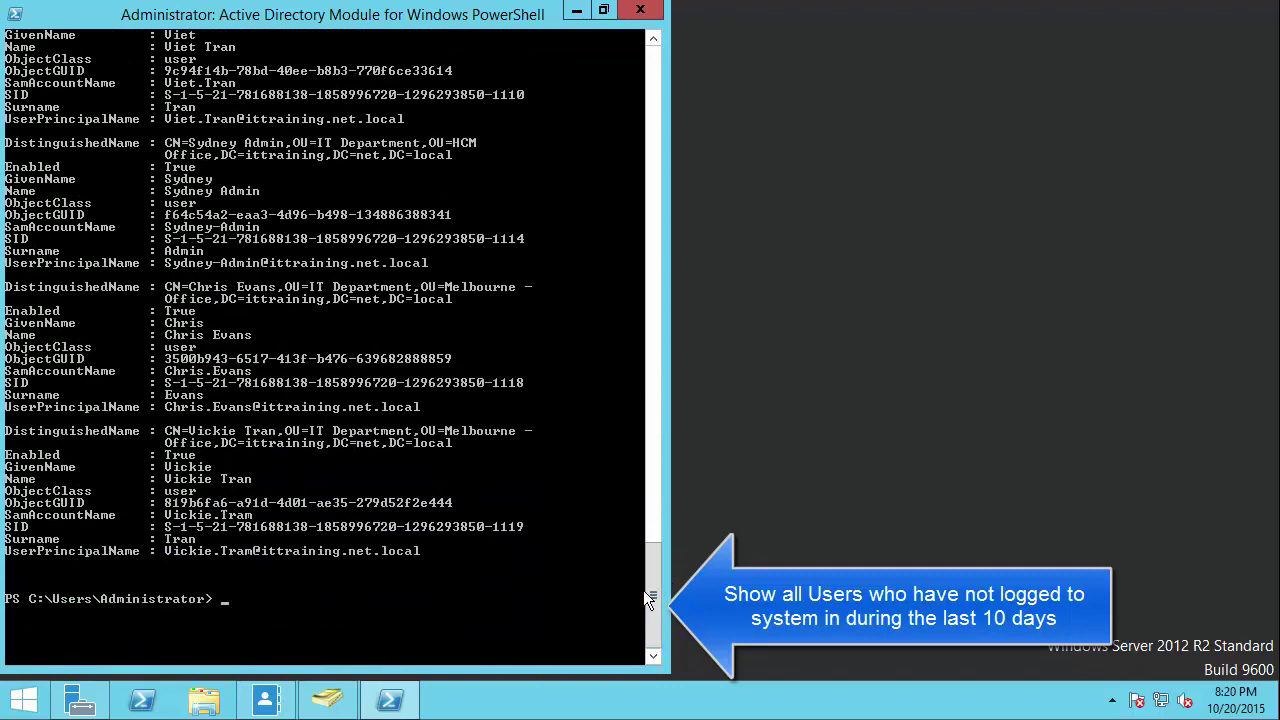
# Step: Rerun the inactive-user query piped to FL Name to list only their names
pyautogui.press('Return')
pyautogui.press('Return')
pyautogui.press('Up')
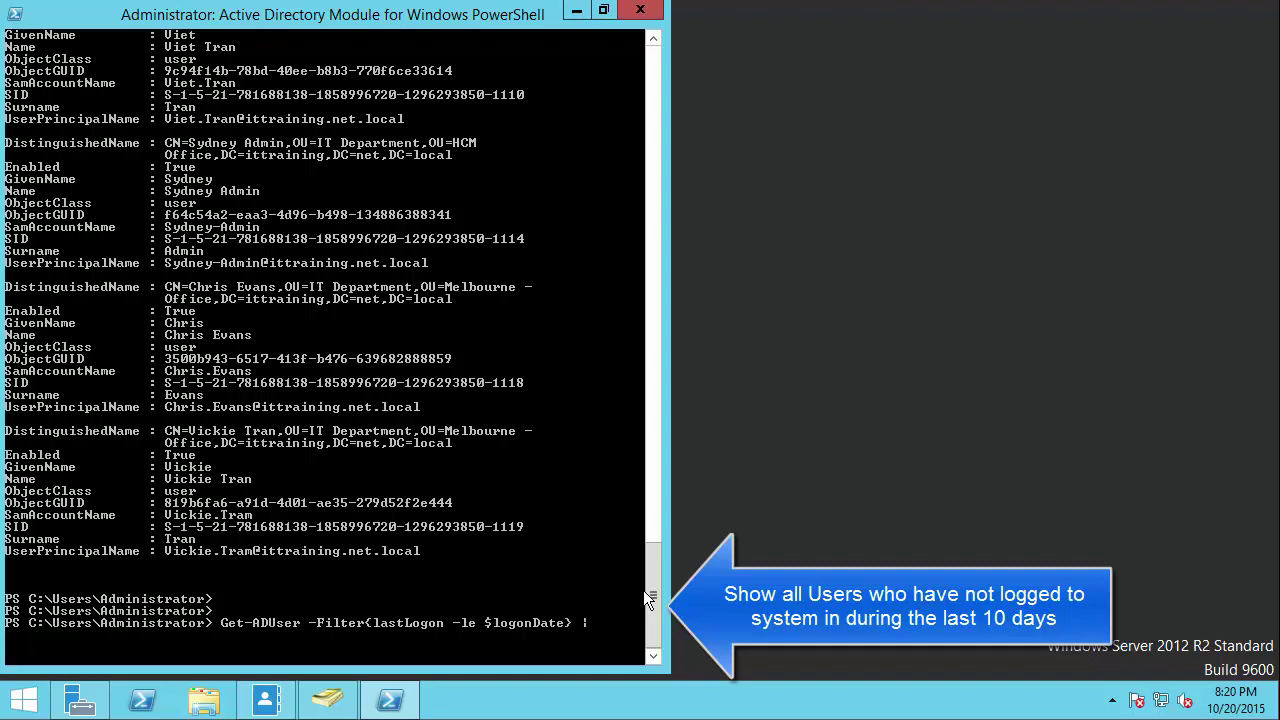
pyautogui.write('| FL Name')
pyautogui.press('Return')
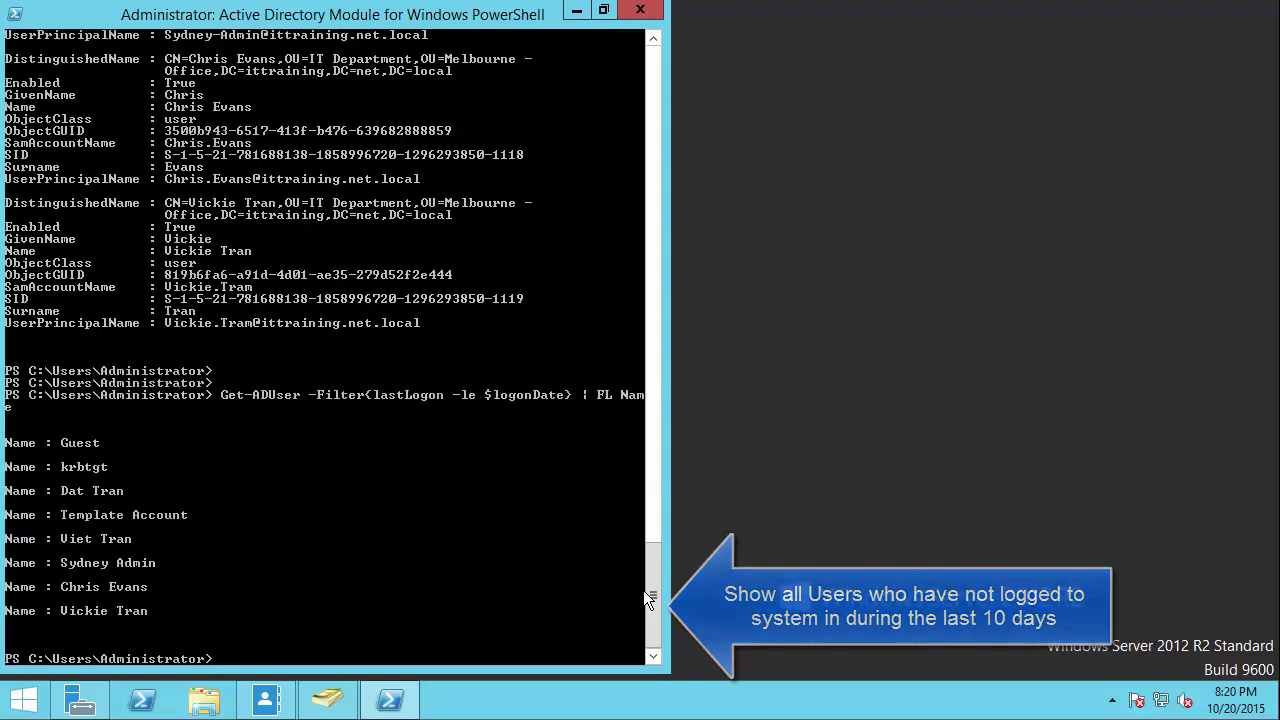
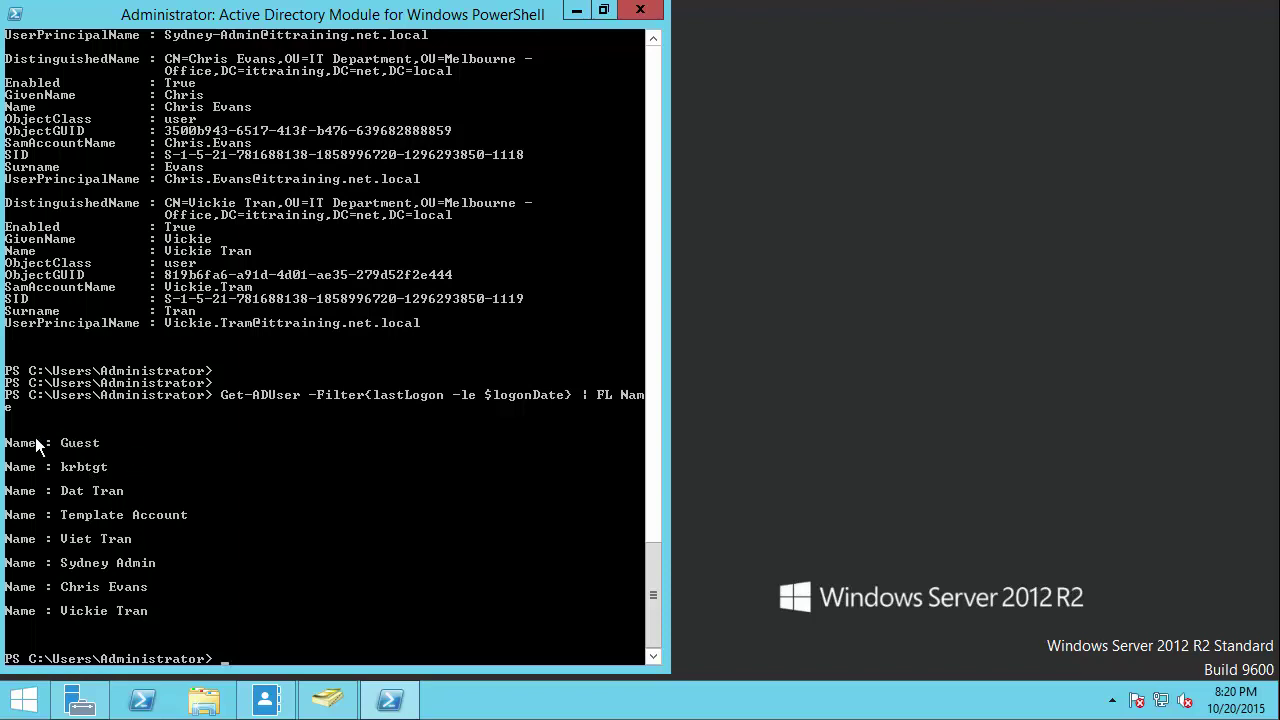
# Step: Mark and clear the previously listed user names in the console
pyautogui.rightClick(76, 524)
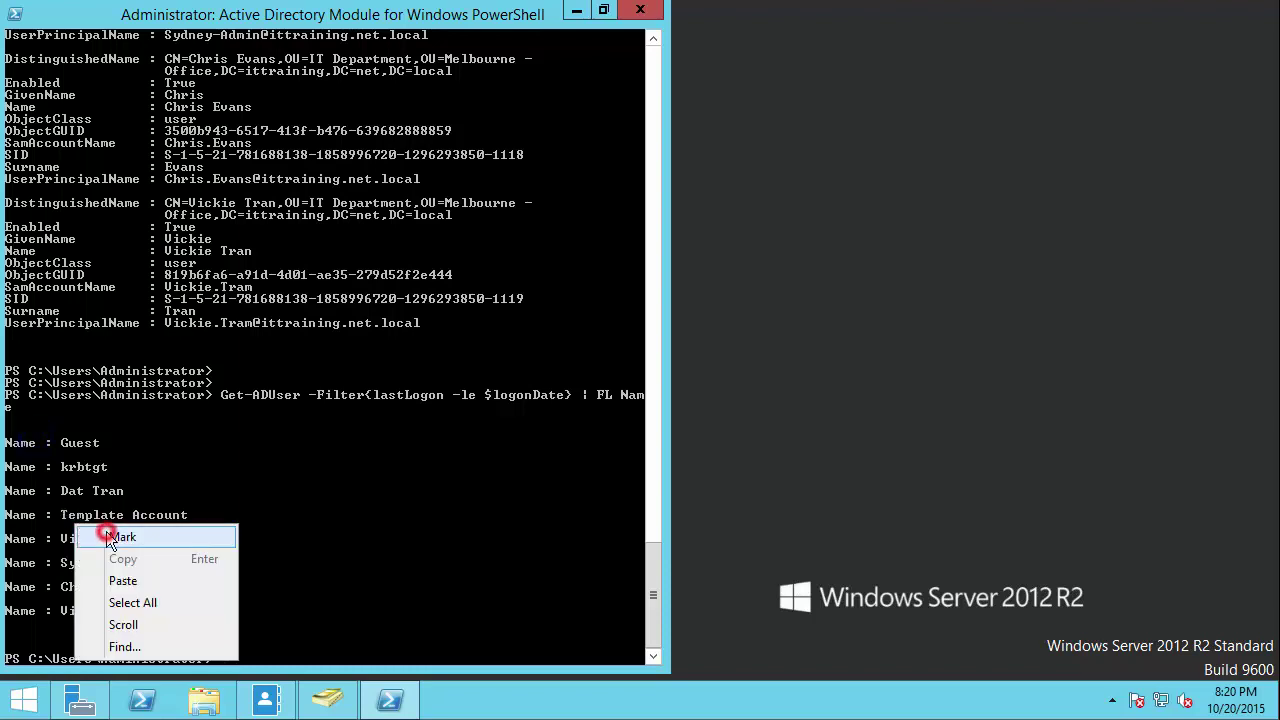
pyautogui.click(110, 538)
pyautogui.moveTo(14, 430); pyautogui.dragTo(192, 626)
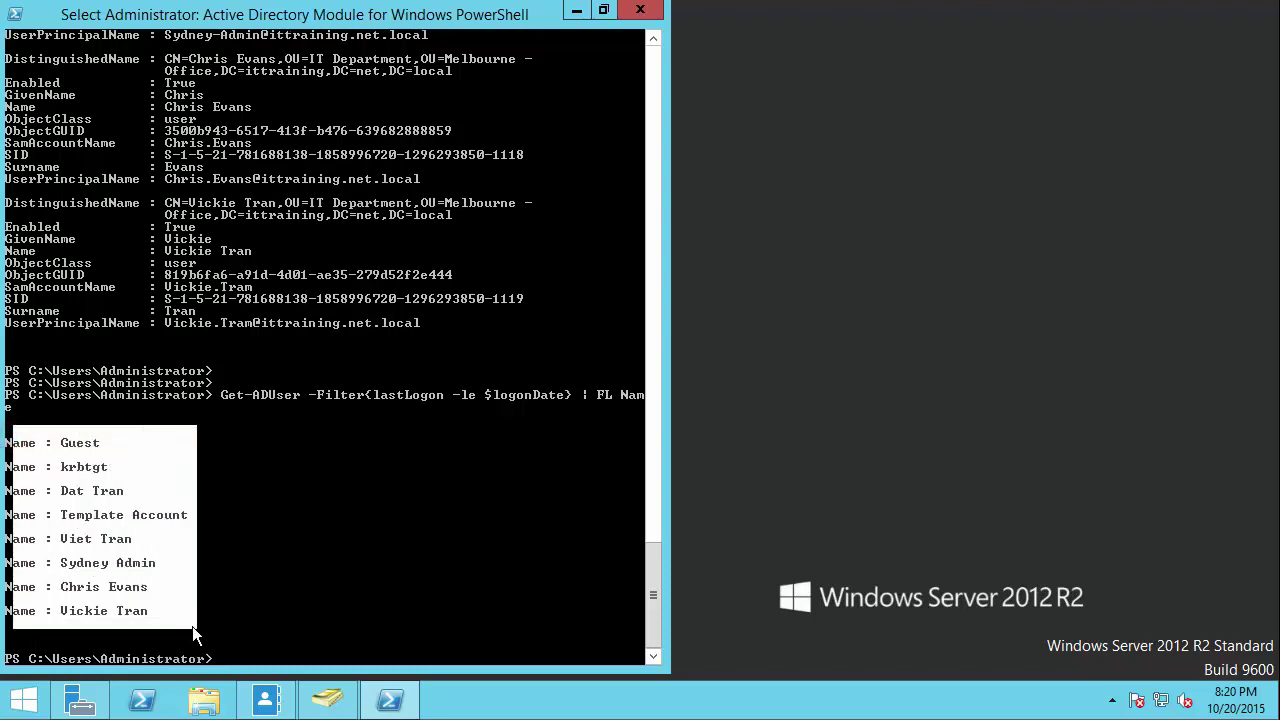
pyautogui.click(250, 616)
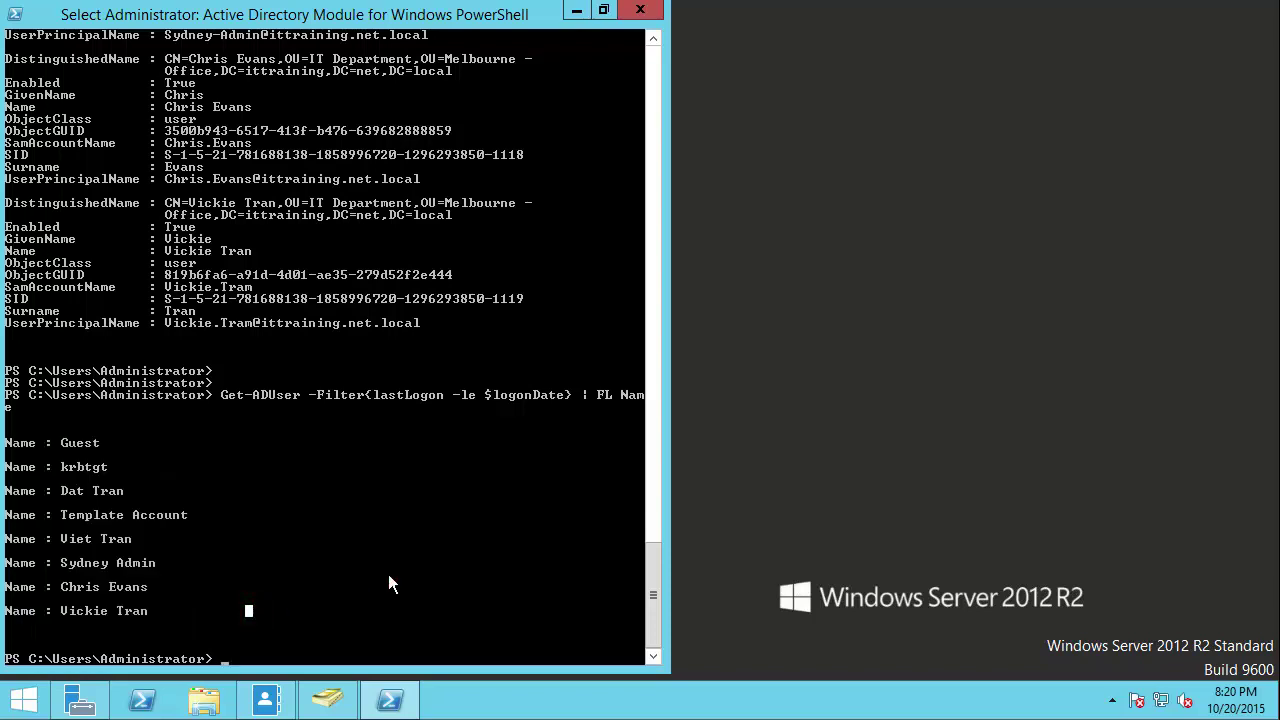
pyautogui.press('Return')
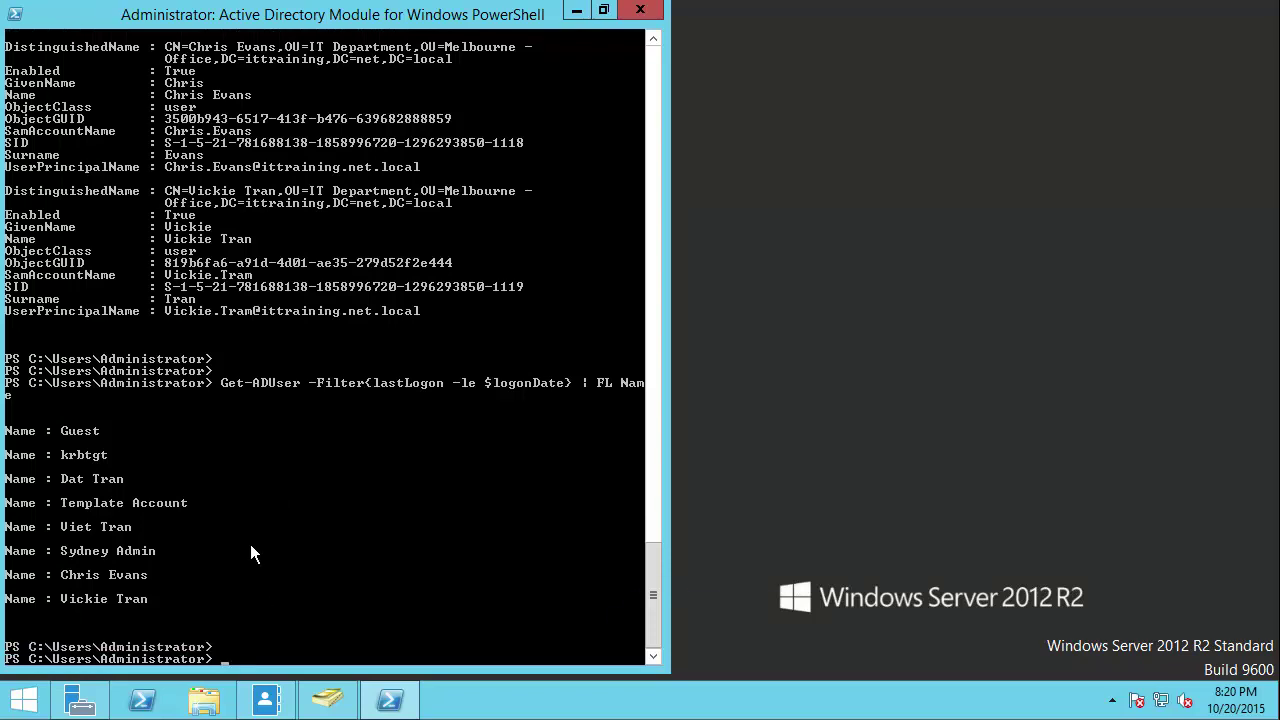
# Step: Run Get-ADUser -Filter{enabled -ne $False} to list enabled users
pyautogui.write('Get-ADUser')
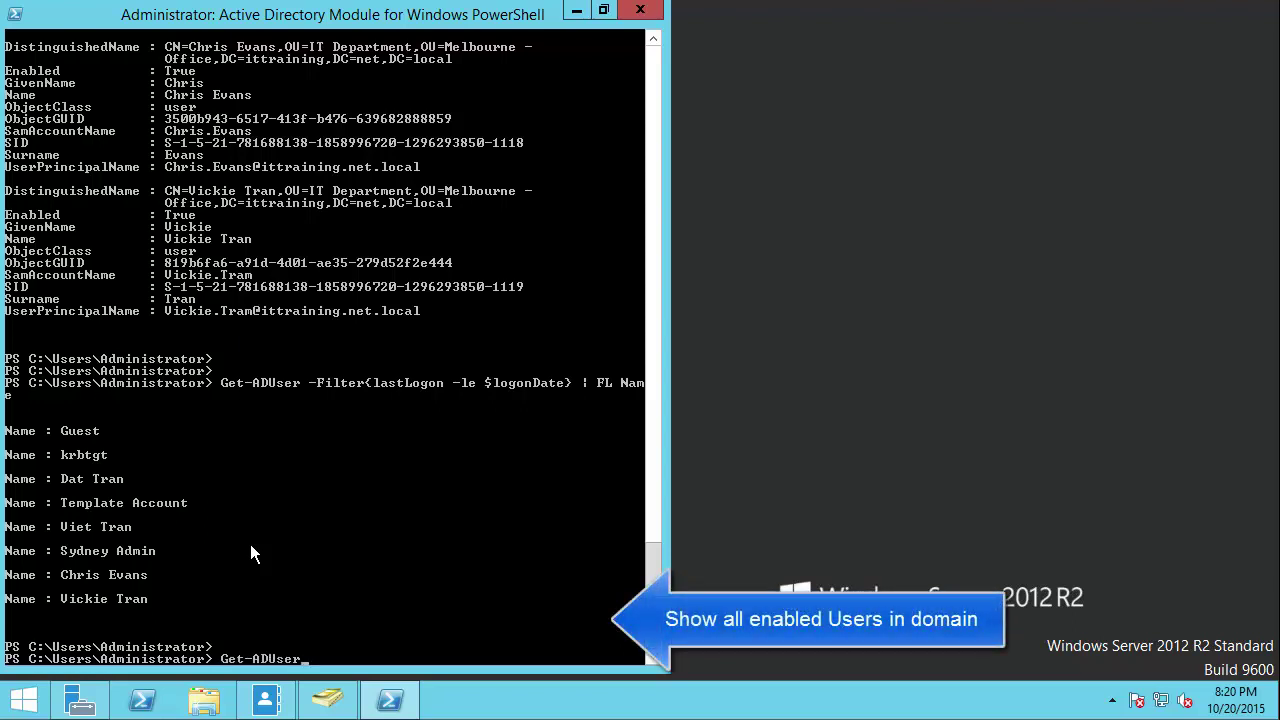
pyautogui.write(' -Filter')
pyautogui.write('{}')
pyautogui.write('enabled')
pyautogui.write(' -ne')
pyautogui.write(' $')
pyautogui.write('False')
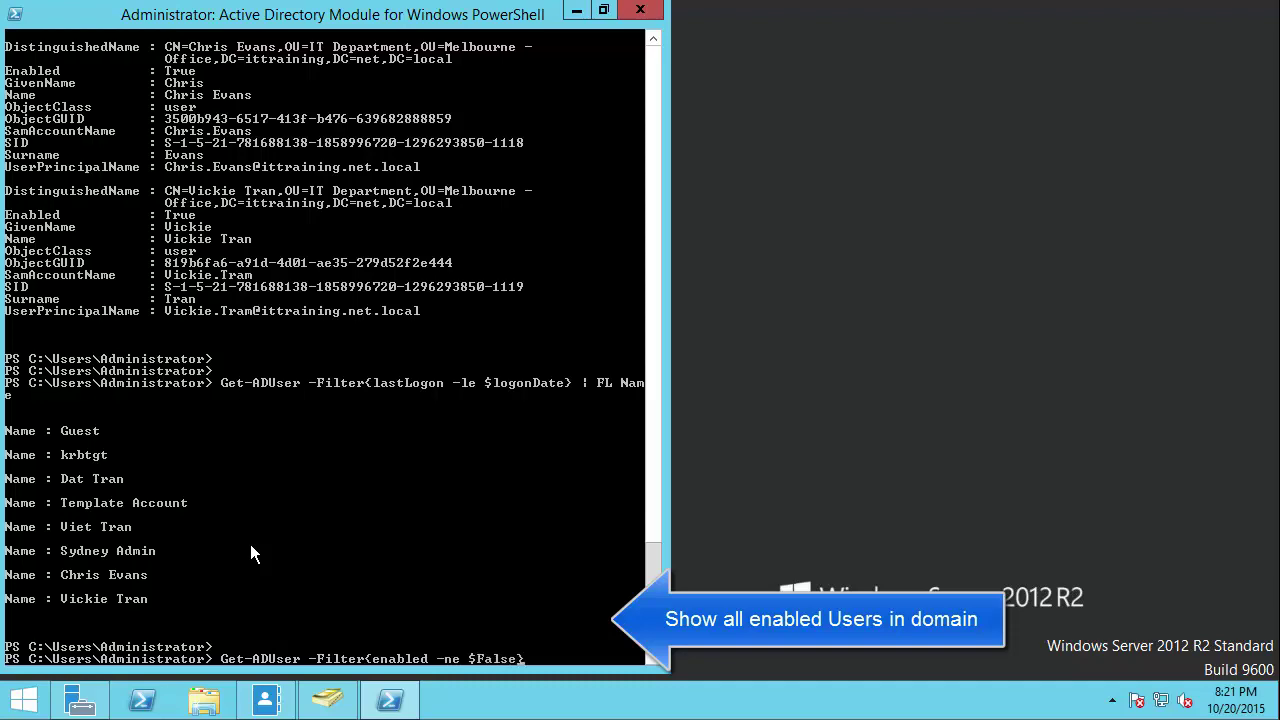
pyautogui.press('Return')
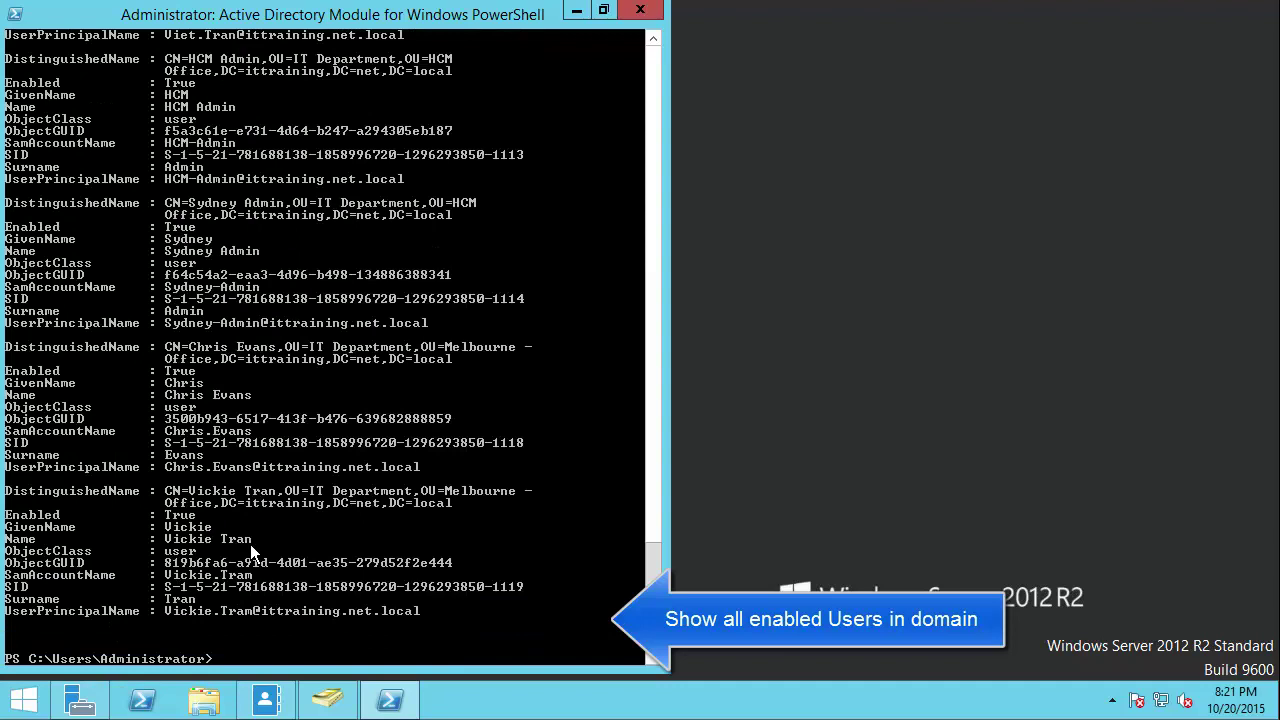
pyautogui.press('Return')
# Step: Rerun the enabled-users query with | FL Name to show only the nine names
pyautogui.press('Up')
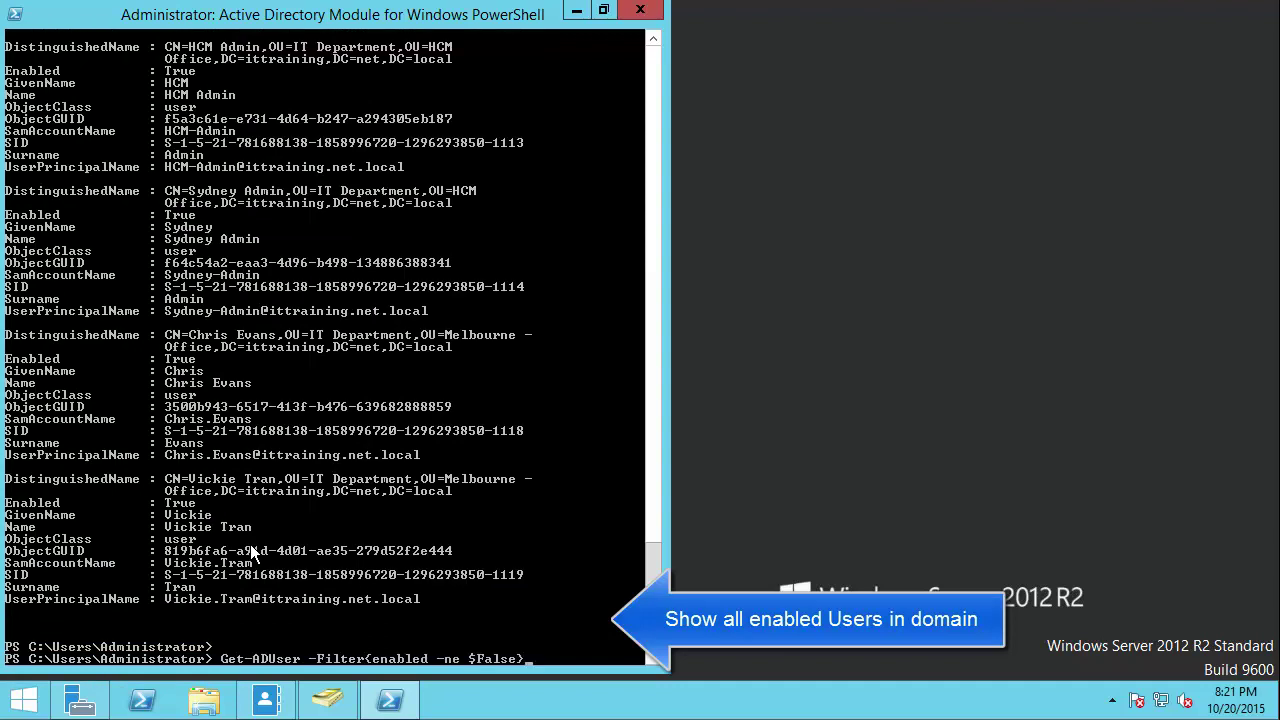
pyautogui.write('|FL')
pyautogui.press('BackSpace')
pyautogui.write('|')
pyautogui.press('BackSpace')
pyautogui.write('FL name')
pyautogui.press('BackSpace')
pyautogui.press('BackSpace')
pyautogui.press('BackSpace')
pyautogui.press('BackSpace')
pyautogui.write('Name')
pyautogui.press('Return')
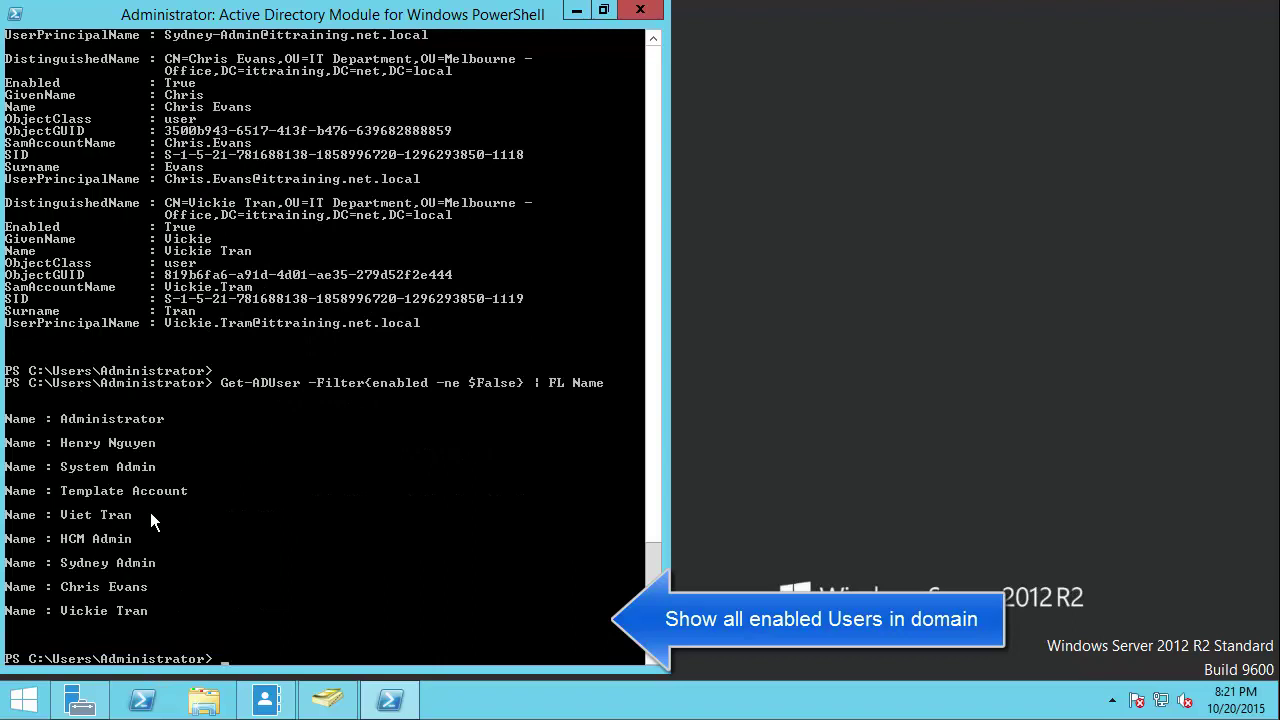
# Step: Mark and clear the list of enabled user names
pyautogui.rightClick(41, 411)
pyautogui.click(58, 422)
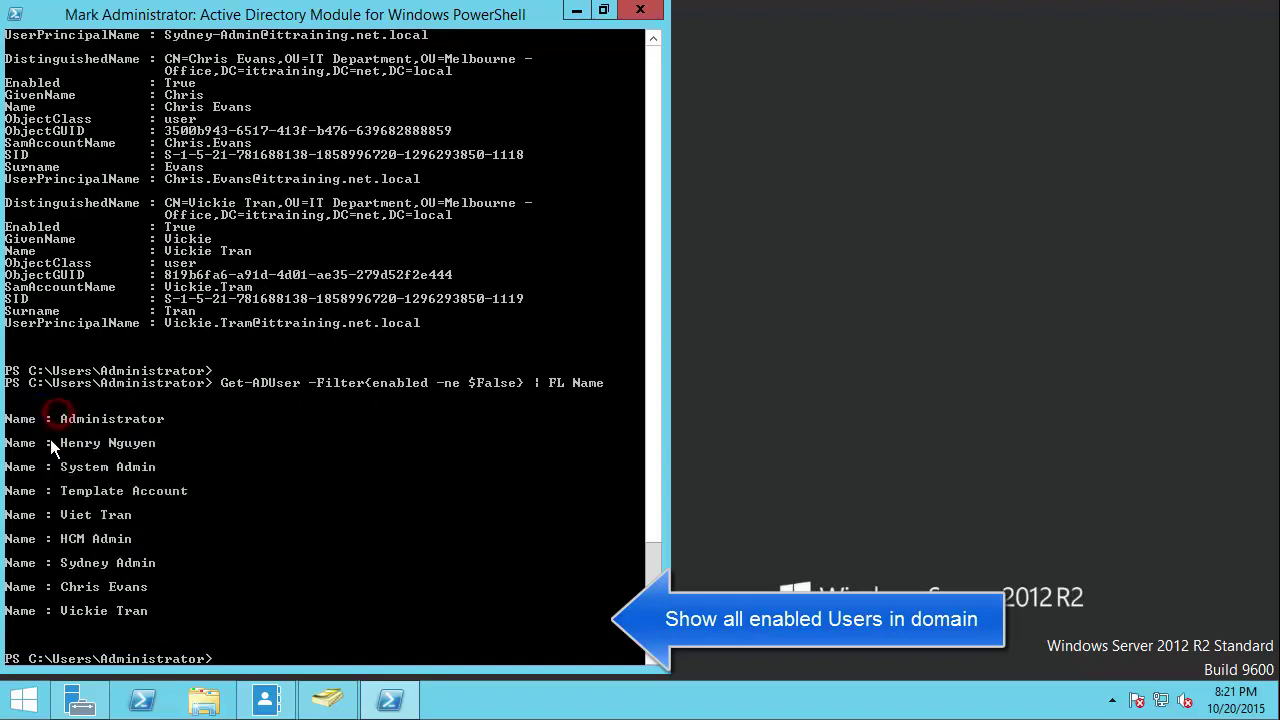
pyautogui.moveTo(33, 408); pyautogui.dragTo(243, 605)
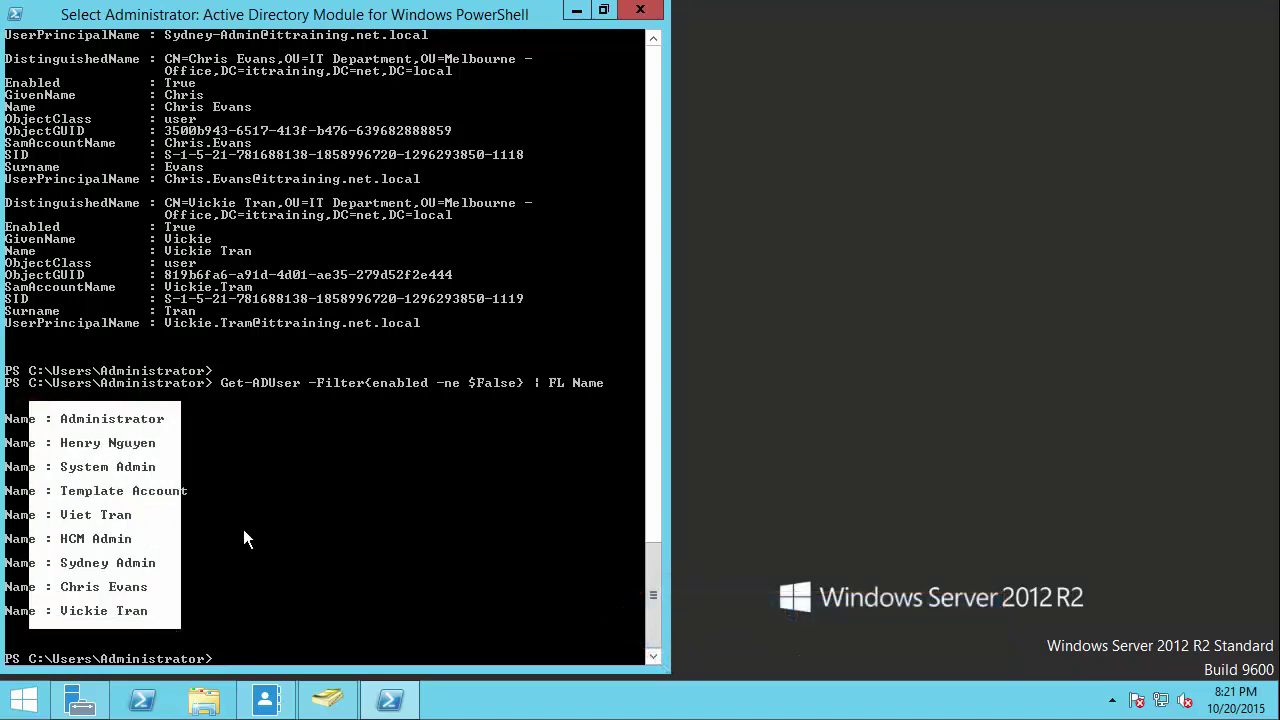
pyautogui.press('Return')
# Step: Change the filter to enabled -ne $True and rerun the name query
pyautogui.press('Return')
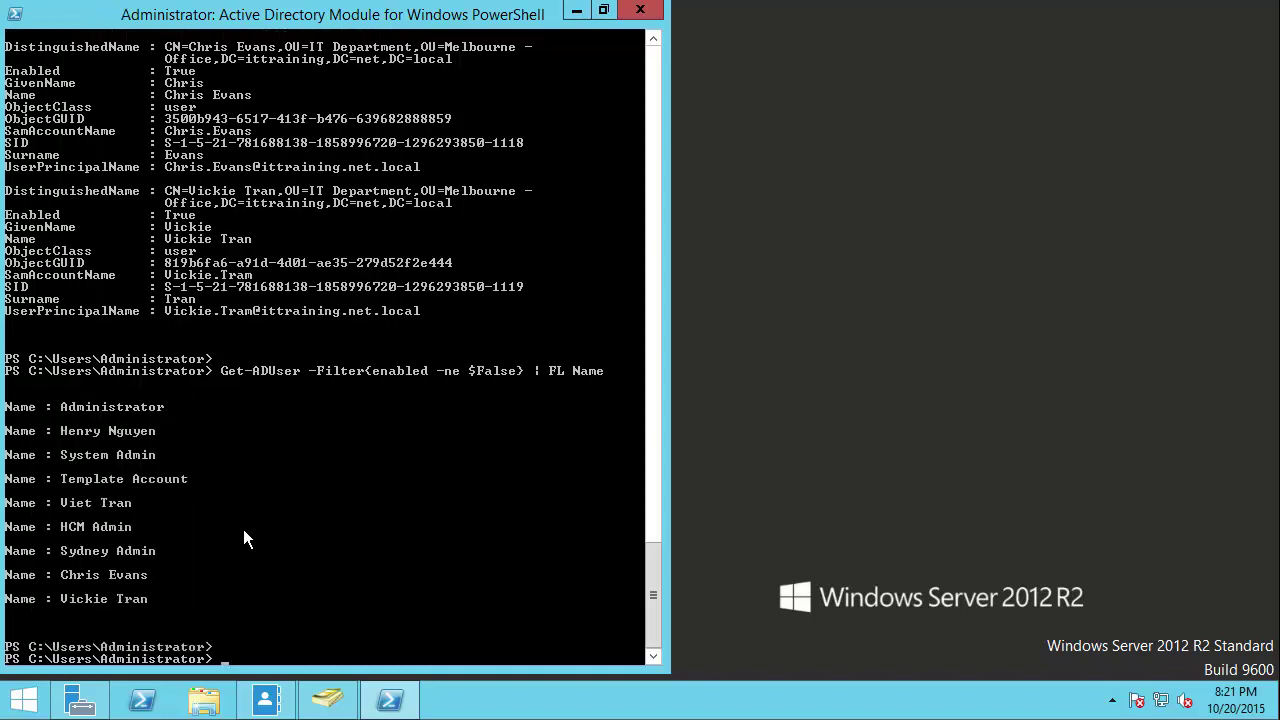
pyautogui.press('Up')
pyautogui.press('Left')
pyautogui.press('Left')
pyautogui.press('Left')
pyautogui.press('Left')
pyautogui.press('Left')
pyautogui.press('Left')
pyautogui.press('Left')
pyautogui.press('Left')
pyautogui.press('BackSpace')
pyautogui.press('BackSpace')
pyautogui.press('BackSpace')
pyautogui.press('BackSpace')
pyautogui.press('BackSpace')
pyautogui.write('True')
pyautogui.press('Return')
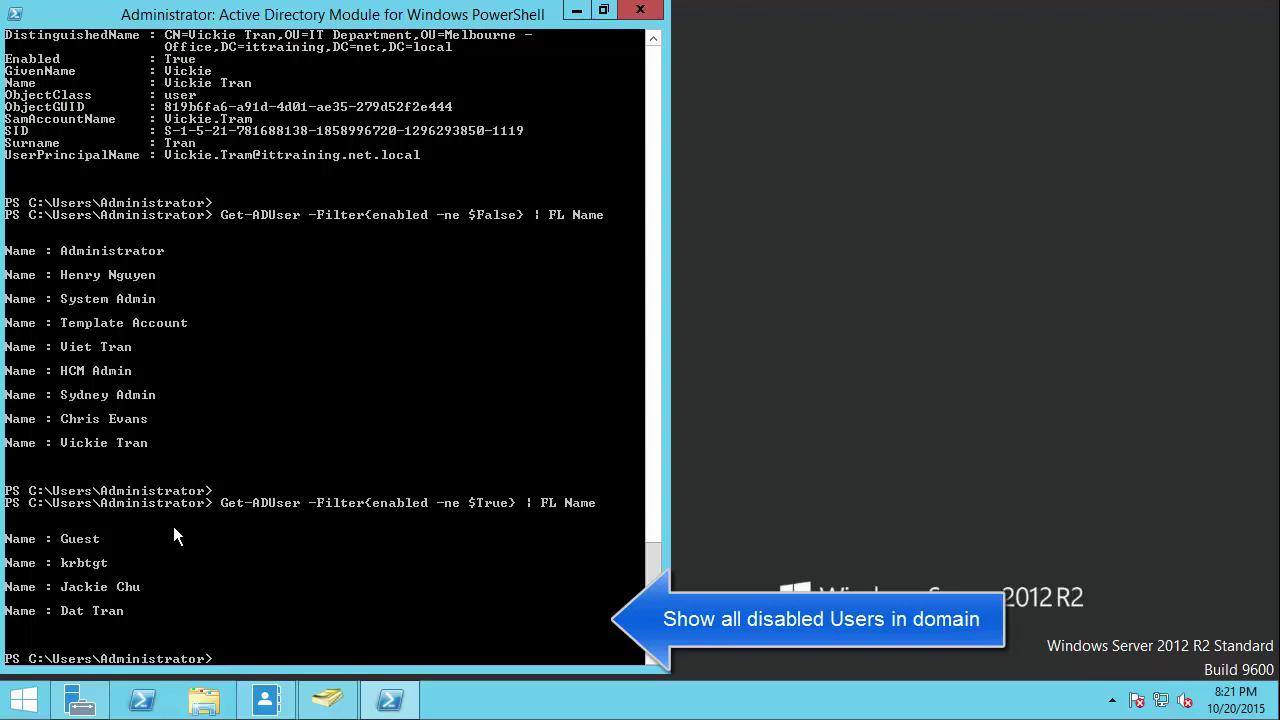
# Step: Mark the list of four disabled account names in the console
pyautogui.rightClick(134, 522)
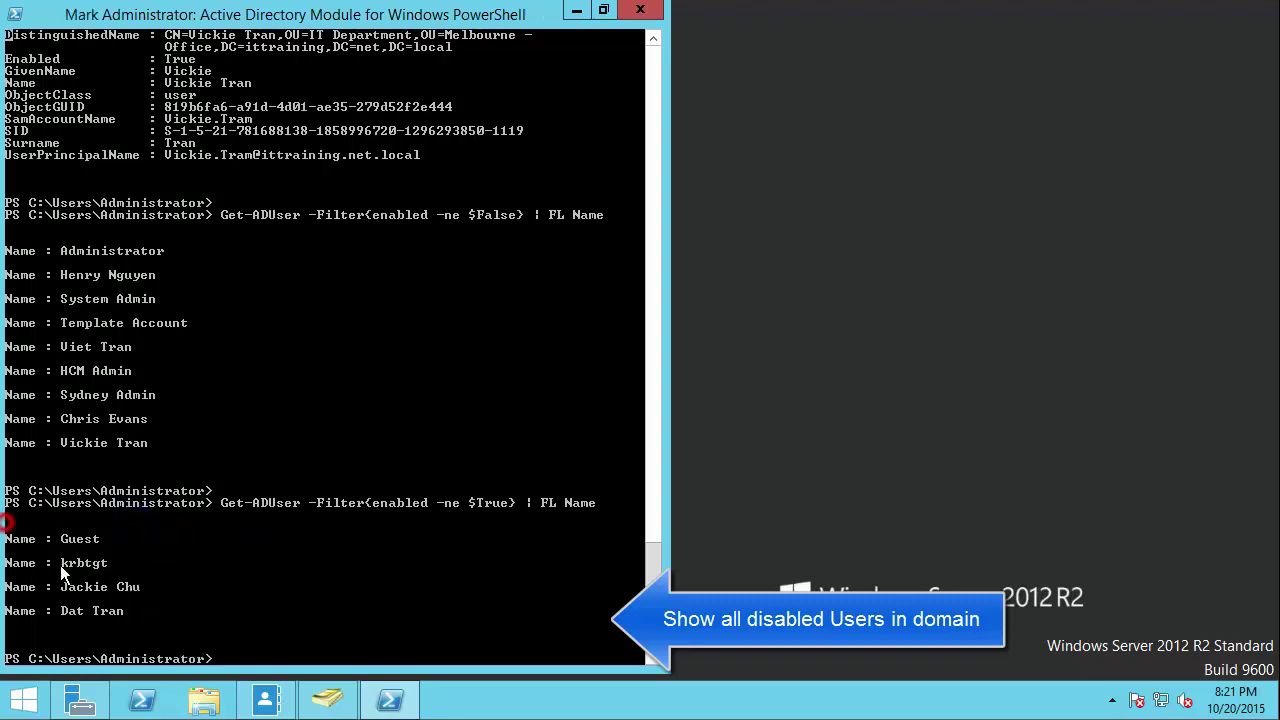
pyautogui.rightClick(117, 546)
pyautogui.rightClick(135, 527)
pyautogui.click(150, 538)
pyautogui.moveTo(14, 516); pyautogui.dragTo(165, 637)
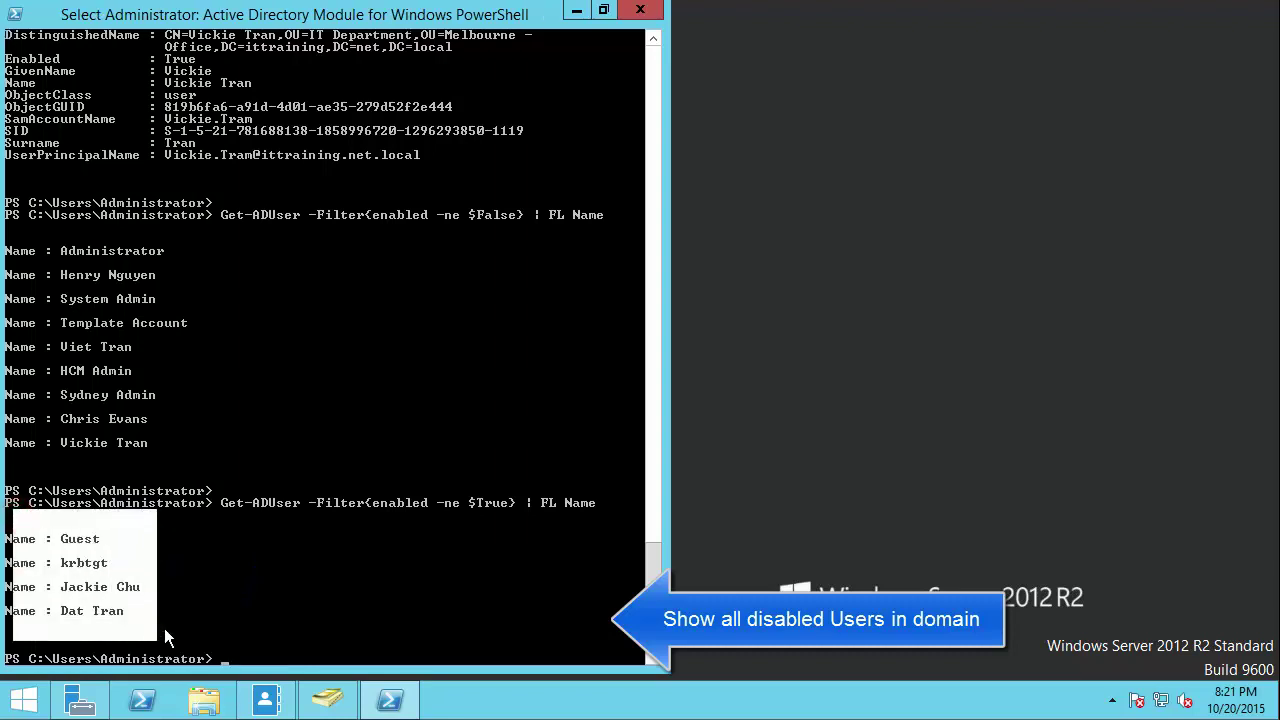
pyautogui.click(119, 615)
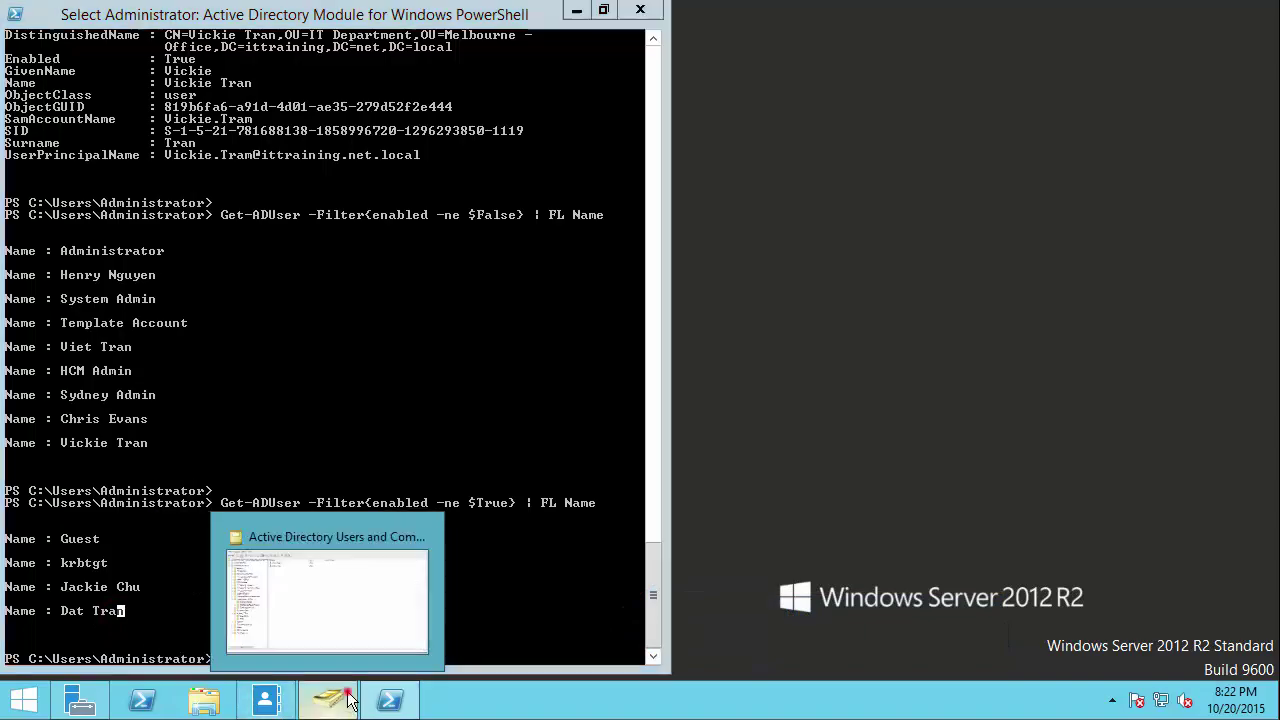
# Step: In Active Directory Users and Computers, open Find on the ittraining.net.local domain
pyautogui.click(282, 708)
pyautogui.click(100, 122)
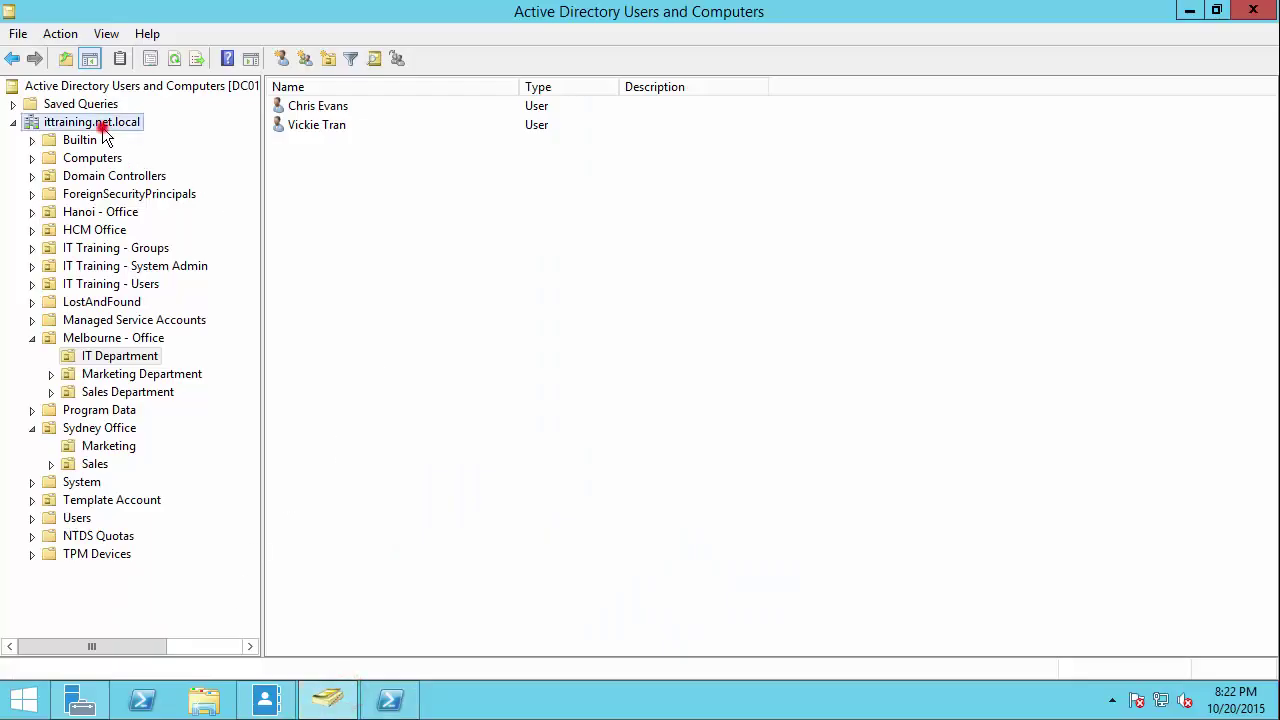
pyautogui.click(376, 58)
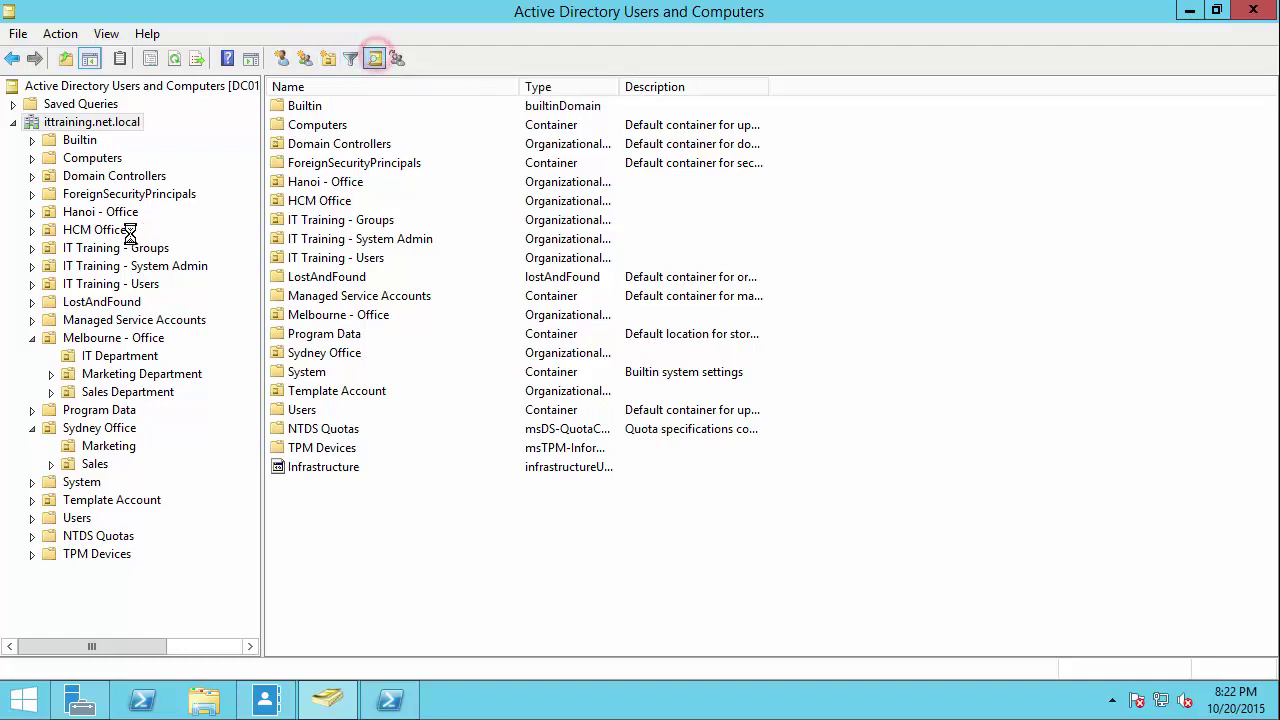
# Step: Search by the disabled user's name, returning one 'This account has been disabled' match
pyautogui.click(189, 192)
pyautogui.write('dst')
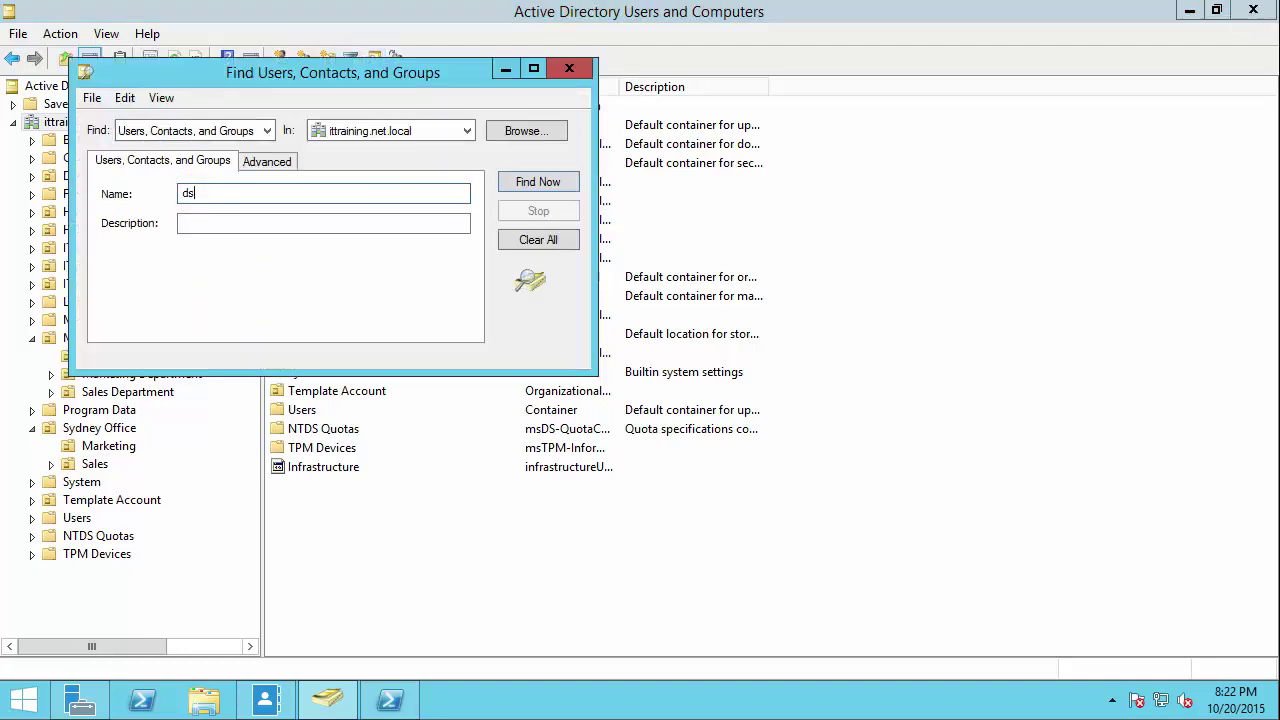
pyautogui.press('BackSpace')
pyautogui.press('BackSpace')
pyautogui.write('suf')
pyautogui.press('BackSpace')
pyautogui.press('BackSpace')
pyautogui.write('as')
pyautogui.press('Return')
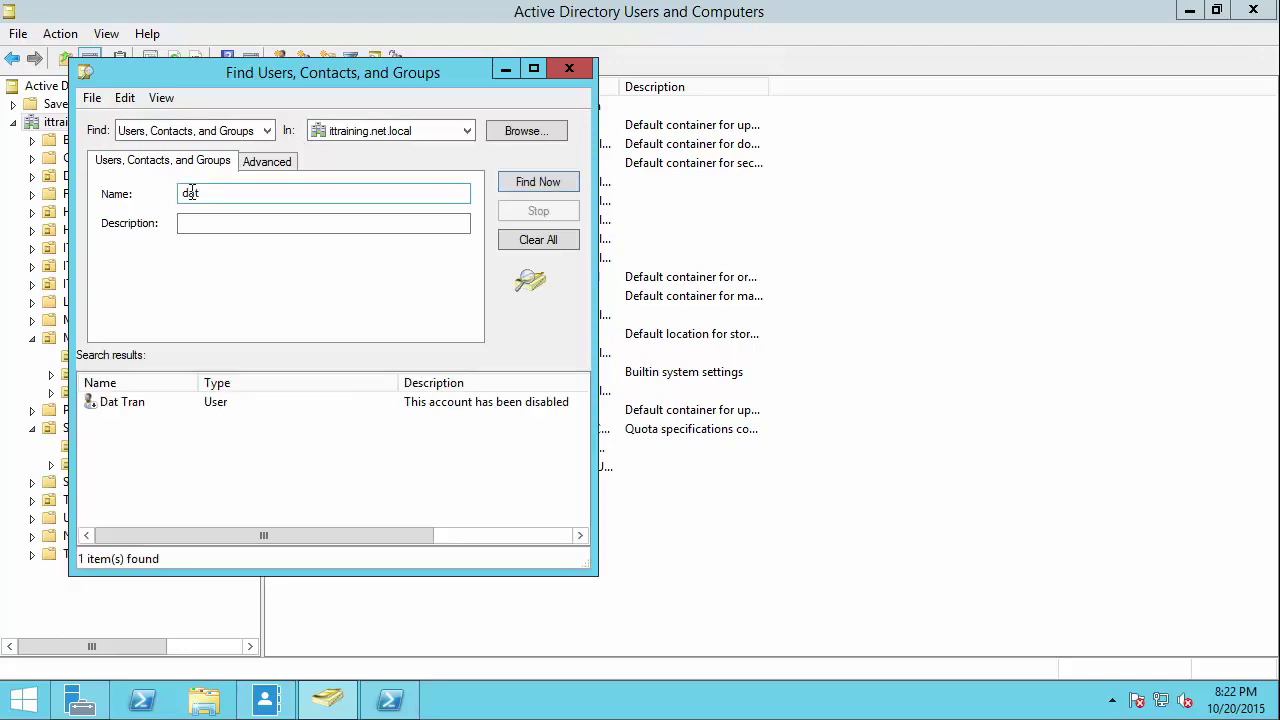
pyautogui.doubleClick(121, 402)
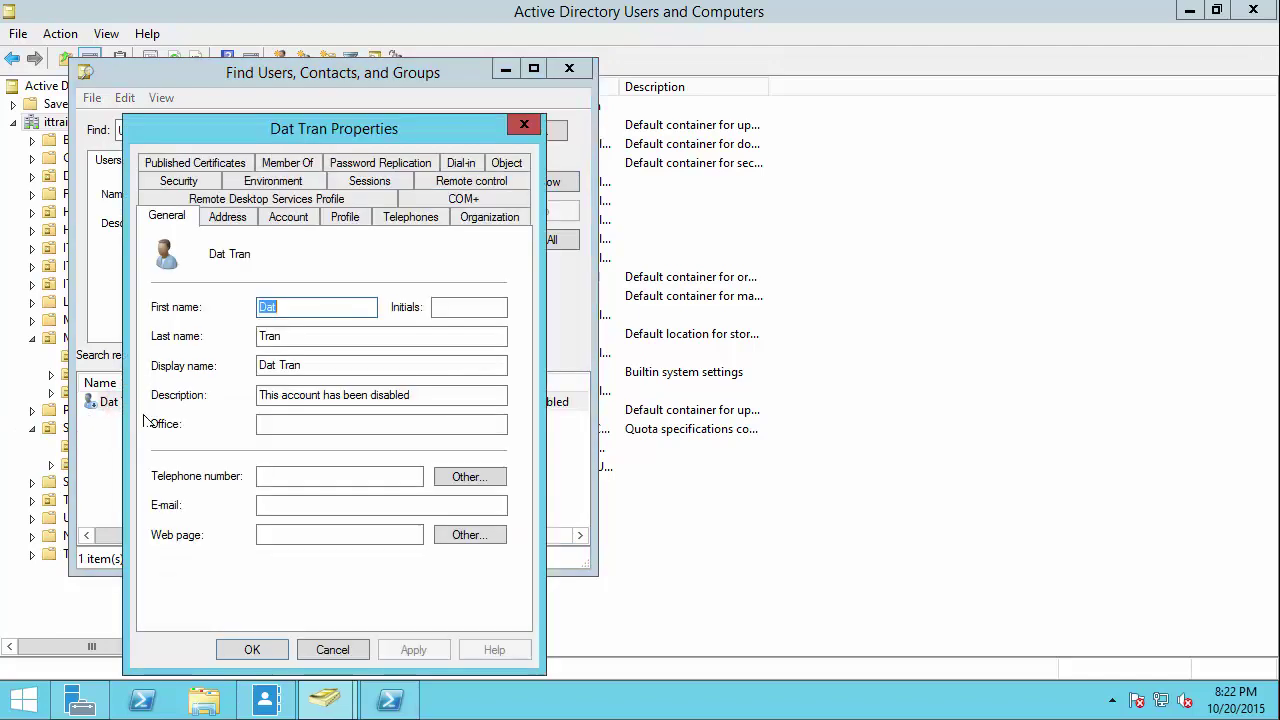
pyautogui.click(297, 217)
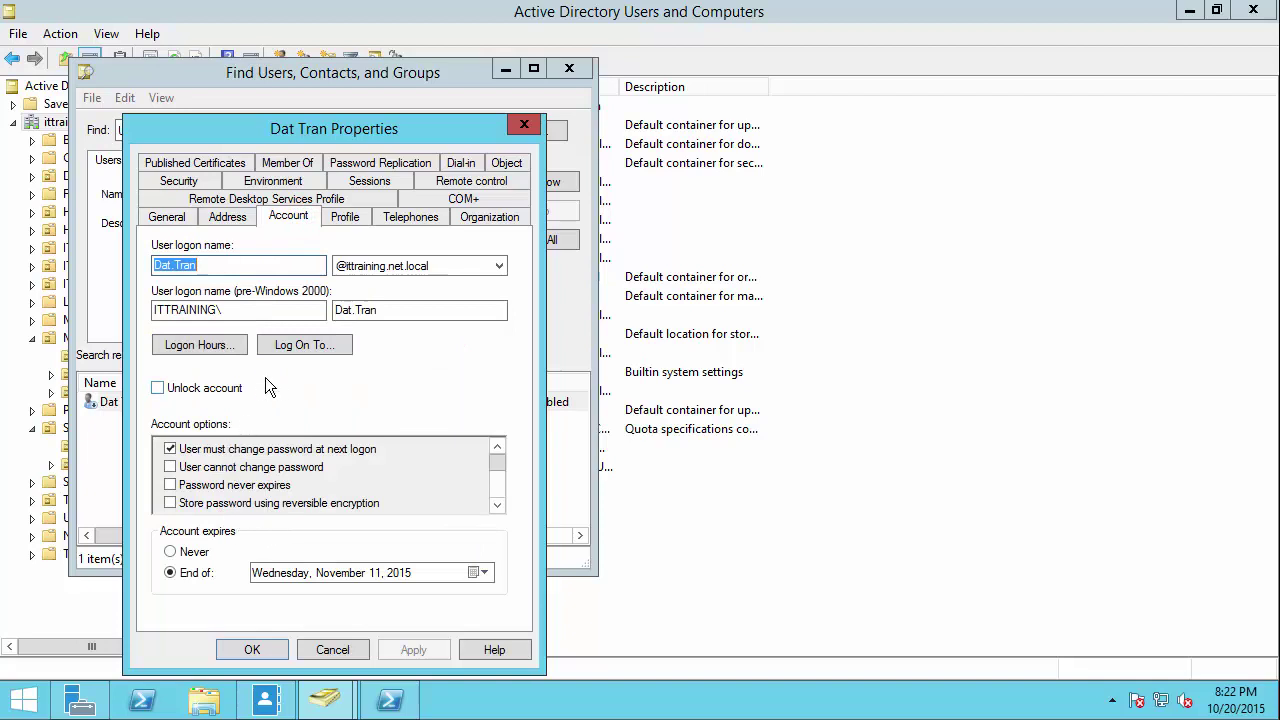
pyautogui.click(342, 650)
pyautogui.click(188, 400)
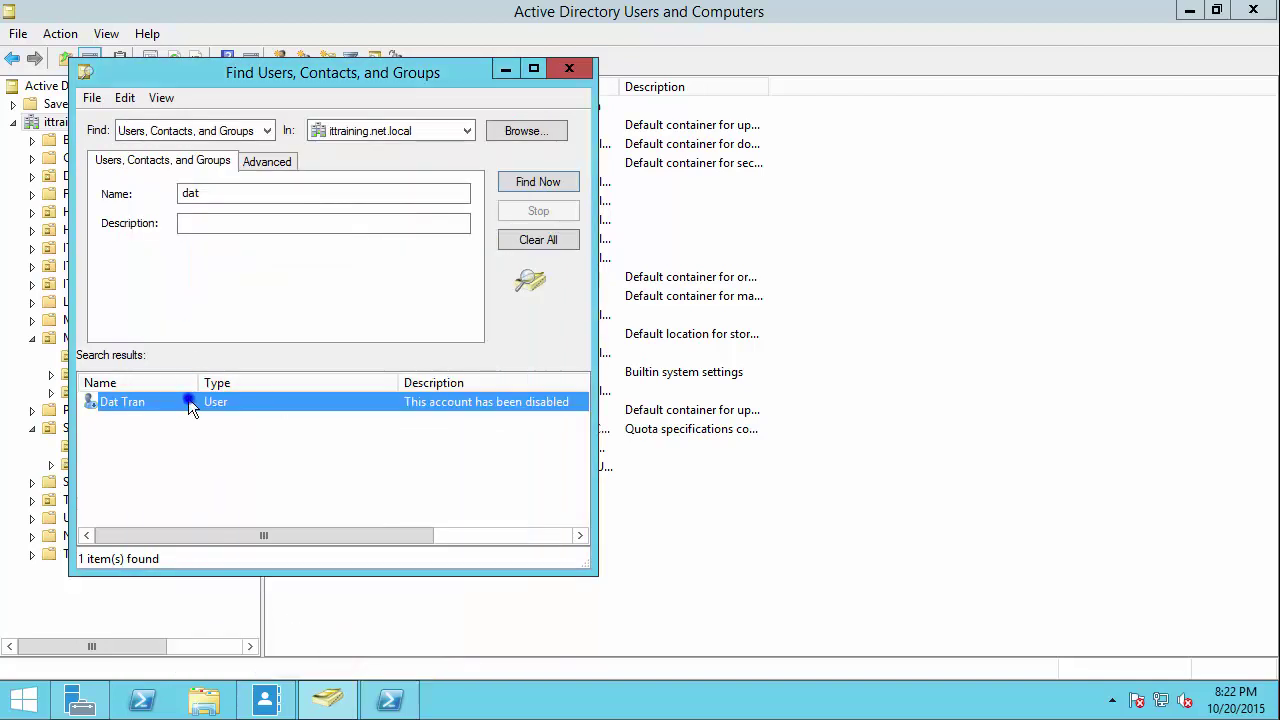
pyautogui.rightClick(188, 400)
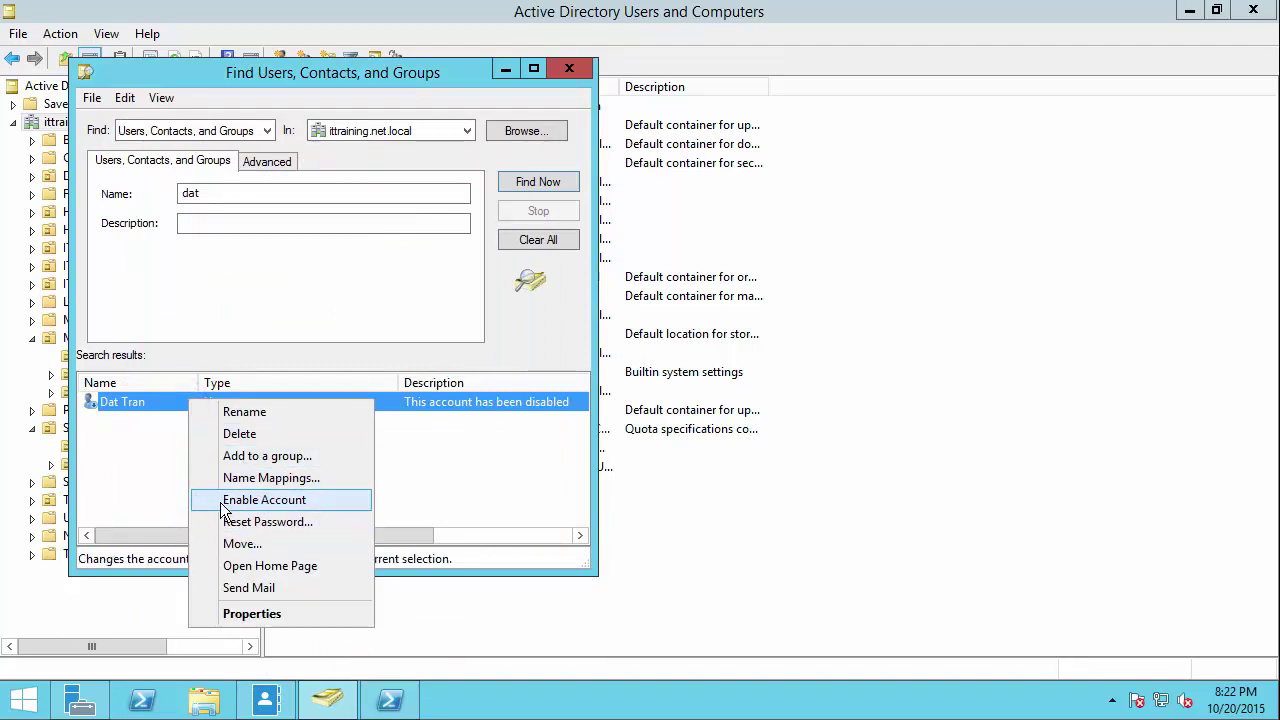
pyautogui.click(114, 452)
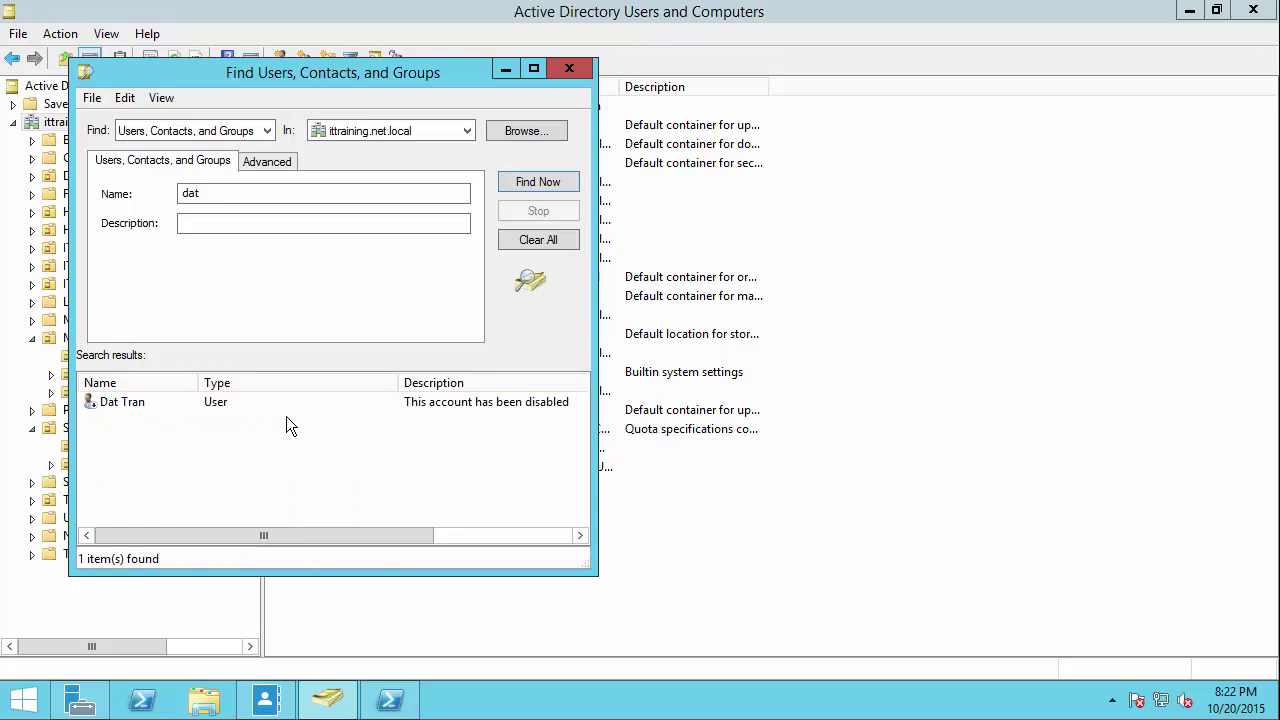
pyautogui.click(428, 404)
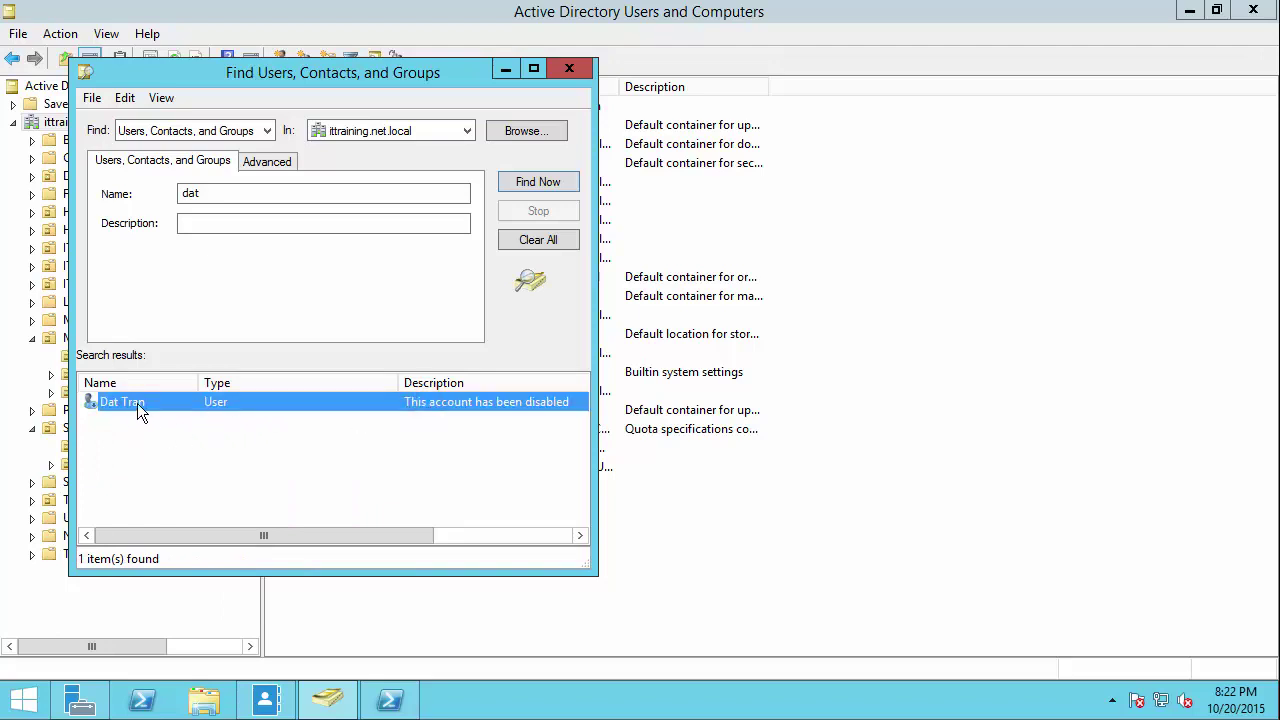
pyautogui.doubleClick(137, 403)
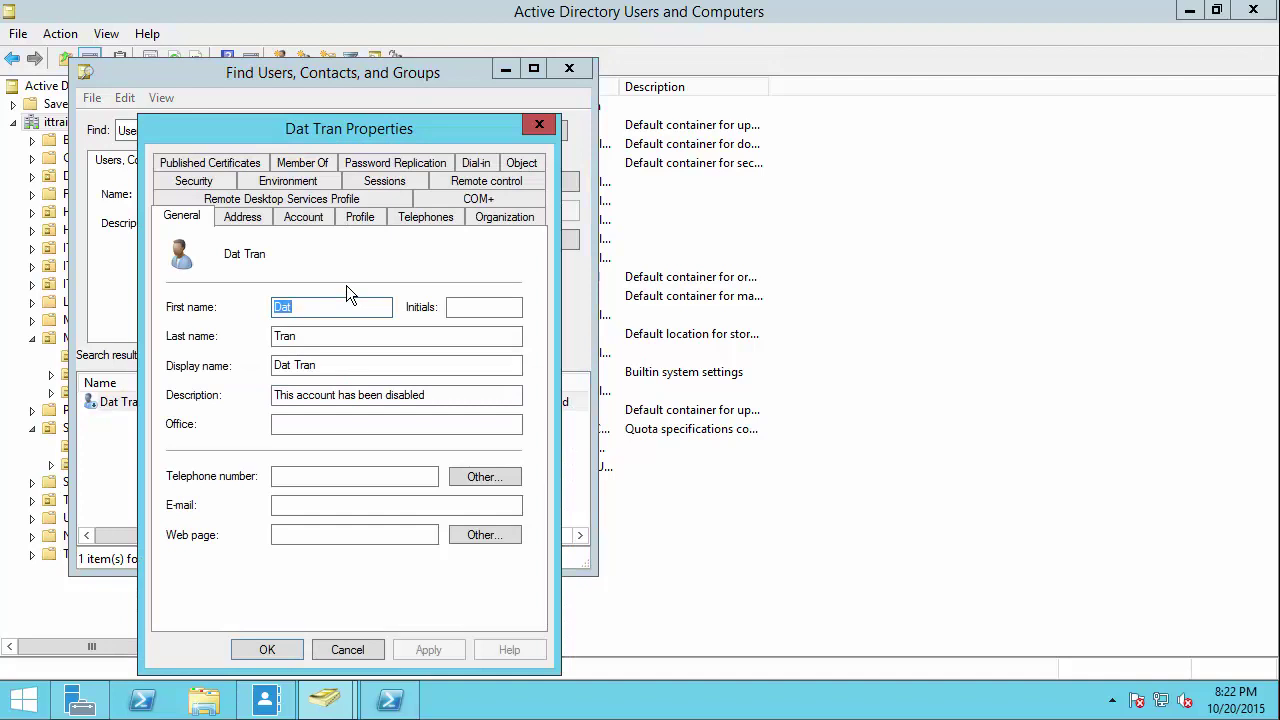
pyautogui.click(302, 218)
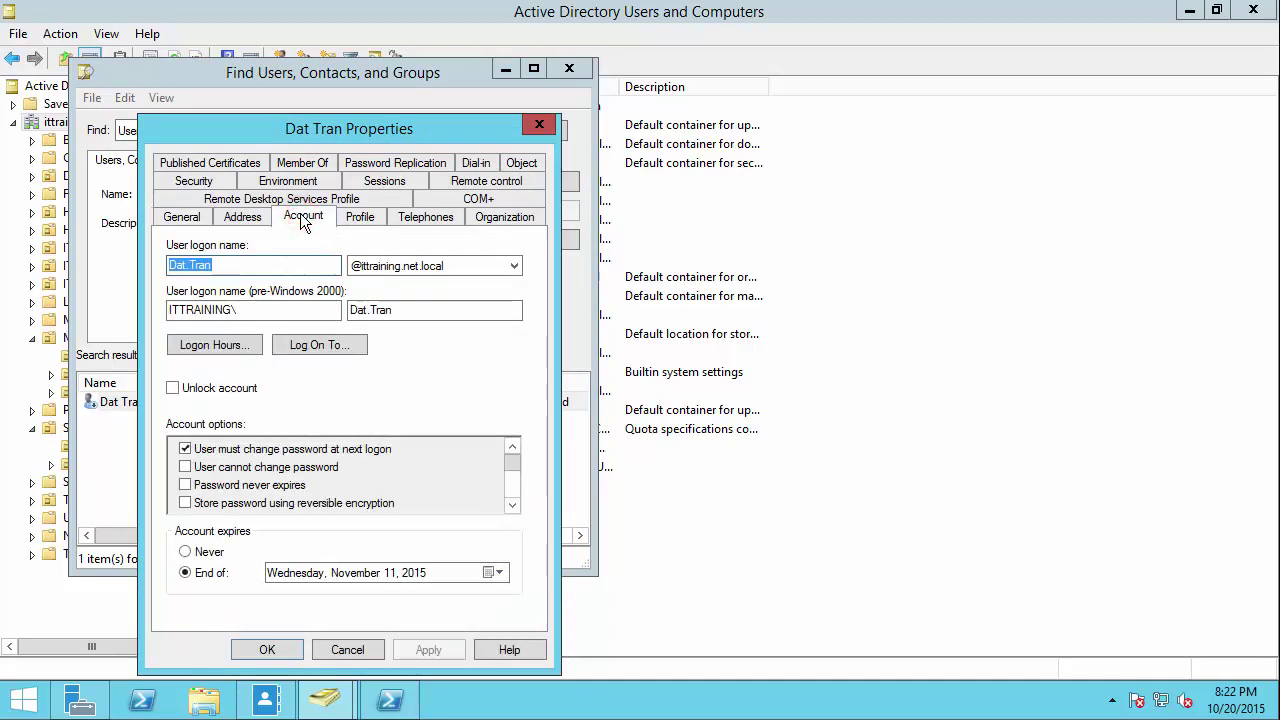
pyautogui.click(513, 505)
pyautogui.click(513, 505)
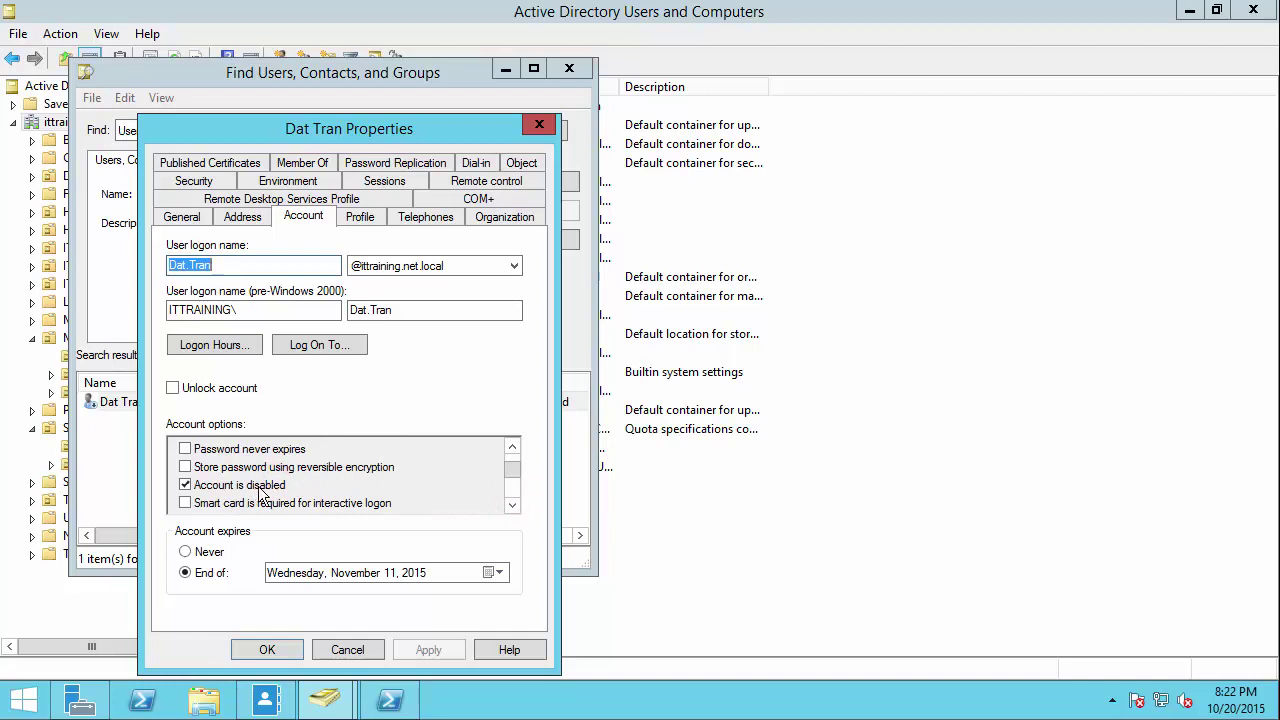
pyautogui.click(342, 647)
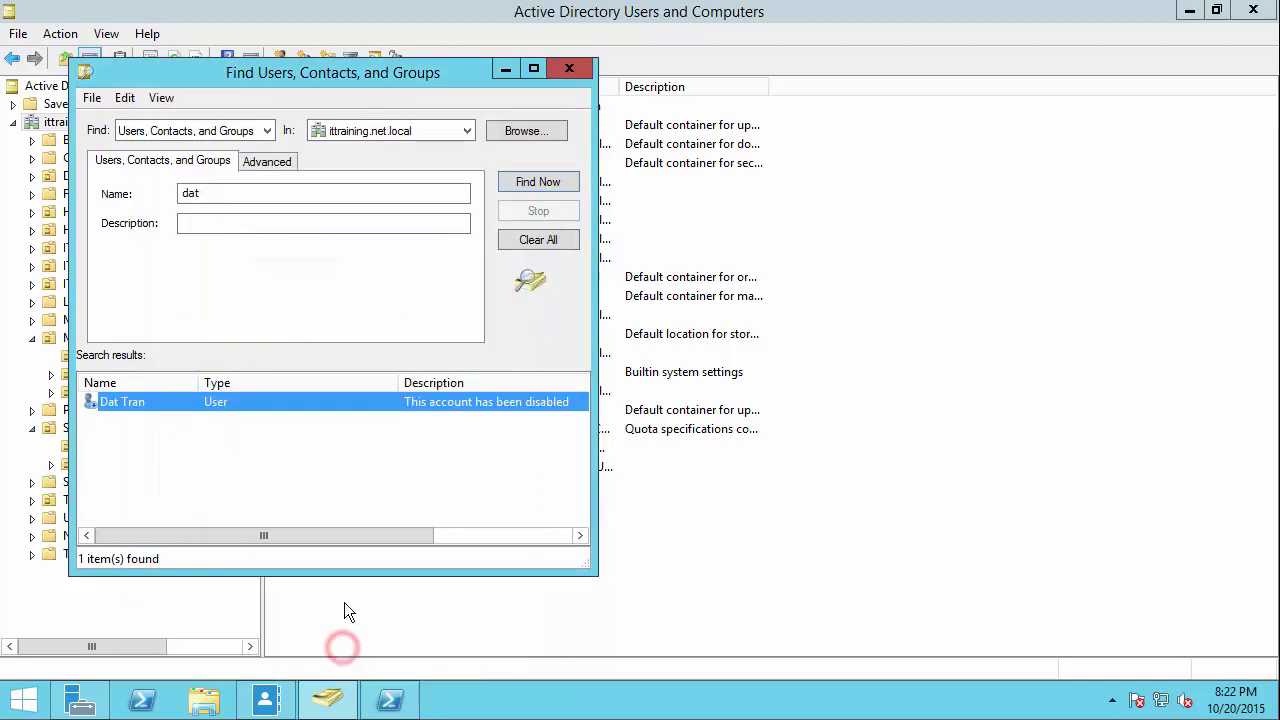
# Step: Search Find Users for the name 'ja'
pyautogui.click(205, 196)
pyautogui.doubleClick(205, 196)
pyautogui.write('jsvk')
pyautogui.press('Return')
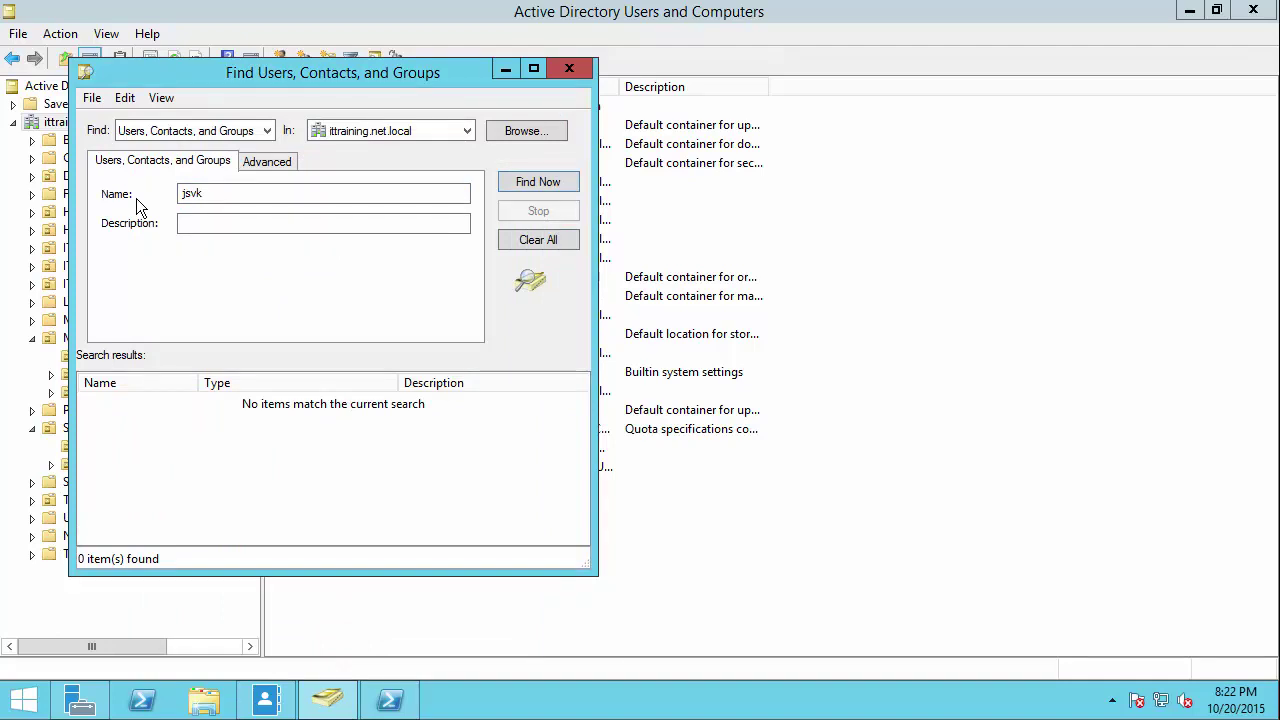
pyautogui.doubleClick(226, 193)
pyautogui.press('Right')
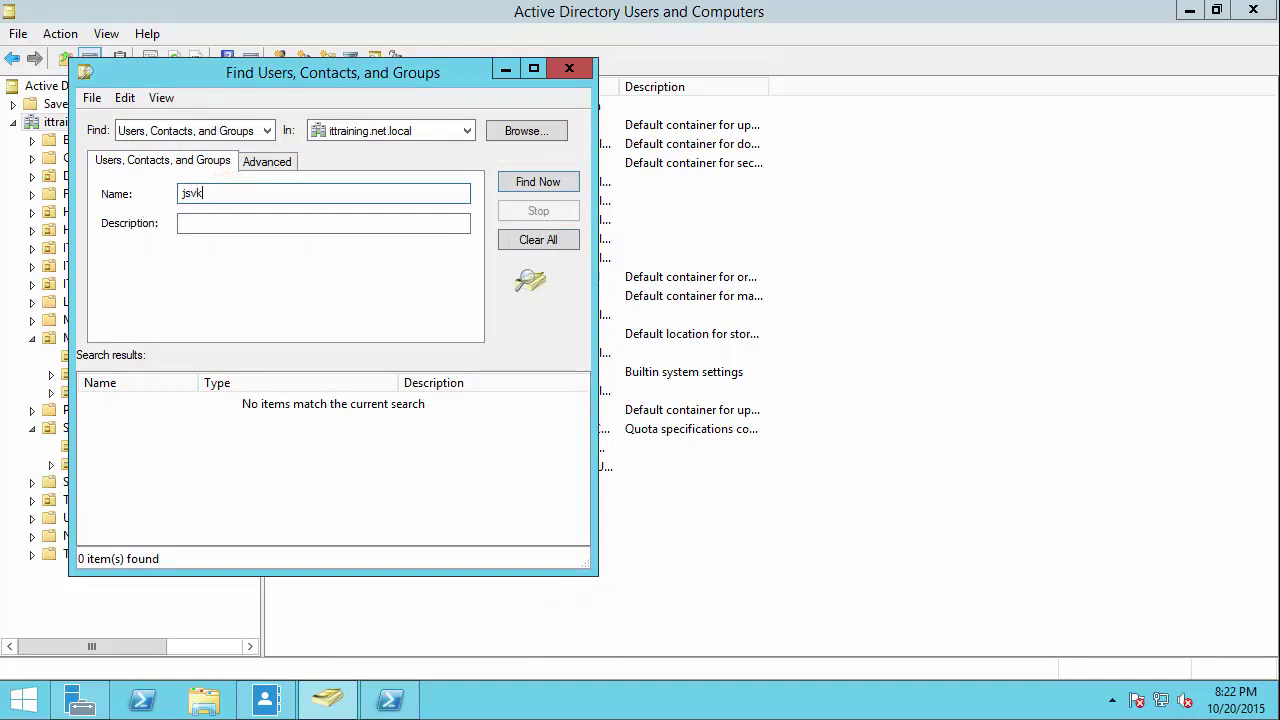
pyautogui.press('BackSpace')
pyautogui.press('Return')
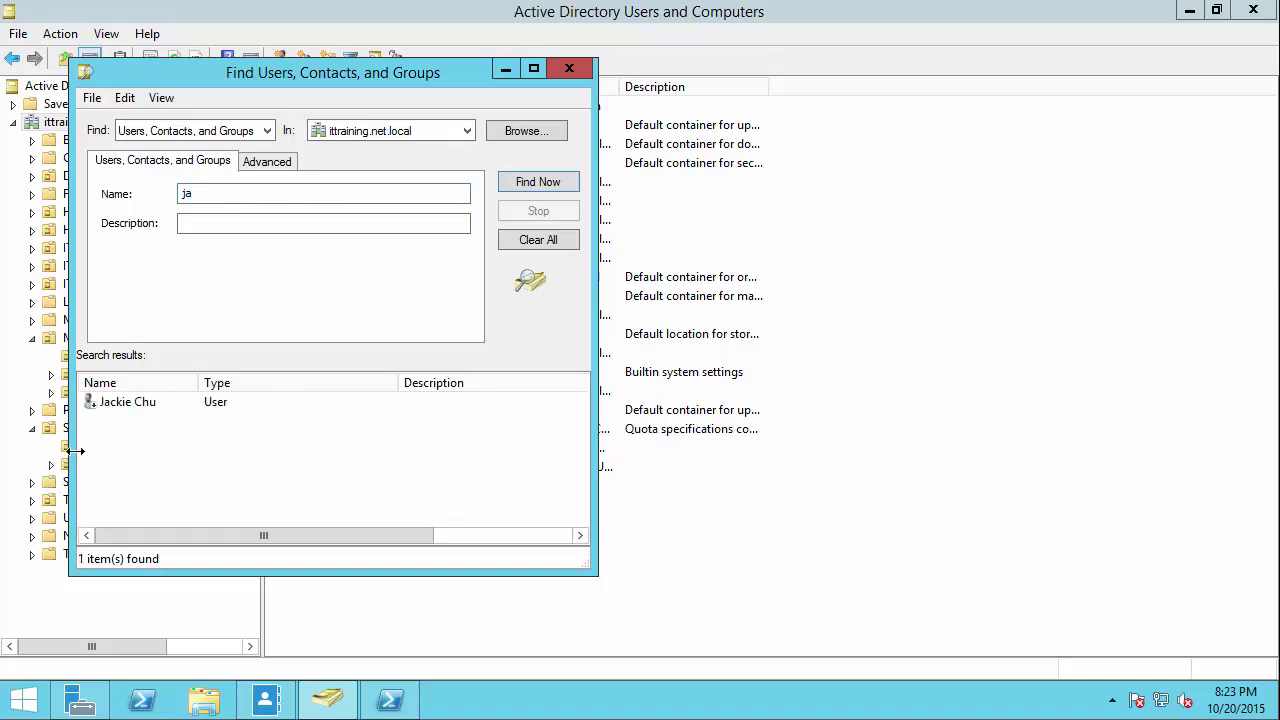
# Step: Inspect the found user's Account tab, then cancel without changes
pyautogui.click(125, 403)
pyautogui.doubleClick(125, 403)
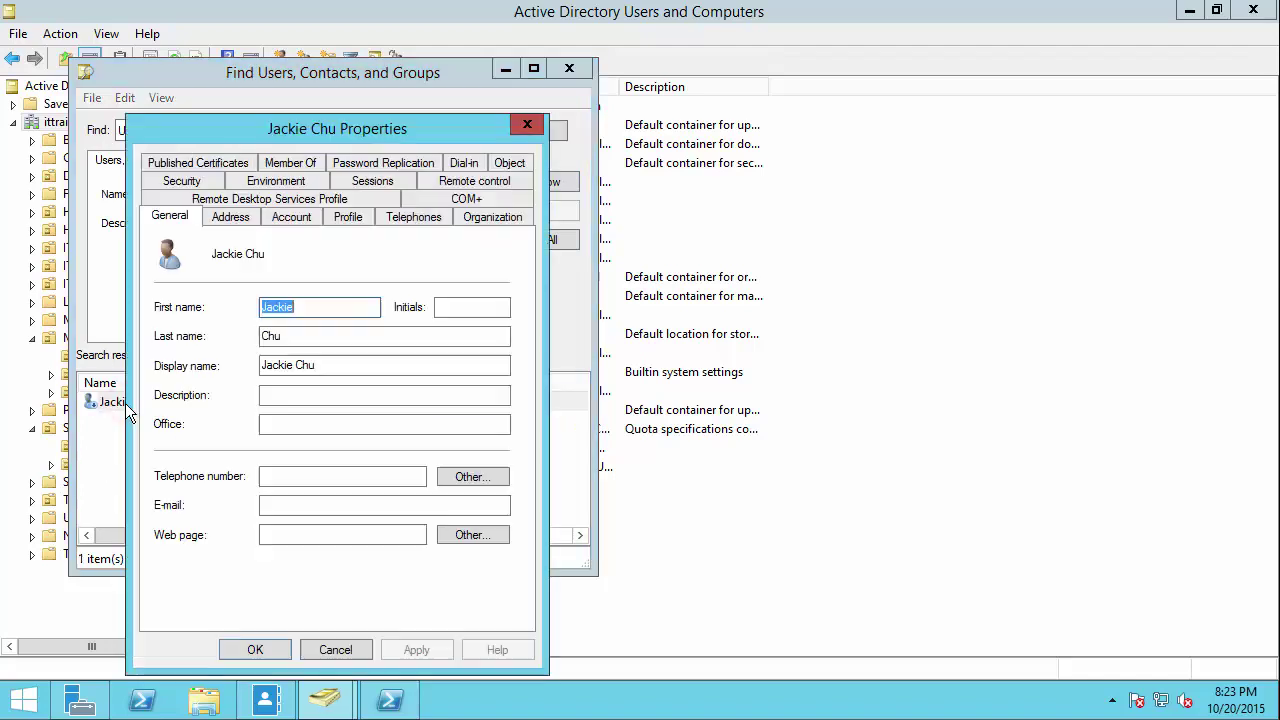
pyautogui.click(305, 219)
pyautogui.doubleClick(500, 505)
pyautogui.click(500, 505)
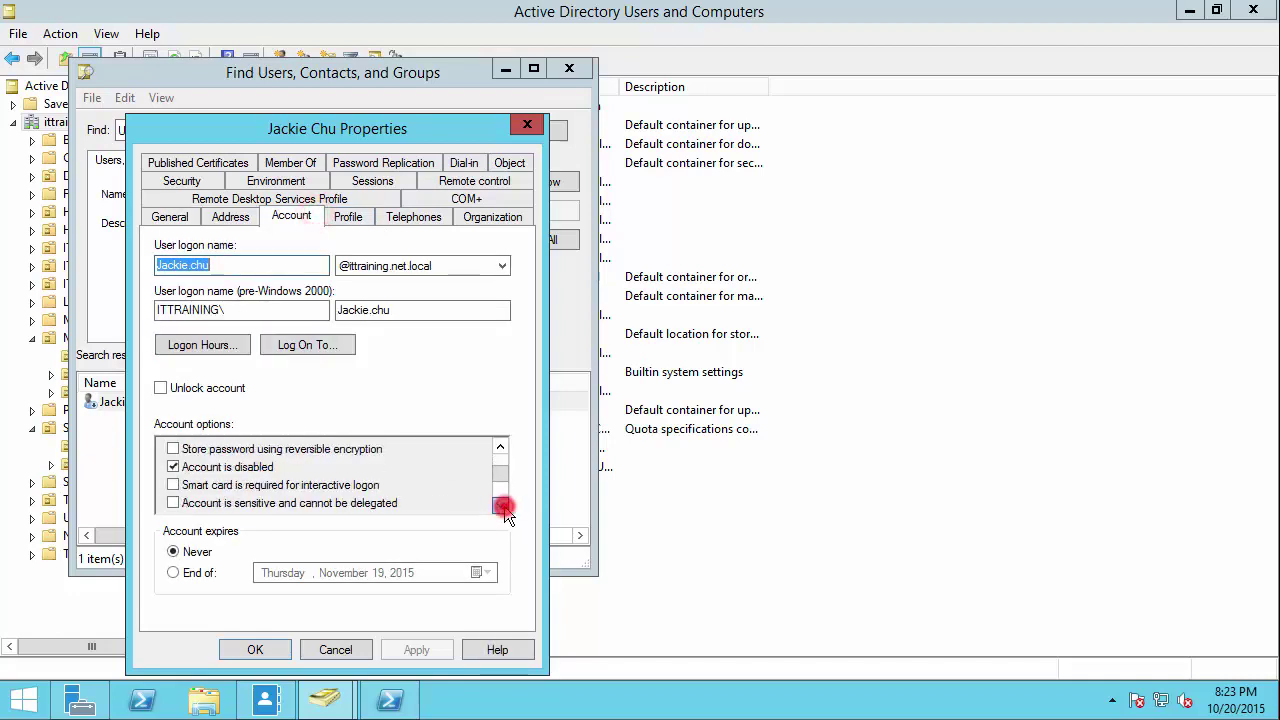
pyautogui.click(334, 649)
# Step: Enable the found user's account and acknowledge the confirmation
pyautogui.rightClick(154, 403)
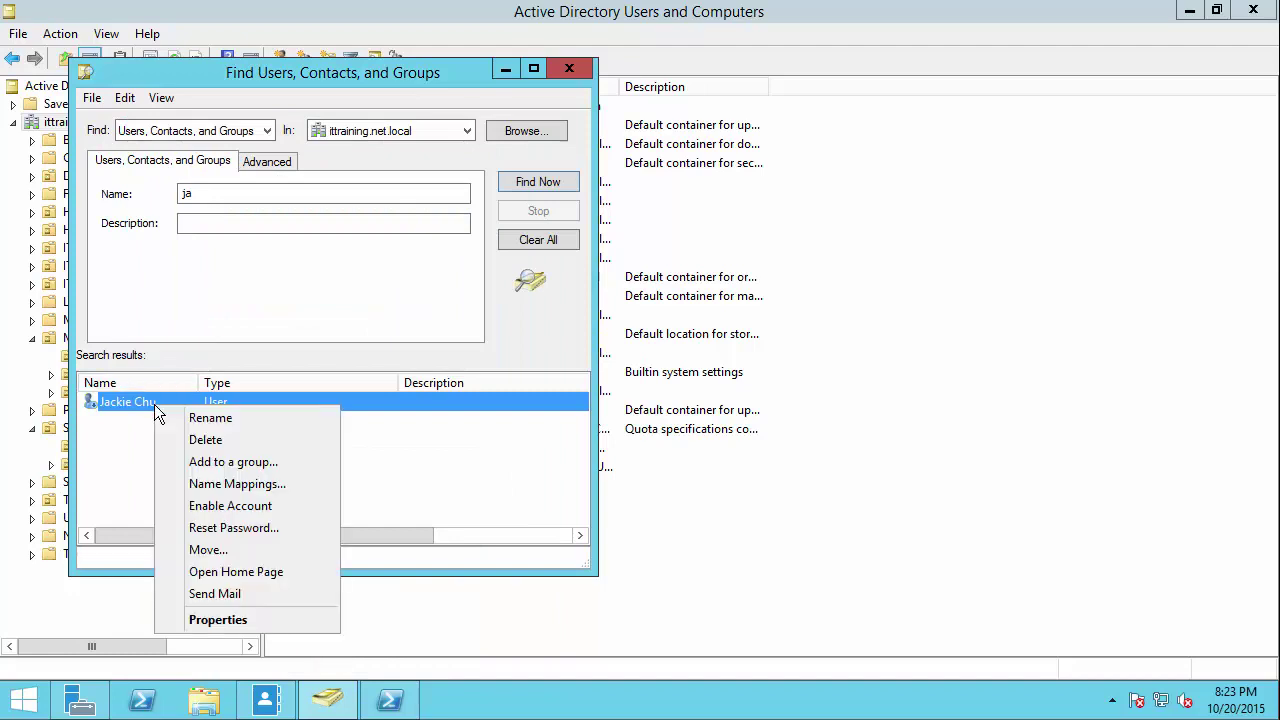
pyautogui.click(229, 510)
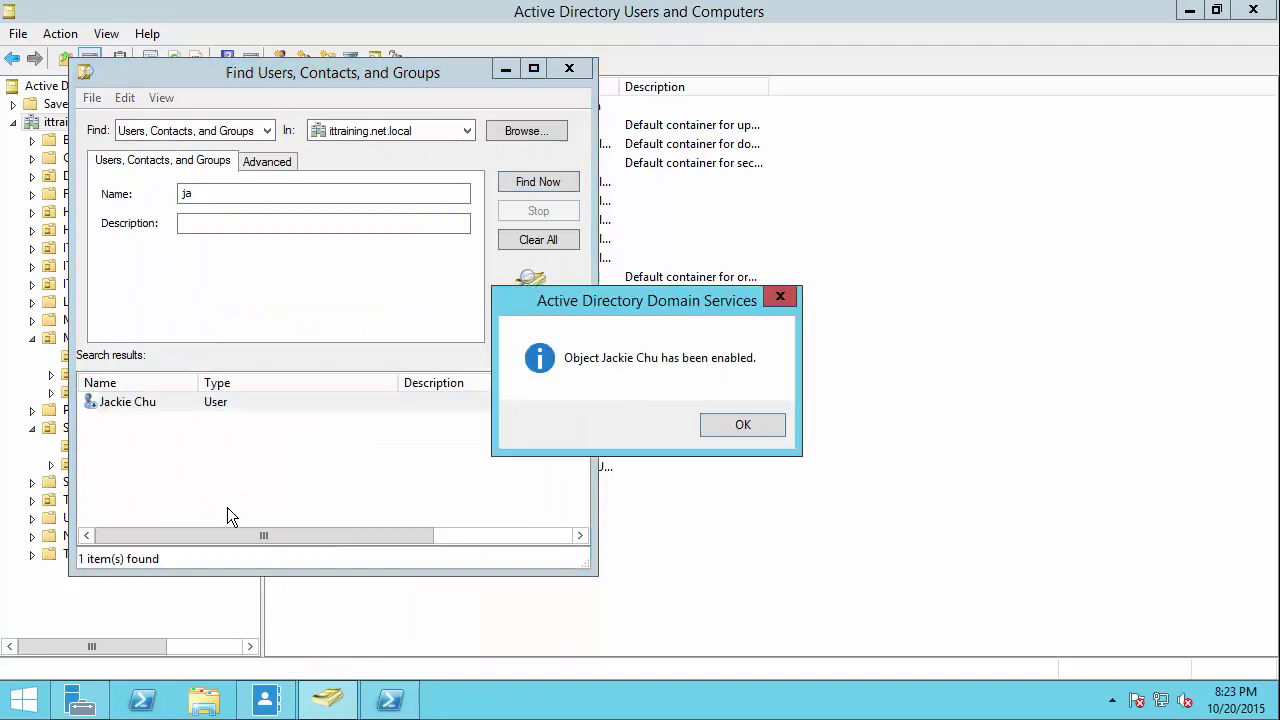
pyautogui.click(740, 426)
pyautogui.click(293, 460)
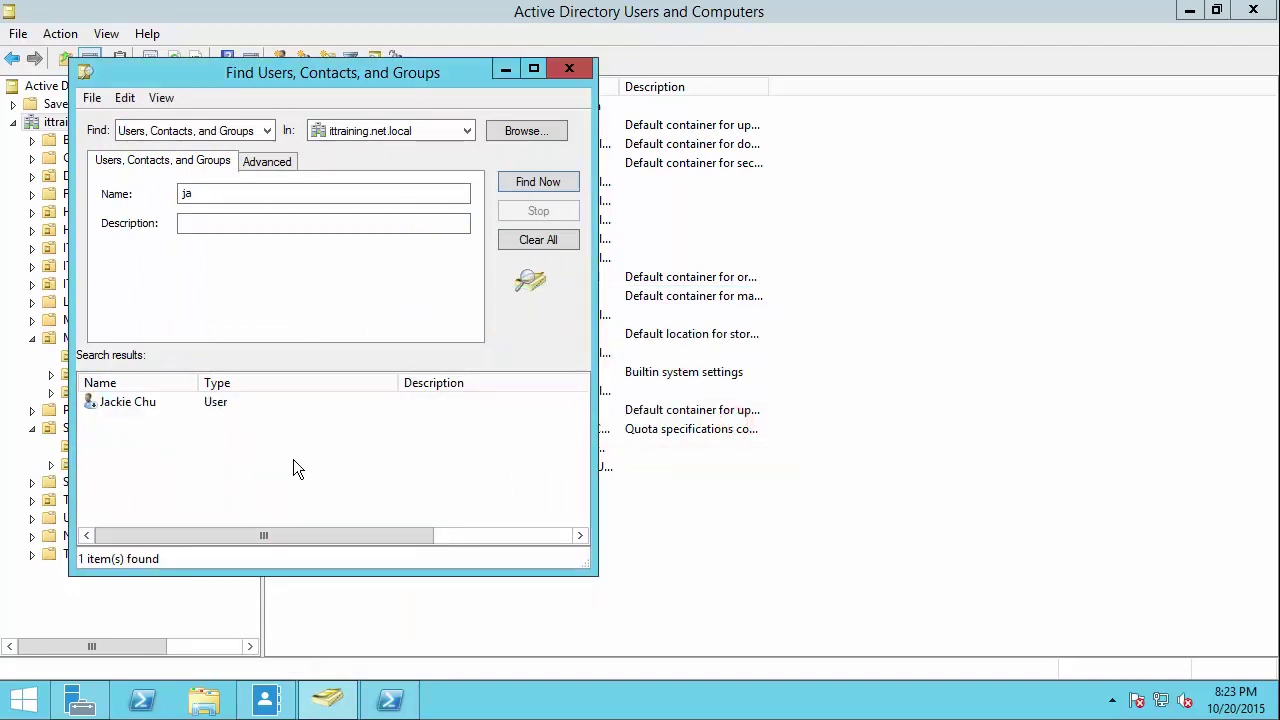
pyautogui.click(215, 194)
# Step: Rerun Get-ADUser -Filter{enabled -ne $True} showing three accounts, then minimize PowerShell and close Find
pyautogui.click(388, 698)
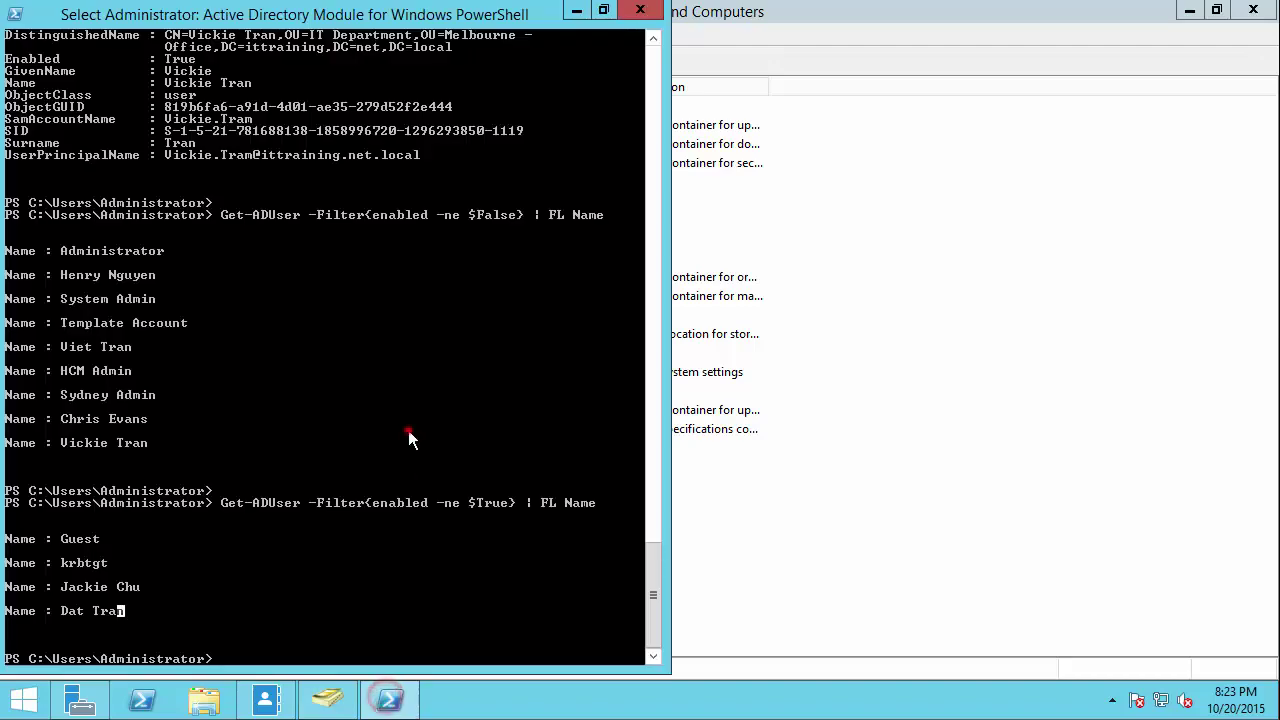
pyautogui.press('Up')
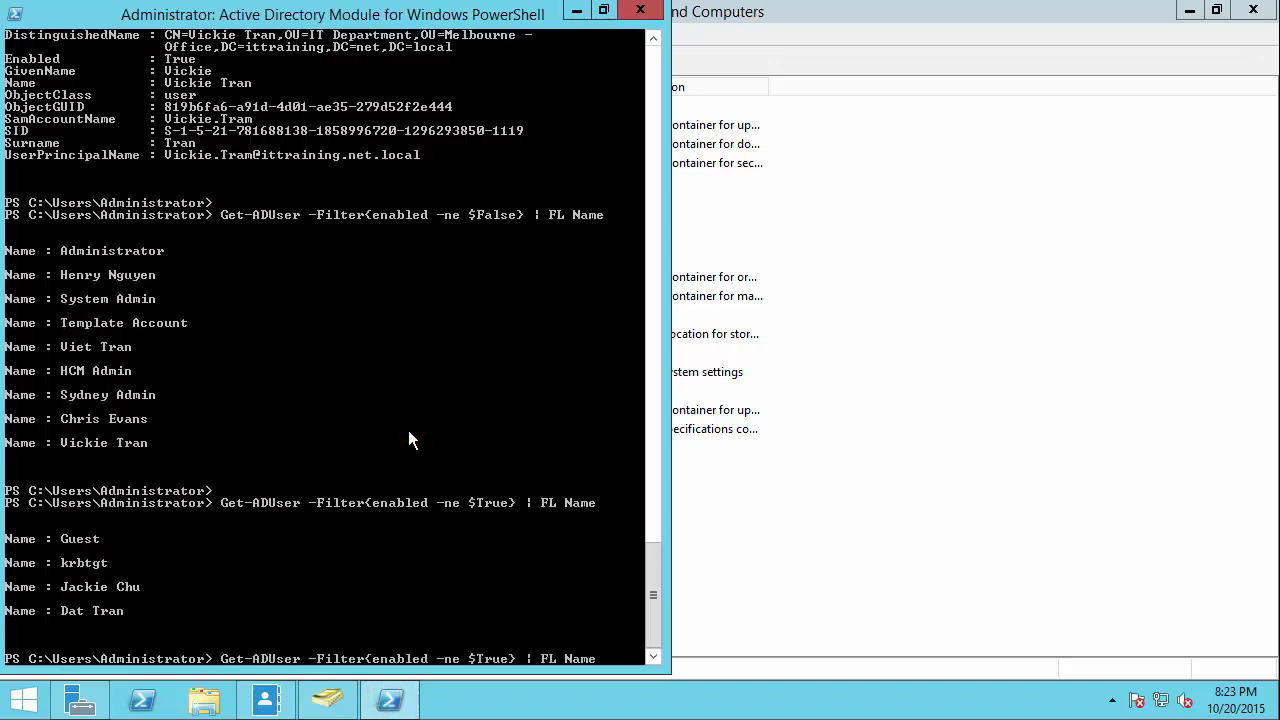
pyautogui.press('Return')
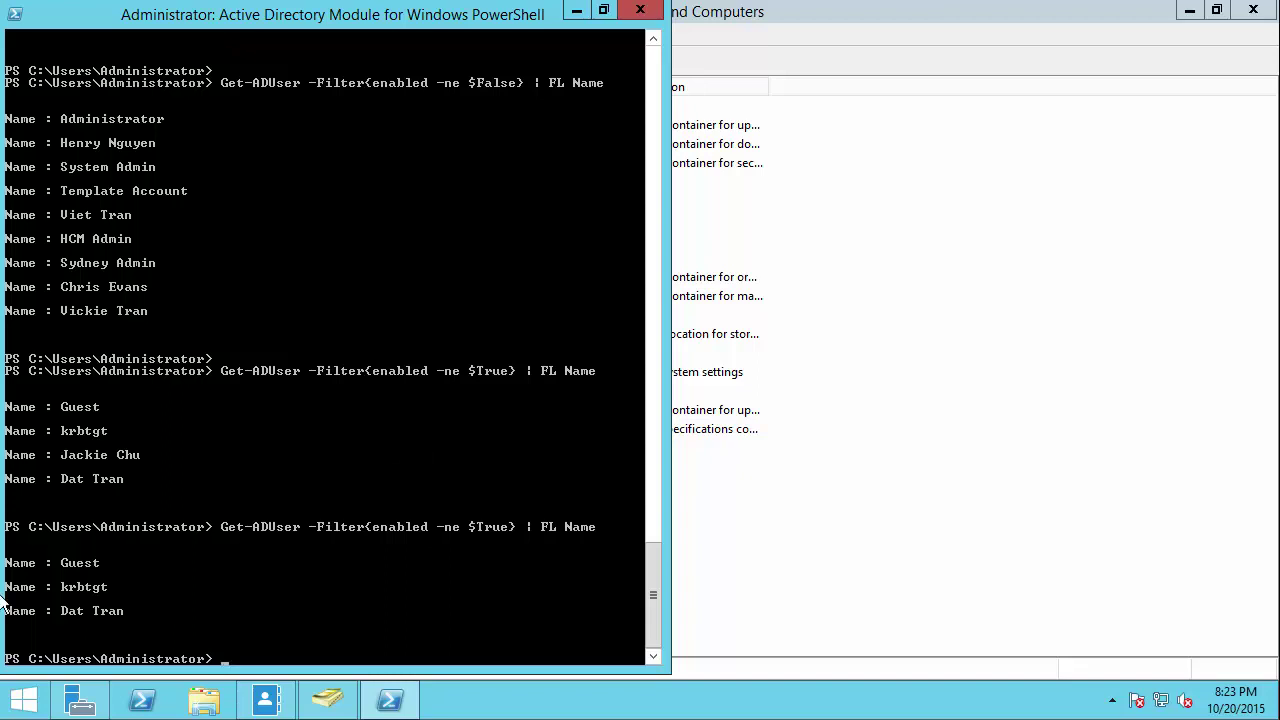
pyautogui.click(576, 10)
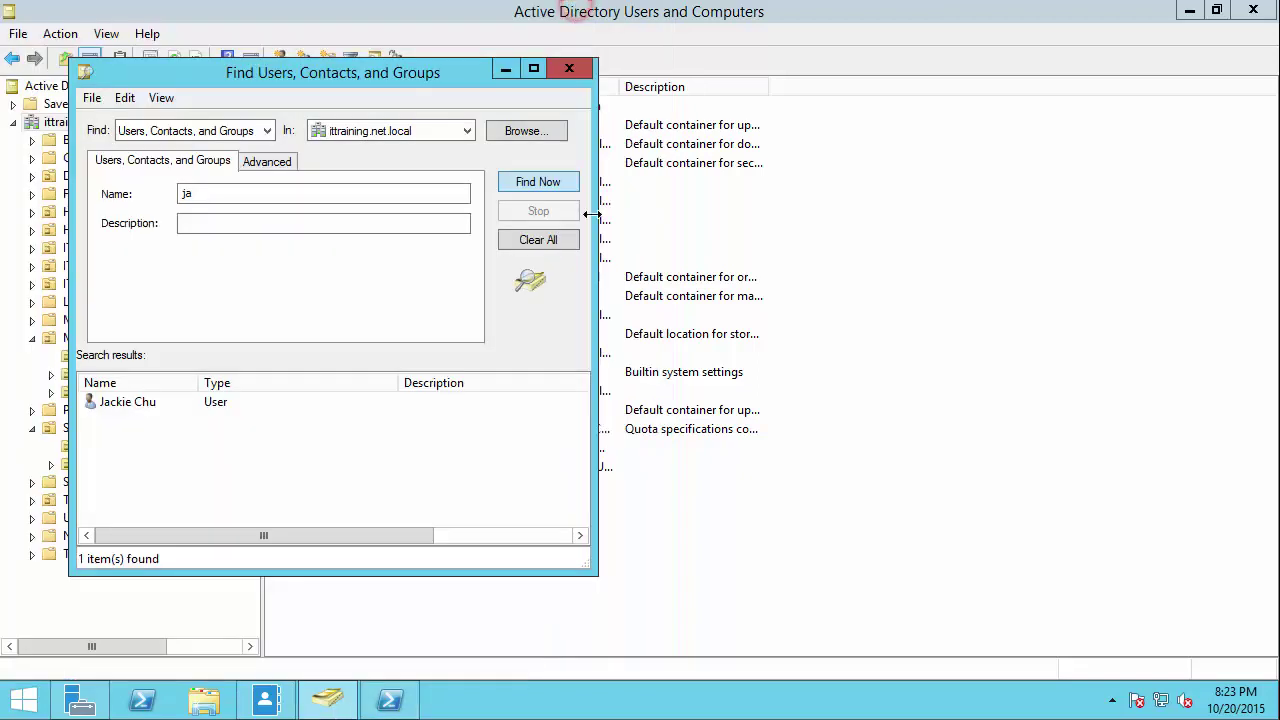
pyautogui.click(569, 68)
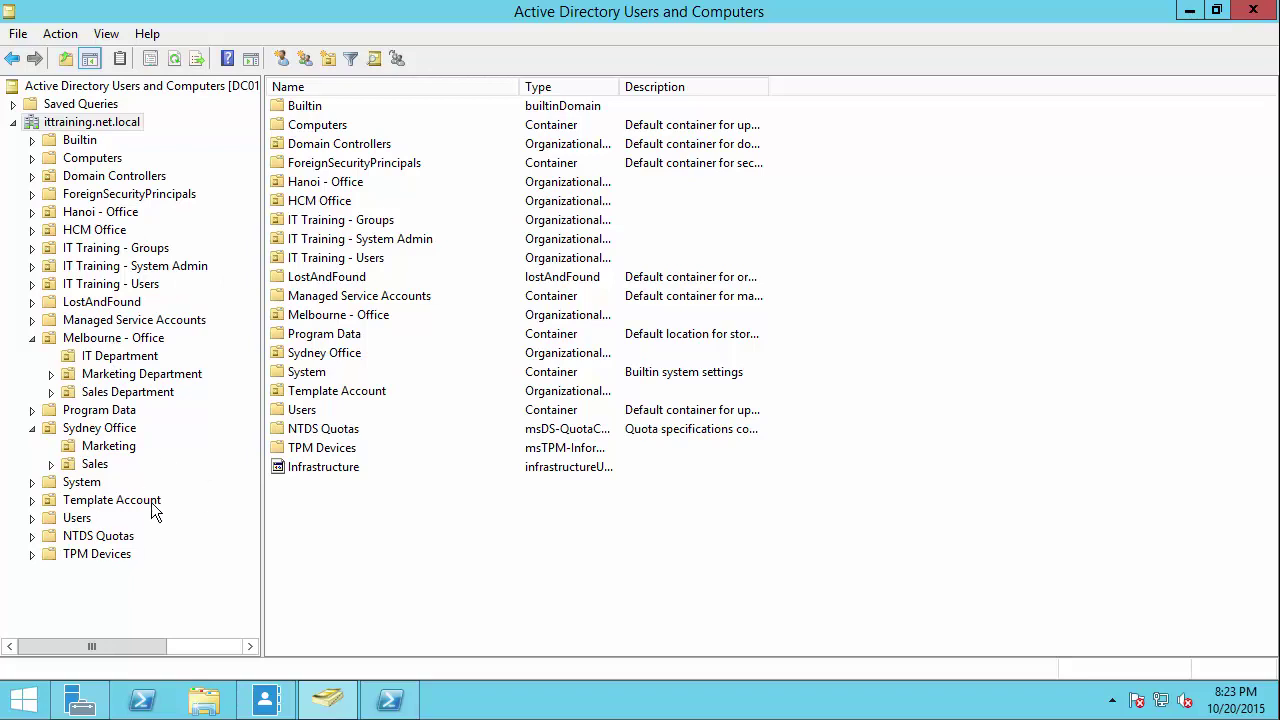
# Step: Turn off View > Advanced Features and start a new user in the Template Account OU
pyautogui.click(107, 34)
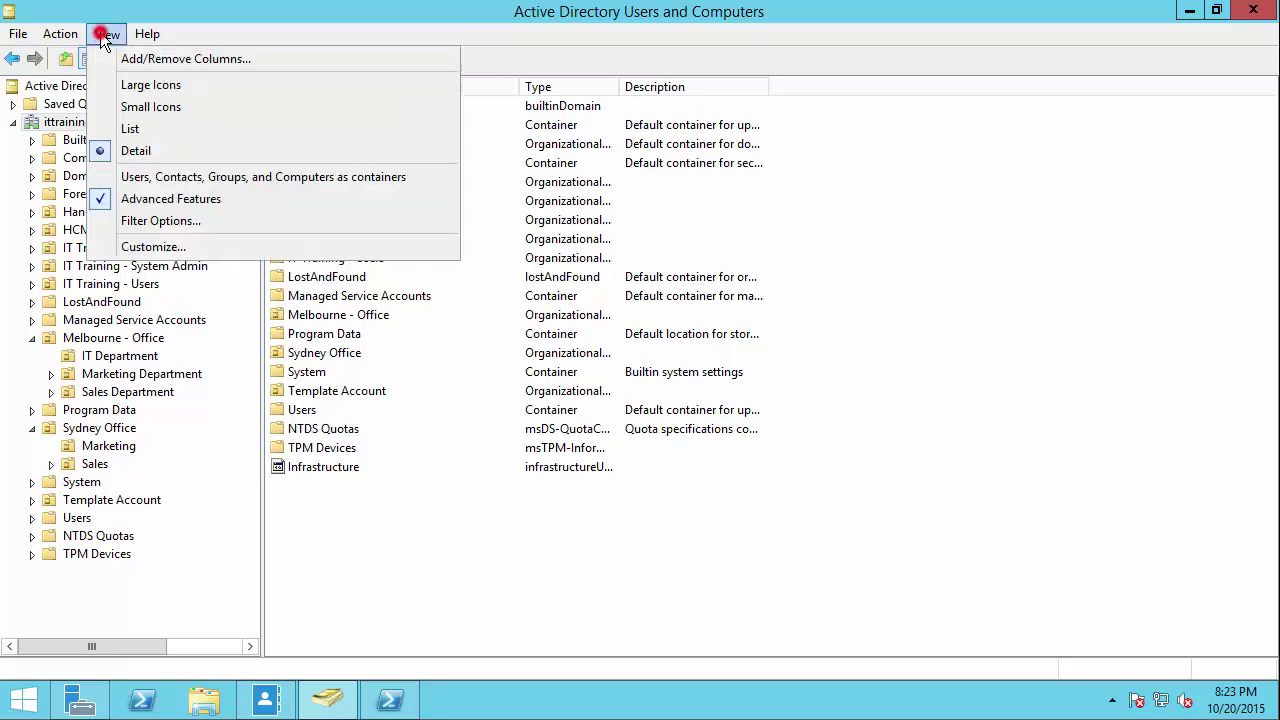
pyautogui.click(114, 198)
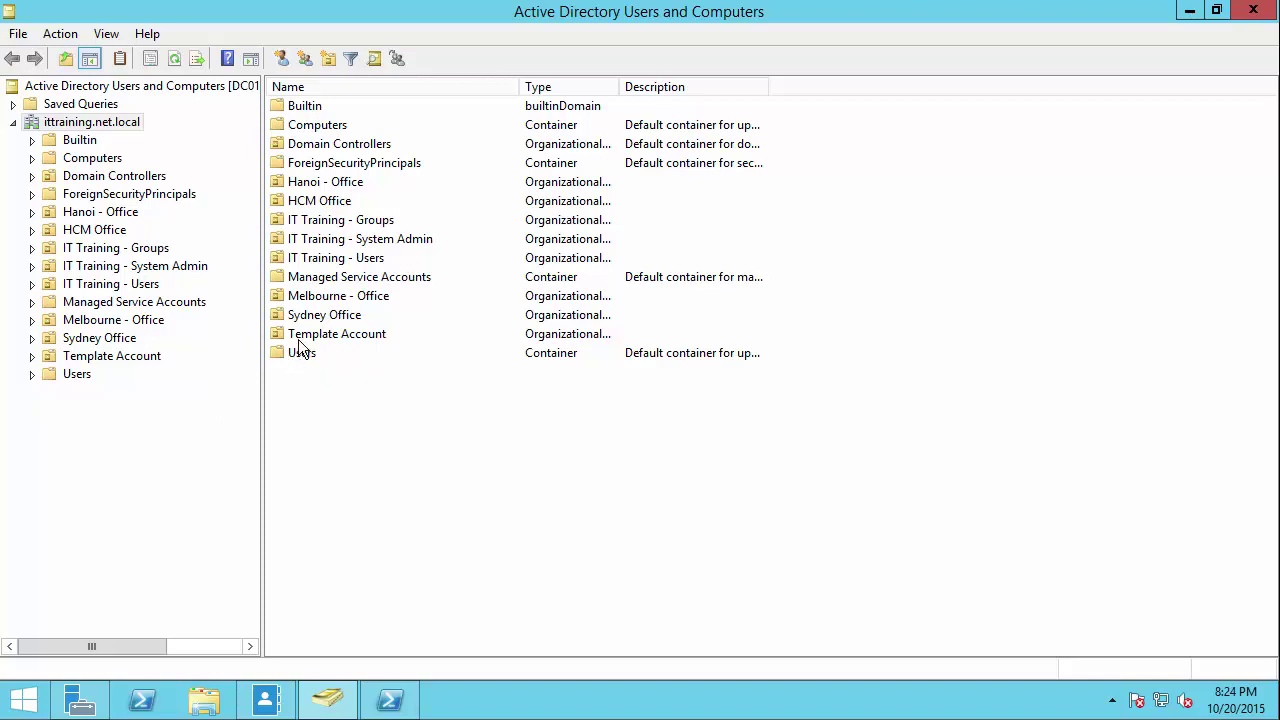
pyautogui.click(129, 362)
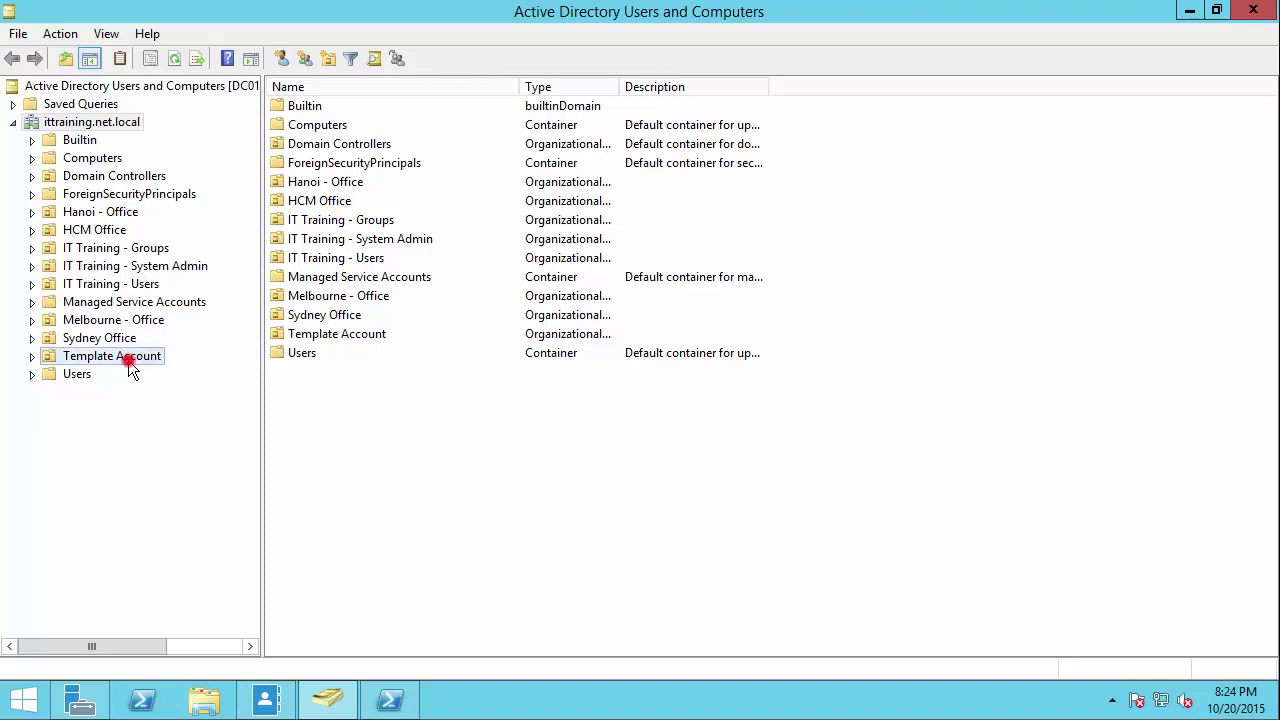
pyautogui.rightClick(129, 362)
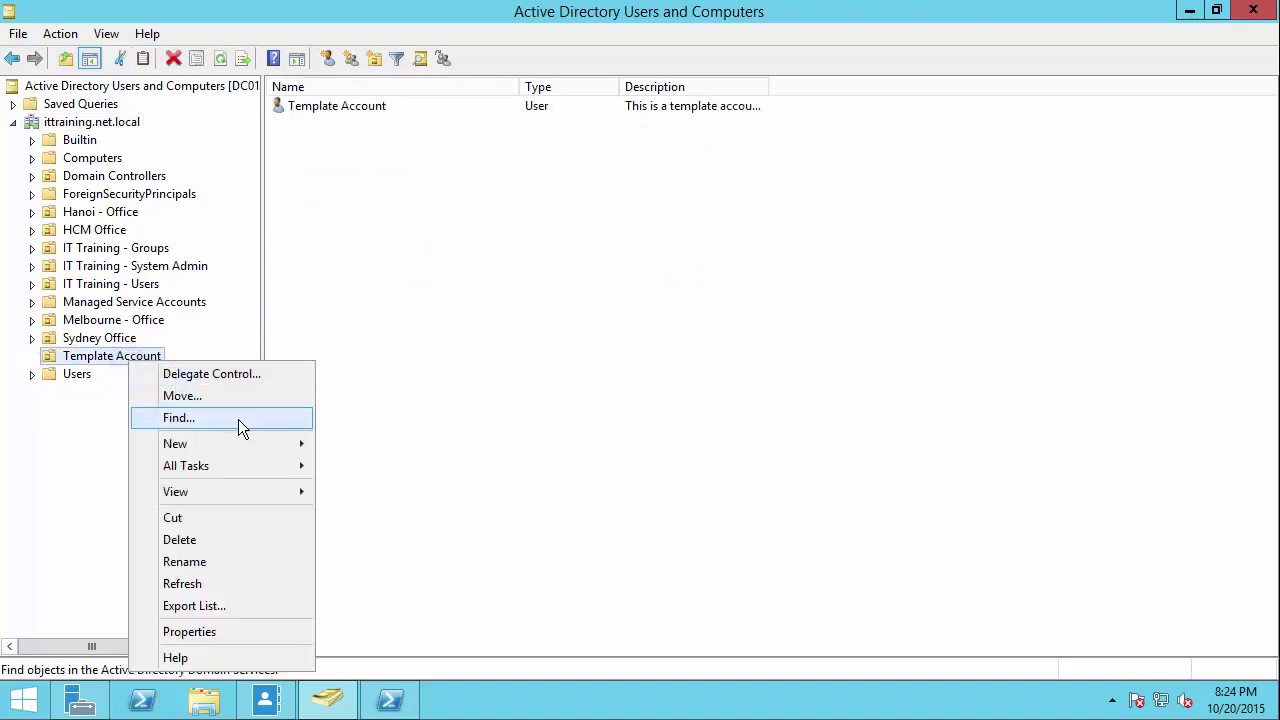
pyautogui.click(199, 443)
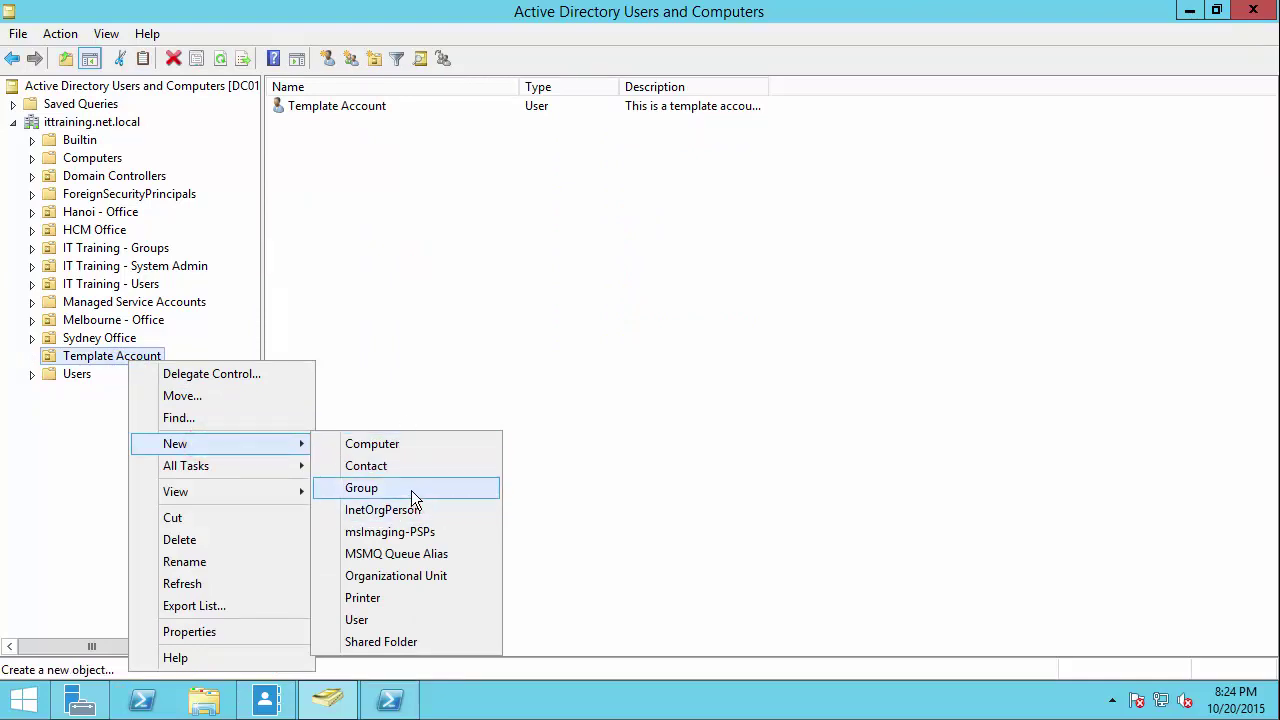
pyautogui.click(400, 619)
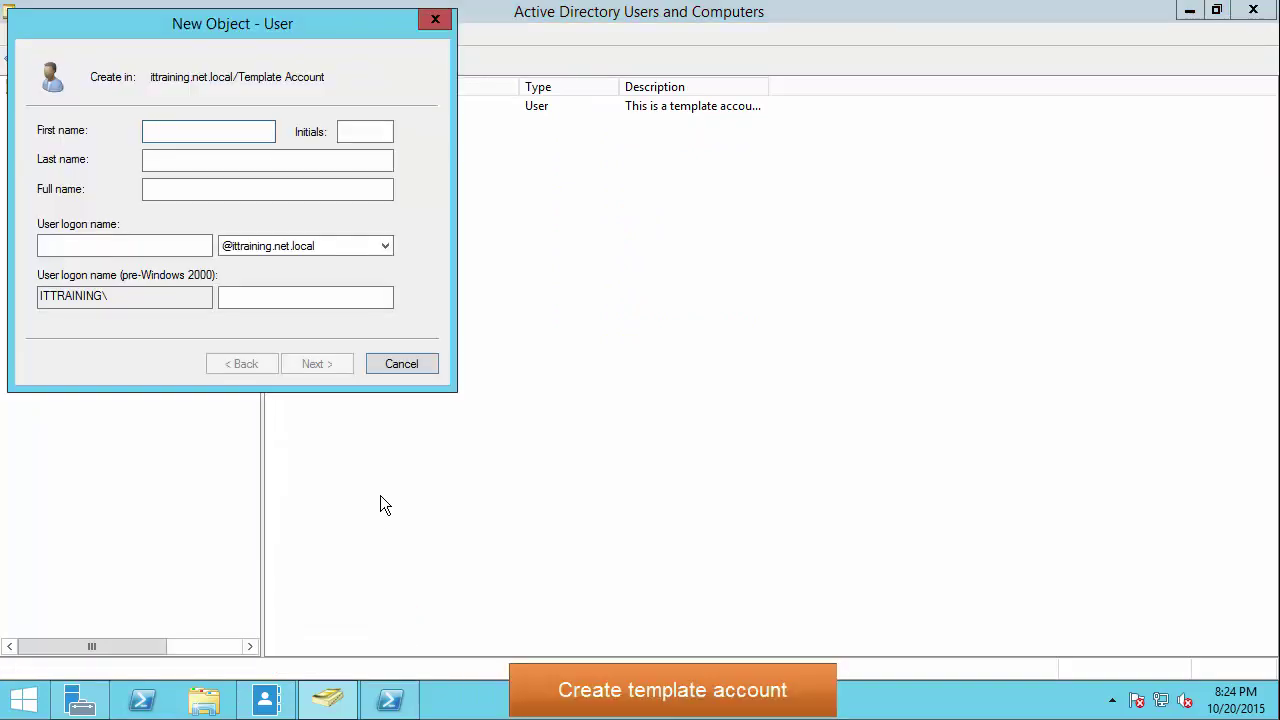
# Step: Enter first name IT, last name Template Account and logon name IT.Template
pyautogui.write('IT')
pyautogui.press('Tab')
pyautogui.press('Tab')
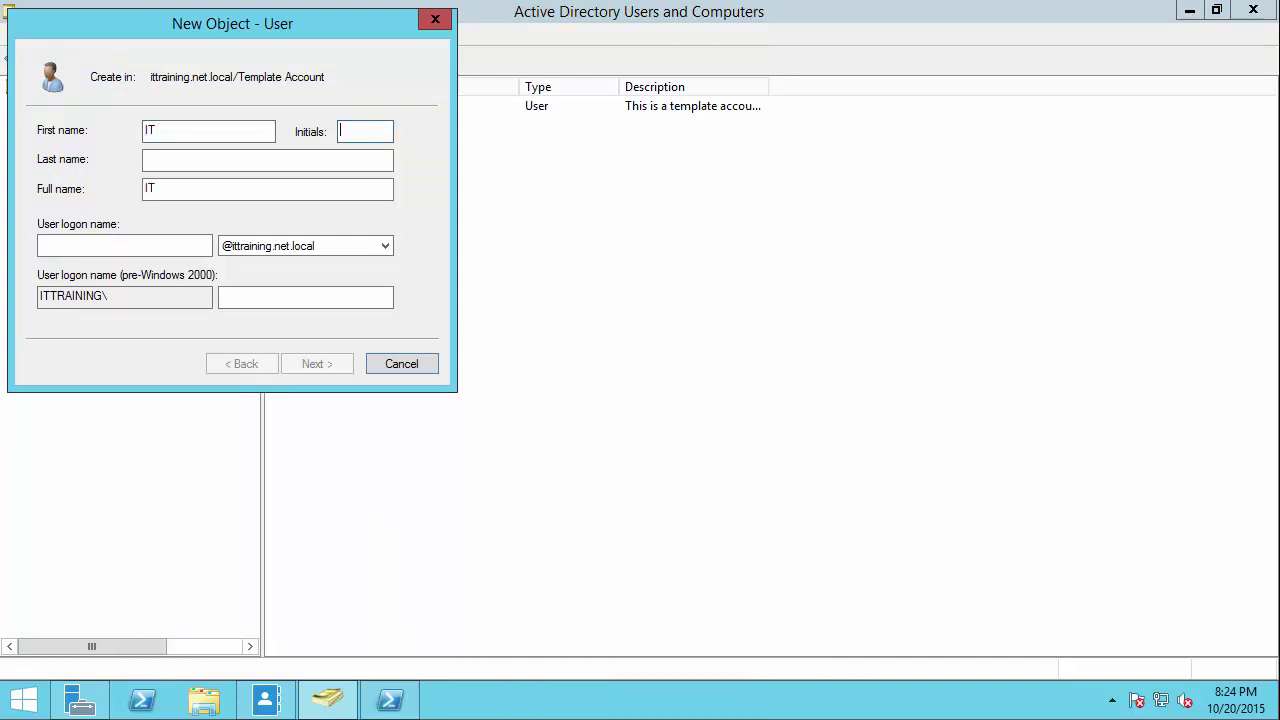
pyautogui.write('Templ')
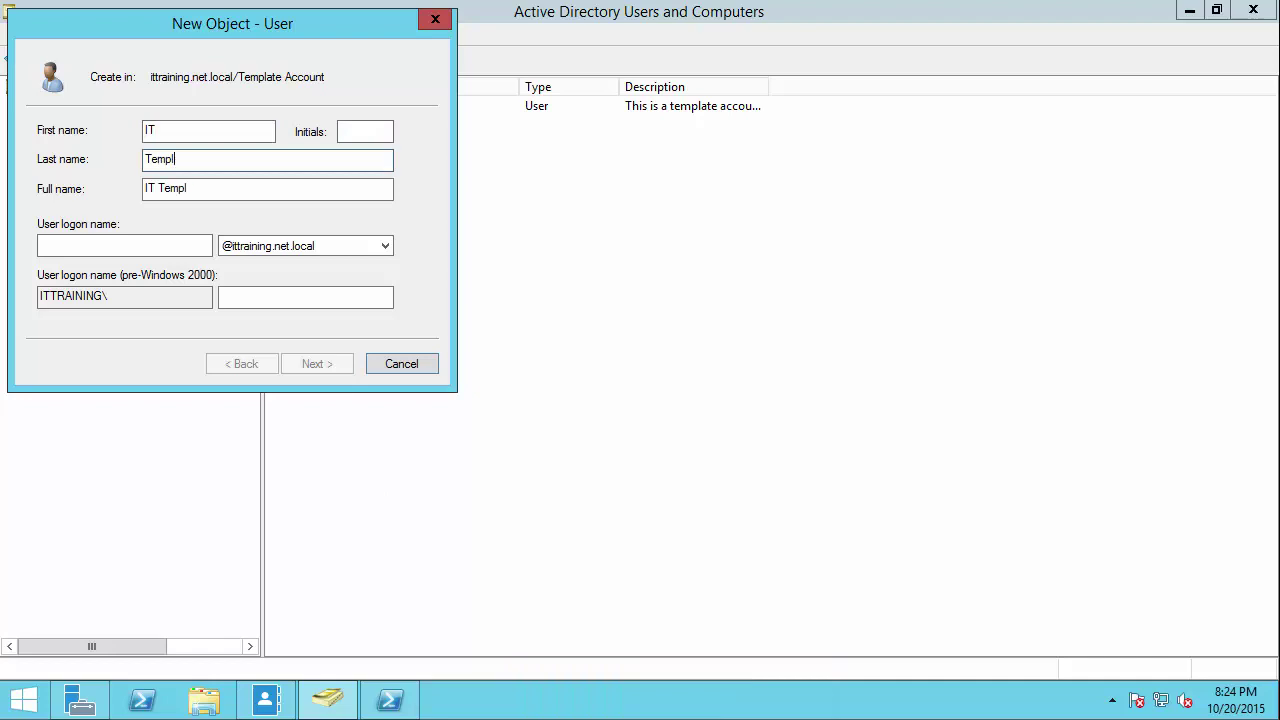
pyautogui.write('ate Account')
pyautogui.press('Tab')
pyautogui.press('Tab')
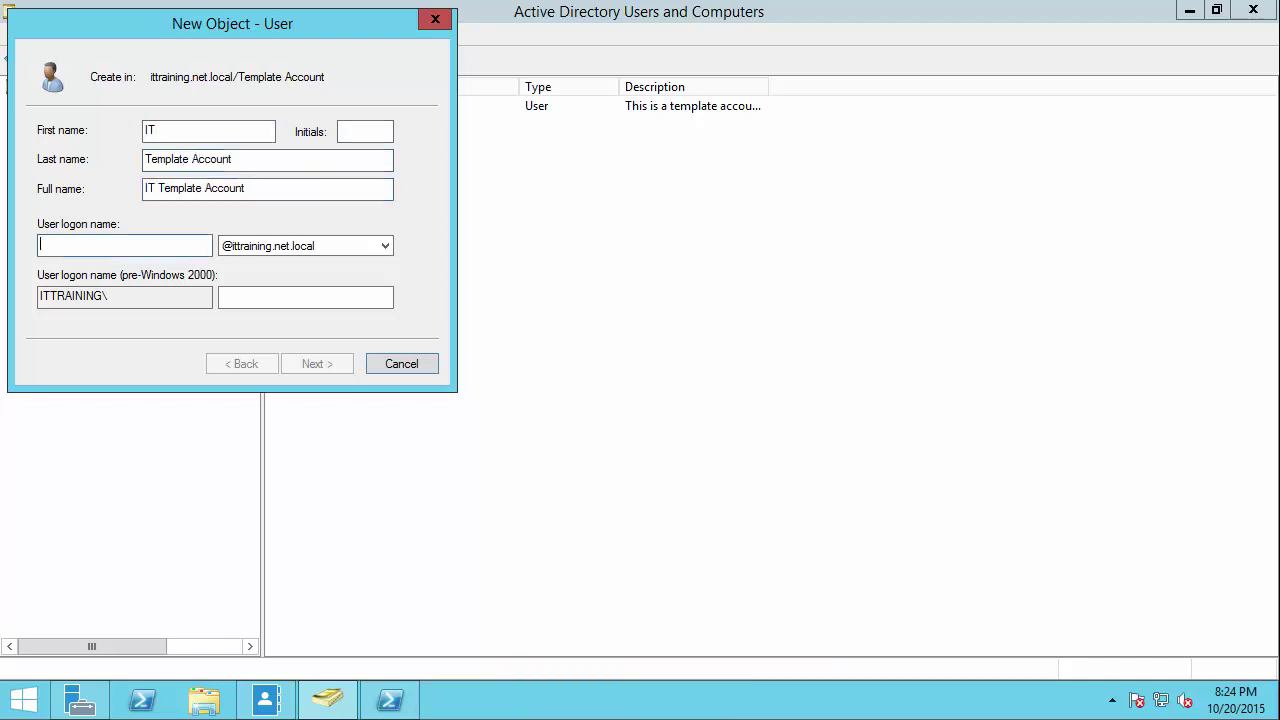
pyautogui.write('IT.Template')
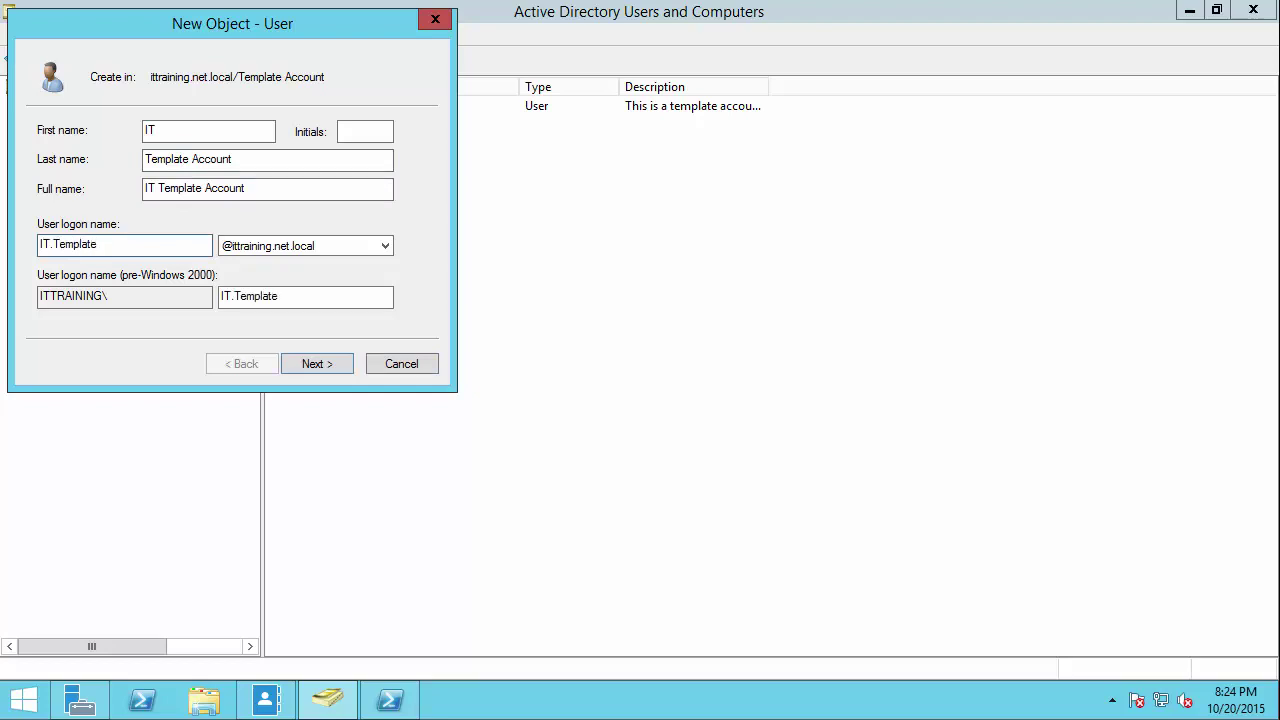
pyautogui.click(338, 365)
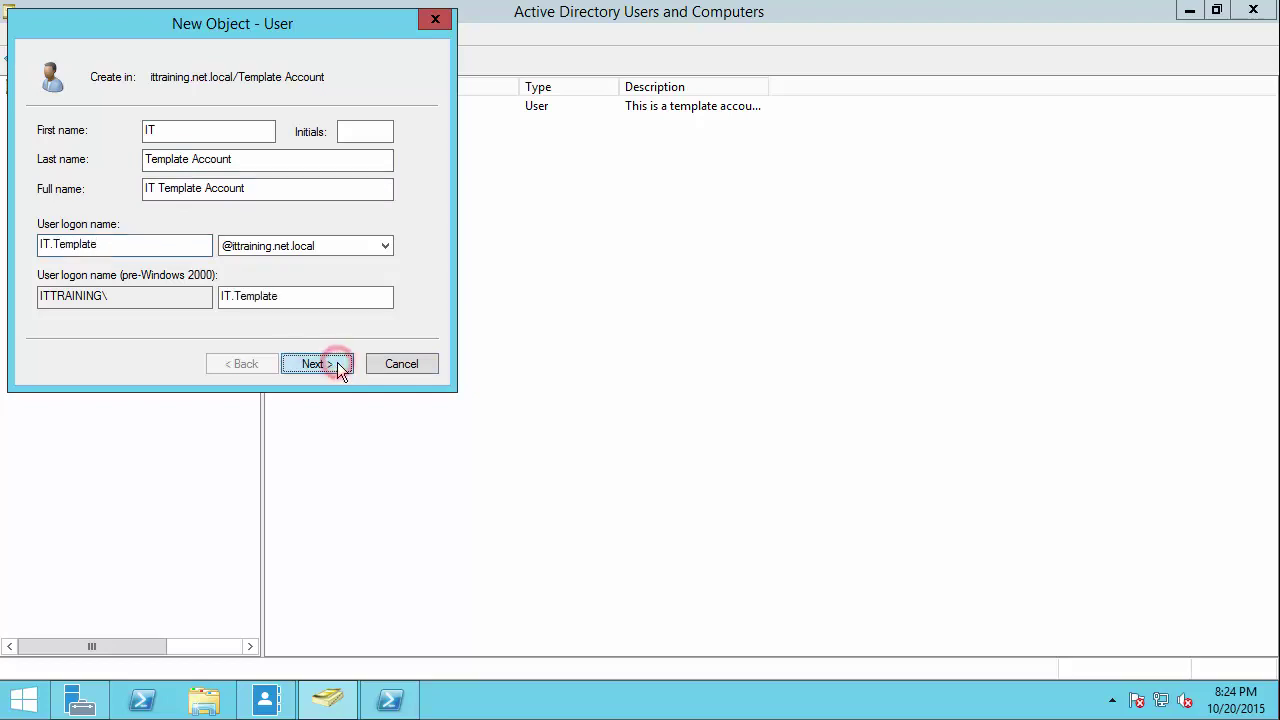
# Step: Set the account password with Password never expires checked, and finish the wizard
pyautogui.write('Pa$$w0rd')
pyautogui.press('Tab')
pyautogui.write('Pa$$w0')
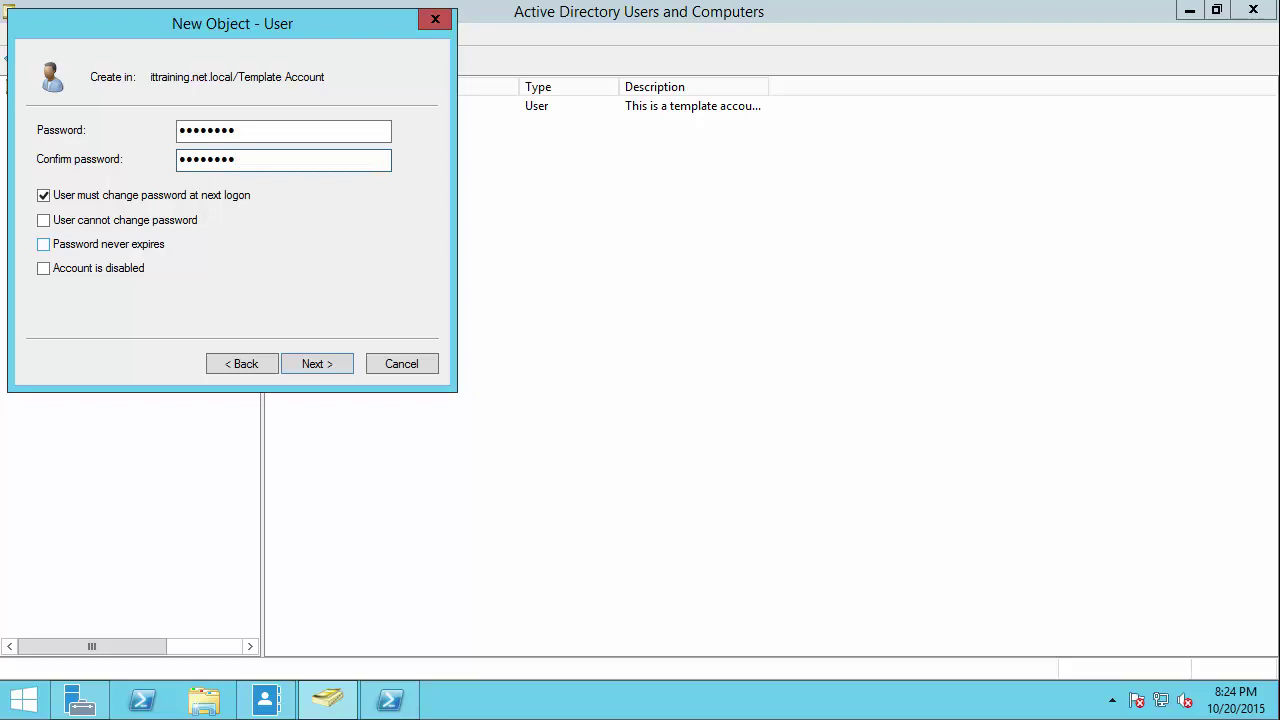
pyautogui.click(123, 249)
pyautogui.click(811, 424)
pyautogui.click(318, 363)
pyautogui.click(322, 360)
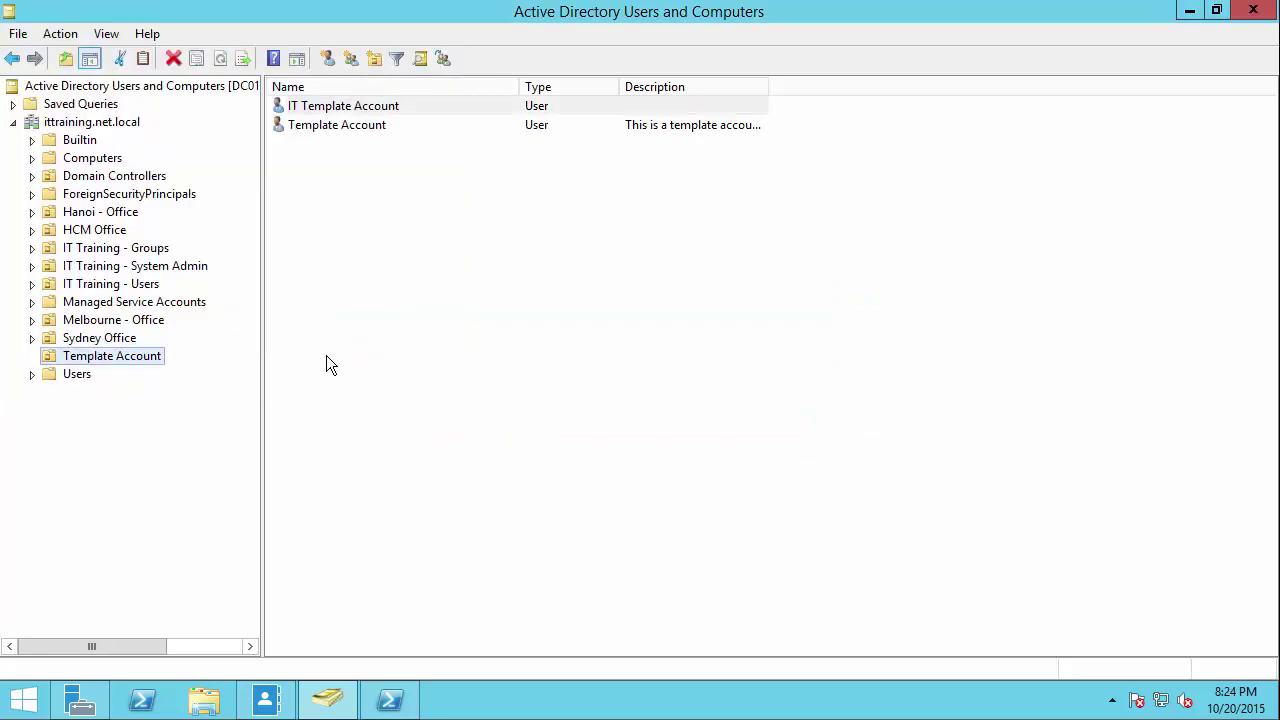
pyautogui.click(376, 162)
# Step: Give IT Template Account the description 'This is template account for IT Department' and a telephone number, and apply
pyautogui.click(360, 106)
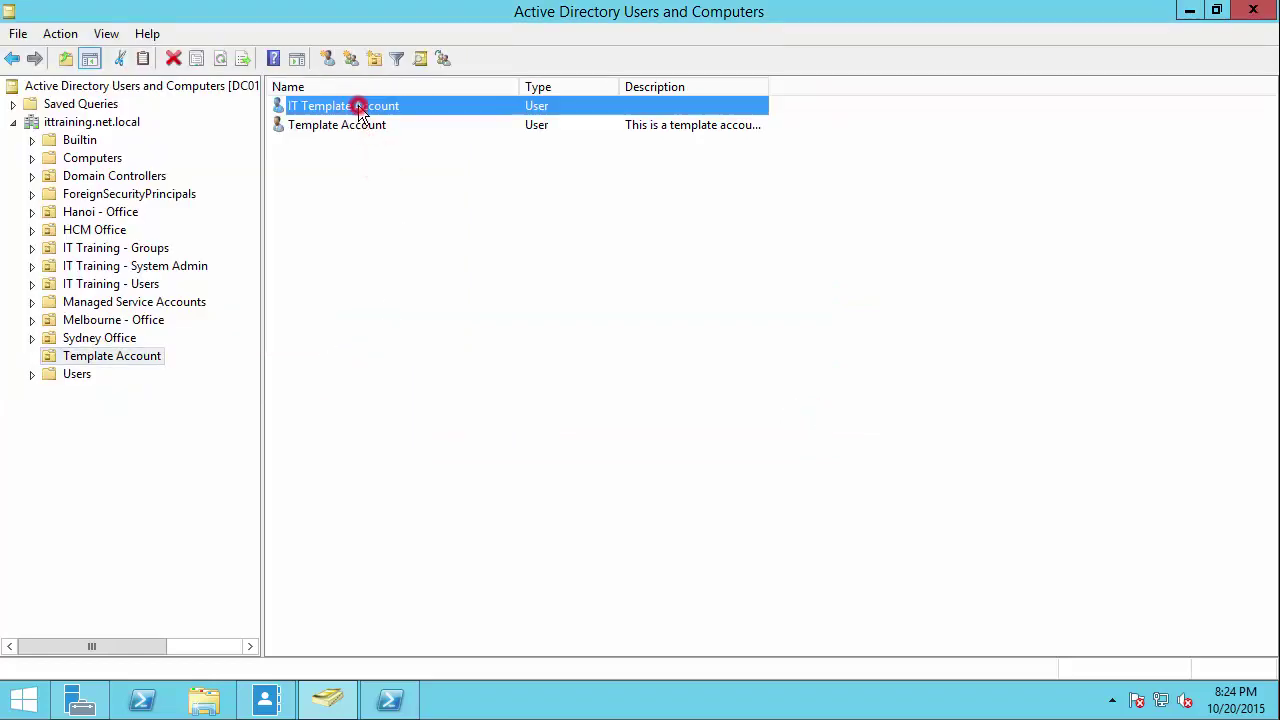
pyautogui.doubleClick(358, 106)
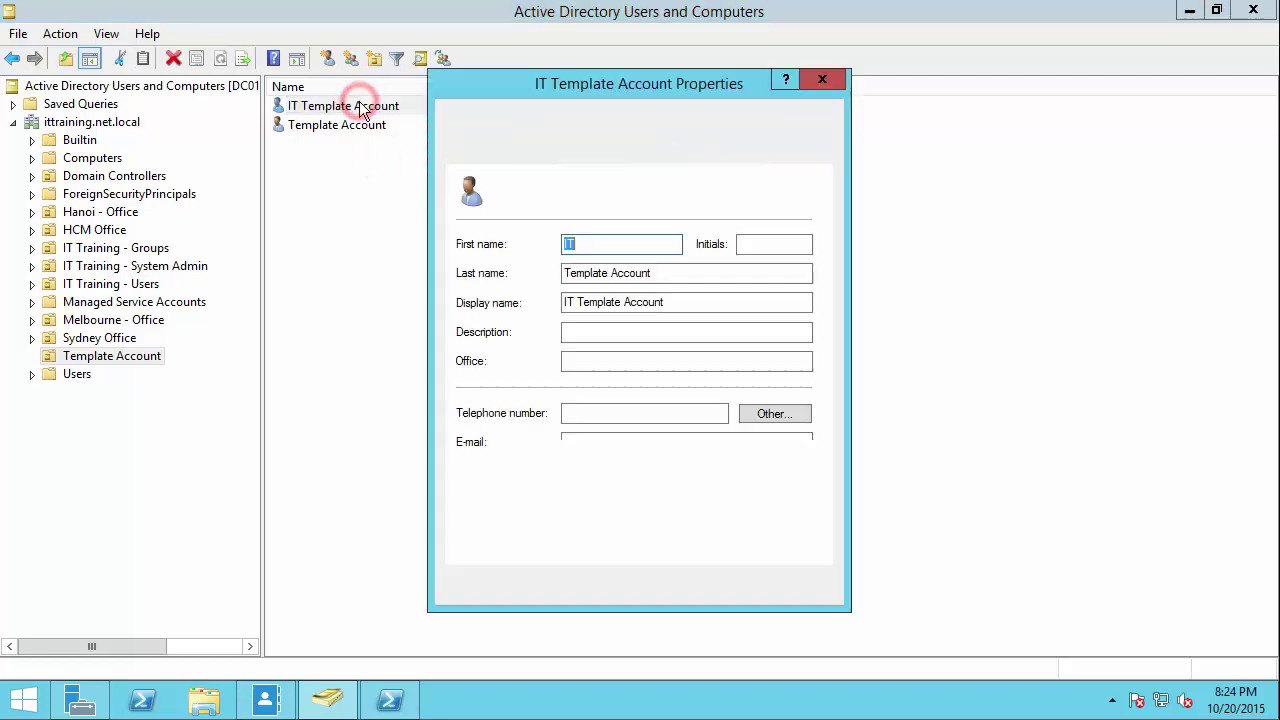
pyautogui.moveTo(576, 83); pyautogui.dragTo(349, 112)
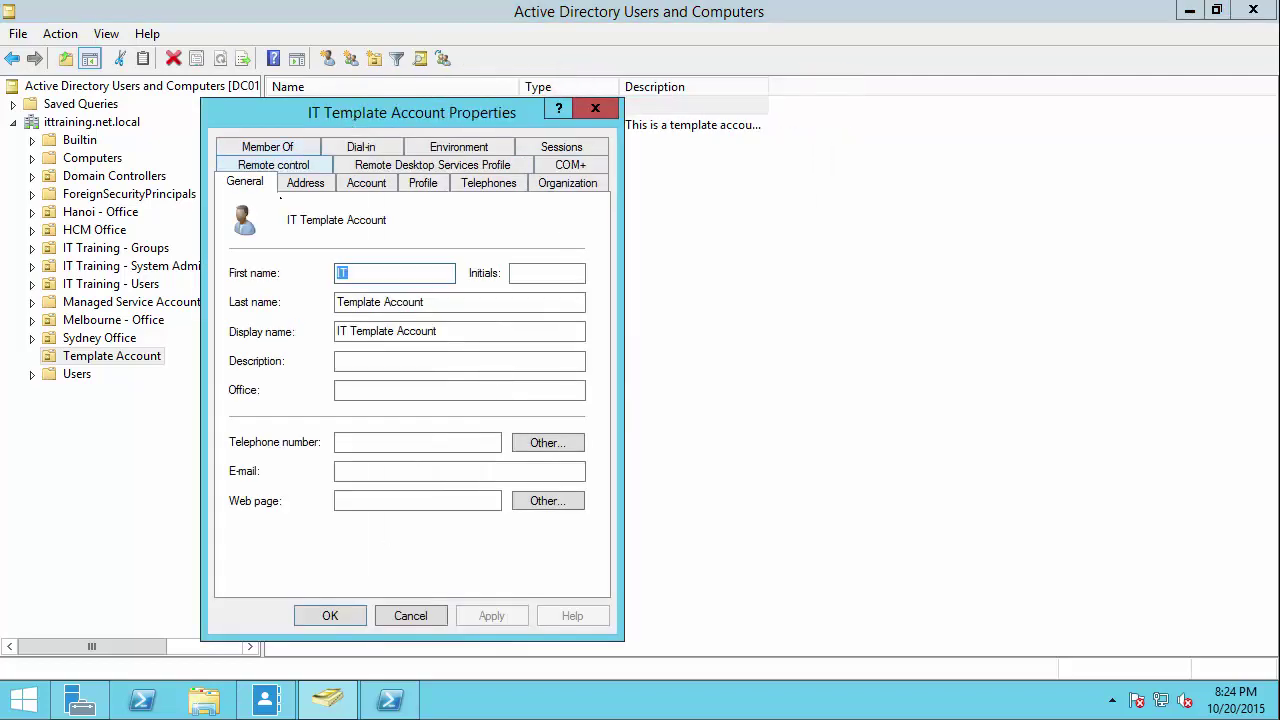
pyautogui.click(350, 358)
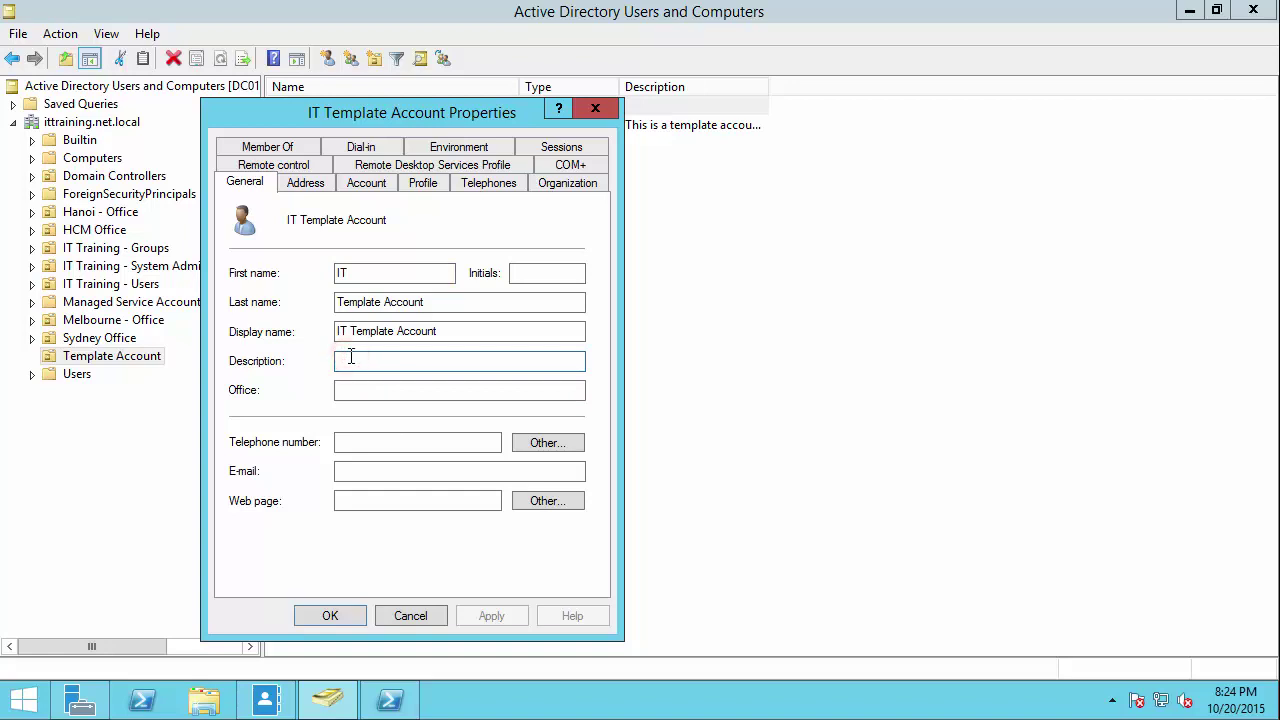
pyautogui.write('This is t')
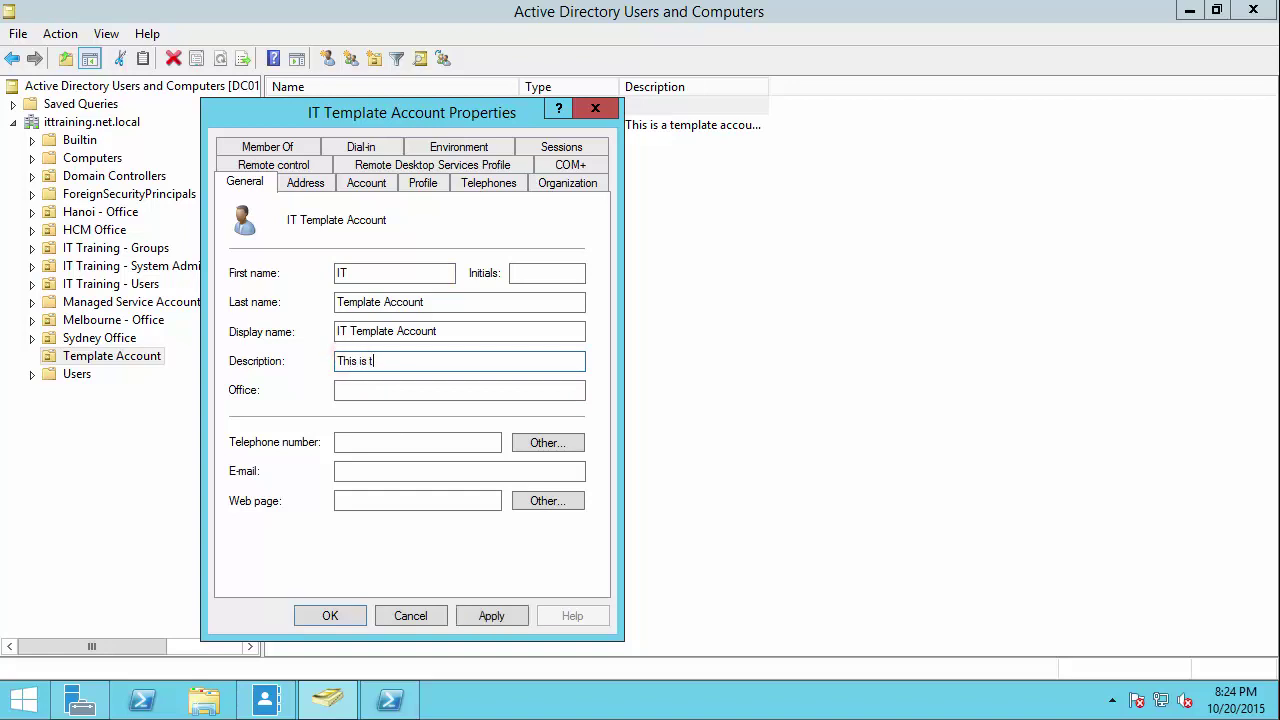
pyautogui.write('emplate ')
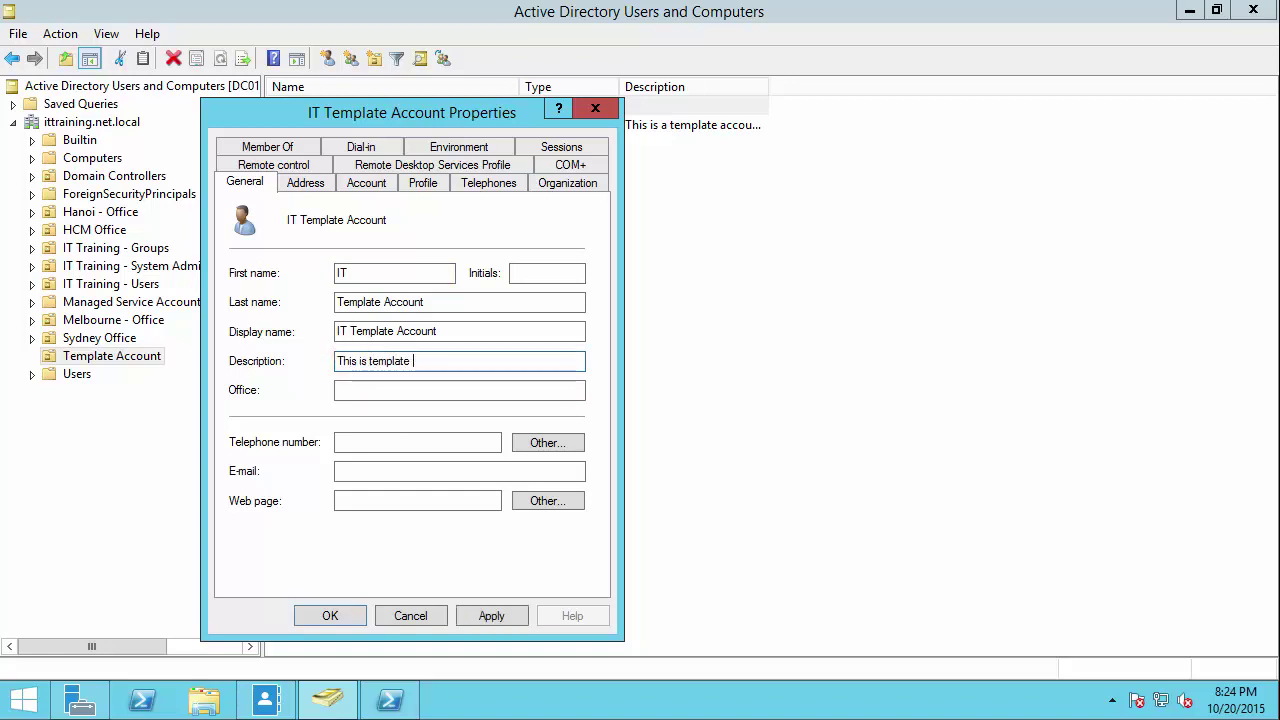
pyautogui.write('account for IT Depa')
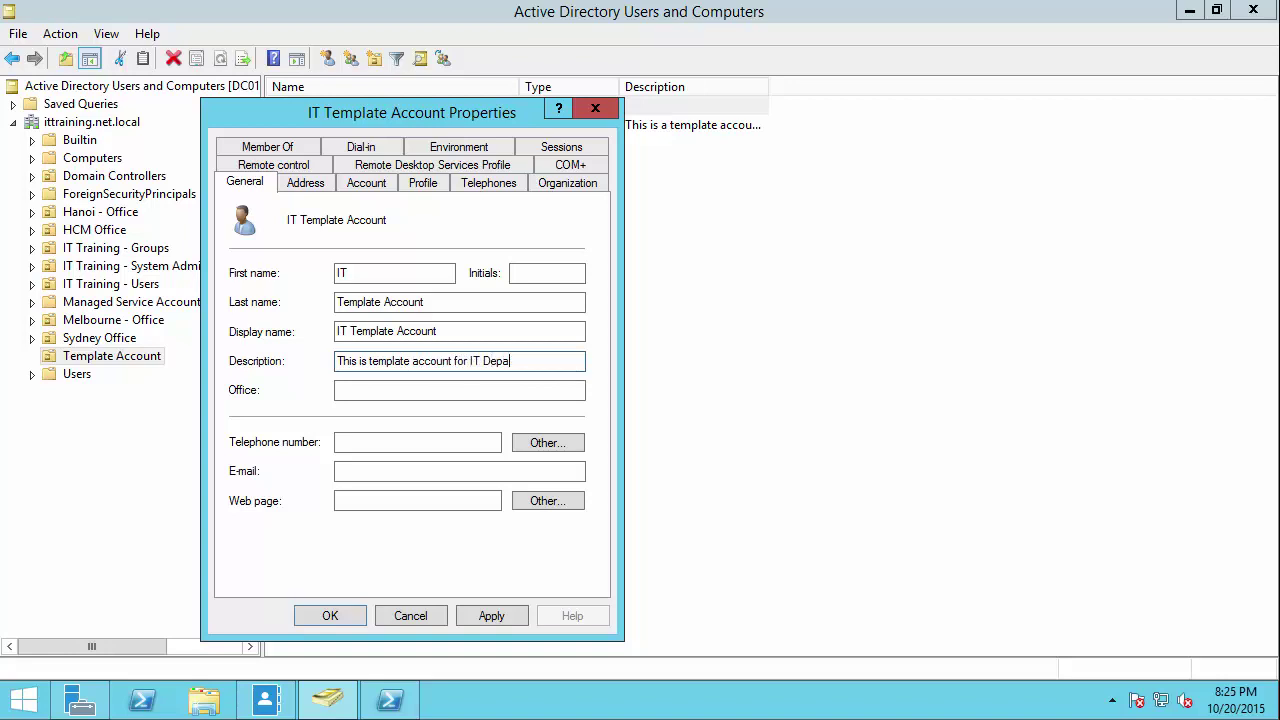
pyautogui.write('rtment')
pyautogui.click(392, 448)
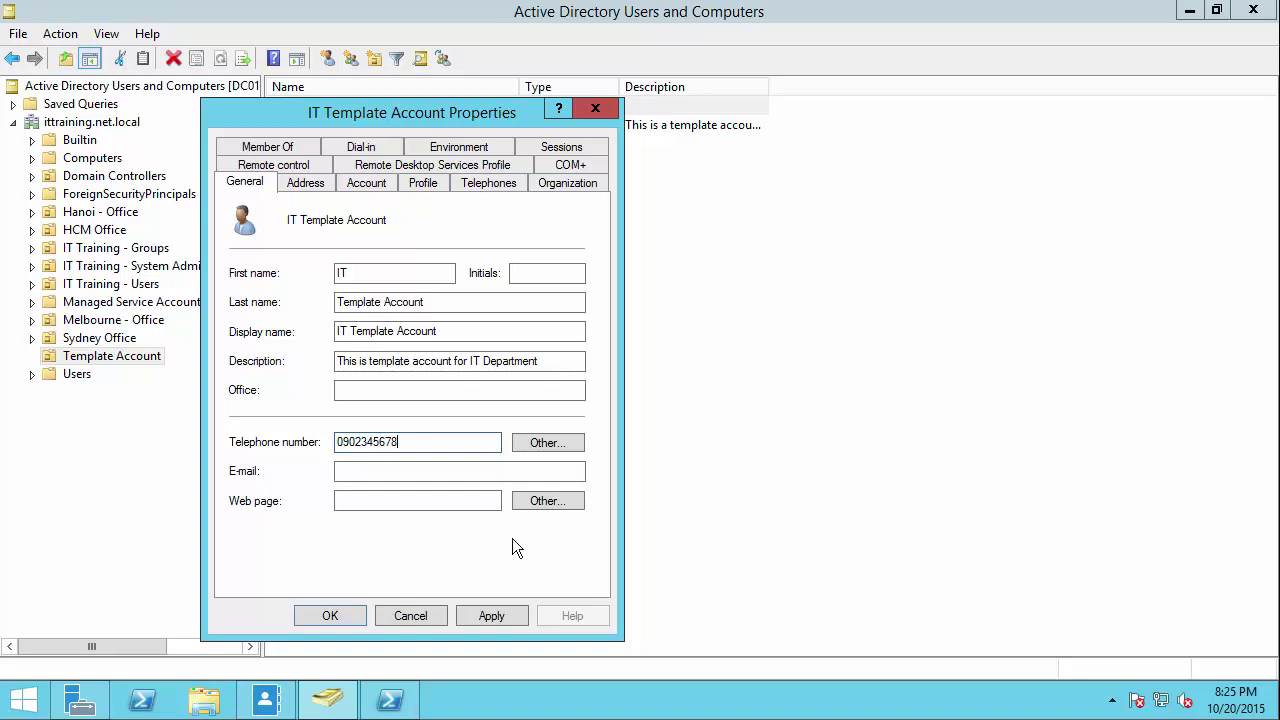
pyautogui.click(492, 615)
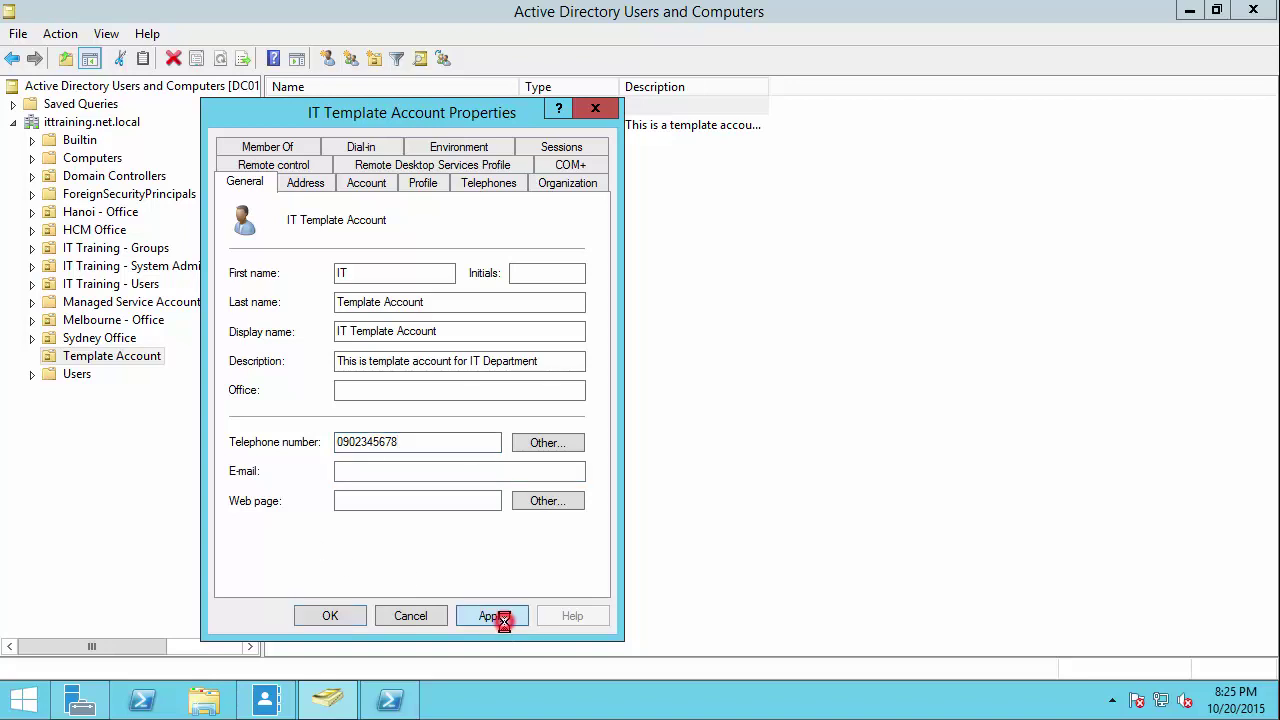
# Step: Set the address to street HCM City, state HCM, country Vietnam
pyautogui.click(302, 181)
pyautogui.click(363, 234)
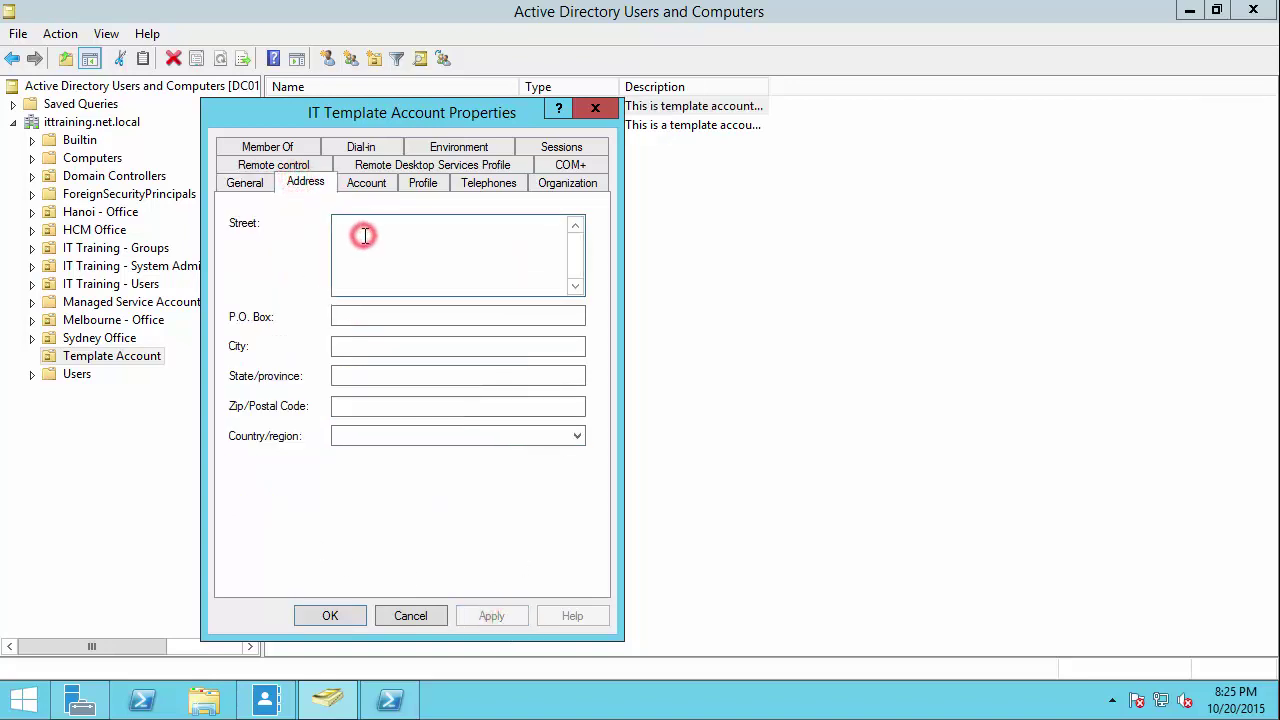
pyautogui.write('HCM City')
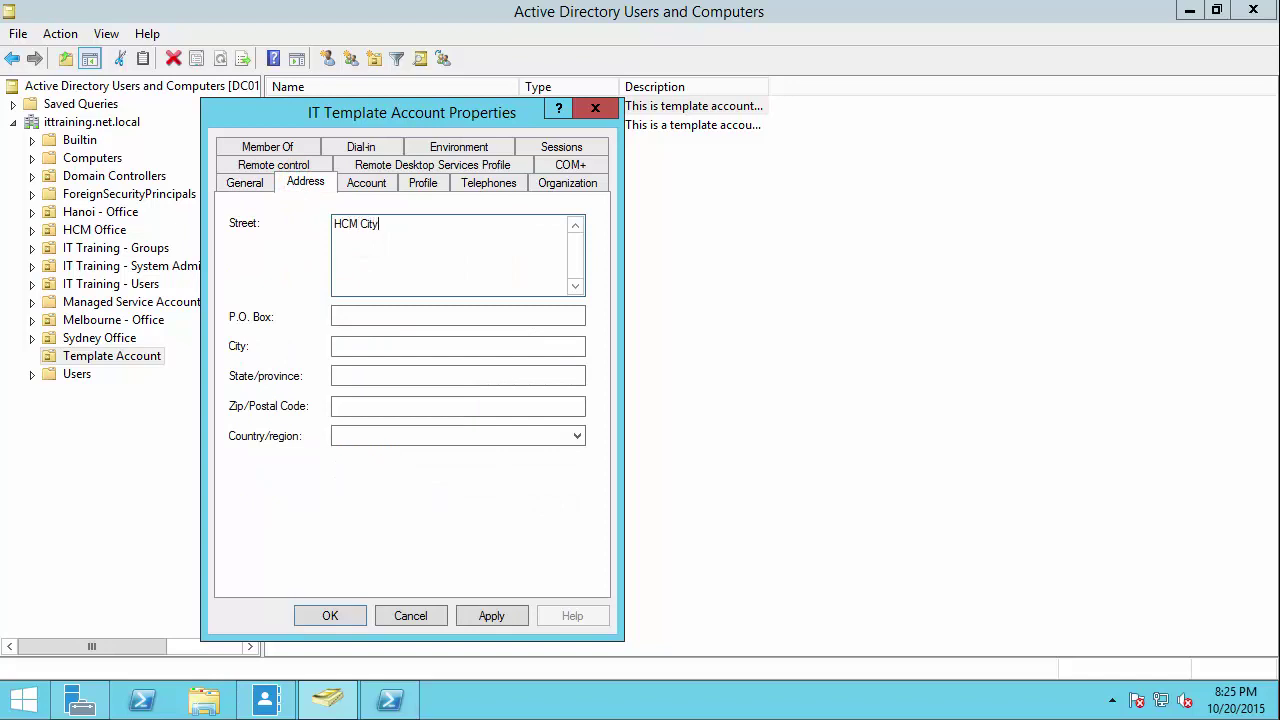
pyautogui.click(376, 436)
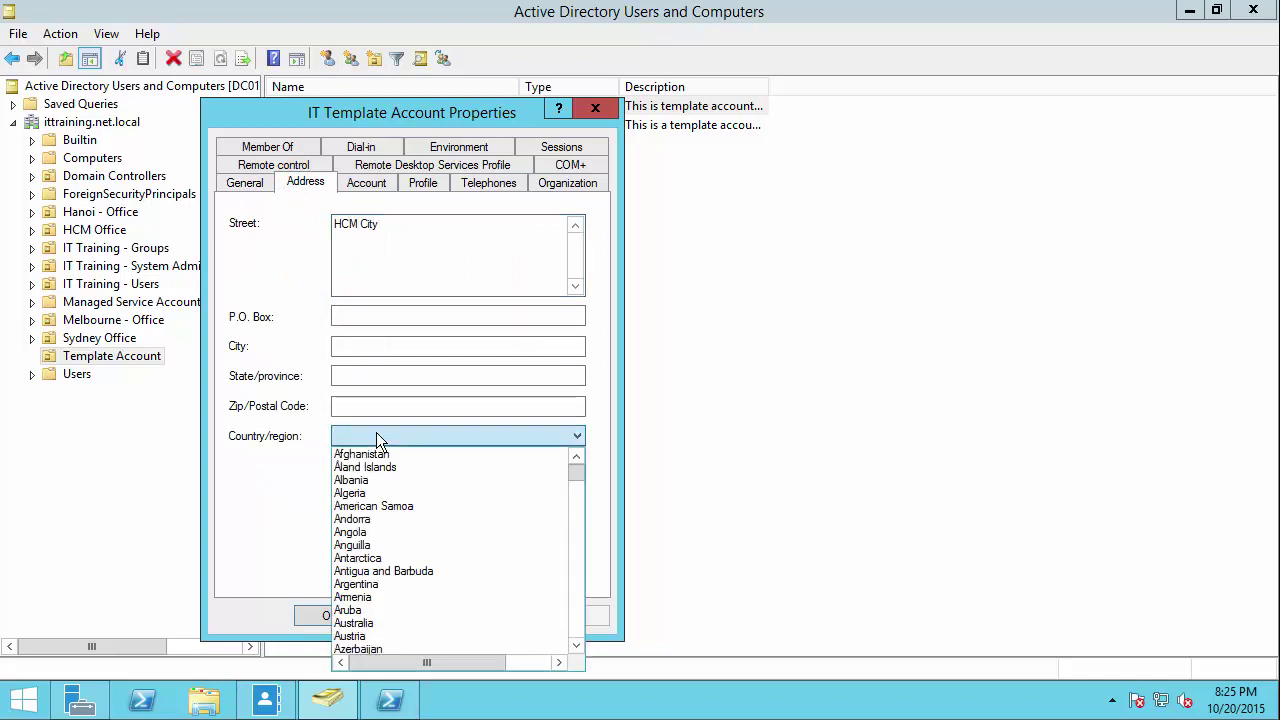
pyautogui.write('Vietnam')
pyautogui.press('Return')
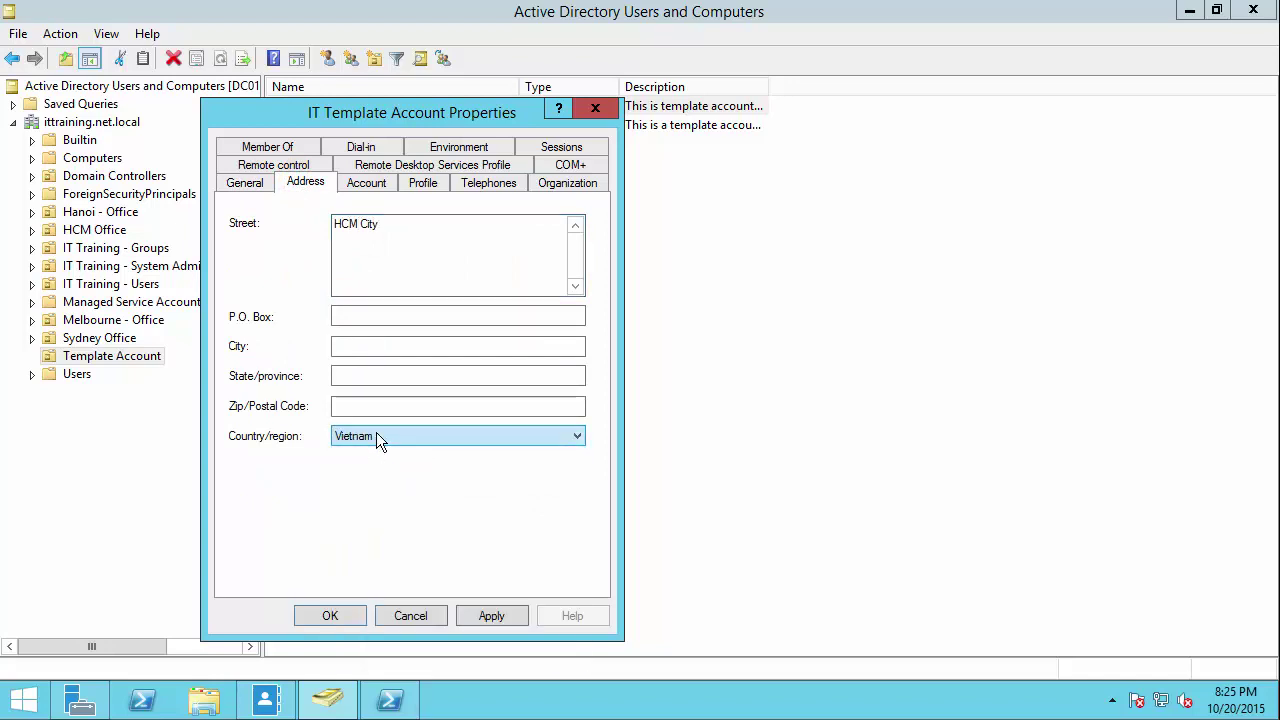
pyautogui.click(363, 376)
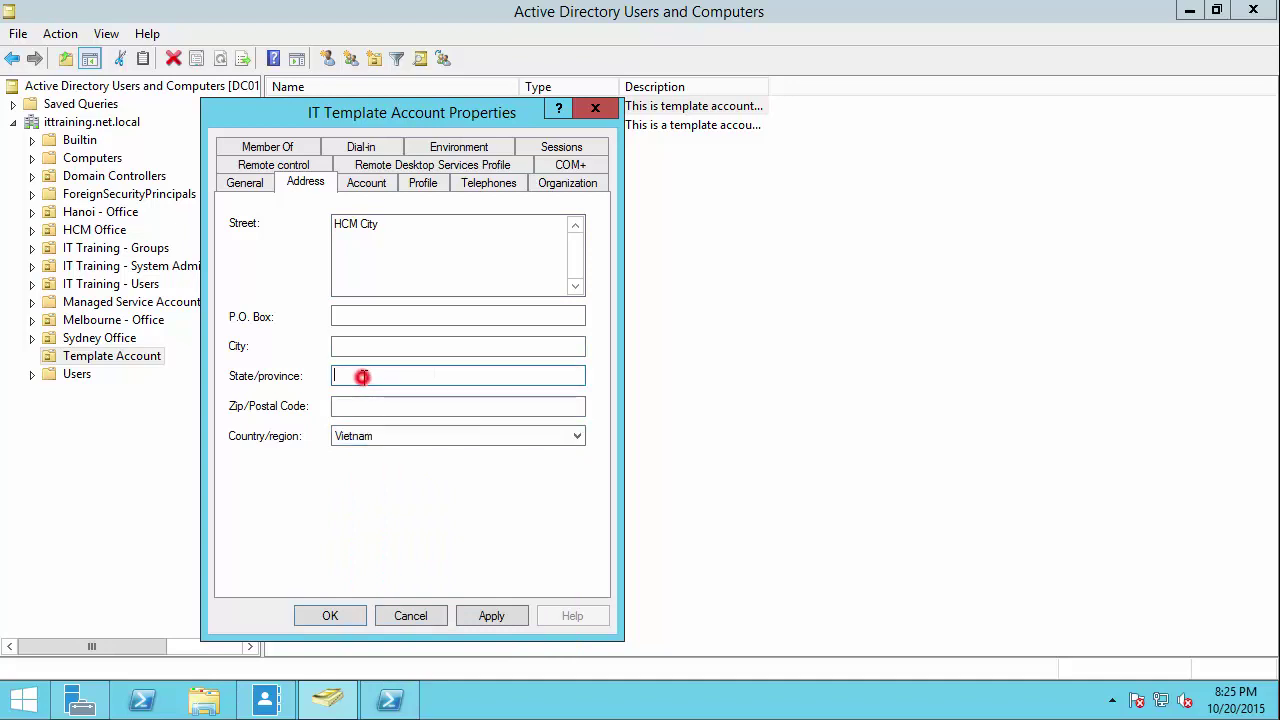
pyautogui.write('HCM')
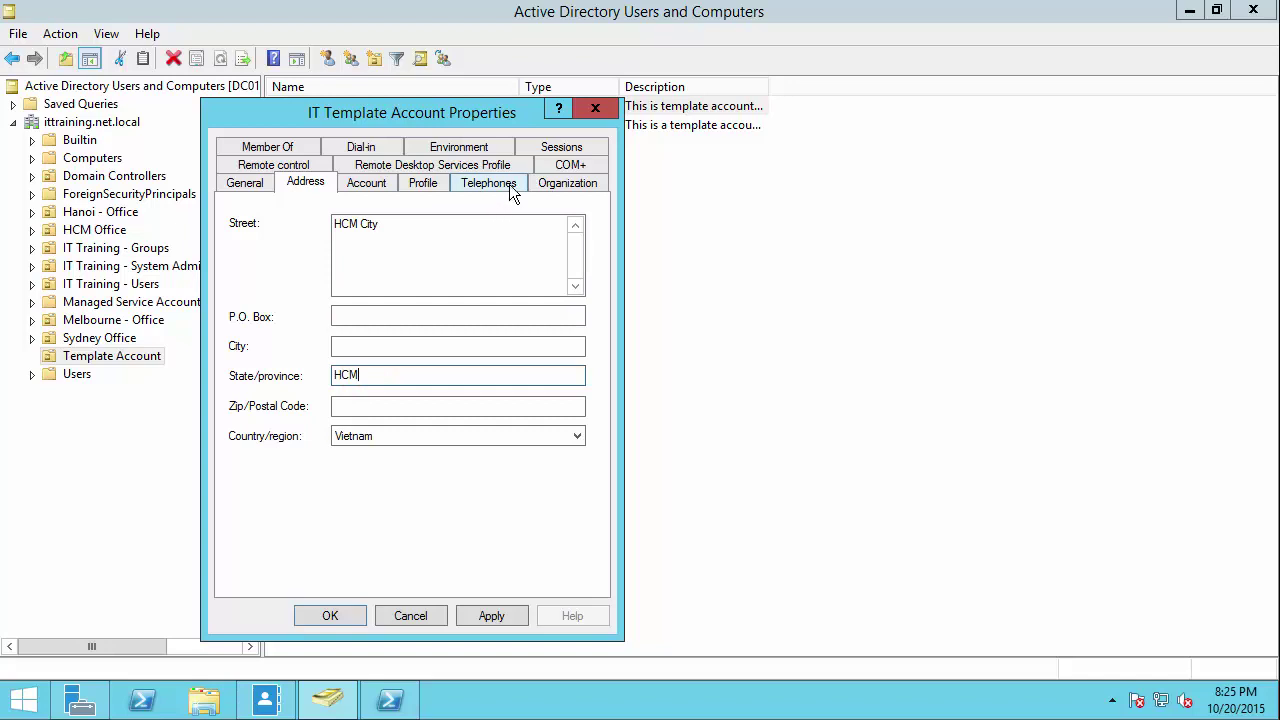
# Step: On the Organization tab, set Department to IT Department and Company to IT TRAINING TUTORIAL
pyautogui.click(557, 187)
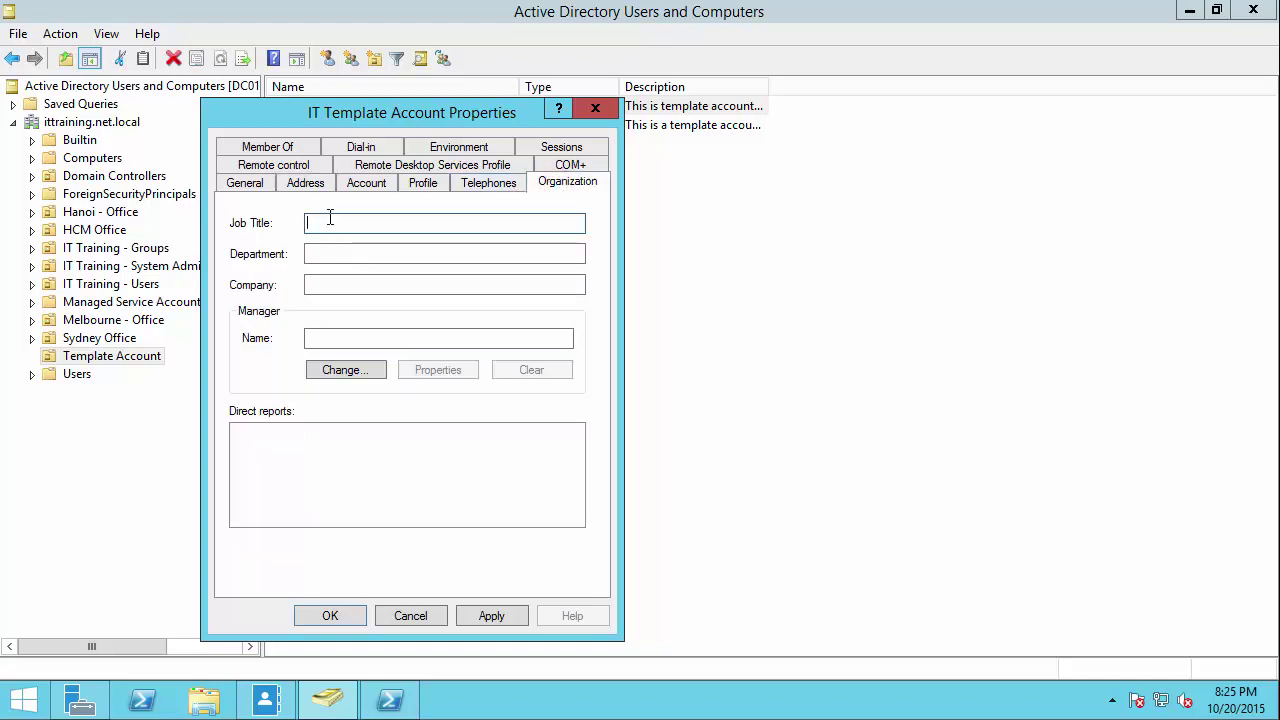
pyautogui.press('Tab')
pyautogui.write('IT Department')
pyautogui.press('Tab')
pyautogui.write('IT TRAINING TUTORIAL')
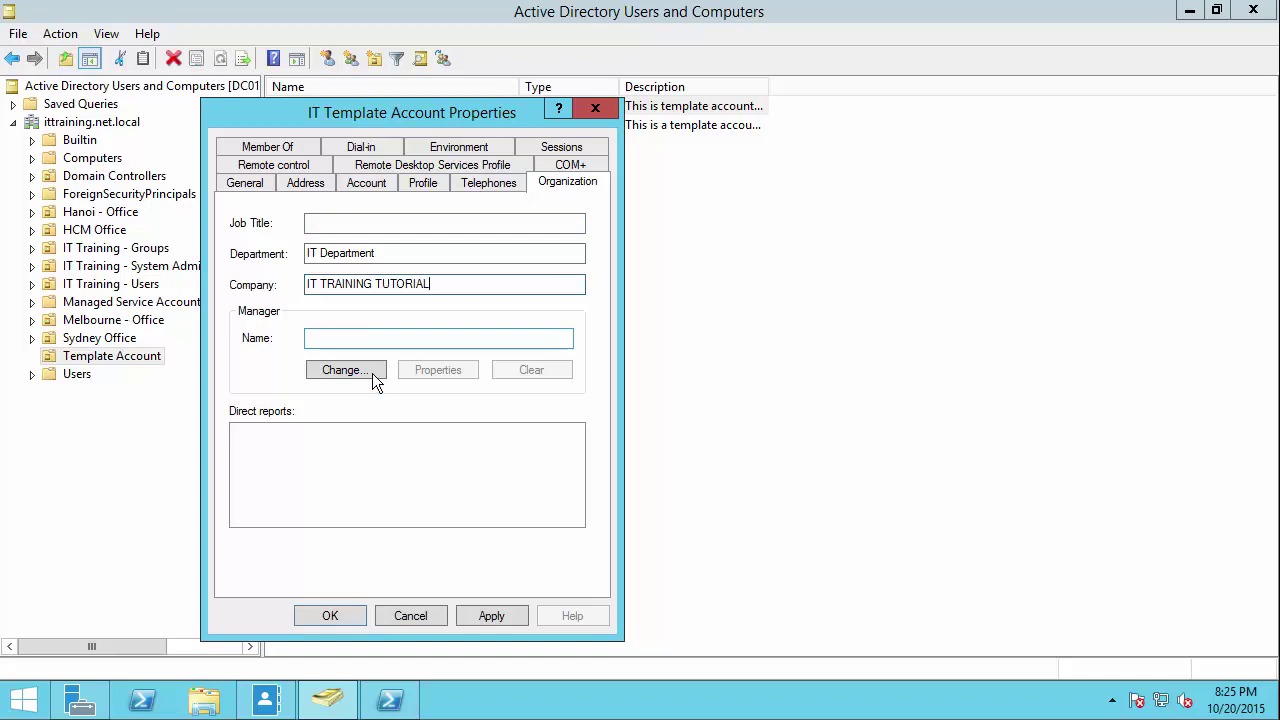
# Step: Assign the manager by looking up their name, then apply the organization details
pyautogui.click(343, 339)
pyautogui.click(346, 371)
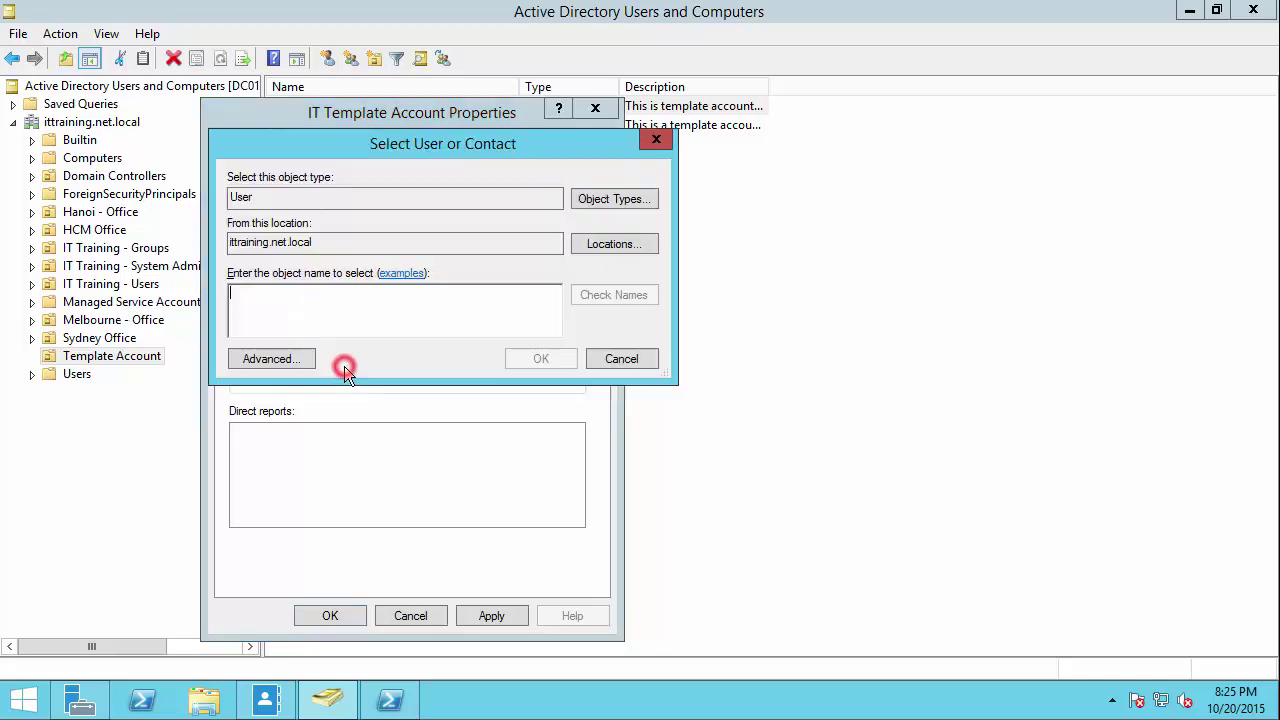
pyautogui.write('henry')
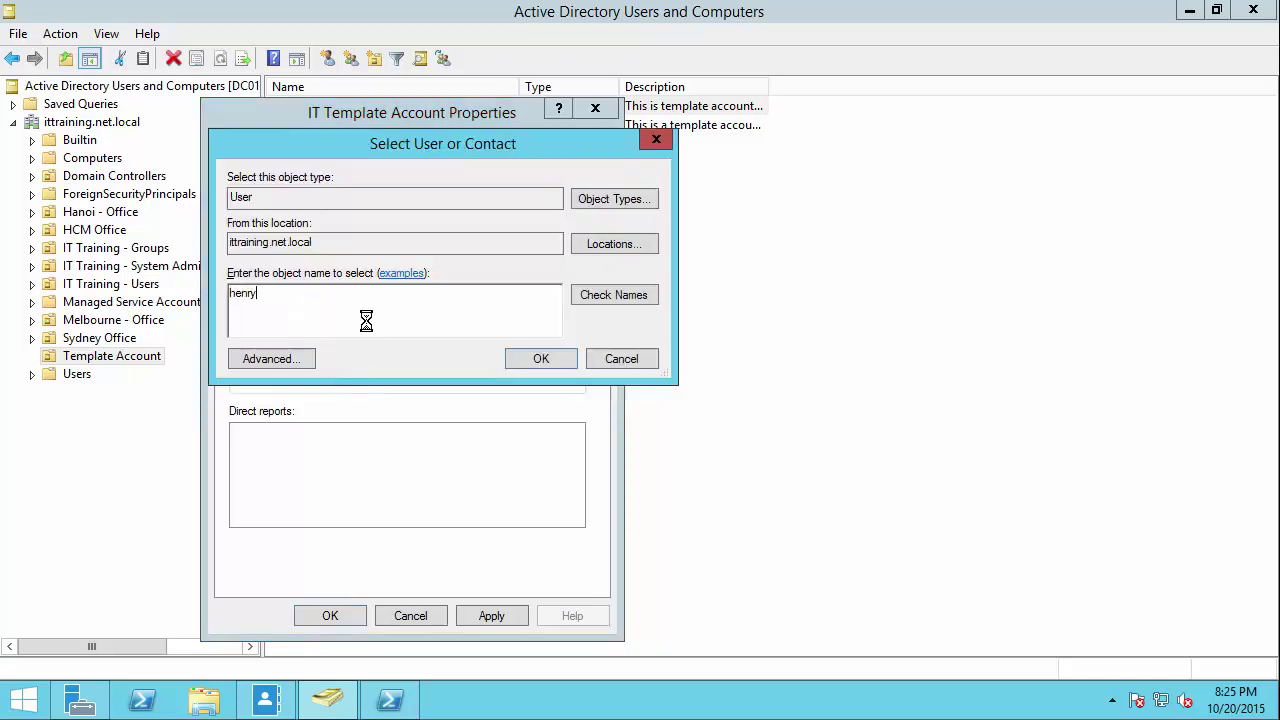
pyautogui.press('Return')
pyautogui.click(362, 339)
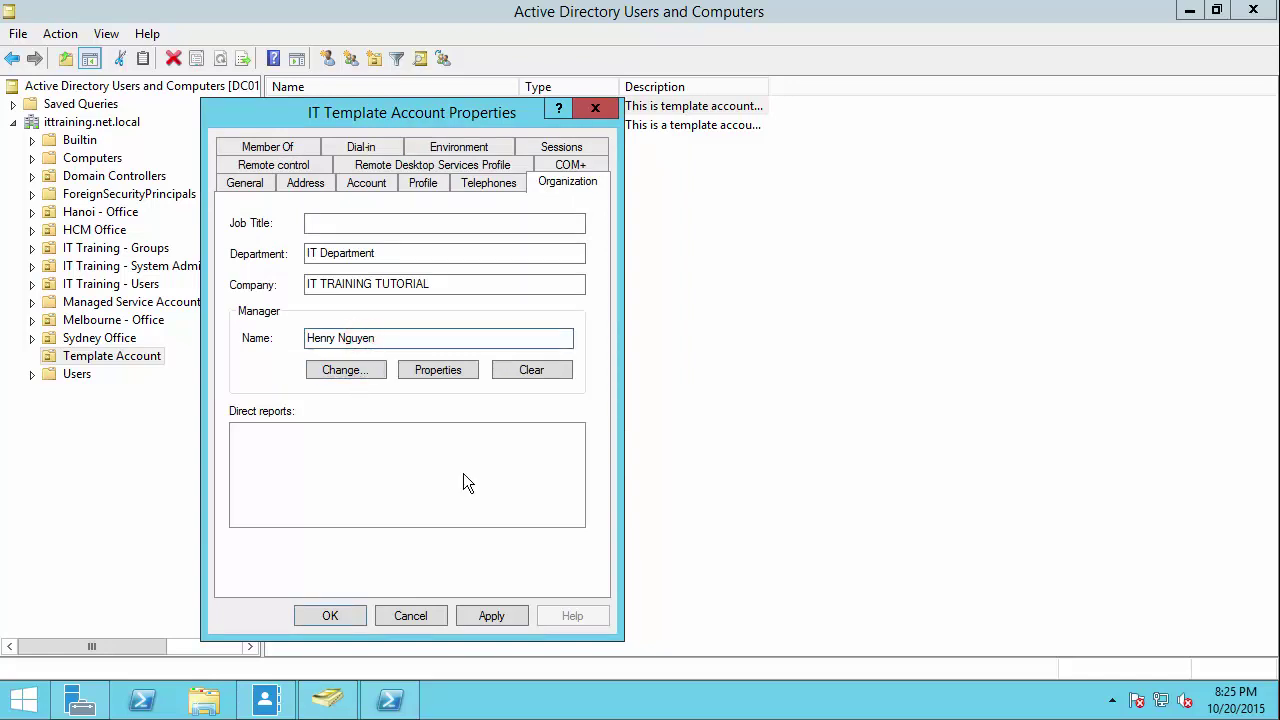
pyautogui.click(505, 612)
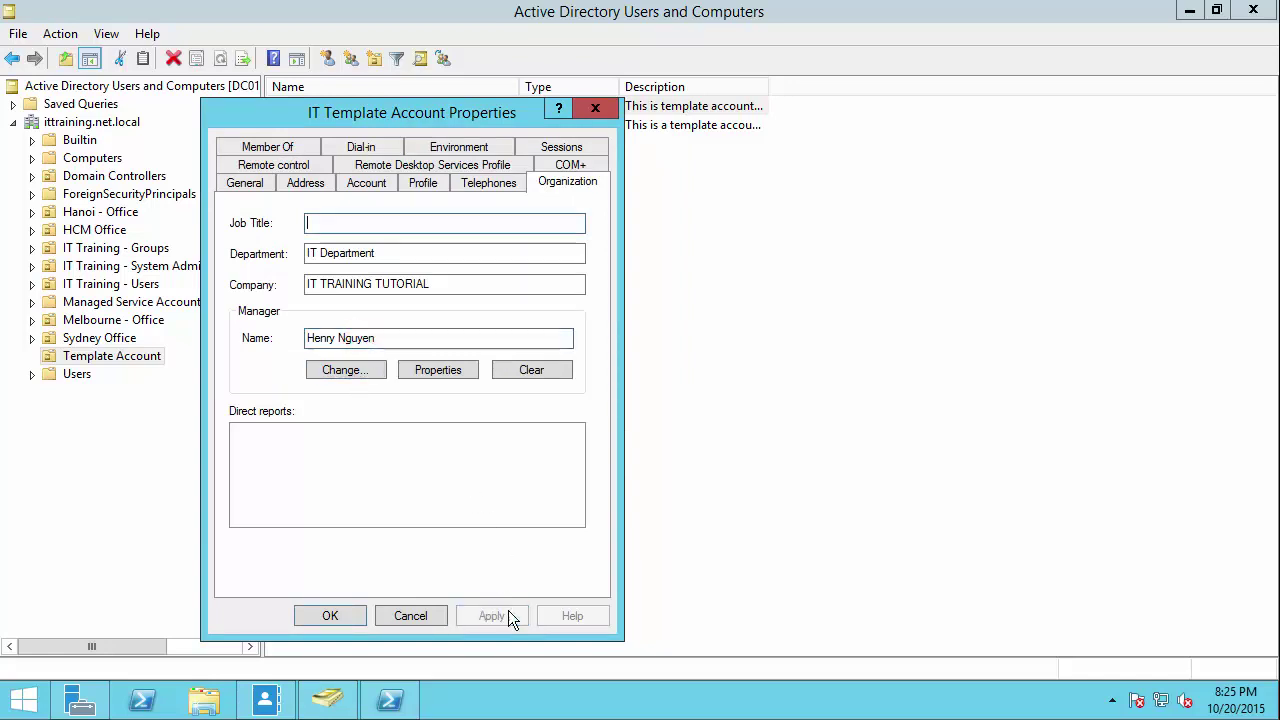
# Step: Add the account to the IT Department group via Member Of > Add > Advanced search
pyautogui.click(283, 147)
pyautogui.click(280, 428)
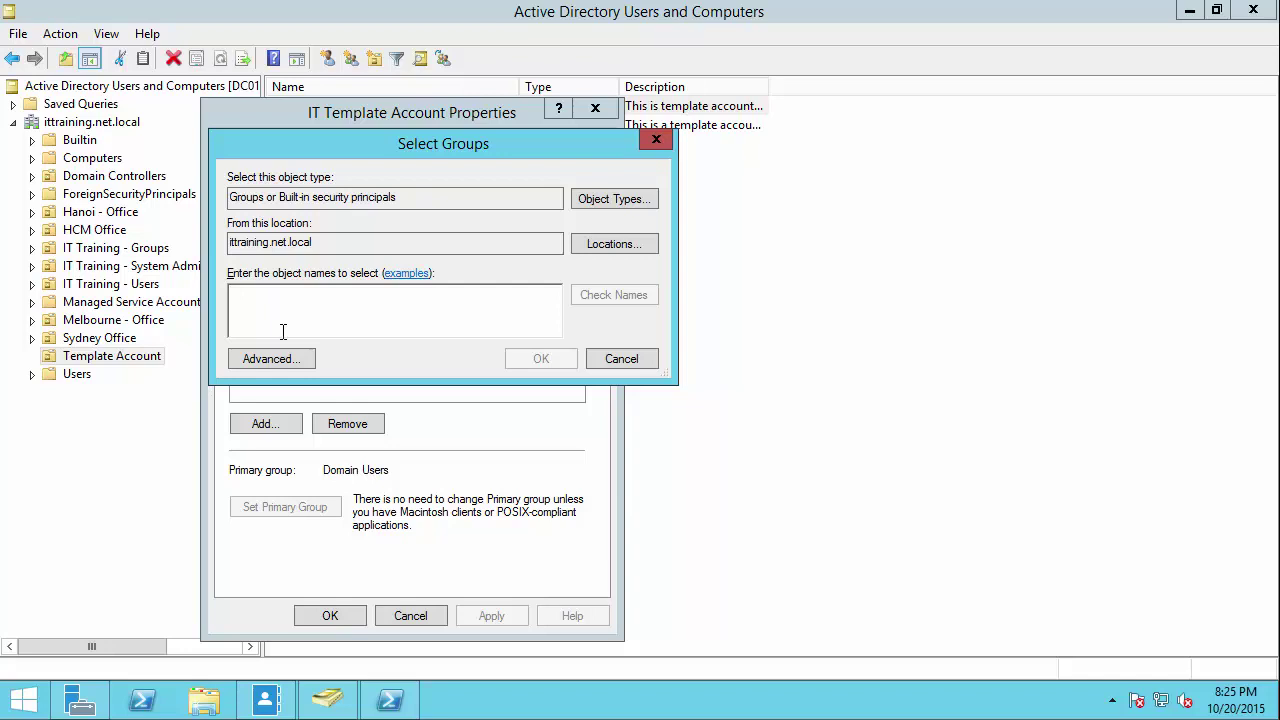
pyautogui.click(275, 360)
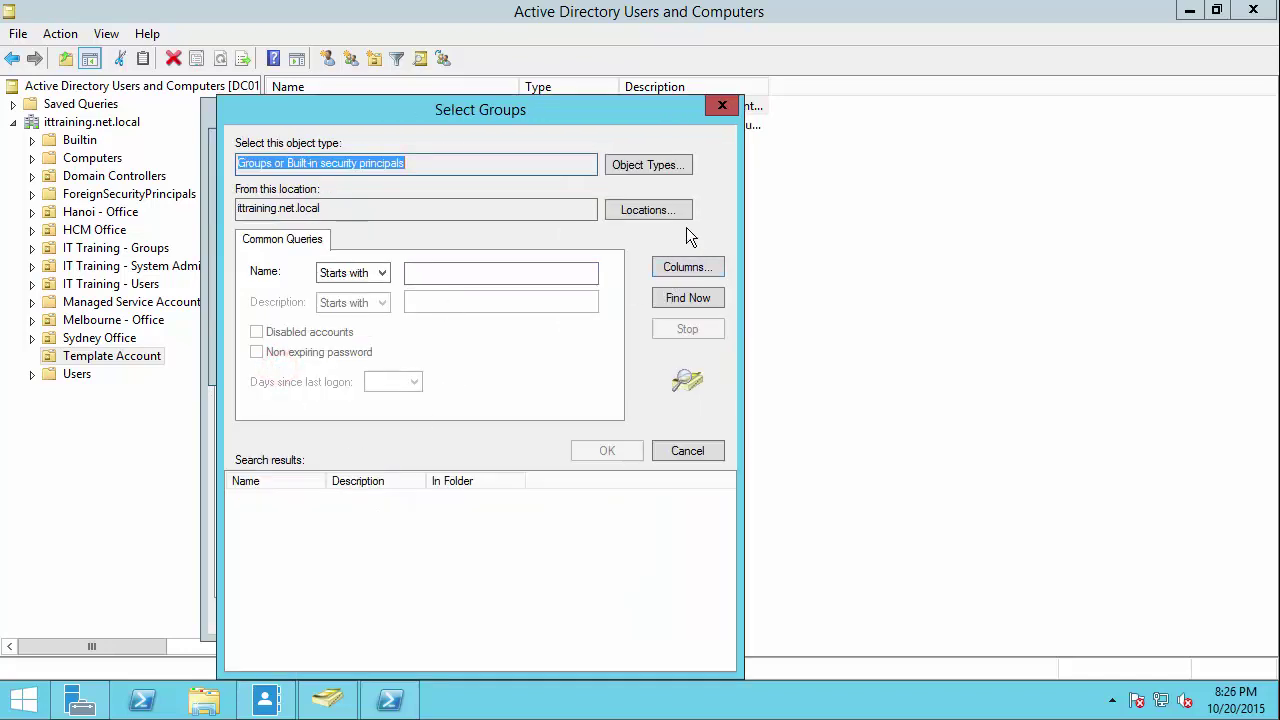
pyautogui.click(678, 297)
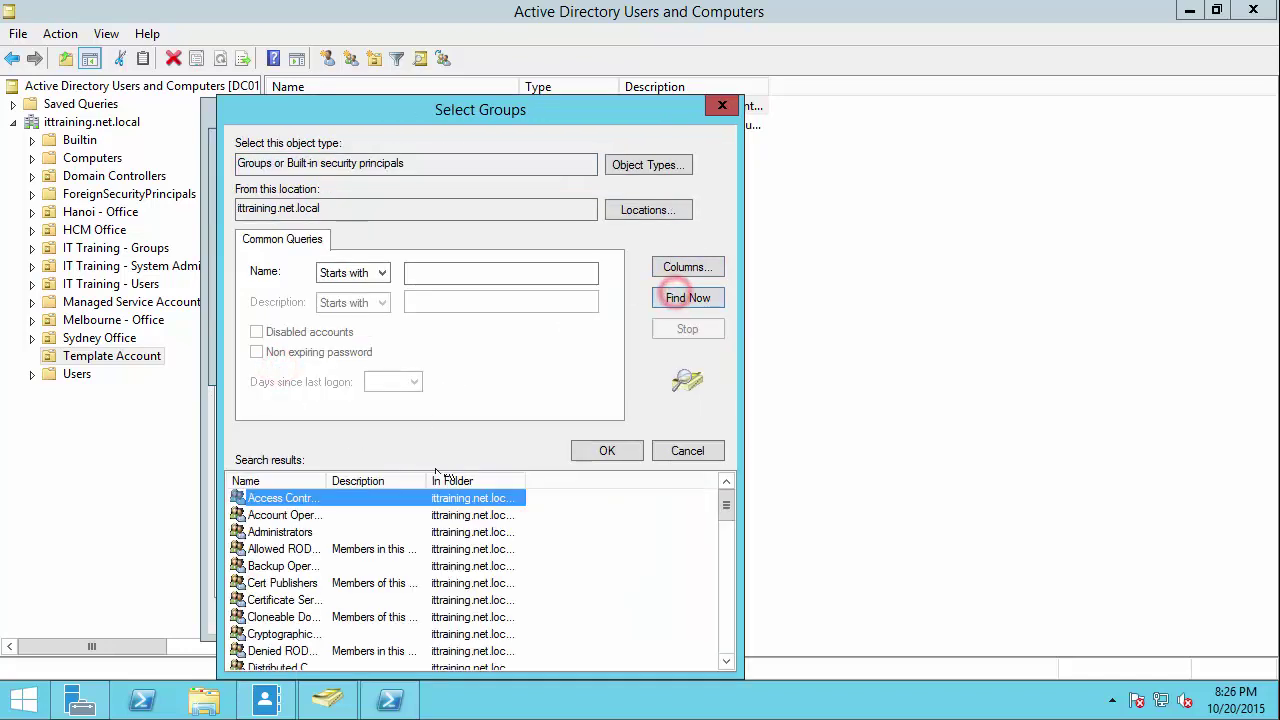
pyautogui.doubleClick(328, 475)
pyautogui.moveTo(723, 505); pyautogui.dragTo(725, 576)
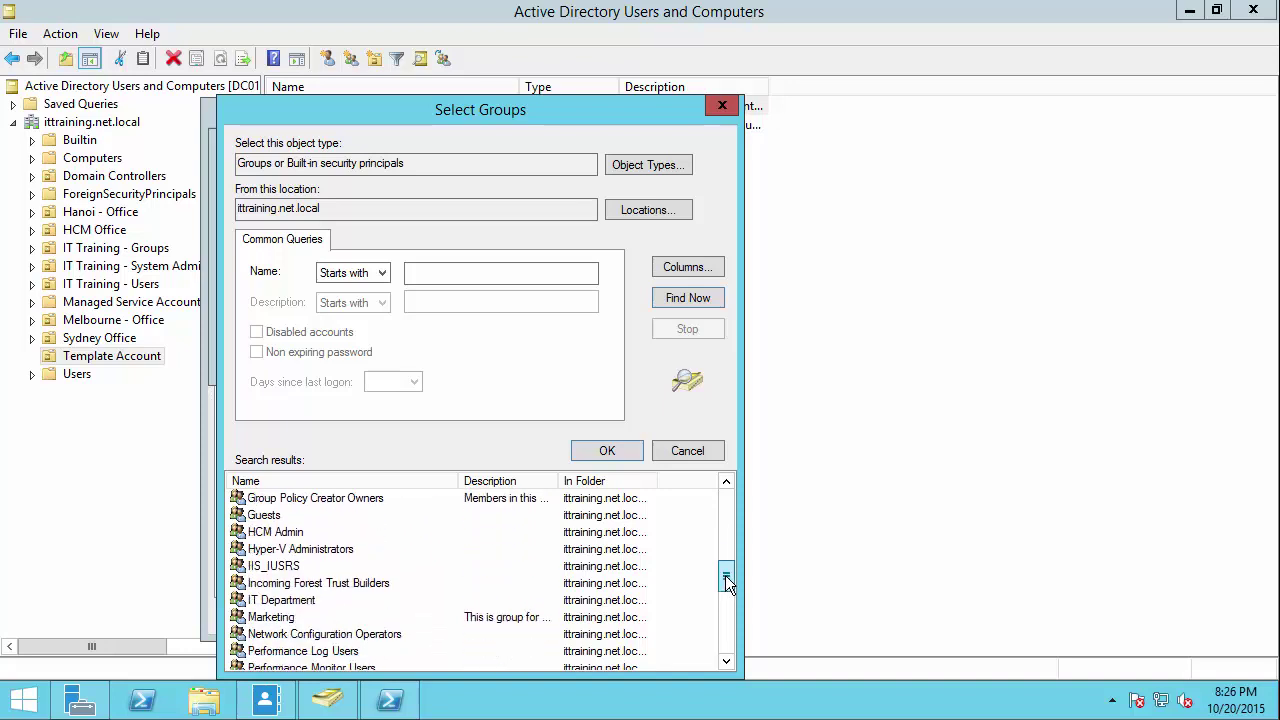
pyautogui.doubleClick(285, 600)
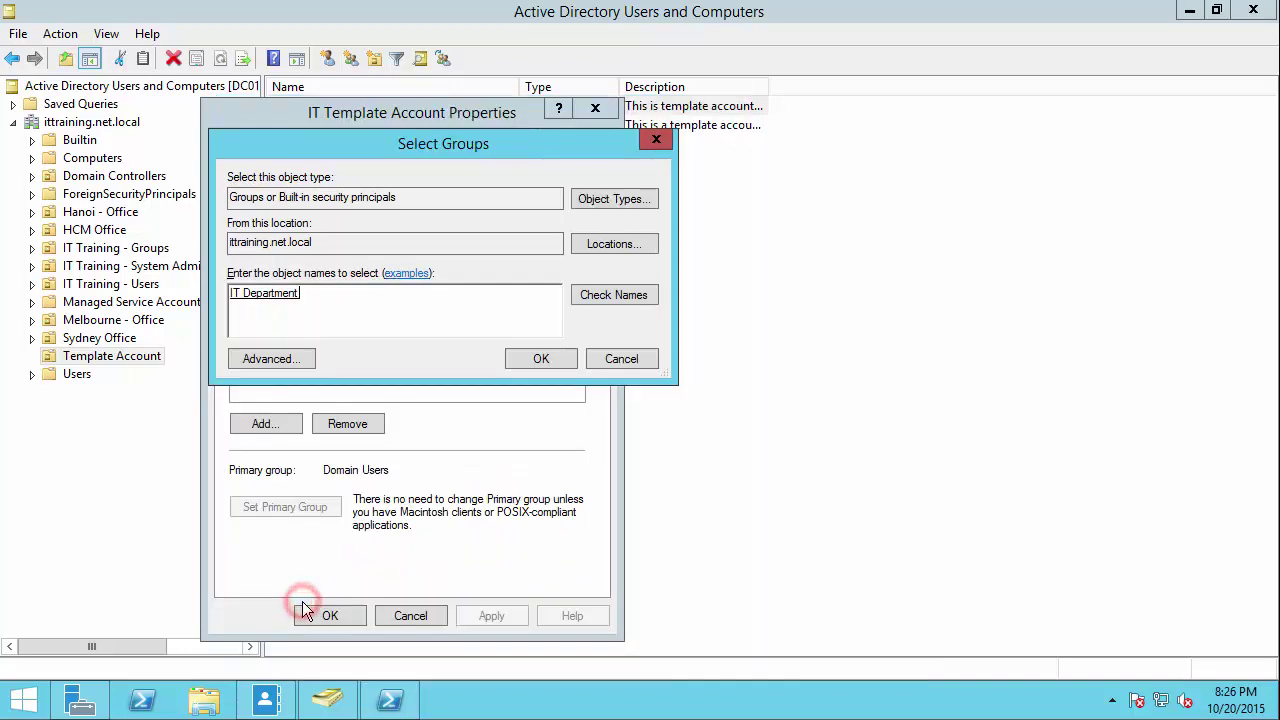
pyautogui.click(541, 359)
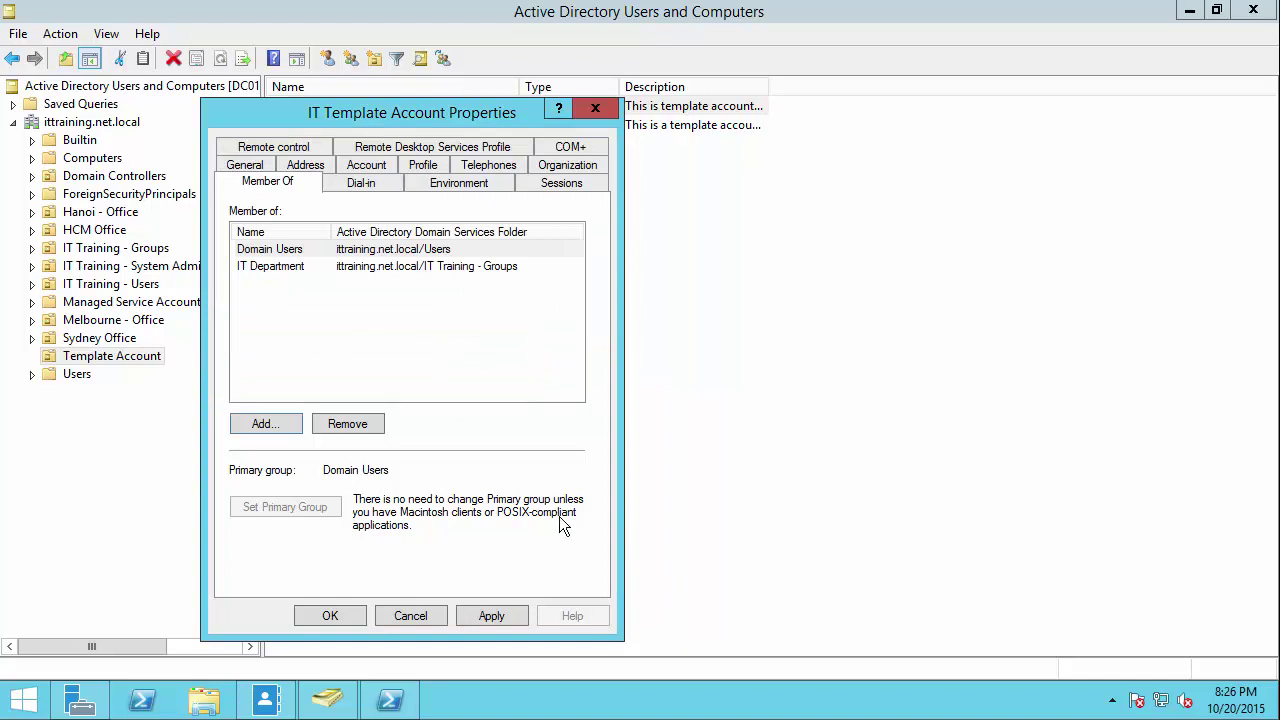
# Step: Apply the membership, close the properties and reselect IT Template Account
pyautogui.click(489, 617)
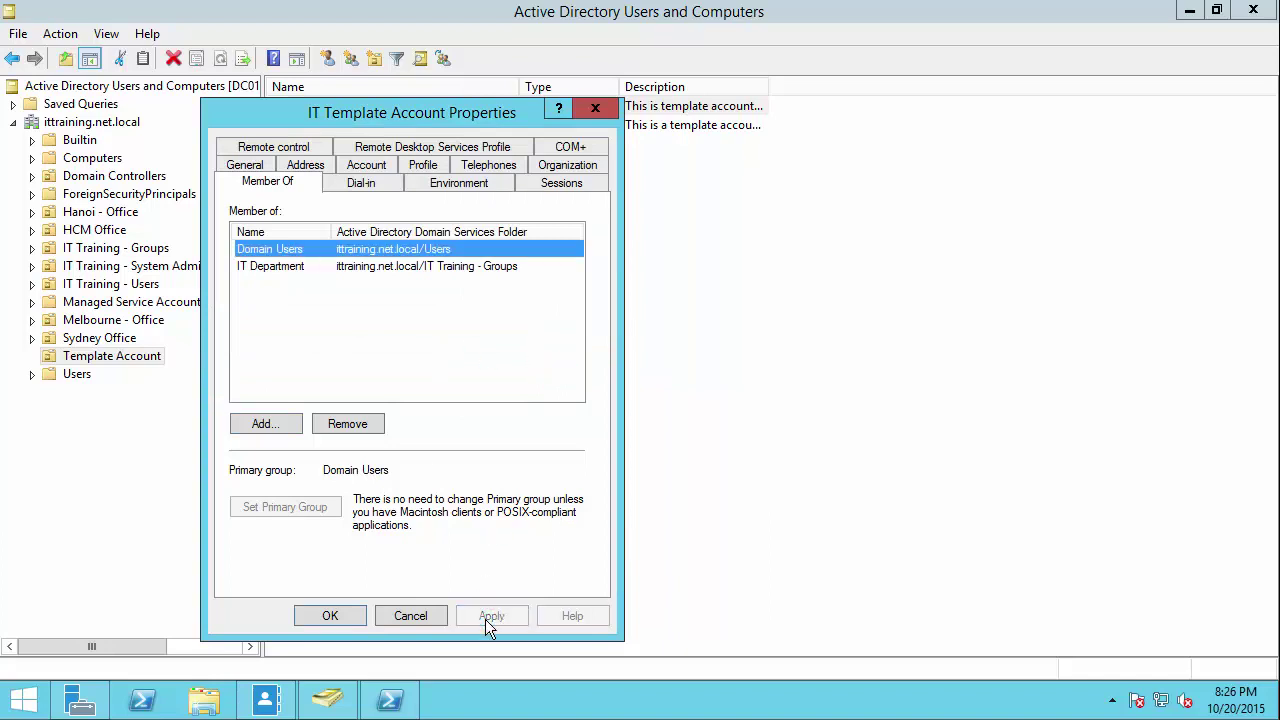
pyautogui.click(320, 615)
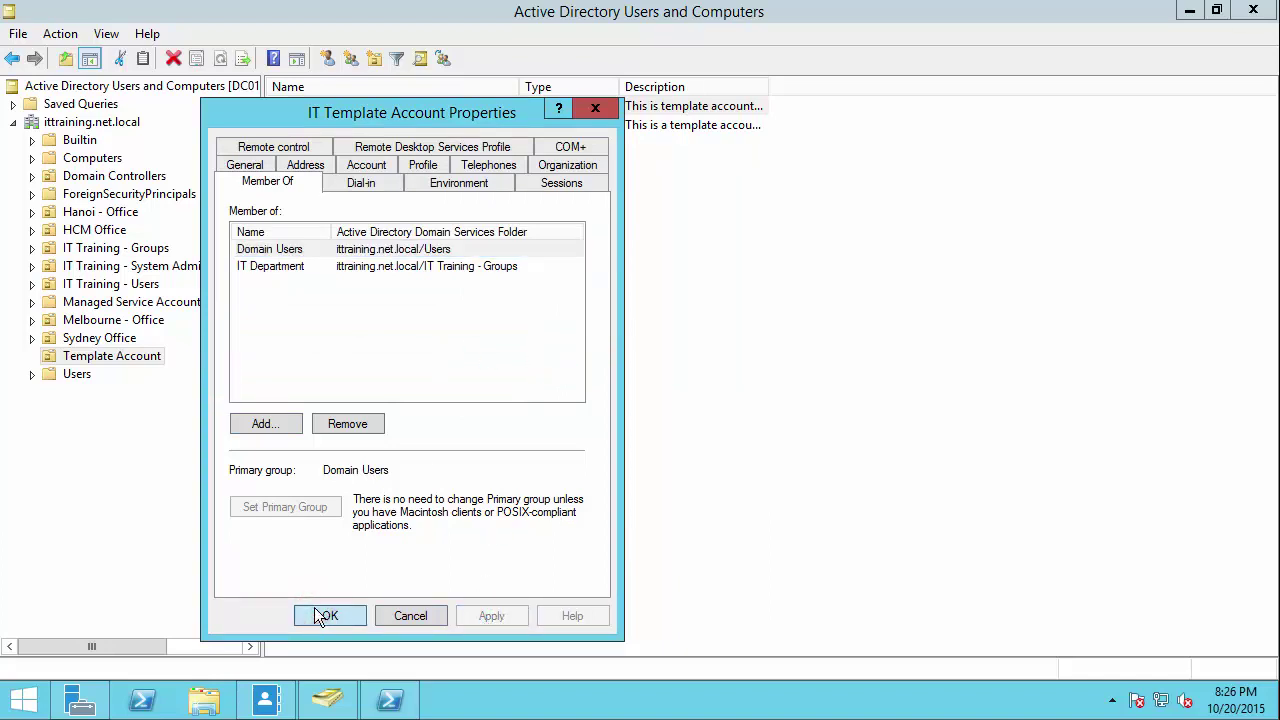
pyautogui.click(371, 421)
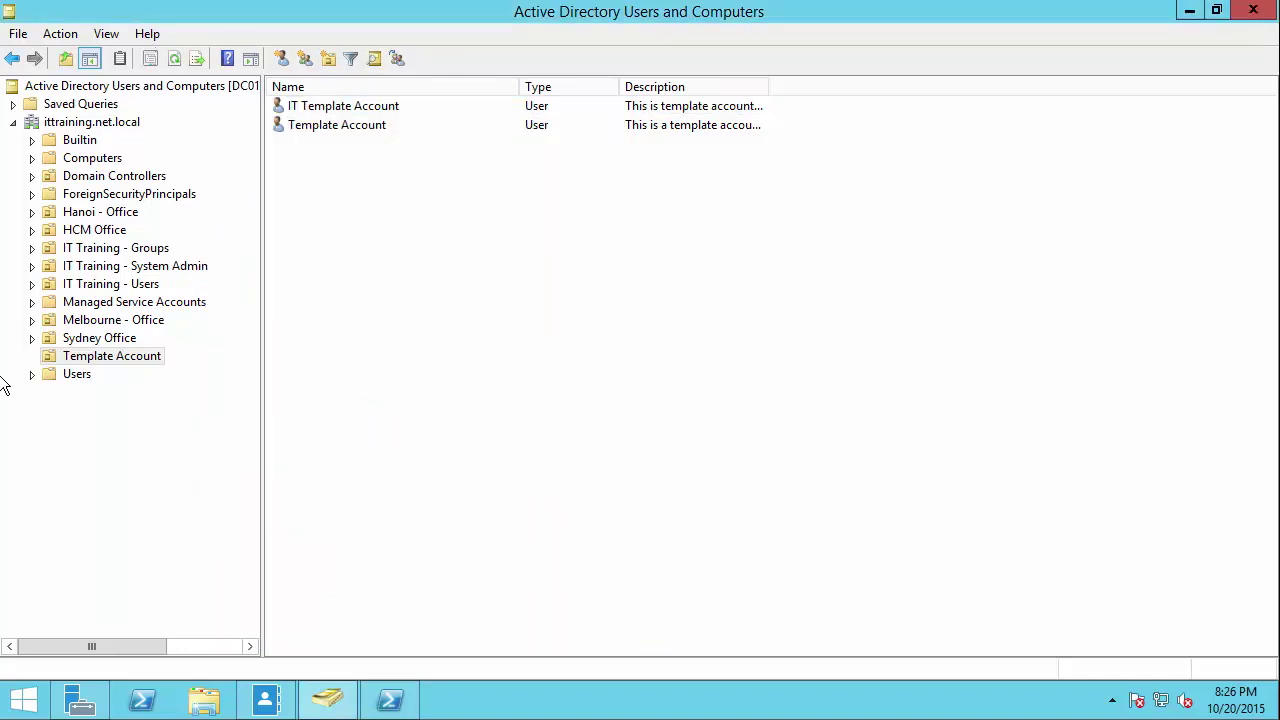
pyautogui.click(329, 107)
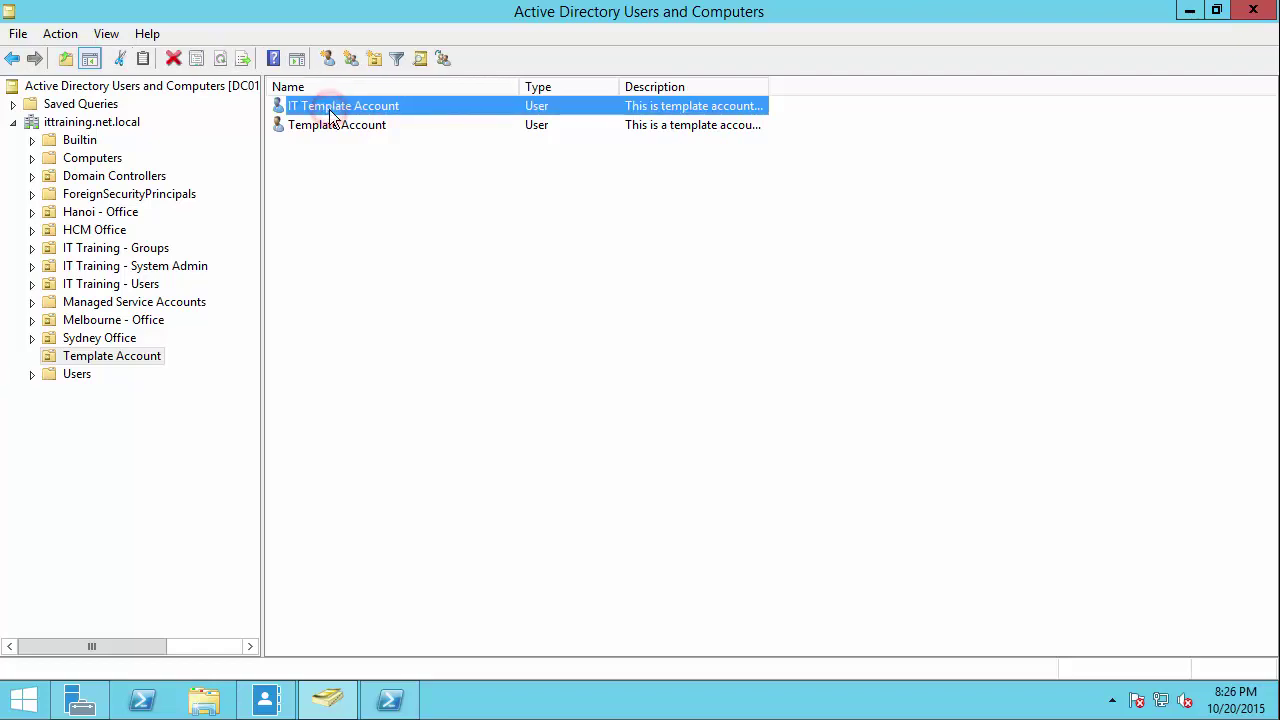
pyautogui.click(336, 112)
# Step: Copy the IT Template Account and enter the new user's first, last and logon names
pyautogui.rightClick(335, 109)
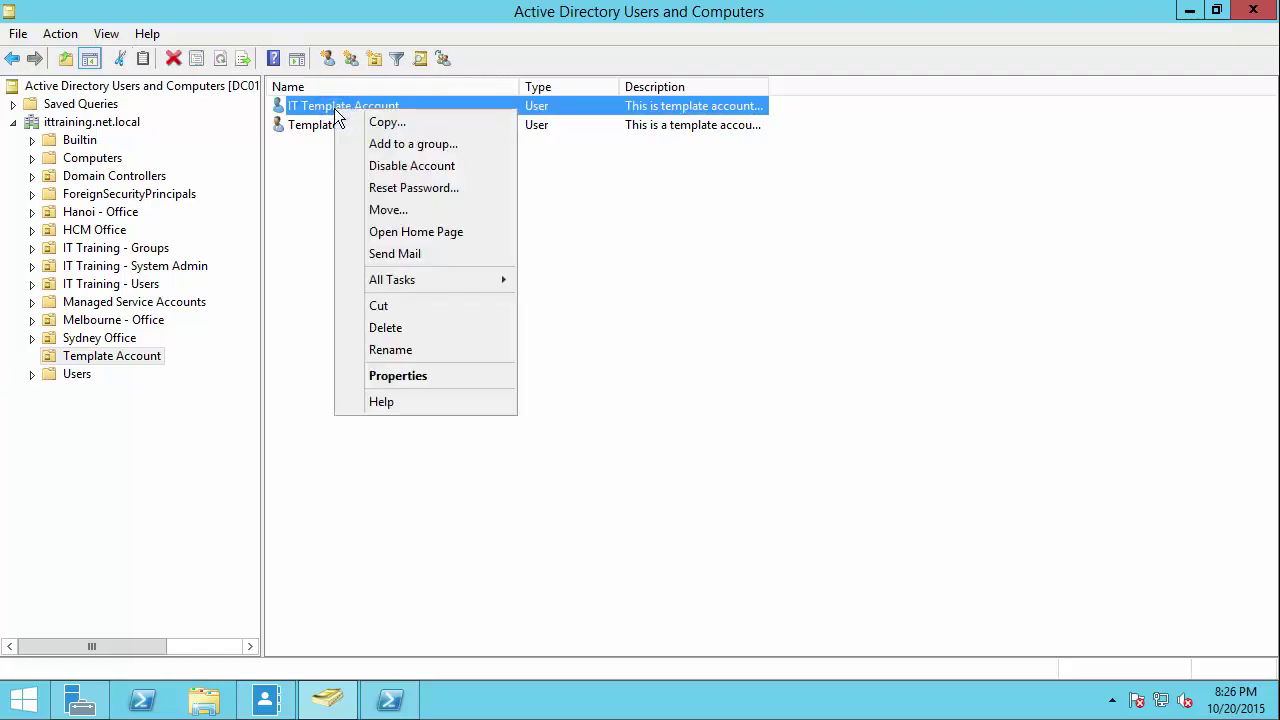
pyautogui.click(445, 126)
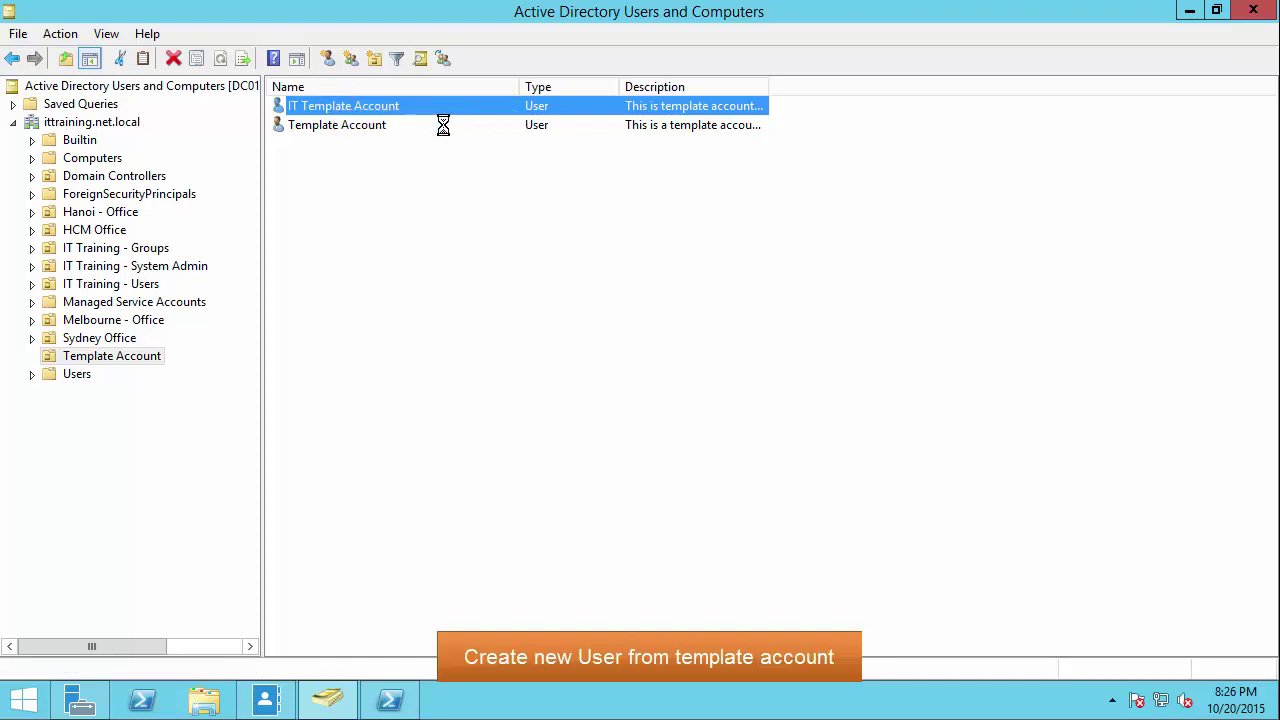
pyautogui.moveTo(218, 30); pyautogui.dragTo(563, 263)
pyautogui.click(561, 362)
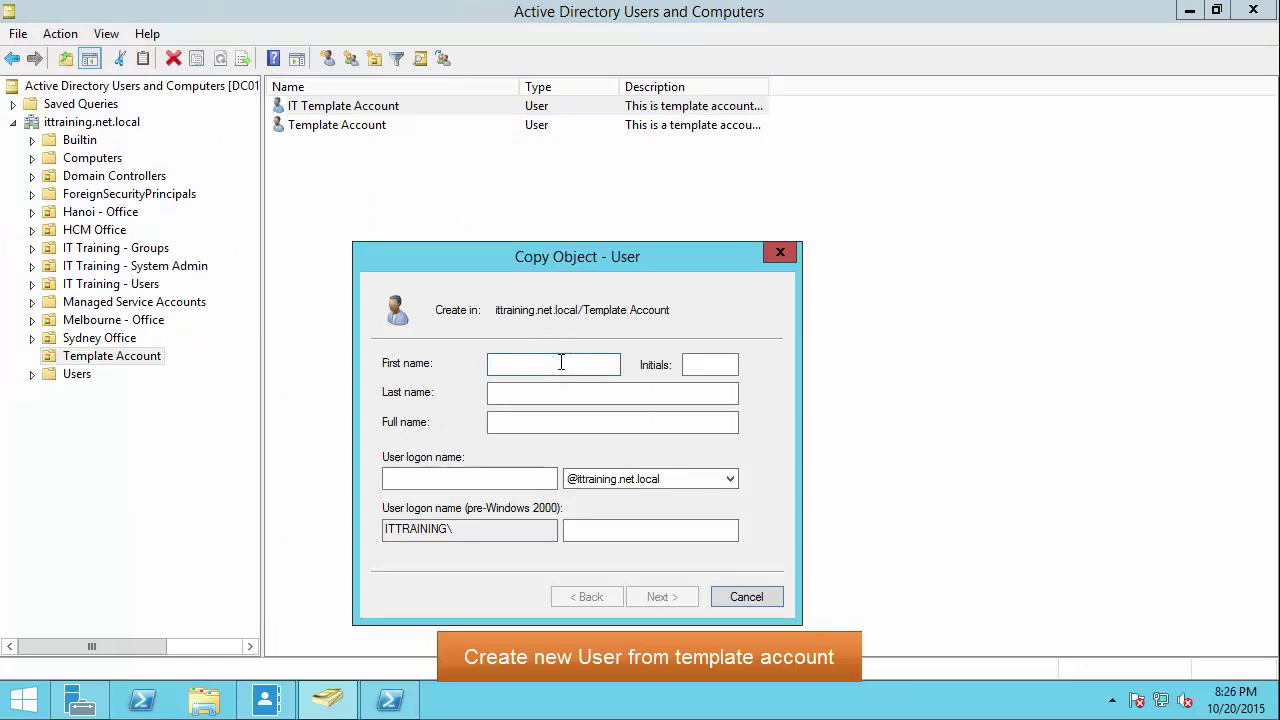
pyautogui.press('Tab')
pyautogui.press('Tab')
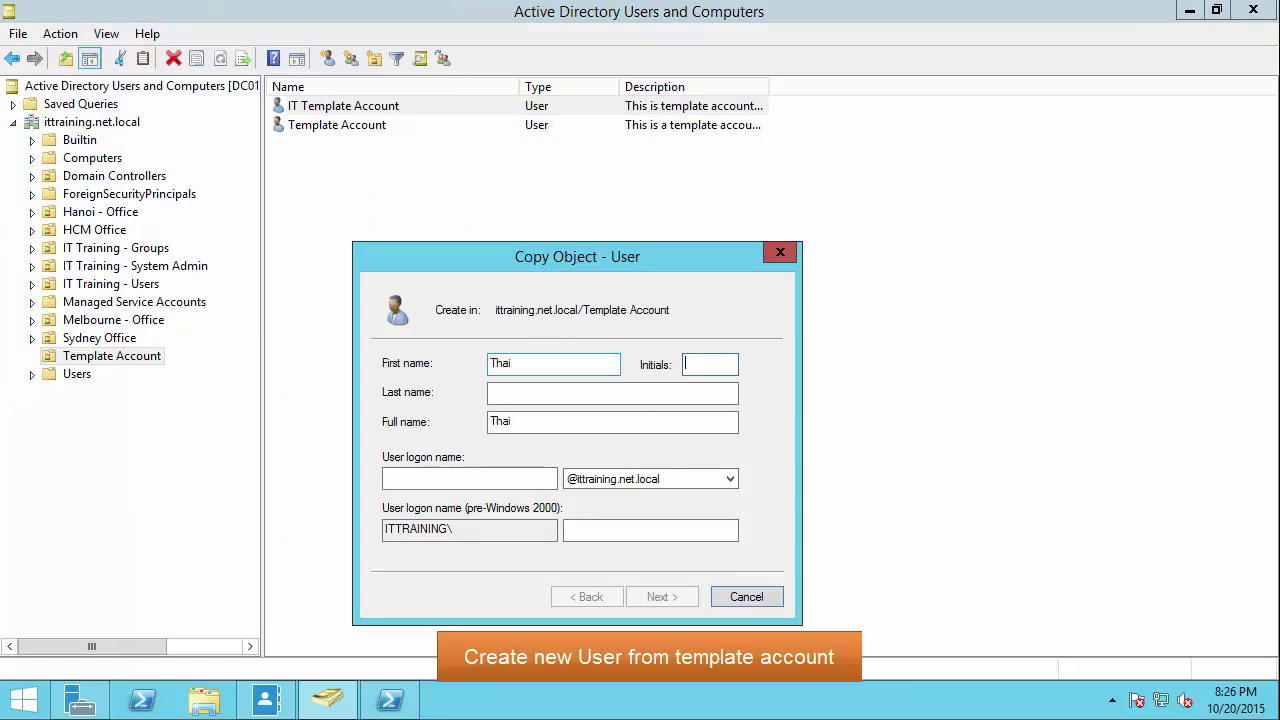
pyautogui.press('Tab')
pyautogui.press('Tab')
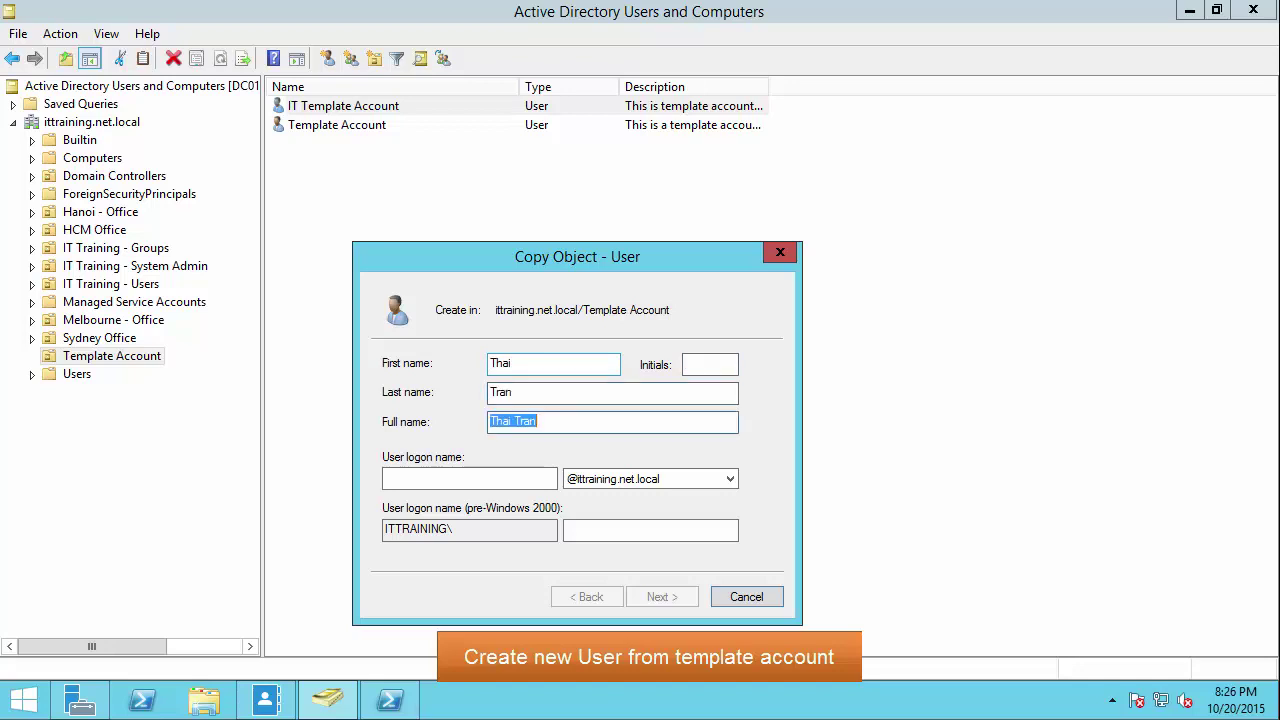
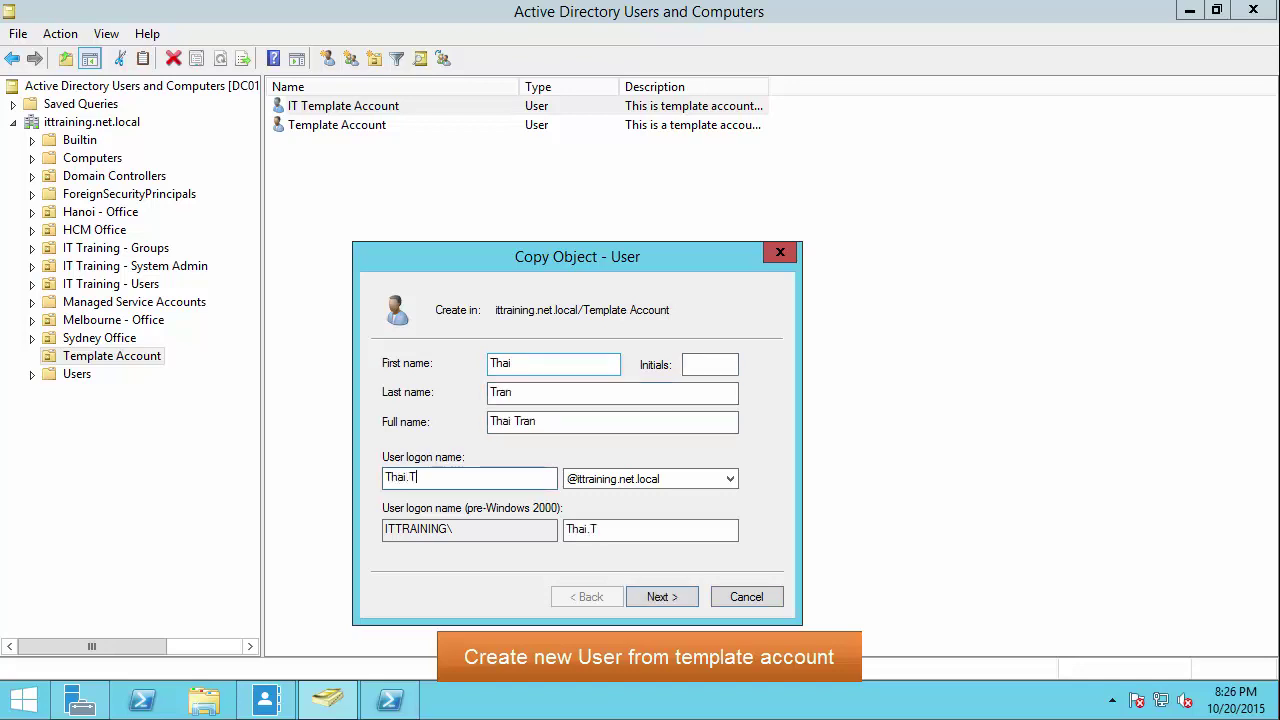
pyautogui.press('Return')
# Step: Enter and confirm the new user's password and finish creating the account
pyautogui.write('••••••••')
pyautogui.press('Tab')
pyautogui.write('••••••••')
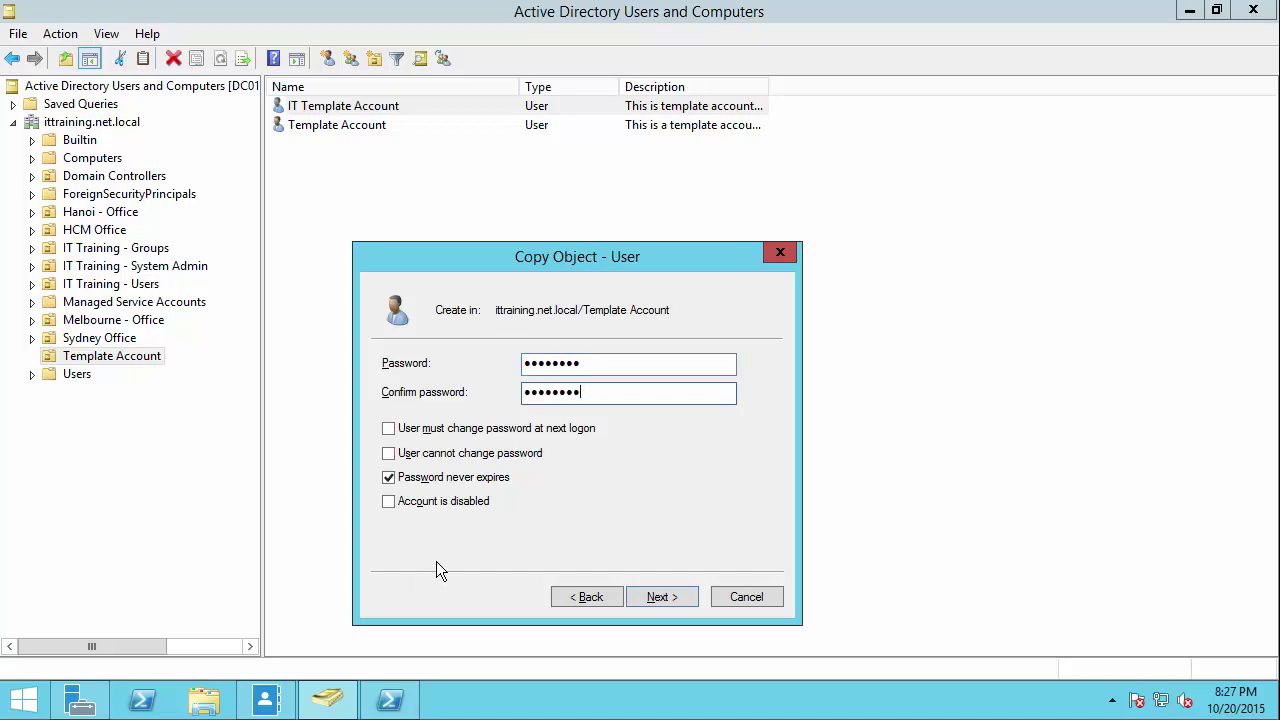
pyautogui.click(679, 600)
pyautogui.click(675, 599)
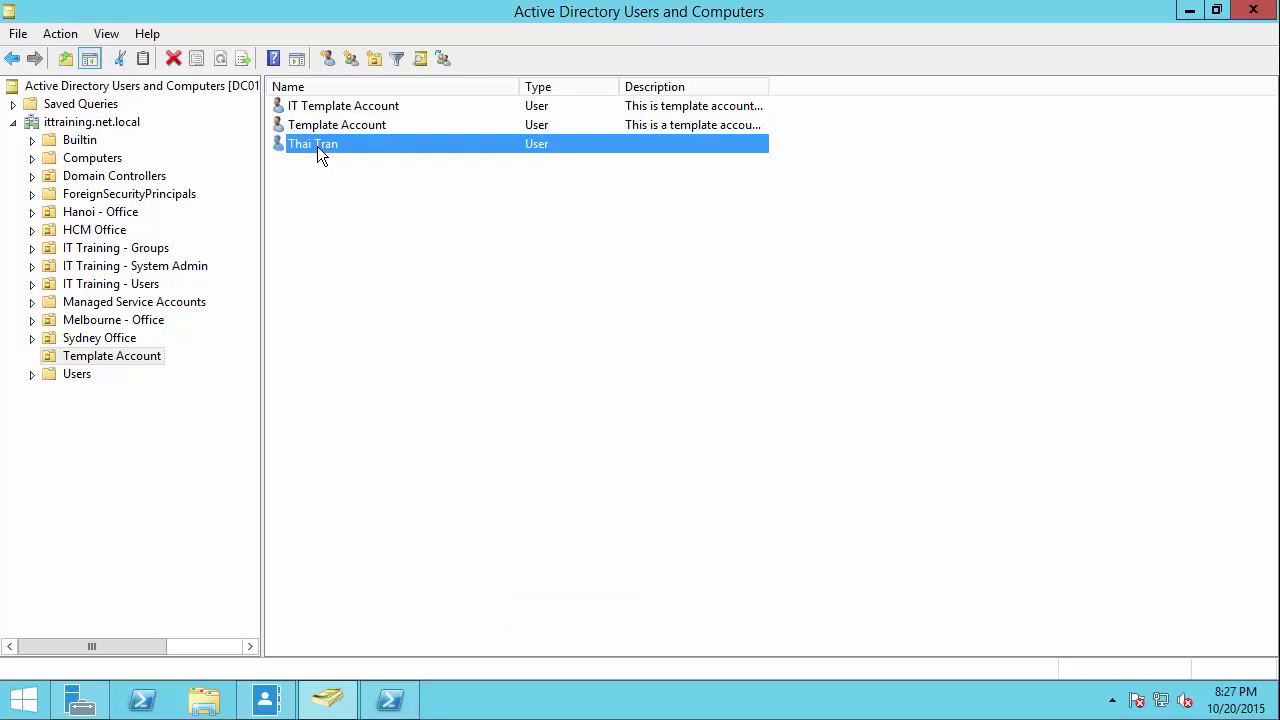
# Step: Move the new user via Melbourne - Office into its IT Department OU
pyautogui.moveTo(317, 146); pyautogui.dragTo(160, 322)
pyautogui.click(31, 320)
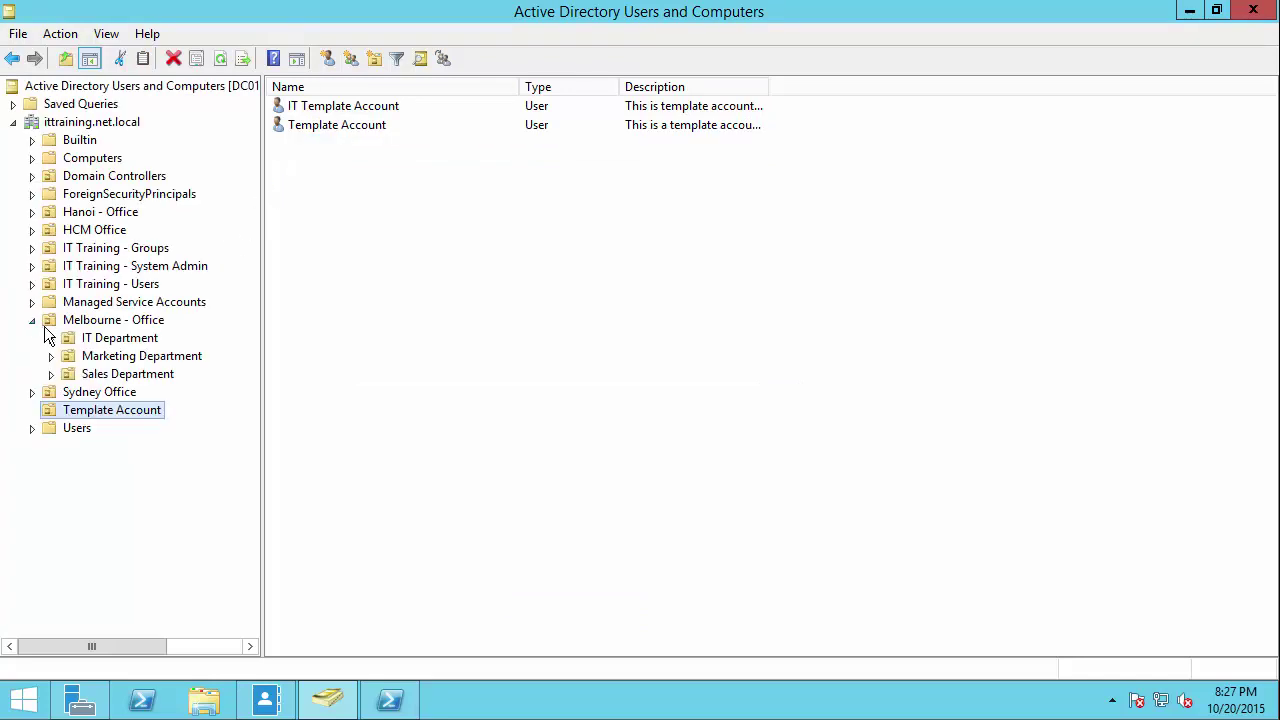
pyautogui.click(118, 320)
pyautogui.click(328, 164)
pyautogui.moveTo(338, 172); pyautogui.dragTo(134, 337)
pyautogui.click(138, 339)
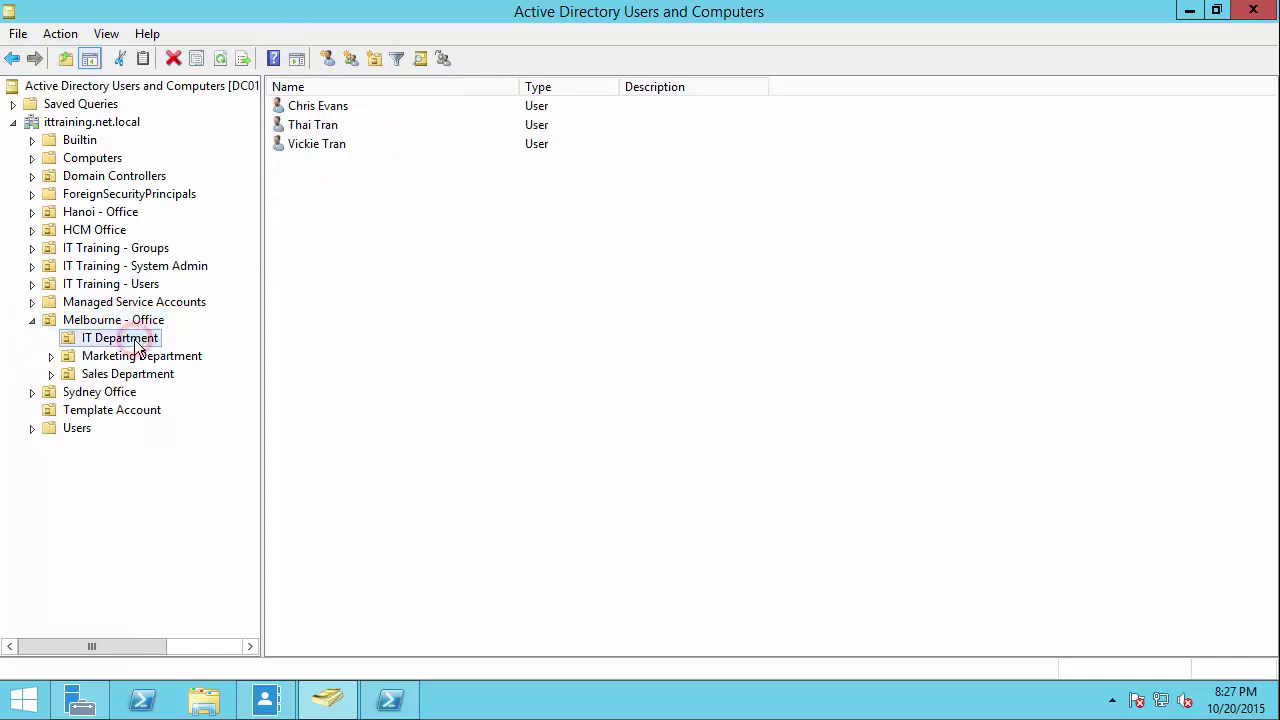
# Step: Review the user's inherited HCM state, IT Department, company and manager, then close properties
pyautogui.click(313, 127)
pyautogui.doubleClick(313, 128)
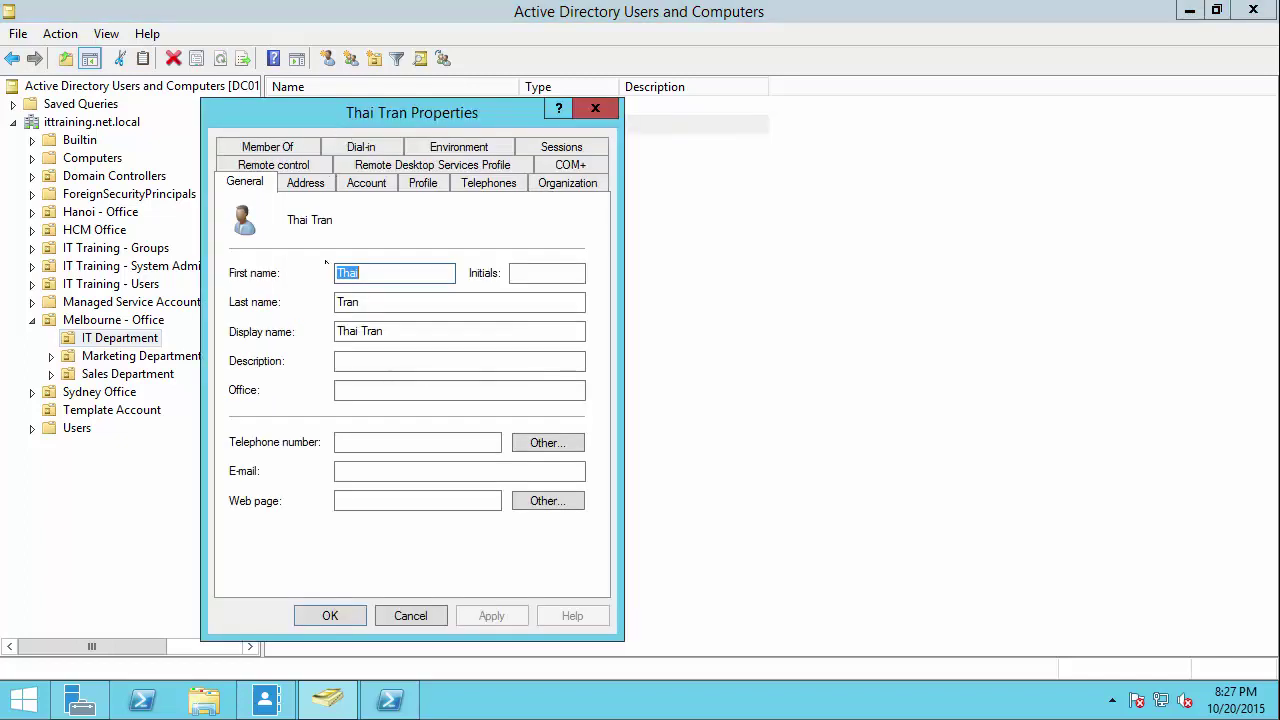
pyautogui.click(328, 181)
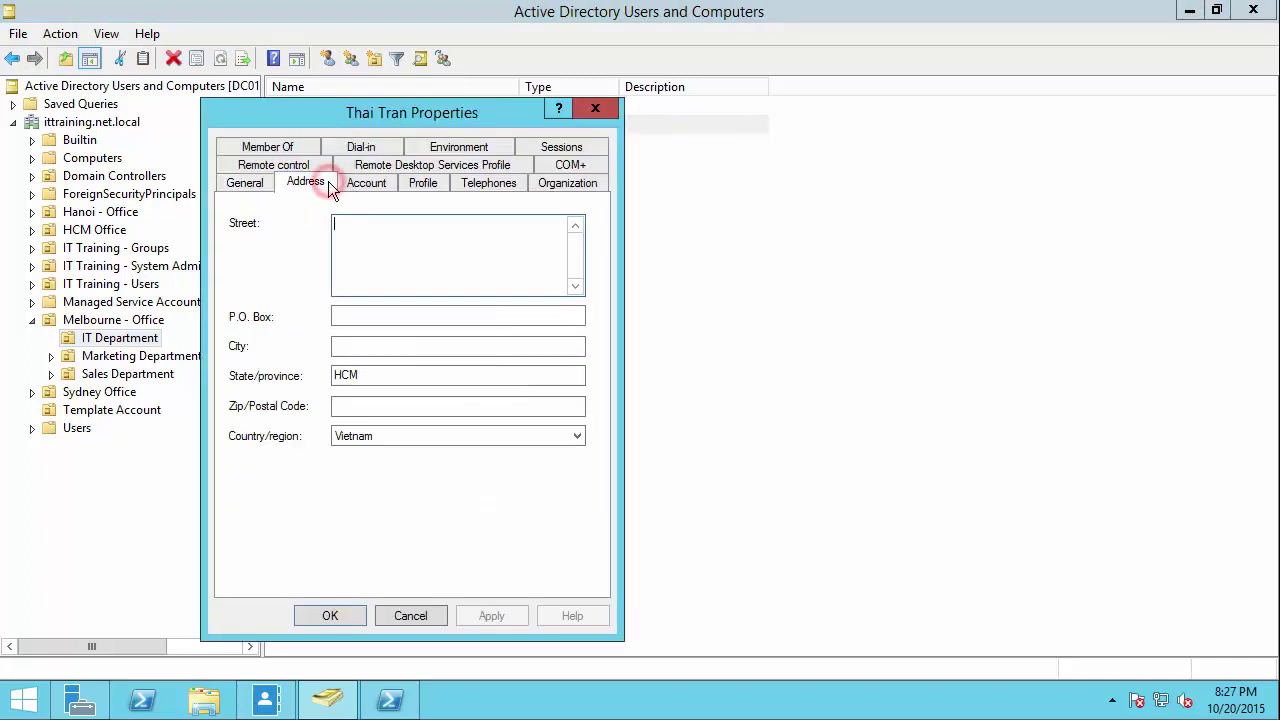
pyautogui.moveTo(374, 374); pyautogui.dragTo(328, 386)
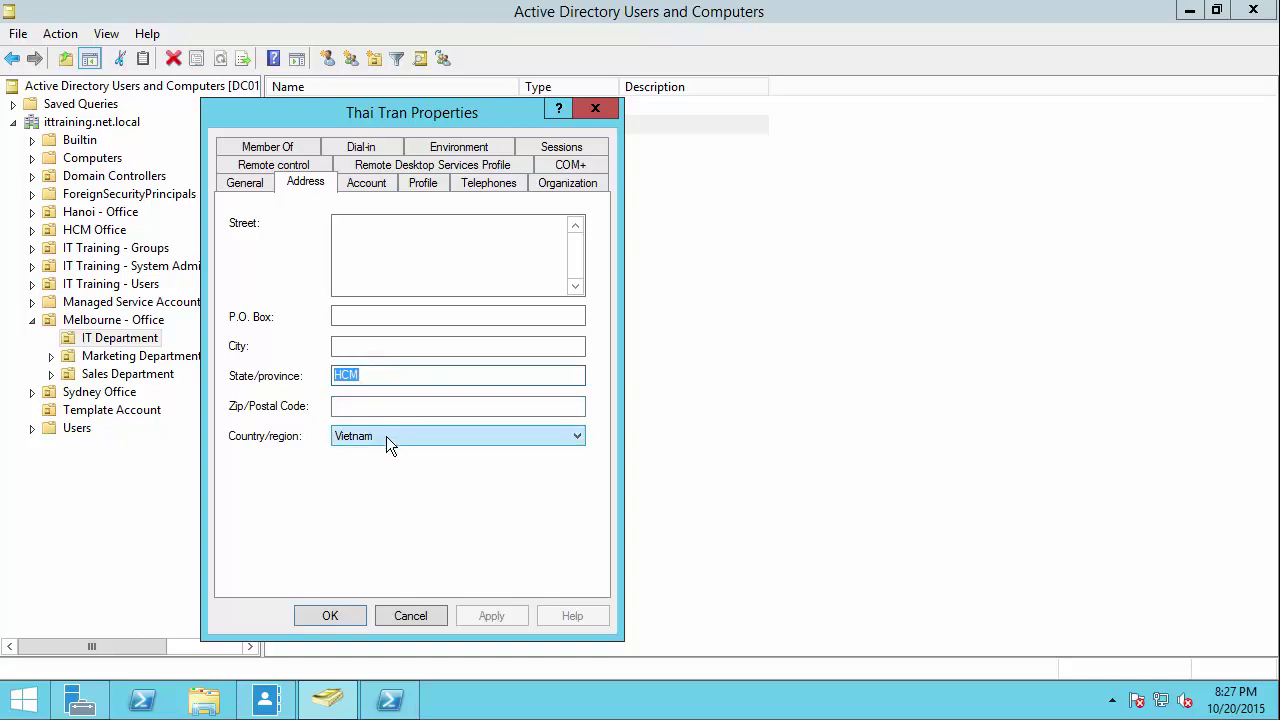
pyautogui.click(549, 182)
pyautogui.click(396, 254)
pyautogui.moveTo(396, 254); pyautogui.dragTo(296, 254)
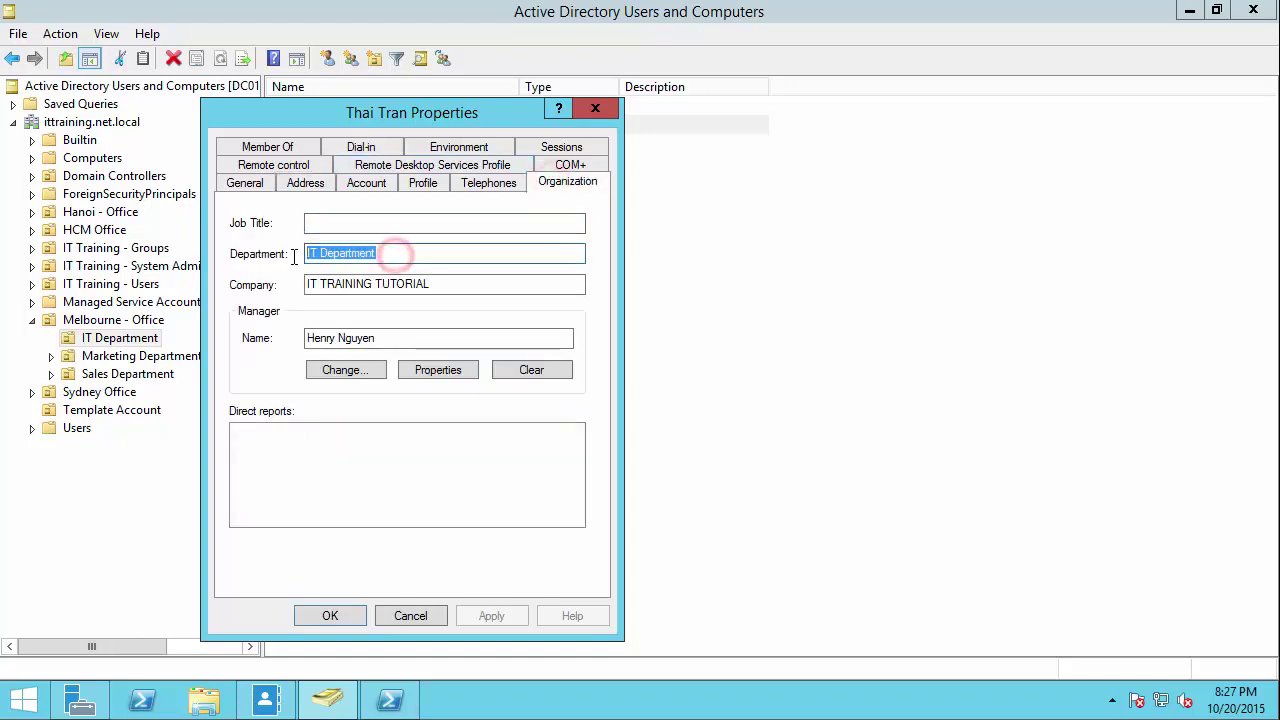
pyautogui.moveTo(437, 280); pyautogui.dragTo(296, 286)
pyautogui.moveTo(376, 338); pyautogui.dragTo(283, 340)
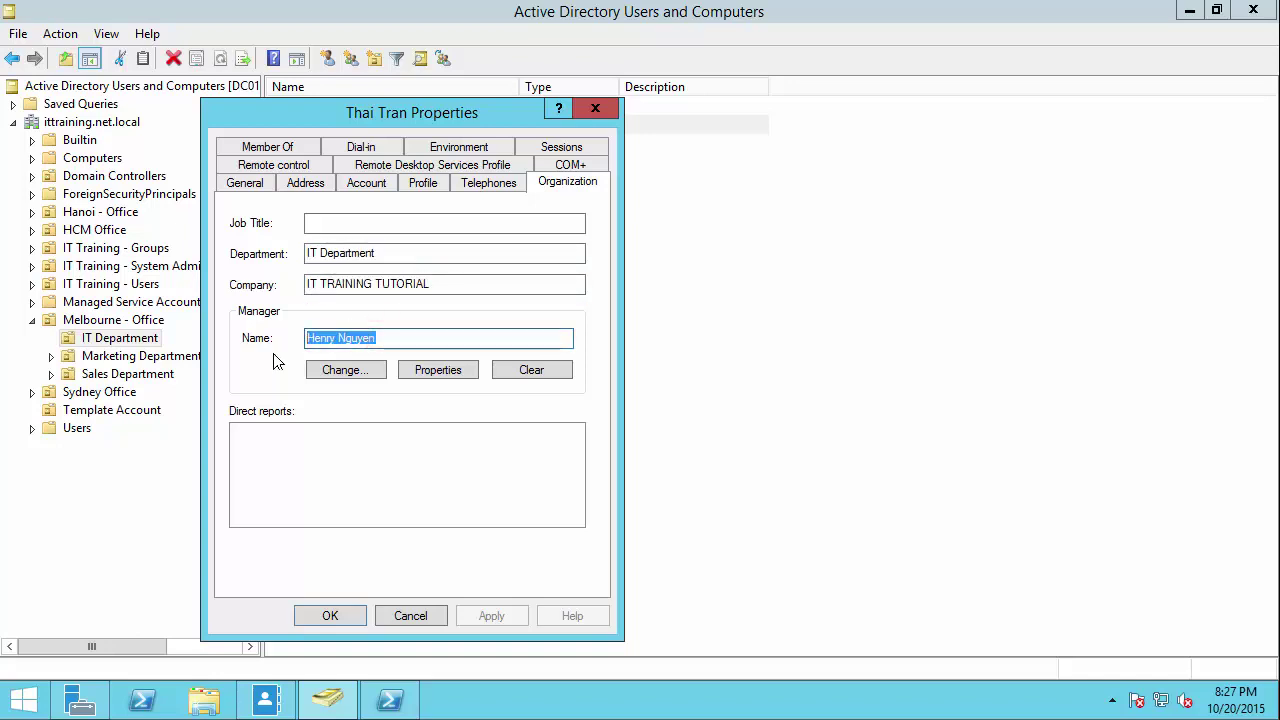
pyautogui.click(337, 617)
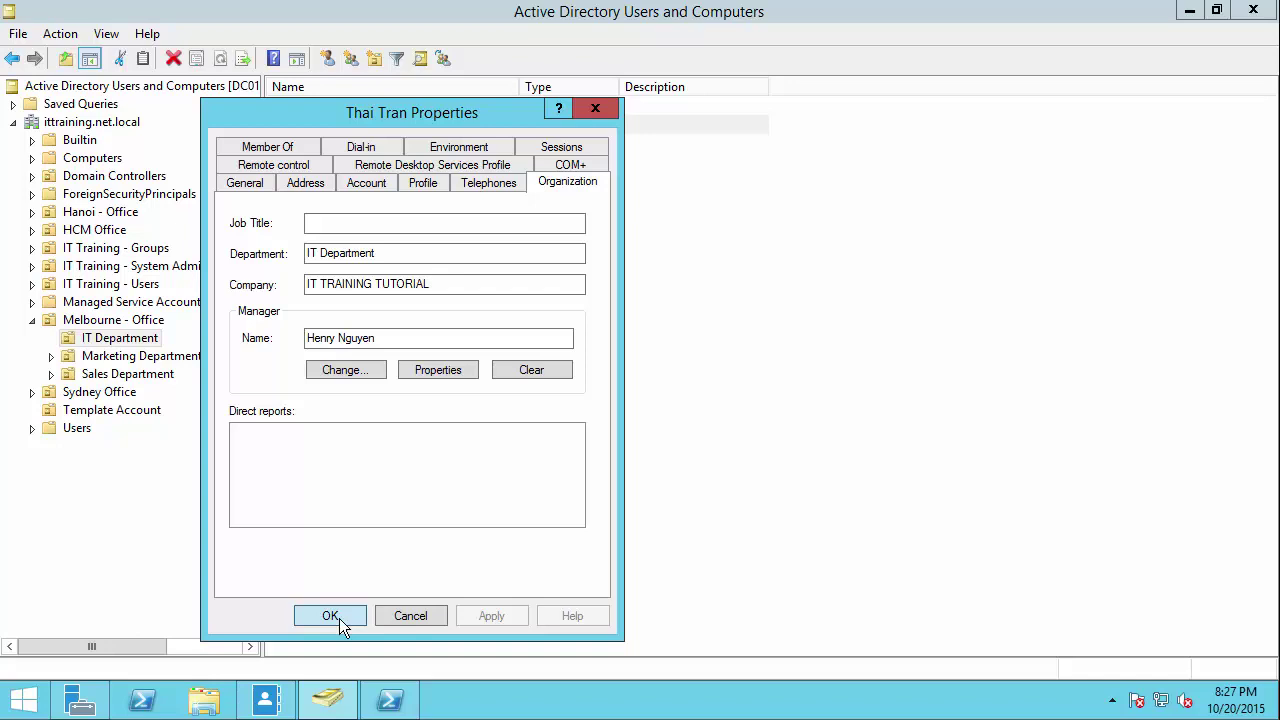
pyautogui.click(339, 617)
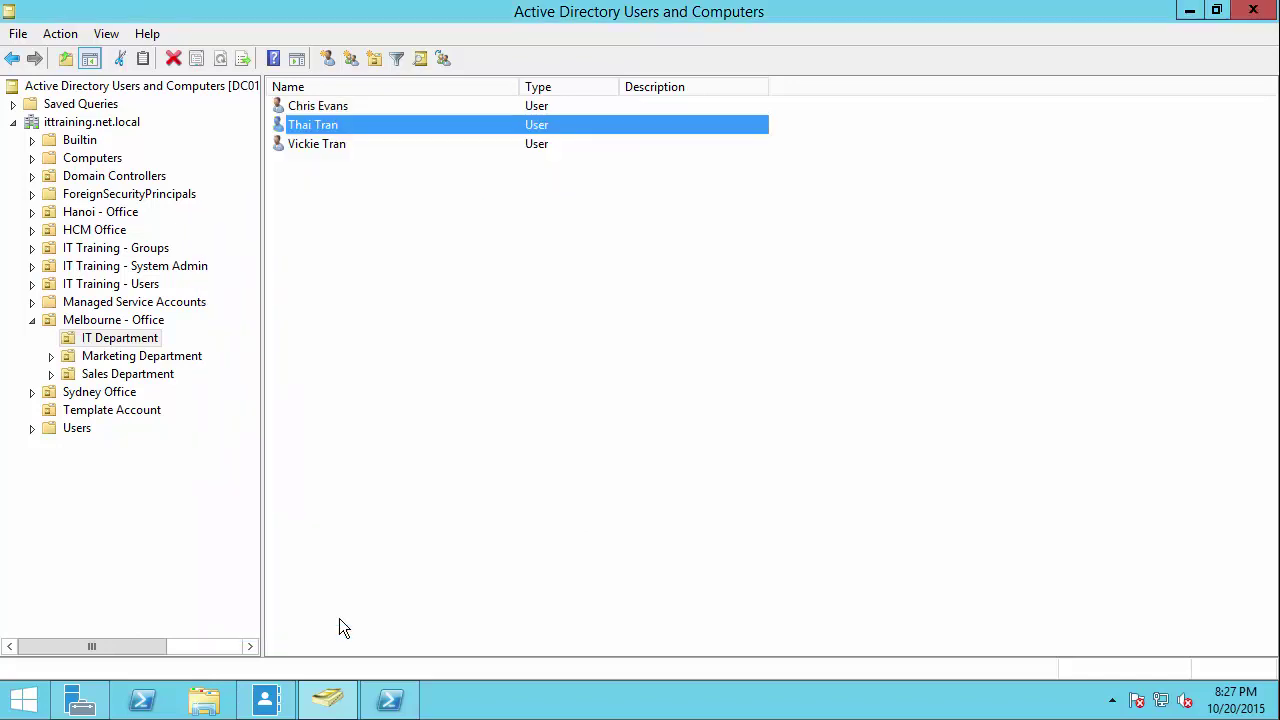
pyautogui.click(363, 587)
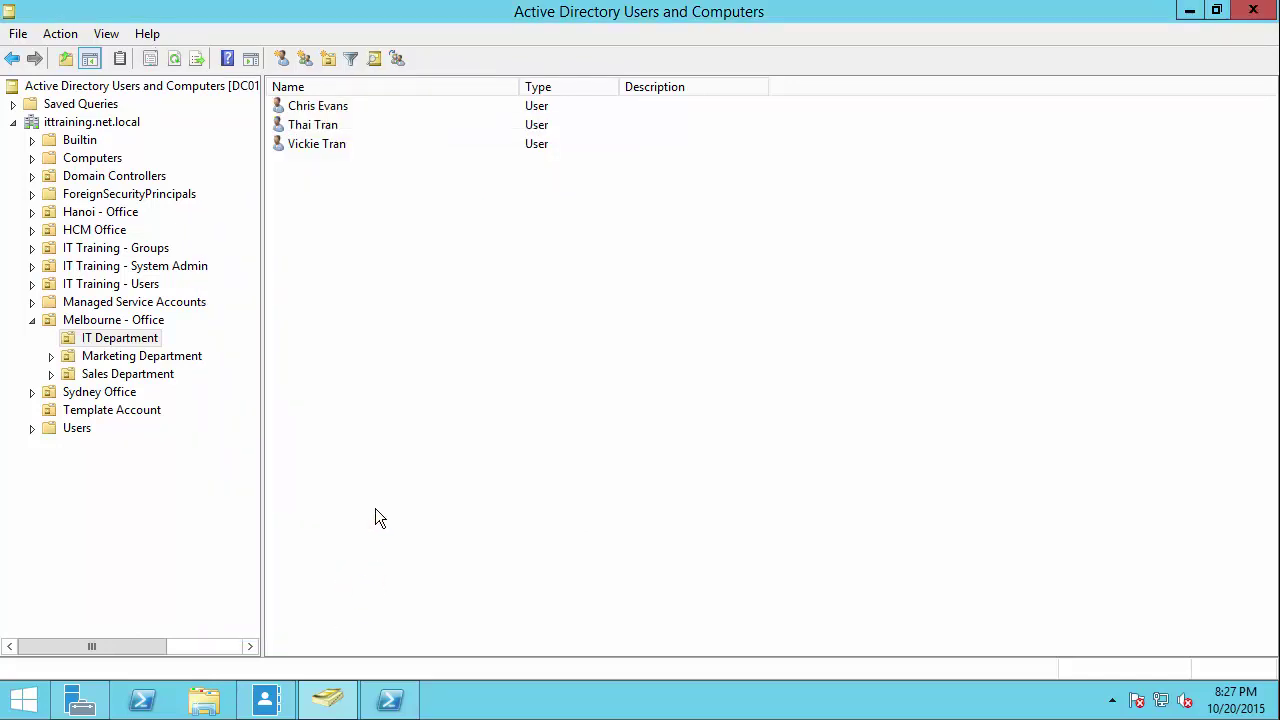
pyautogui.click(1253, 10)
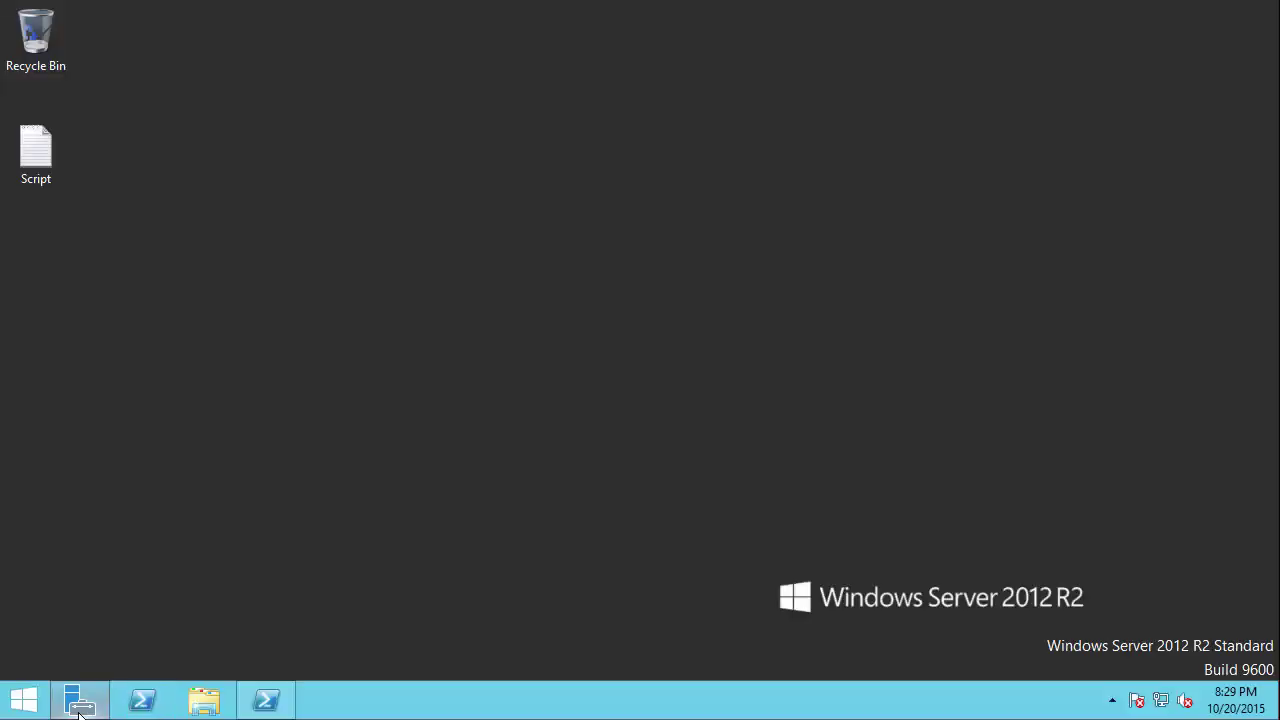
pyautogui.click(80, 700)
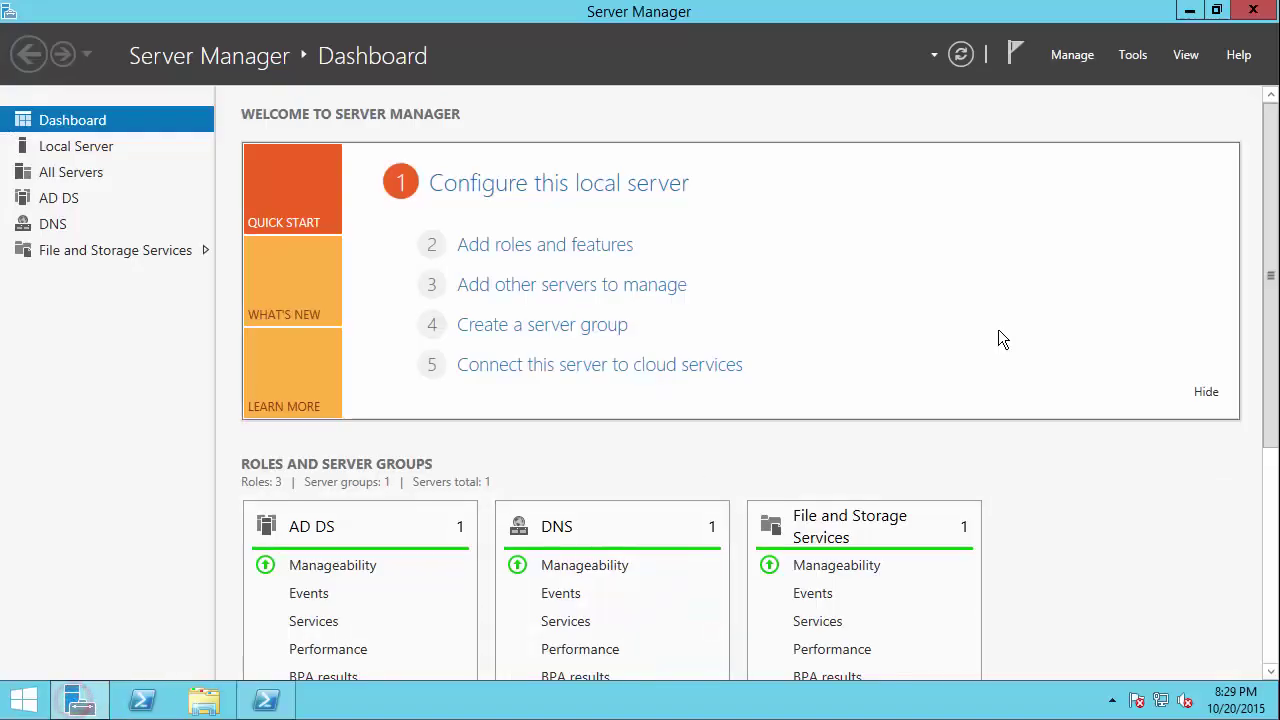
pyautogui.click(1131, 54)
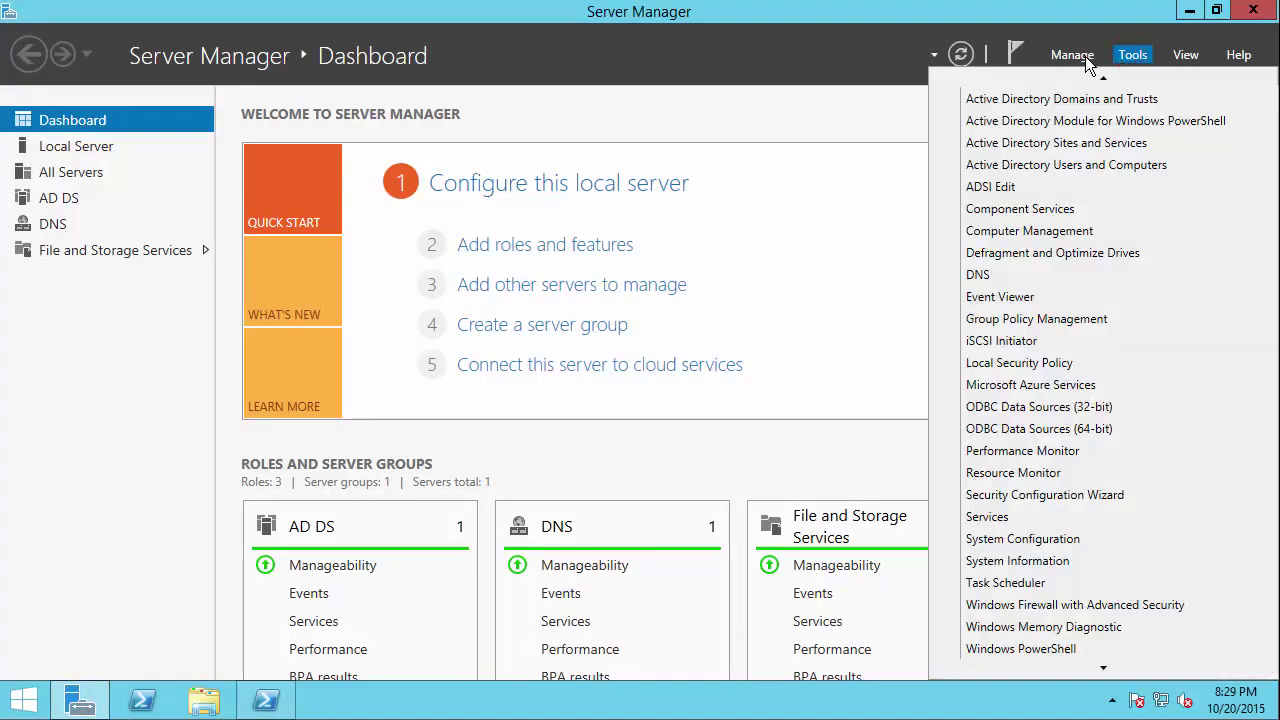
pyautogui.click(1084, 168)
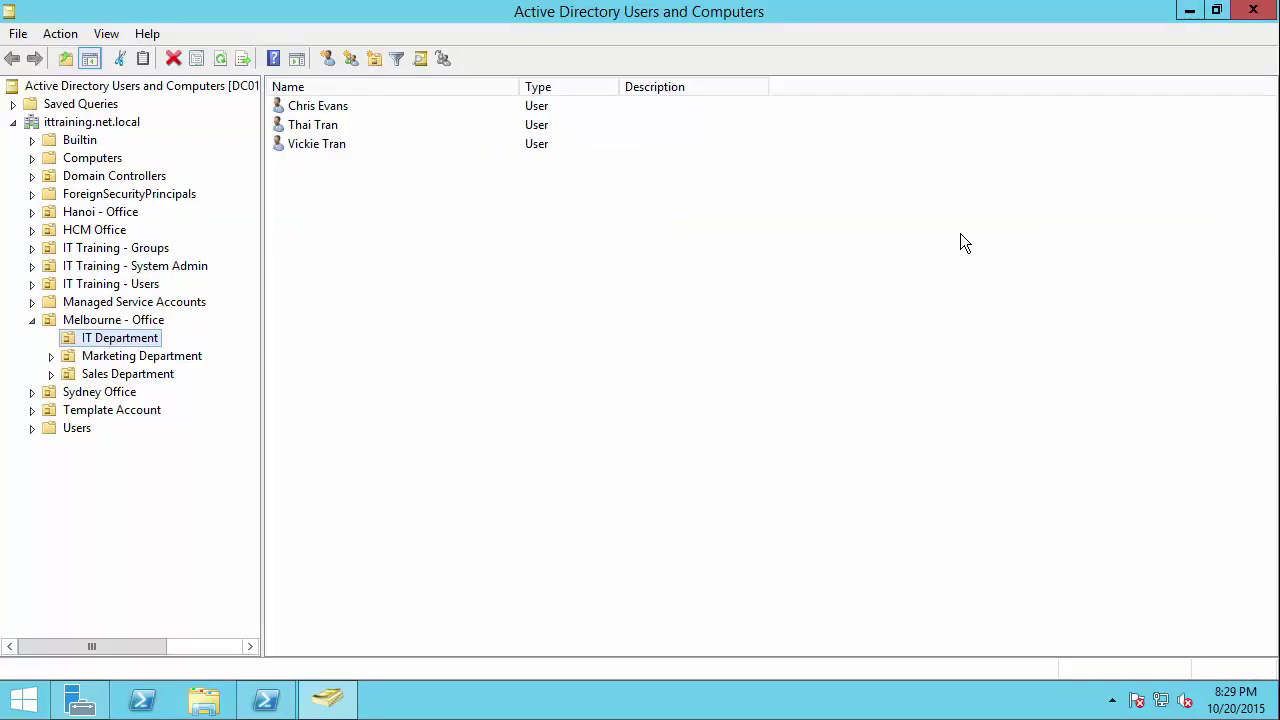
# Step: Create the IT HelpDesk group in IT Training - Groups with Global scope and Security type
pyautogui.click(116, 248)
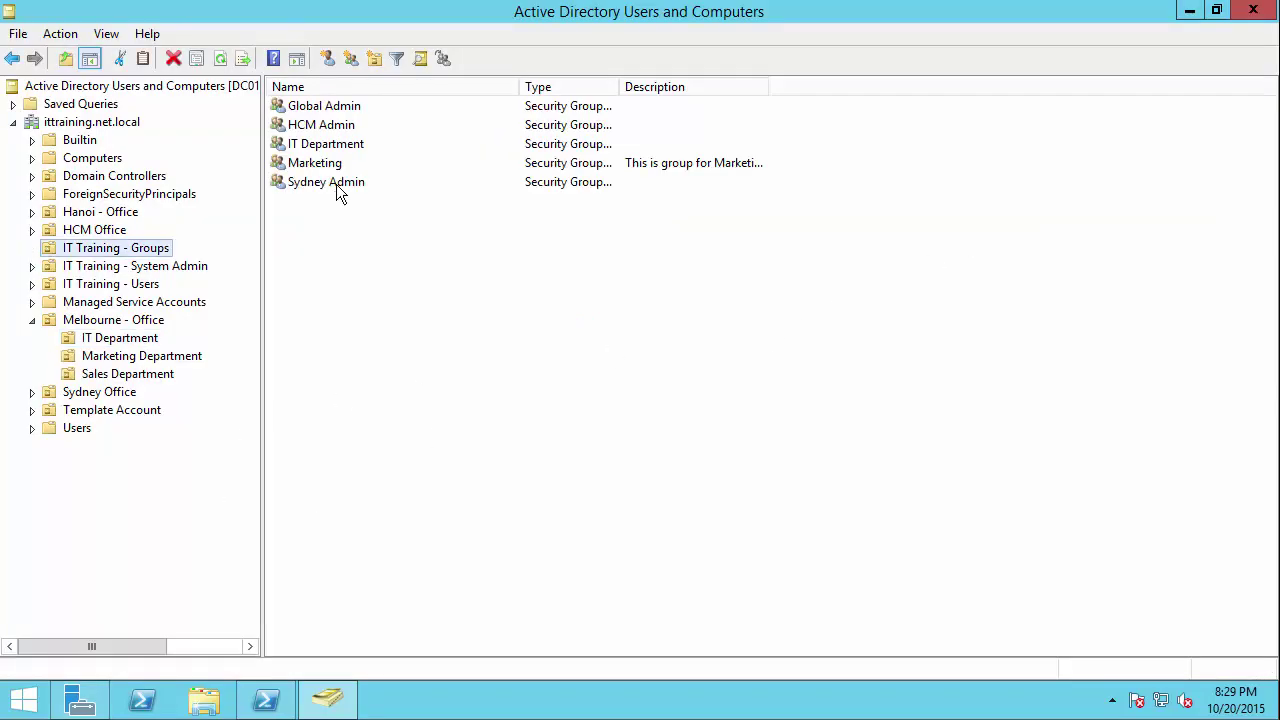
pyautogui.click(318, 144)
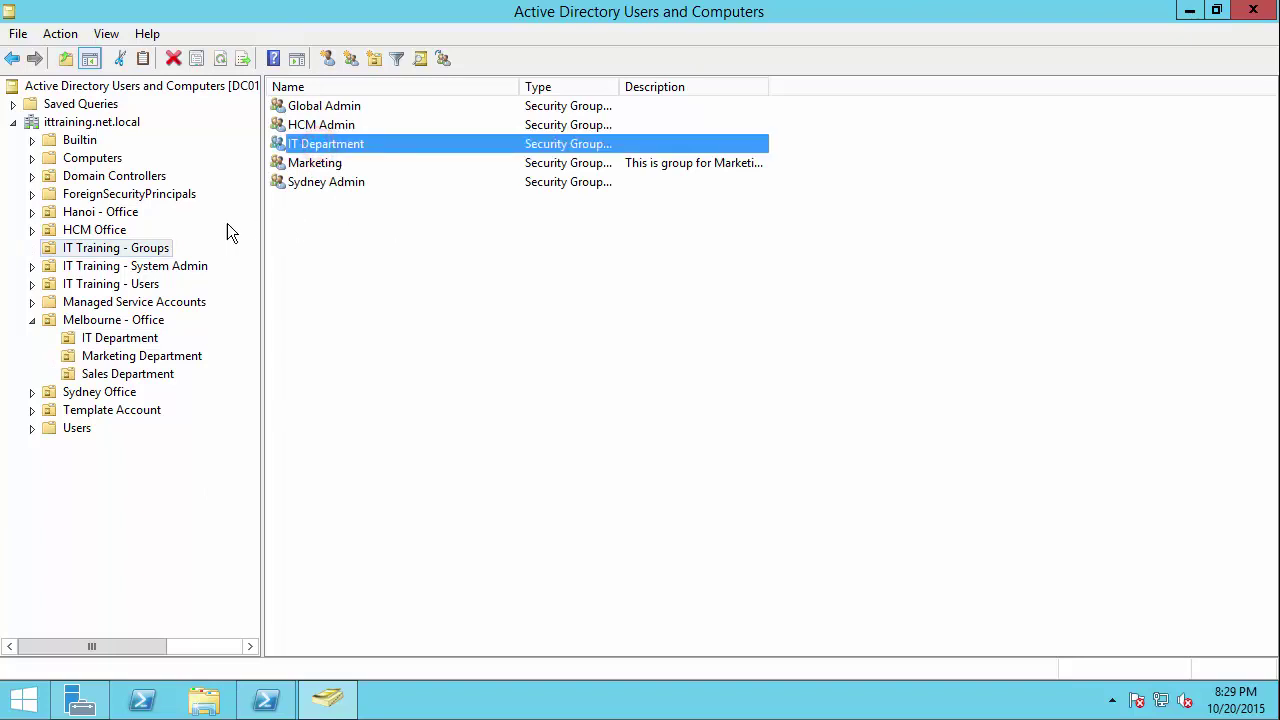
pyautogui.click(145, 248)
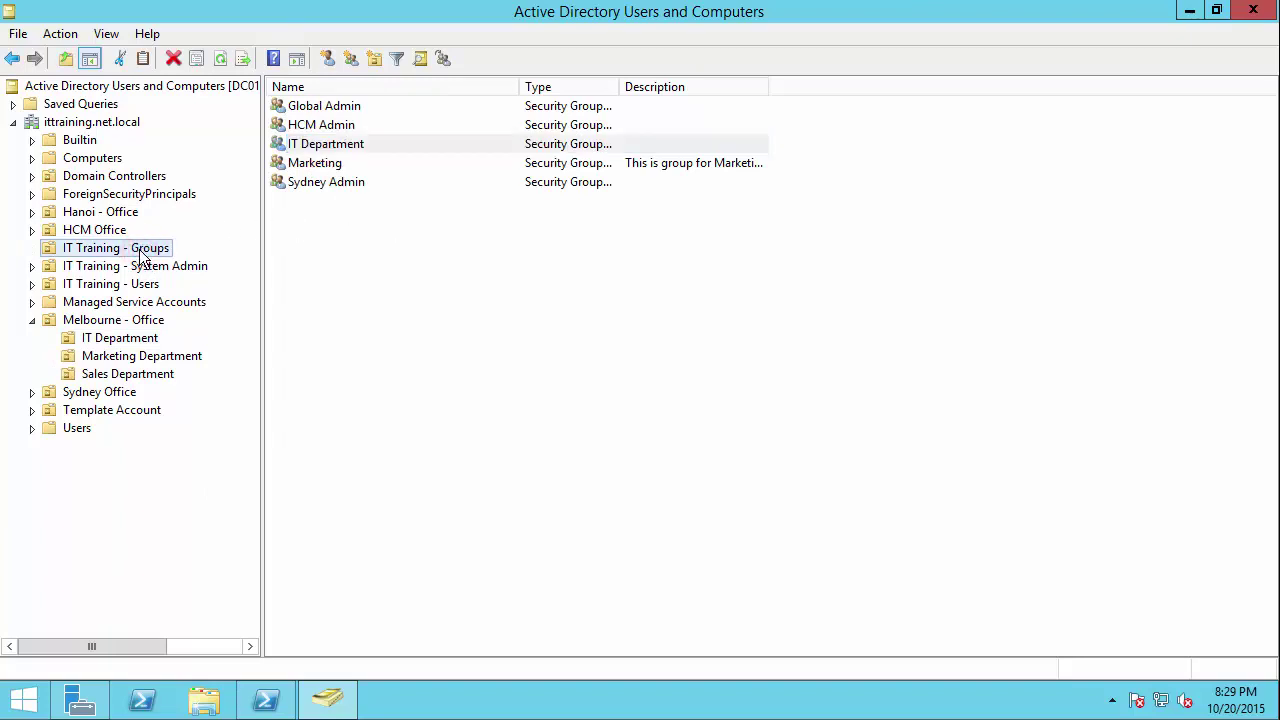
pyautogui.rightClick(163, 250)
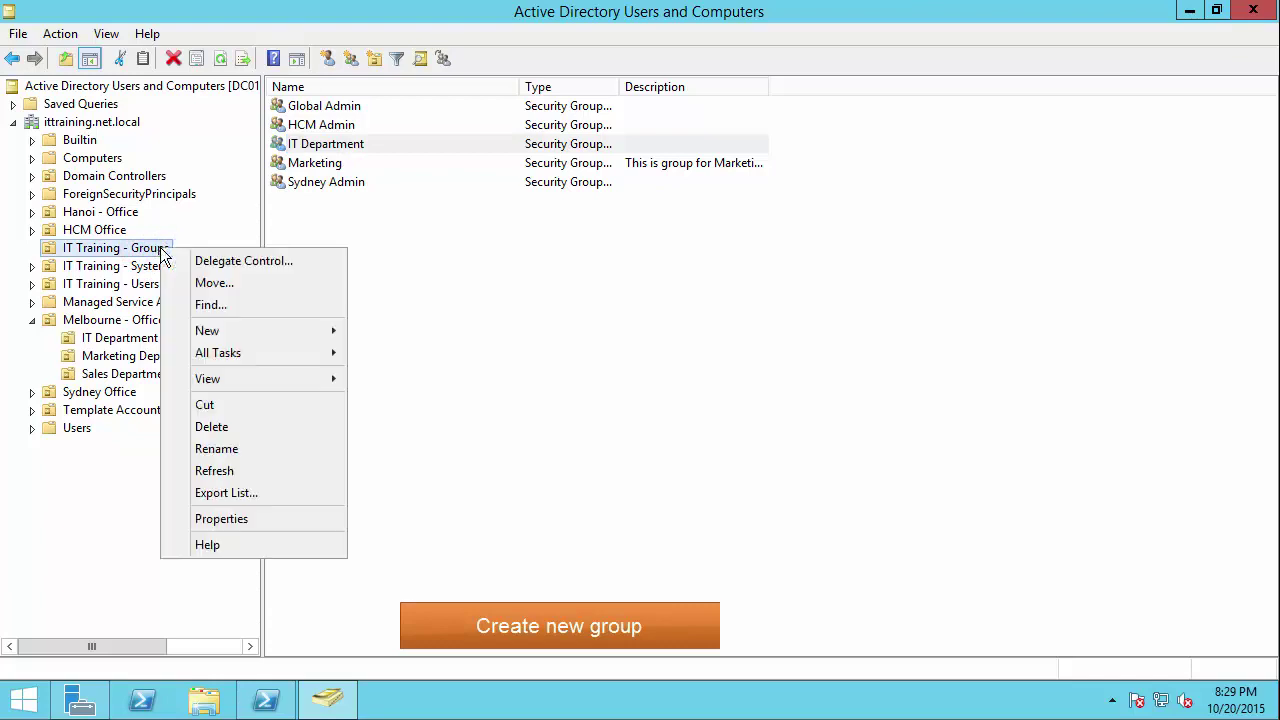
pyautogui.moveTo(300, 331)
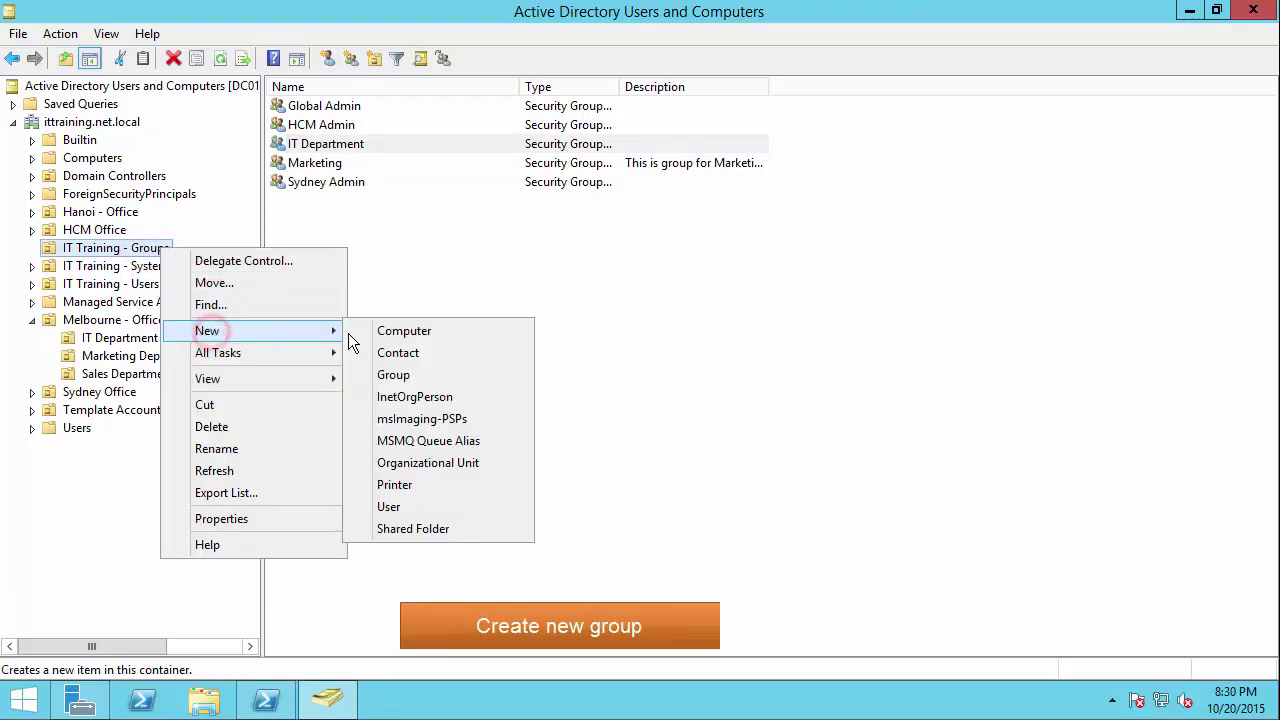
pyautogui.click(421, 374)
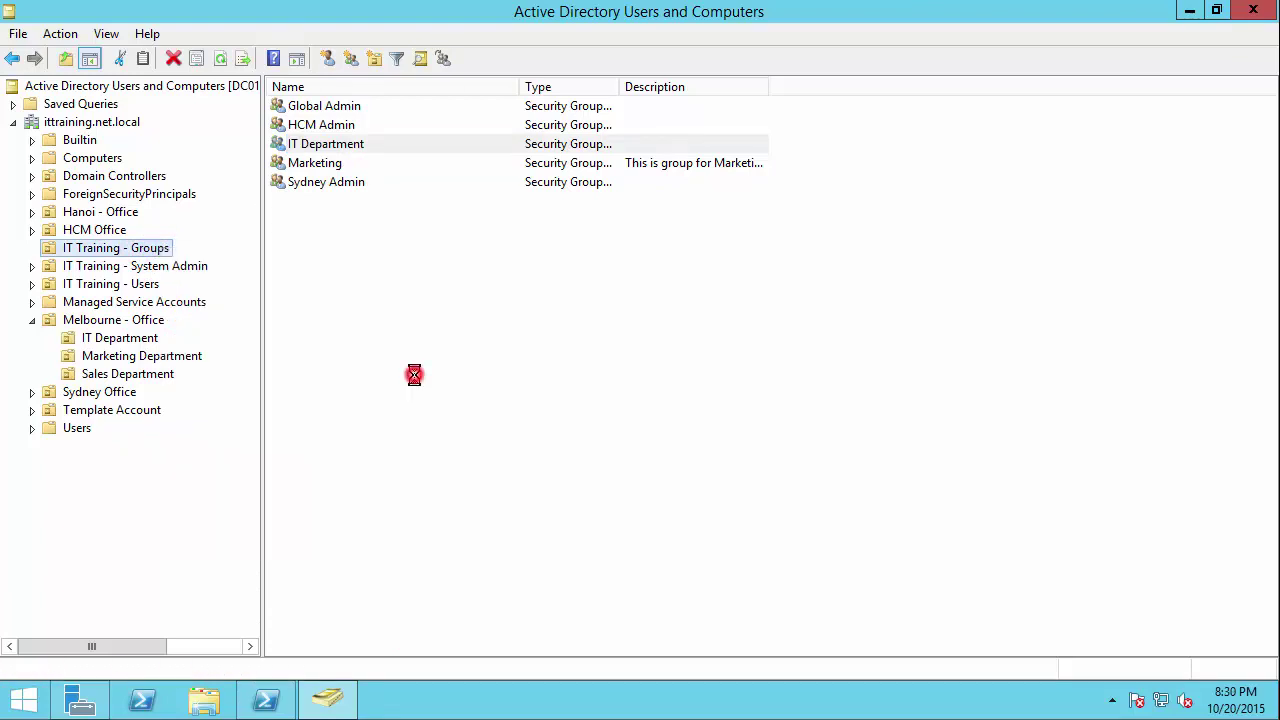
pyautogui.moveTo(278, 26); pyautogui.dragTo(582, 230)
pyautogui.write('IT ')
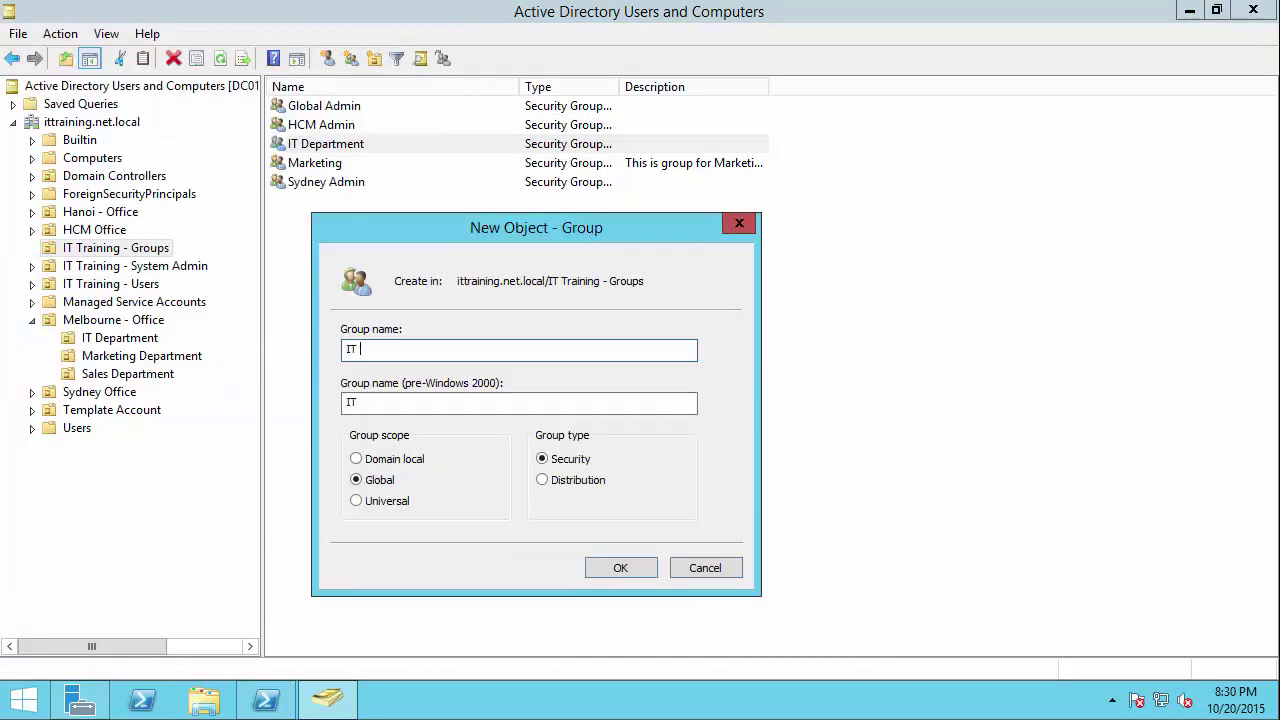
pyautogui.write('HelpDesk')
pyautogui.click(384, 480)
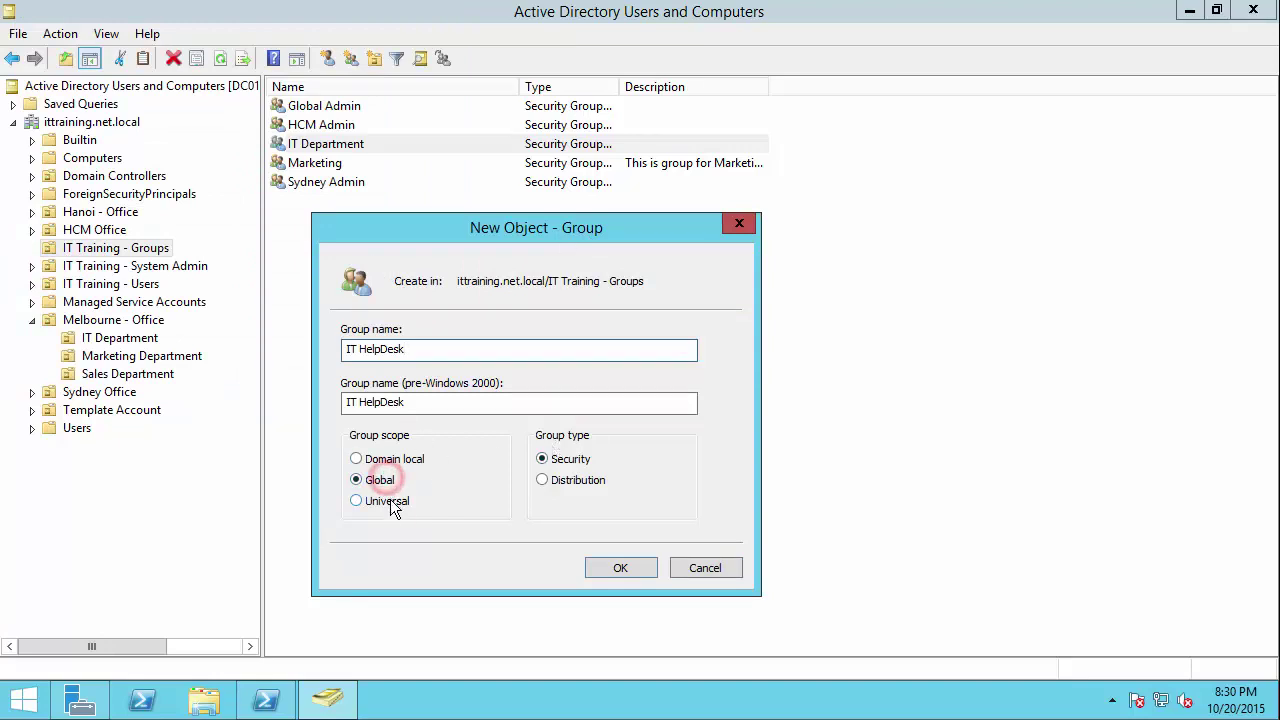
pyautogui.click(544, 459)
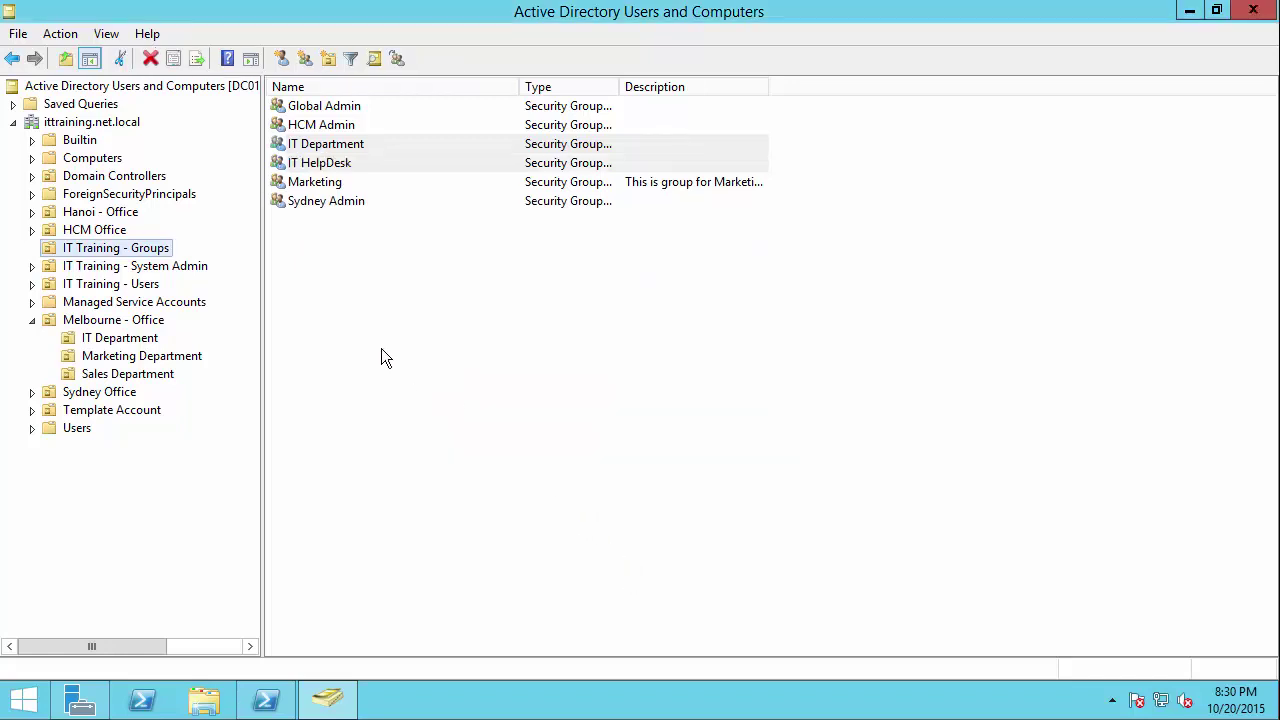
# Step: Create the IT Applications group in IT Training - Groups with default Global/Security settings
pyautogui.click(127, 254)
pyautogui.rightClick(127, 254)
pyautogui.click(211, 332)
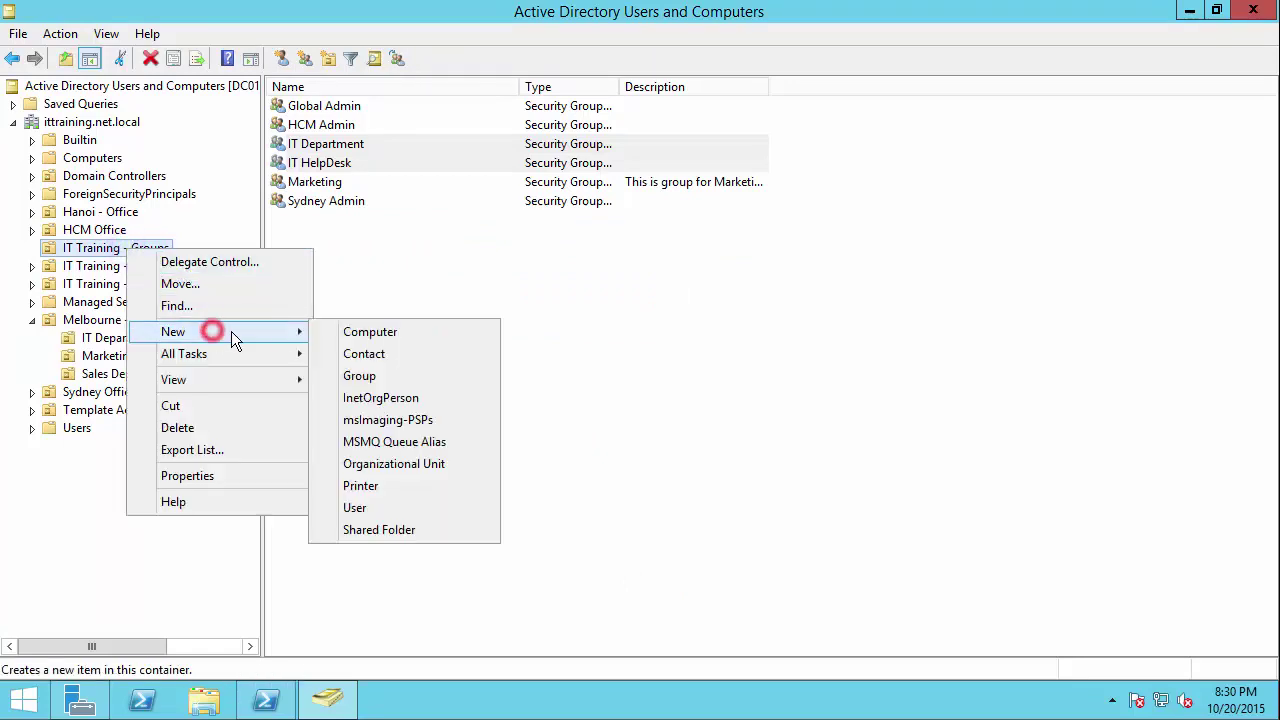
pyautogui.click(389, 380)
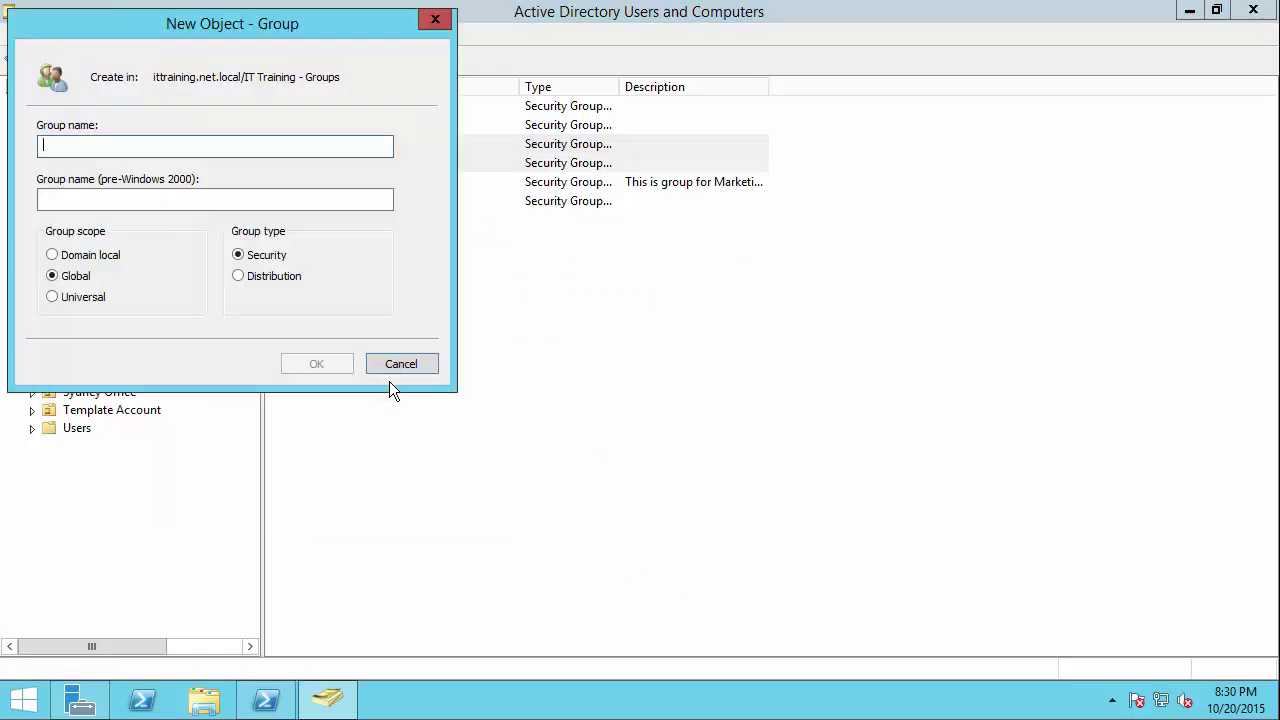
pyautogui.write('IT ')
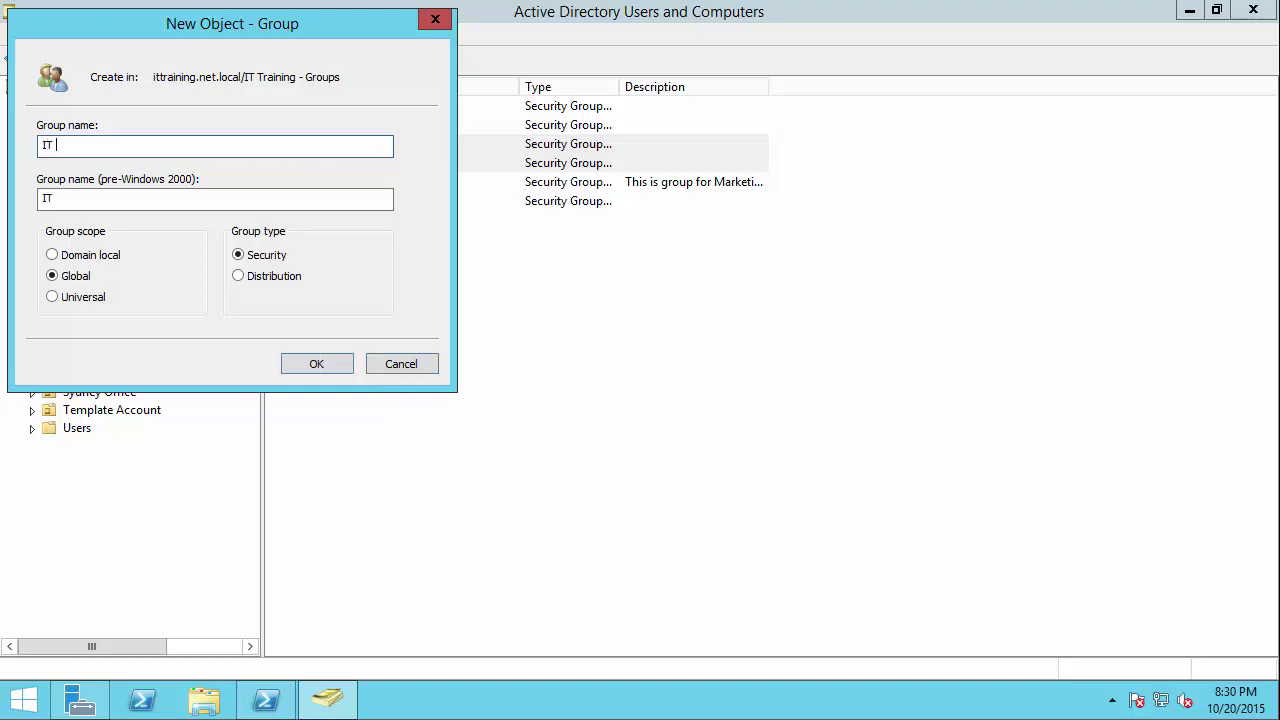
pyautogui.write('Applications')
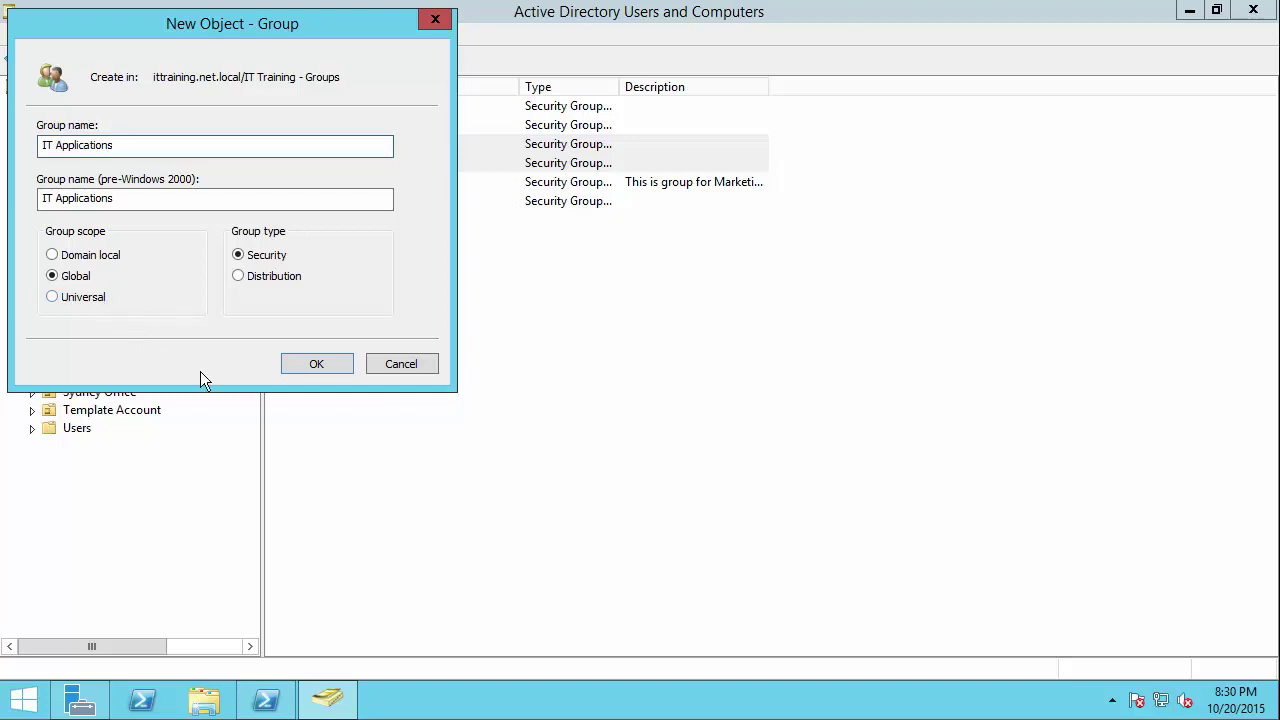
pyautogui.click(325, 366)
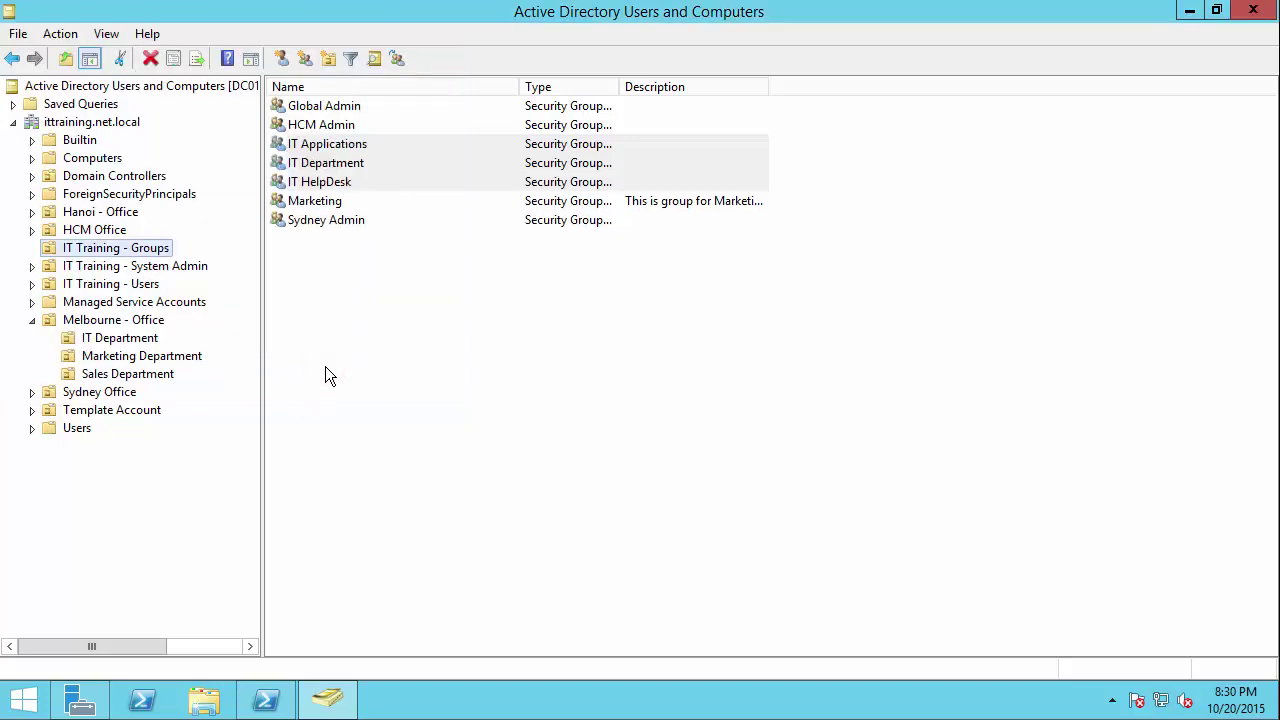
# Step: Create the IT Operations group with Domain local scope and Security type
pyautogui.click(335, 368)
pyautogui.rightClick(133, 254)
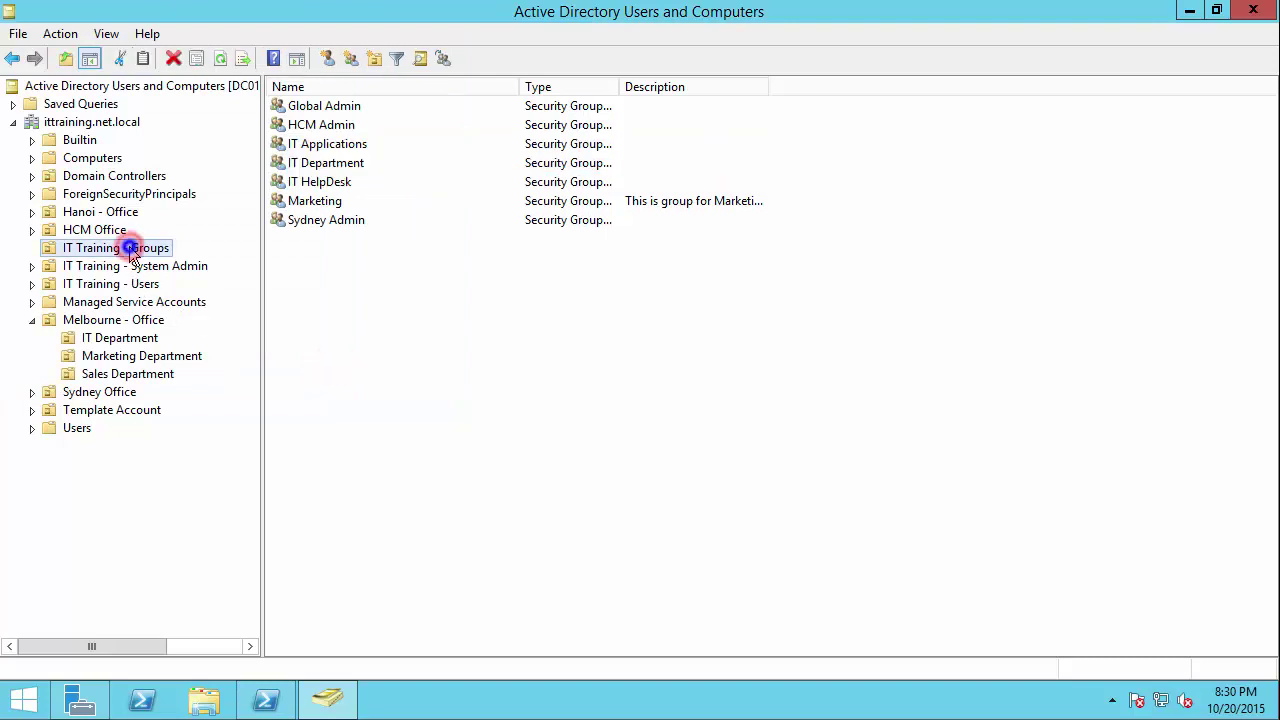
pyautogui.moveTo(194, 330)
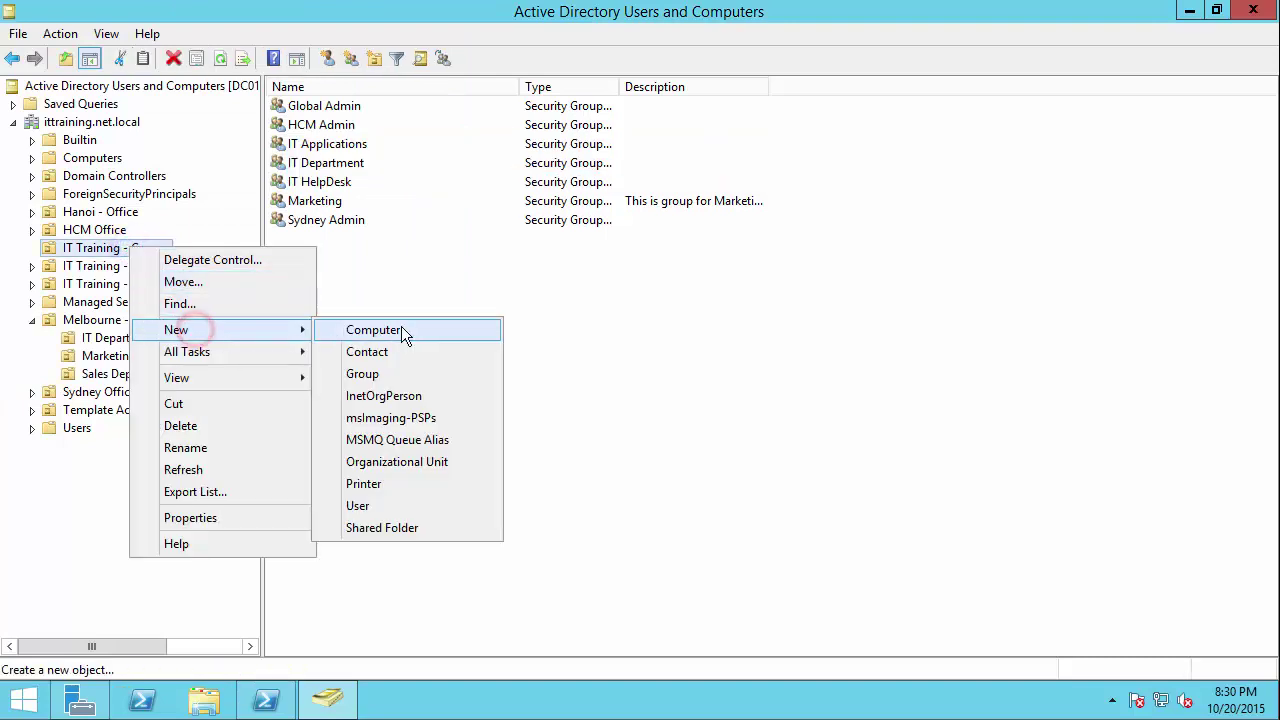
pyautogui.click(372, 374)
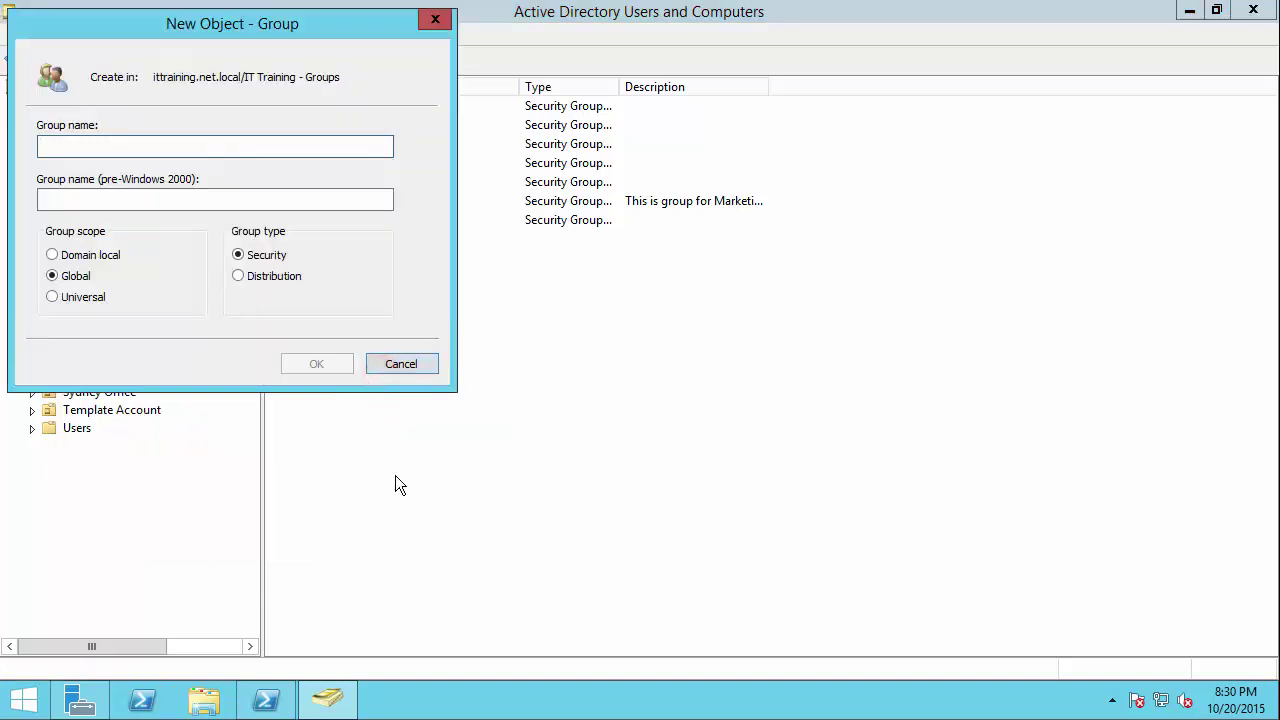
pyautogui.write('IT ')
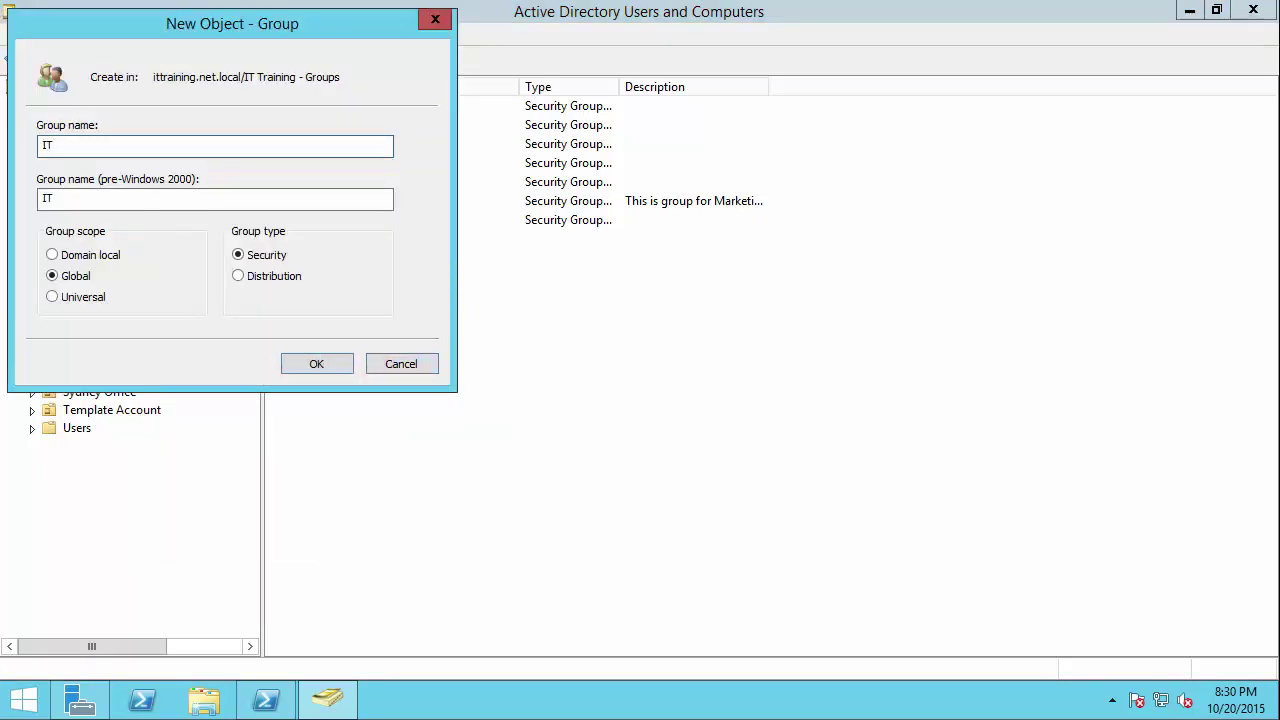
pyautogui.write('Operations')
pyautogui.click(56, 254)
pyautogui.click(67, 276)
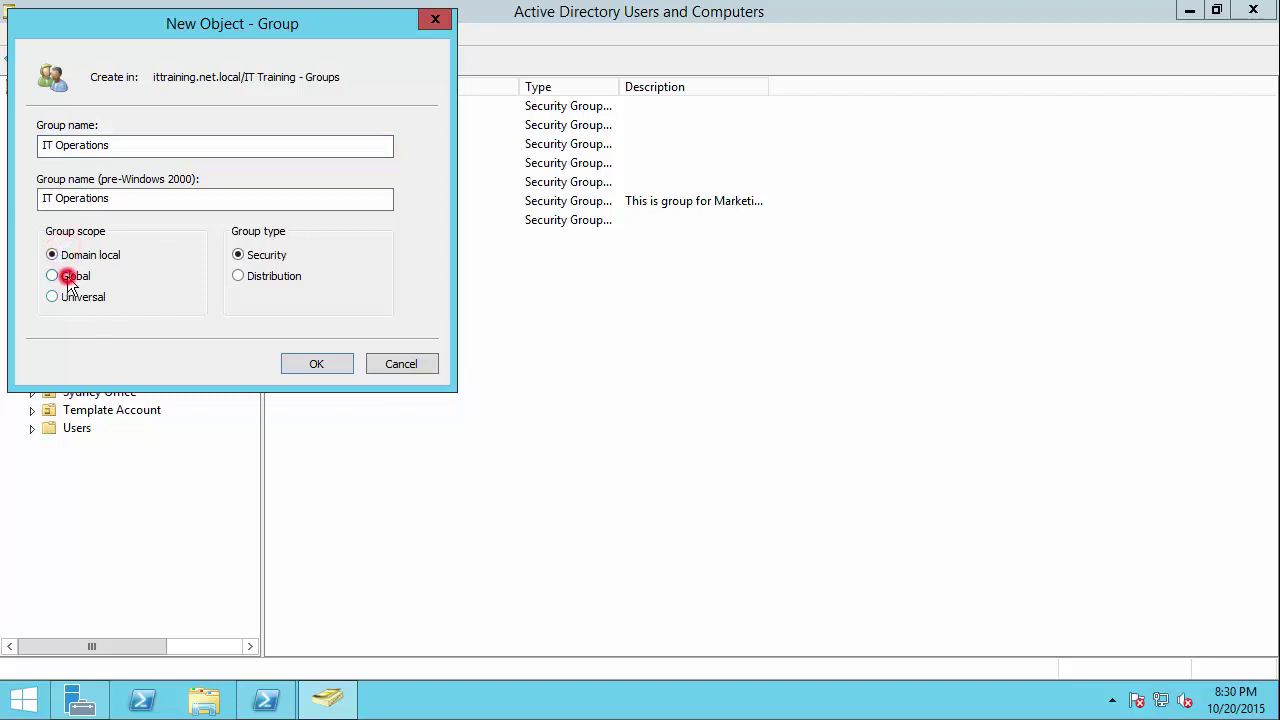
pyautogui.click(78, 255)
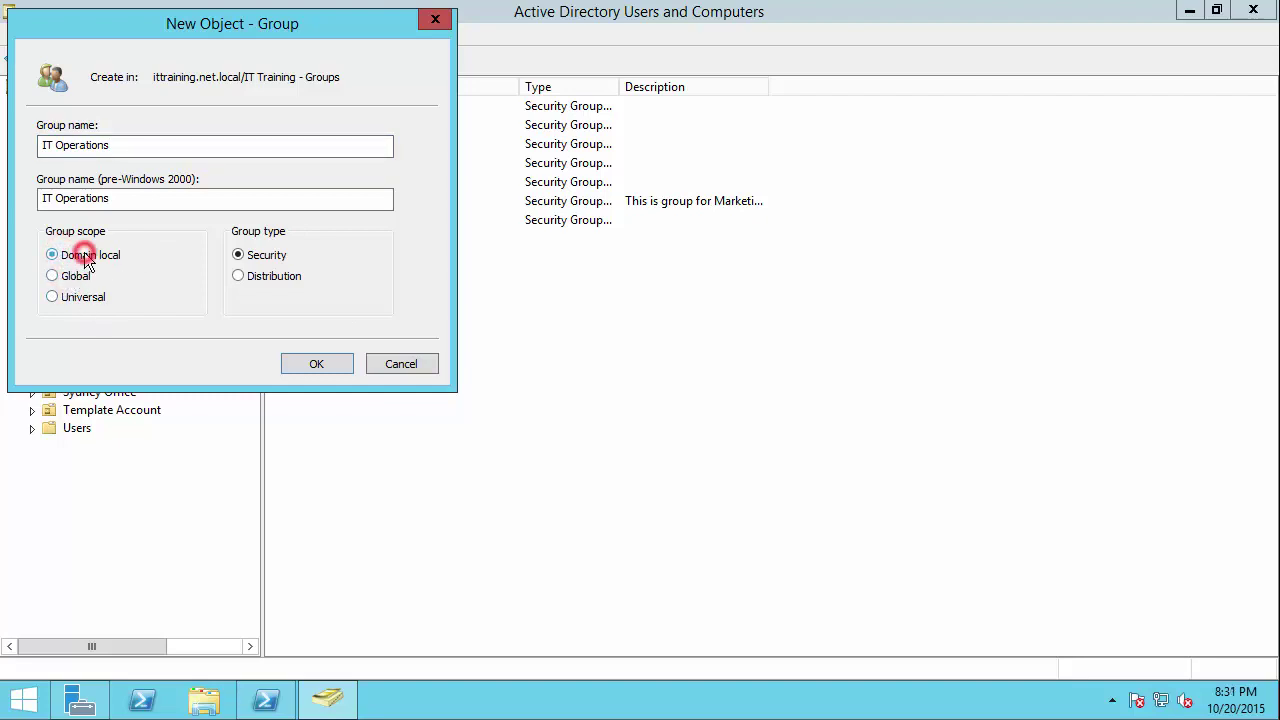
pyautogui.click(341, 362)
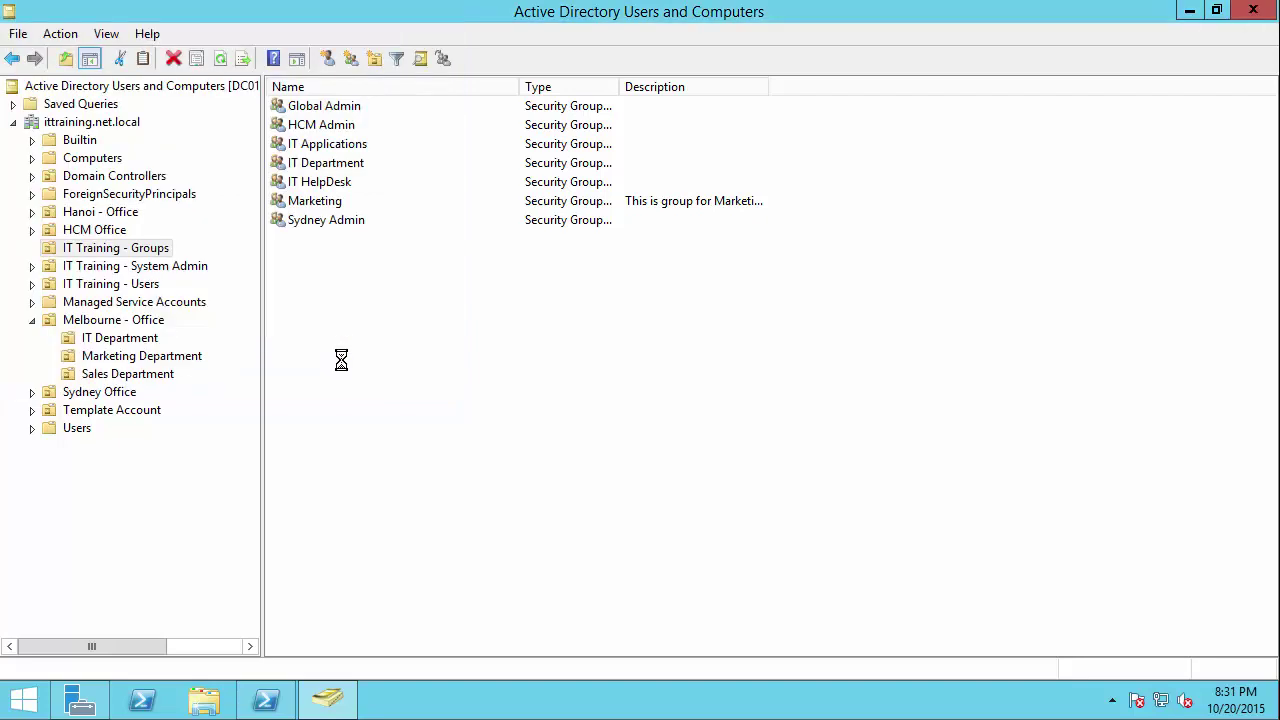
pyautogui.click(341, 362)
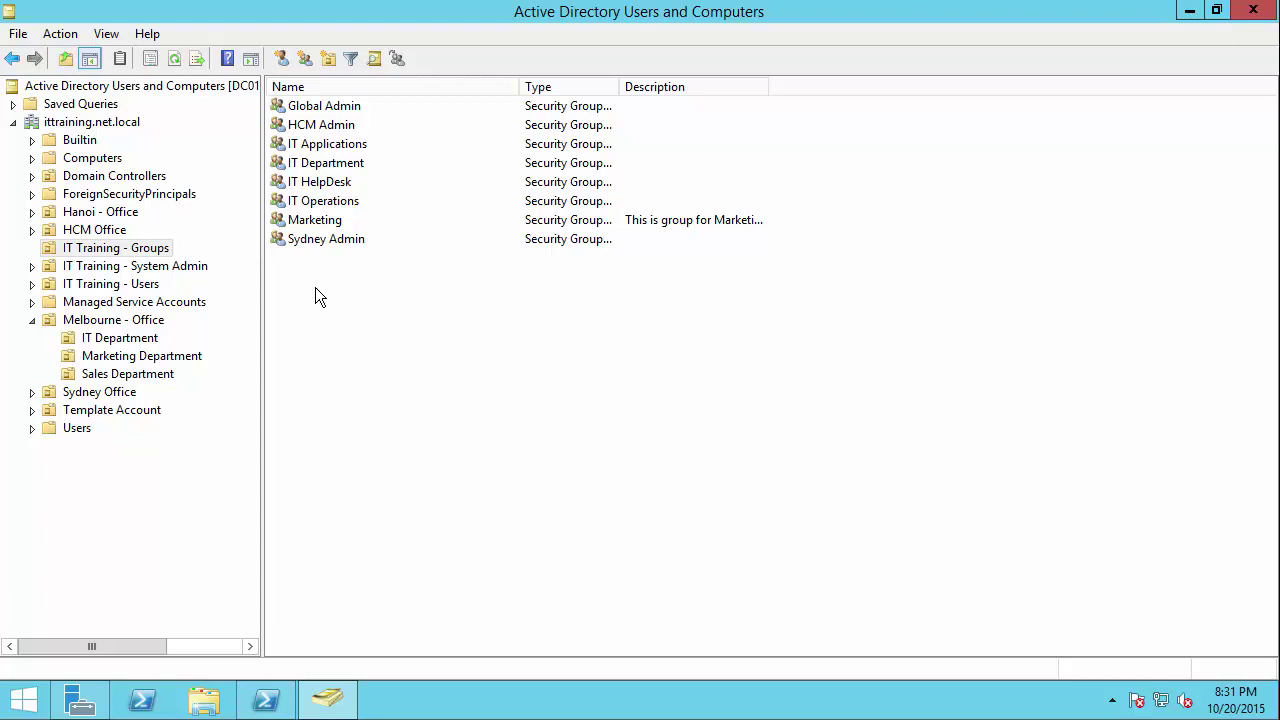
# Step: From IT HelpDesk's Members tab, start adding members with the search limited to Users
pyautogui.click(330, 184)
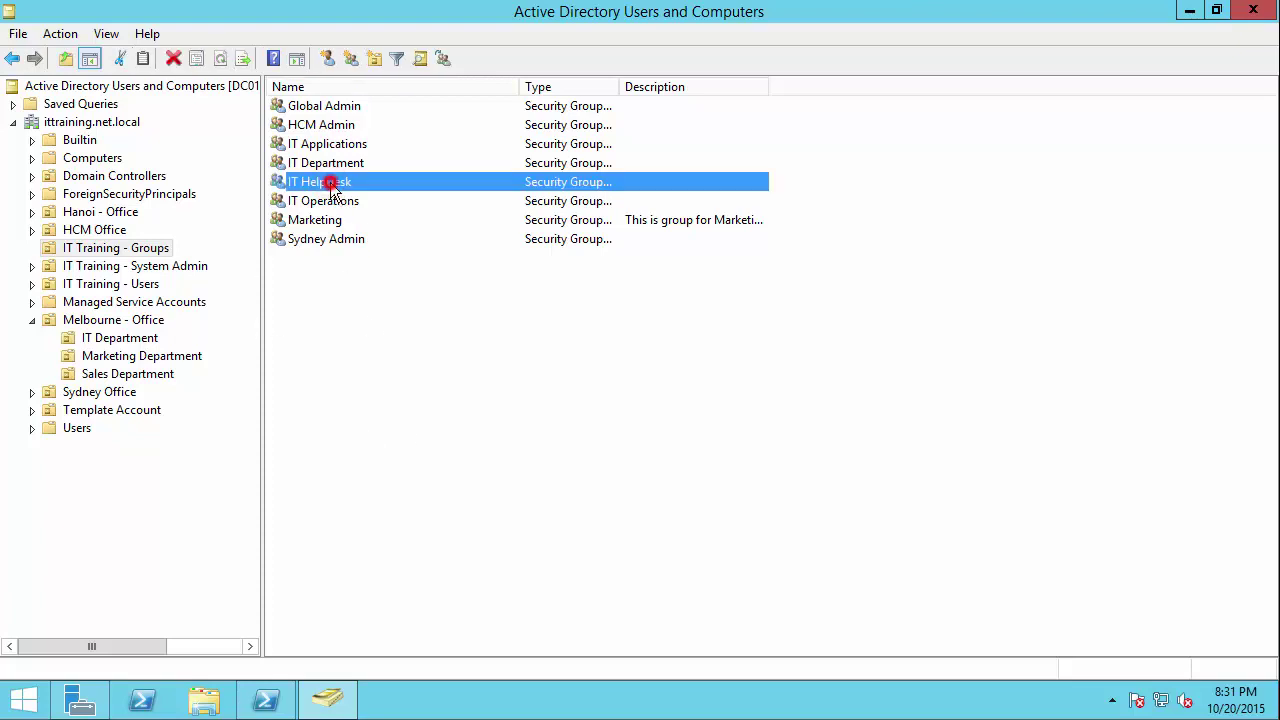
pyautogui.doubleClick(330, 184)
pyautogui.moveTo(600, 120); pyautogui.dragTo(450, 179)
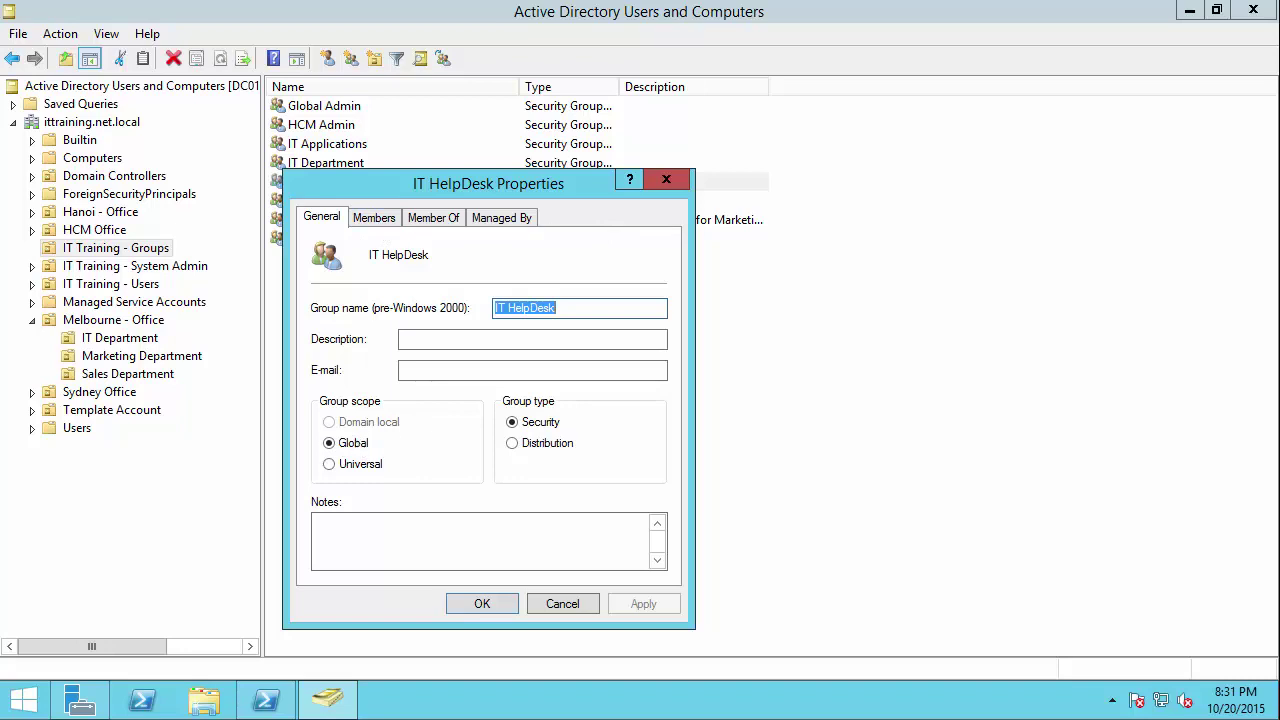
pyautogui.click(374, 217)
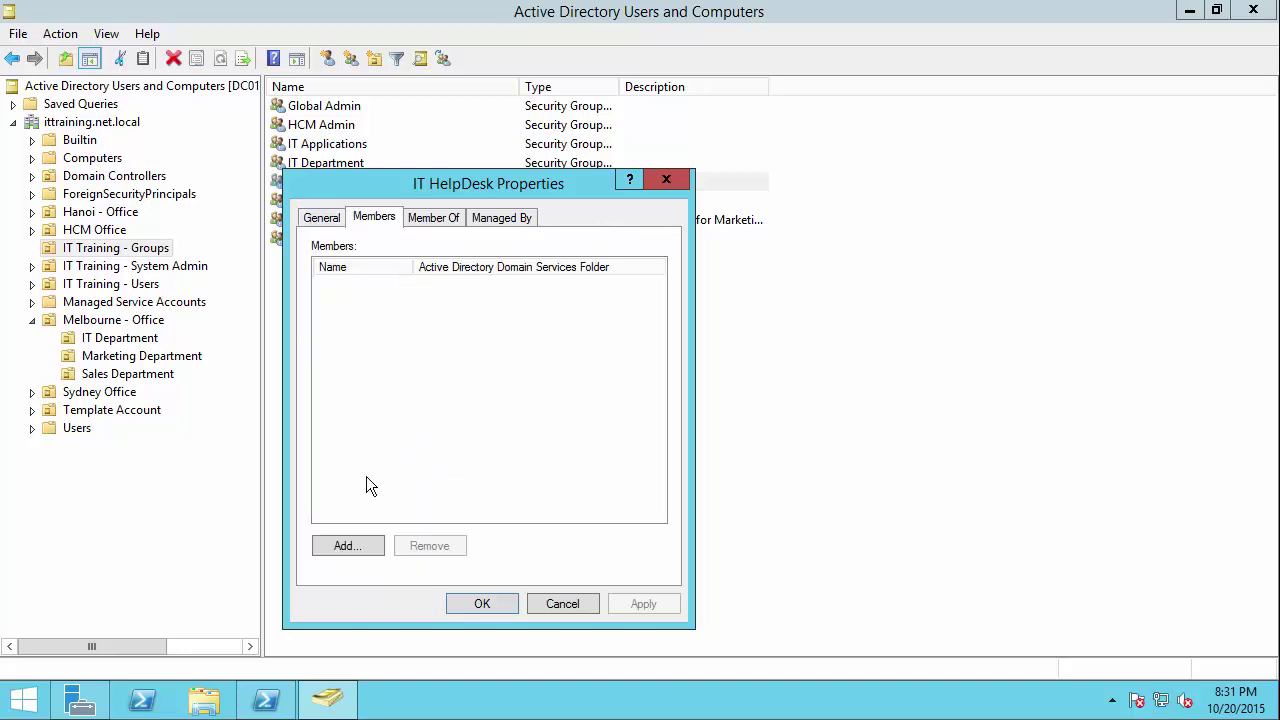
pyautogui.click(357, 546)
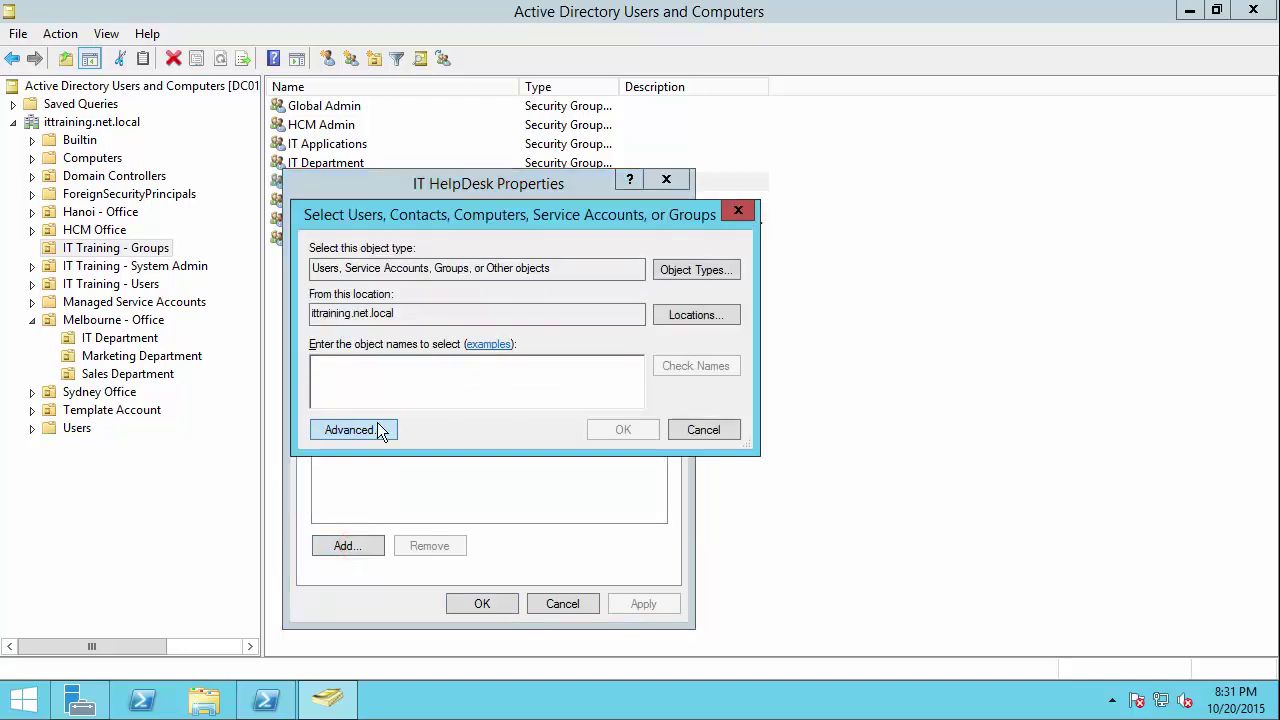
pyautogui.click(685, 271)
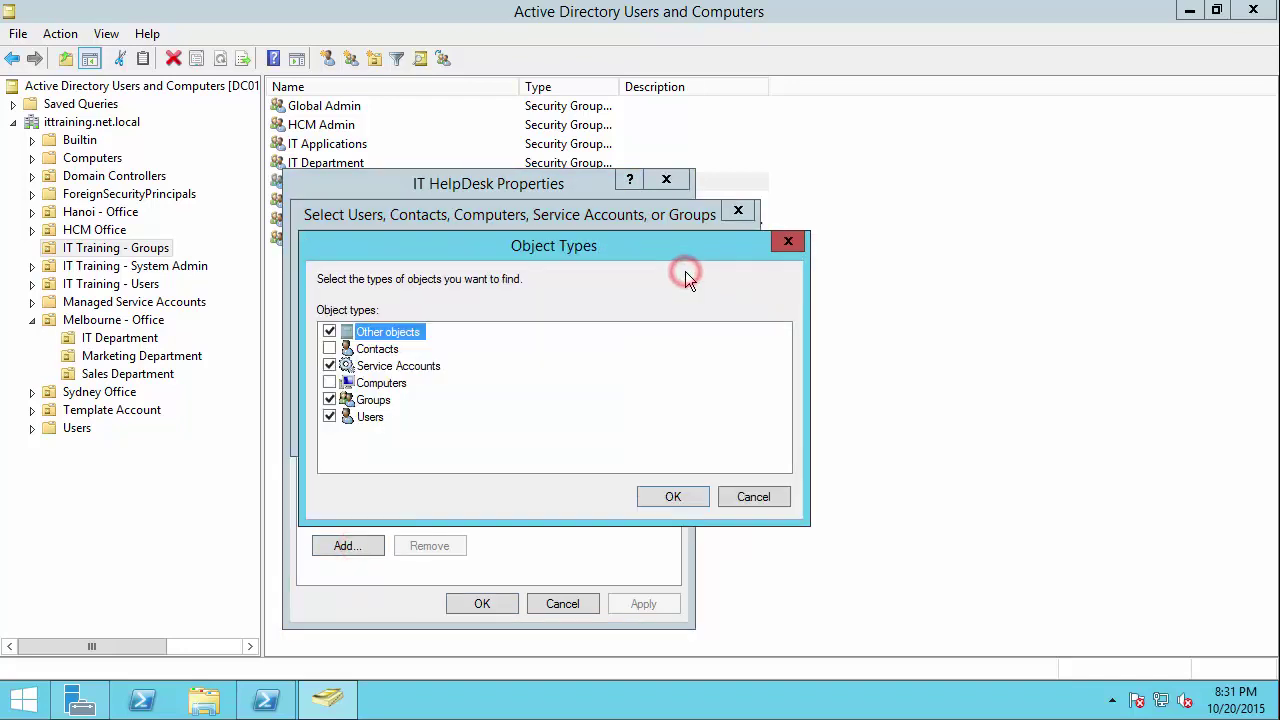
pyautogui.click(329, 332)
pyautogui.click(330, 366)
pyautogui.click(330, 400)
pyautogui.click(369, 418)
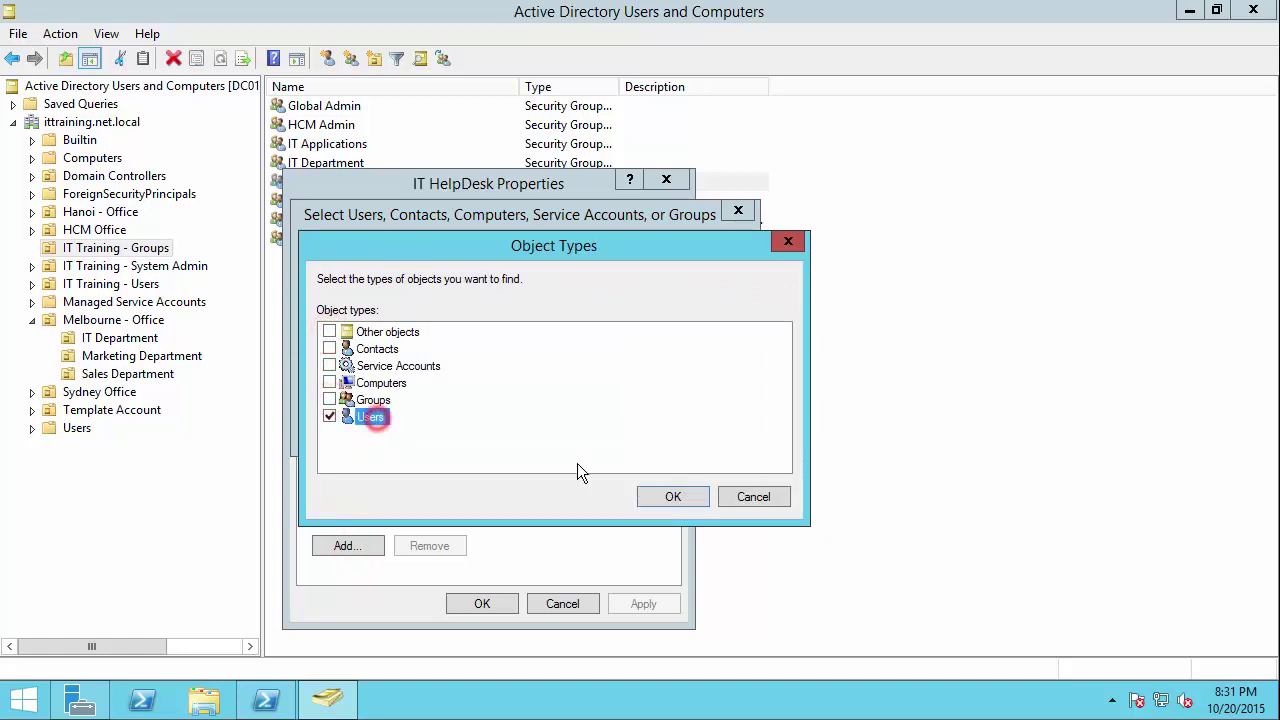
pyautogui.click(672, 497)
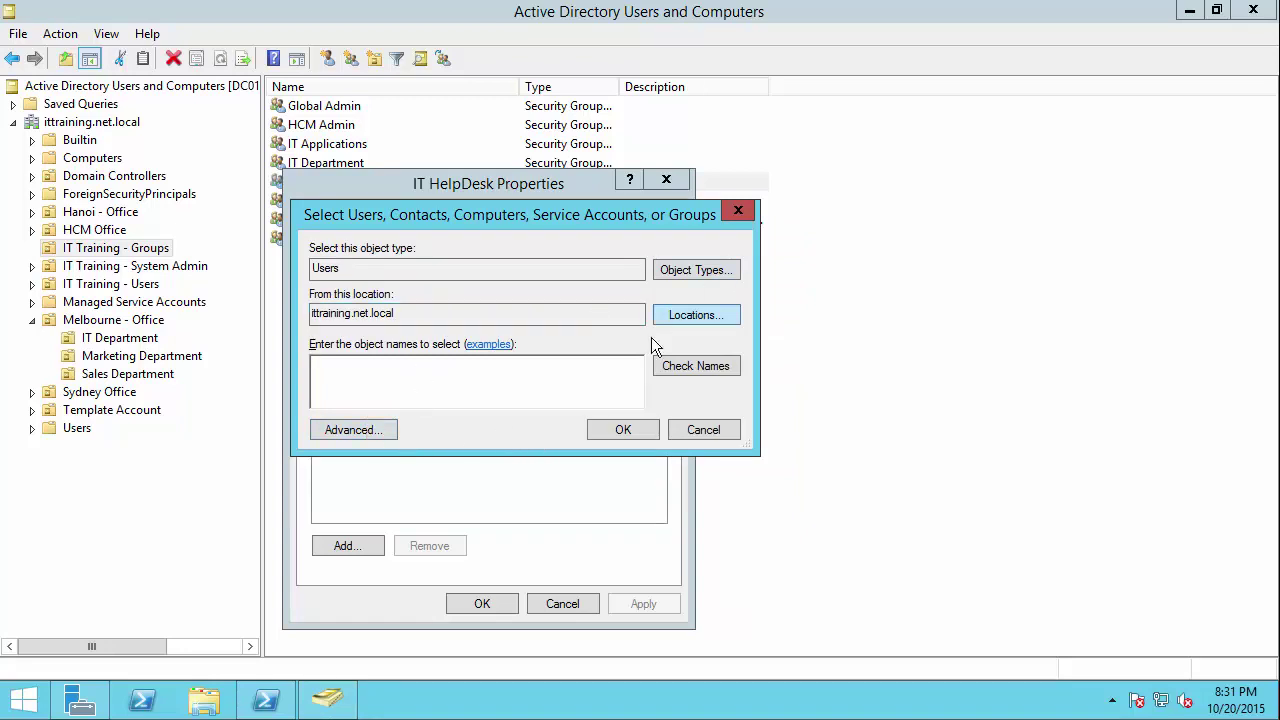
# Step: Find all users, add three of them as IT HelpDesk members and apply
pyautogui.click(388, 430)
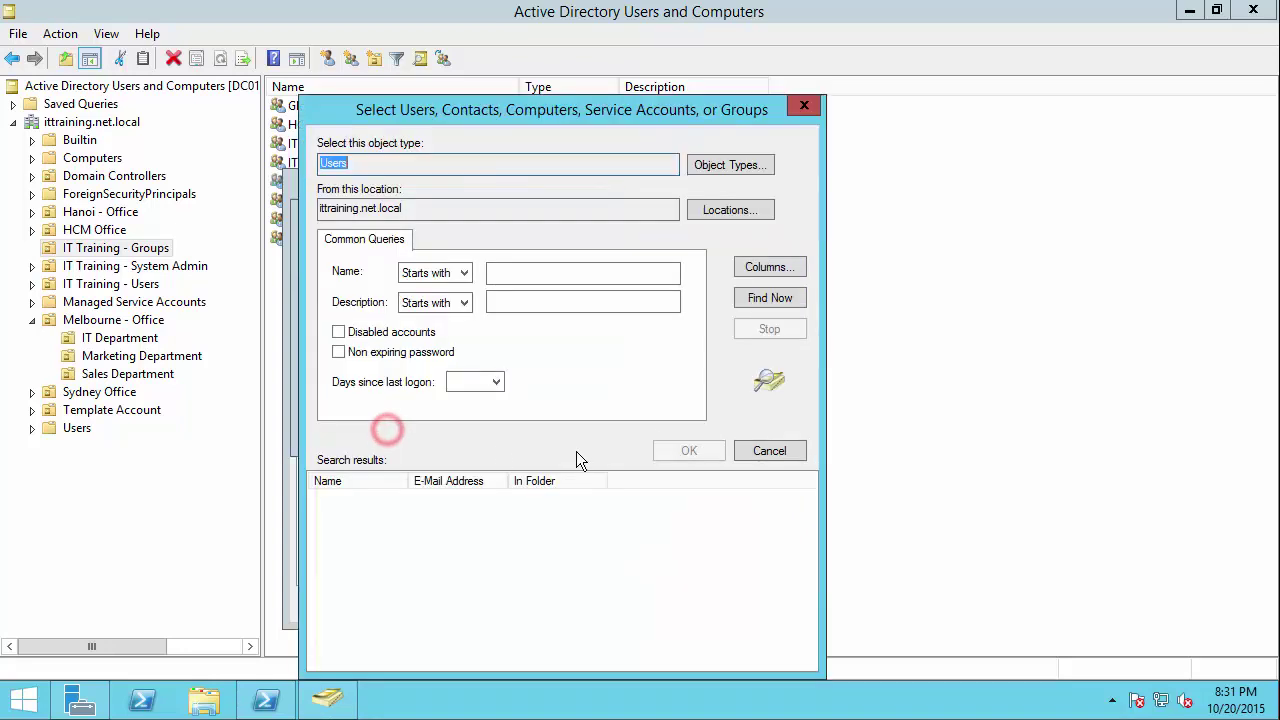
pyautogui.click(779, 299)
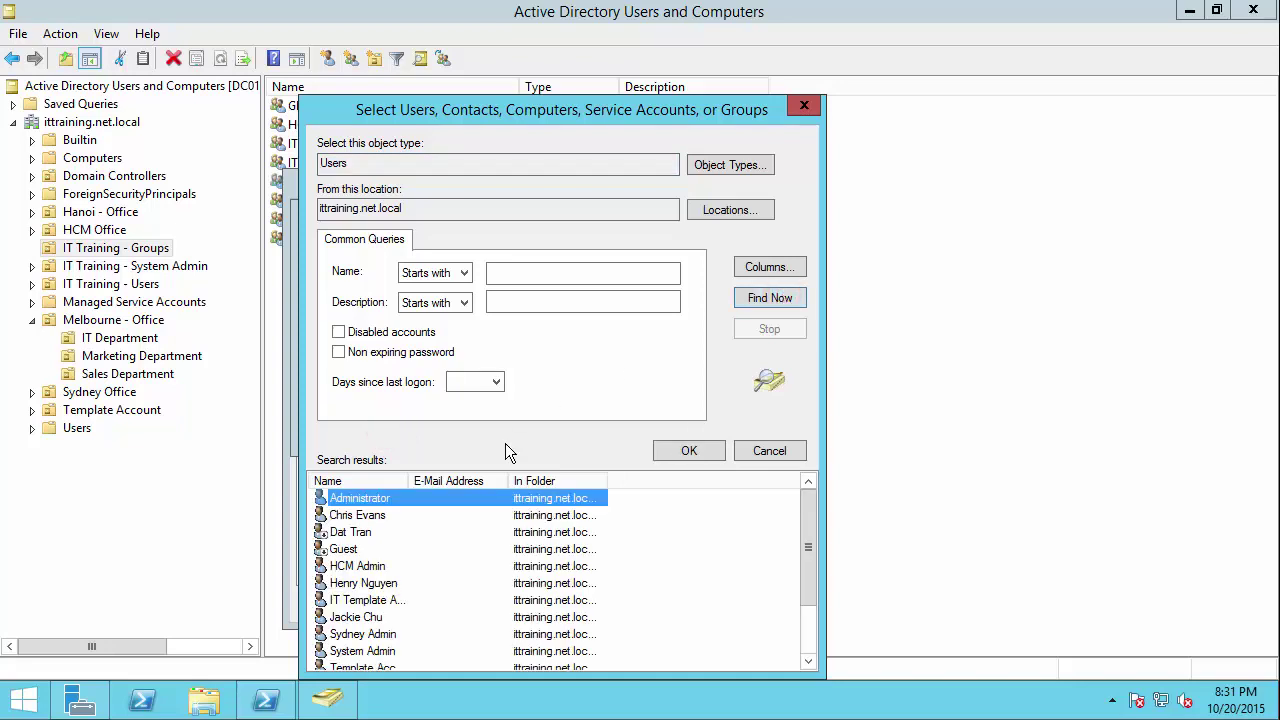
pyautogui.doubleClick(510, 482)
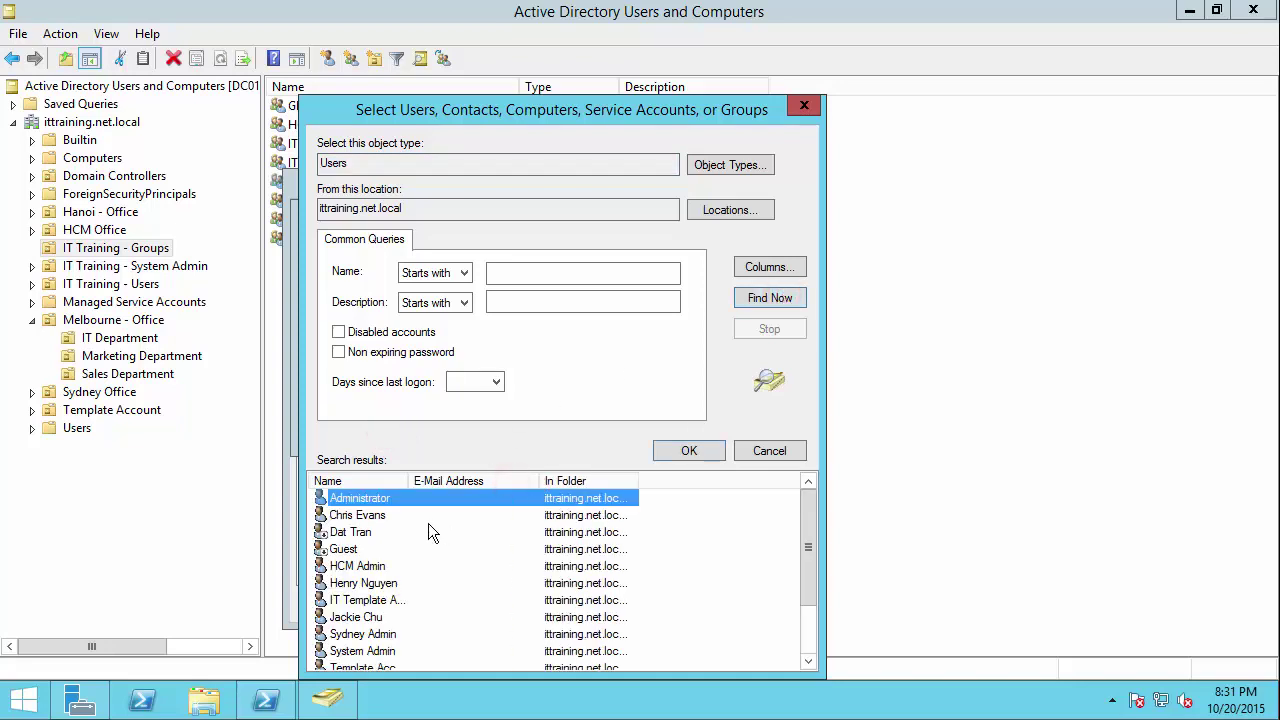
pyautogui.click(372, 617)
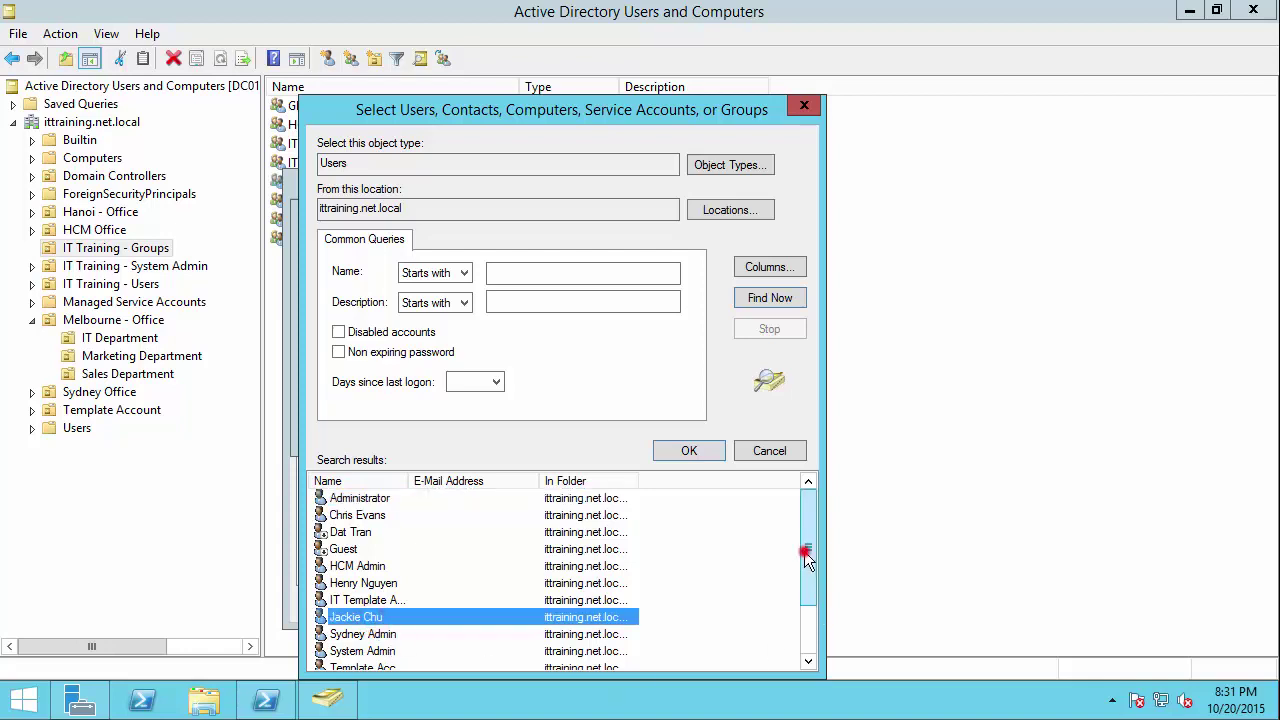
pyautogui.moveTo(808, 505); pyautogui.dragTo(808, 551)
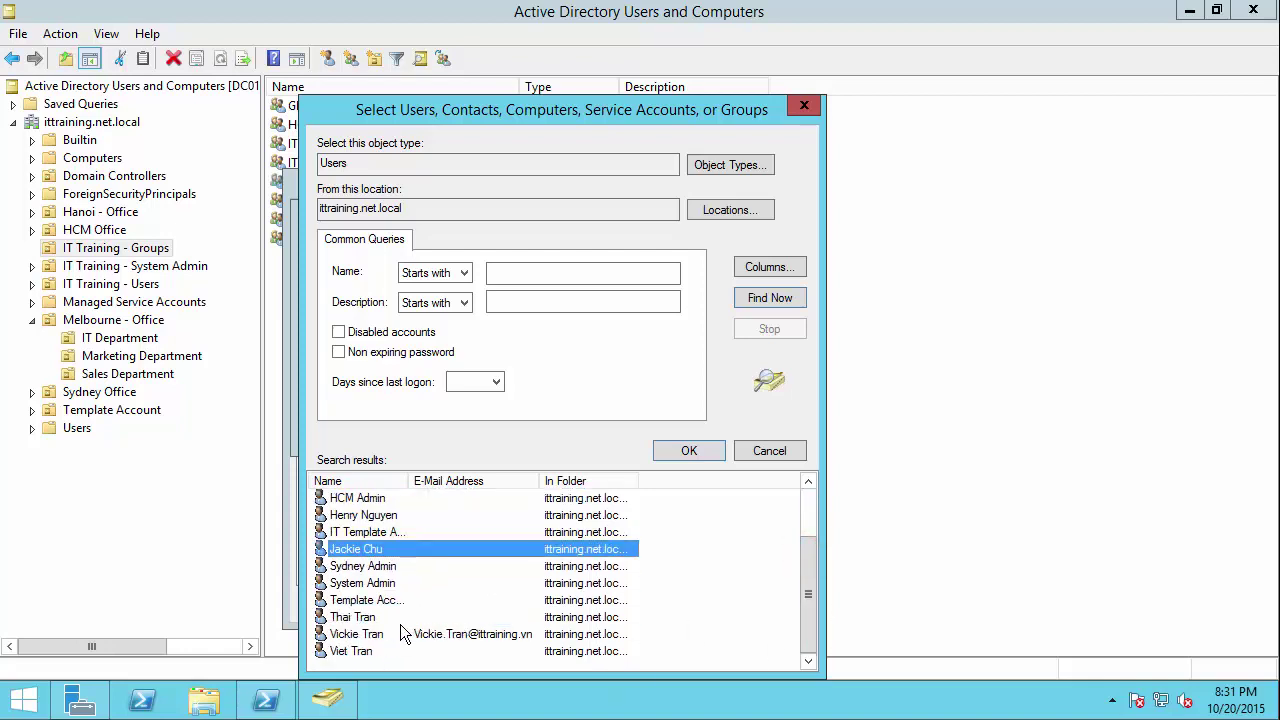
pyautogui.keyDown('ctrl'); pyautogui.click(341, 618); pyautogui.keyUp('ctrl')
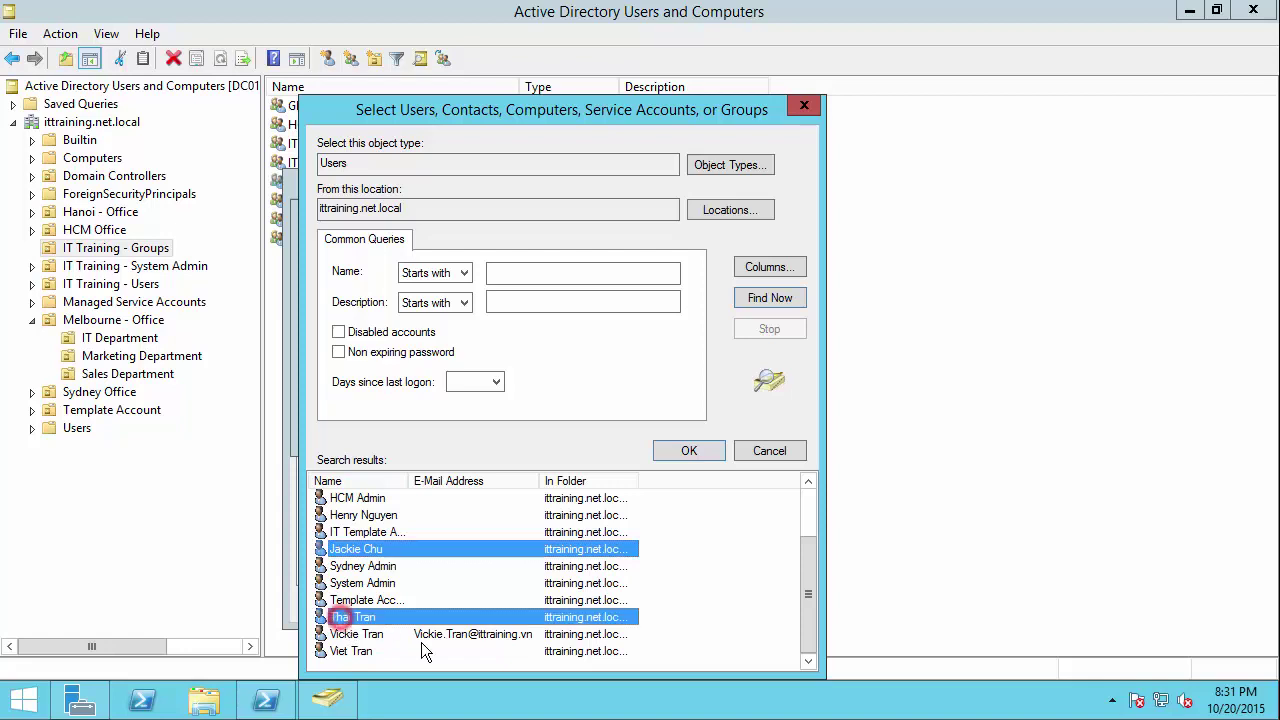
pyautogui.keyDown('ctrl'); pyautogui.click(342, 652); pyautogui.keyUp('ctrl')
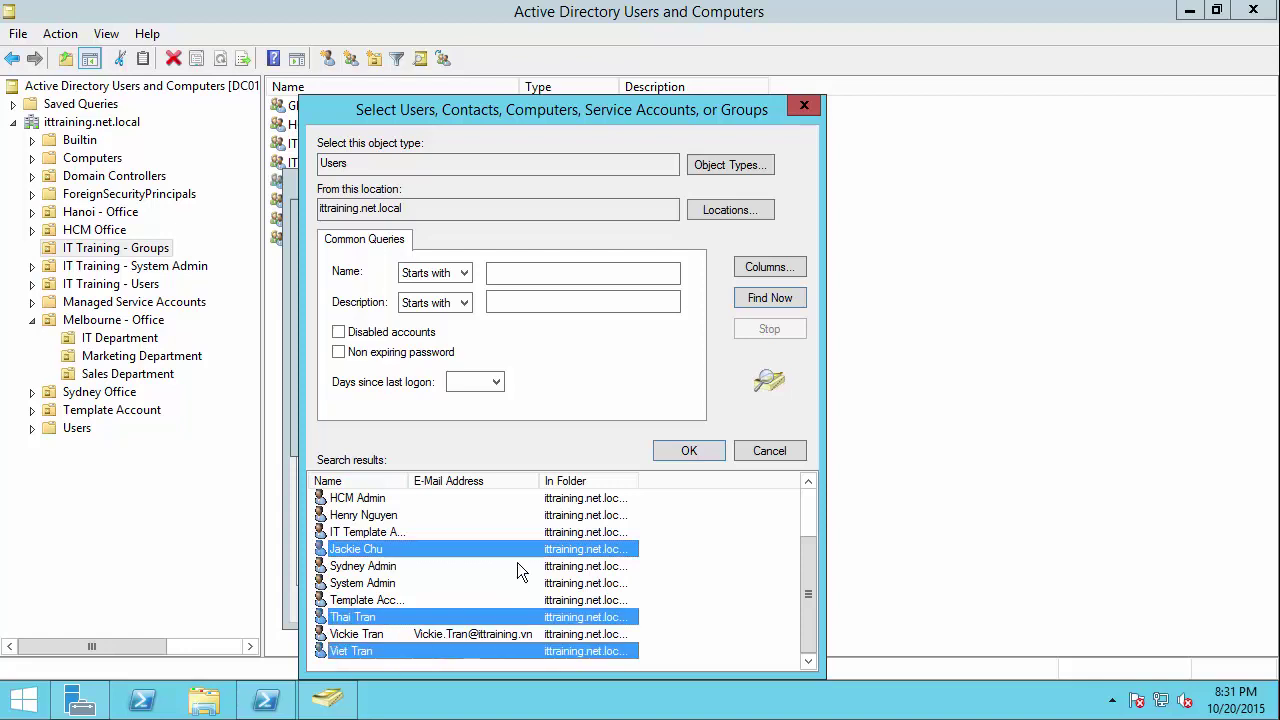
pyautogui.click(686, 452)
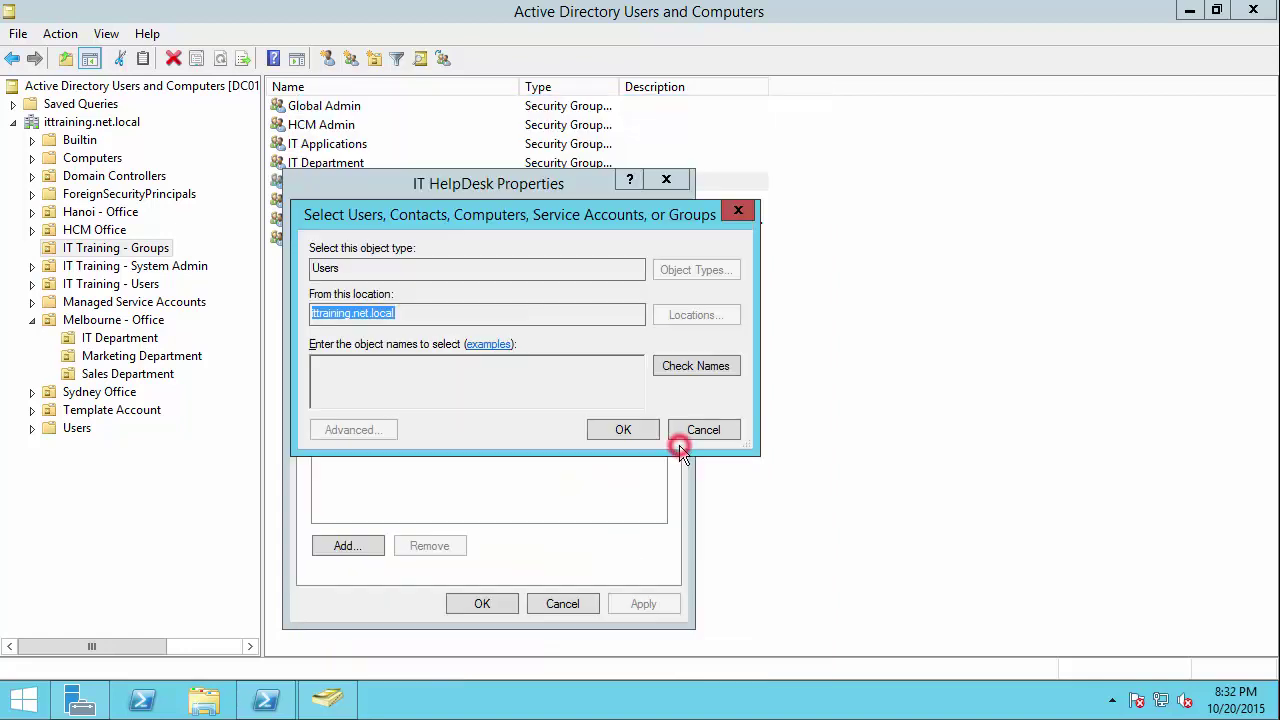
pyautogui.click(621, 432)
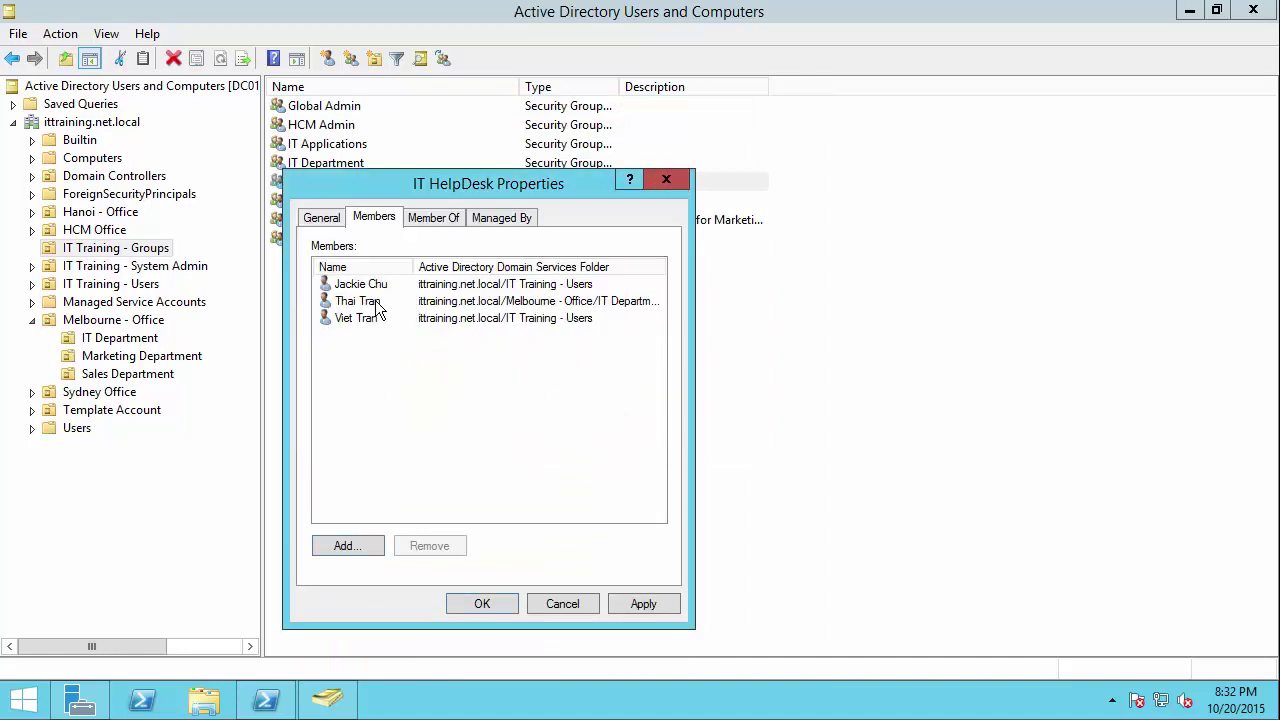
pyautogui.click(649, 605)
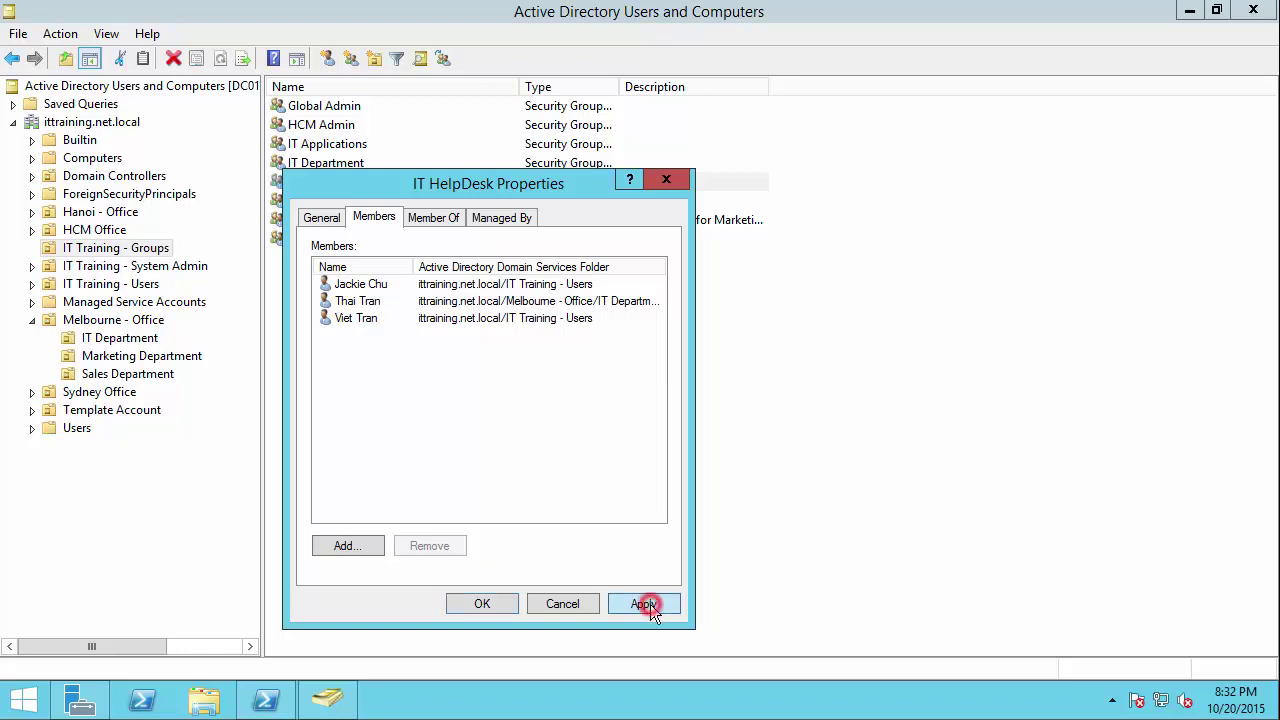
pyautogui.click(443, 216)
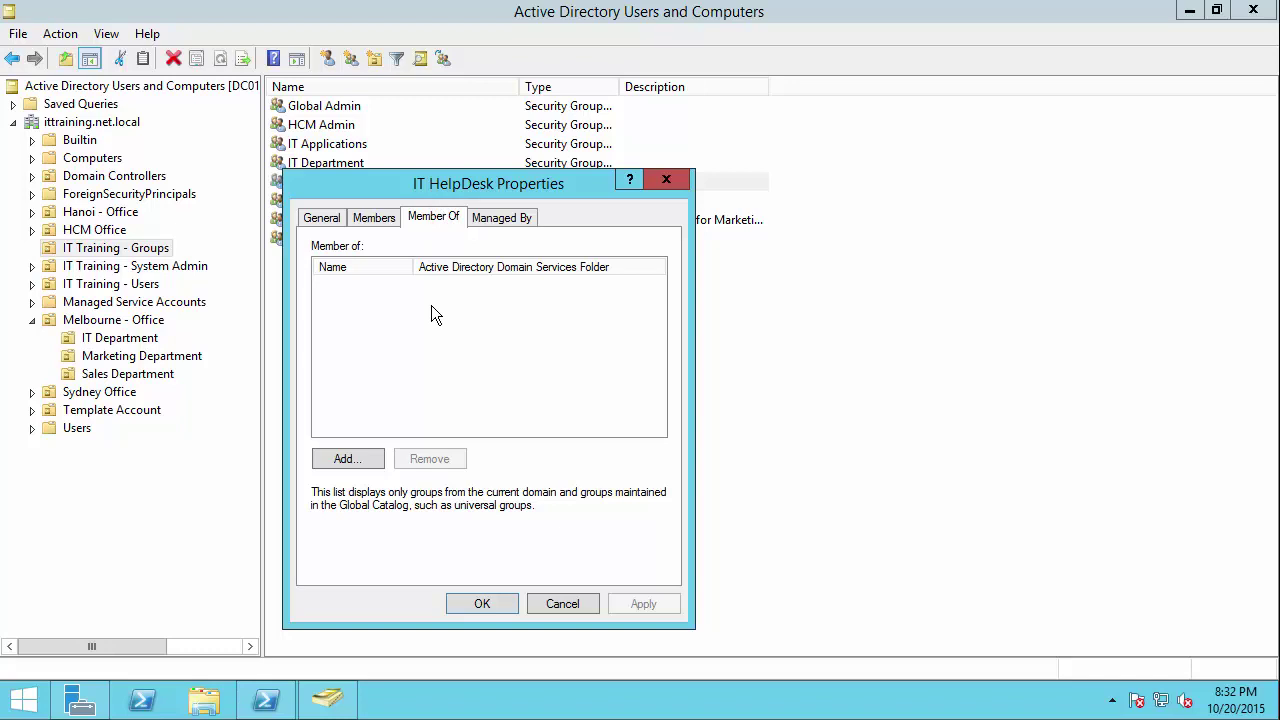
# Step: Search all groups and add IT HelpDesk as a member of IT Department
pyautogui.click(347, 456)
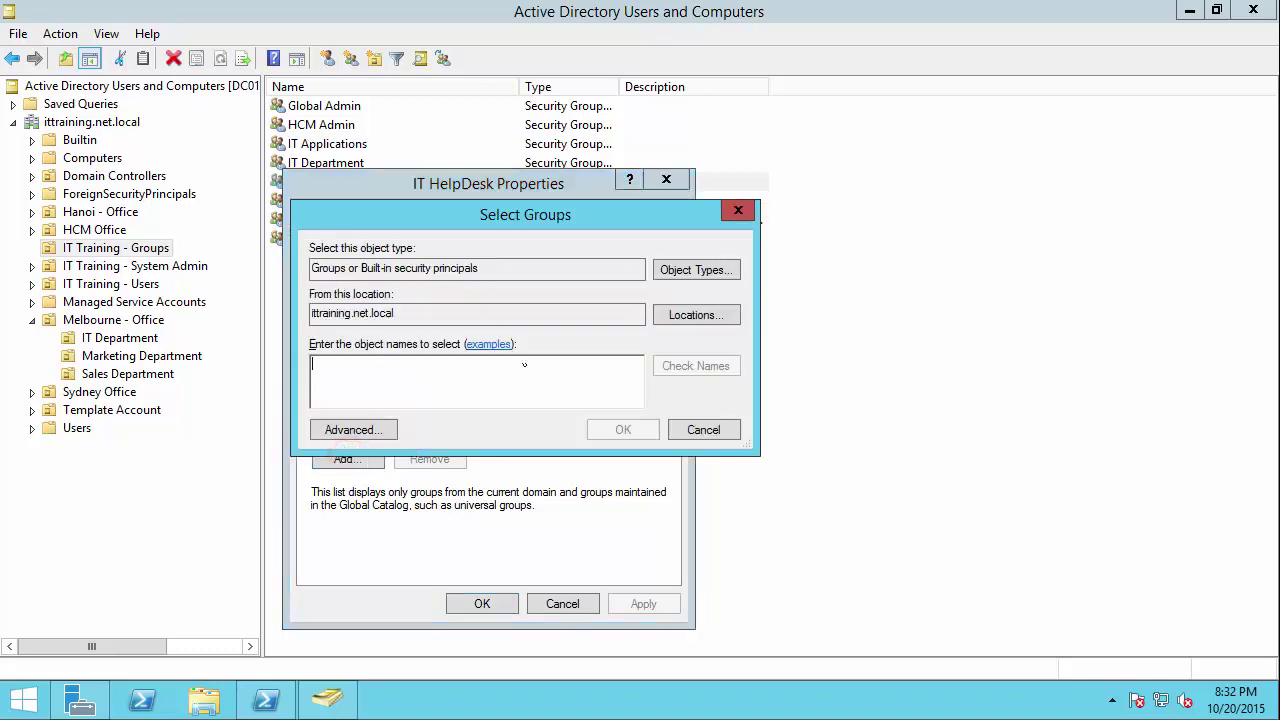
pyautogui.click(659, 276)
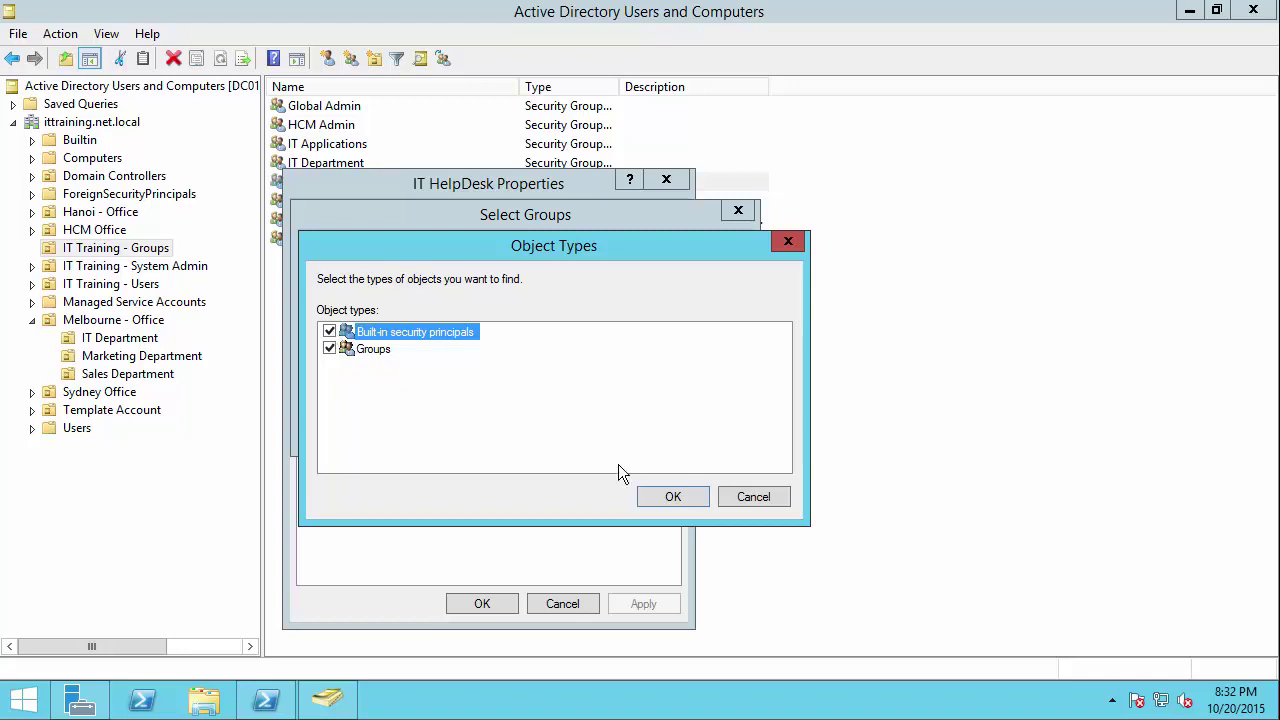
pyautogui.click(646, 497)
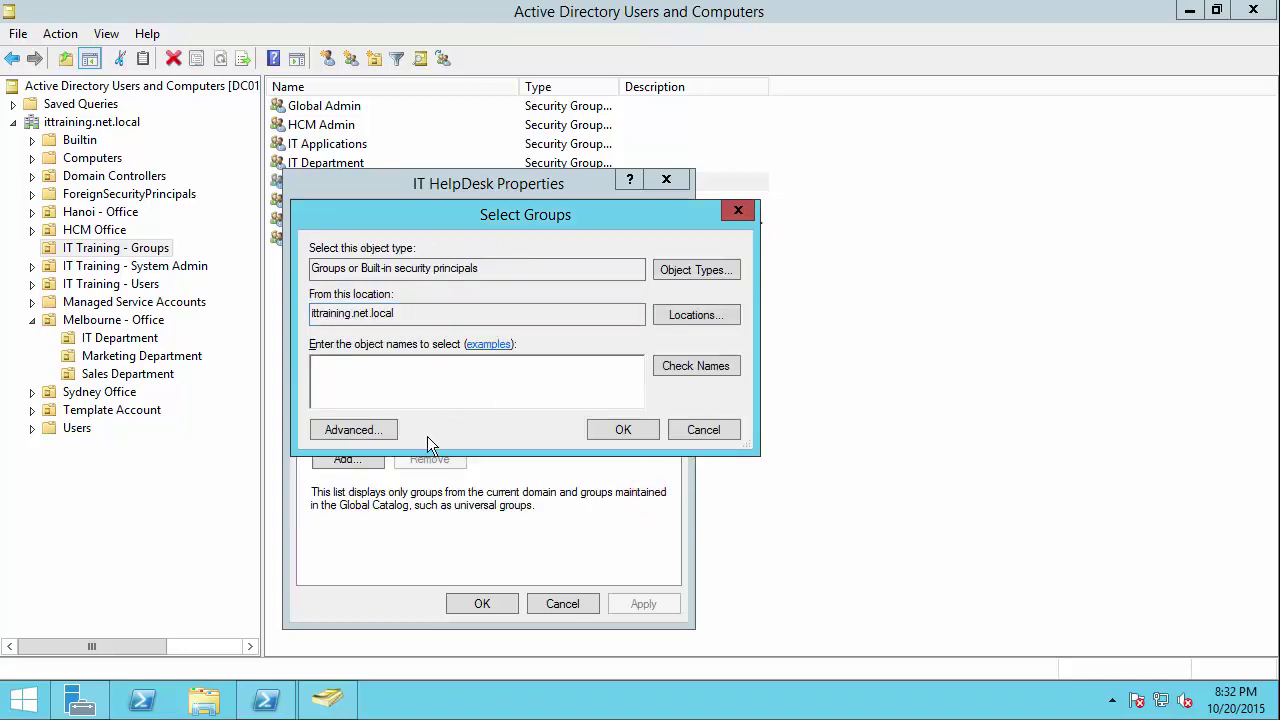
pyautogui.click(372, 430)
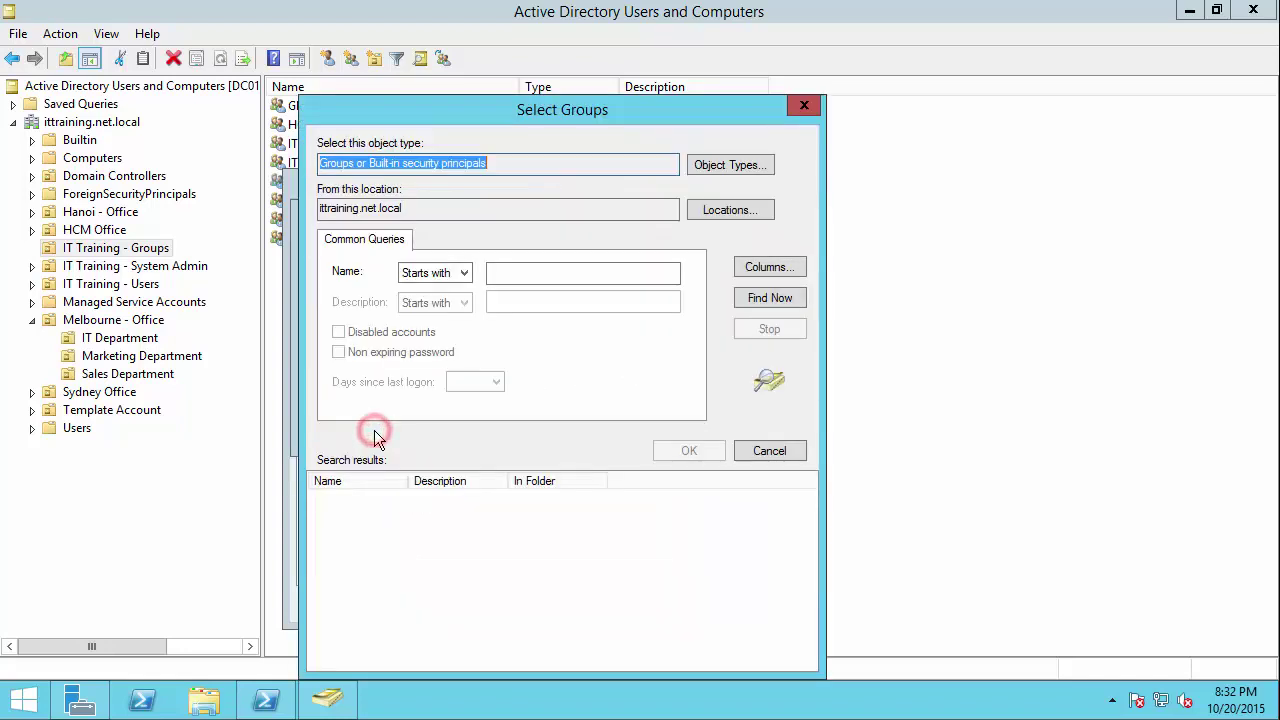
pyautogui.click(769, 298)
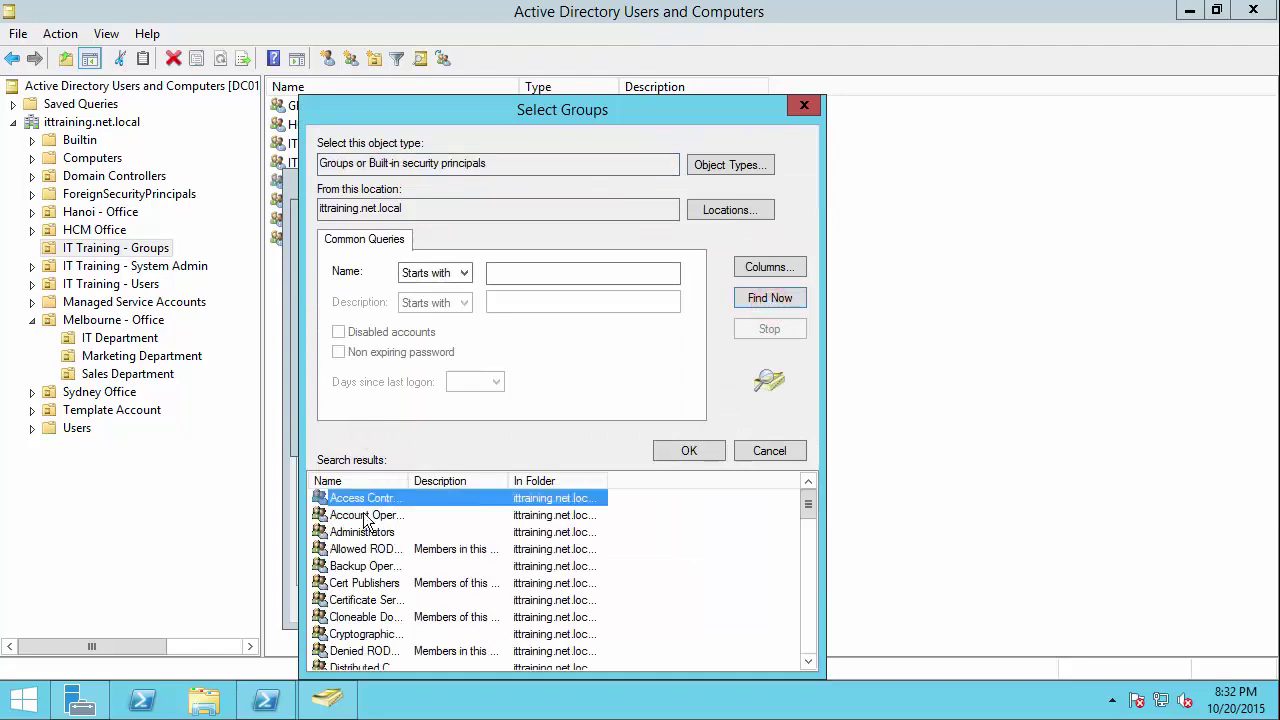
pyautogui.doubleClick(410, 481)
pyautogui.moveTo(810, 512); pyautogui.dragTo(795, 590)
pyautogui.doubleClick(365, 550)
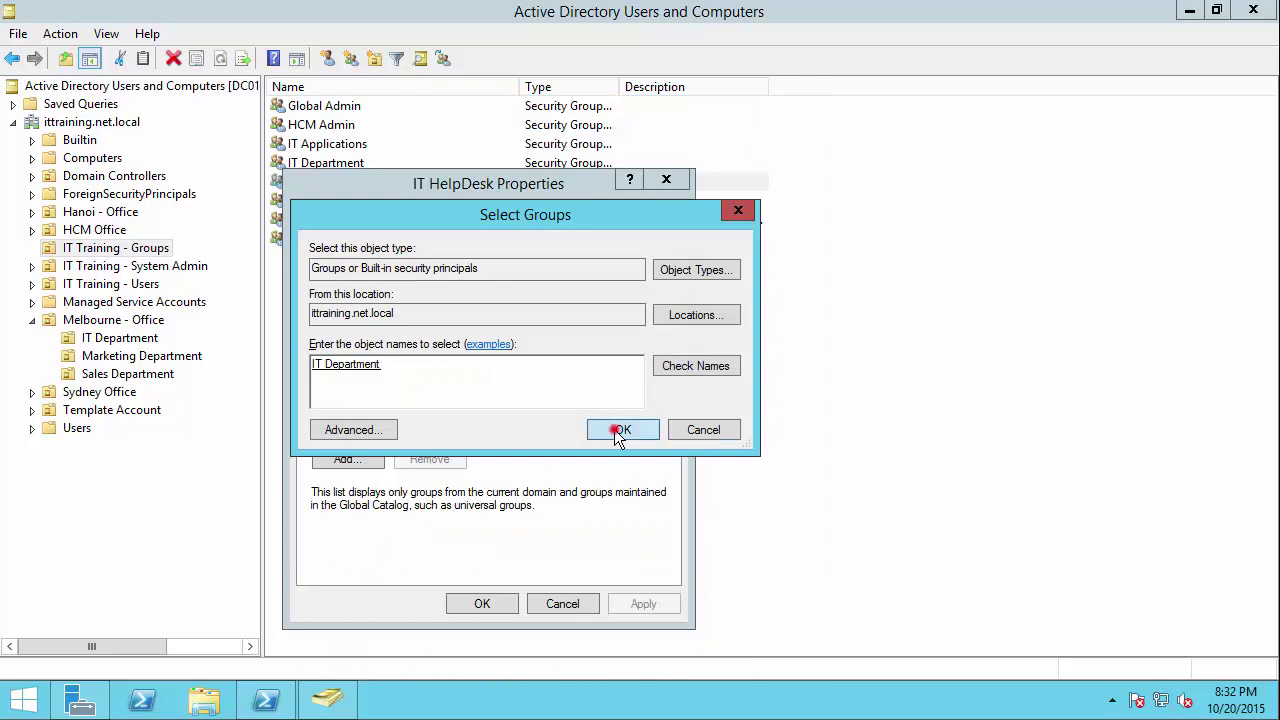
pyautogui.click(618, 430)
# Step: Recheck the Members and Member Of tabs, then apply and confirm the IT HelpDesk properties
pyautogui.click(388, 288)
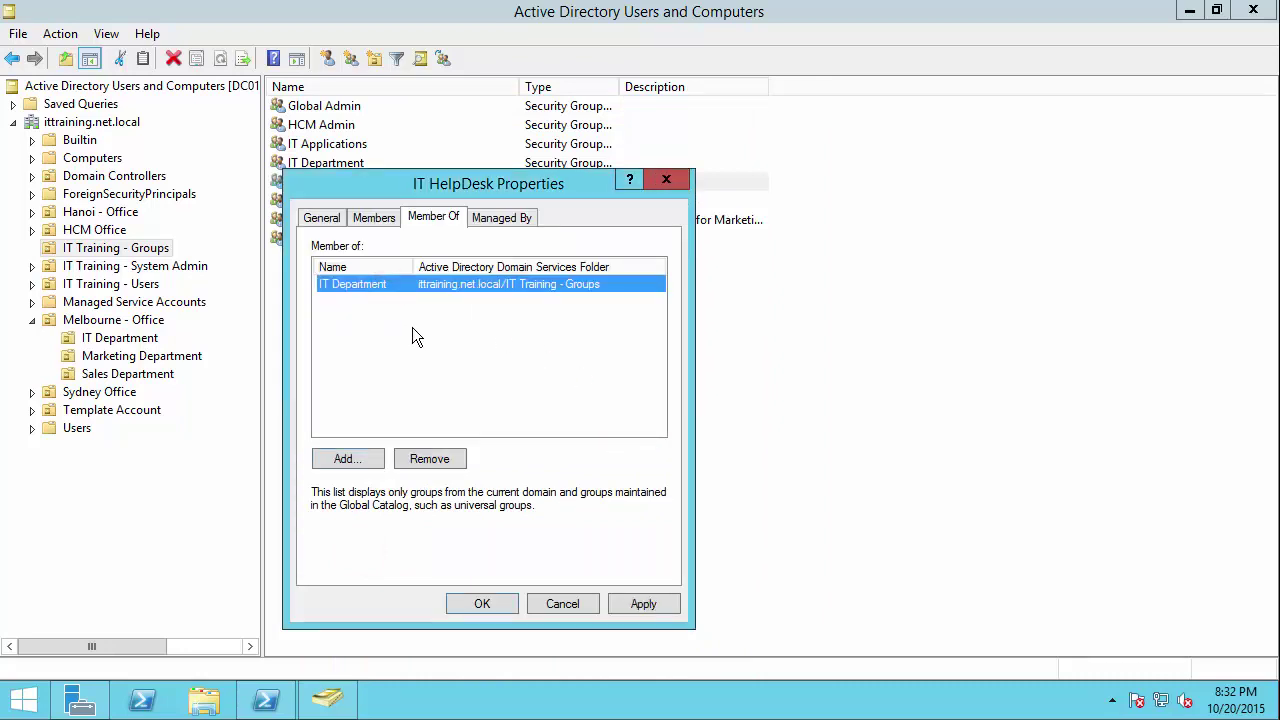
pyautogui.click(389, 221)
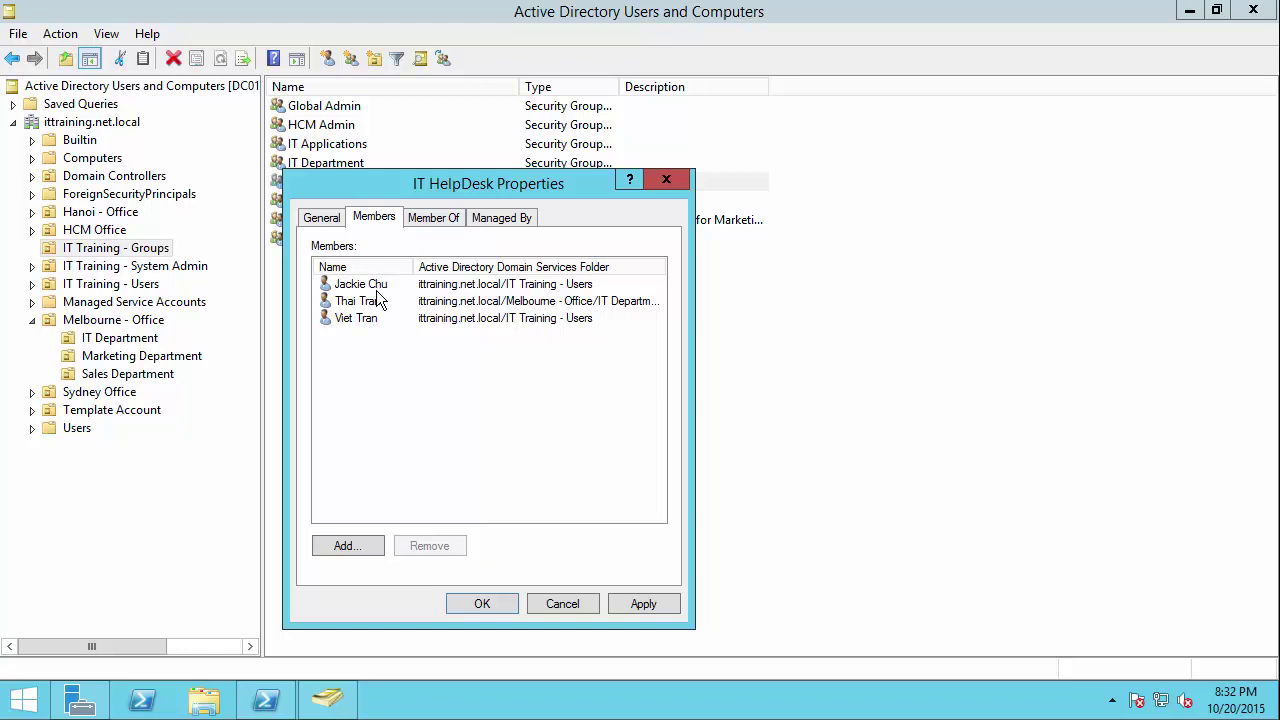
pyautogui.click(445, 218)
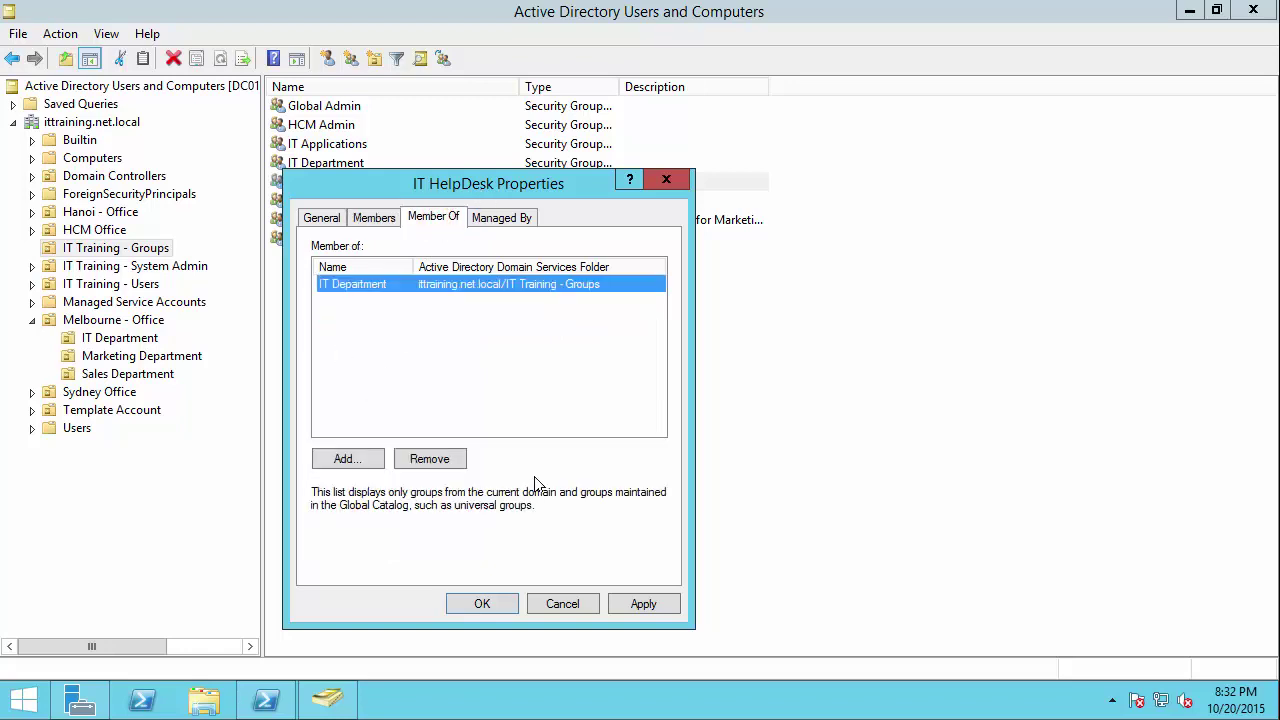
pyautogui.click(638, 602)
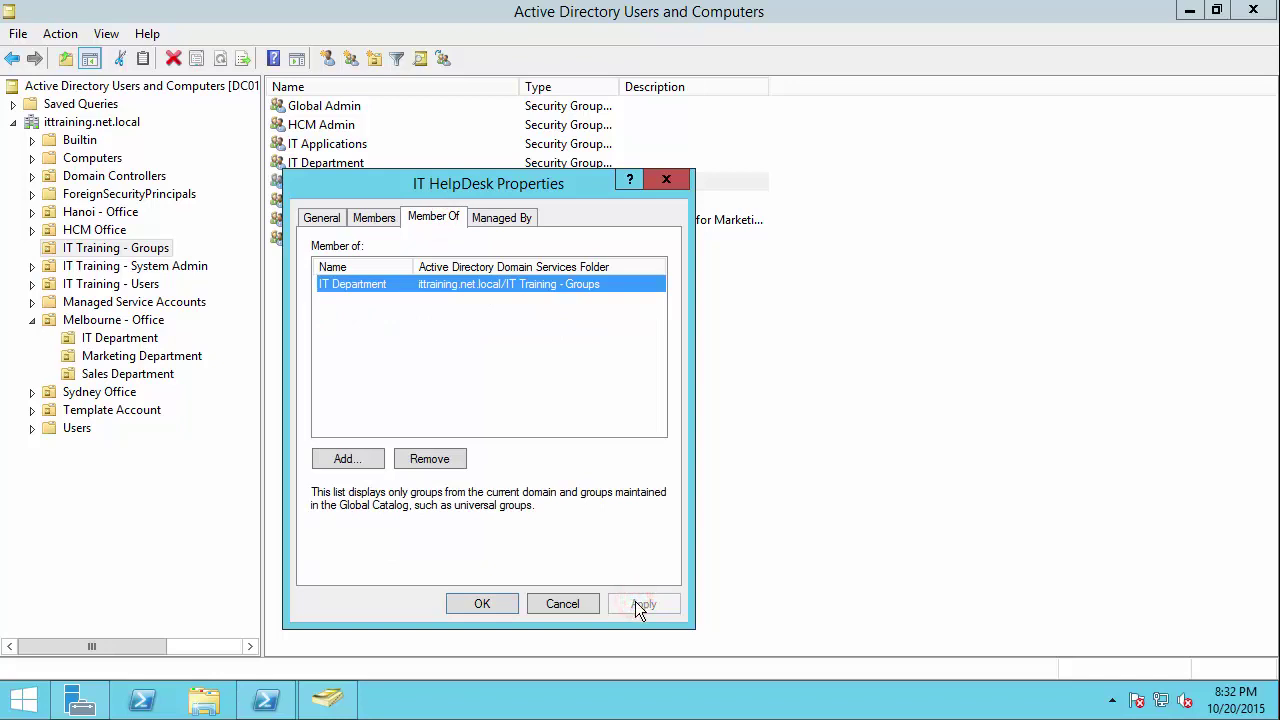
pyautogui.click(484, 606)
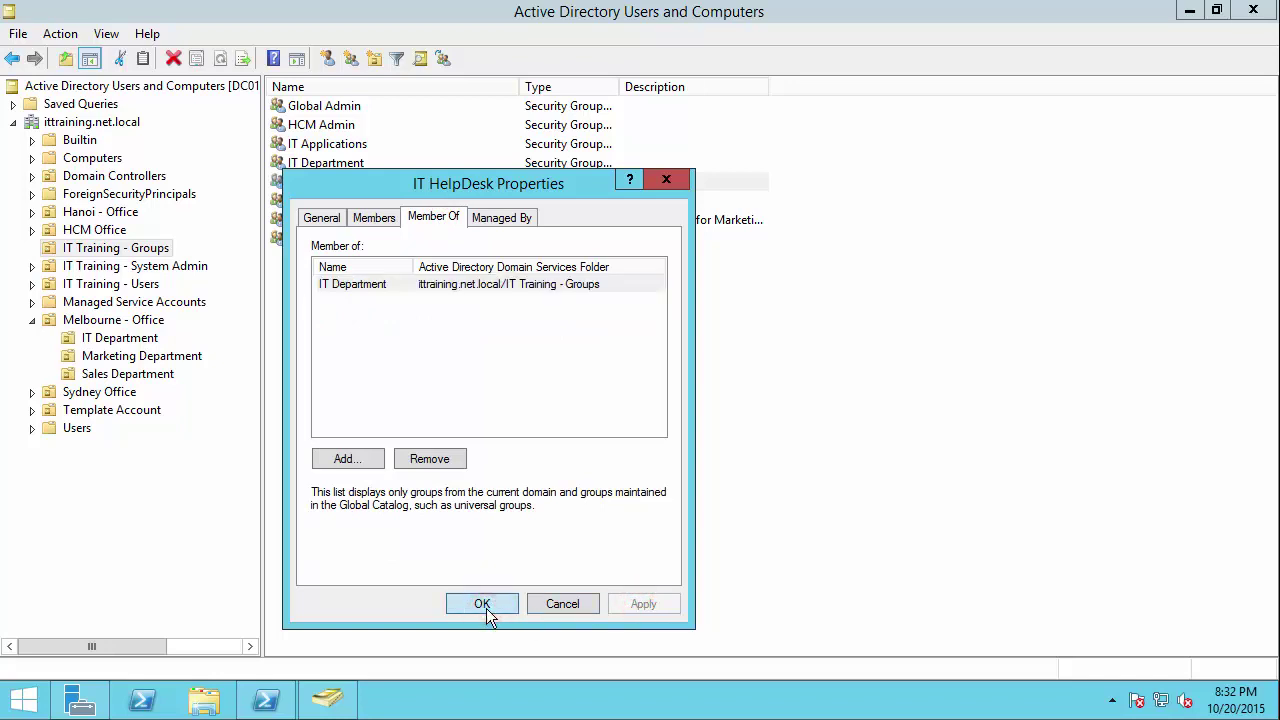
# Step: Set an IT Training - Users account as IT HelpDesk's manager with 'Manager can update membership list' ticked
pyautogui.click(507, 216)
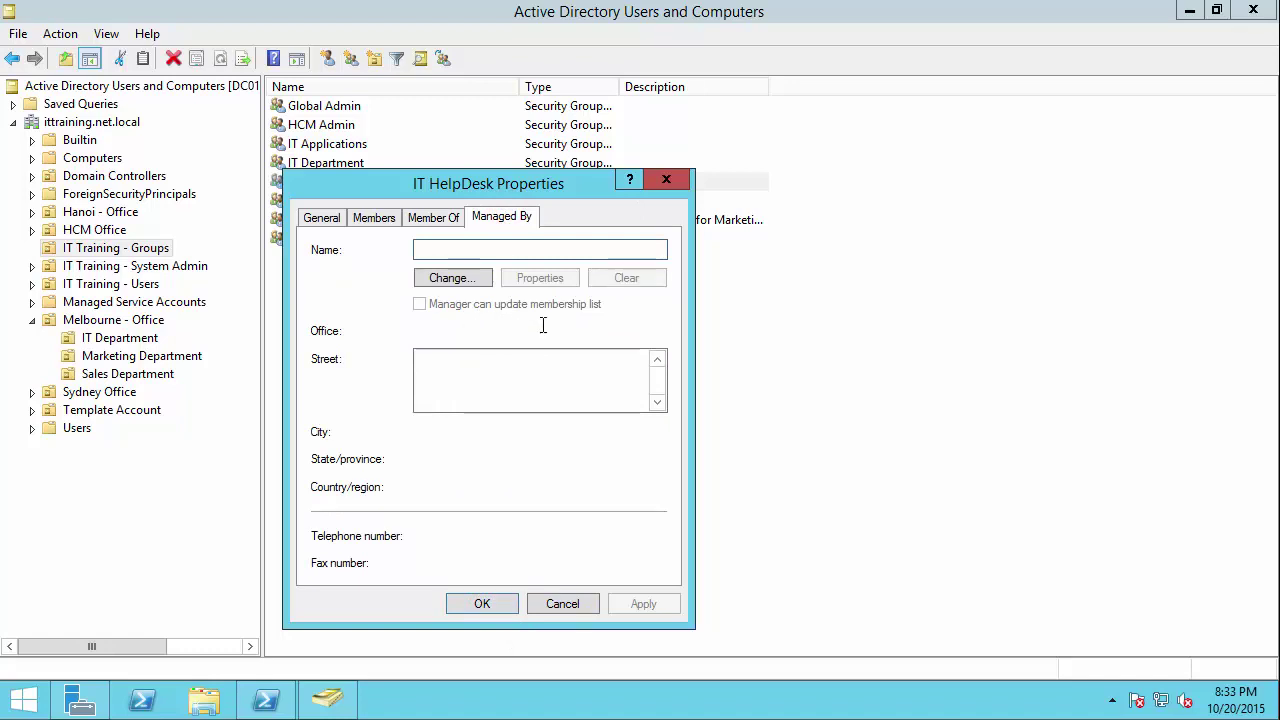
pyautogui.click(472, 278)
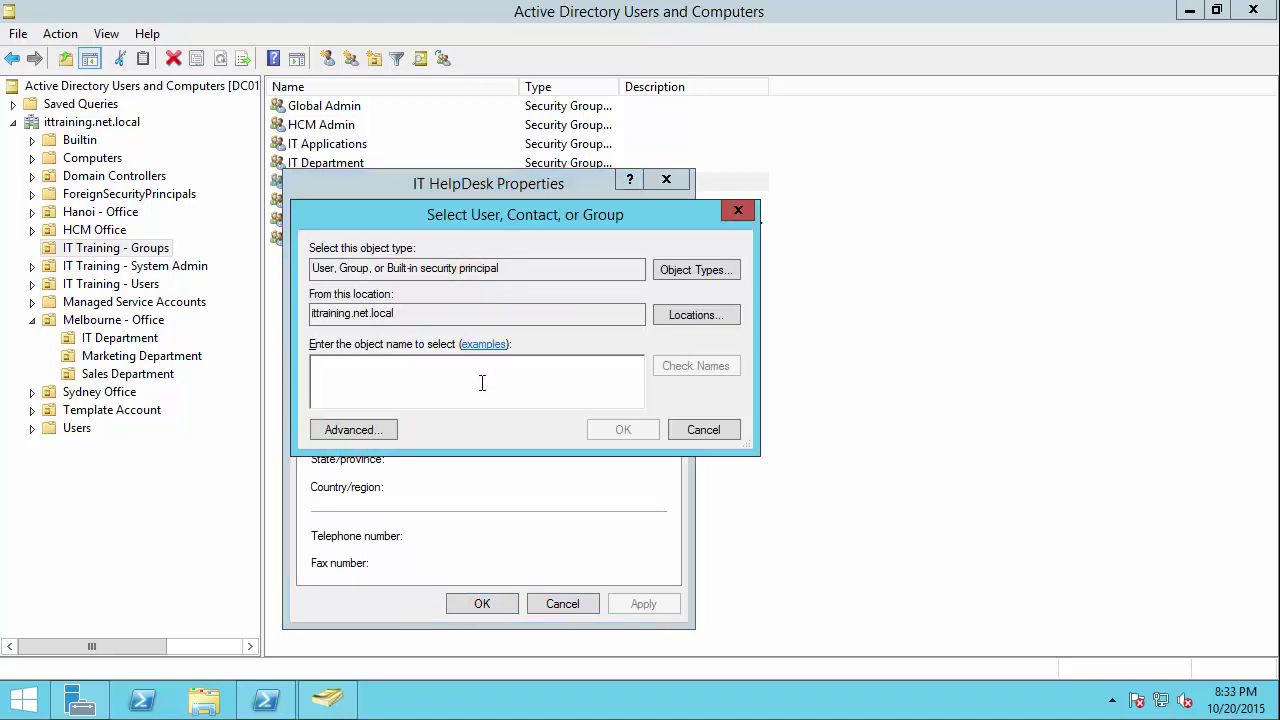
pyautogui.write('jackie')
pyautogui.press('Return')
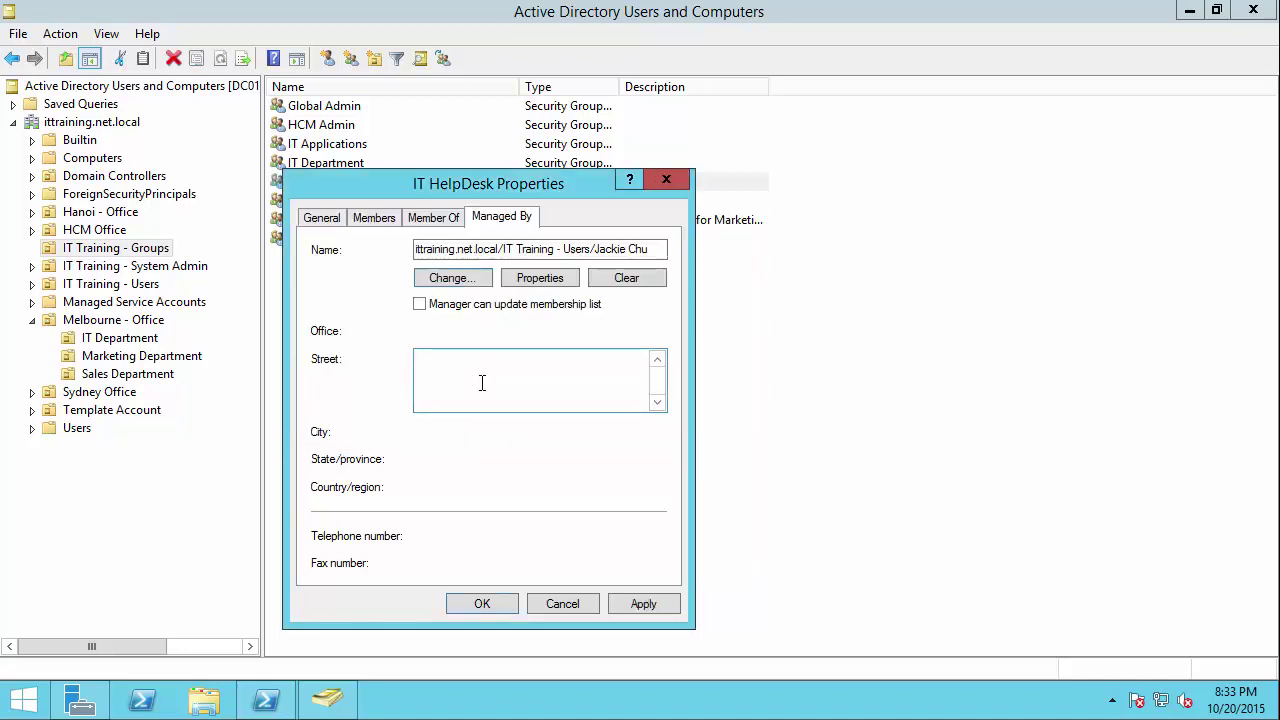
pyautogui.moveTo(648, 249); pyautogui.dragTo(516, 250)
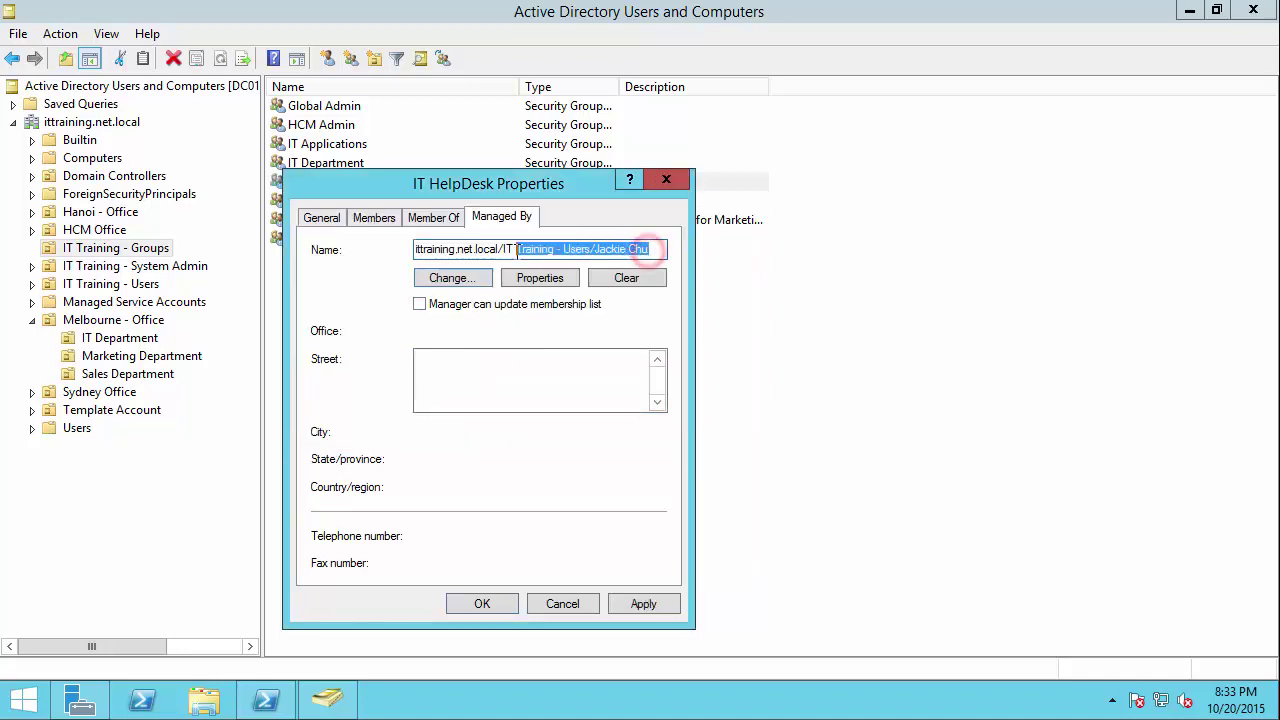
pyautogui.click(487, 332)
pyautogui.click(419, 304)
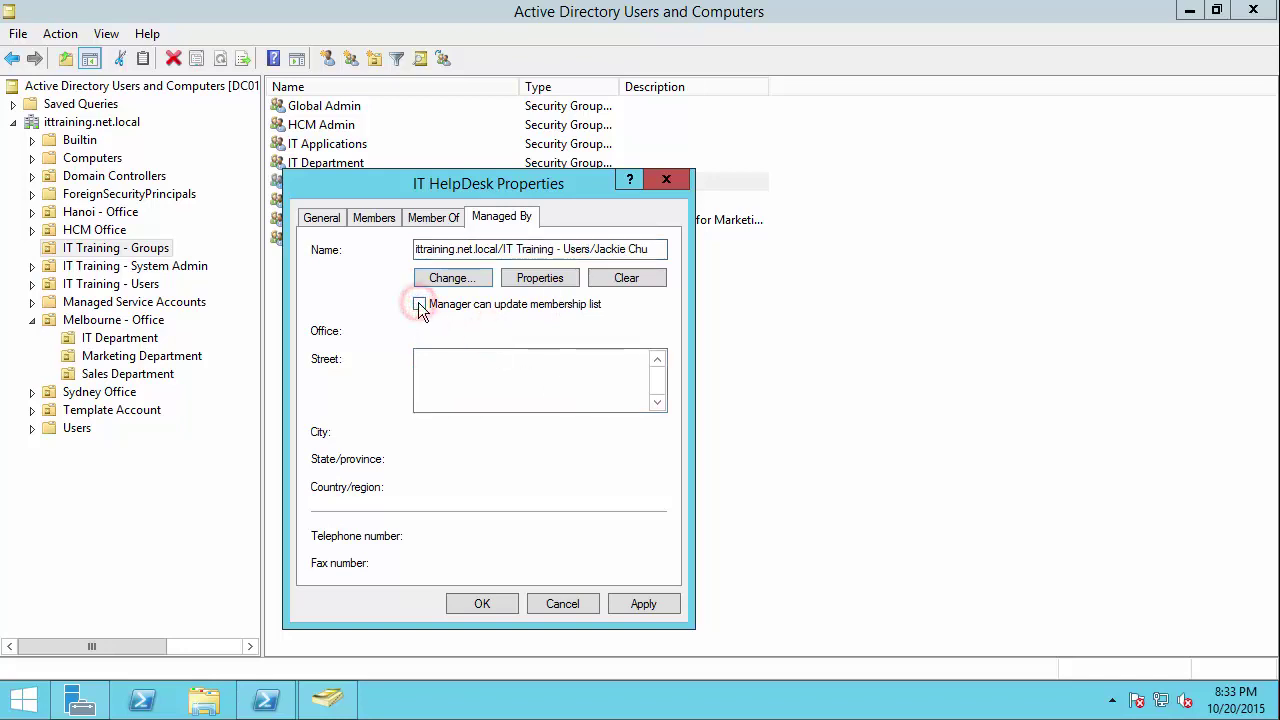
pyautogui.click(645, 604)
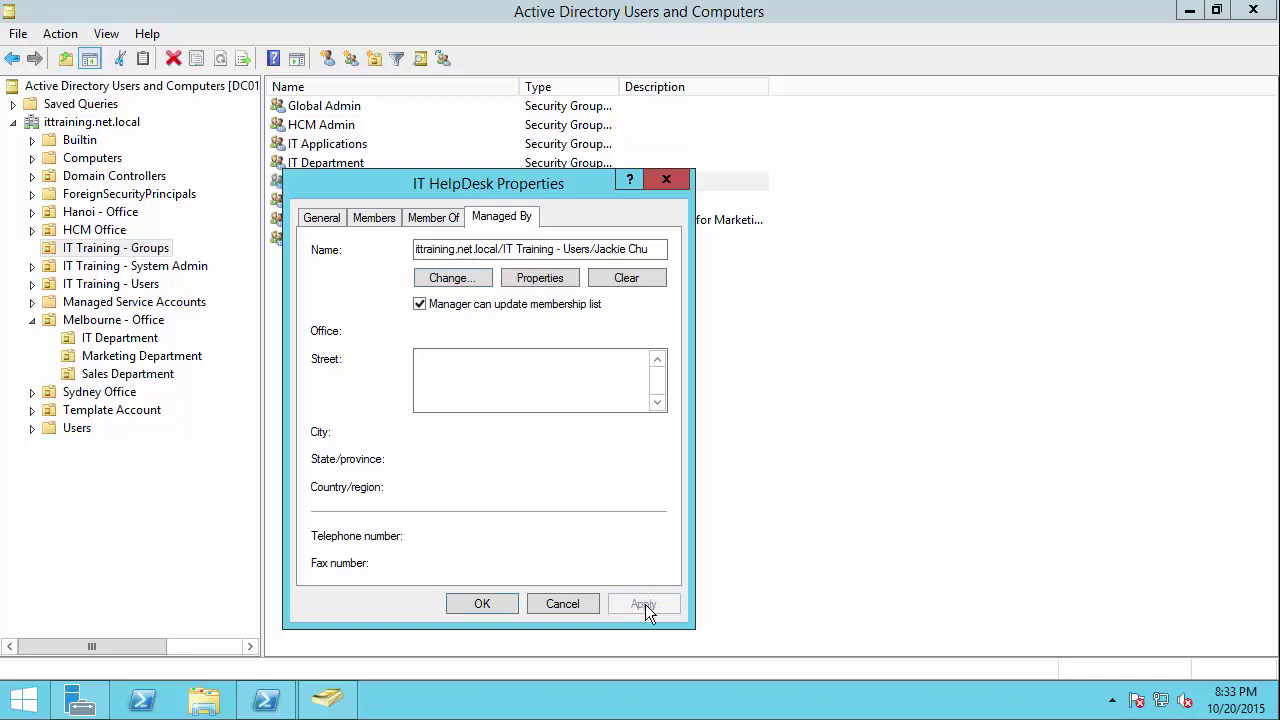
pyautogui.click(482, 604)
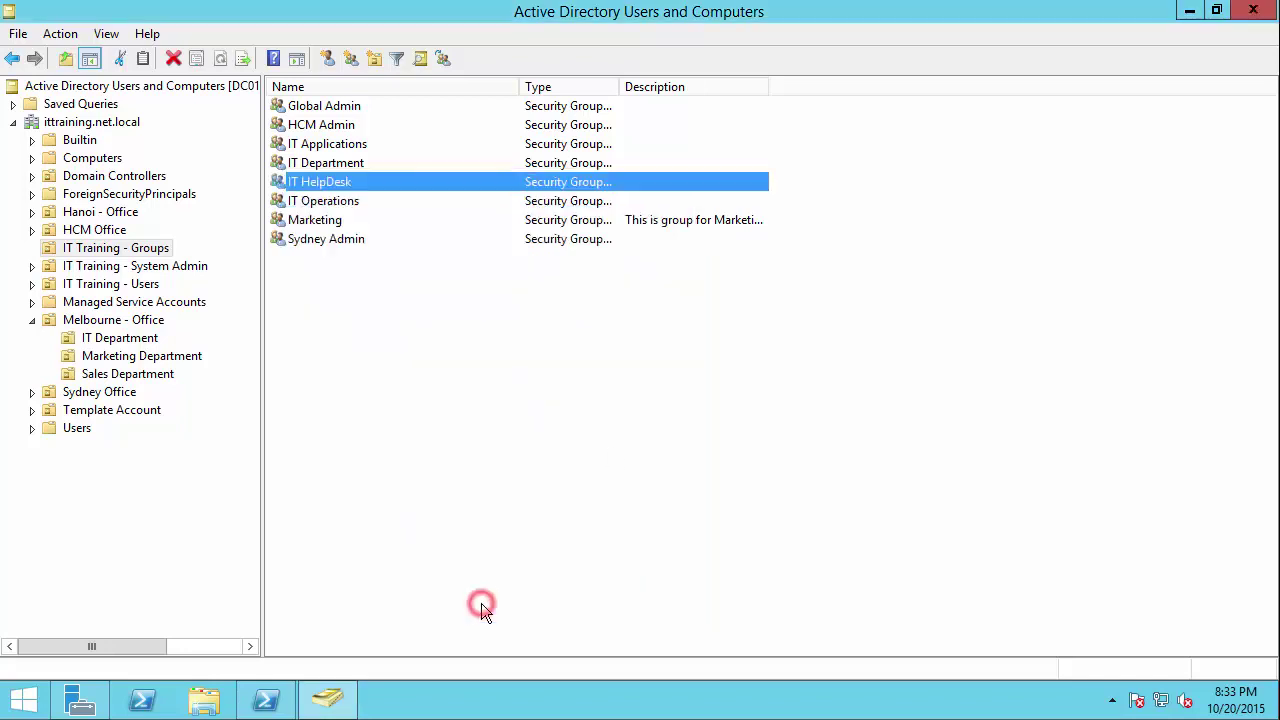
pyautogui.click(487, 462)
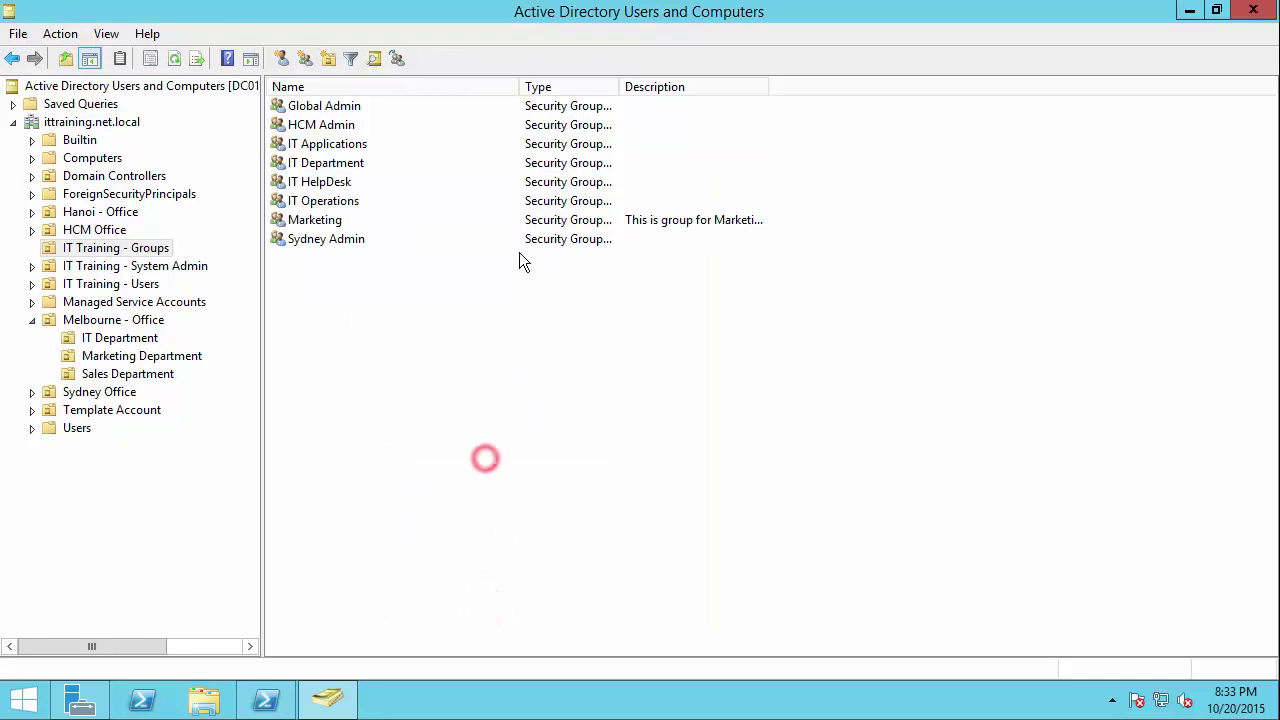
# Step: Review the IT Department group's members, including IT Template Account and IT HelpDesk
pyautogui.doubleClick(316, 165)
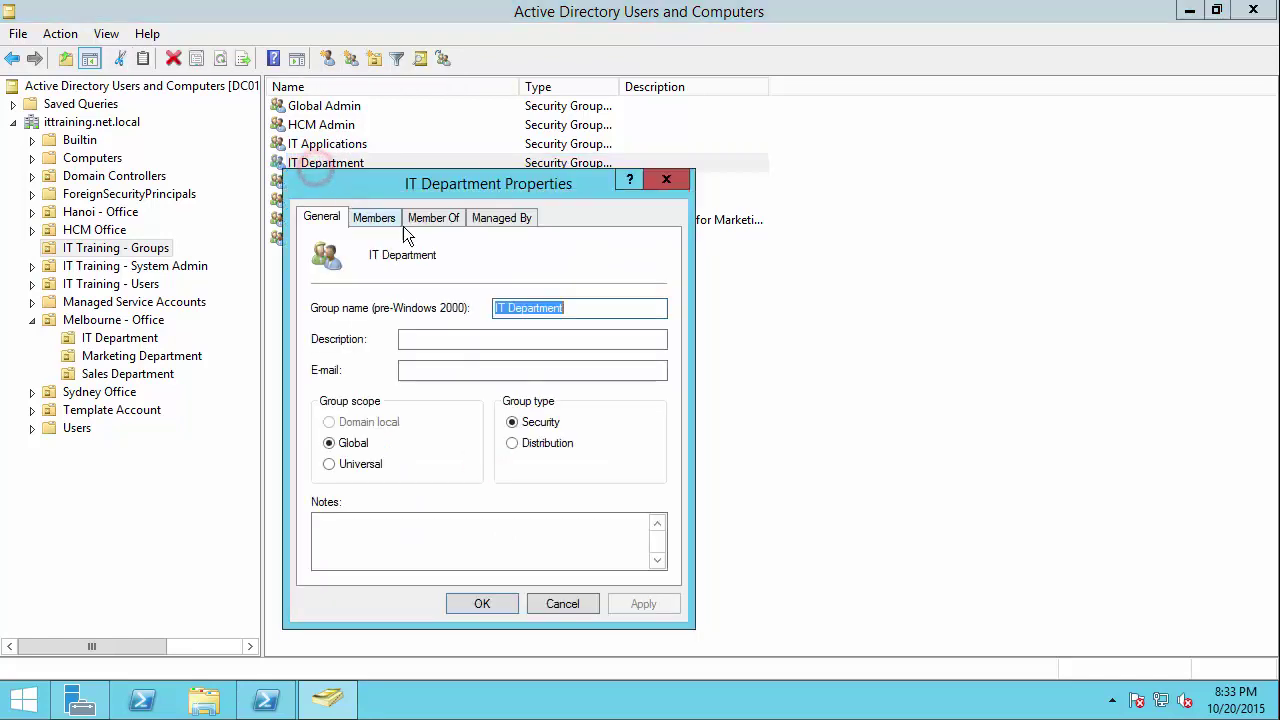
pyautogui.click(388, 218)
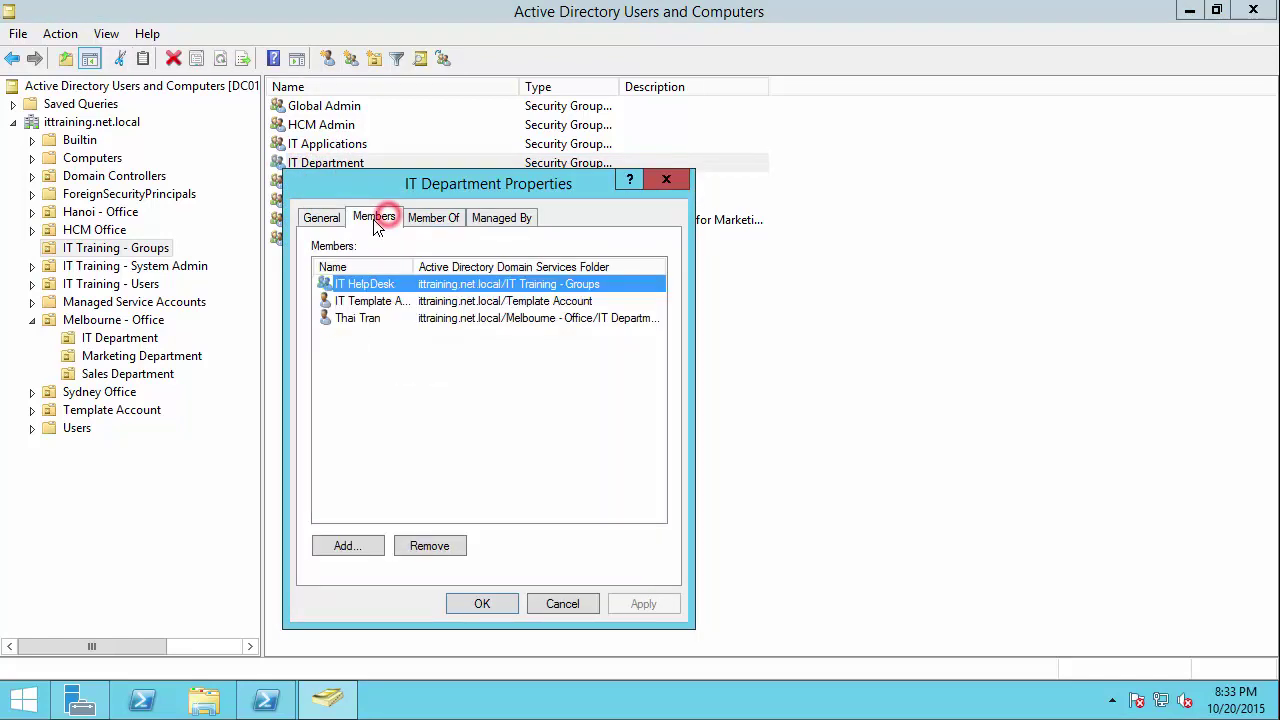
pyautogui.doubleClick(414, 260)
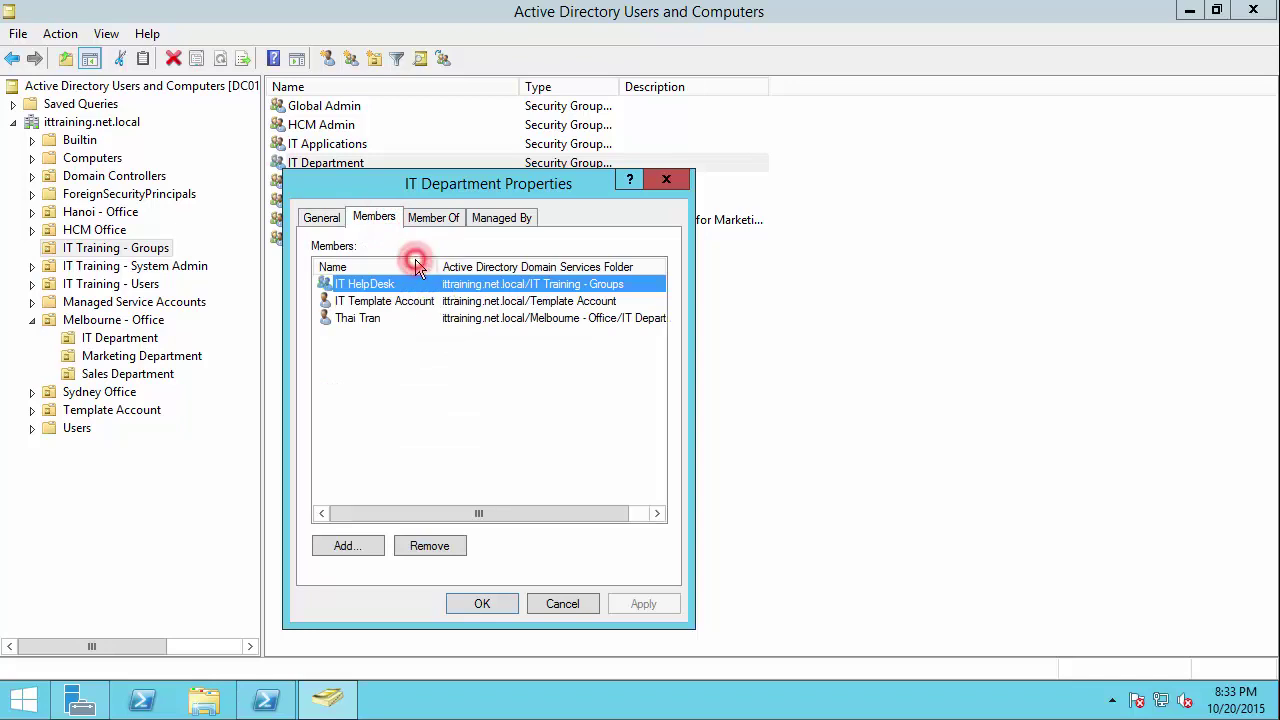
pyautogui.click(368, 301)
pyautogui.click(365, 285)
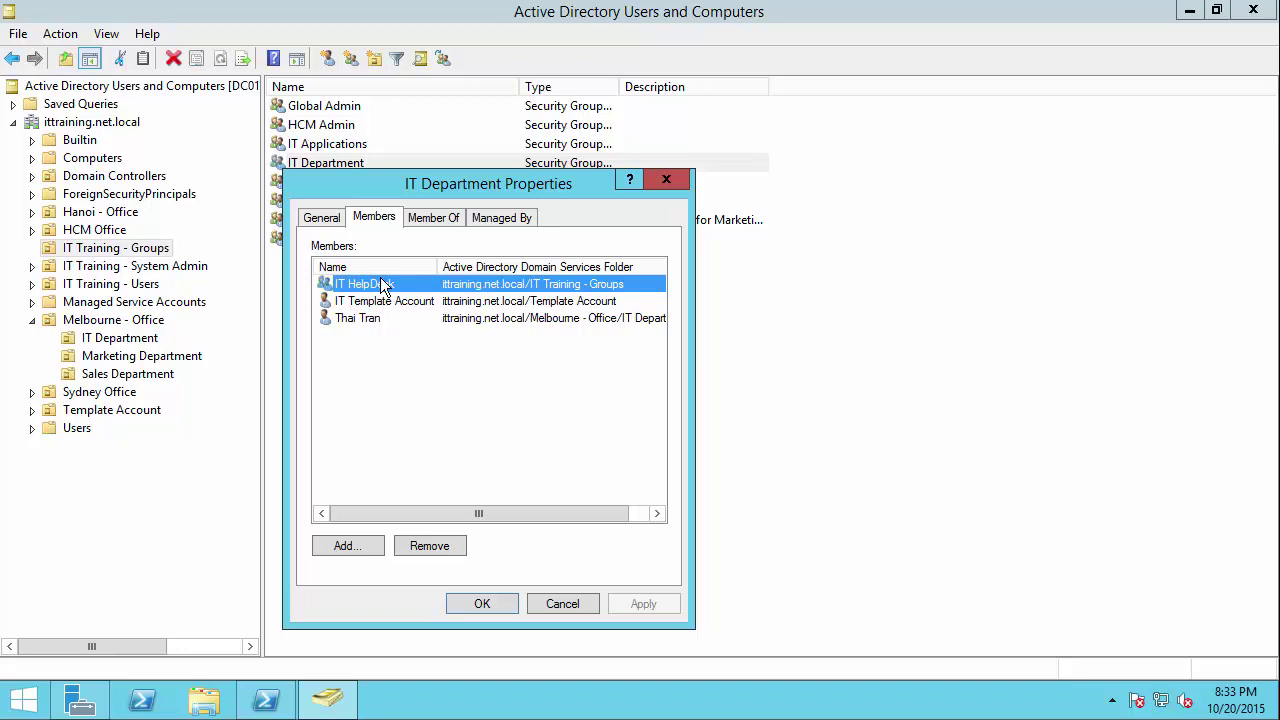
# Step: Make an IT Training - System Admin user IT Department's manager, allowed to update membership, and save
pyautogui.click(485, 218)
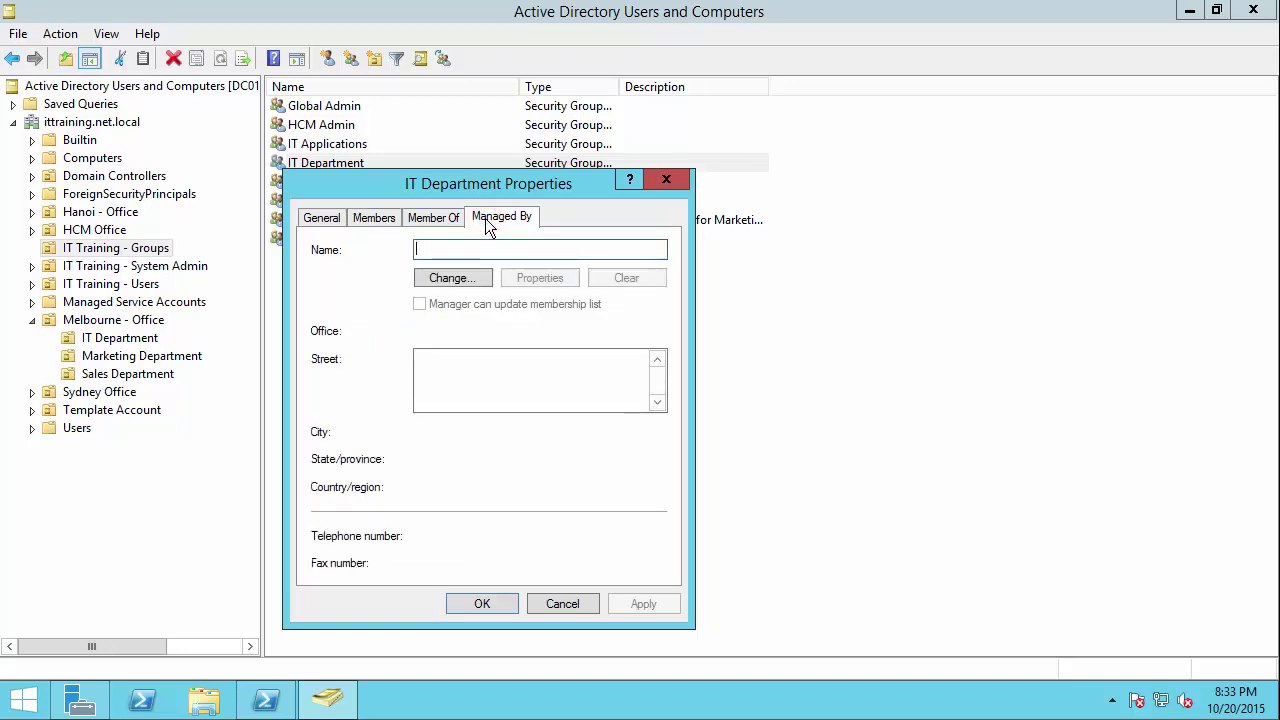
pyautogui.click(452, 278)
pyautogui.write('henry')
pyautogui.press('Return')
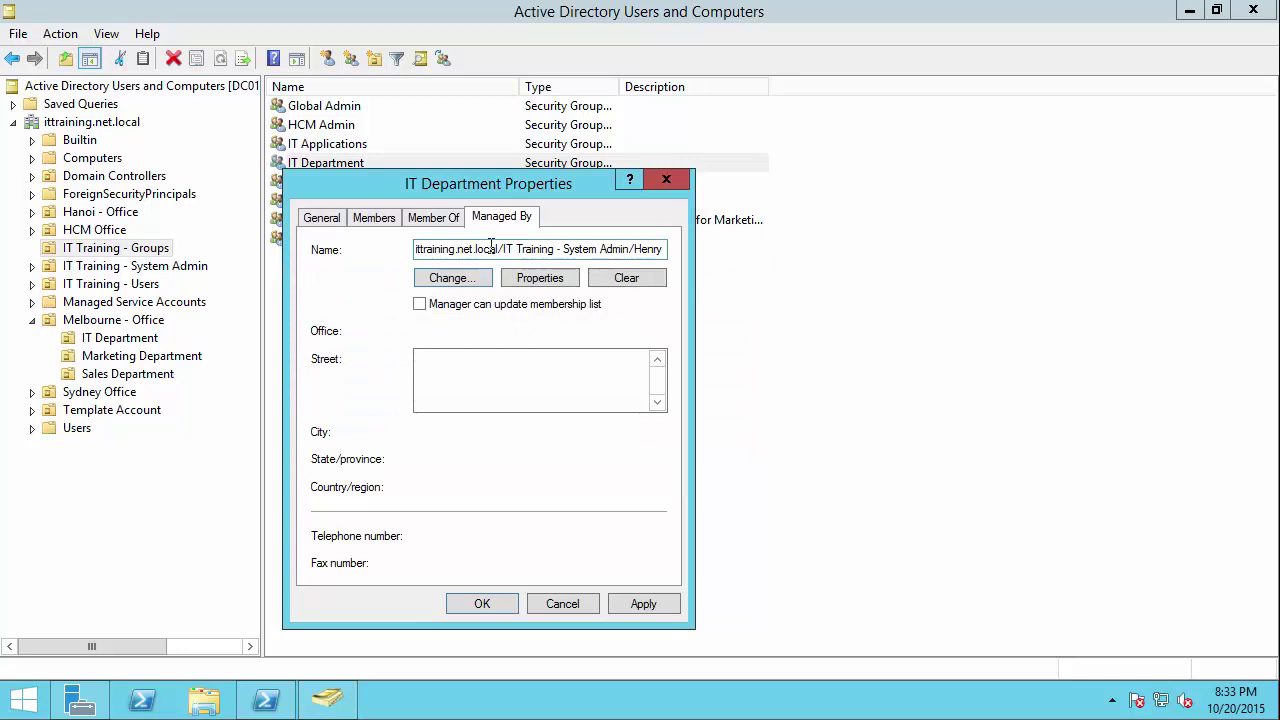
pyautogui.moveTo(603, 249); pyautogui.dragTo(768, 249)
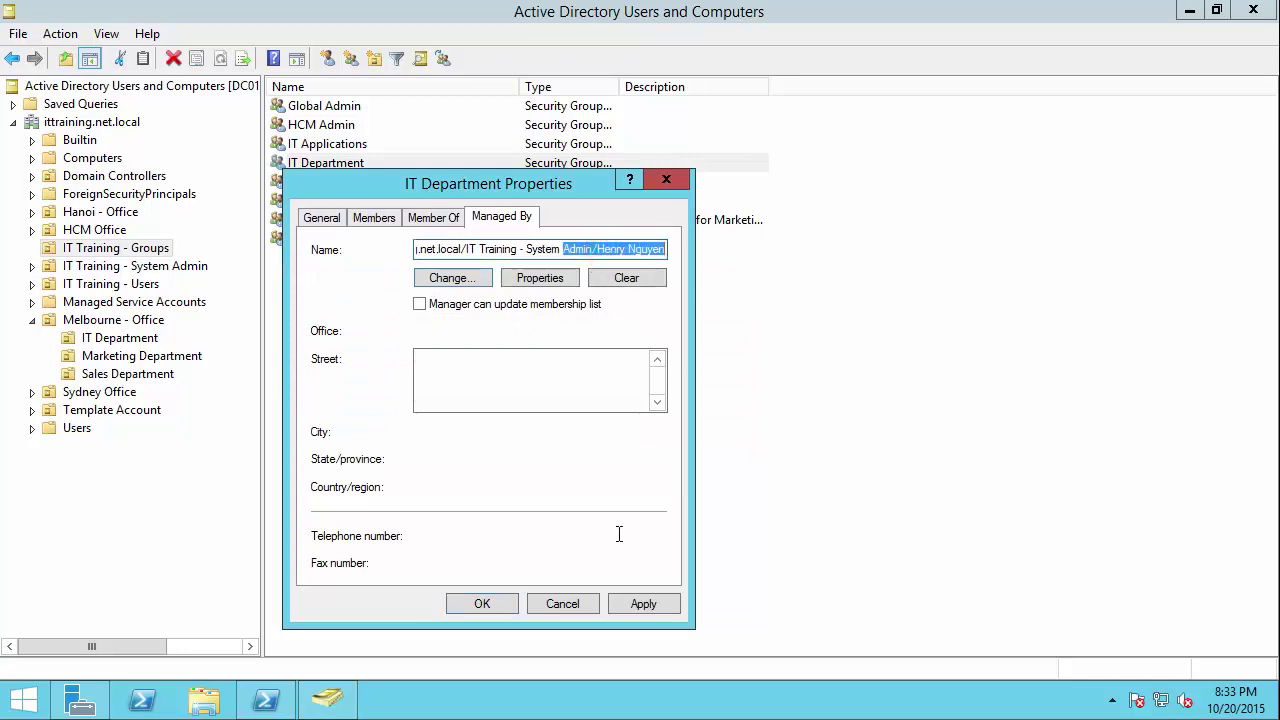
pyautogui.click(643, 604)
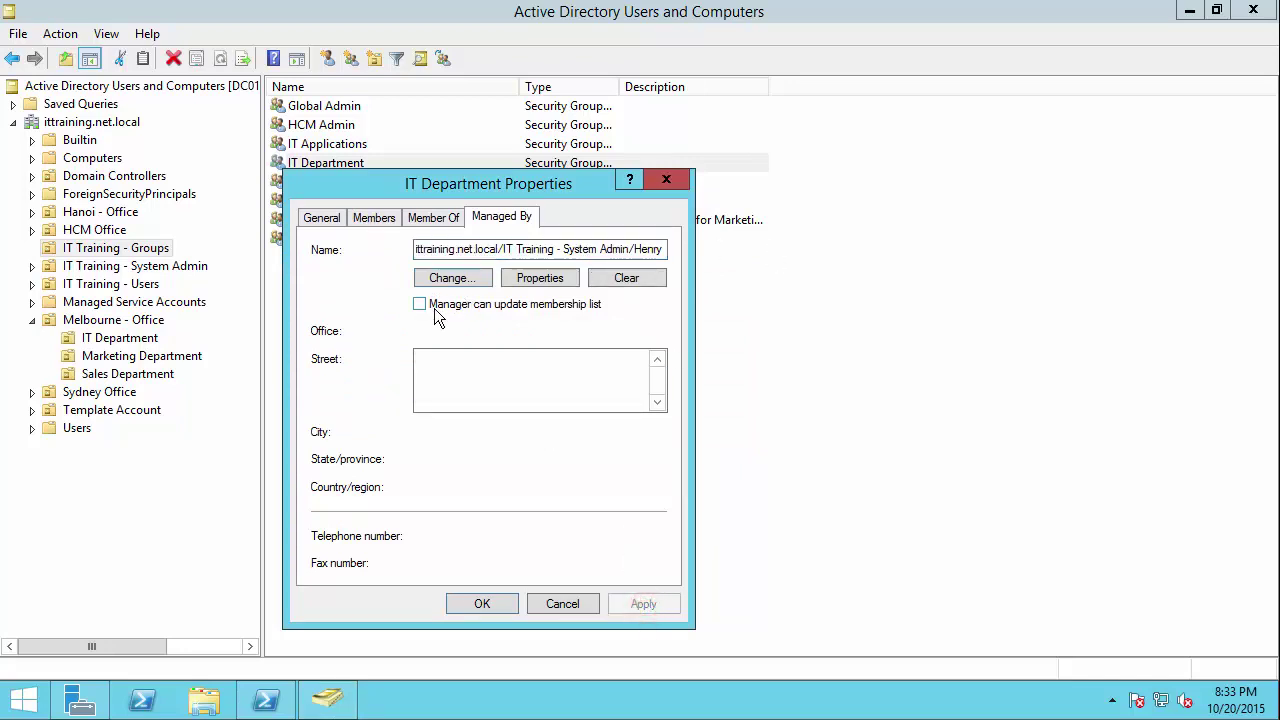
pyautogui.click(424, 306)
pyautogui.click(624, 607)
pyautogui.click(503, 602)
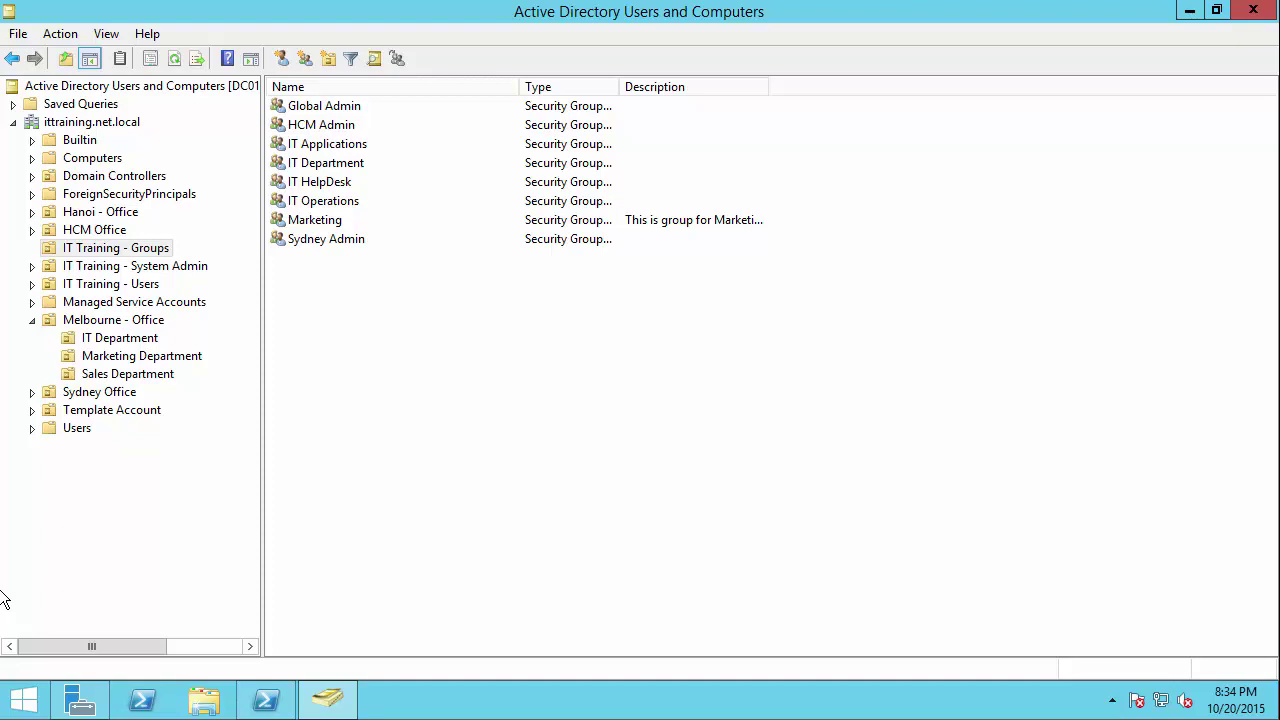
# Step: Inspect IT HelpDesk's properties, keeping Global scope and Security type, and cancel without changes
pyautogui.click(343, 240)
pyautogui.click(337, 221)
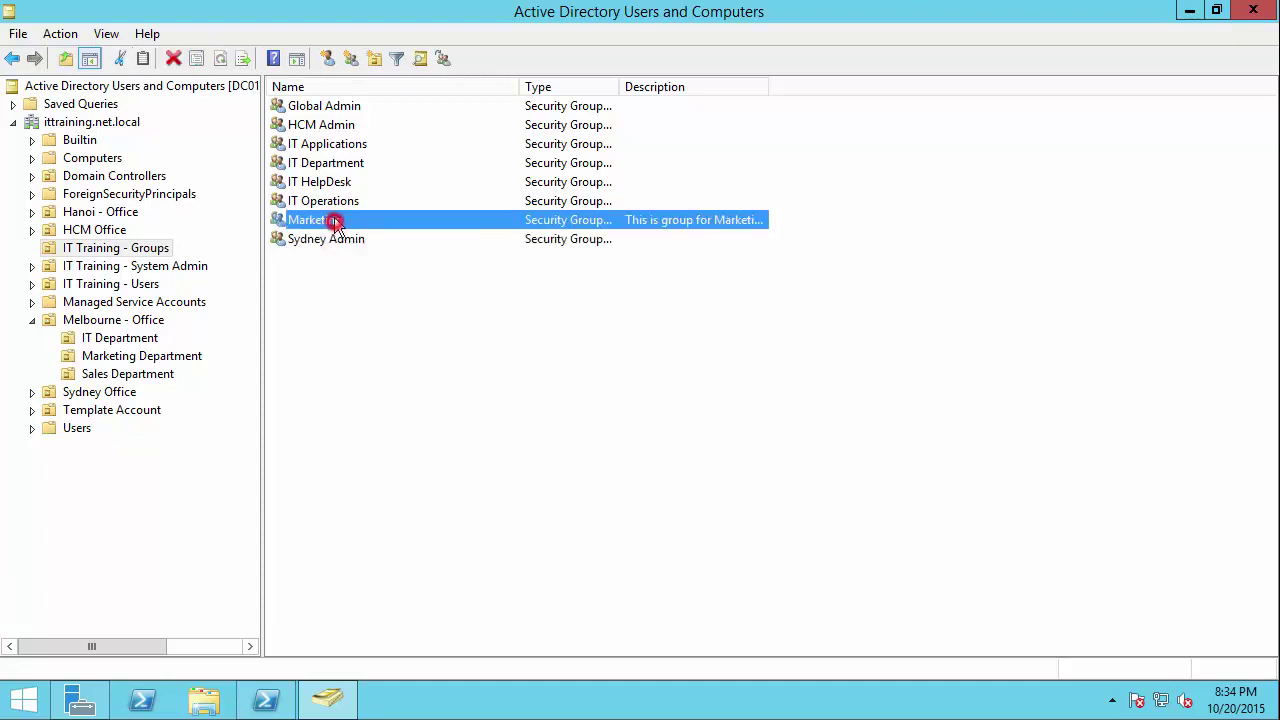
pyautogui.click(333, 201)
pyautogui.click(337, 182)
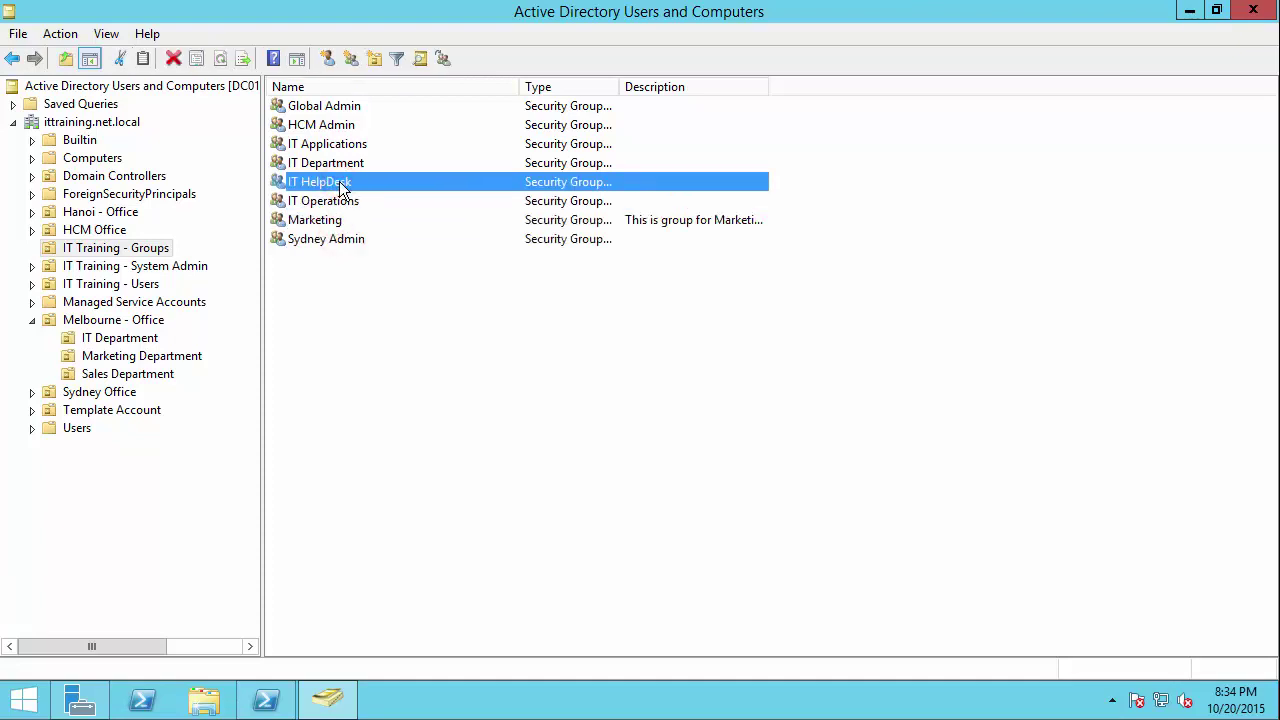
pyautogui.doubleClick(341, 186)
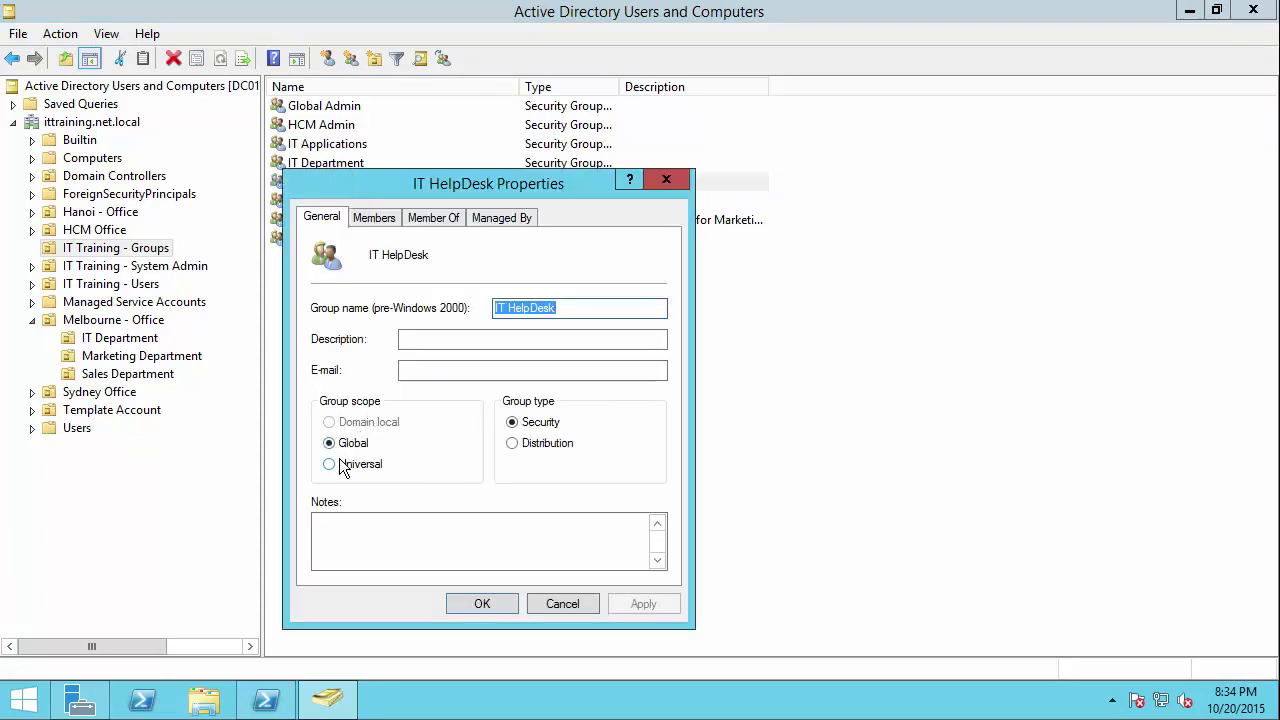
pyautogui.click(345, 461)
pyautogui.click(350, 463)
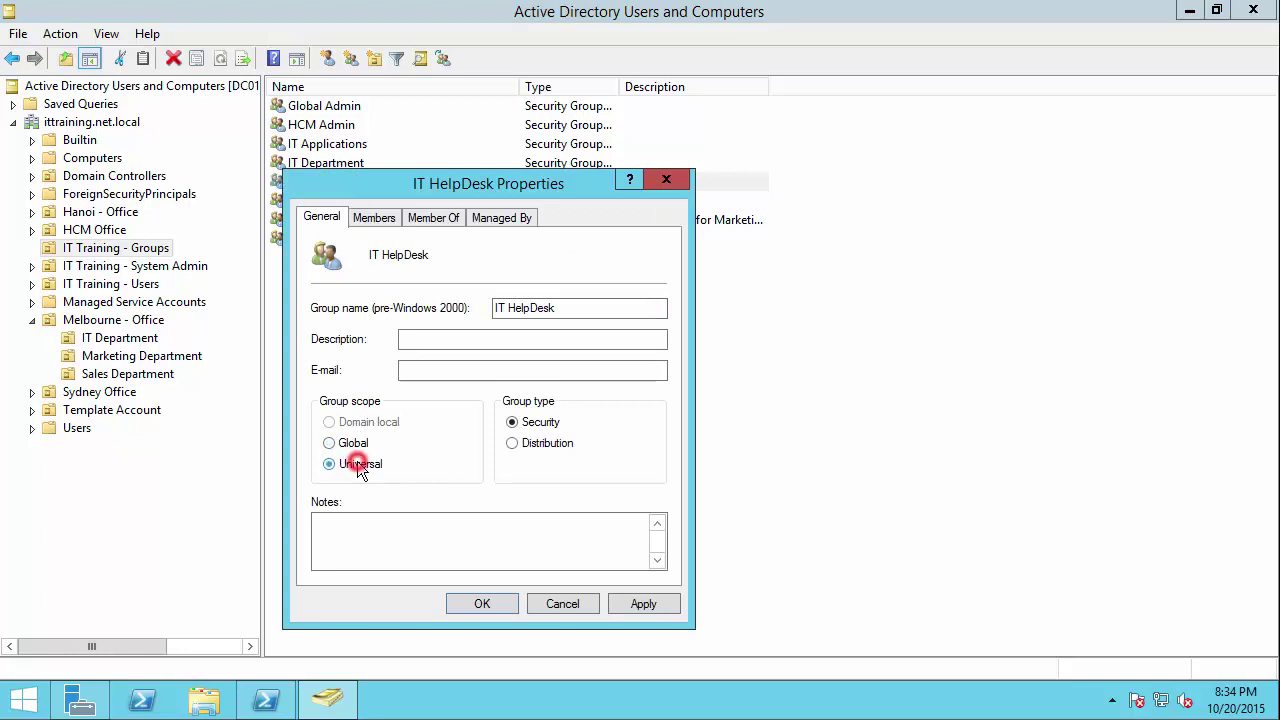
pyautogui.click(353, 443)
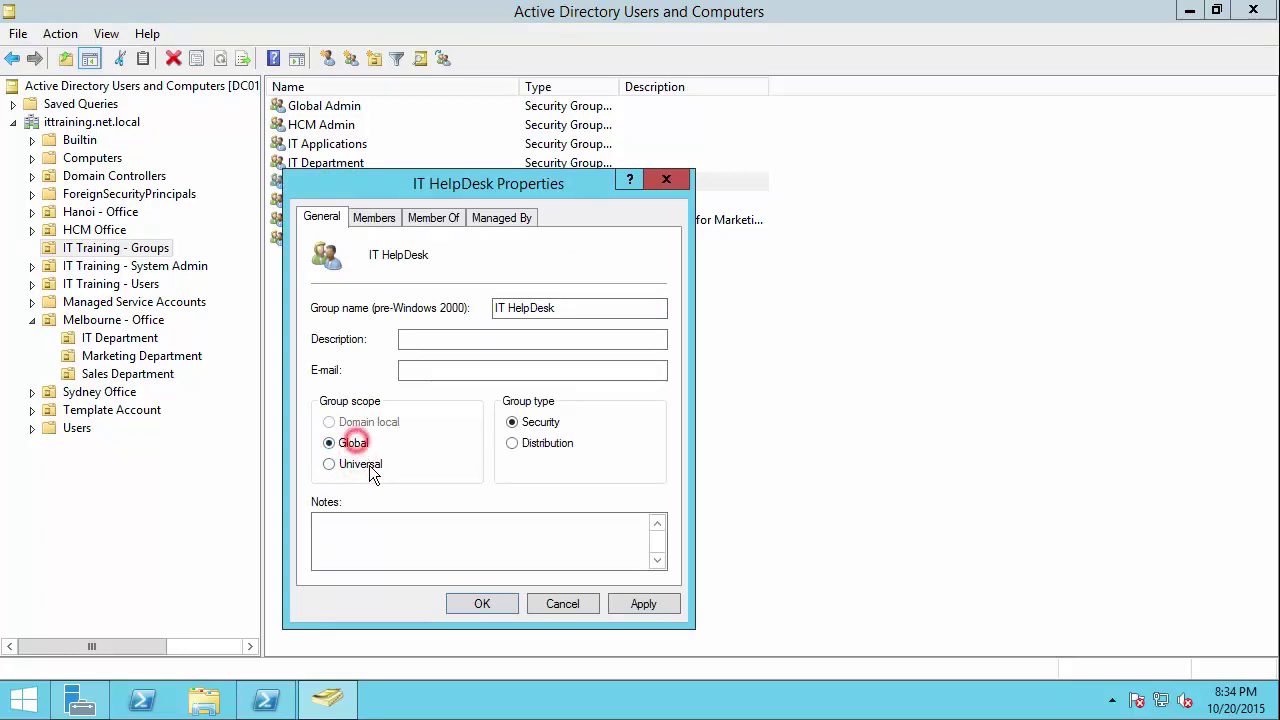
pyautogui.click(525, 444)
pyautogui.click(531, 426)
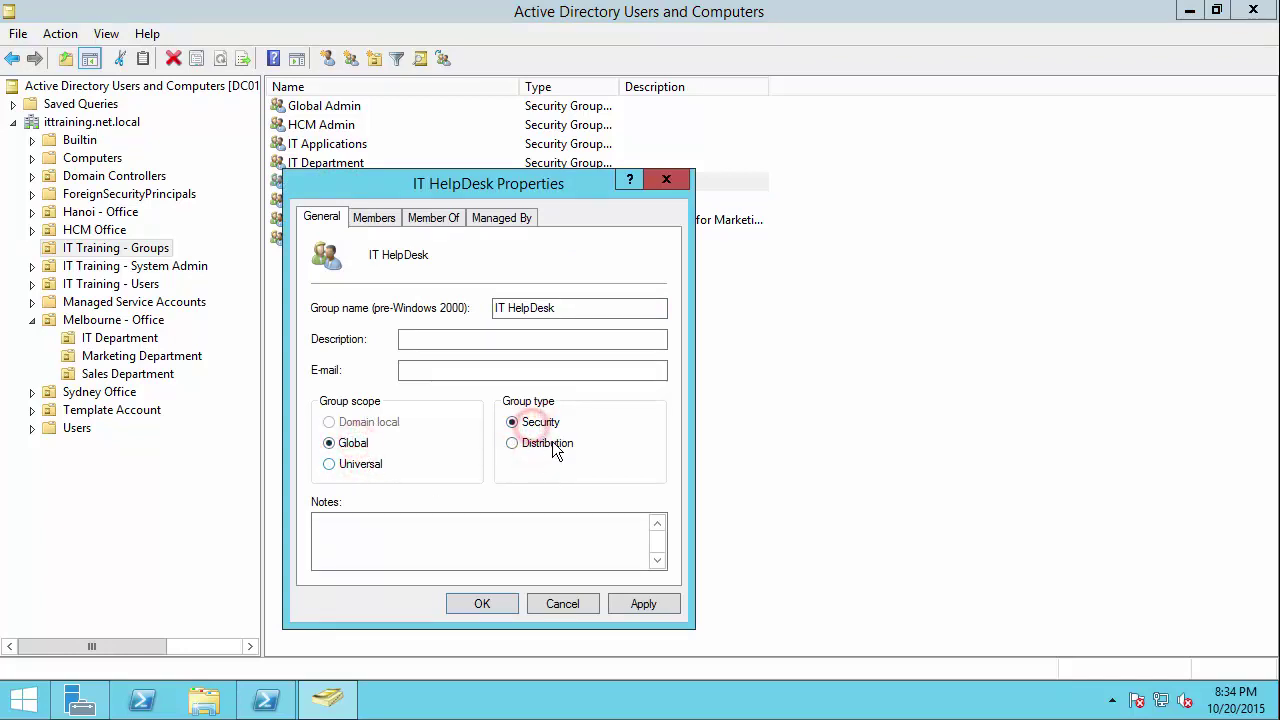
pyautogui.click(563, 604)
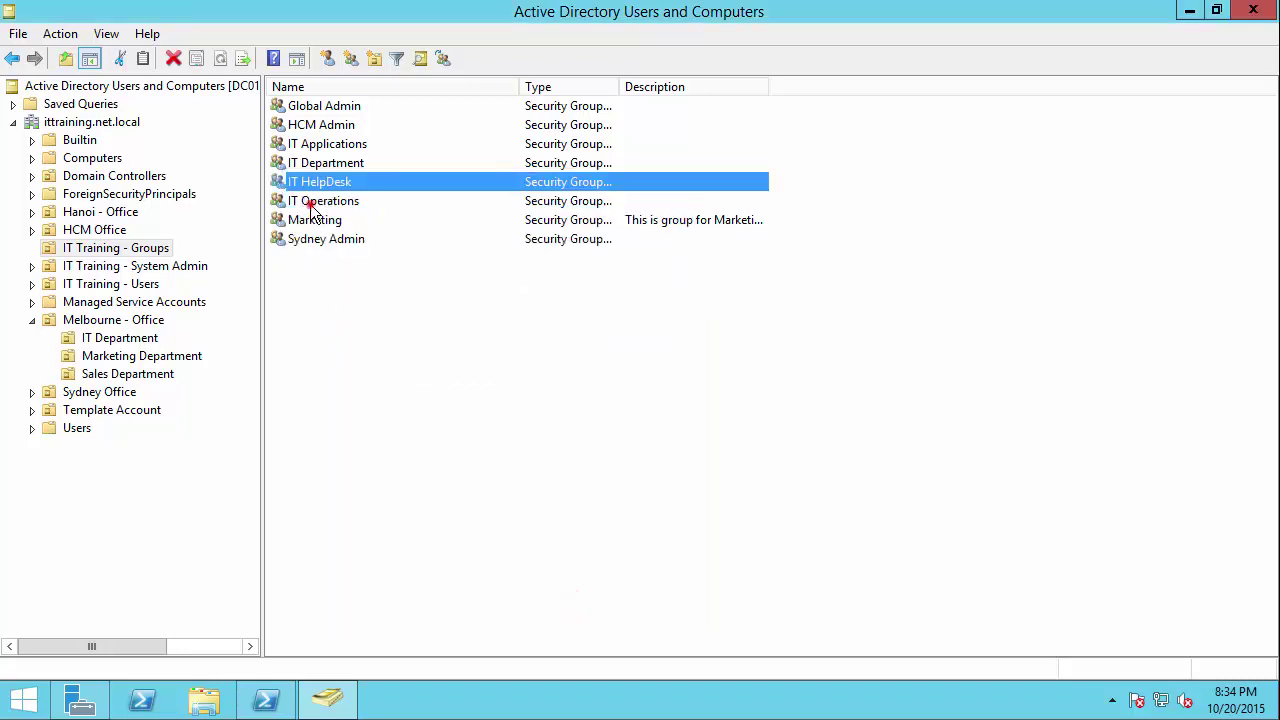
# Step: Recheck IT Operations (Domain local) and IT HelpDesk (Global) properties, closing both unchanged
pyautogui.doubleClick(310, 201)
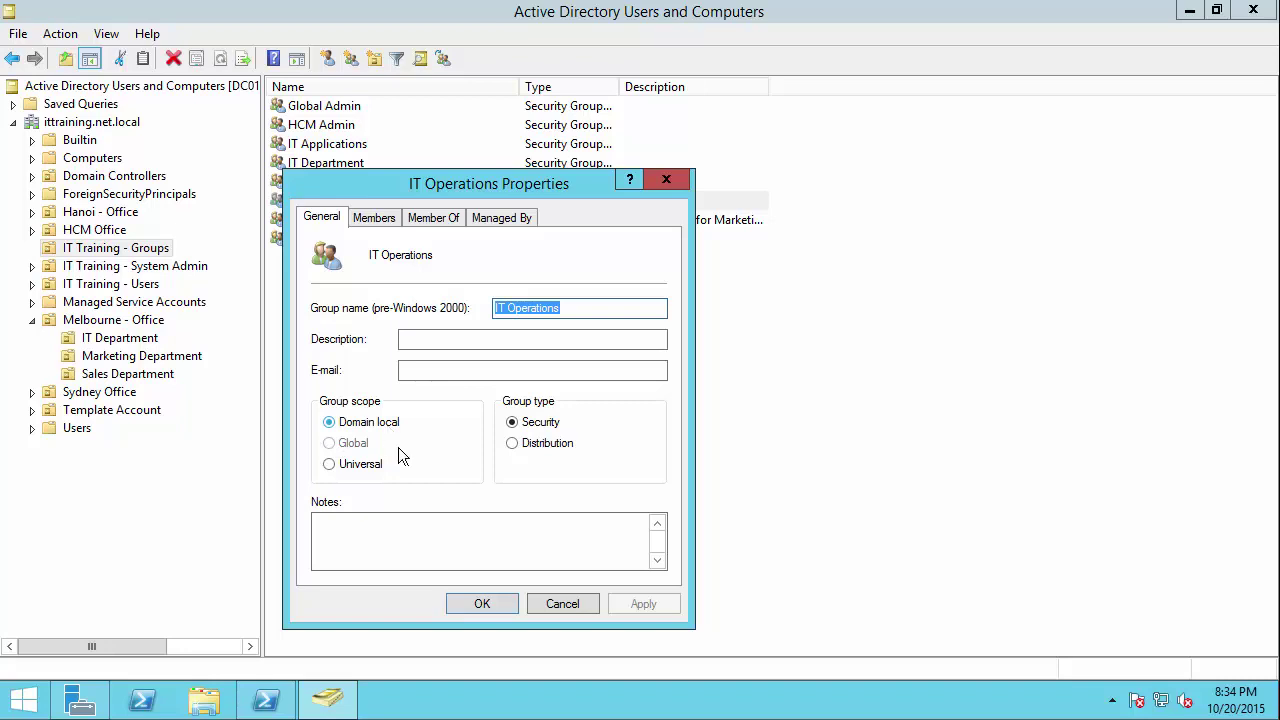
pyautogui.click(577, 605)
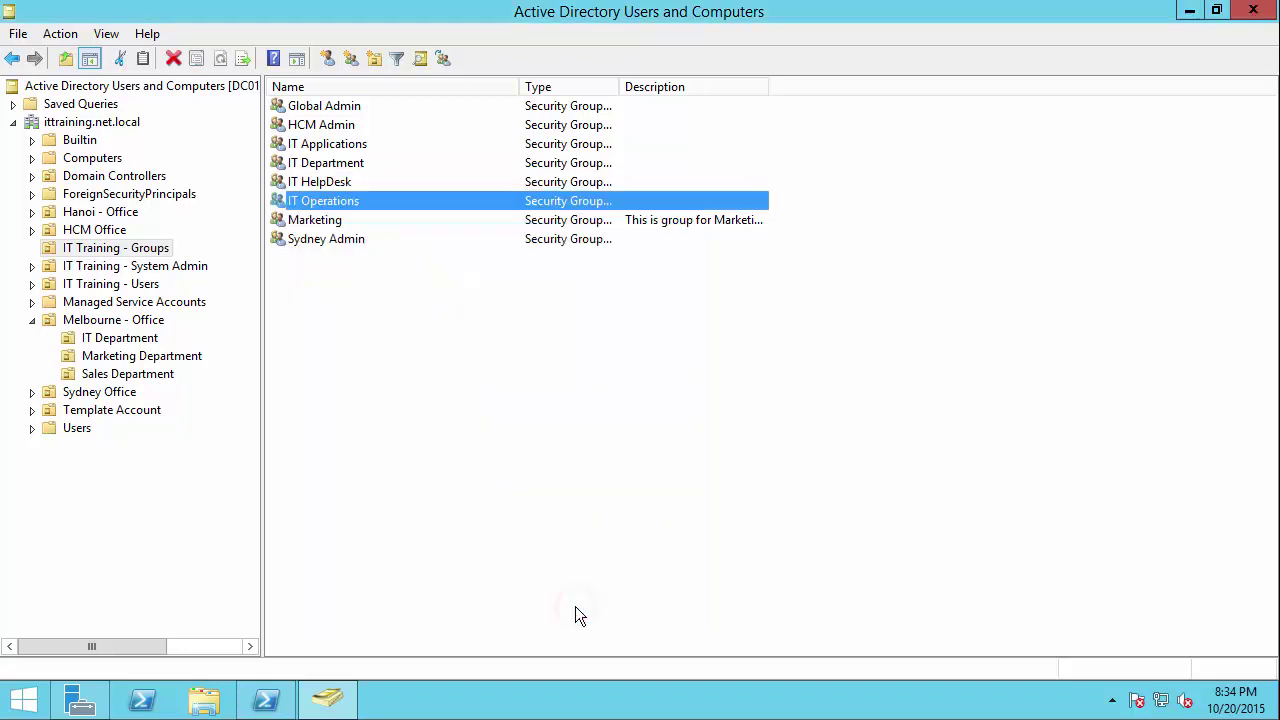
pyautogui.doubleClick(318, 183)
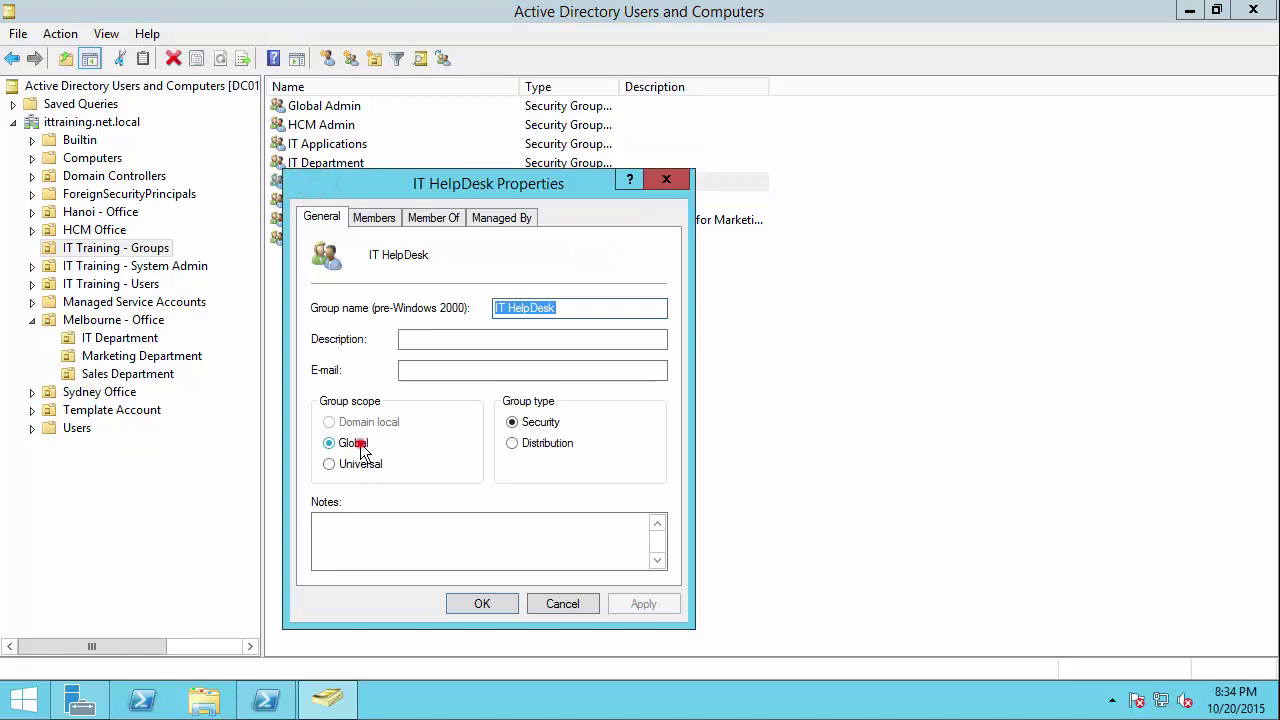
pyautogui.click(360, 444)
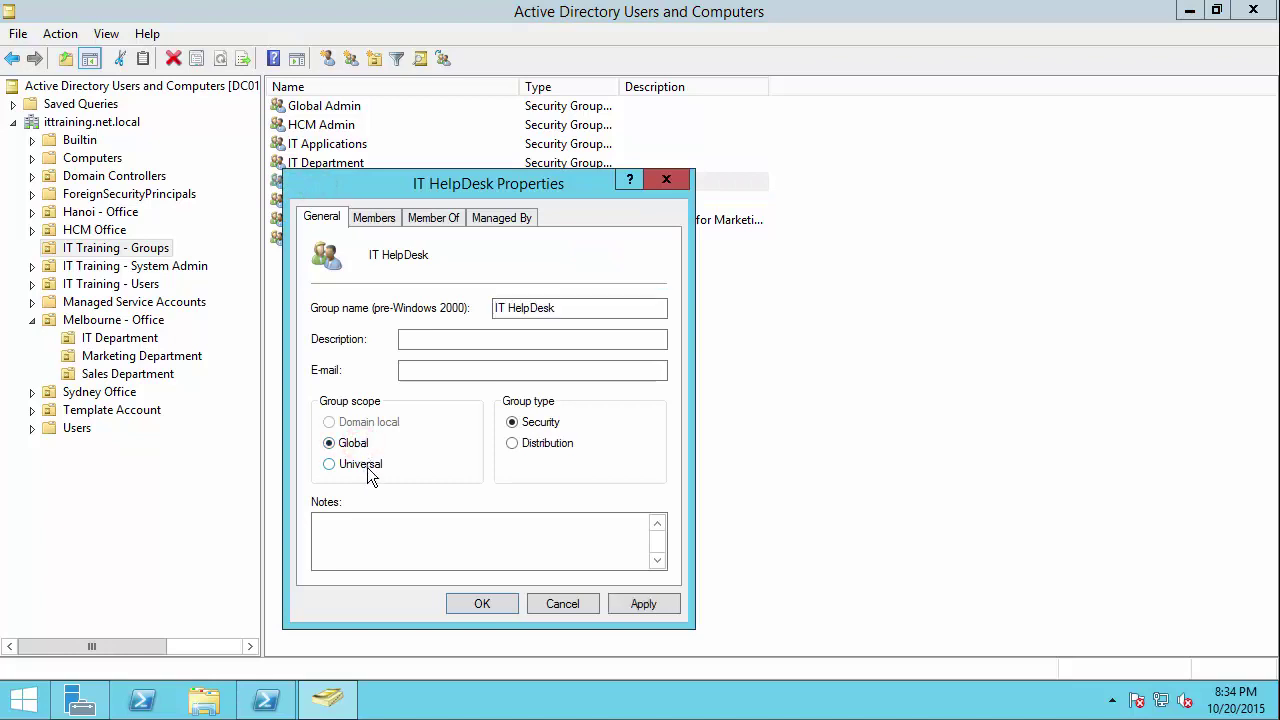
pyautogui.click(334, 422)
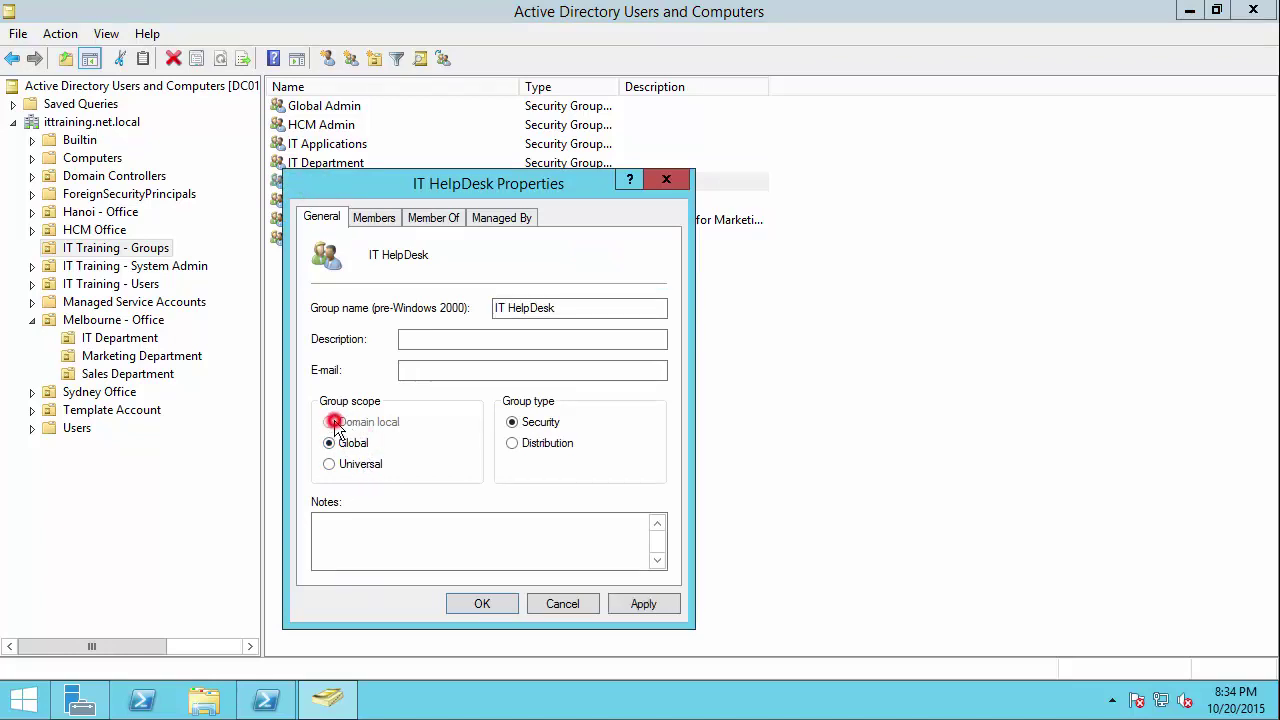
pyautogui.click(562, 604)
pyautogui.doubleClick(316, 201)
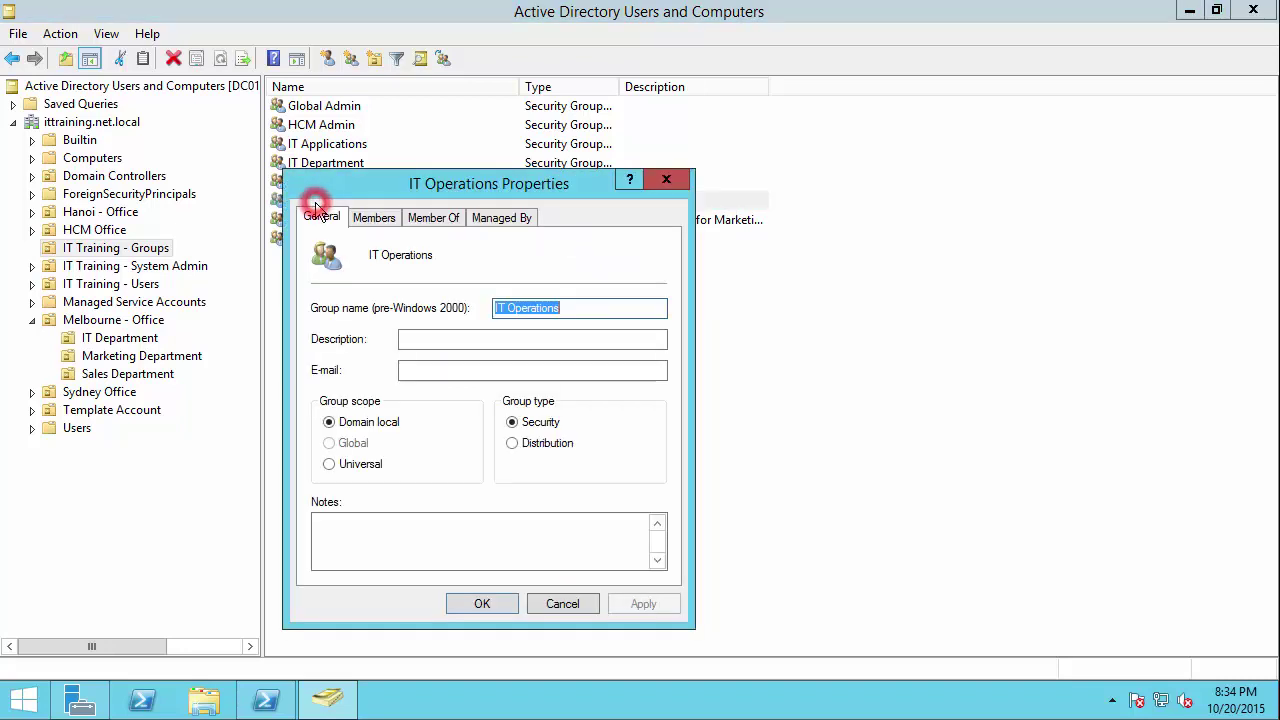
pyautogui.click(375, 421)
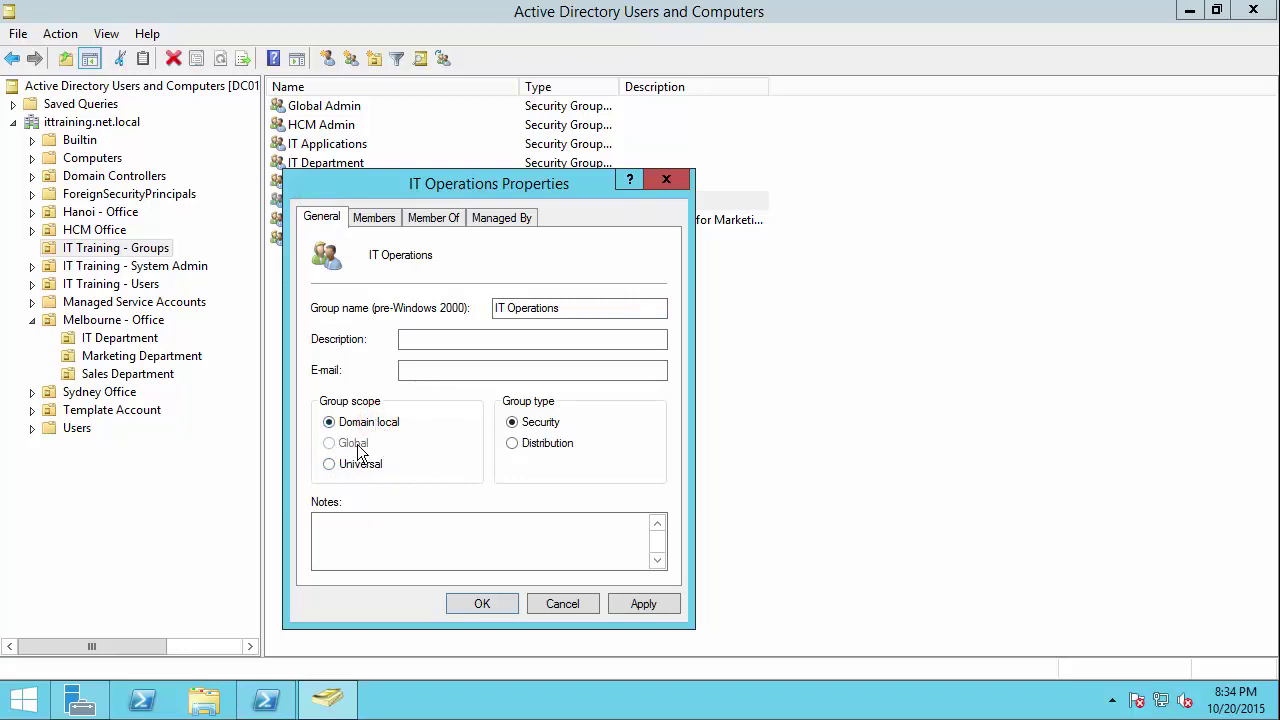
pyautogui.click(563, 604)
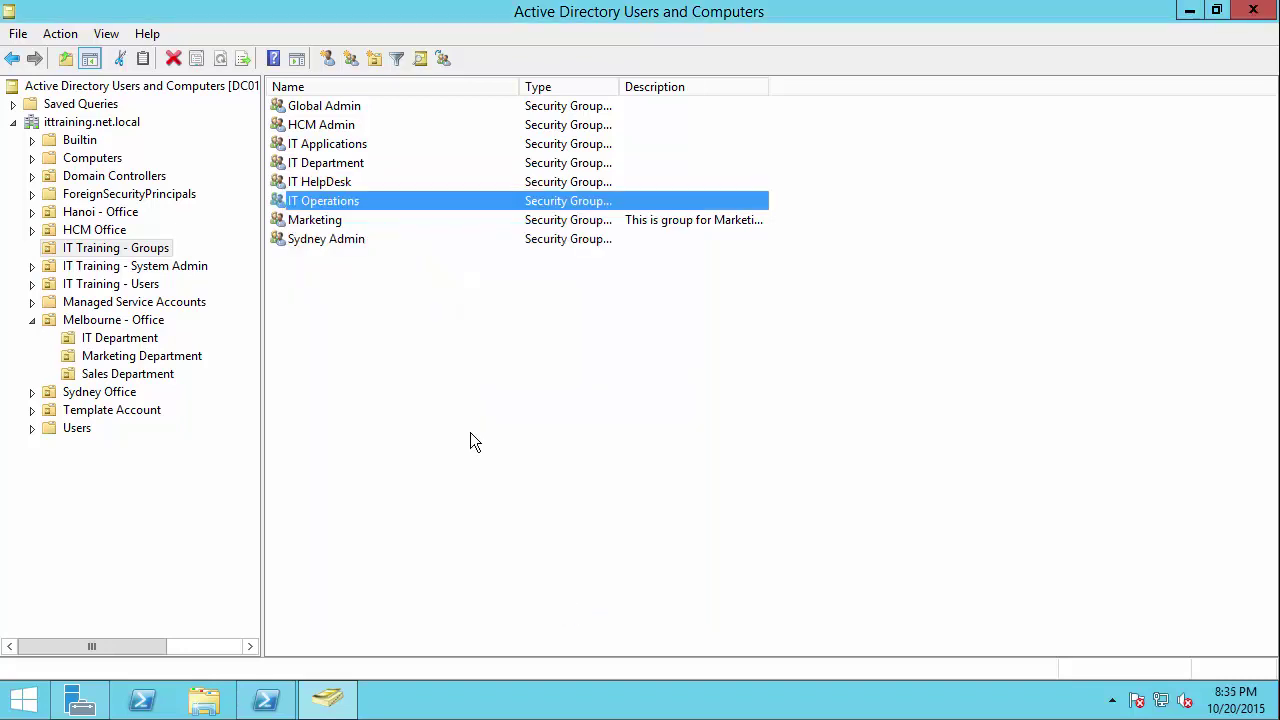
# Step: Reopen Active Directory Users and Computers from Server Manager's Tools menu, then close Server Manager
pyautogui.hotkey('alt', 'F4')
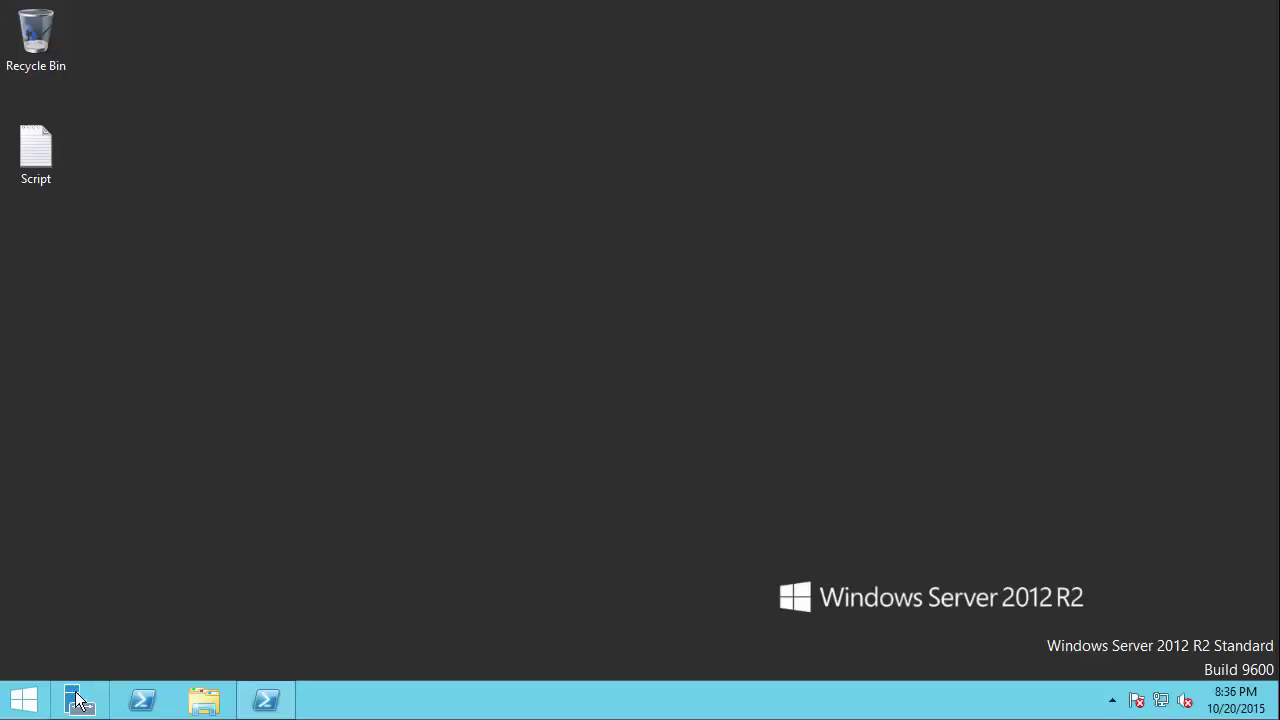
pyautogui.click(80, 700)
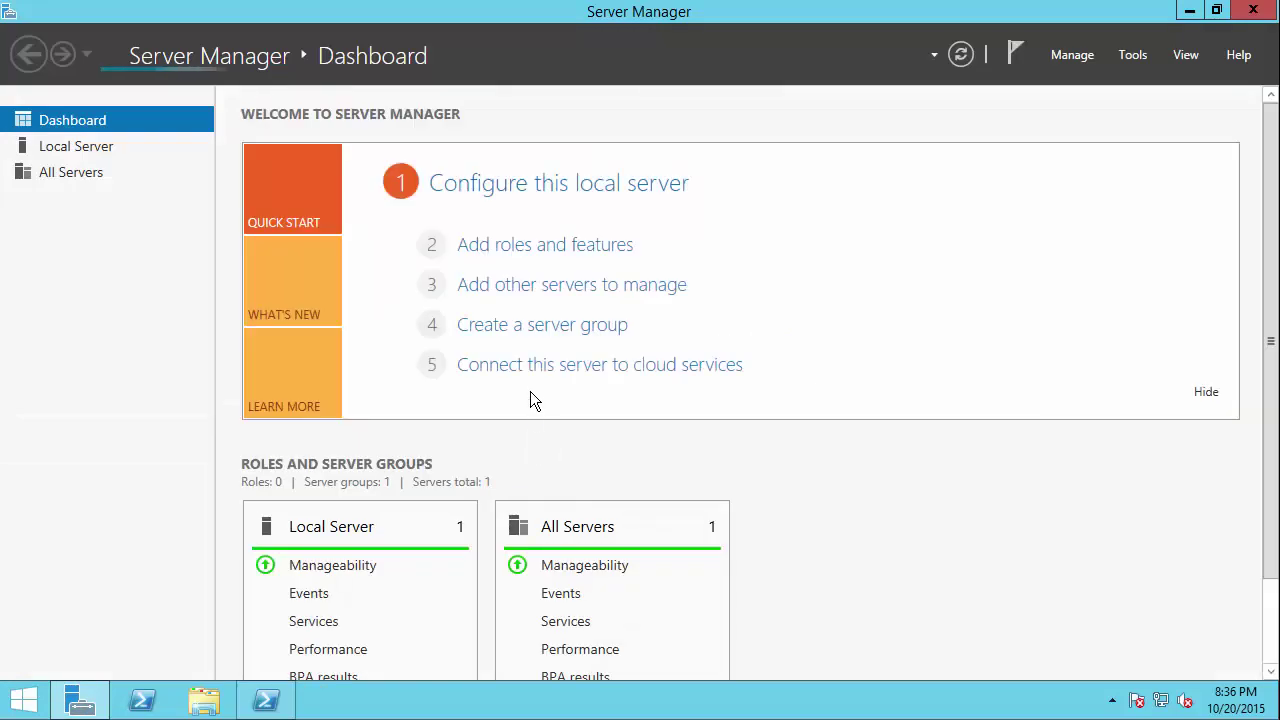
pyautogui.click(1135, 57)
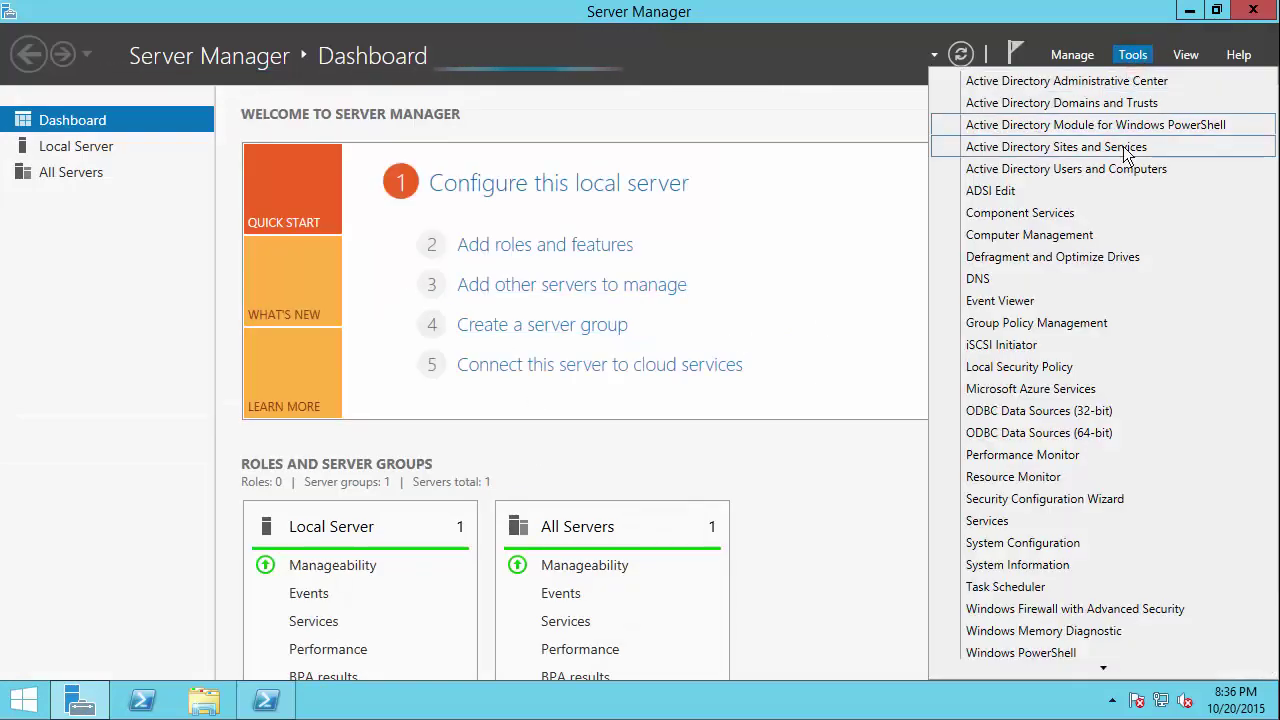
pyautogui.click(1091, 169)
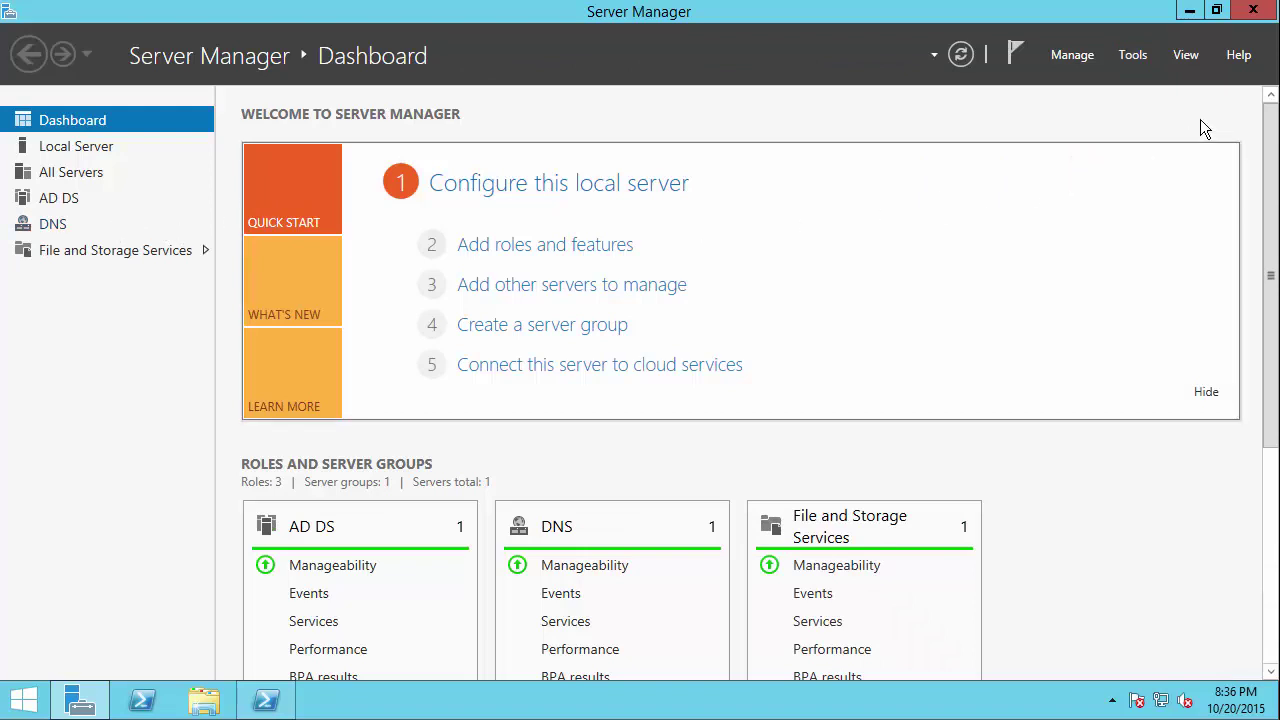
pyautogui.click(1245, 20)
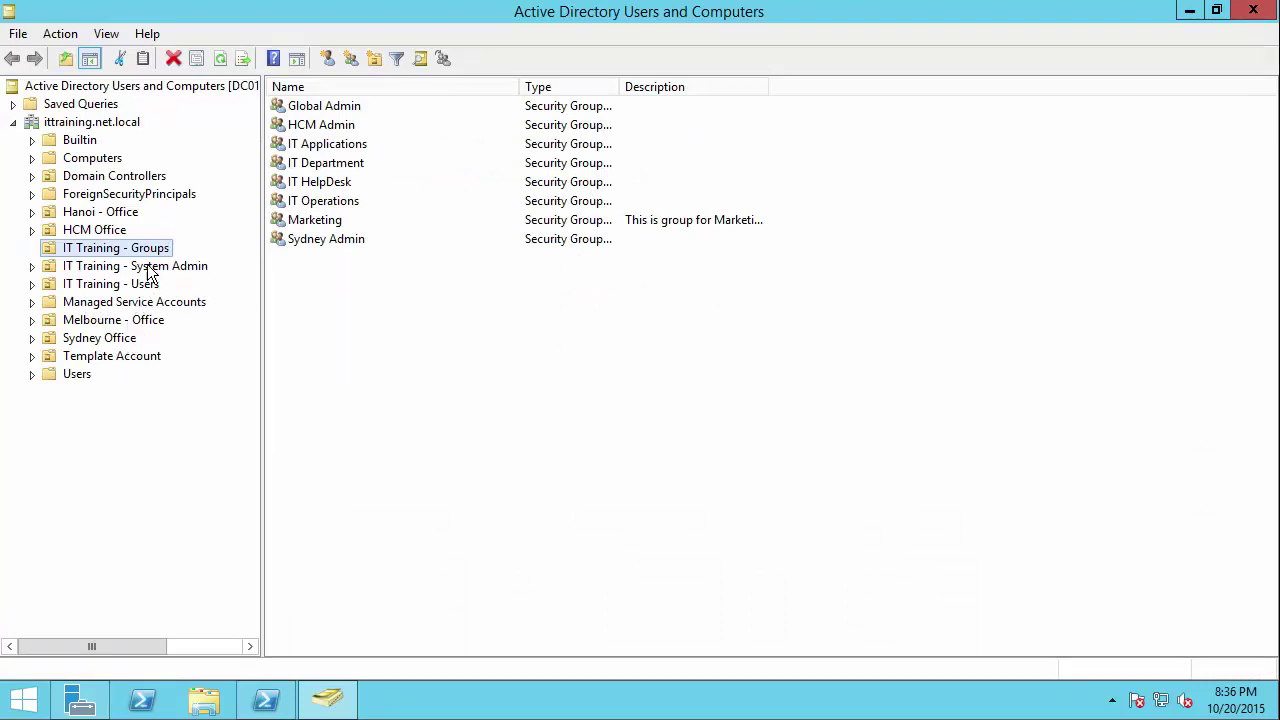
# Step: Browse the Computers and Domain Controllers containers, then return to the ittraining.net.local root
pyautogui.click(92, 158)
pyautogui.click(100, 176)
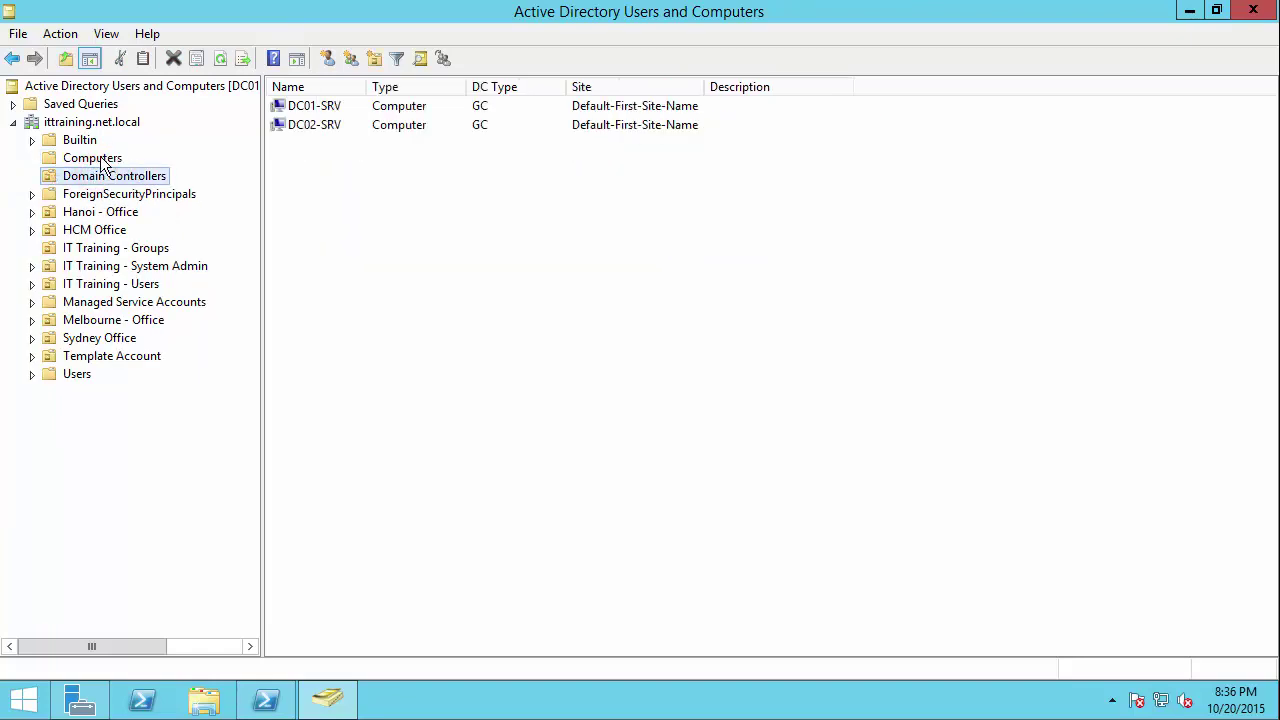
pyautogui.click(94, 159)
pyautogui.click(84, 123)
# Step: Create the organizational unit 'IT Training - Workstations' at the domain root
pyautogui.rightClick(86, 123)
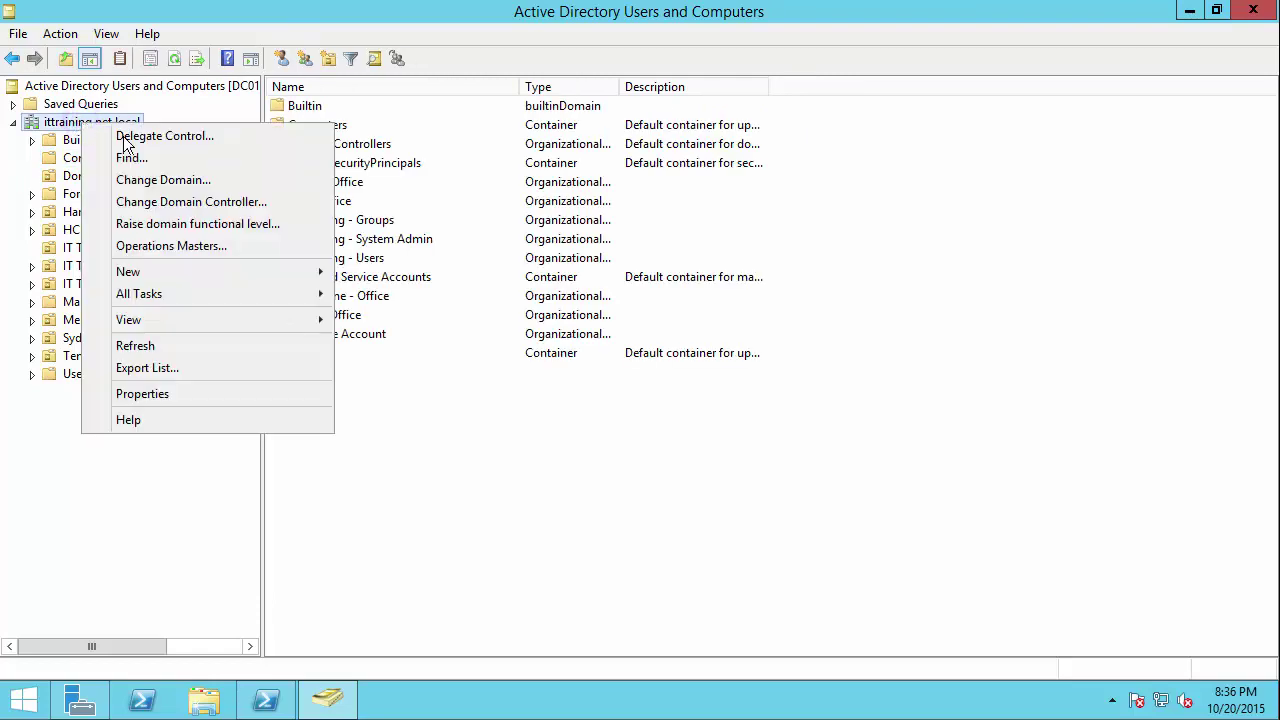
pyautogui.click(157, 271)
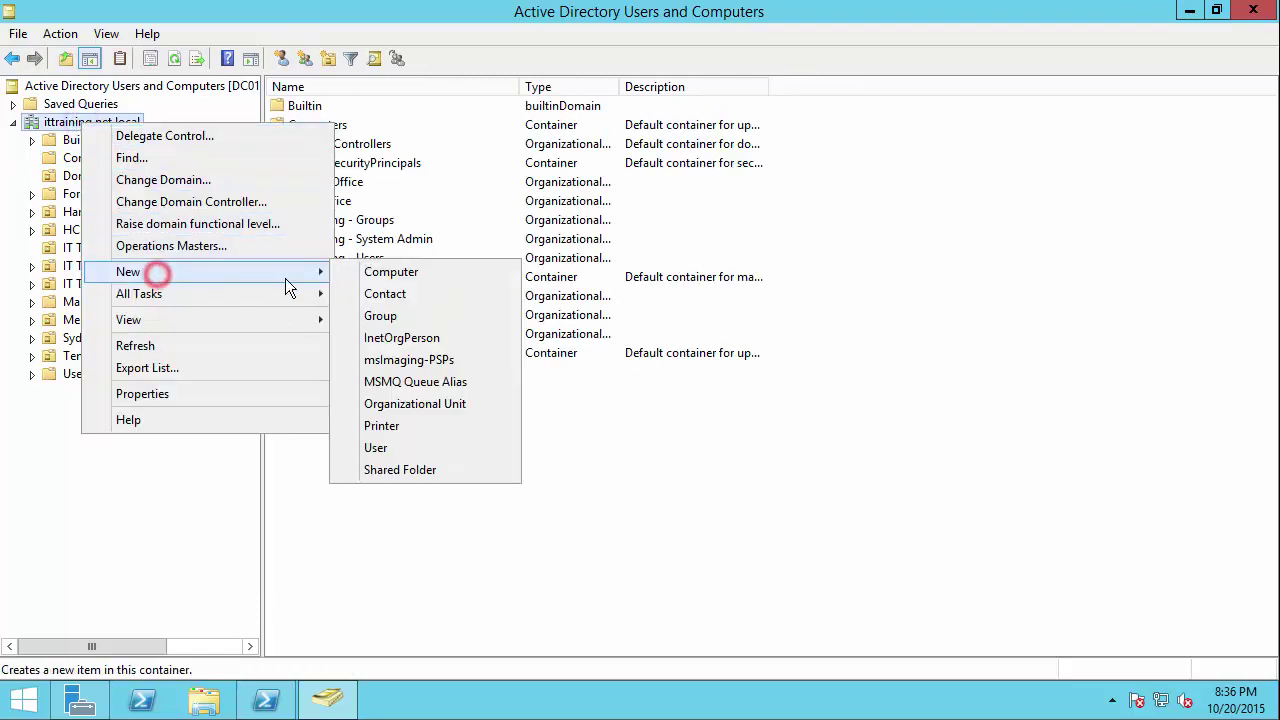
pyautogui.click(395, 404)
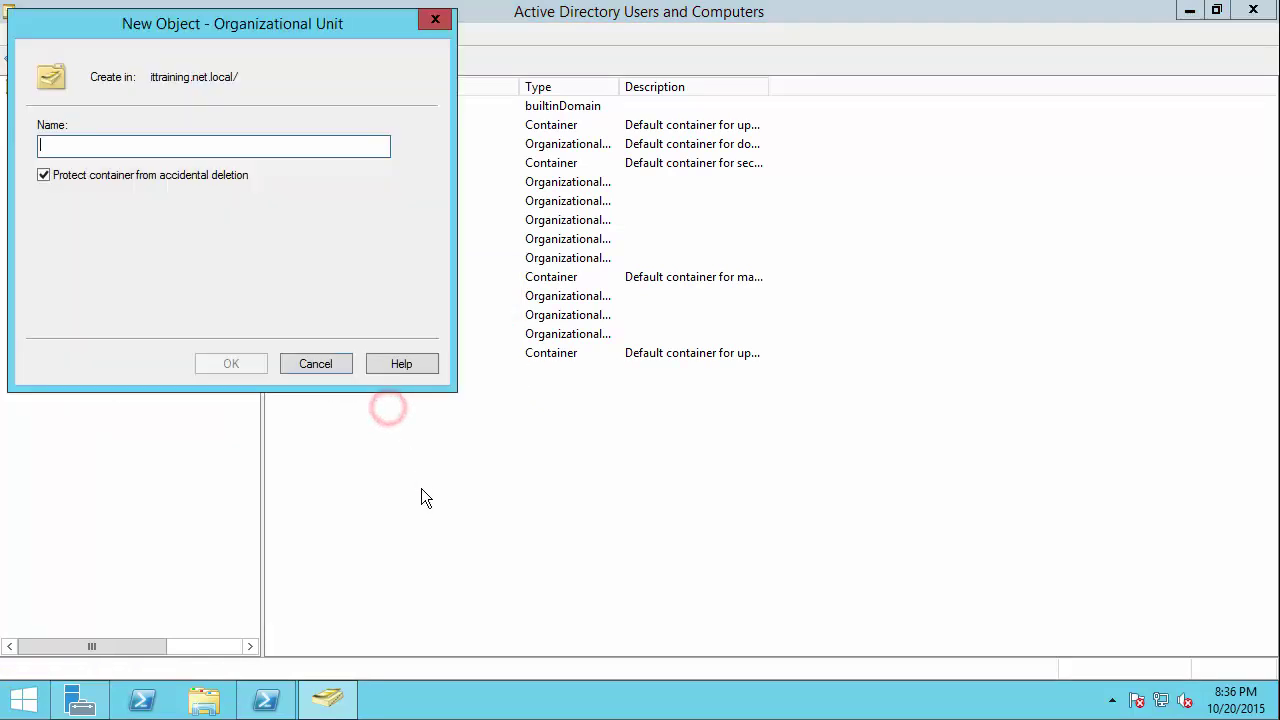
pyautogui.write('IT T')
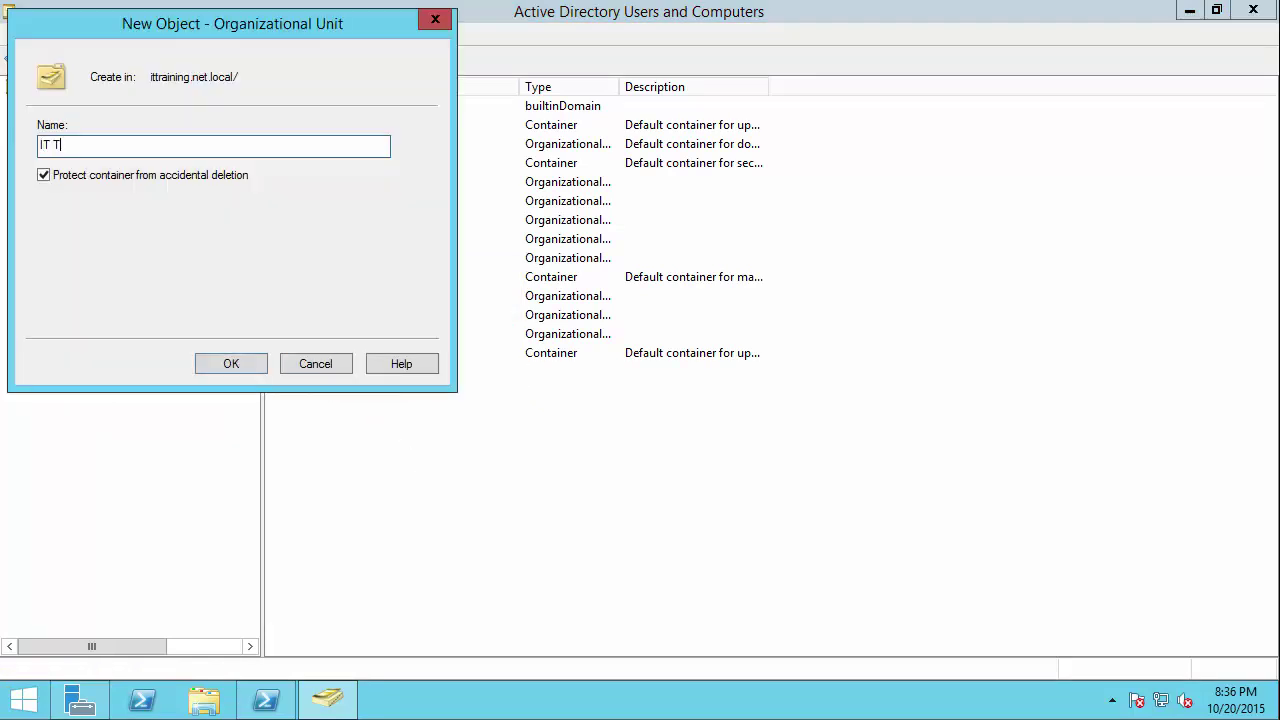
pyautogui.write('raining - Workstations')
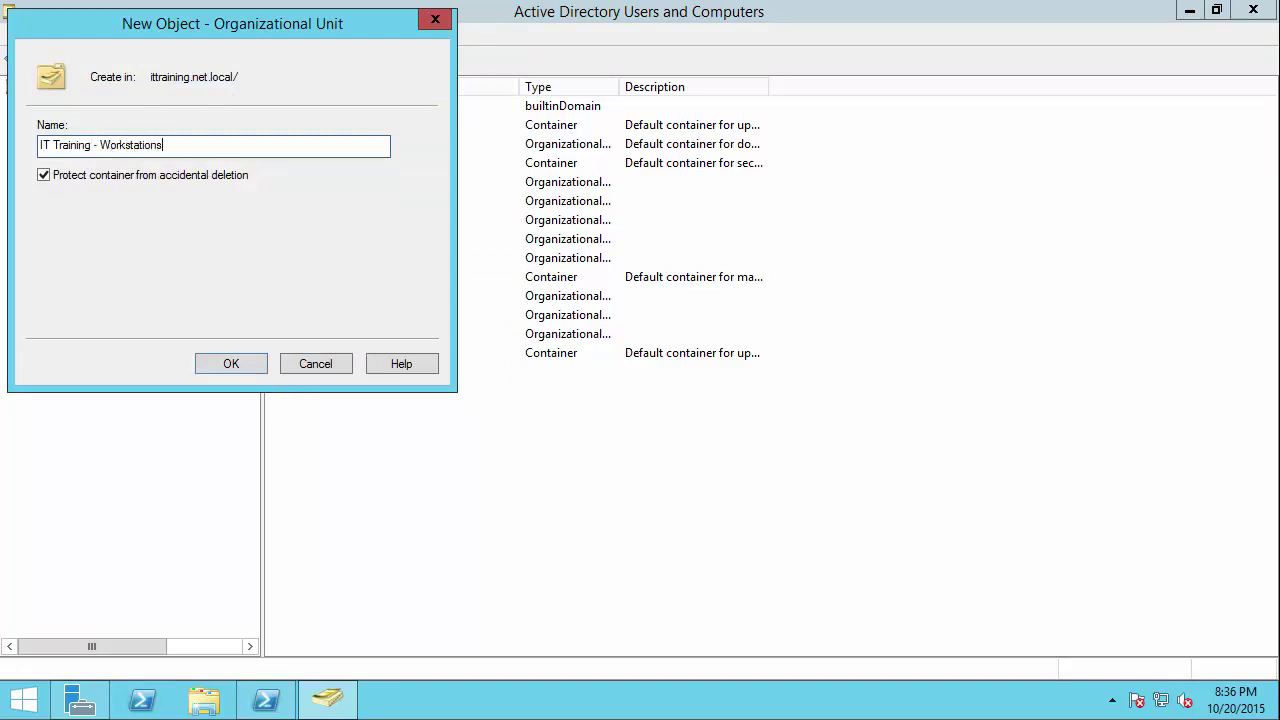
pyautogui.click(230, 364)
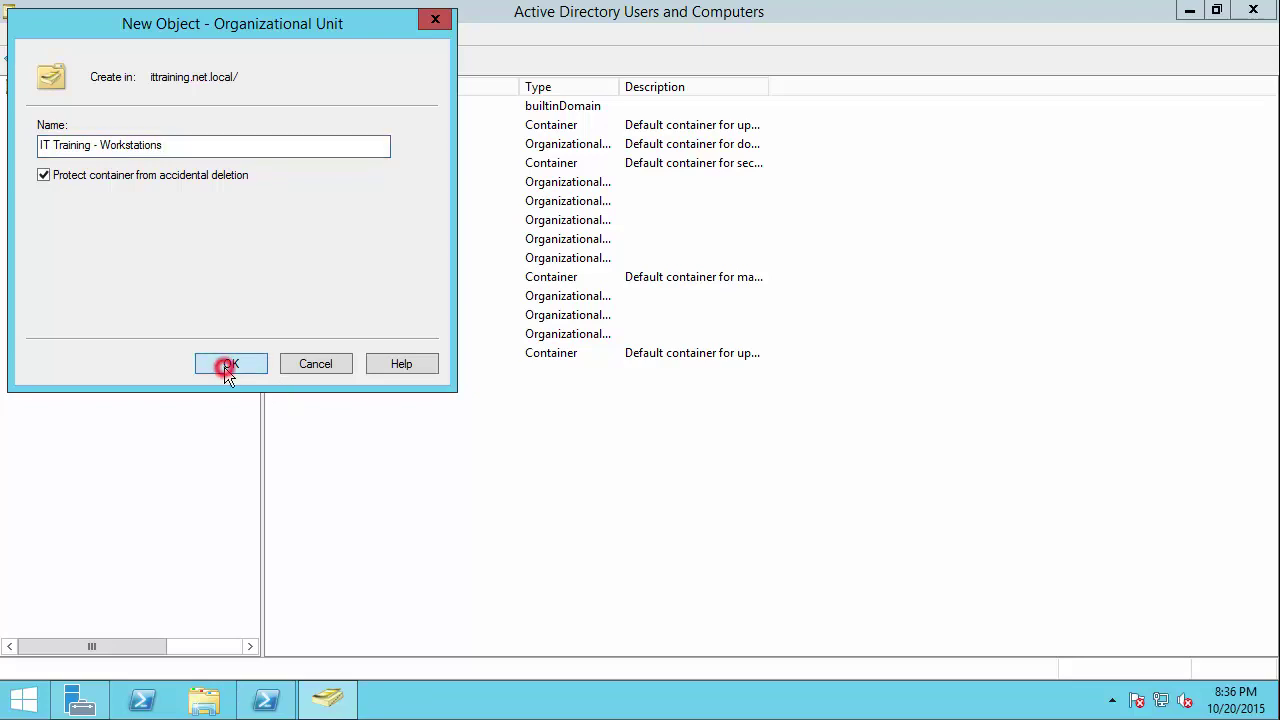
pyautogui.click(90, 391)
# Step: Create a child OU named 'Laptops' under IT Training - Workstations
pyautogui.rightClick(110, 388)
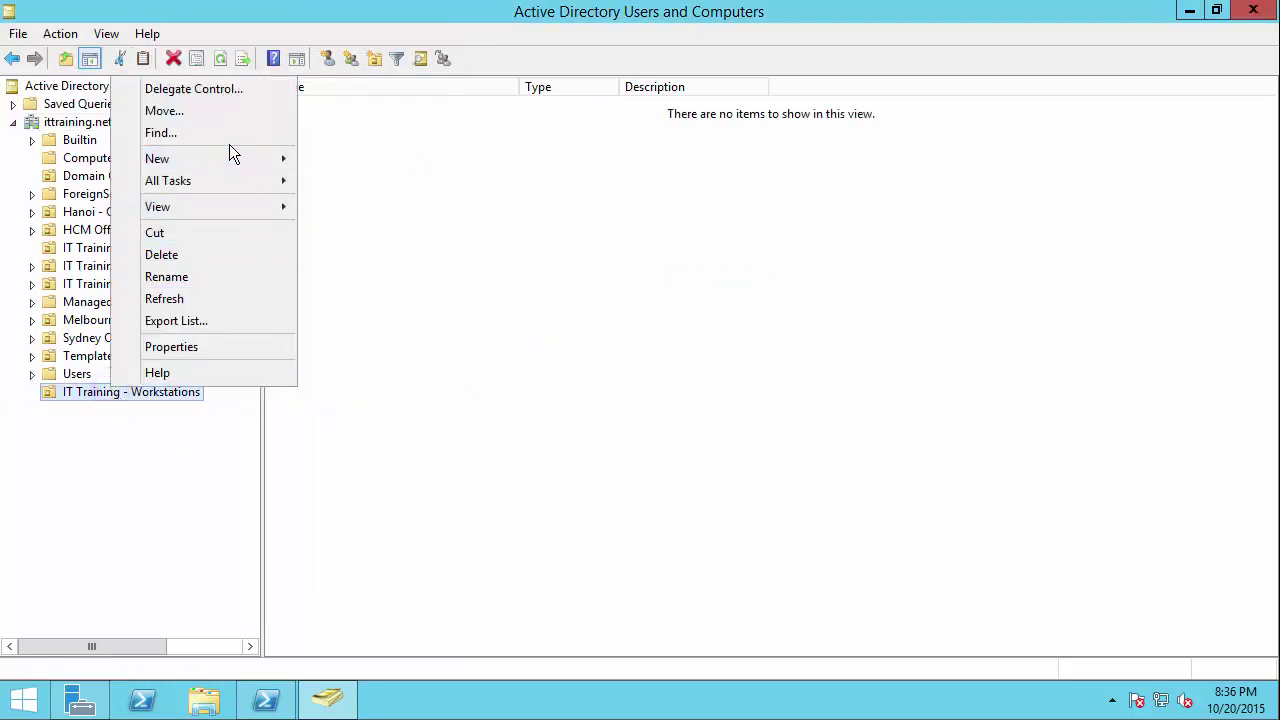
pyautogui.click(229, 158)
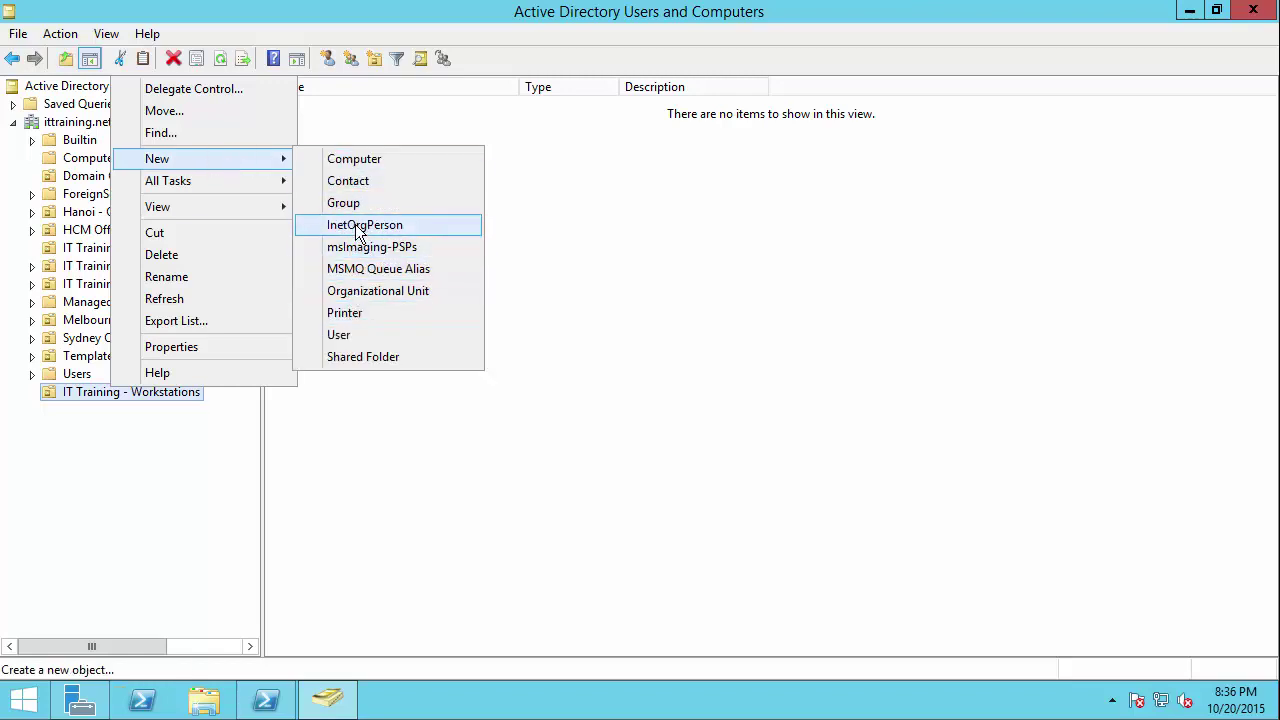
pyautogui.click(366, 290)
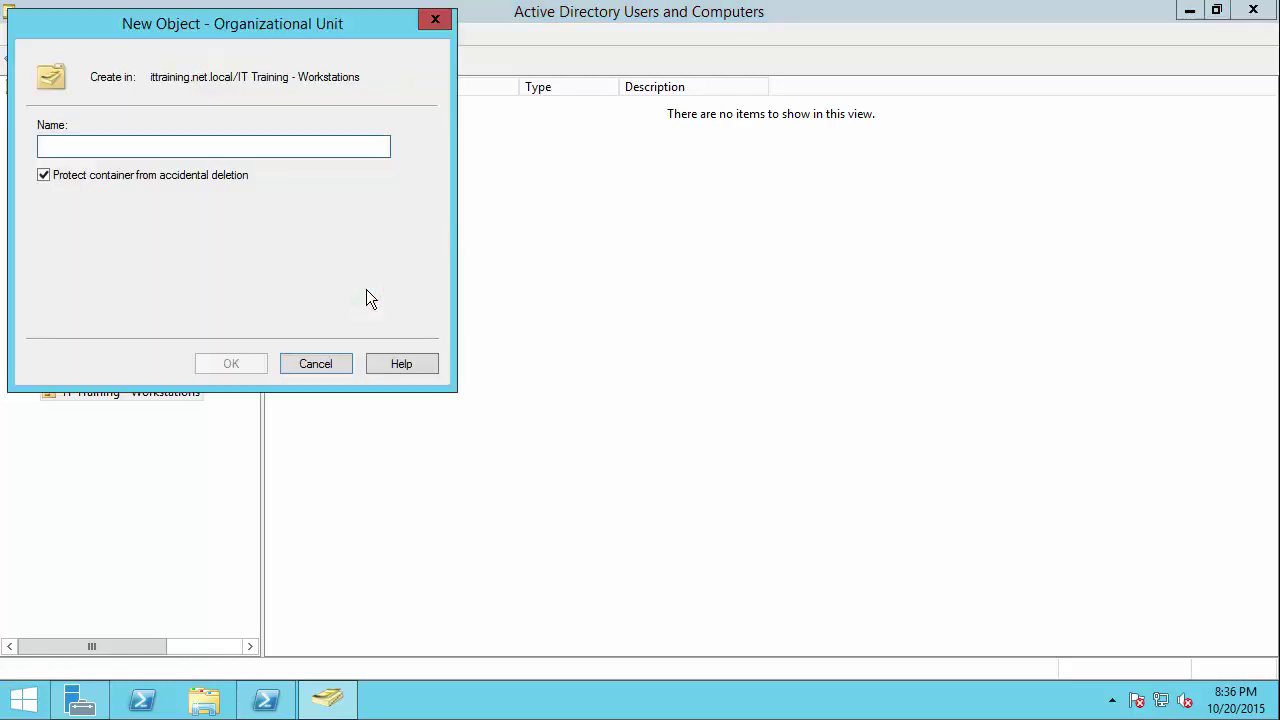
pyautogui.write('laptop')
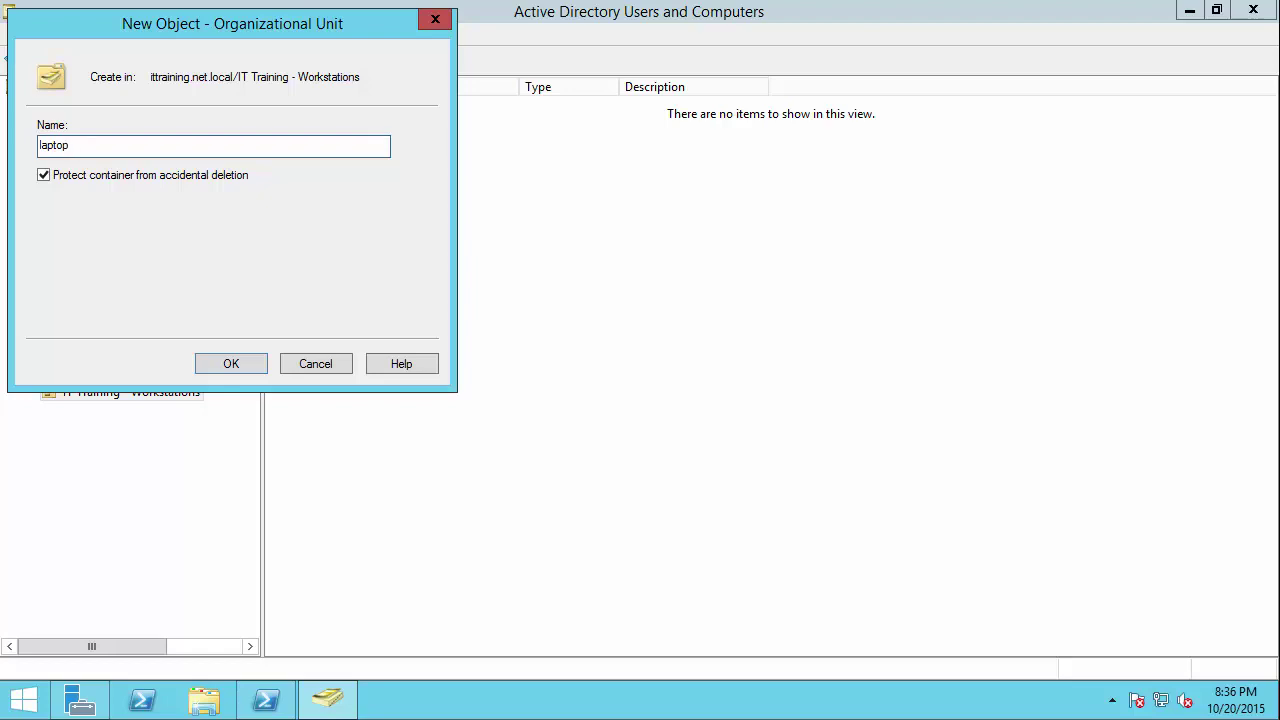
pyautogui.press('BackSpace')
pyautogui.press('BackSpace')
pyautogui.press('BackSpace')
pyautogui.press('BackSpace')
pyautogui.press('BackSpace')
pyautogui.write('Laptops')
pyautogui.click(236, 360)
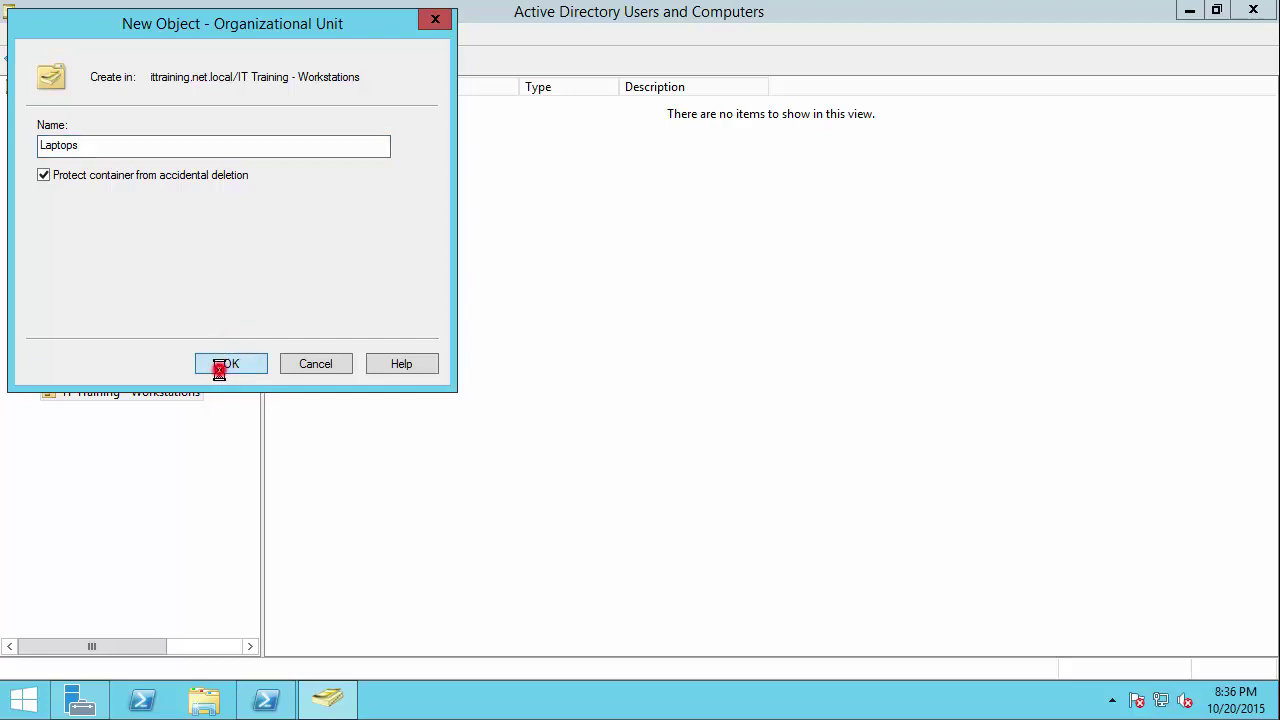
# Step: Create a second child OU for desktops under IT Training - Workstations and select it
pyautogui.click(115, 395)
pyautogui.rightClick(115, 395)
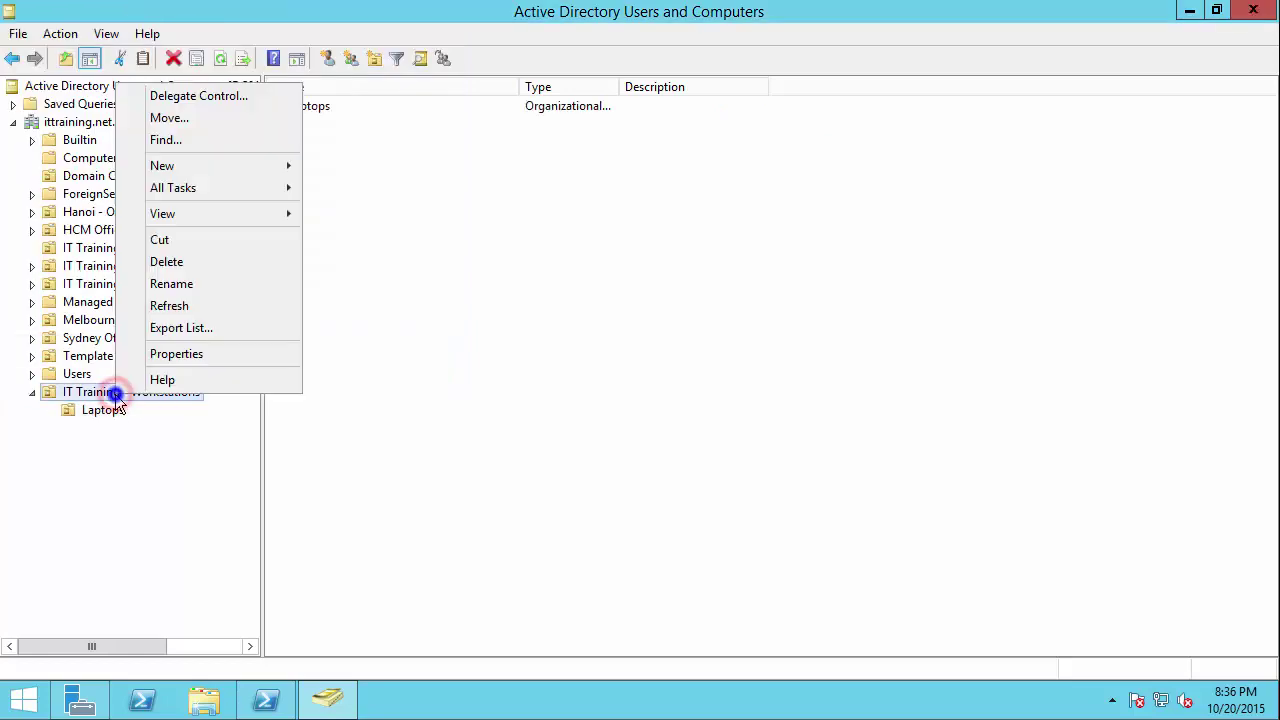
pyautogui.moveTo(172, 176)
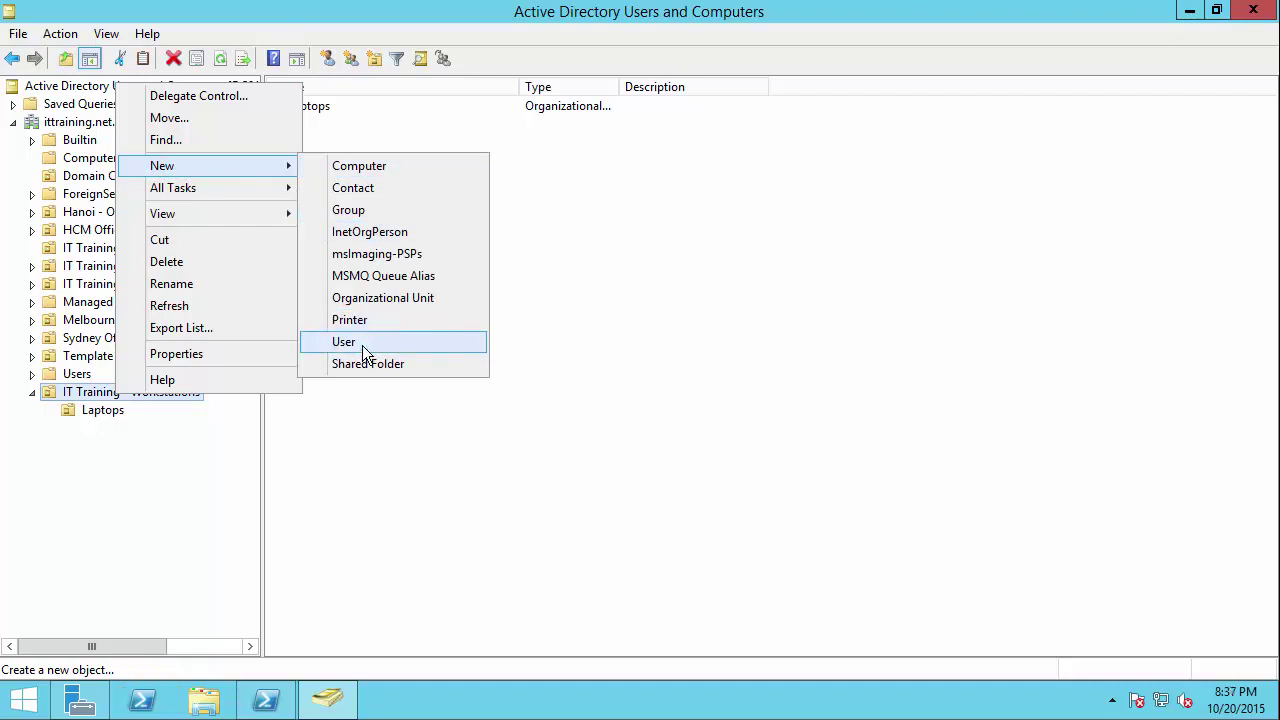
pyautogui.click(361, 297)
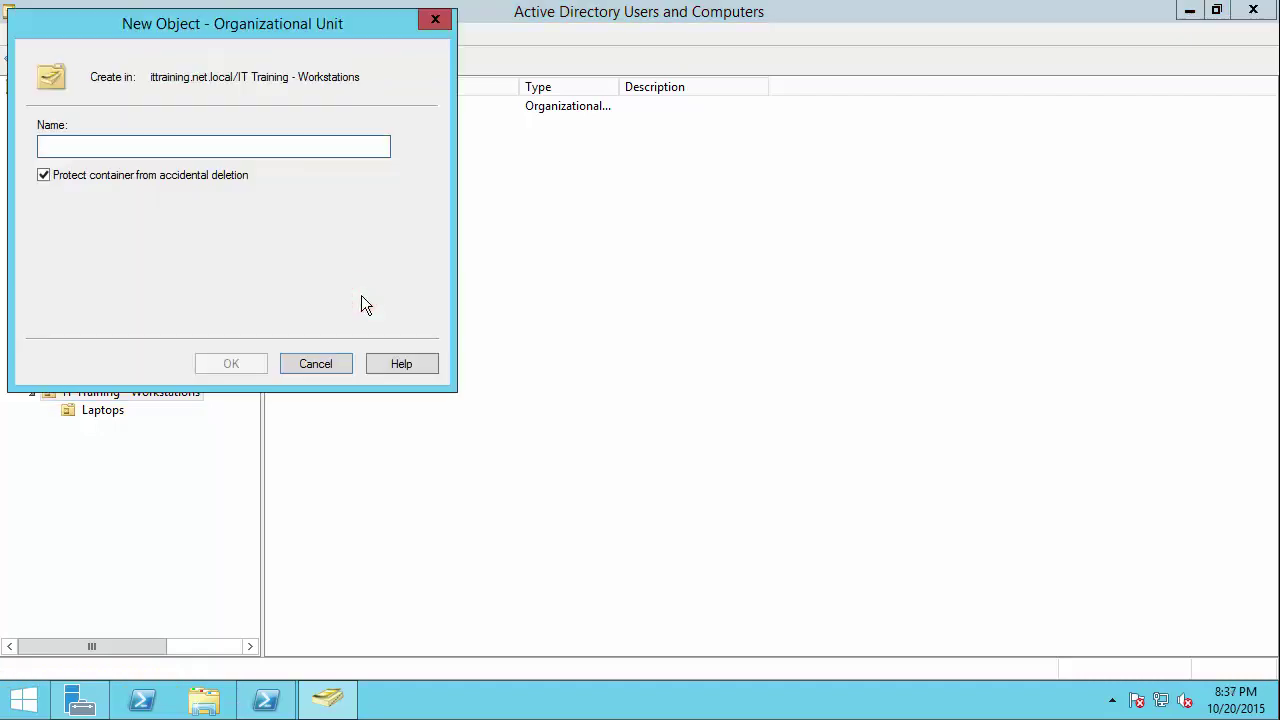
pyautogui.write('Desktops')
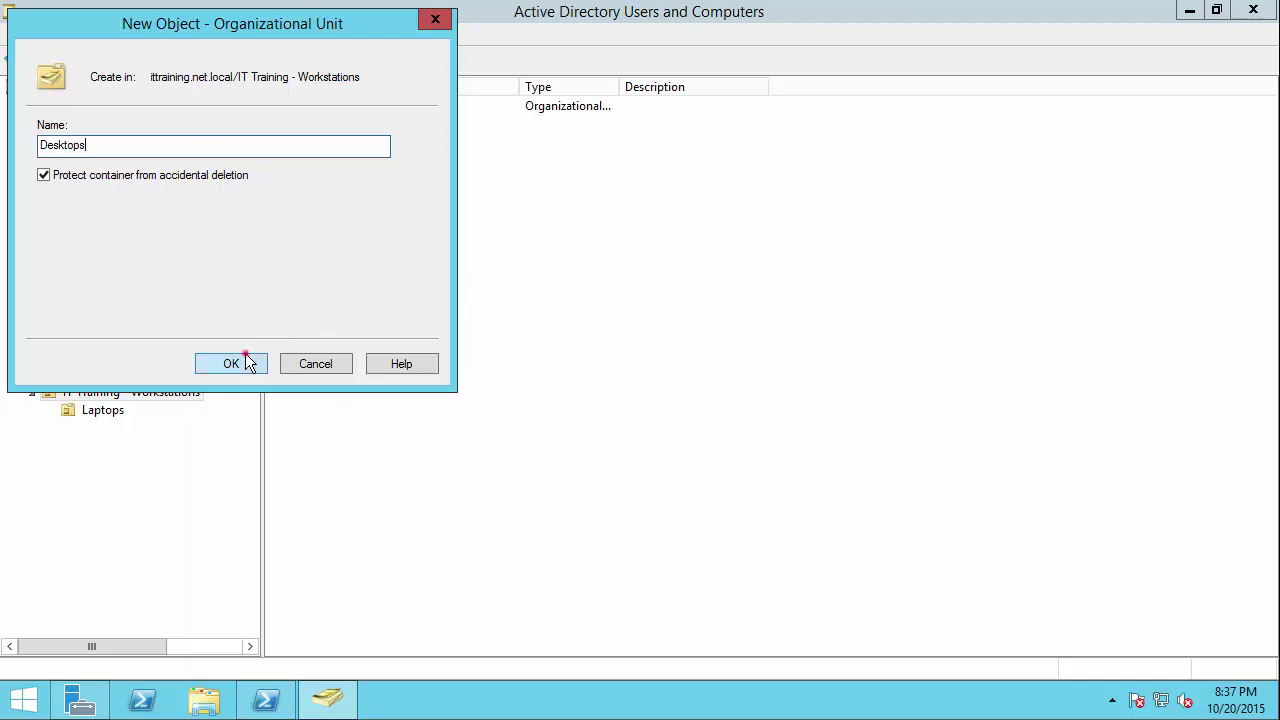
pyautogui.click(245, 360)
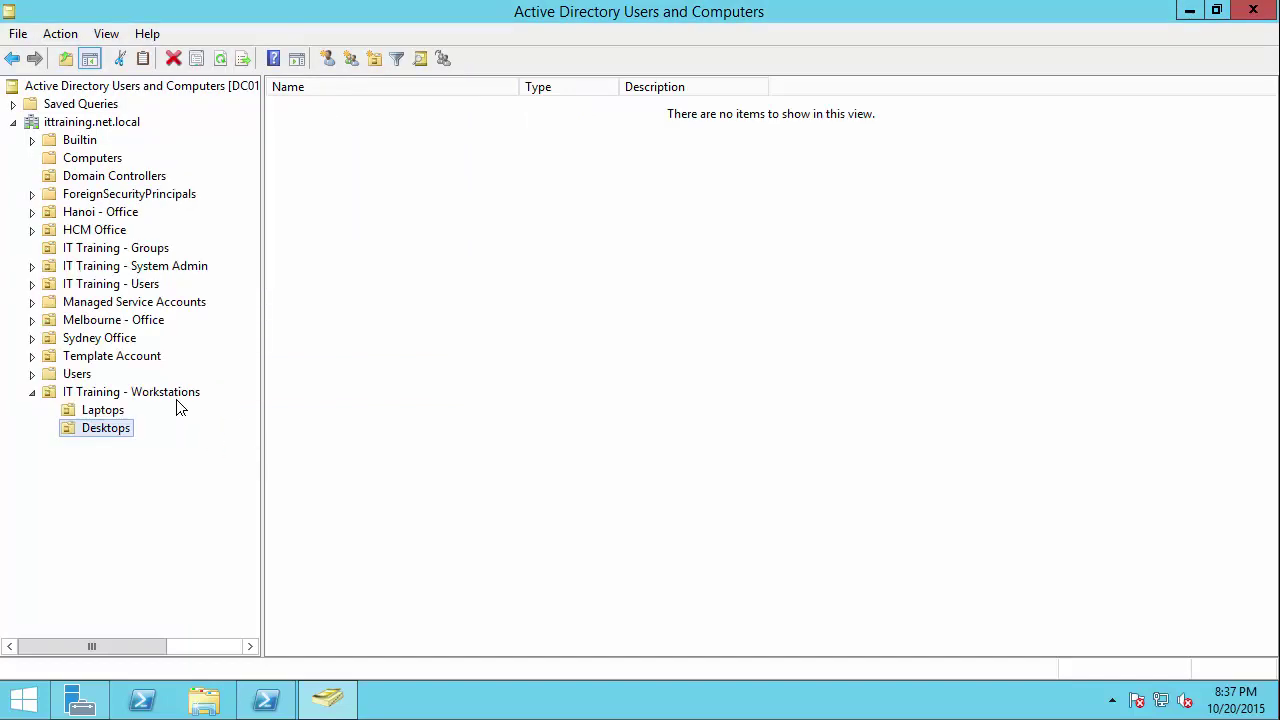
pyautogui.click(103, 414)
pyautogui.click(112, 430)
# Step: Start a new computer object in the Desktops OU and type 'WIN8-0' as its name
pyautogui.rightClick(128, 440)
pyautogui.click(216, 206)
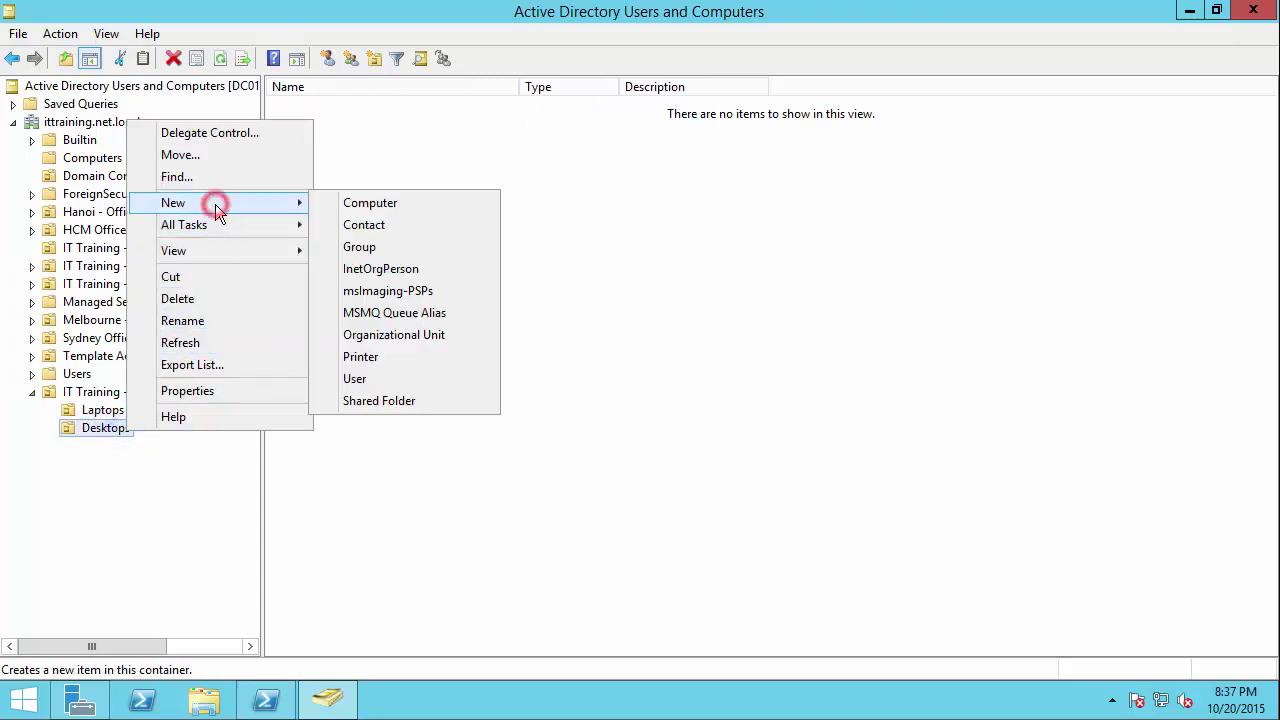
pyautogui.click(226, 203)
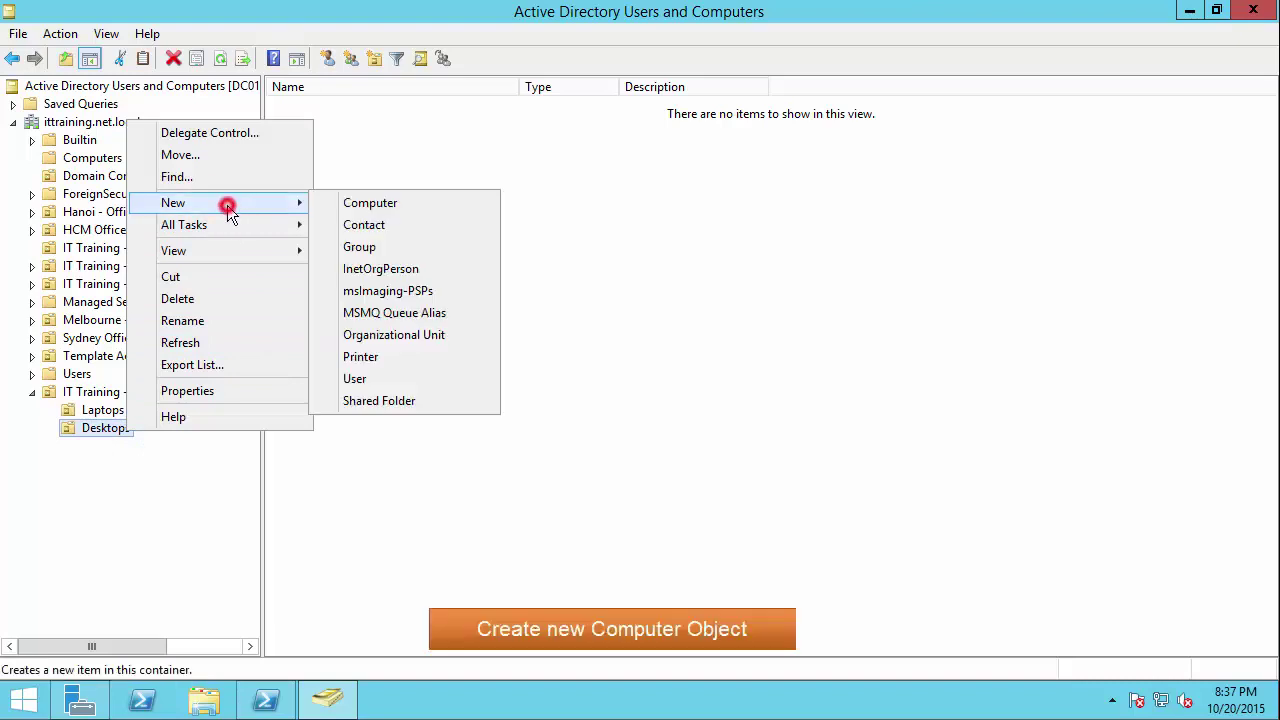
pyautogui.click(393, 203)
pyautogui.moveTo(213, 28); pyautogui.dragTo(448, 245)
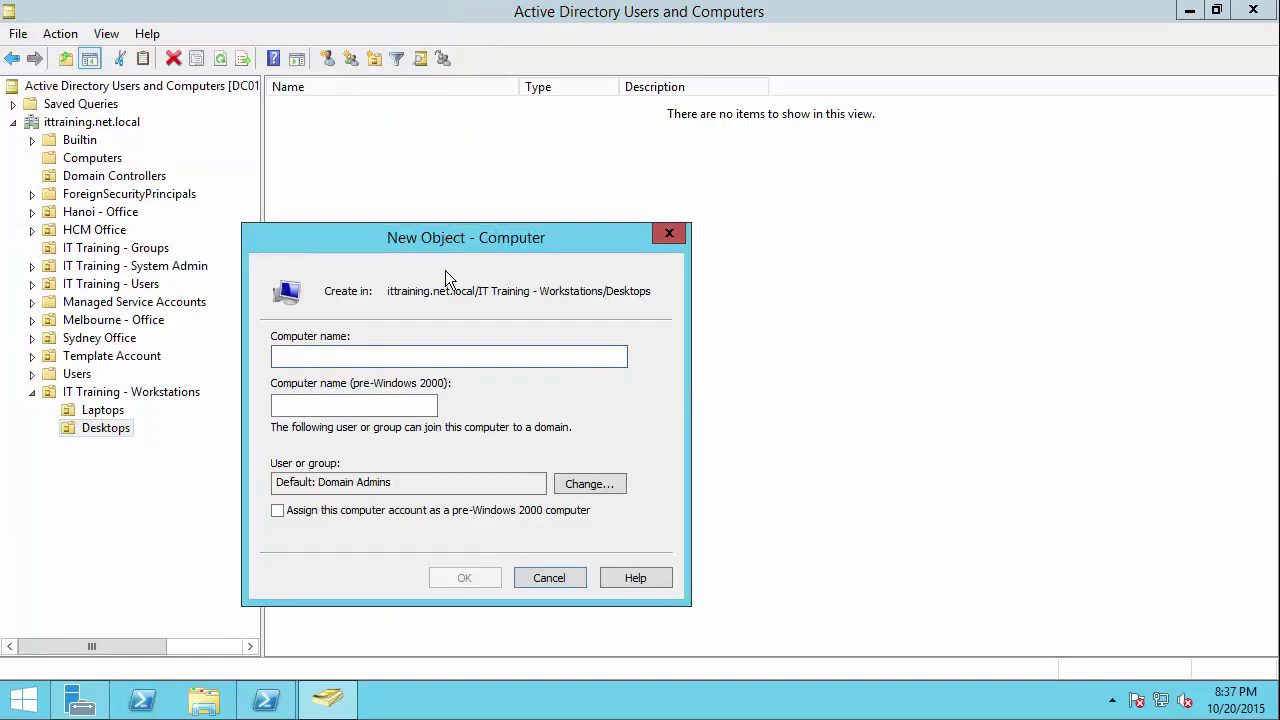
pyautogui.click(388, 358)
pyautogui.write('WIN8')
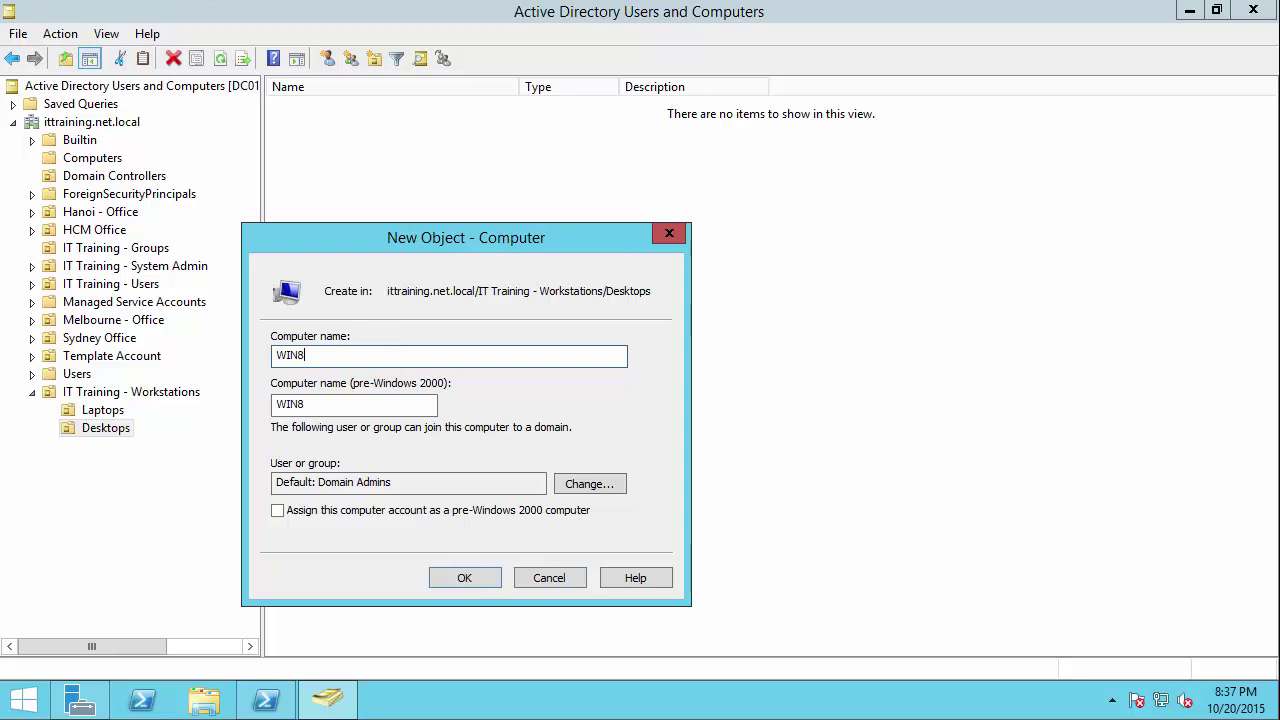
pyautogui.write('-01')
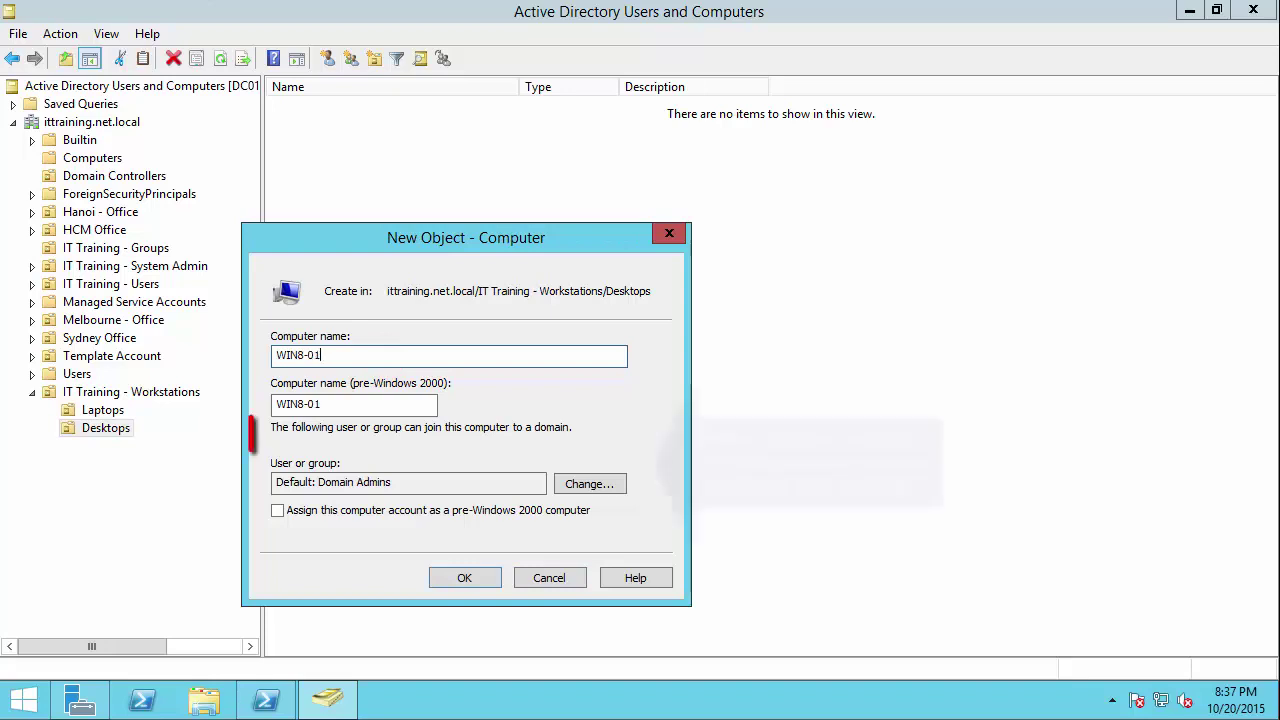
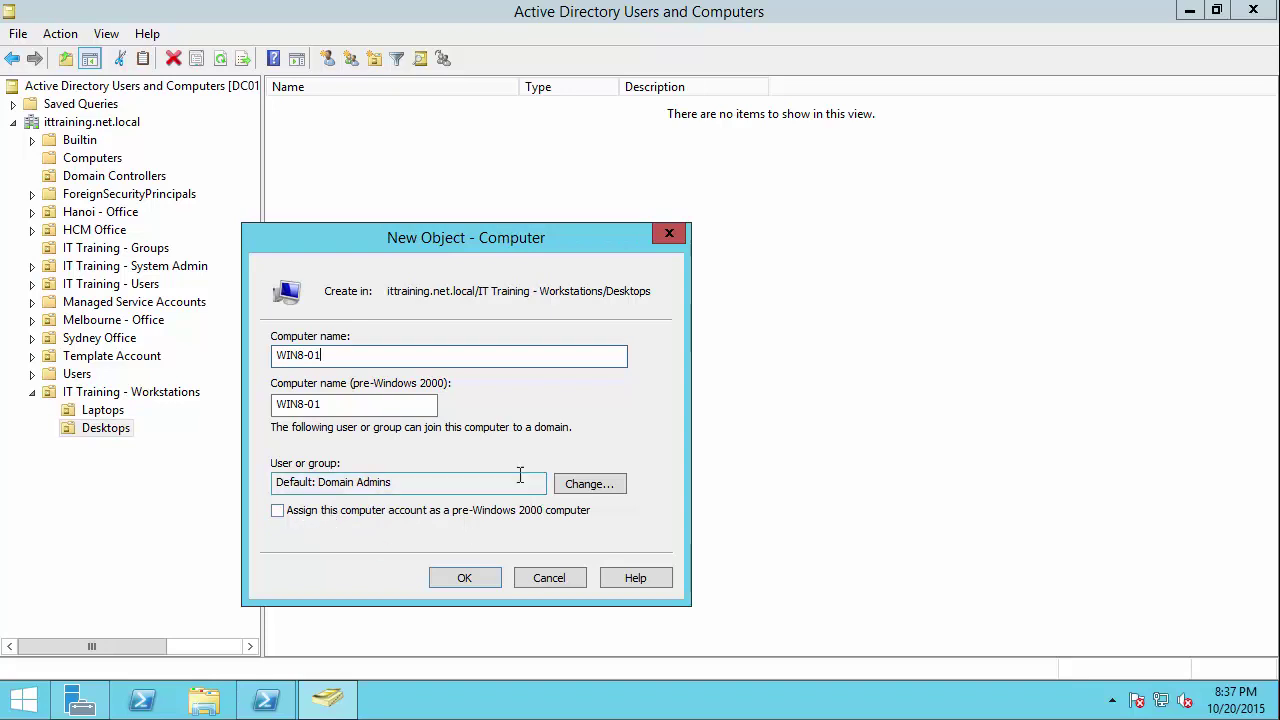
# Step: Confirm creation of the WIN8-01 computer account in the Desktops OU
pyautogui.click(305, 428)
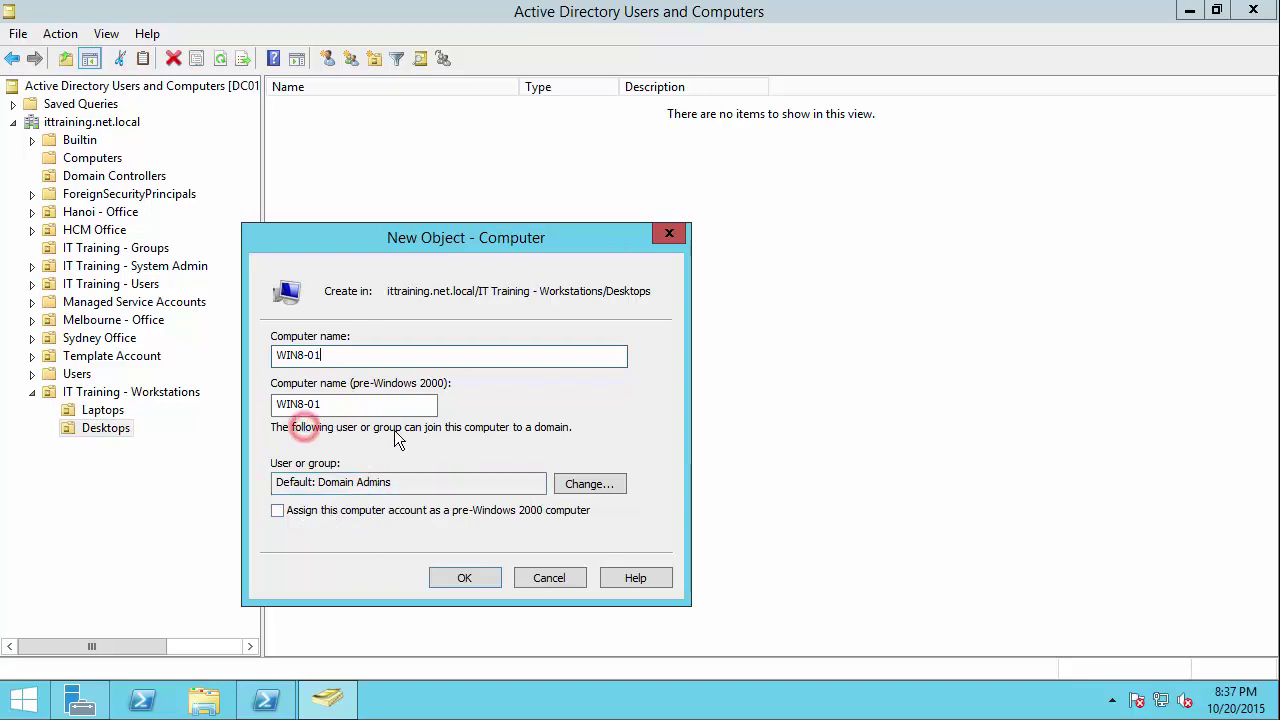
pyautogui.click(278, 464)
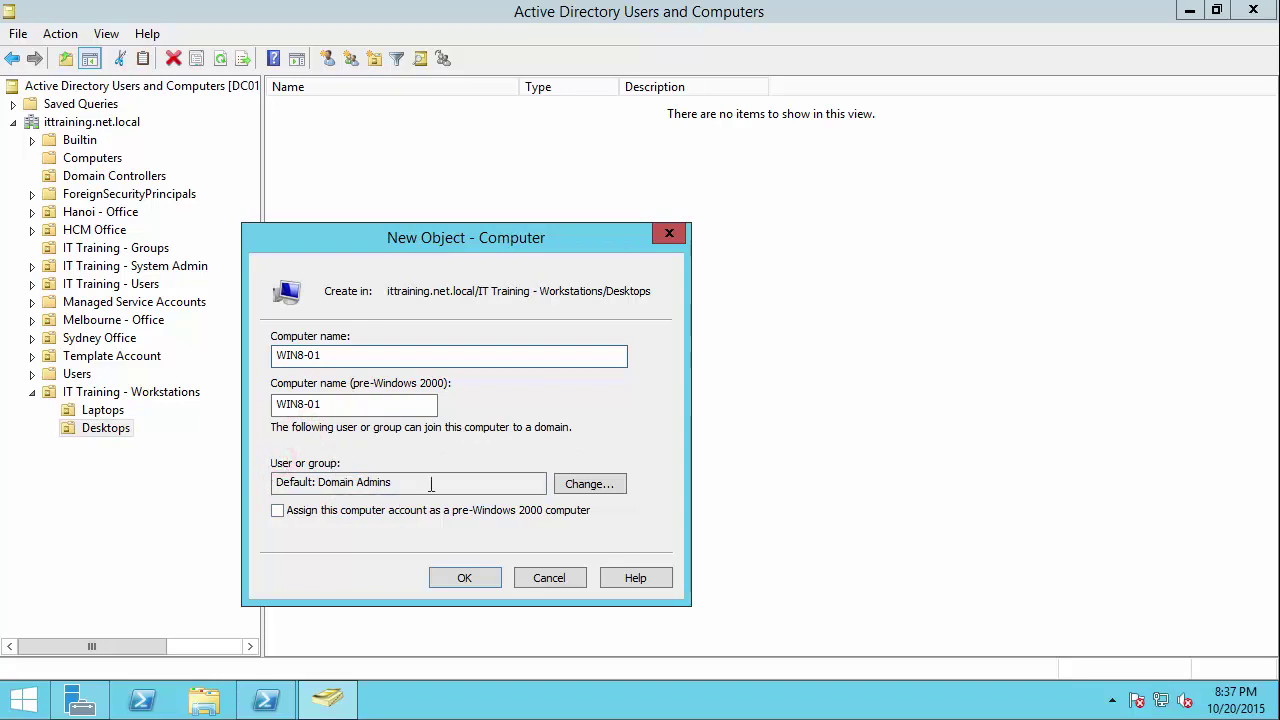
pyautogui.moveTo(318, 482); pyautogui.dragTo(388, 482)
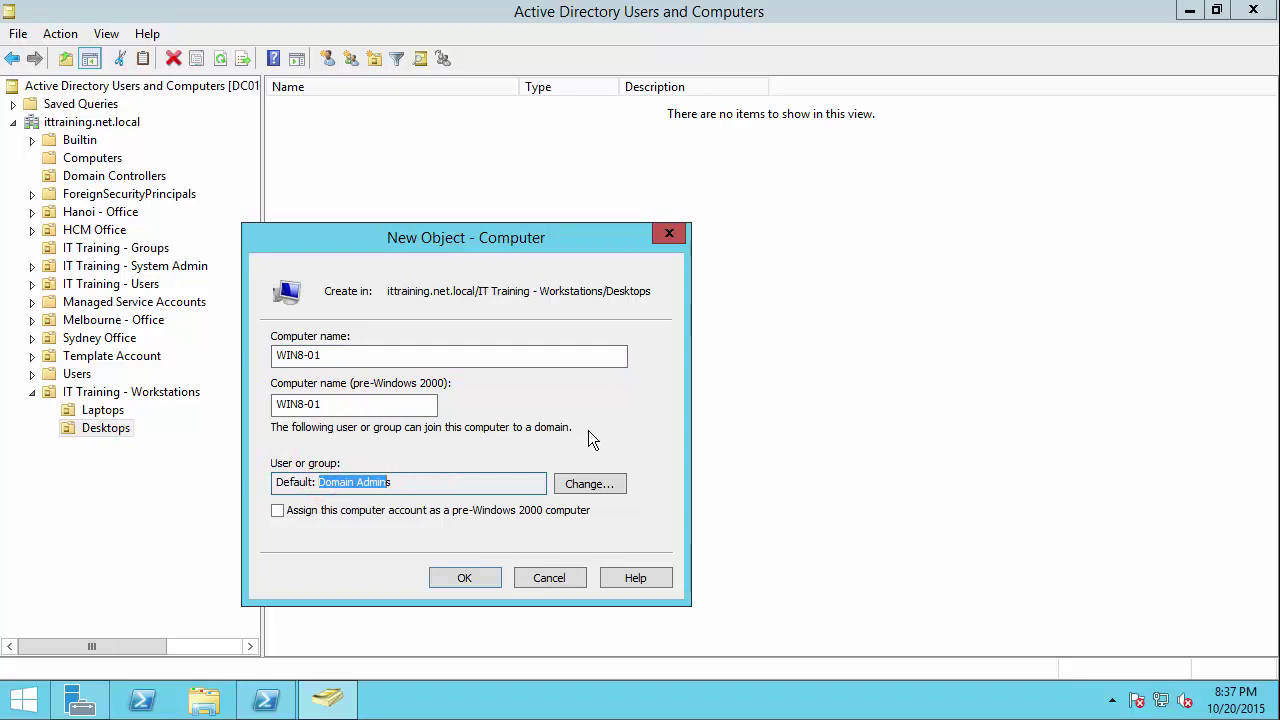
pyautogui.click(469, 575)
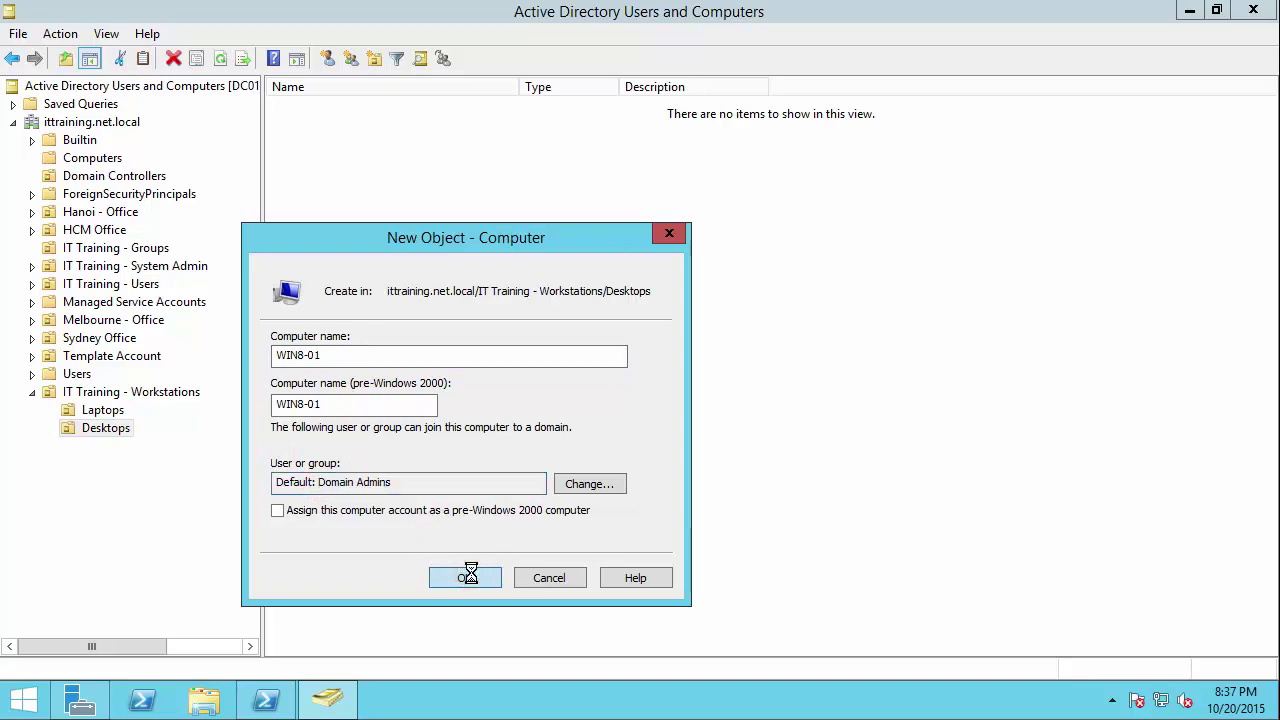
pyautogui.click(461, 349)
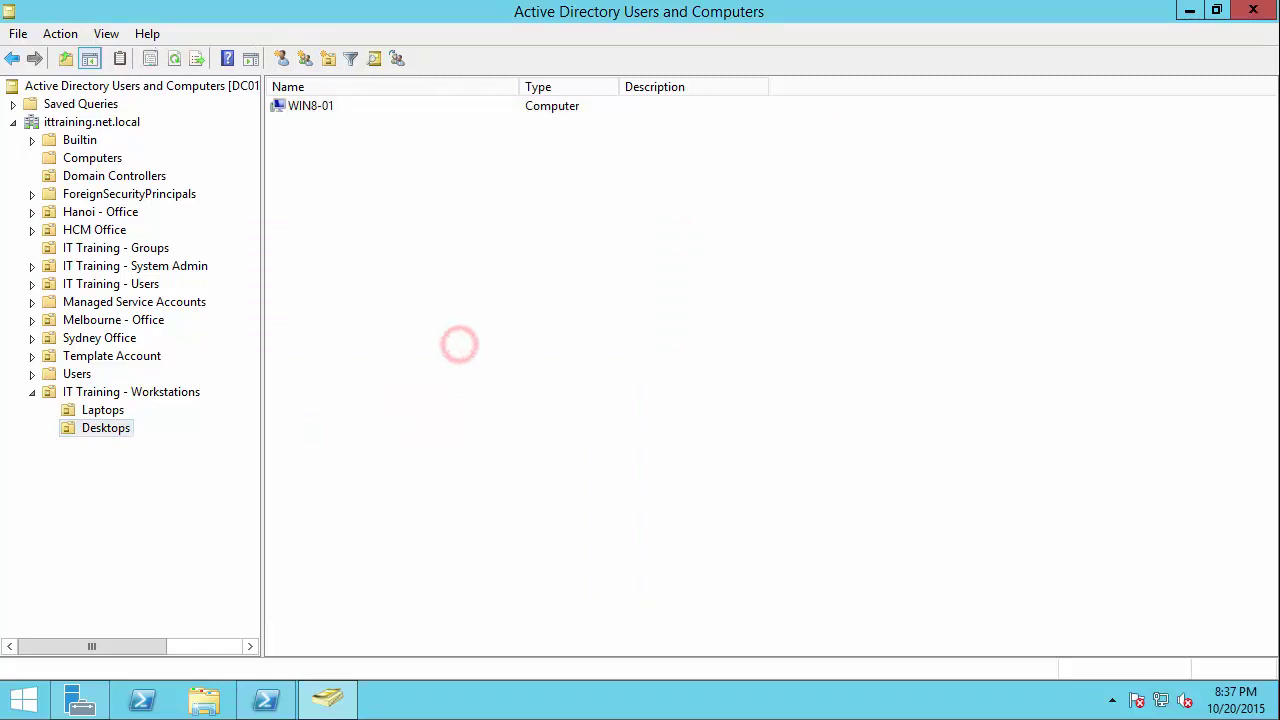
# Step: Review WIN8-01's General, Operating System and Member Of properties, then close them
pyautogui.click(317, 111)
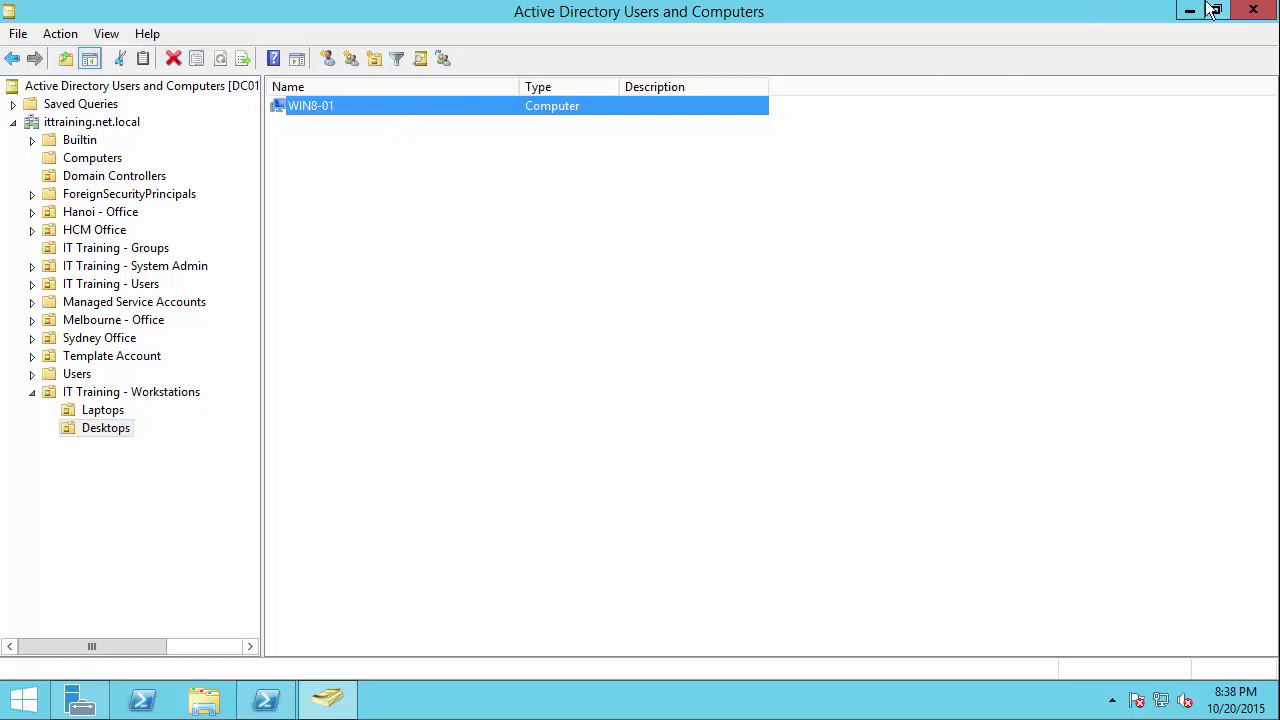
pyautogui.click(885, 194)
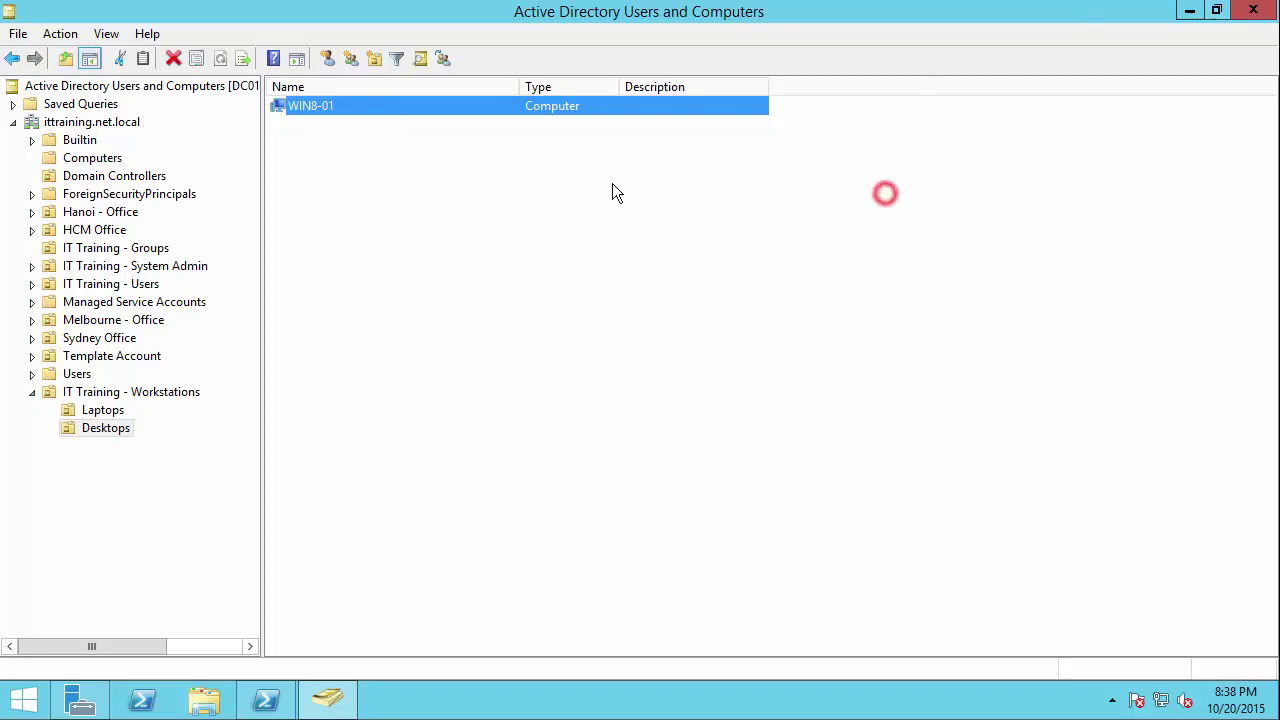
pyautogui.doubleClick(387, 108)
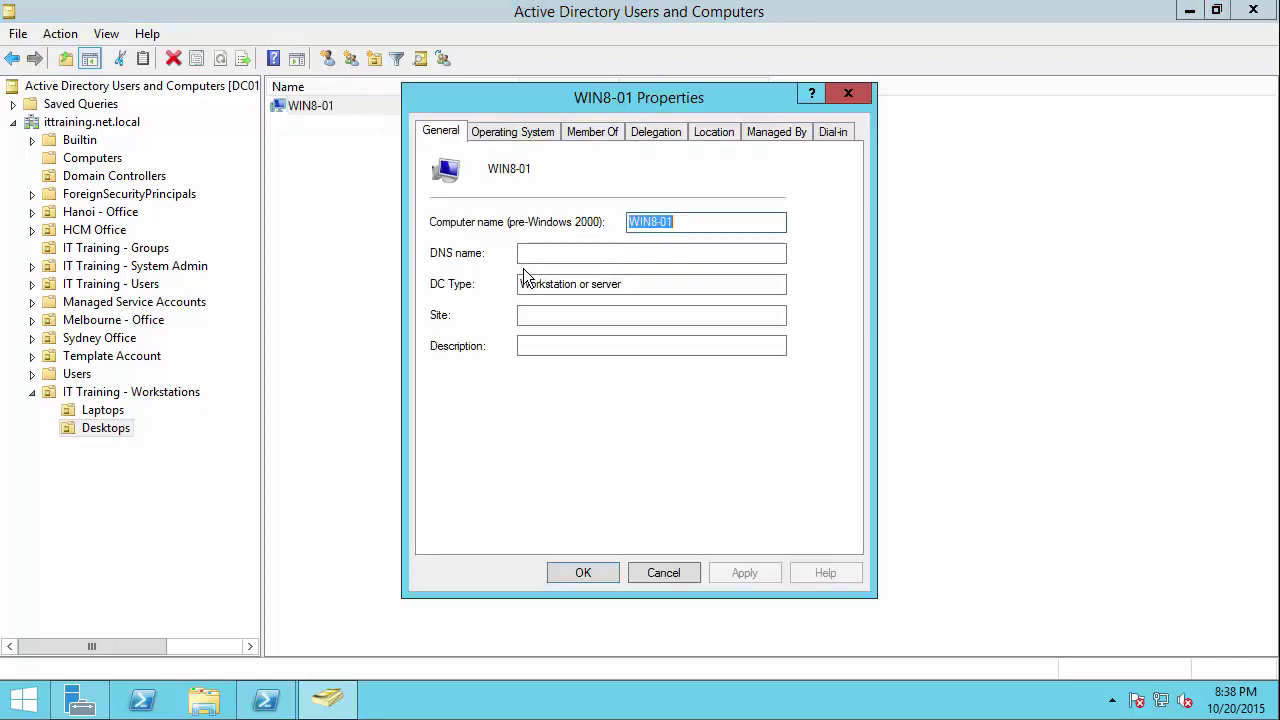
pyautogui.click(537, 134)
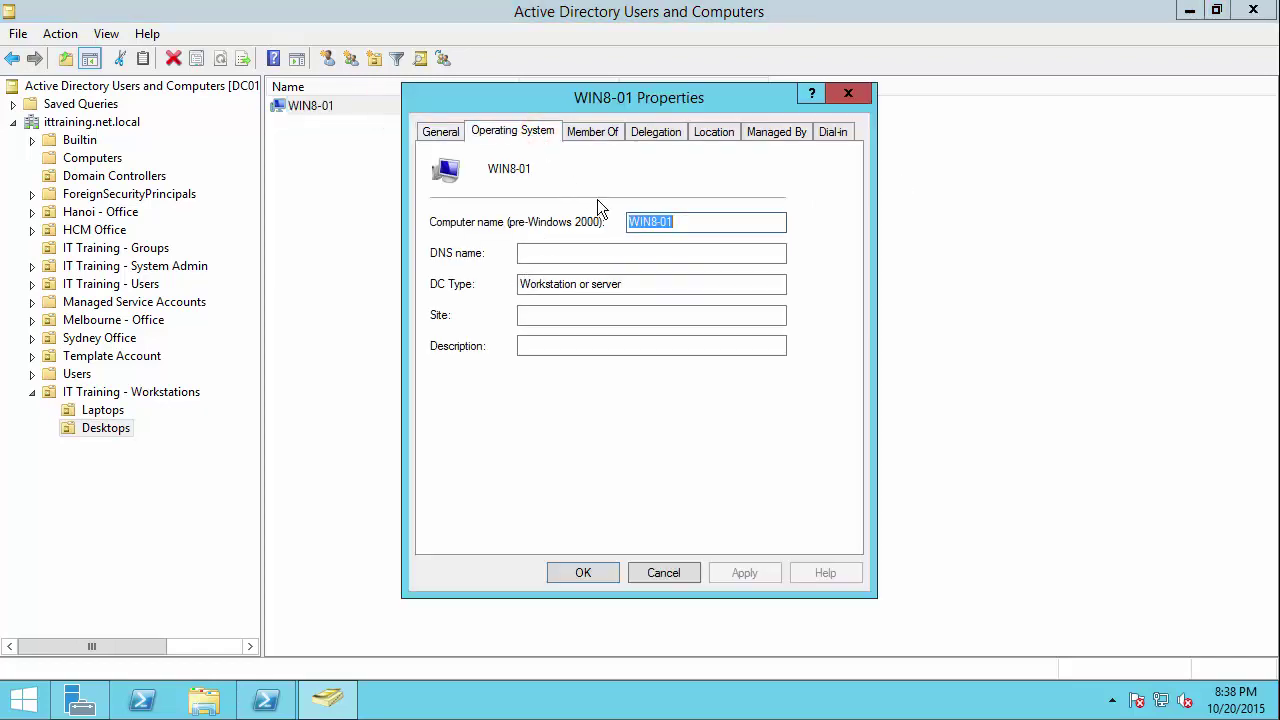
pyautogui.click(590, 131)
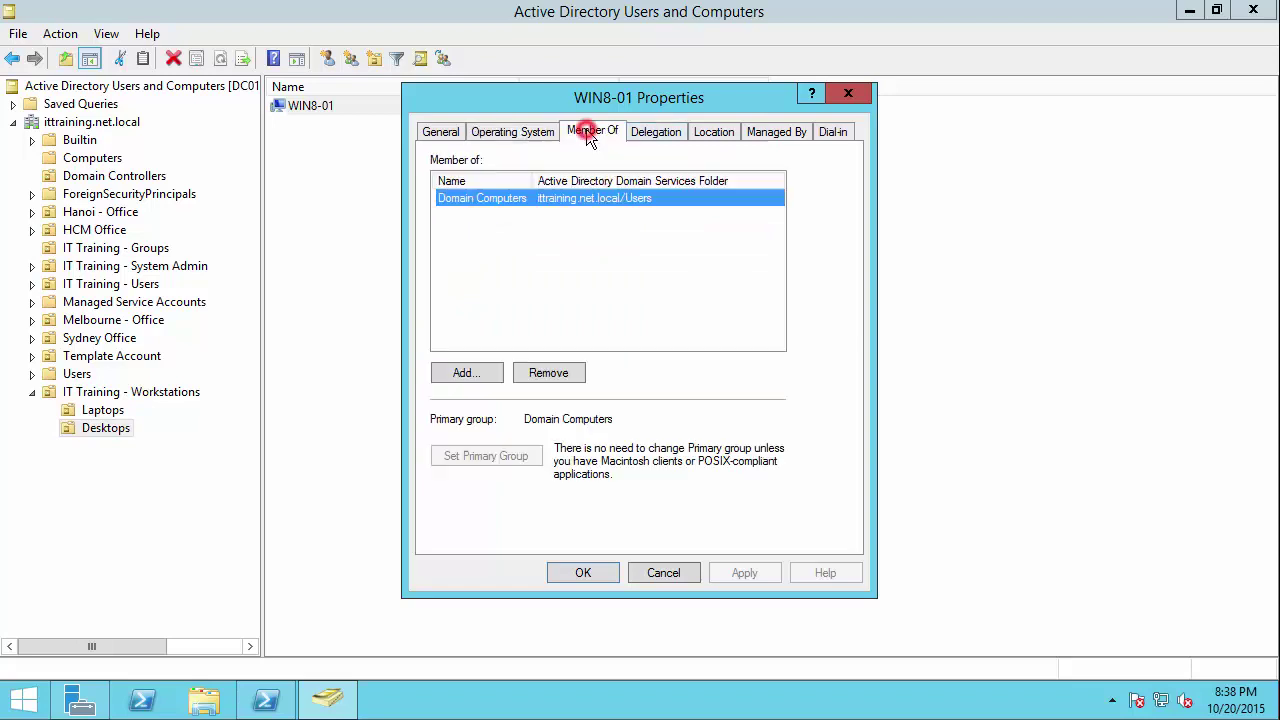
pyautogui.press('Escape')
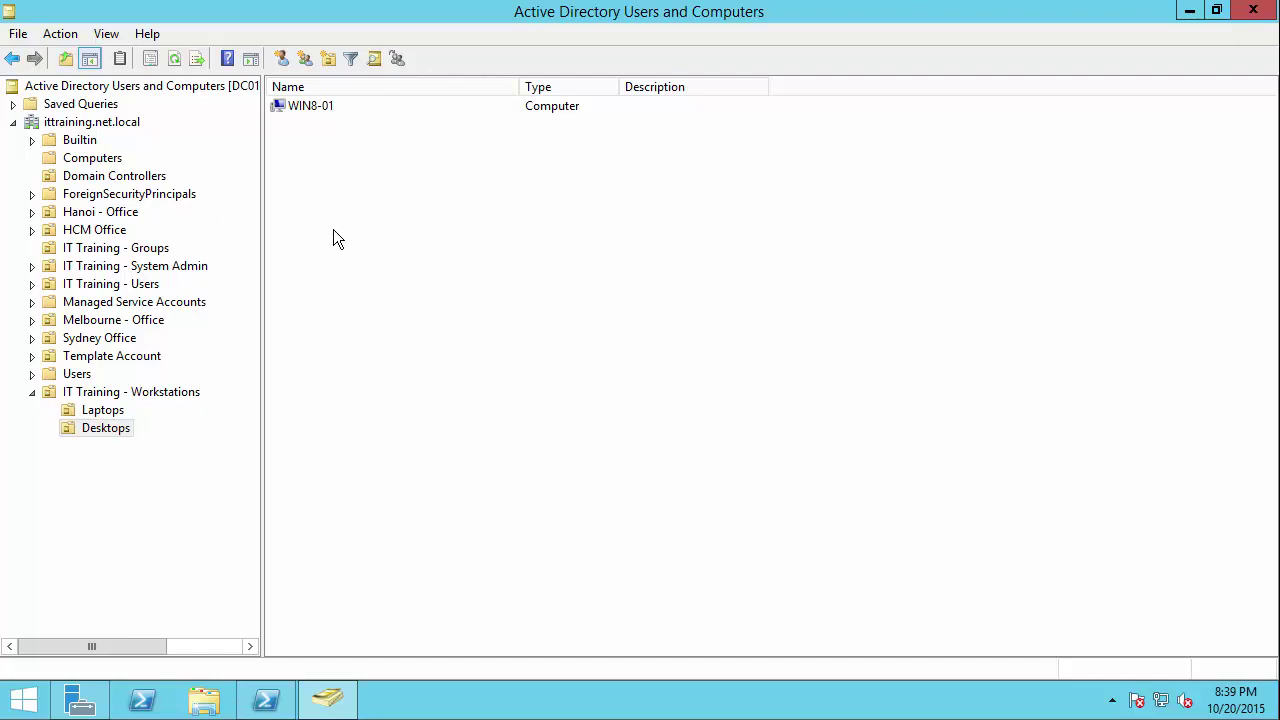
# Step: Start a new computer account named WIN8-02 in the Desktops OU
pyautogui.rightClick(286, 178)
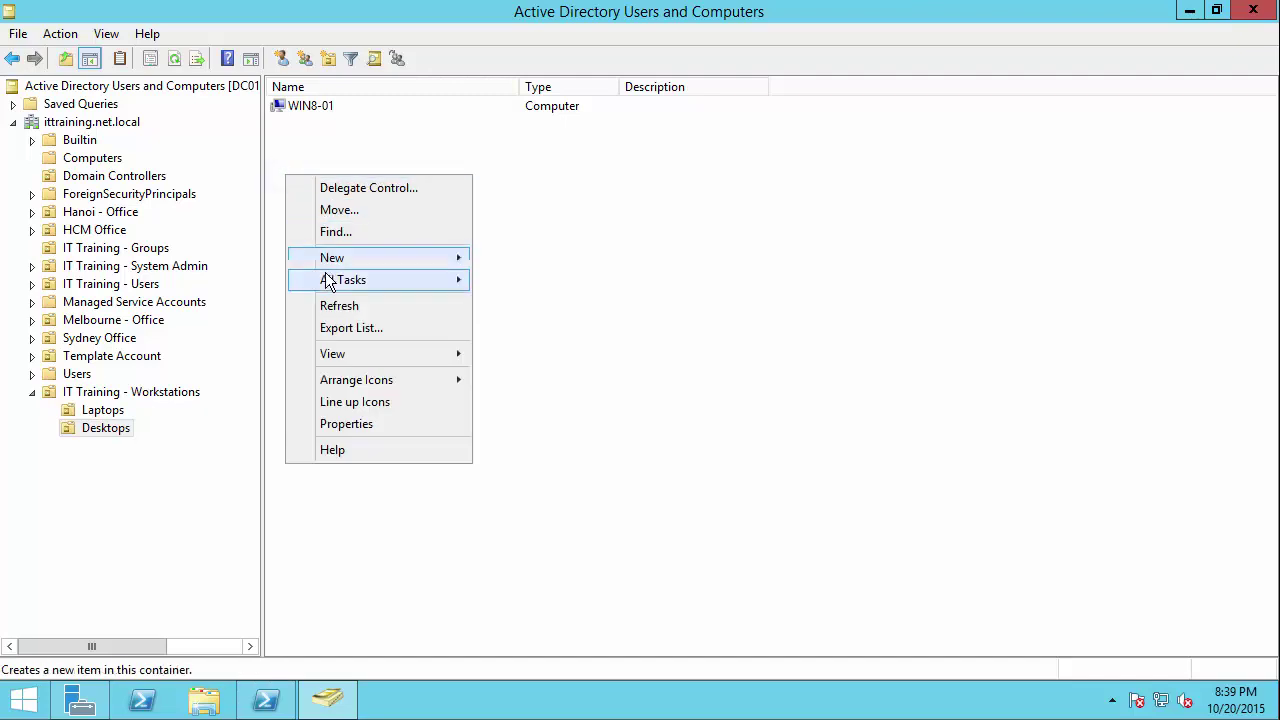
pyautogui.click(338, 257)
pyautogui.click(510, 258)
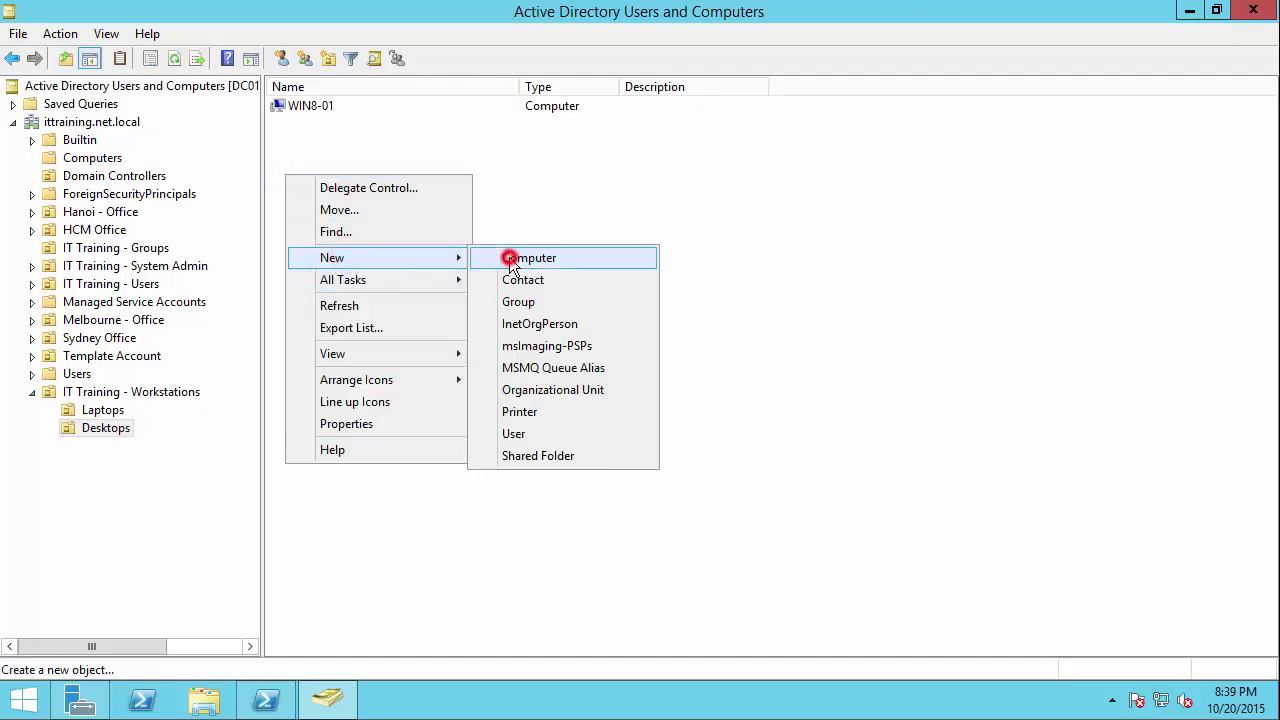
pyautogui.write('WIN8-02')
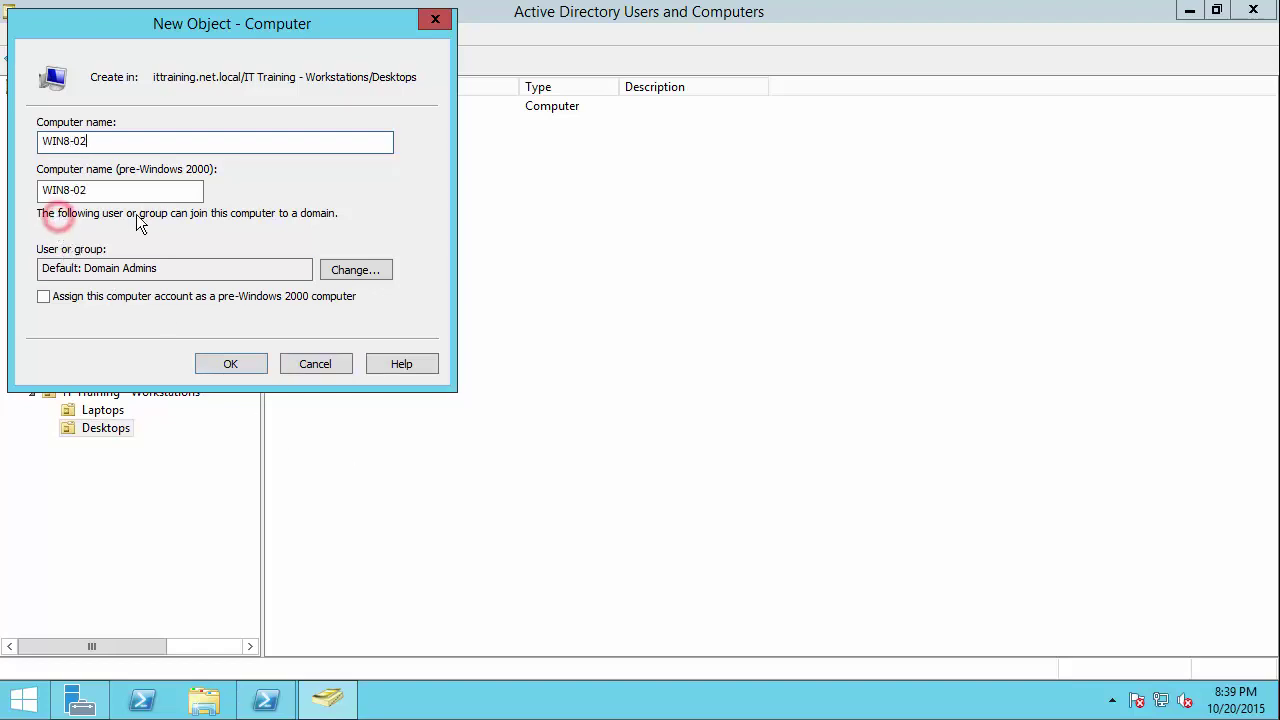
pyautogui.moveTo(162, 268); pyautogui.dragTo(17, 275)
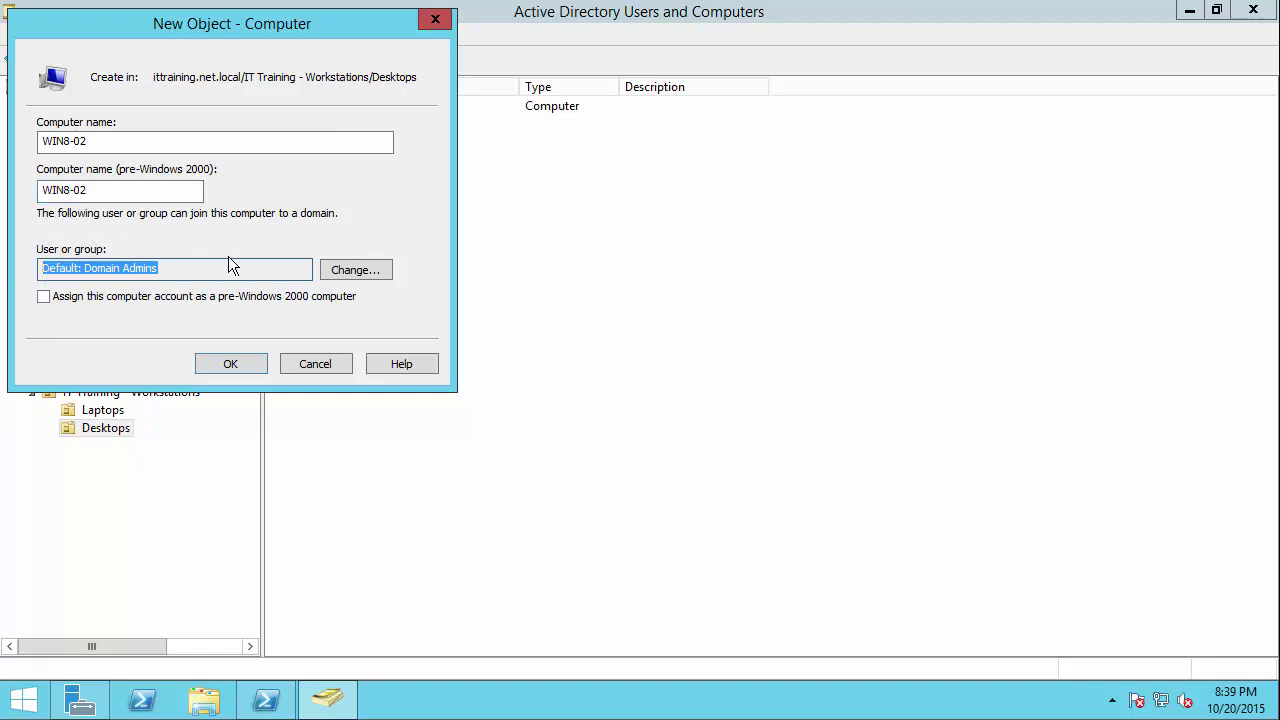
# Step: Allow a chosen IT Training user to join WIN8-02 to the domain, and create the account
pyautogui.click(358, 270)
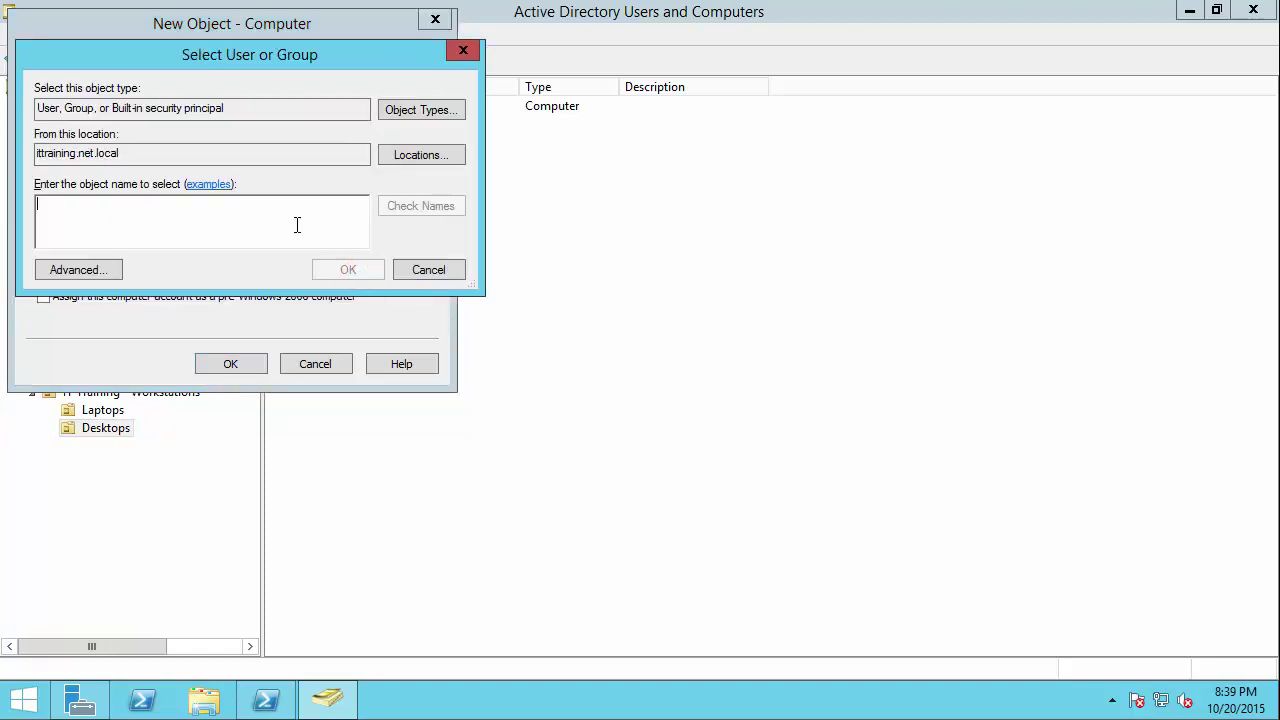
pyautogui.click(79, 269)
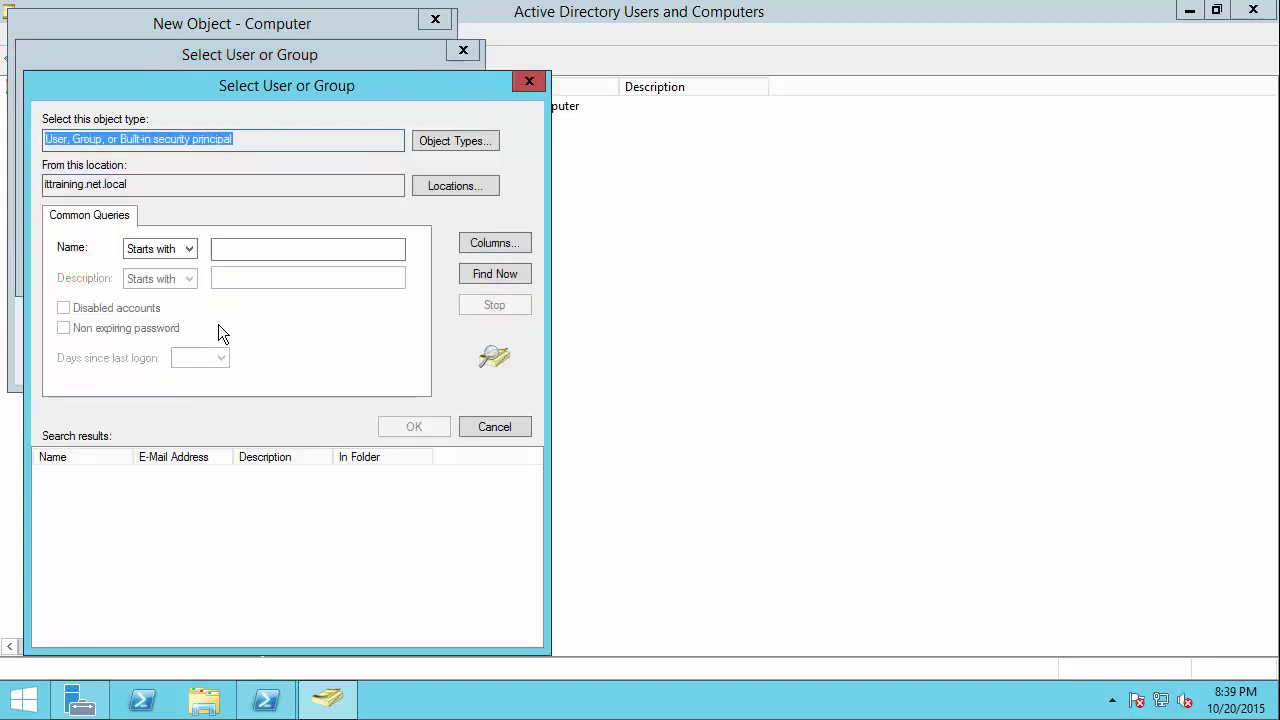
pyautogui.click(478, 425)
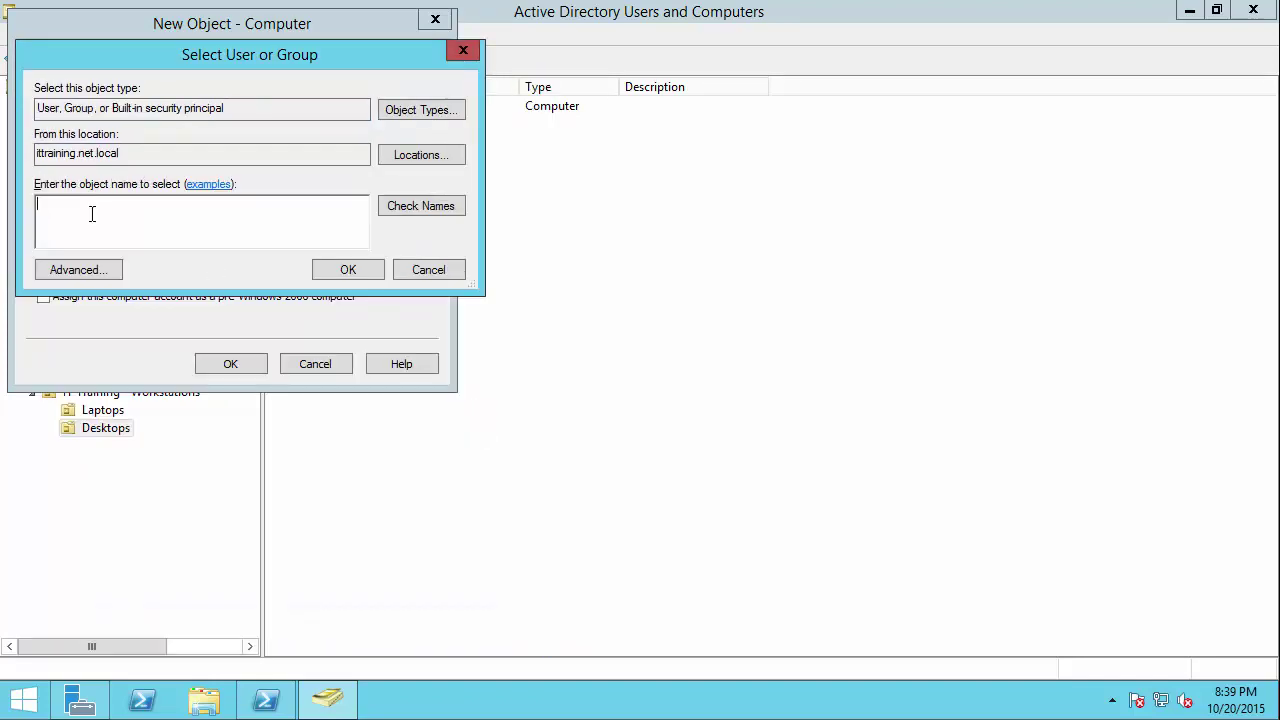
pyautogui.write('jacki')
pyautogui.press('Return')
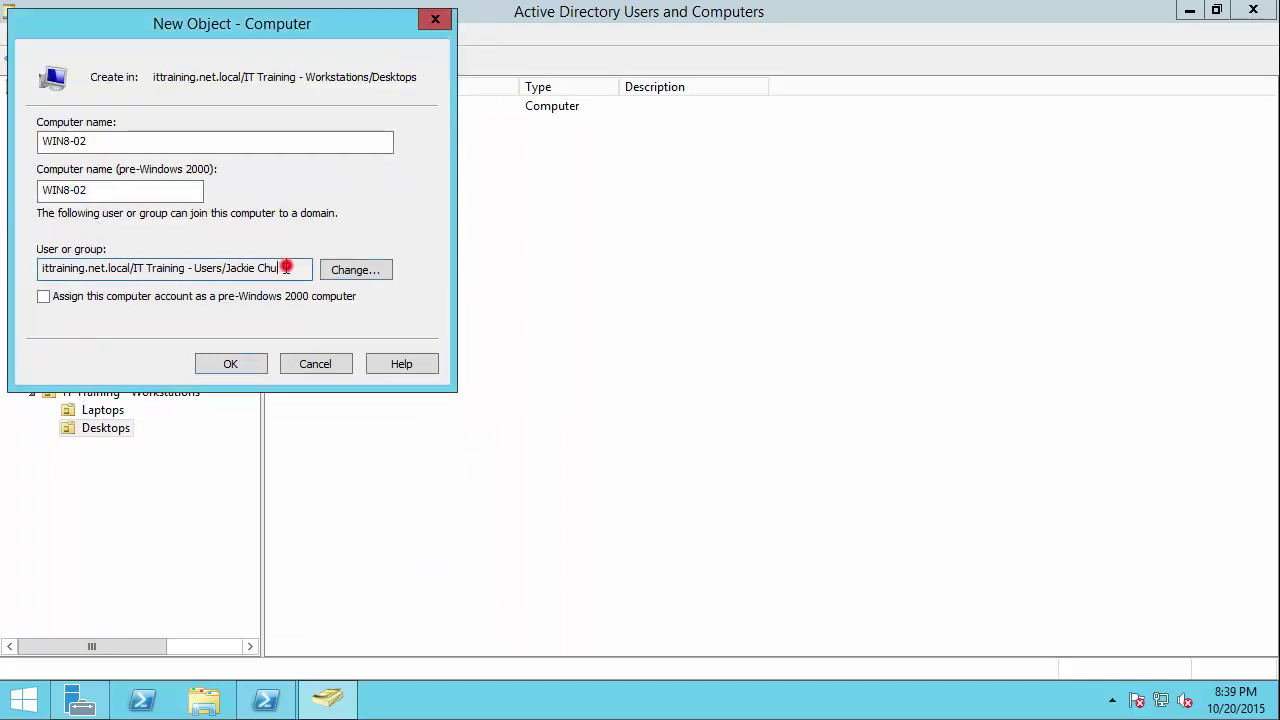
pyautogui.moveTo(289, 268); pyautogui.dragTo(3, 272)
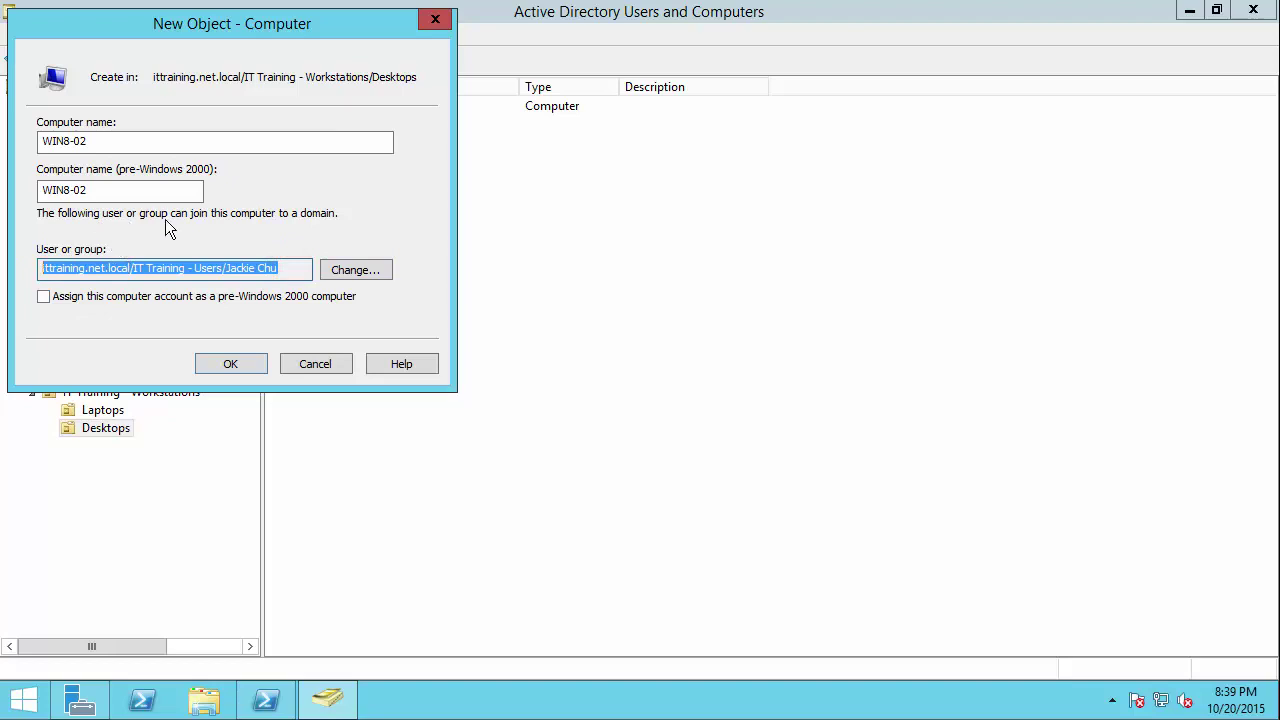
pyautogui.click(305, 211)
pyautogui.click(228, 362)
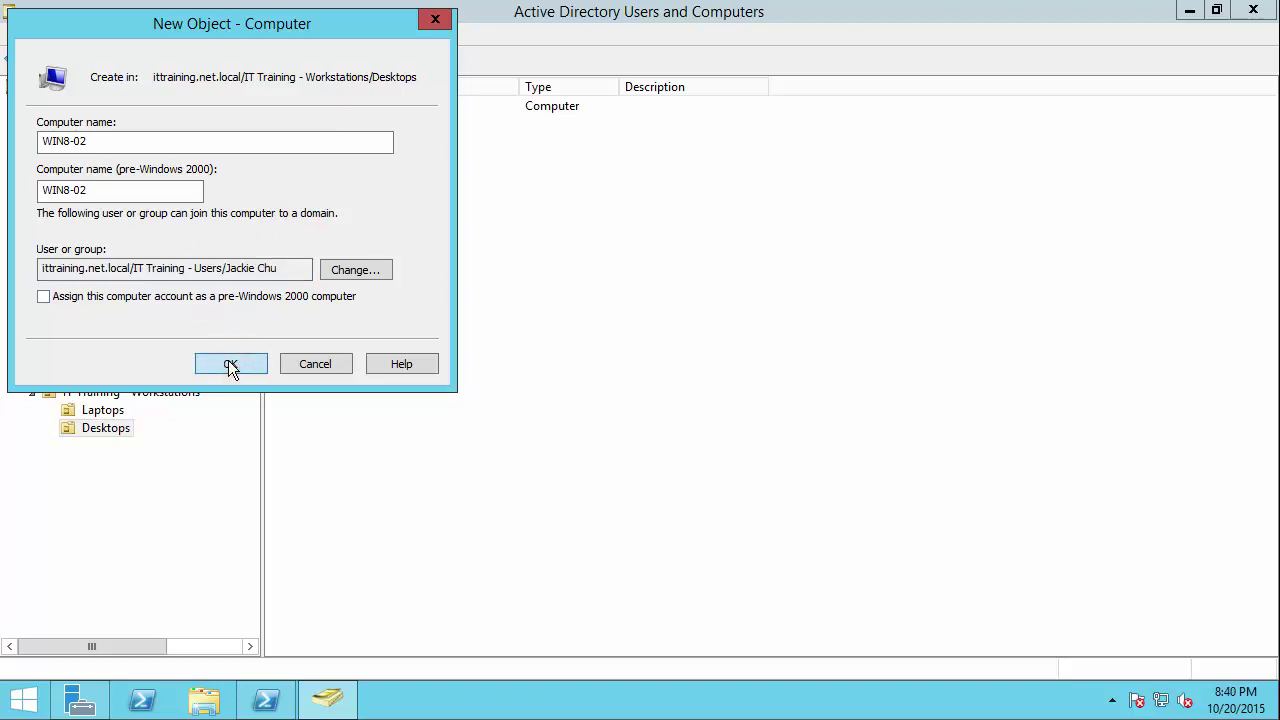
pyautogui.click(431, 315)
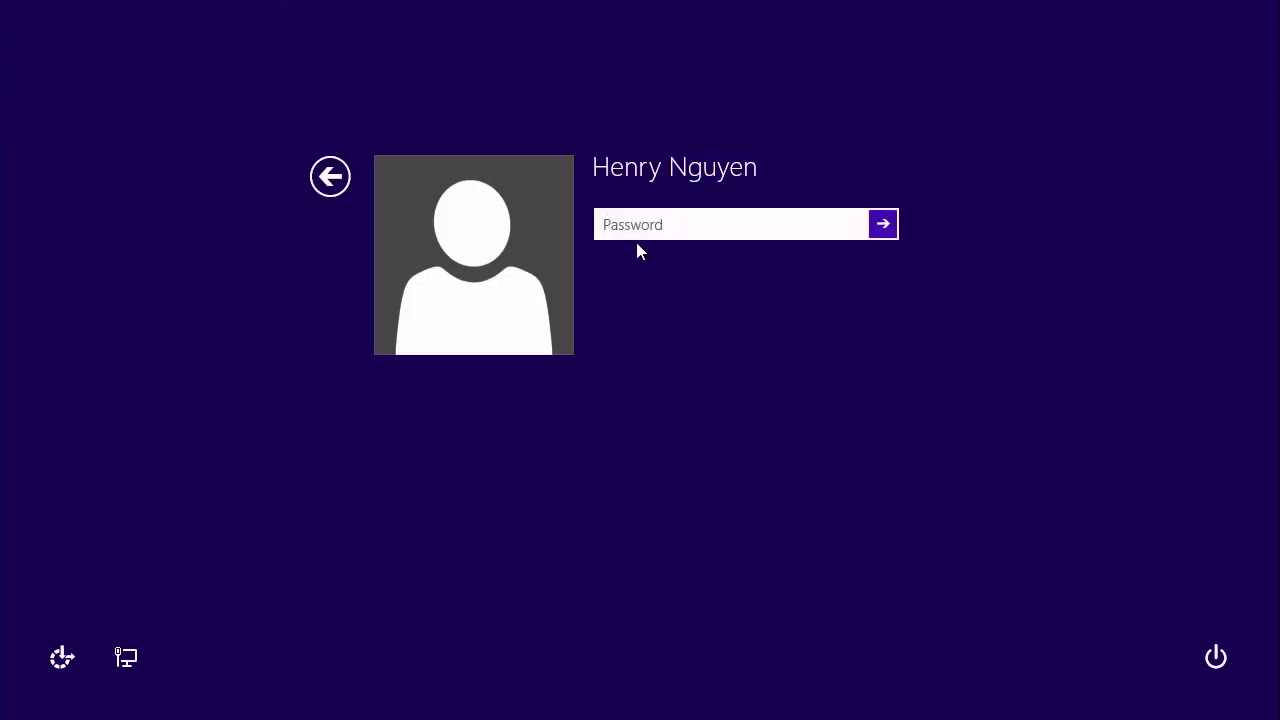
# Step: Enter the account password and sign in to the Windows 8.1 workstation
pyautogui.click(635, 227)
pyautogui.write('P')
pyautogui.press('Return')
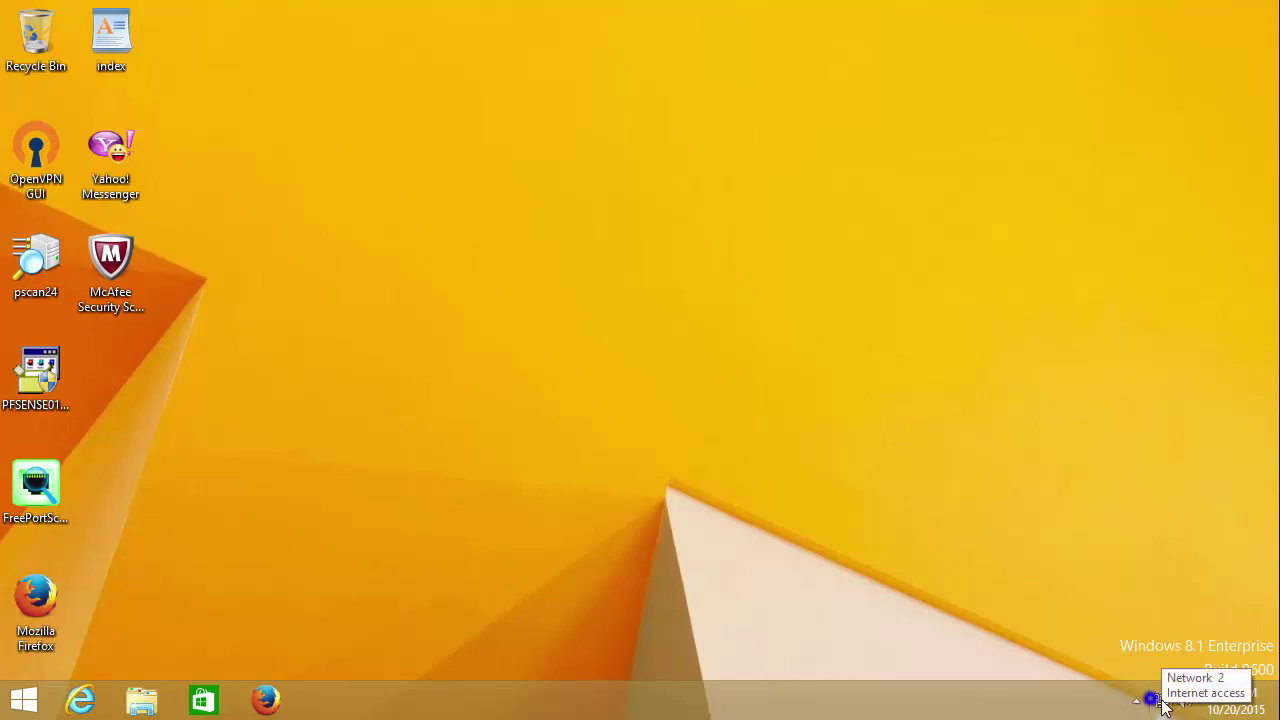
pyautogui.rightClick(1158, 706)
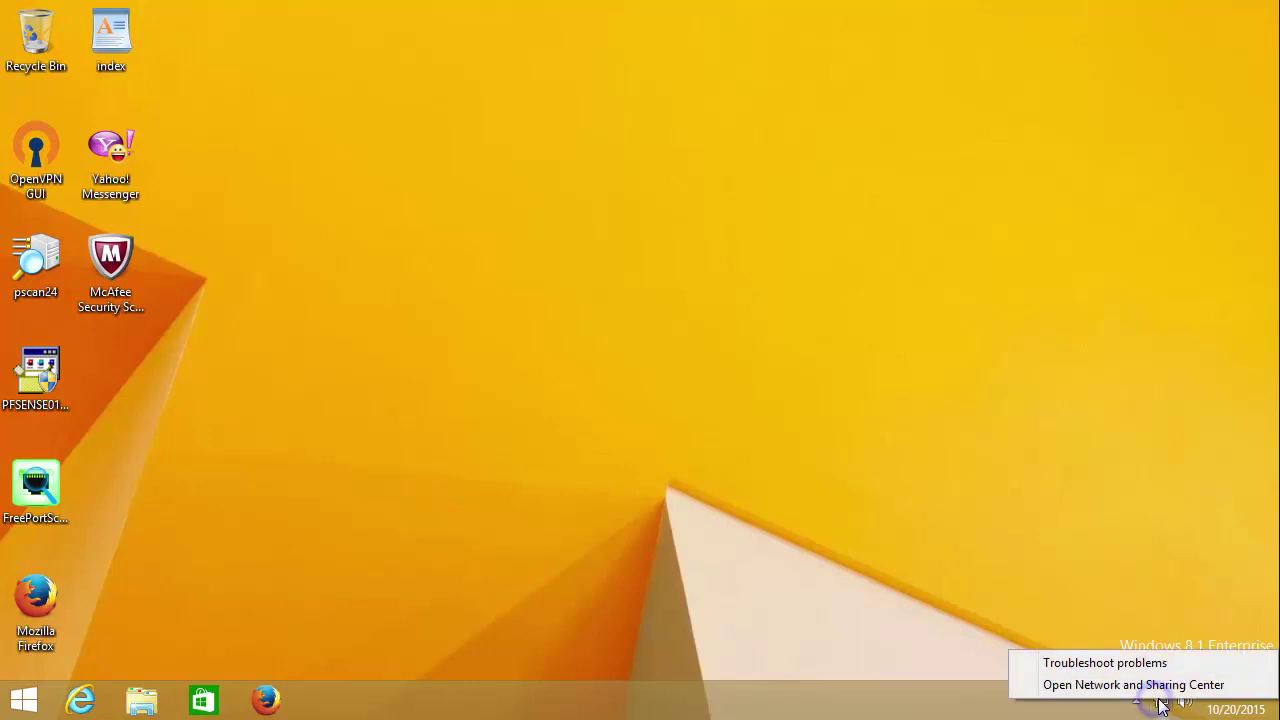
pyautogui.click(1160, 686)
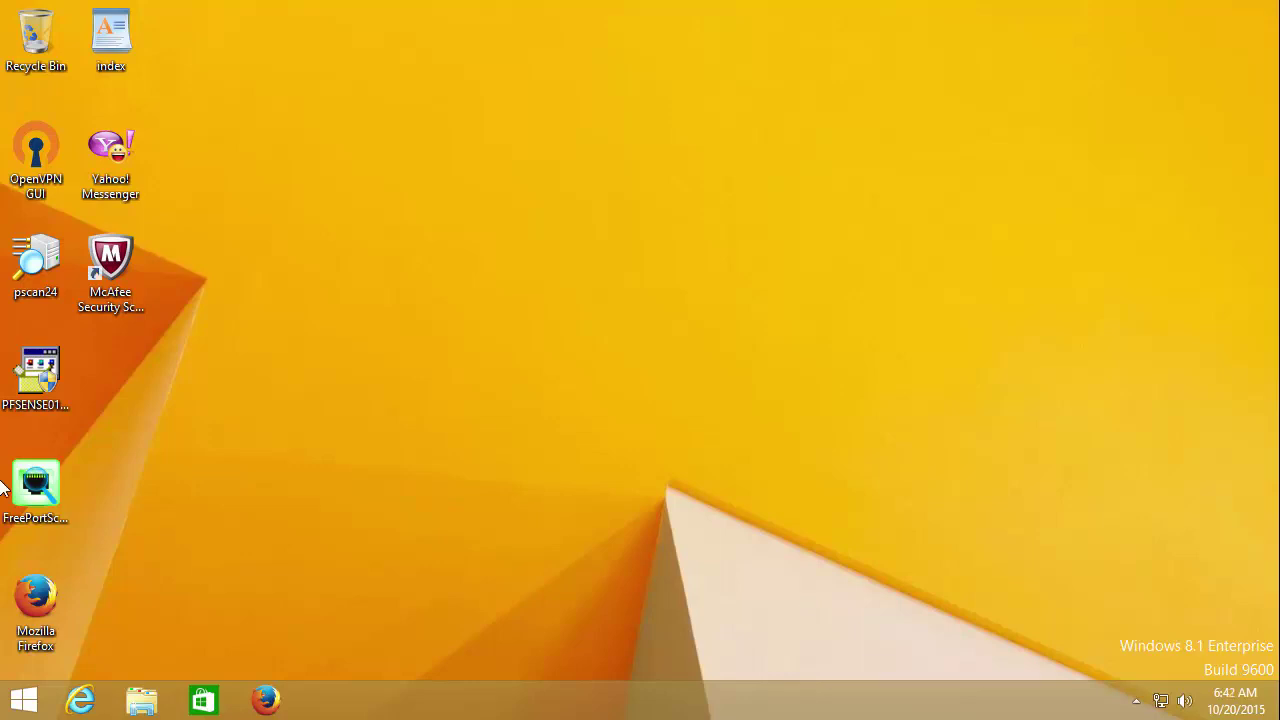
pyautogui.click(700, 331)
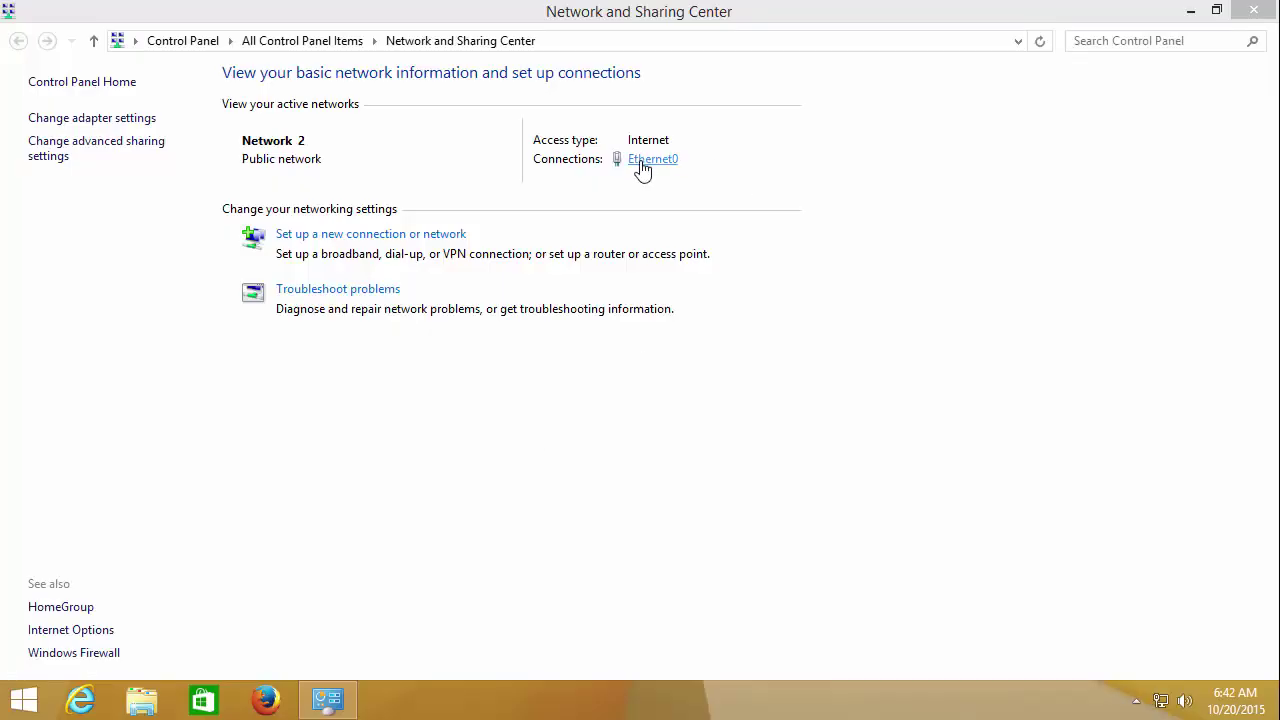
pyautogui.click(640, 165)
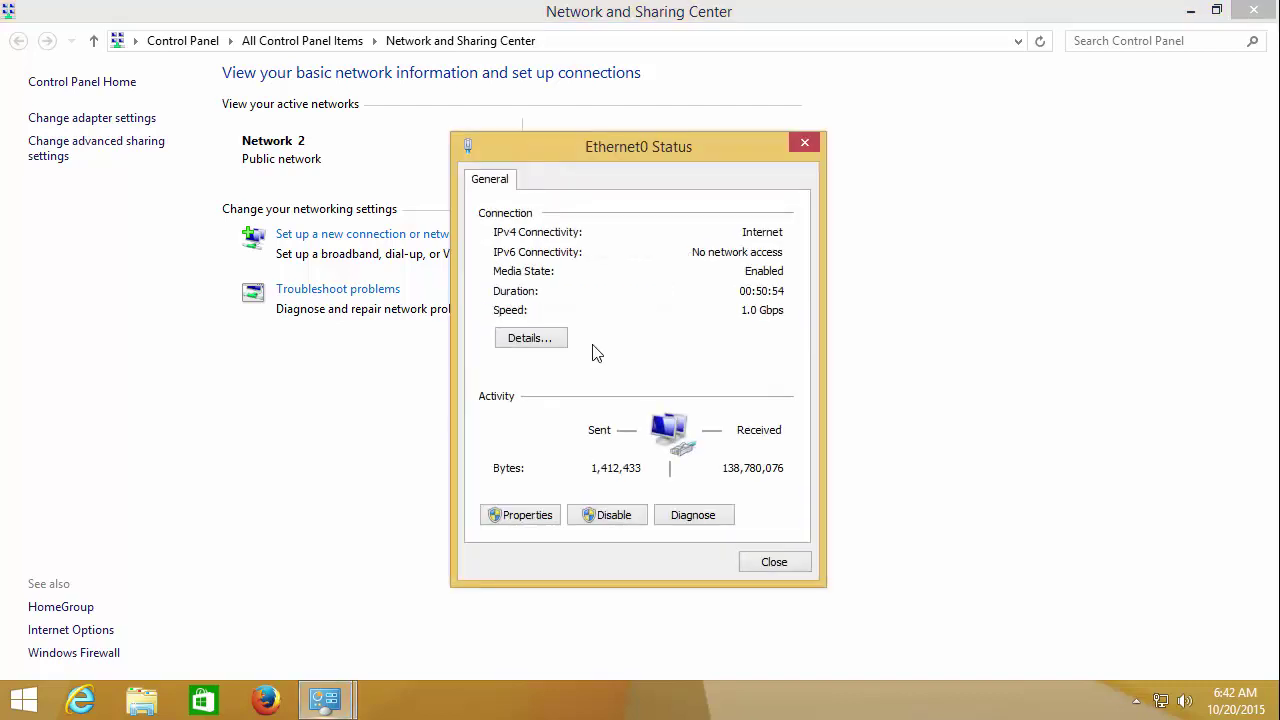
pyautogui.click(532, 338)
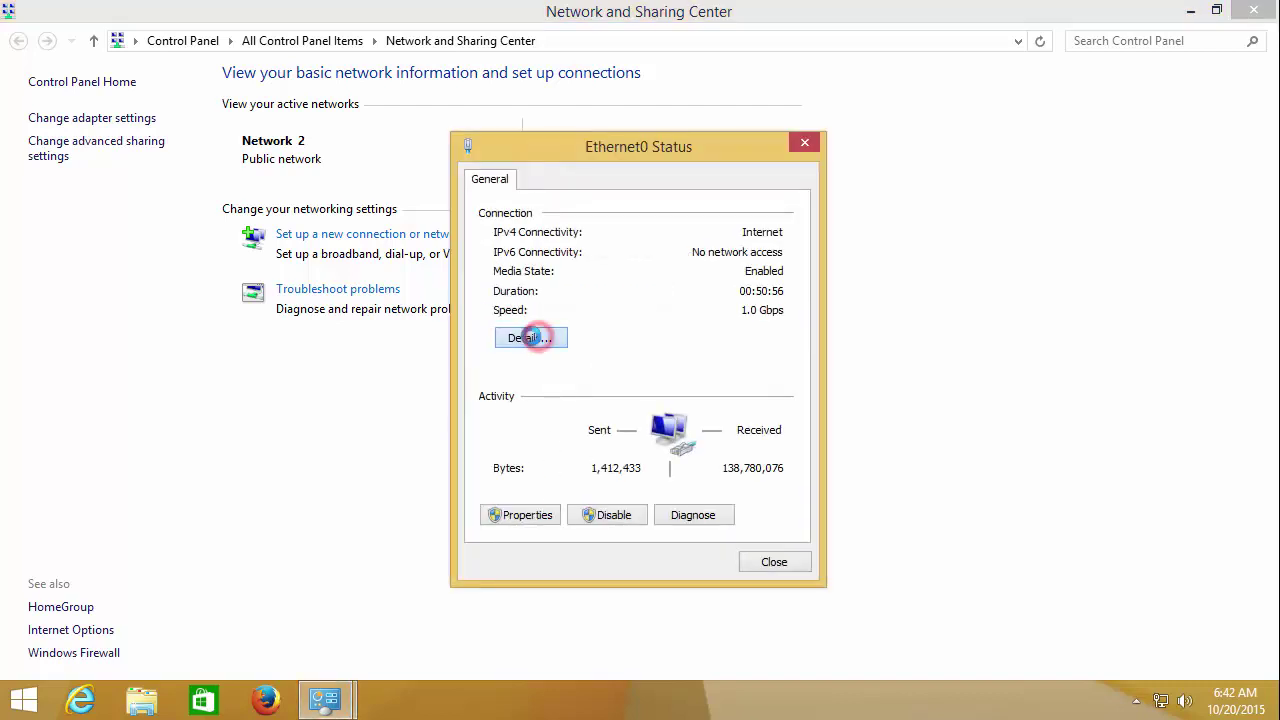
pyautogui.click(532, 376)
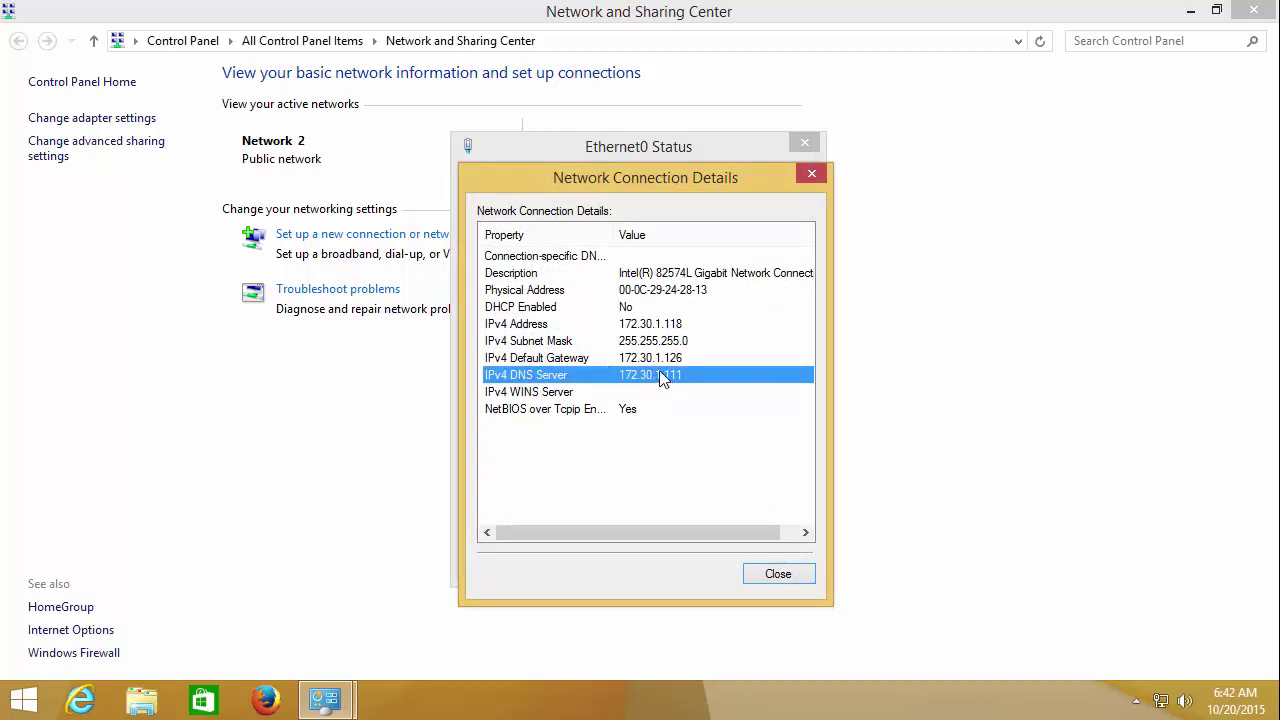
pyautogui.click(778, 578)
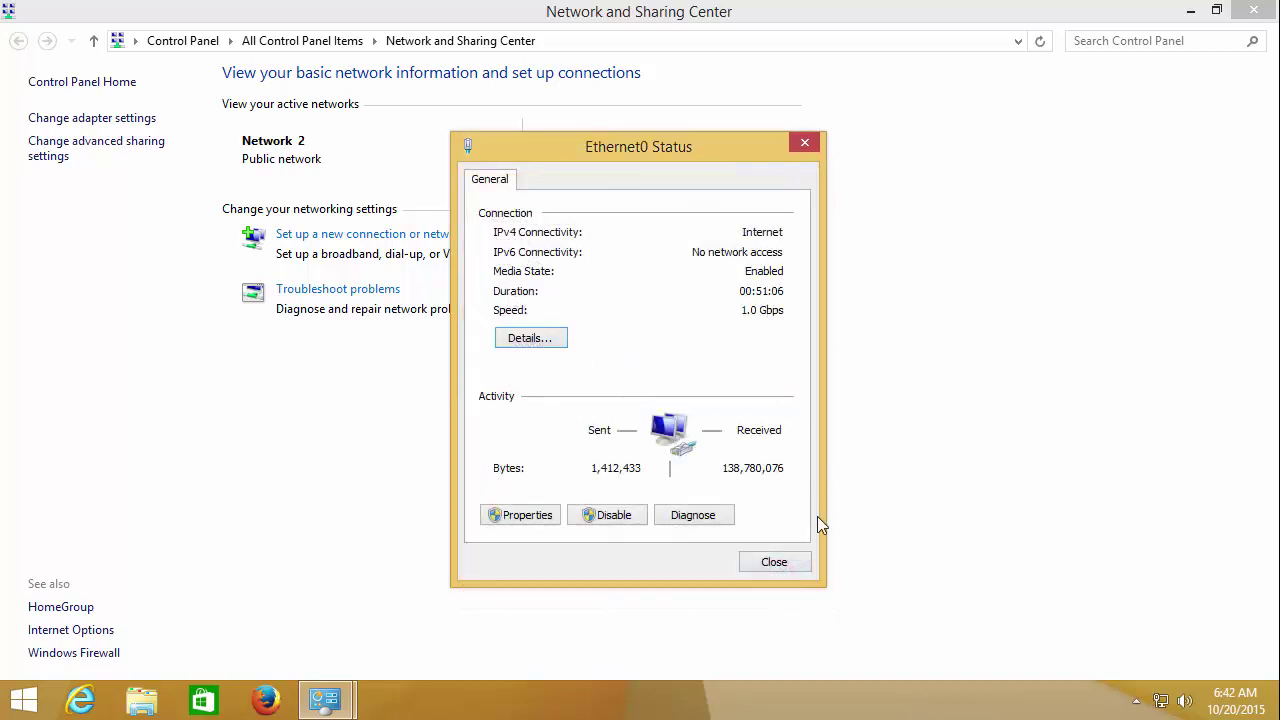
pyautogui.click(783, 562)
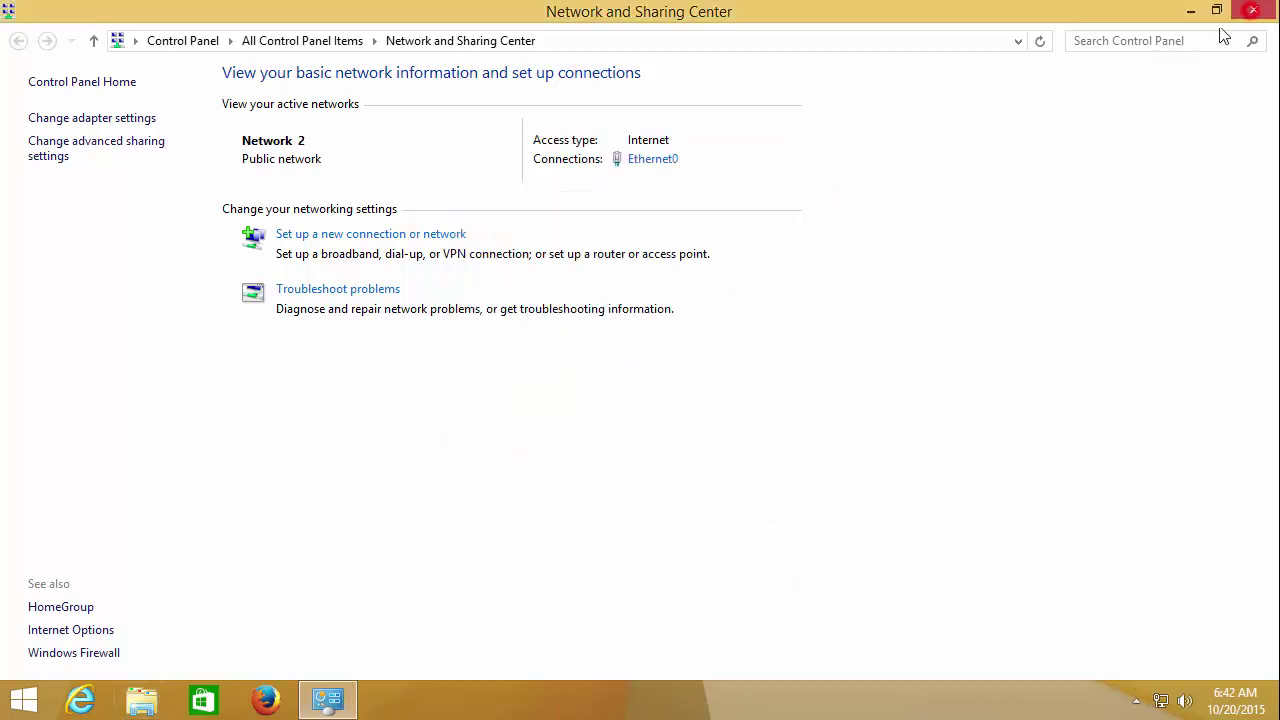
pyautogui.click(1238, 18)
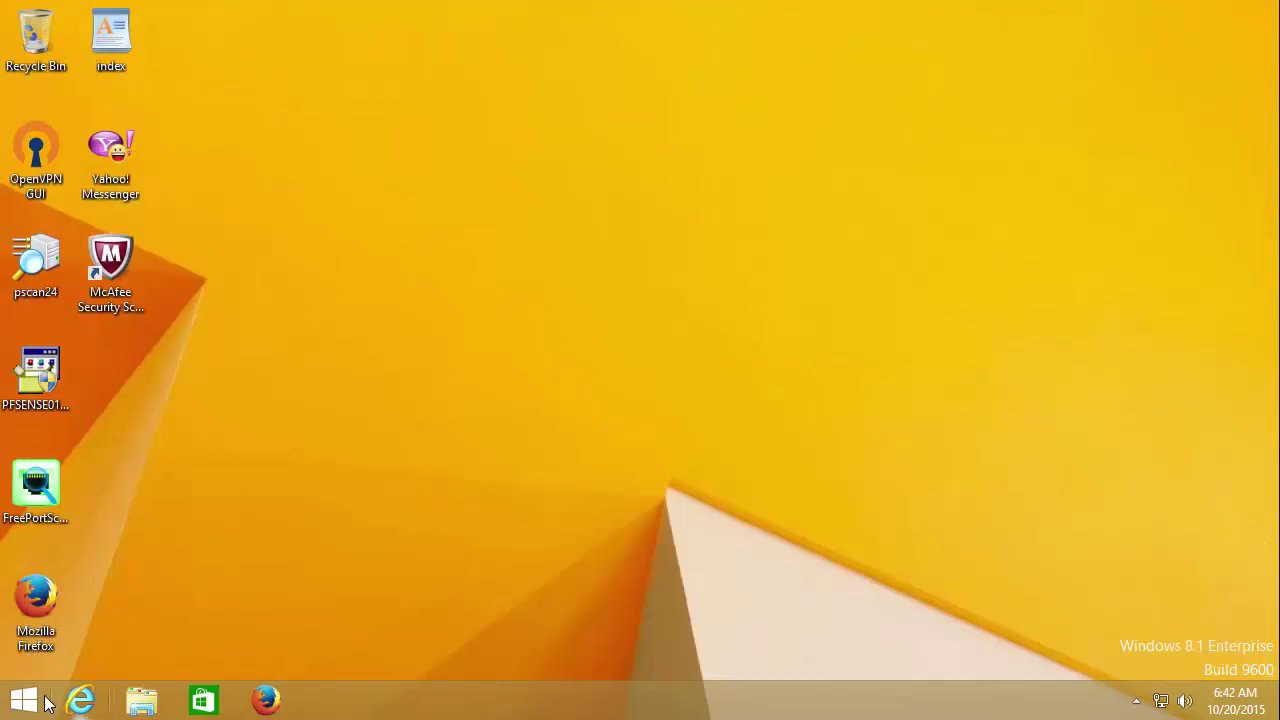
# Step: Open This PC's System page showing WINDOW8-TPL in WORKGROUP, then go to Start
pyautogui.click(141, 700)
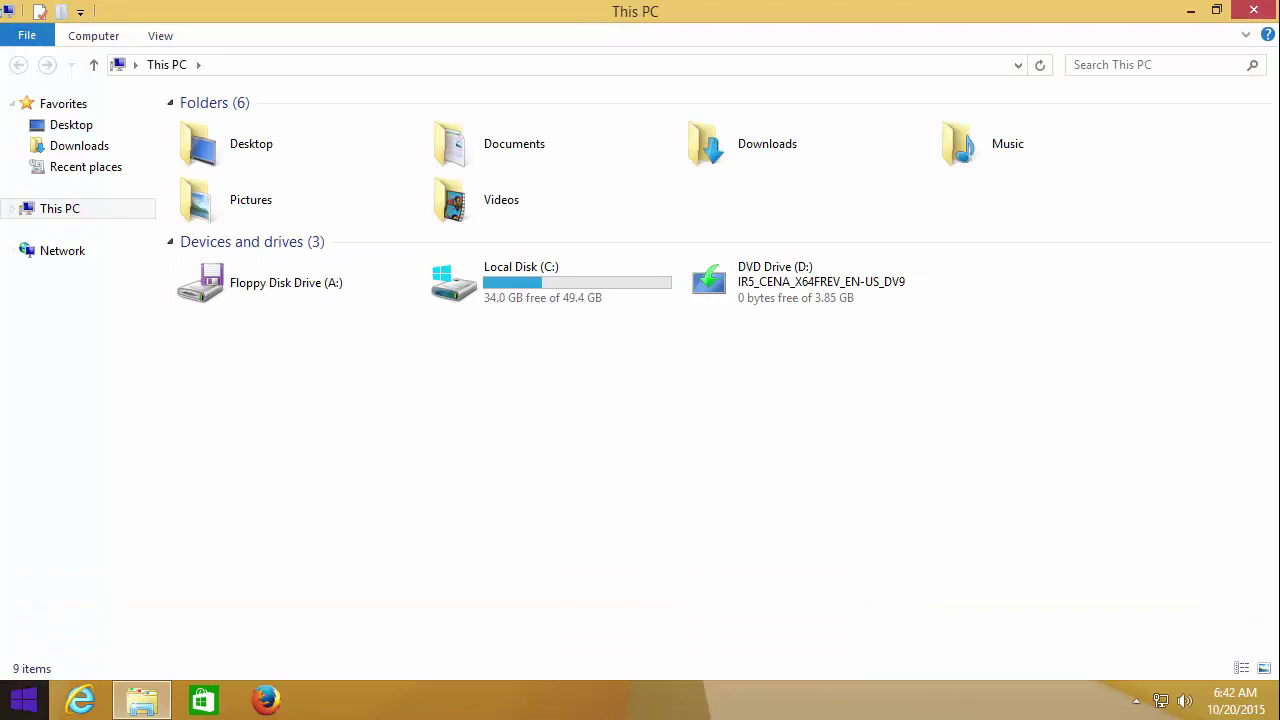
pyautogui.rightClick(101, 210)
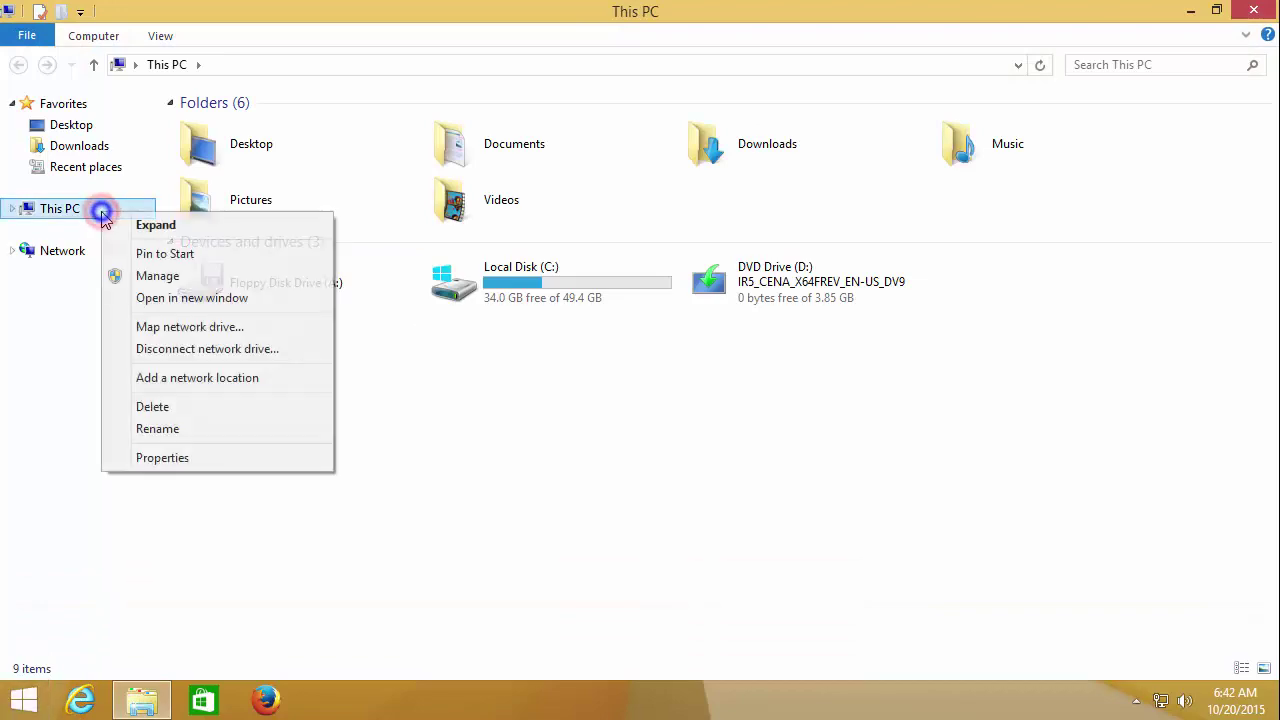
pyautogui.click(192, 466)
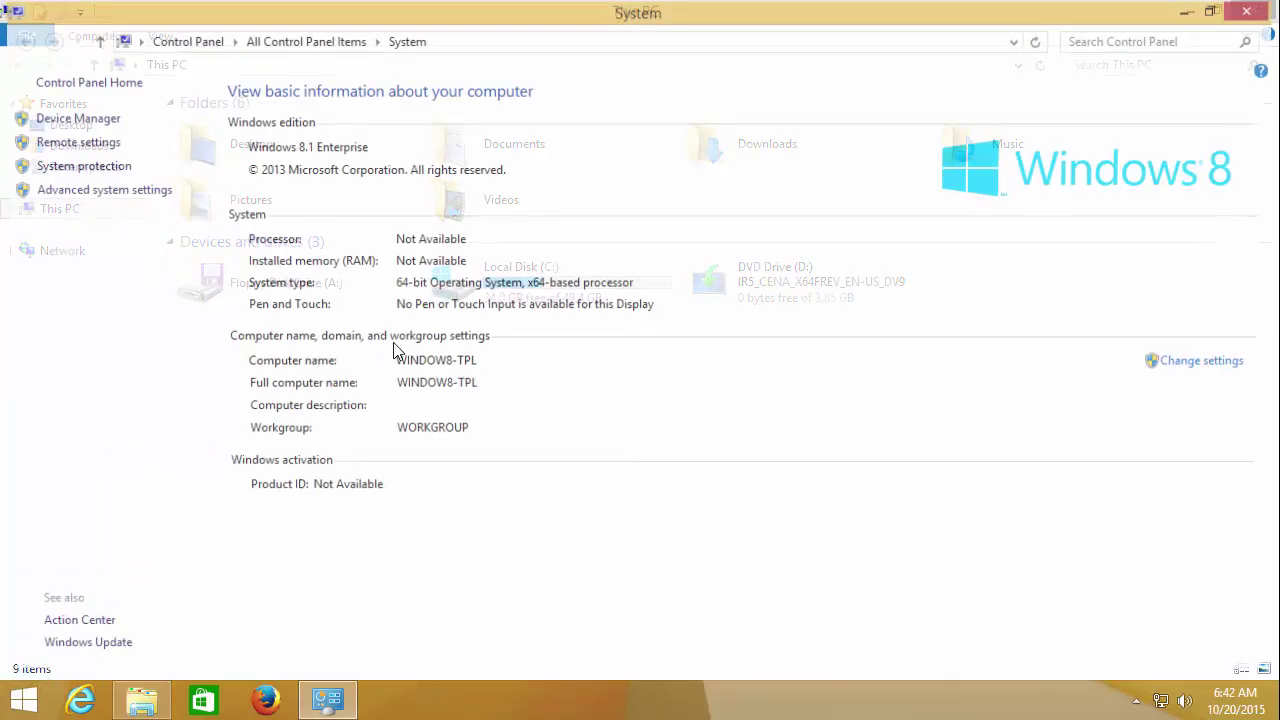
pyautogui.click(250, 364)
pyautogui.click(465, 431)
pyautogui.click(248, 404)
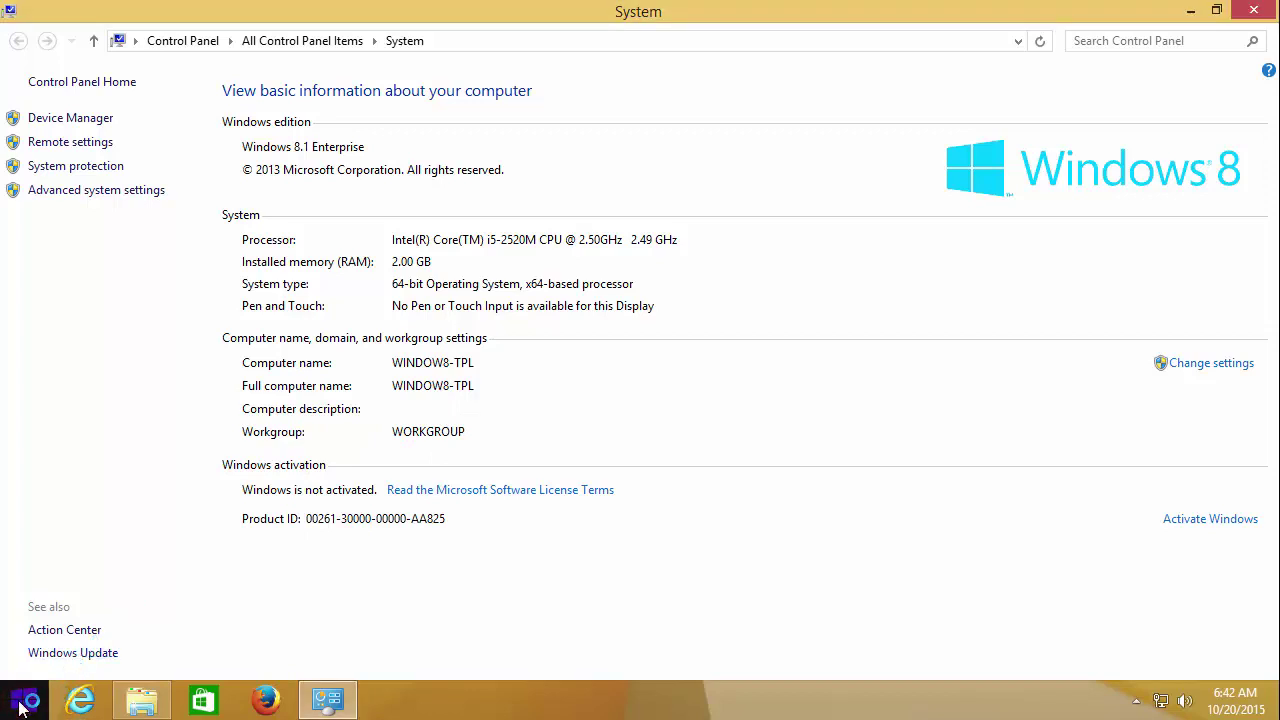
pyautogui.click(24, 700)
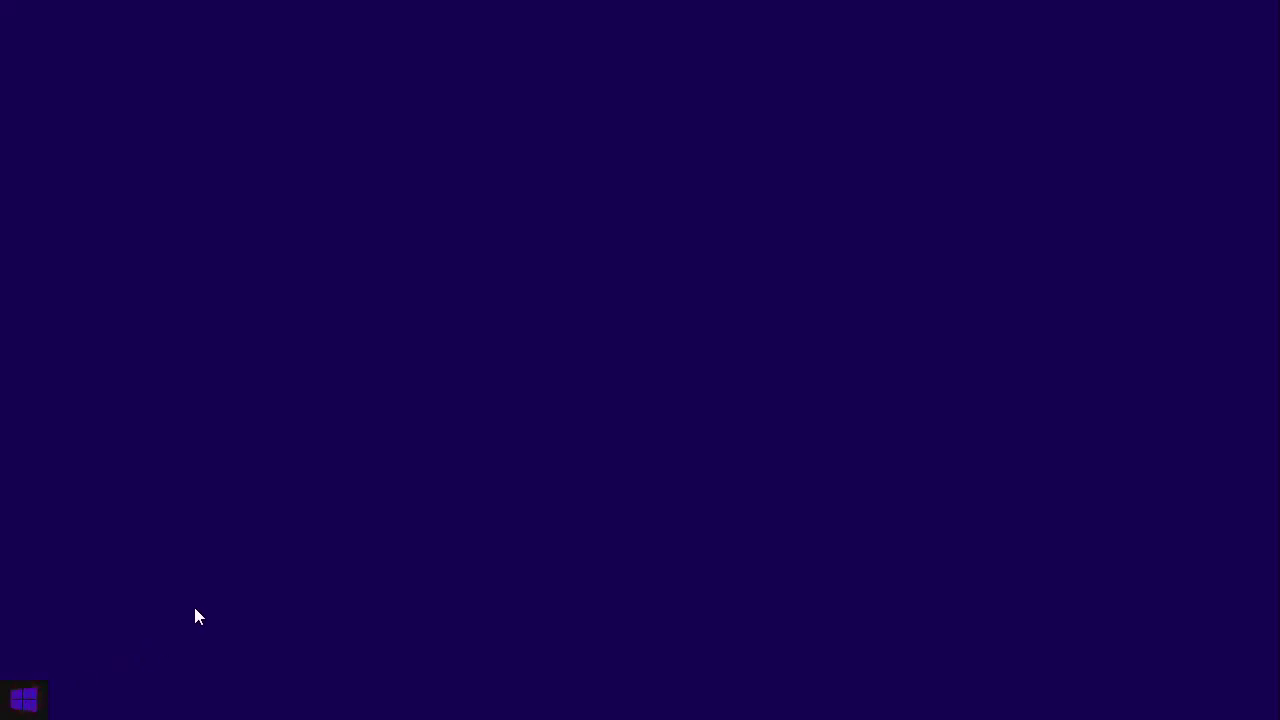
# Step: Open Command Prompt and ping 172.30.1.111 to confirm it replies
pyautogui.rightClick(35, 700)
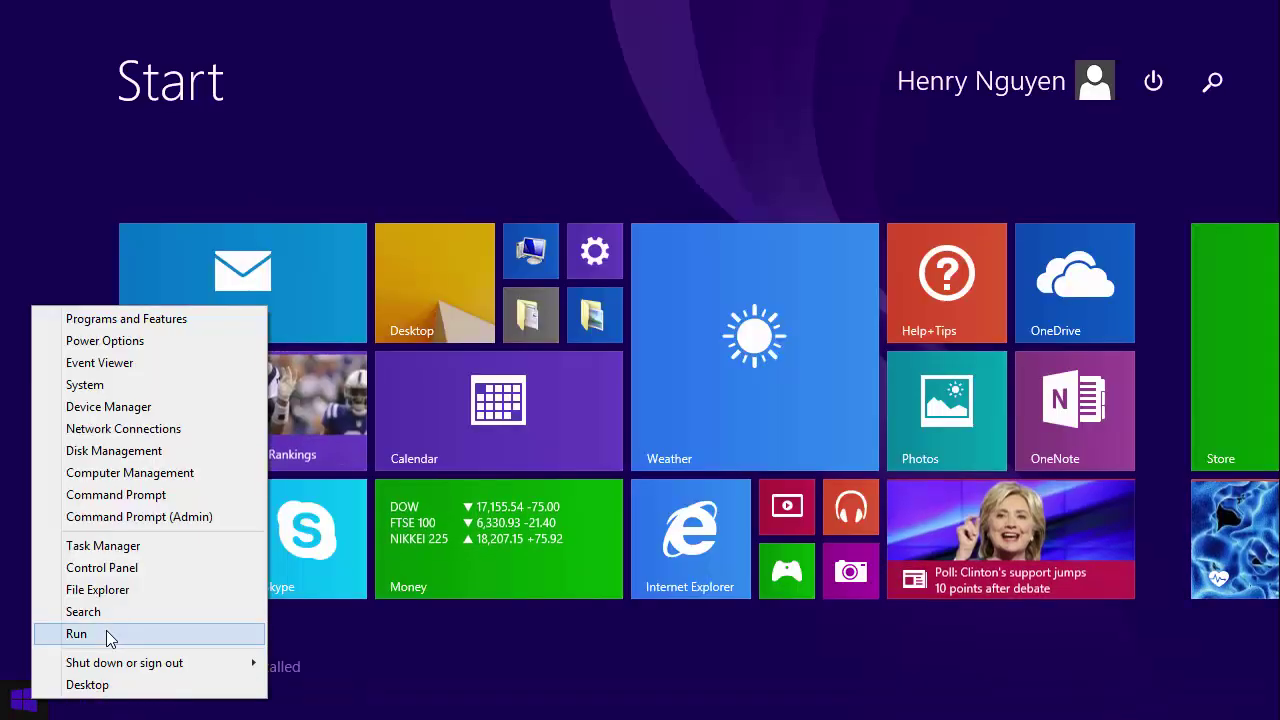
pyautogui.press('y')
pyautogui.press('super+r')
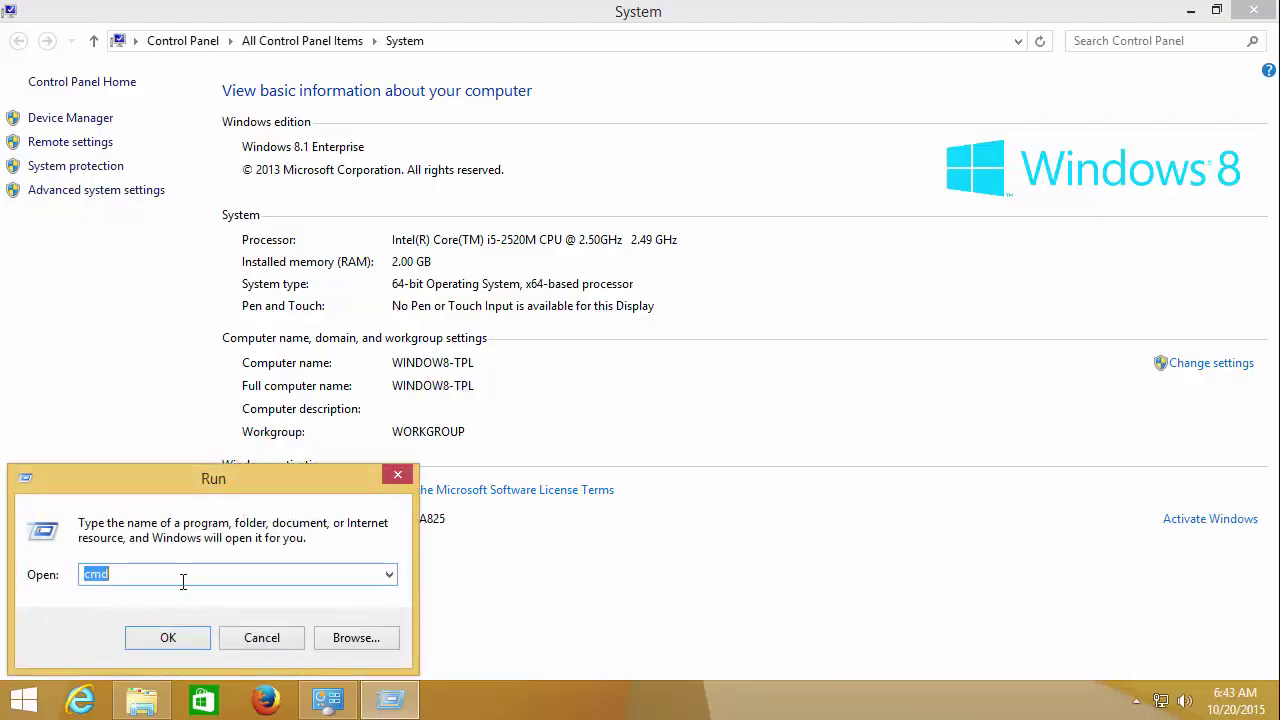
pyautogui.press('Escape')
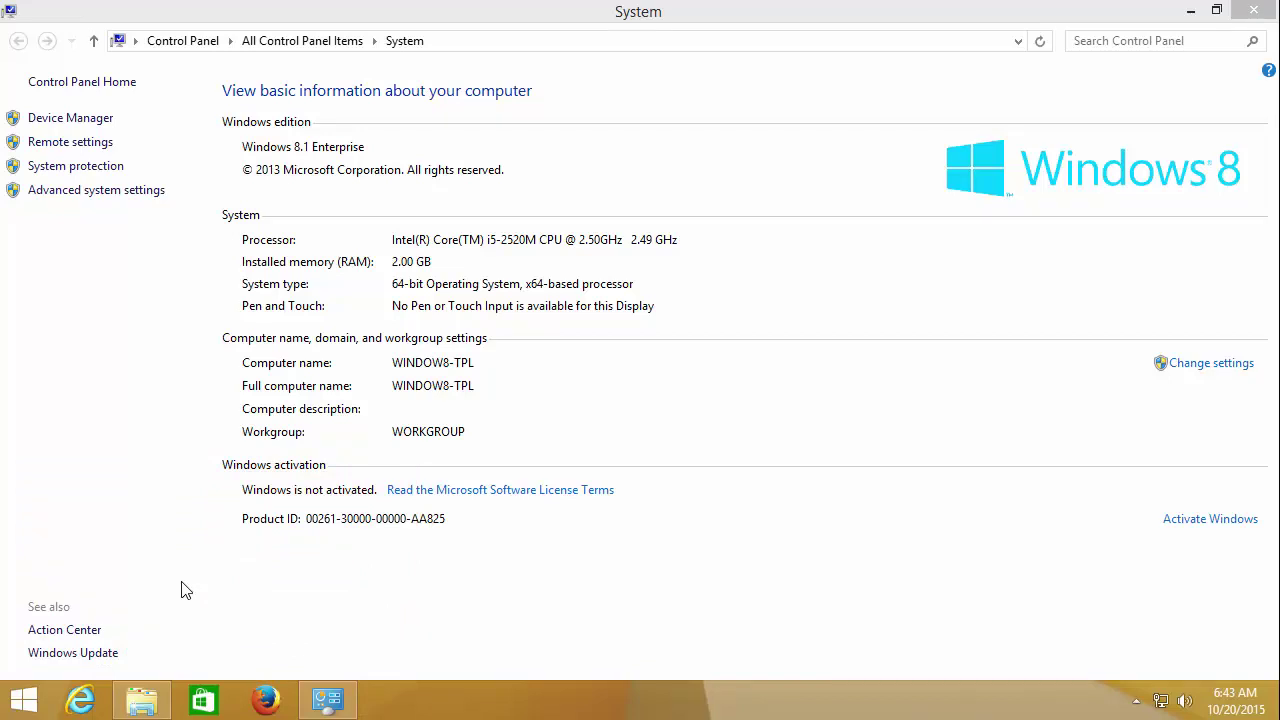
pyautogui.press('super+x')
pyautogui.press('c')
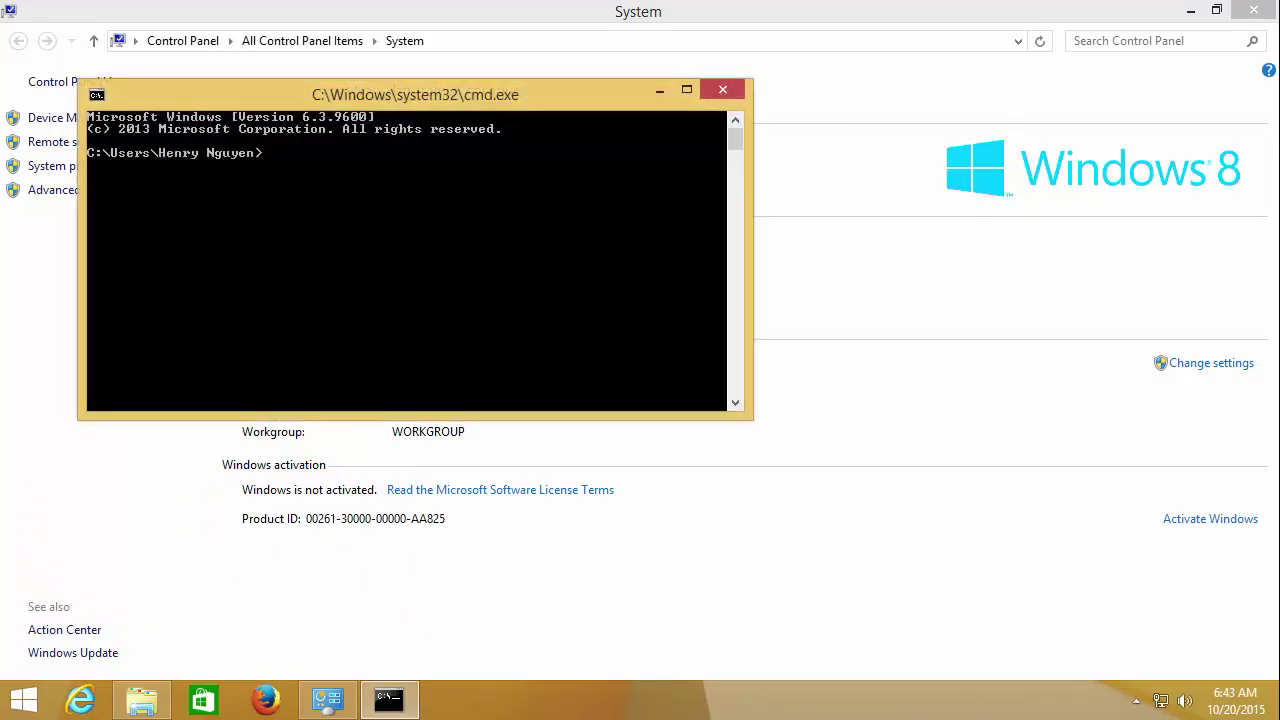
pyautogui.click(340, 231)
pyautogui.write('ping 172.30.')
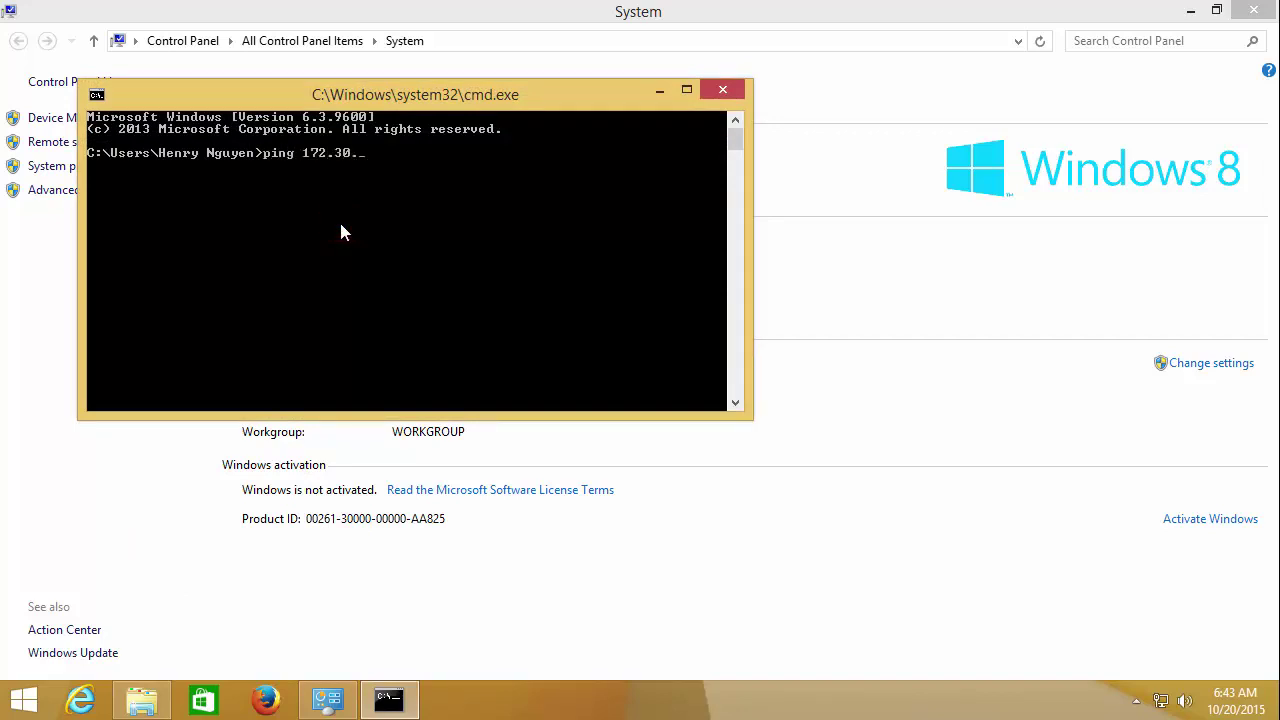
pyautogui.write('1.111')
pyautogui.press('Return')
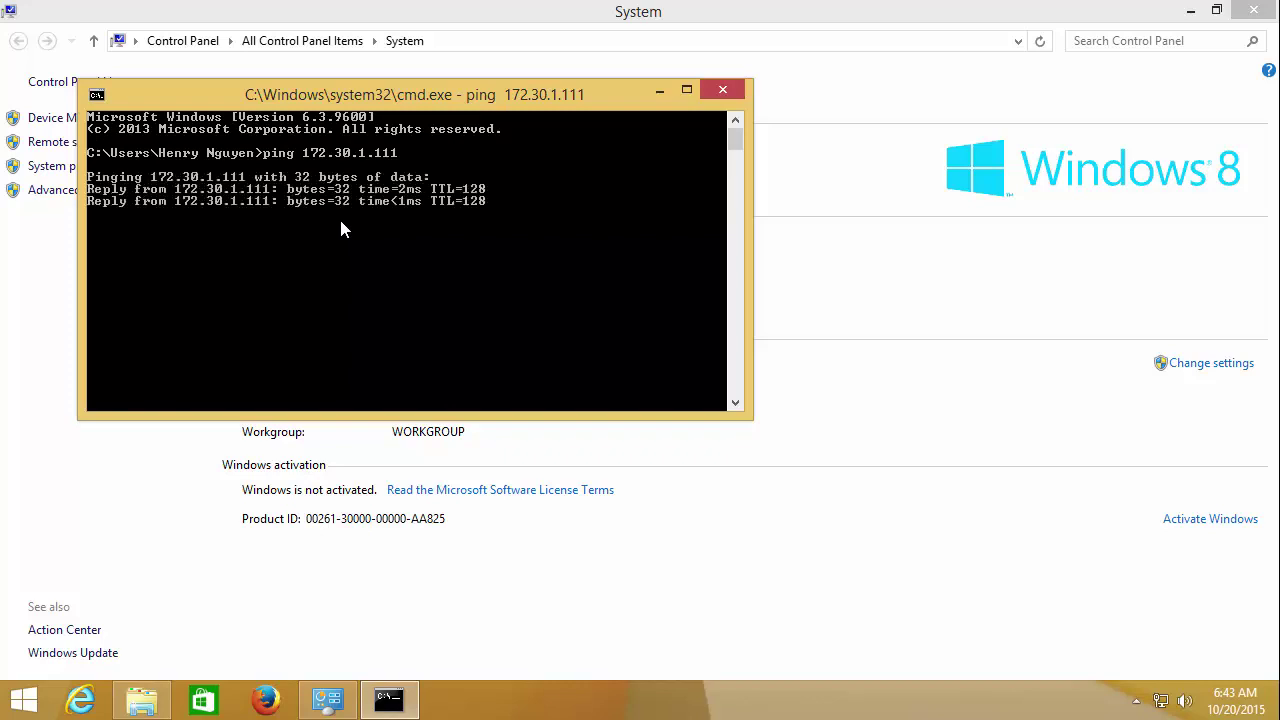
pyautogui.hotkey('ctrl', 'c')
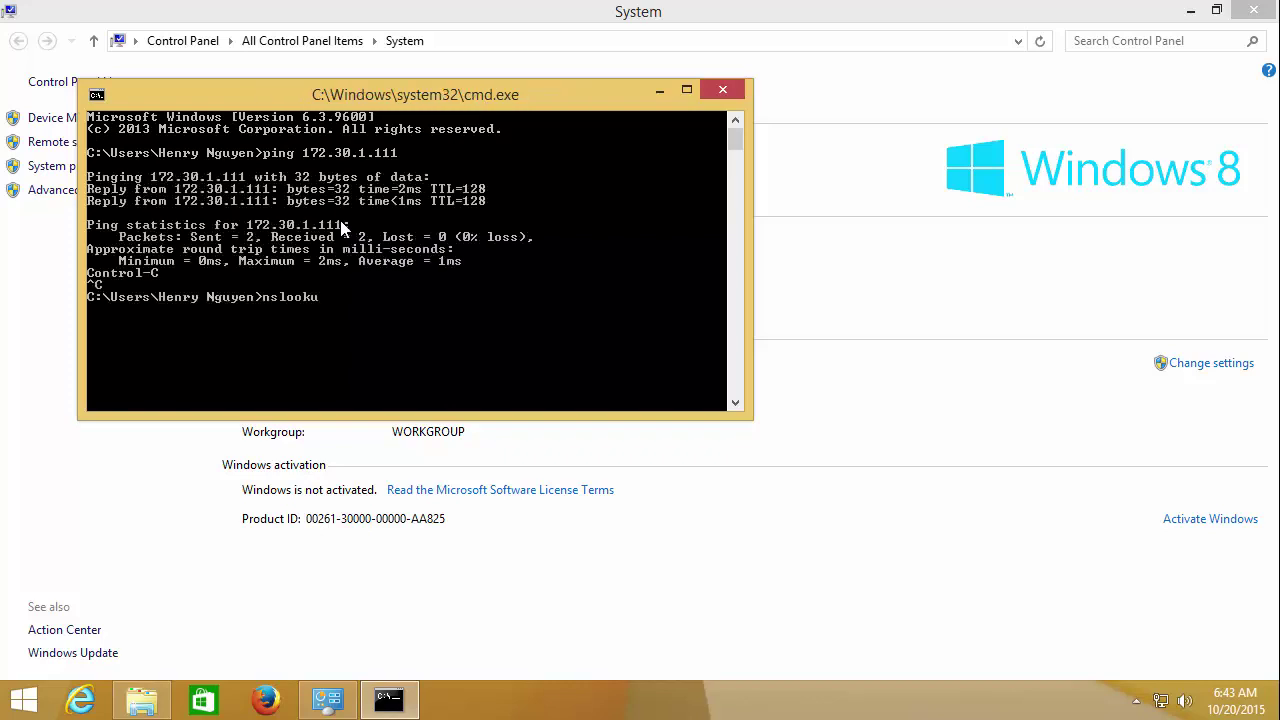
# Step: Look up ittraining.net.local with nslookup, mark the 172.30.1.111 address, and close the console
pyautogui.press('Return')
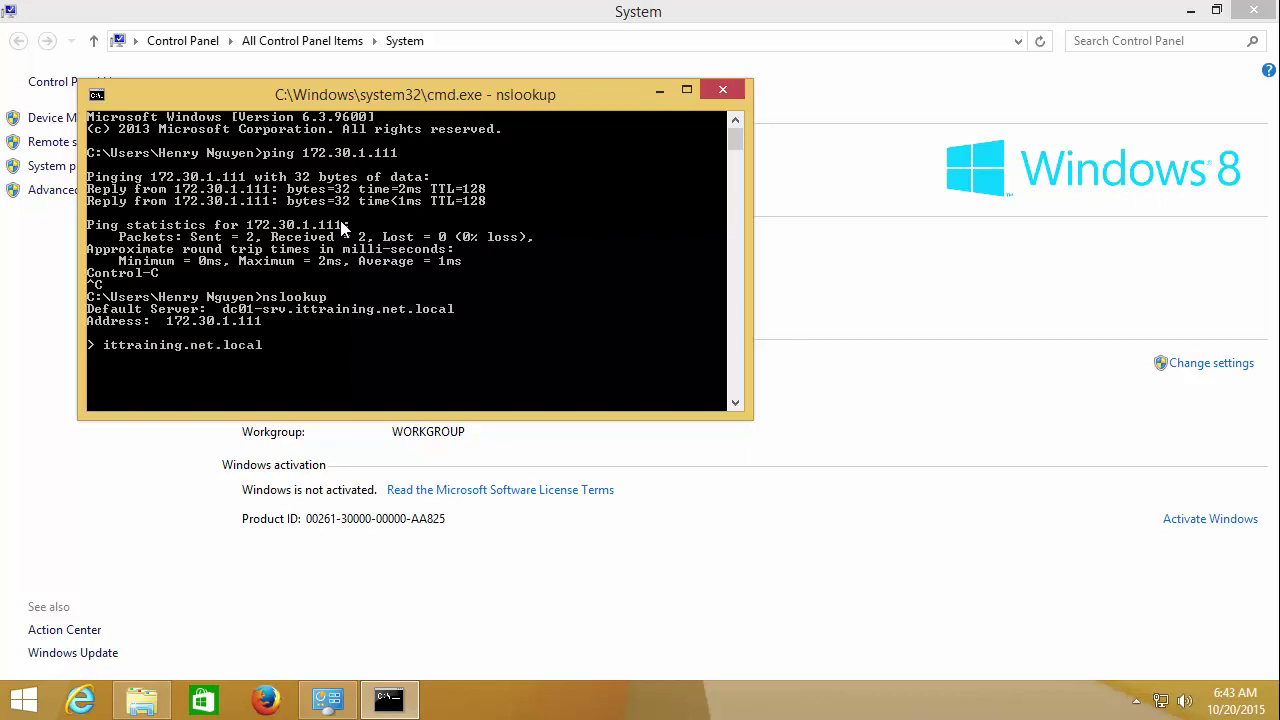
pyautogui.press('Return')
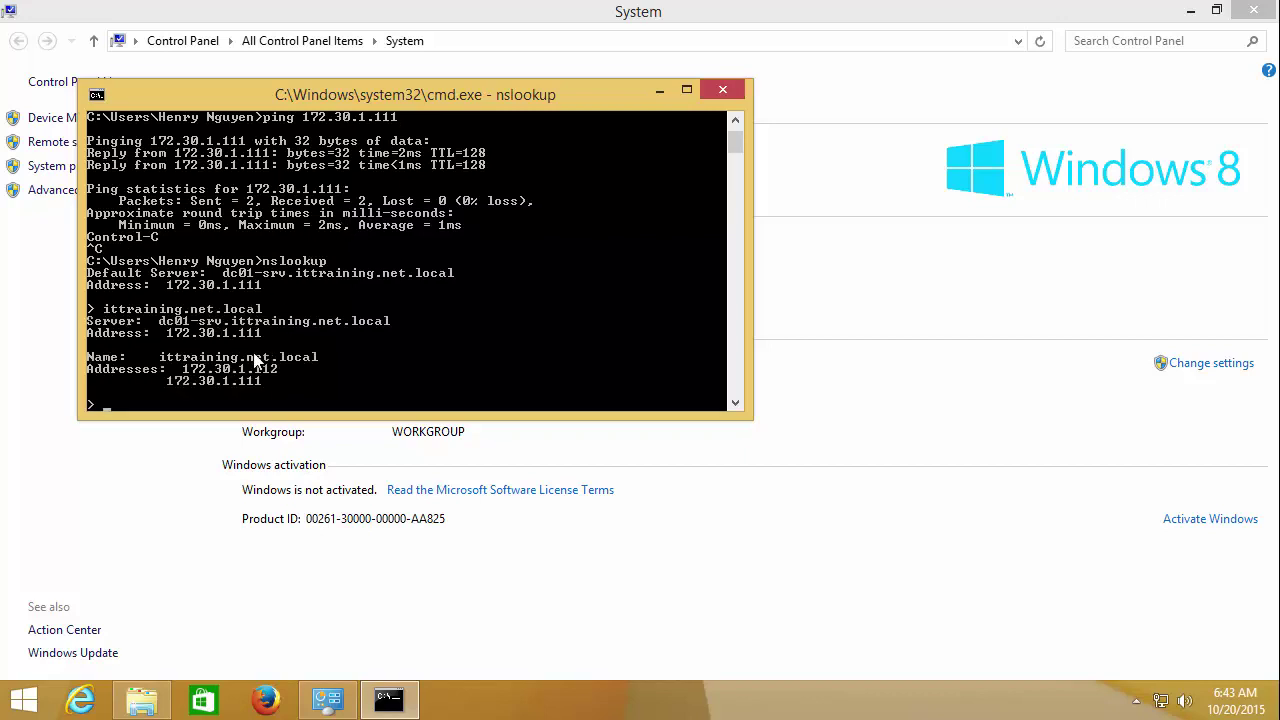
pyautogui.rightClick(150, 378)
pyautogui.click(214, 393)
pyautogui.moveTo(155, 381); pyautogui.dragTo(270, 381)
pyautogui.click(386, 333)
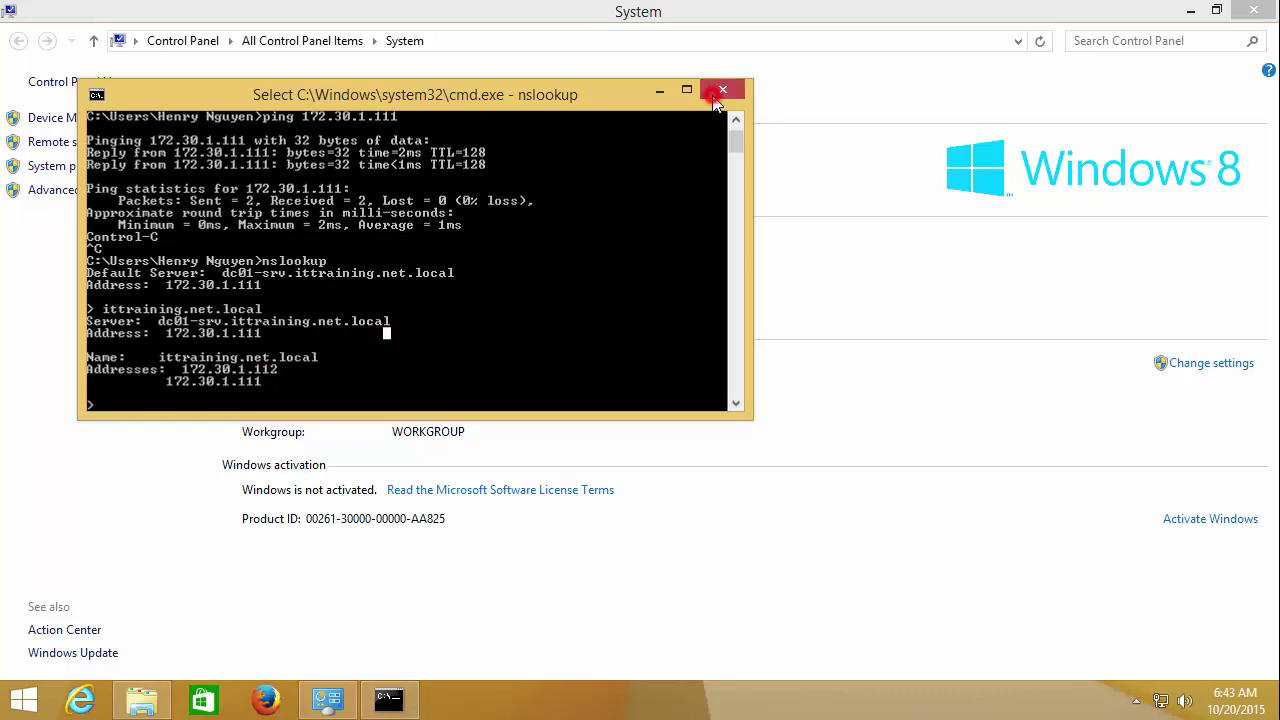
pyautogui.click(722, 90)
pyautogui.click(399, 363)
# Step: Rename the computer from WINDOW8-TPL to WIN8-01 in System Properties
pyautogui.click(498, 368)
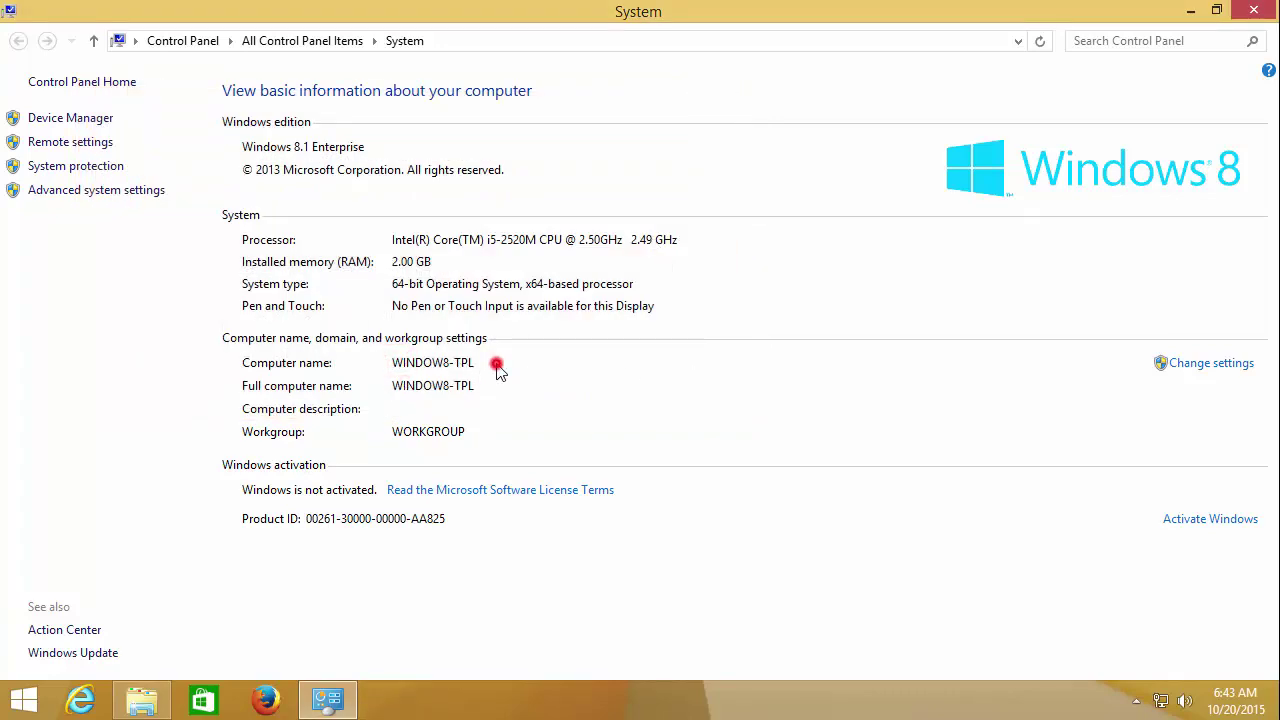
pyautogui.click(1230, 363)
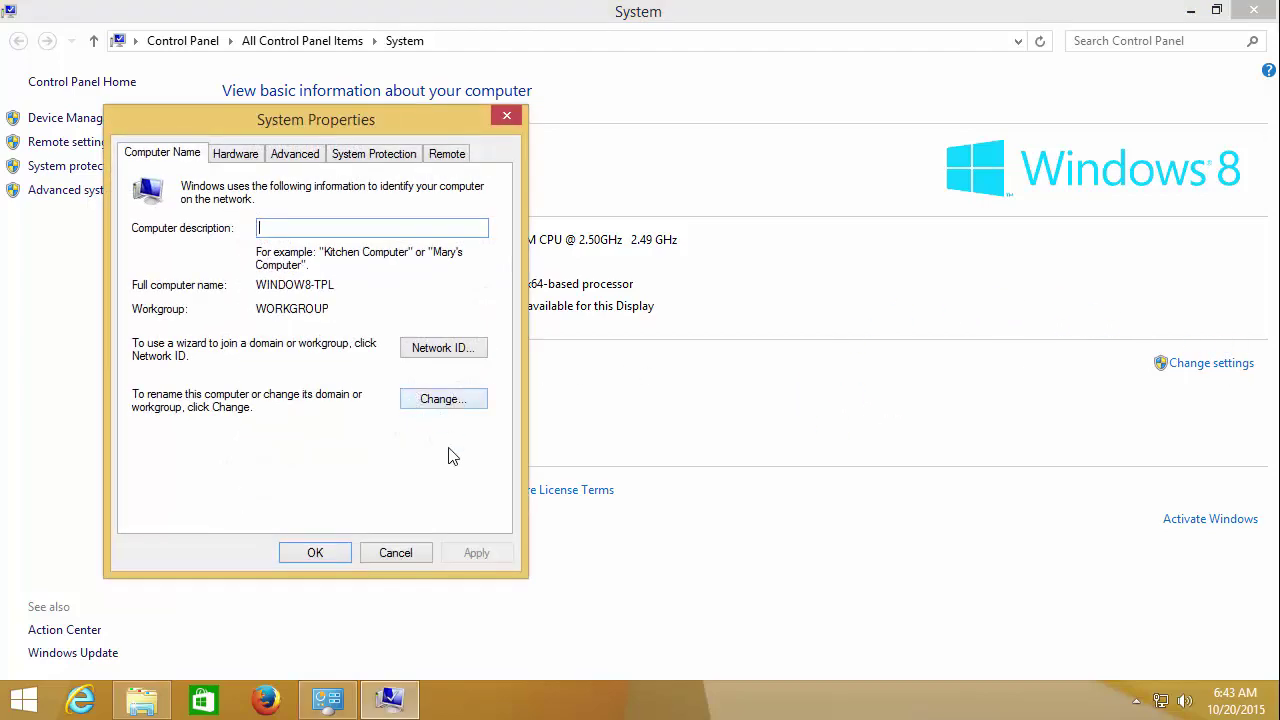
pyautogui.click(442, 400)
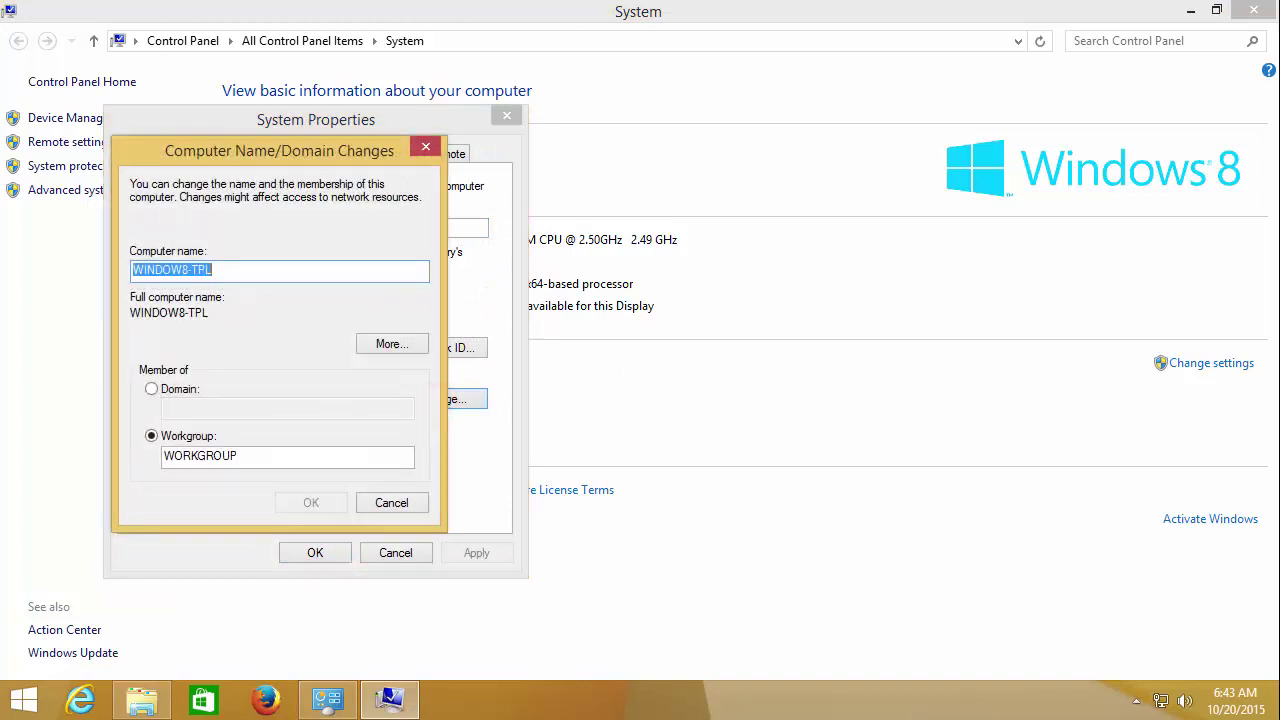
pyautogui.doubleClick(236, 273)
pyautogui.click(236, 273)
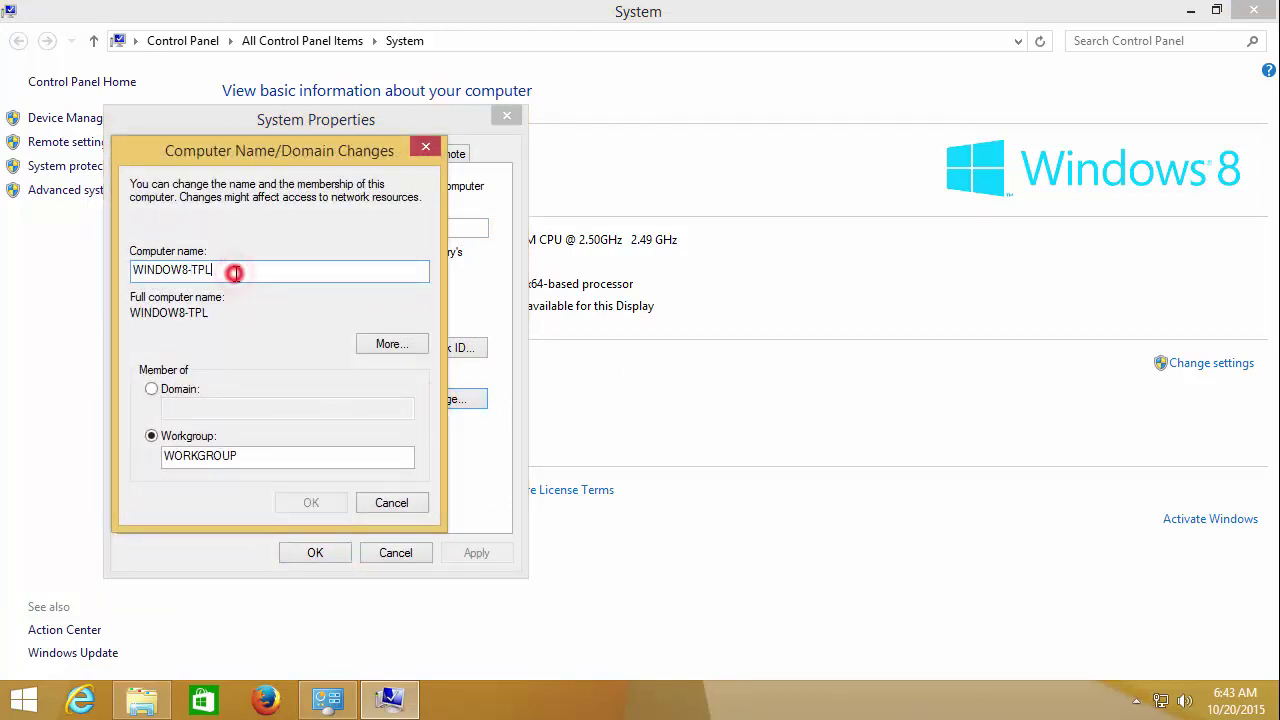
pyautogui.press('BackSpace')
pyautogui.press('BackSpace')
pyautogui.press('BackSpace')
pyautogui.press('BackSpace')
pyautogui.press('BackSpace')
pyautogui.press('BackSpace')
pyautogui.press('BackSpace')
pyautogui.press('BackSpace')
pyautogui.press('BackSpace')
pyautogui.press('BackSpace')
pyautogui.press('BackSpace')
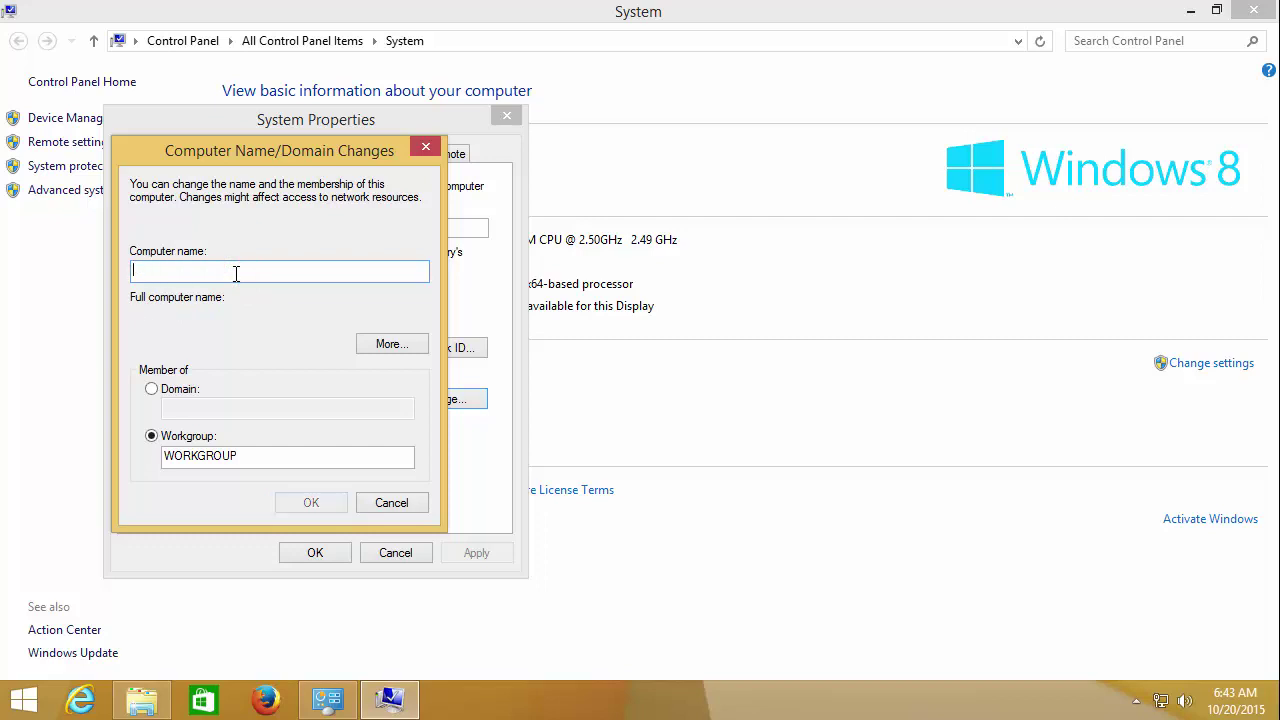
pyautogui.write('WIN8-01')
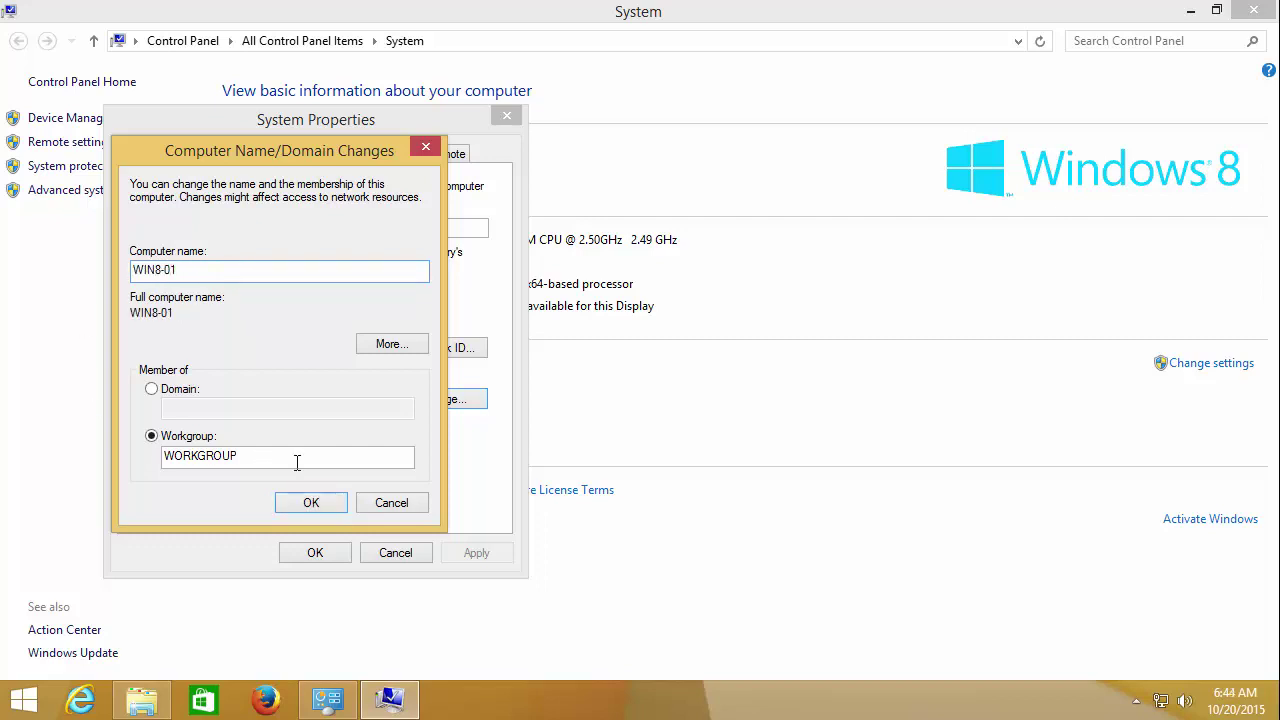
pyautogui.click(329, 503)
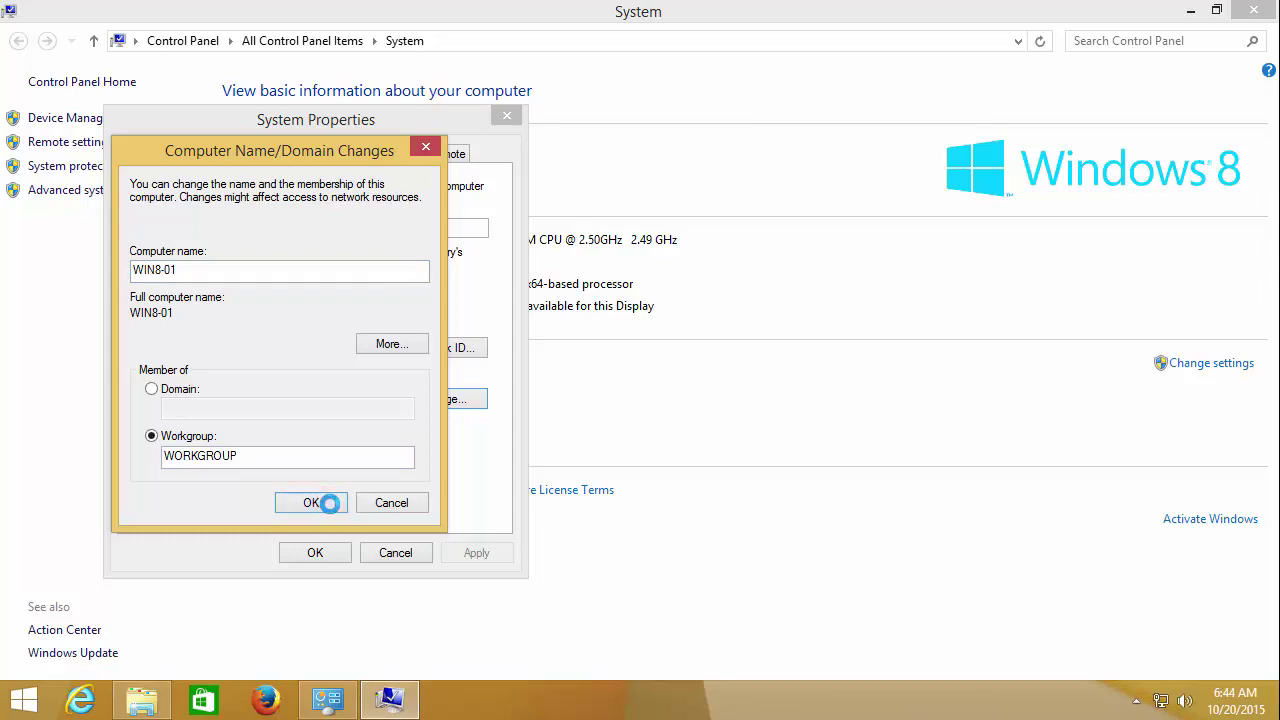
pyautogui.click(308, 552)
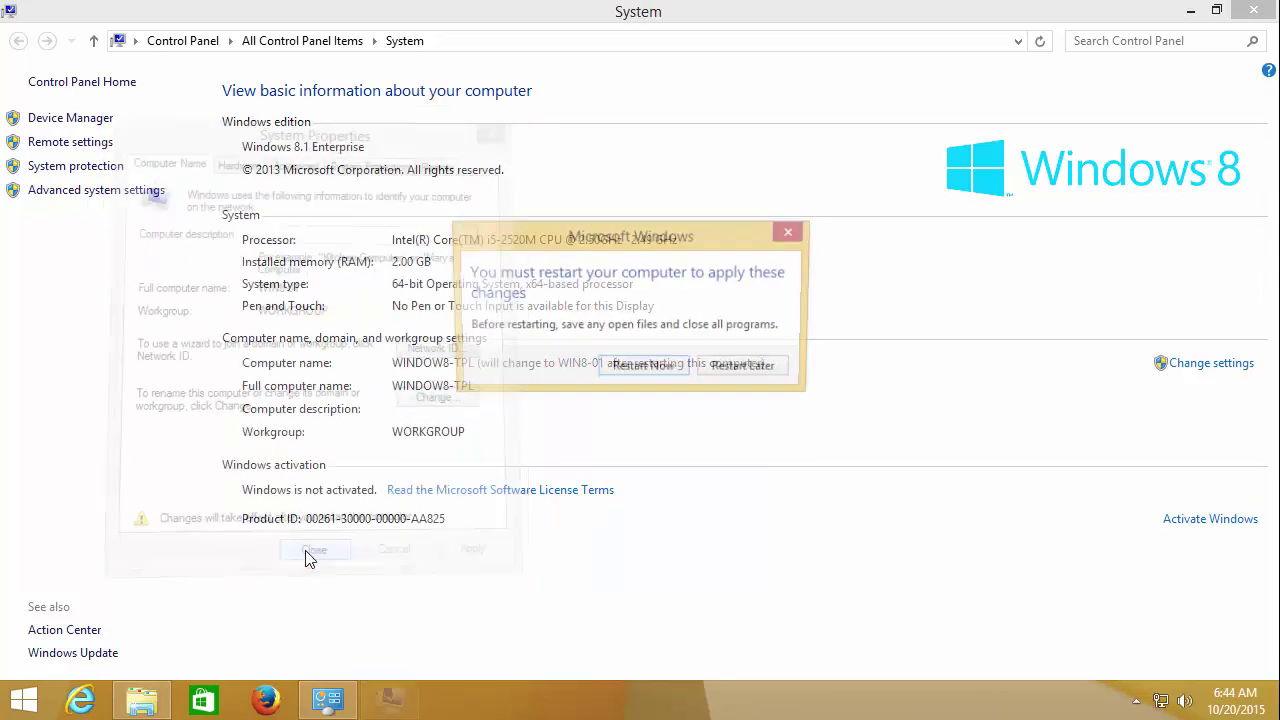
# Step: Restart to apply the rename, sign back in and reopen the System page
pyautogui.click(662, 372)
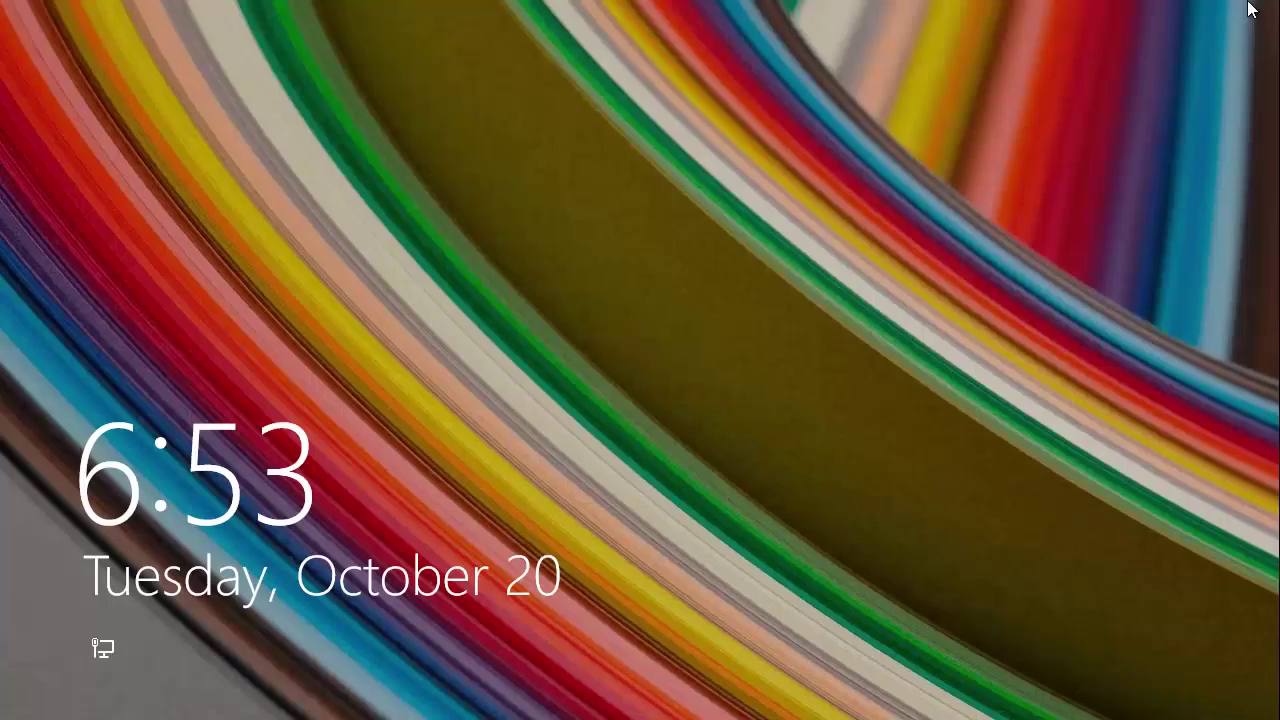
pyautogui.click(750, 214)
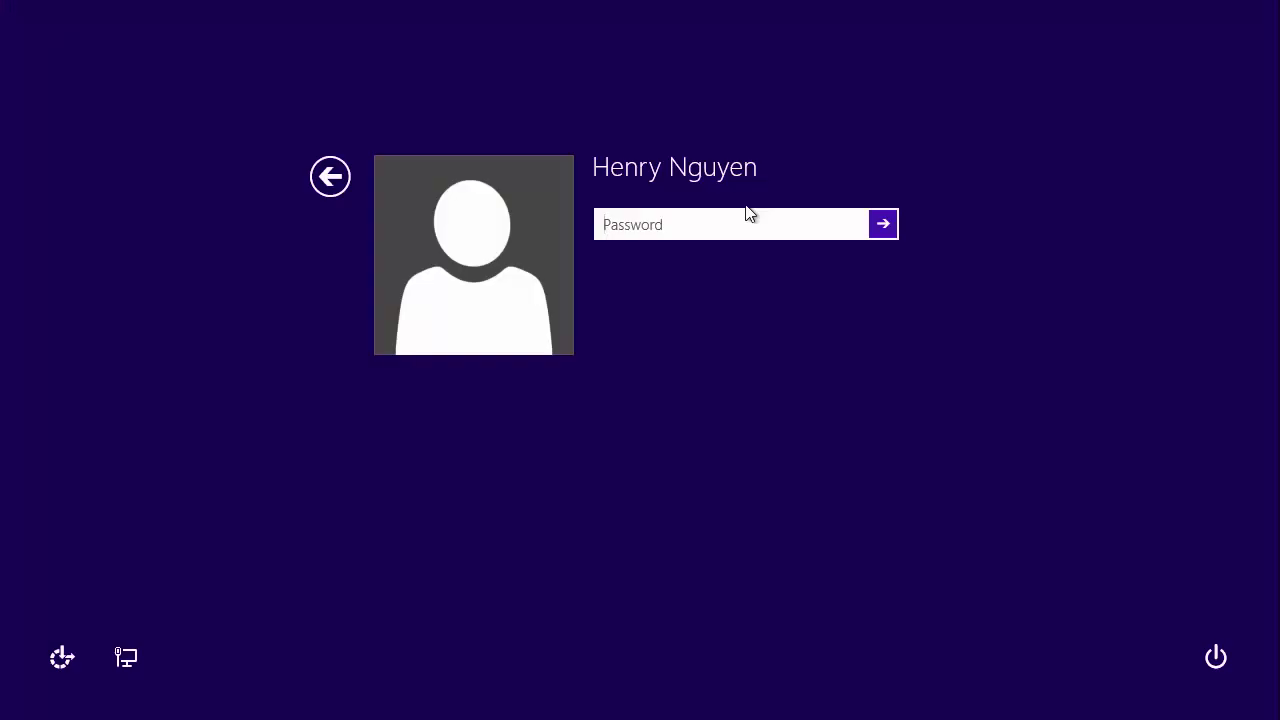
pyautogui.press('Return')
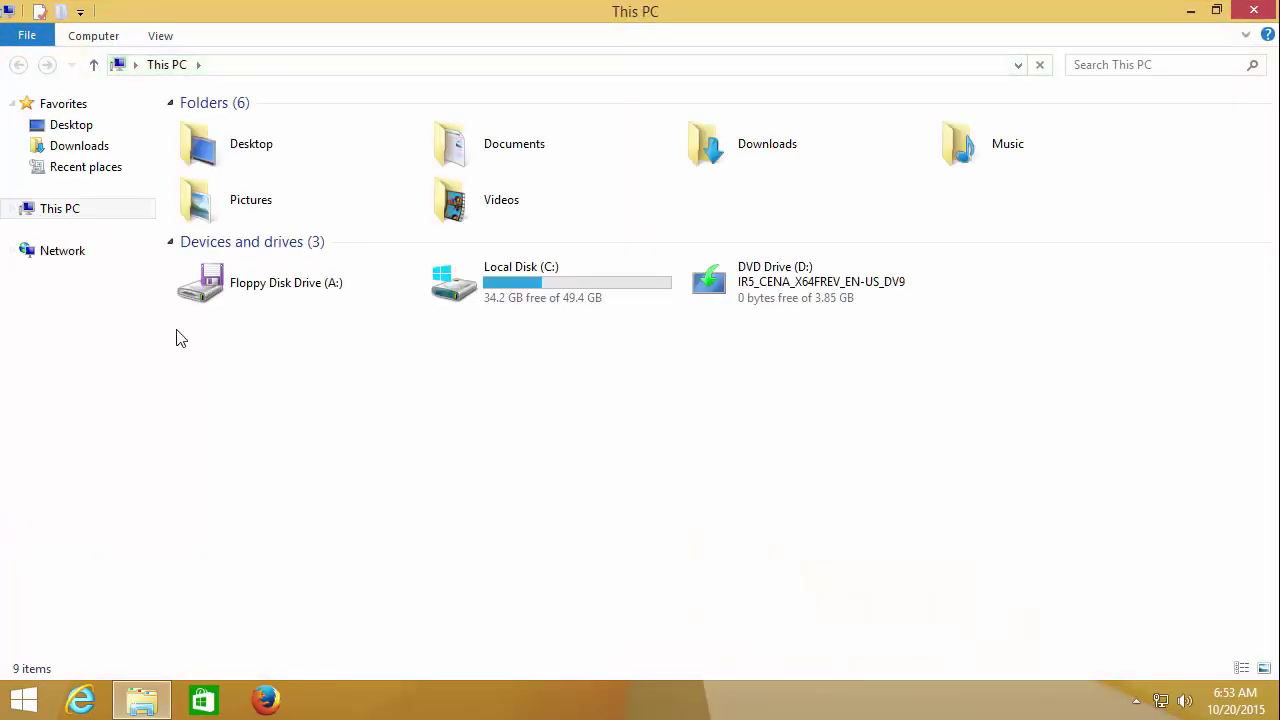
pyautogui.rightClick(68, 216)
pyautogui.click(142, 461)
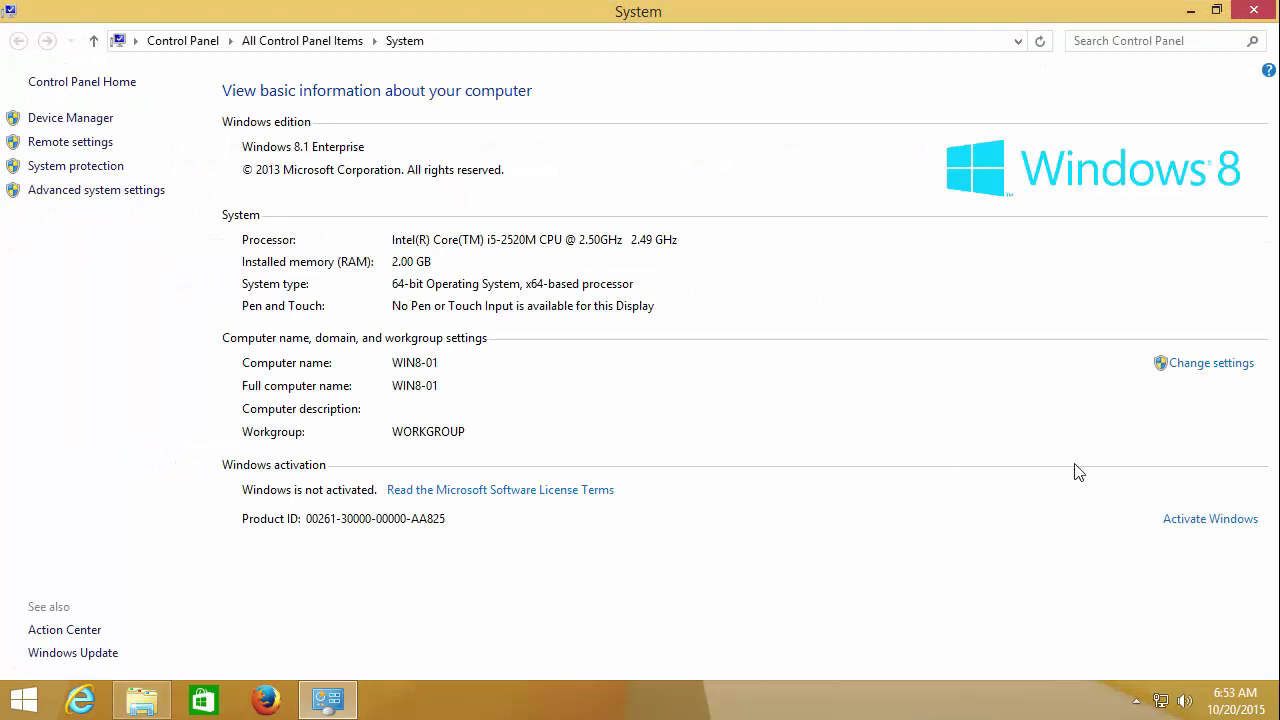
# Step: Make WIN8-01 a member of the ittraining.net.local domain using administrator credentials
pyautogui.click(1208, 364)
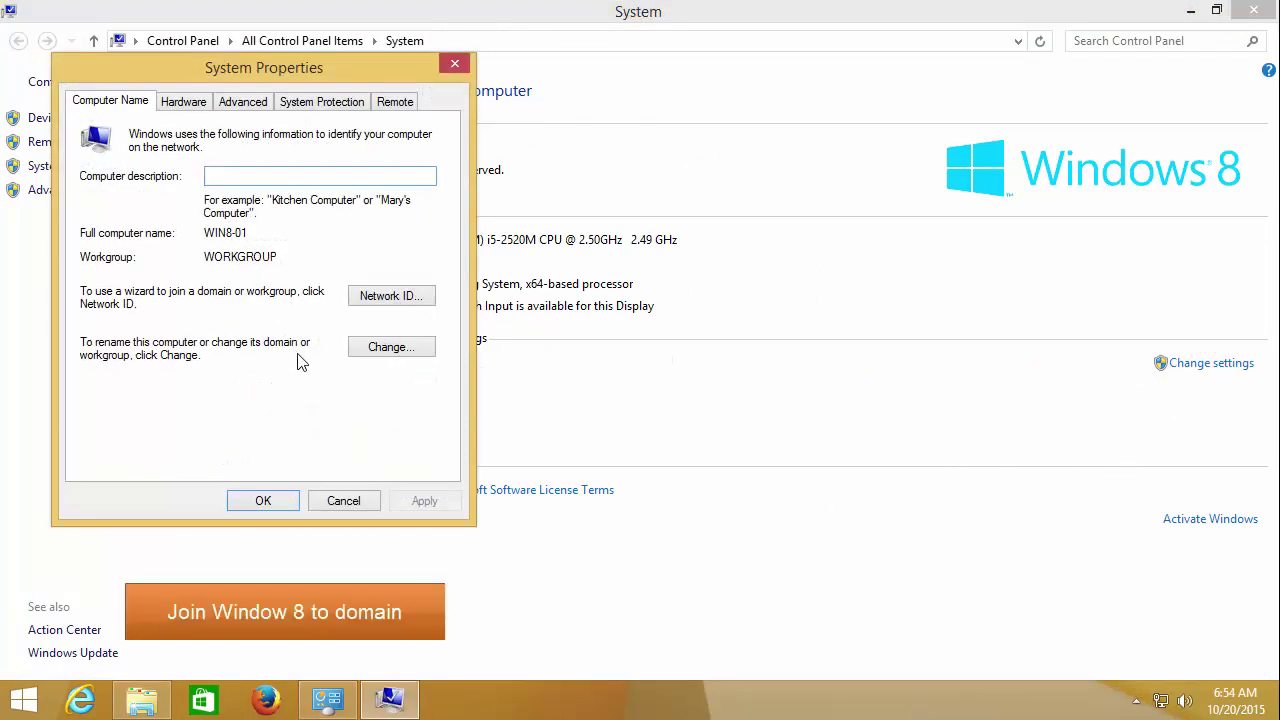
pyautogui.click(371, 347)
pyautogui.click(128, 221)
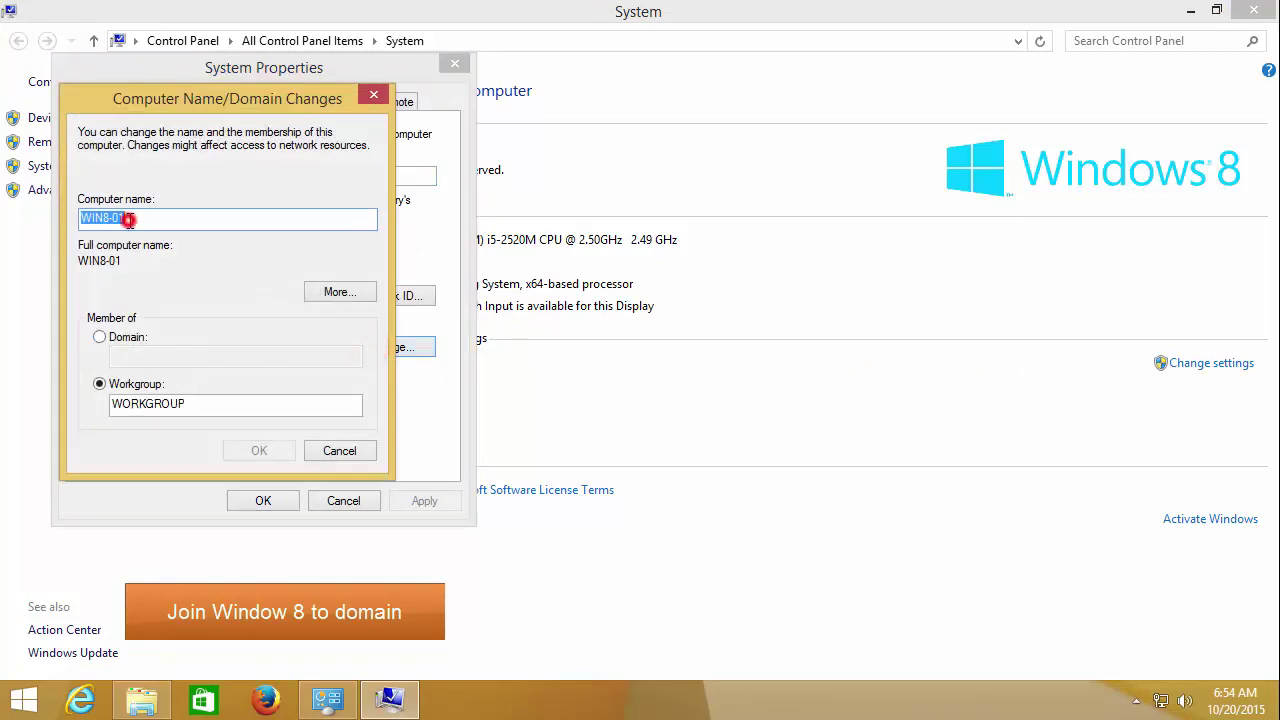
pyautogui.click(128, 340)
pyautogui.click(125, 356)
pyautogui.write('ittraining.net.loical')
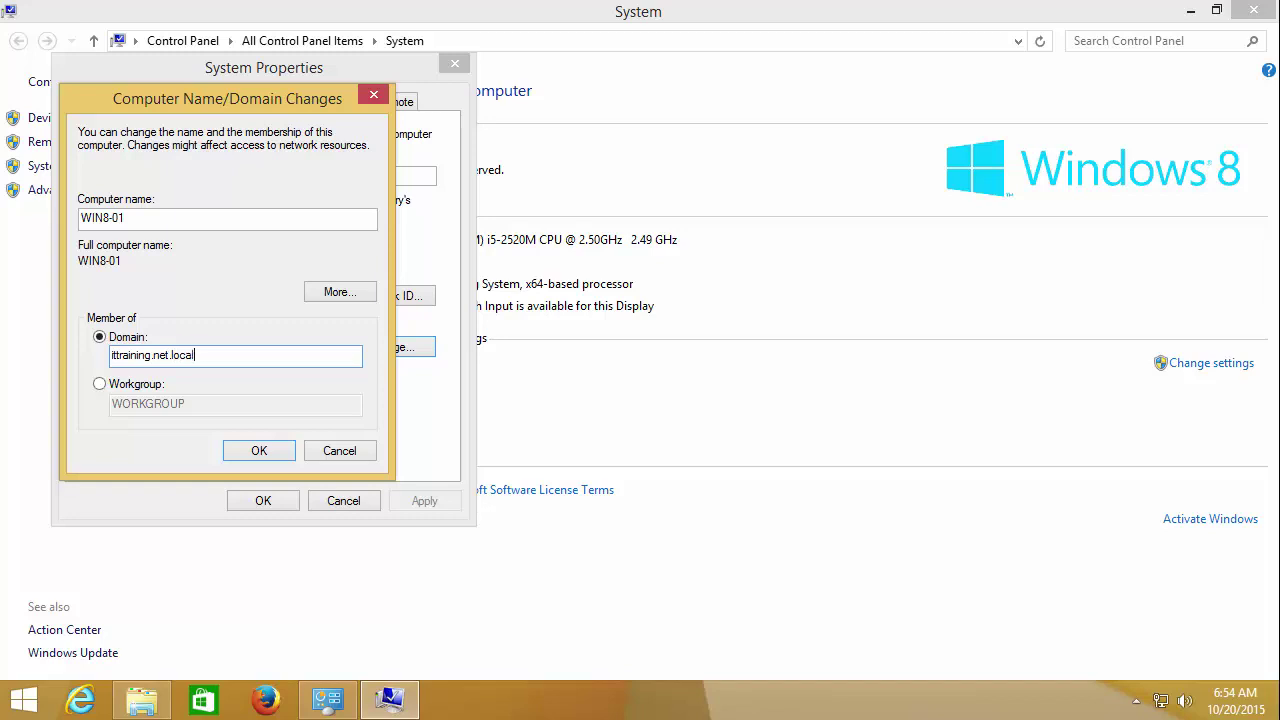
pyautogui.press('Return')
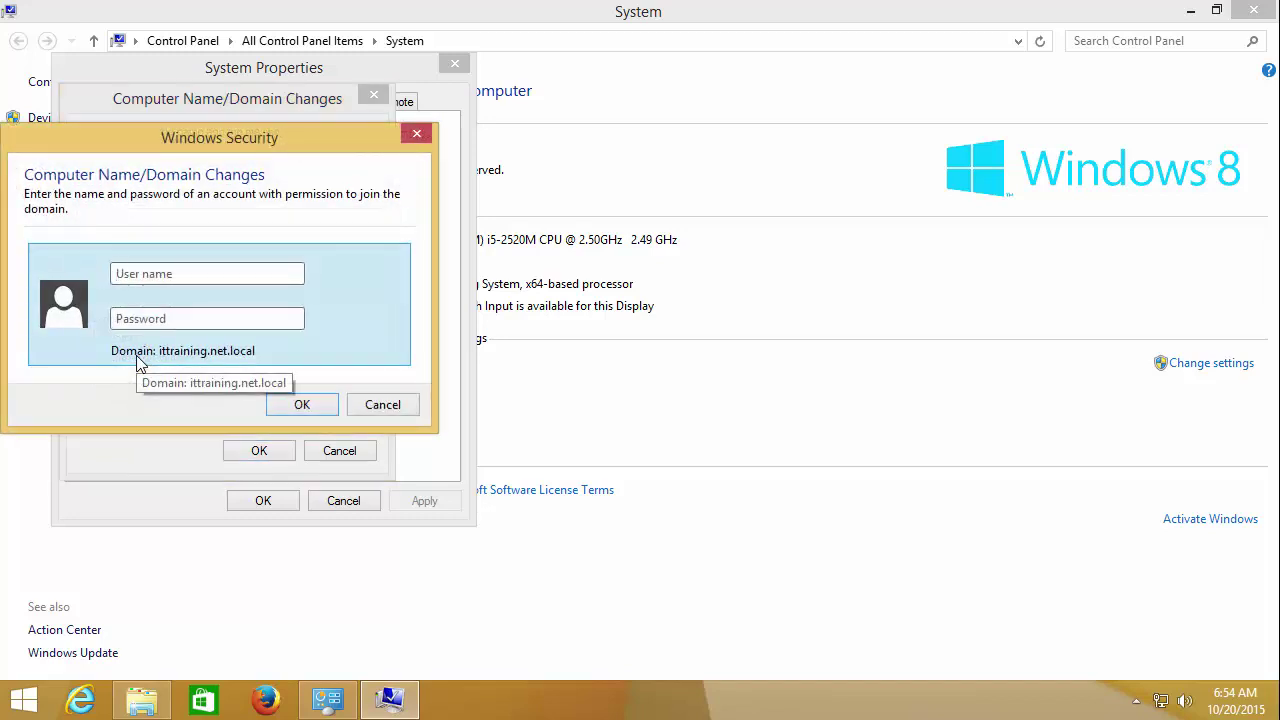
pyautogui.write('sysadmin')
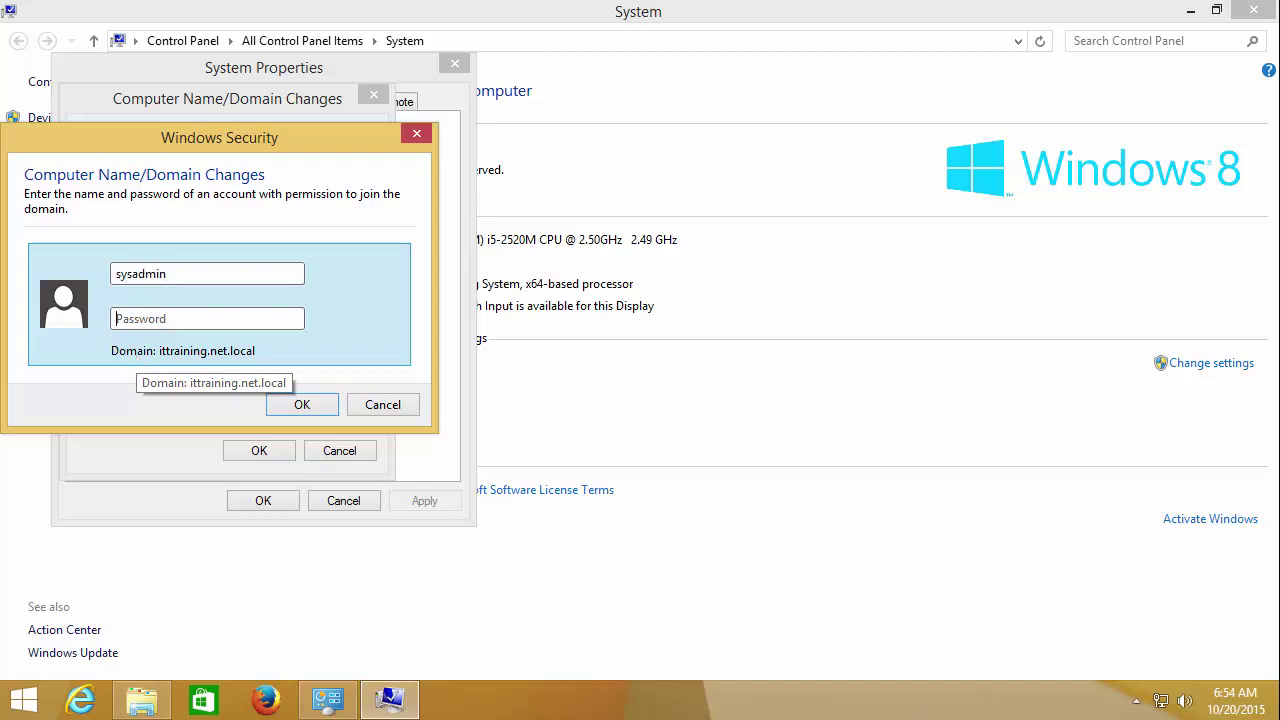
pyautogui.write('***')
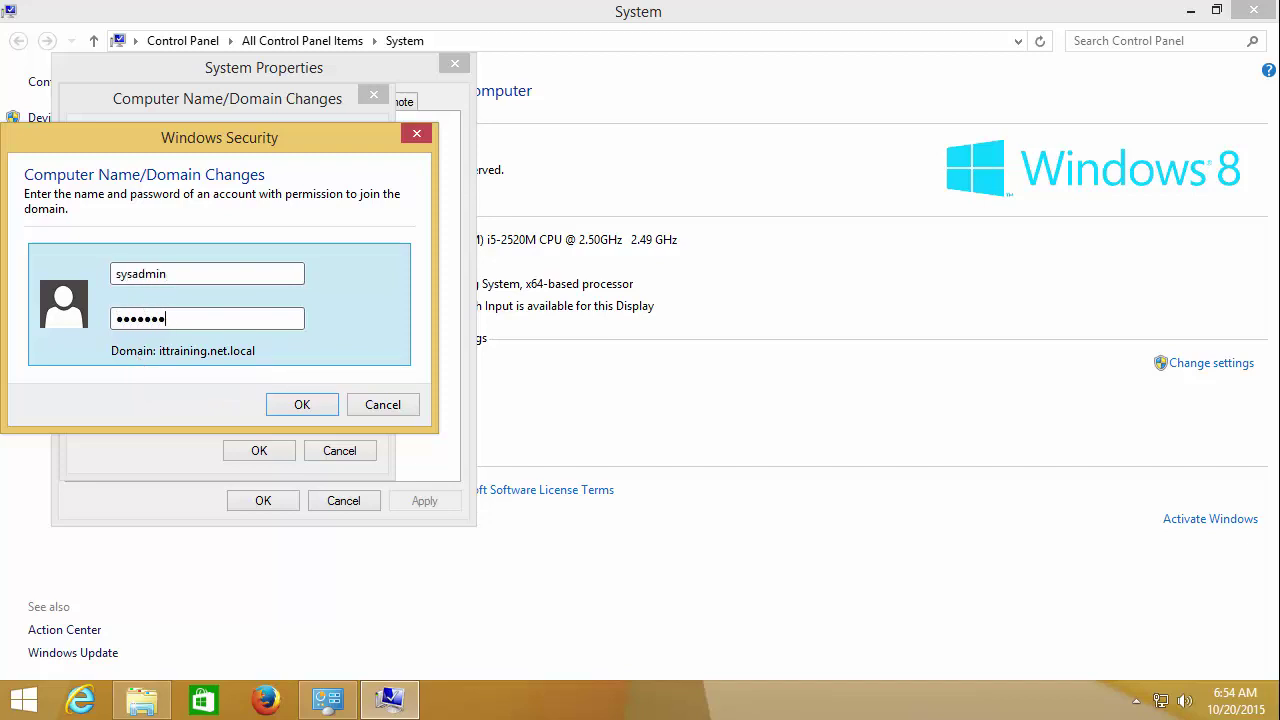
pyautogui.write('****')
pyautogui.press('Return')
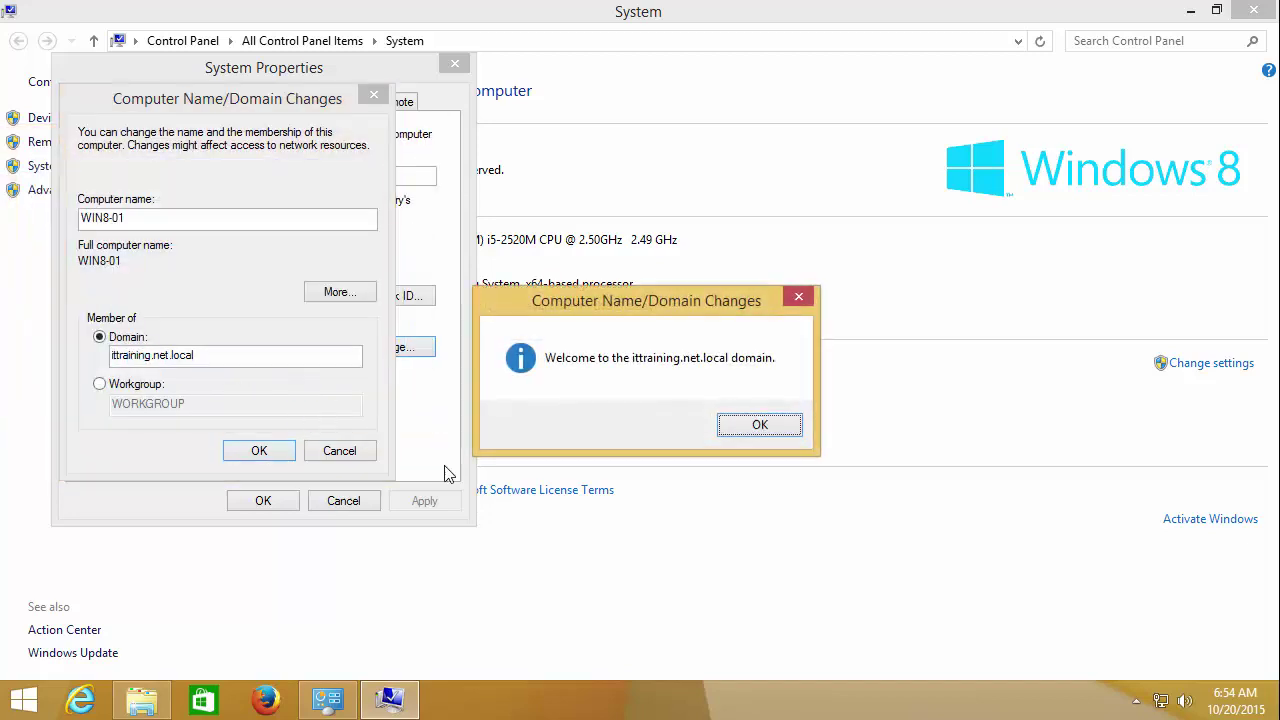
# Step: Acknowledge the domain welcome, close System Properties and restart now
pyautogui.click(763, 426)
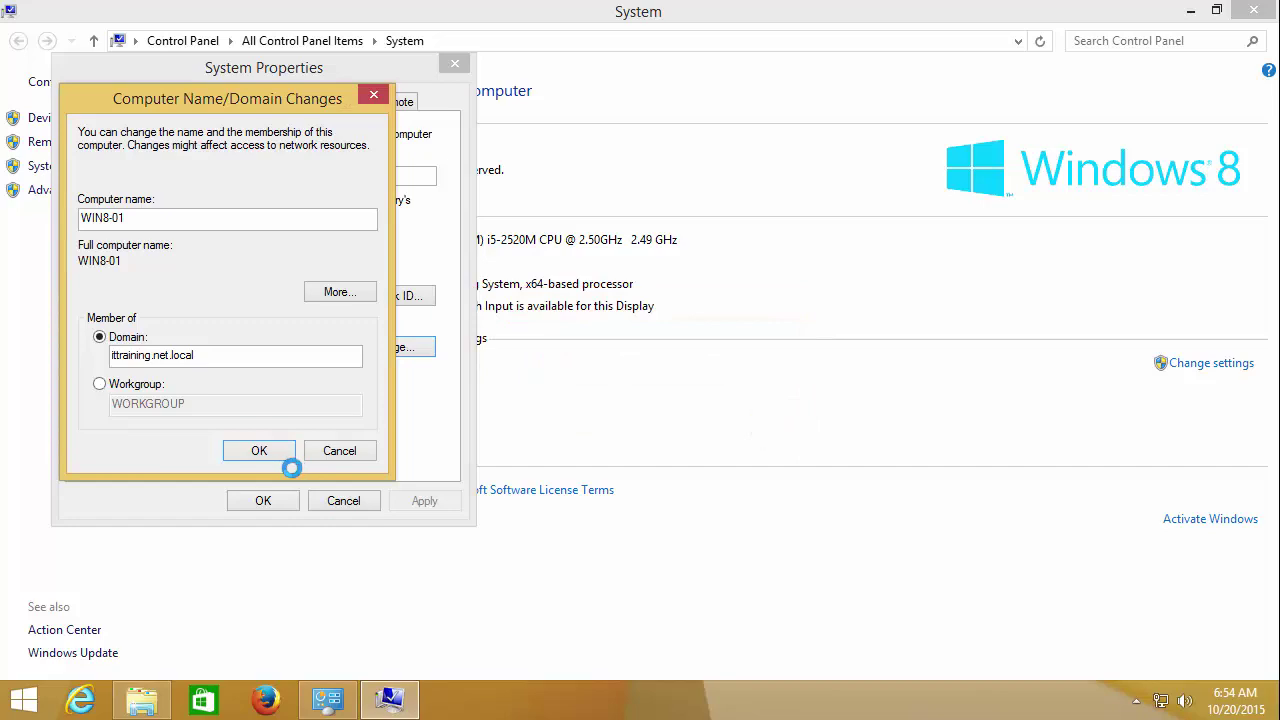
pyautogui.click(762, 376)
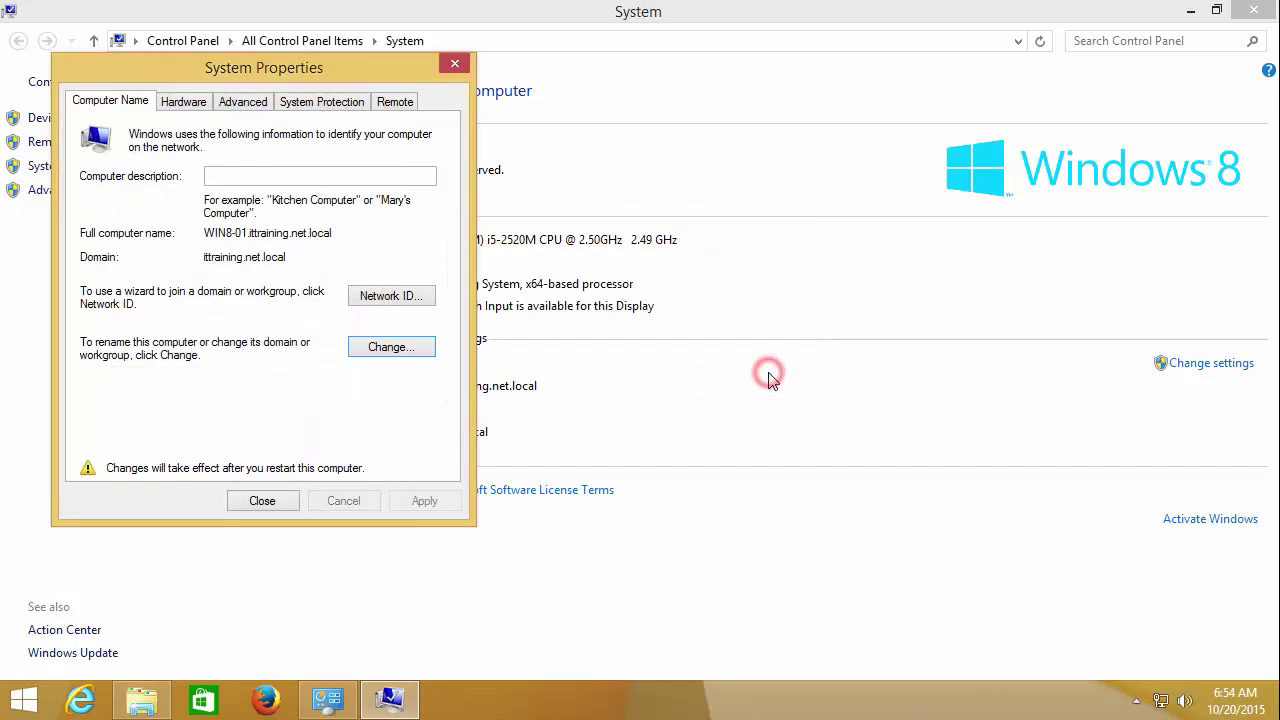
pyautogui.click(268, 504)
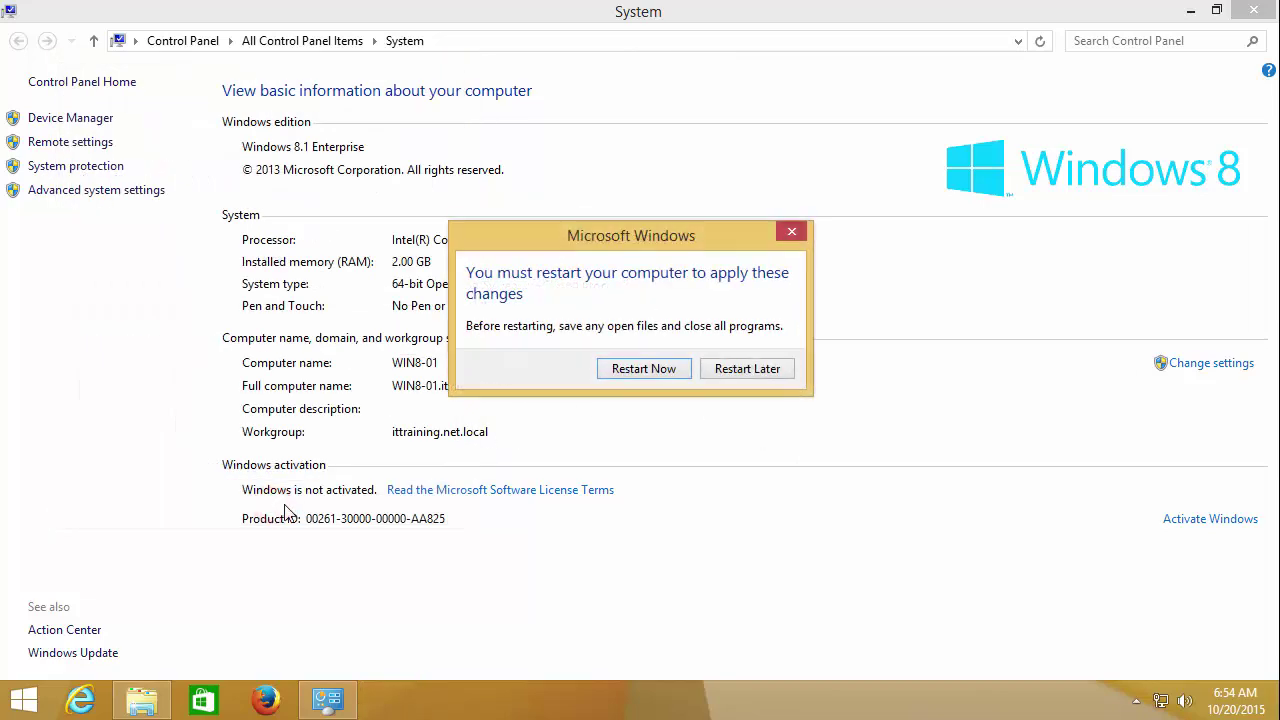
pyautogui.click(631, 370)
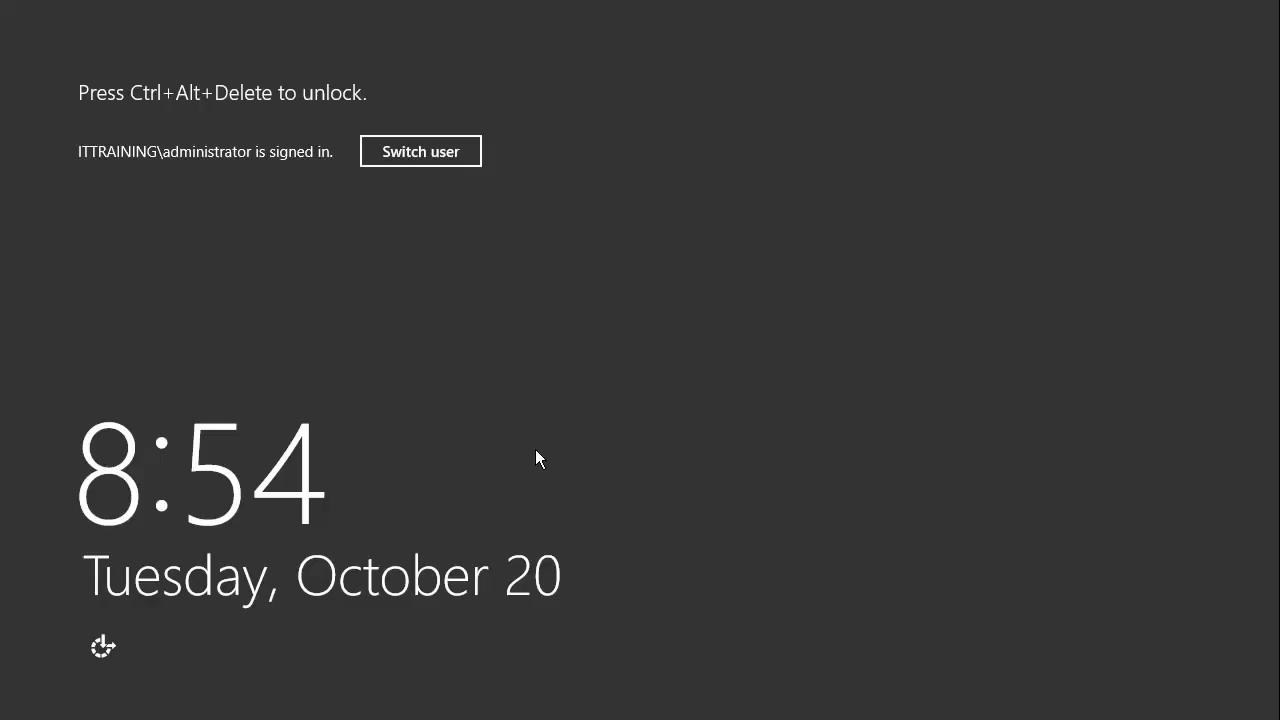
# Step: Unlock the server and sign in as administrator with the account password
pyautogui.click(579, 453)
pyautogui.hotkey('ctrl', 'alt', 'Delete')
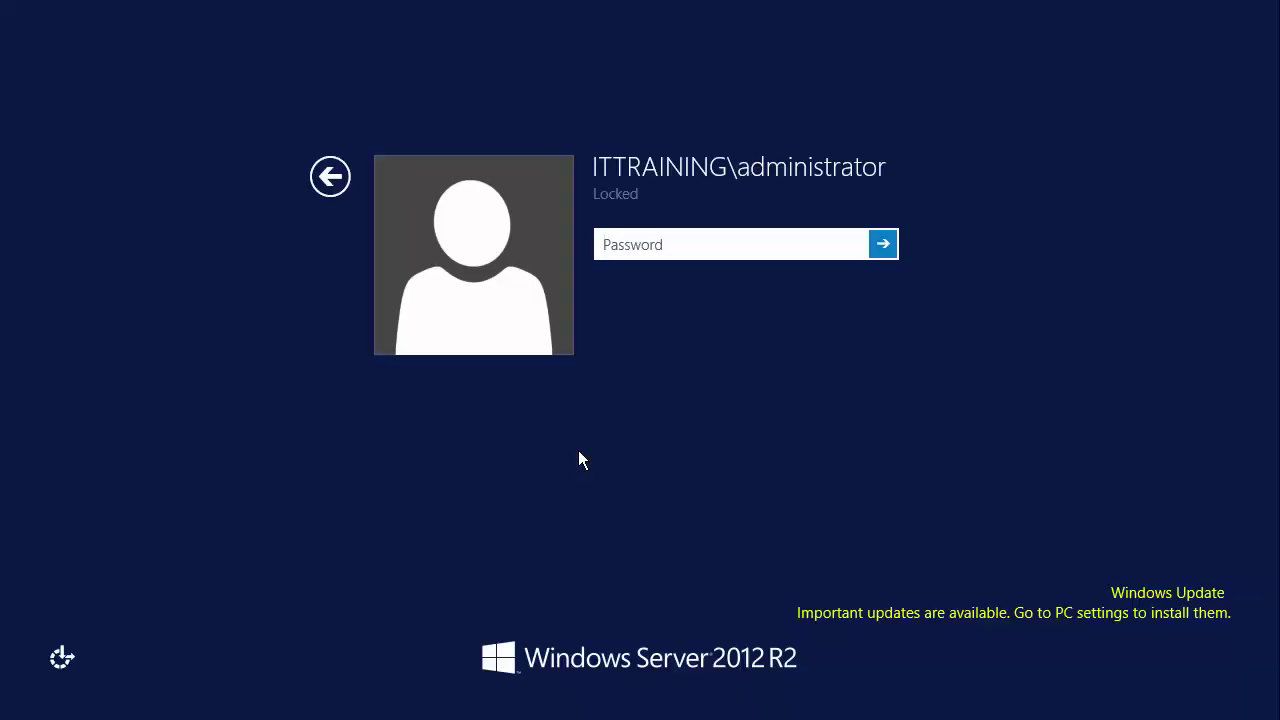
pyautogui.write('Pa$$w0rd')
pyautogui.press('Return')
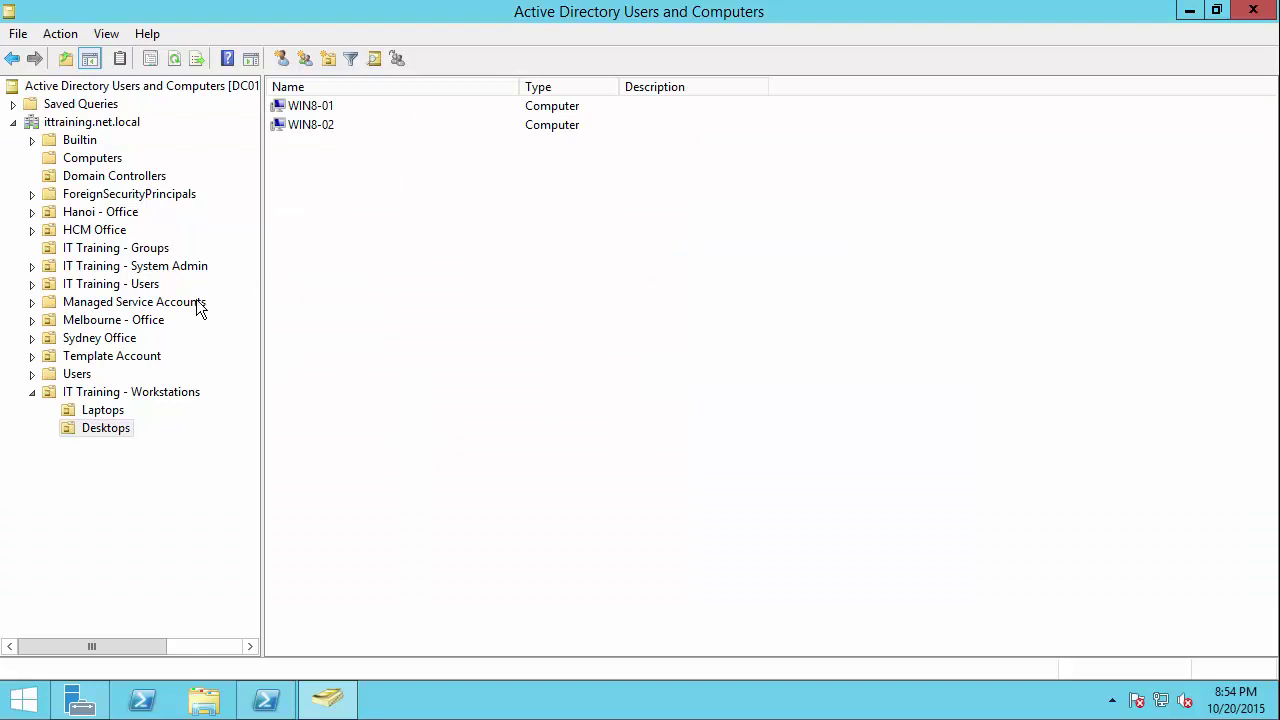
# Step: Open WIN8-01 in the Desktops OU and check its DNS name and operating system
pyautogui.click(98, 159)
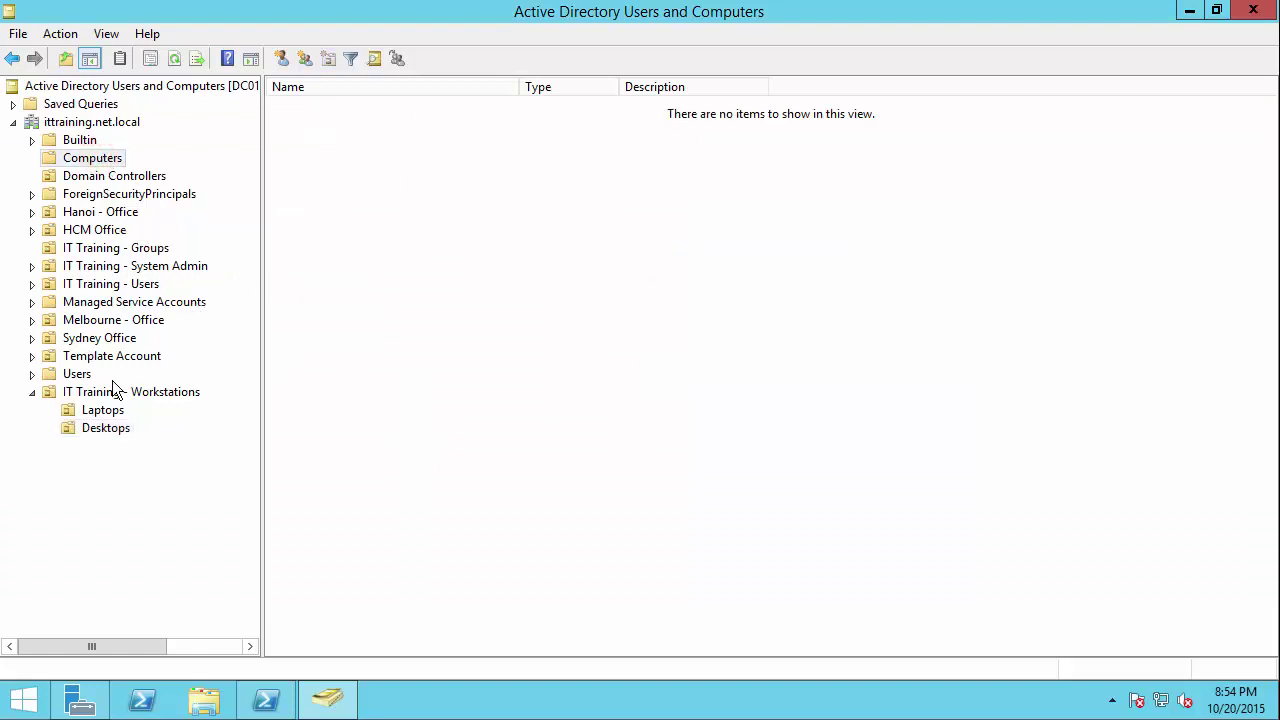
pyautogui.click(103, 412)
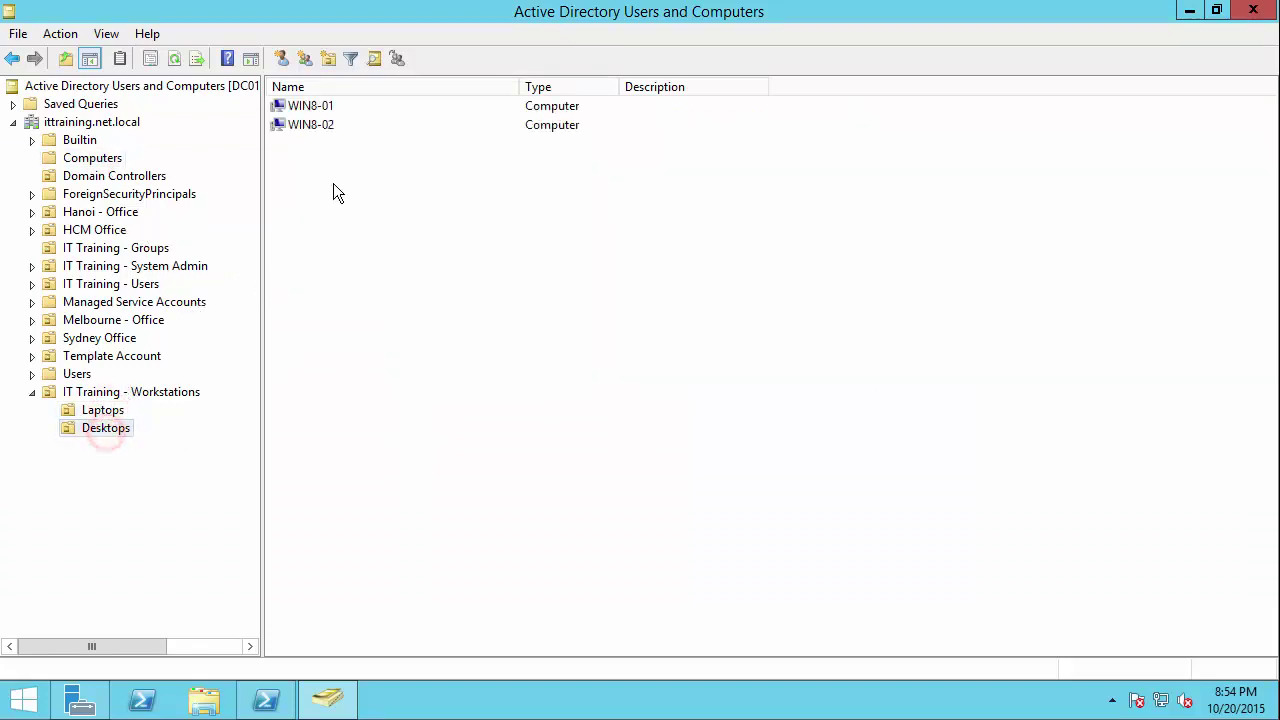
pyautogui.click(320, 106)
pyautogui.doubleClick(322, 107)
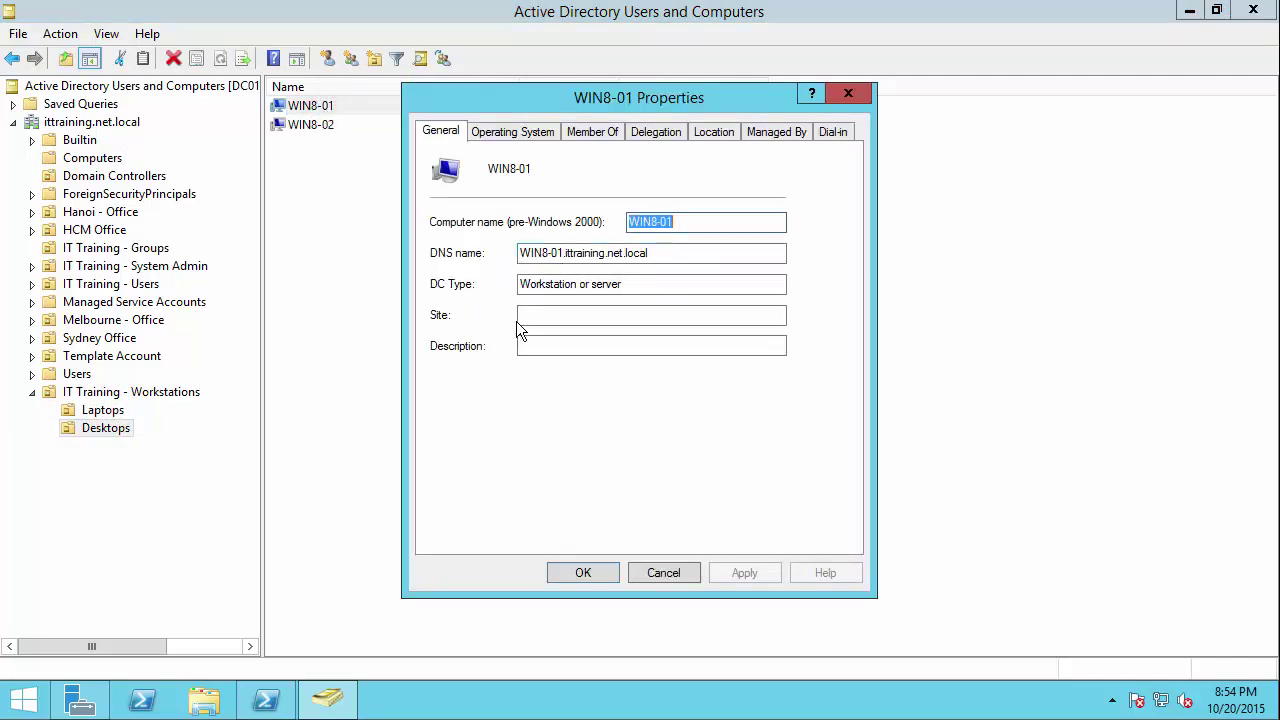
pyautogui.click(657, 253)
pyautogui.doubleClick(657, 253)
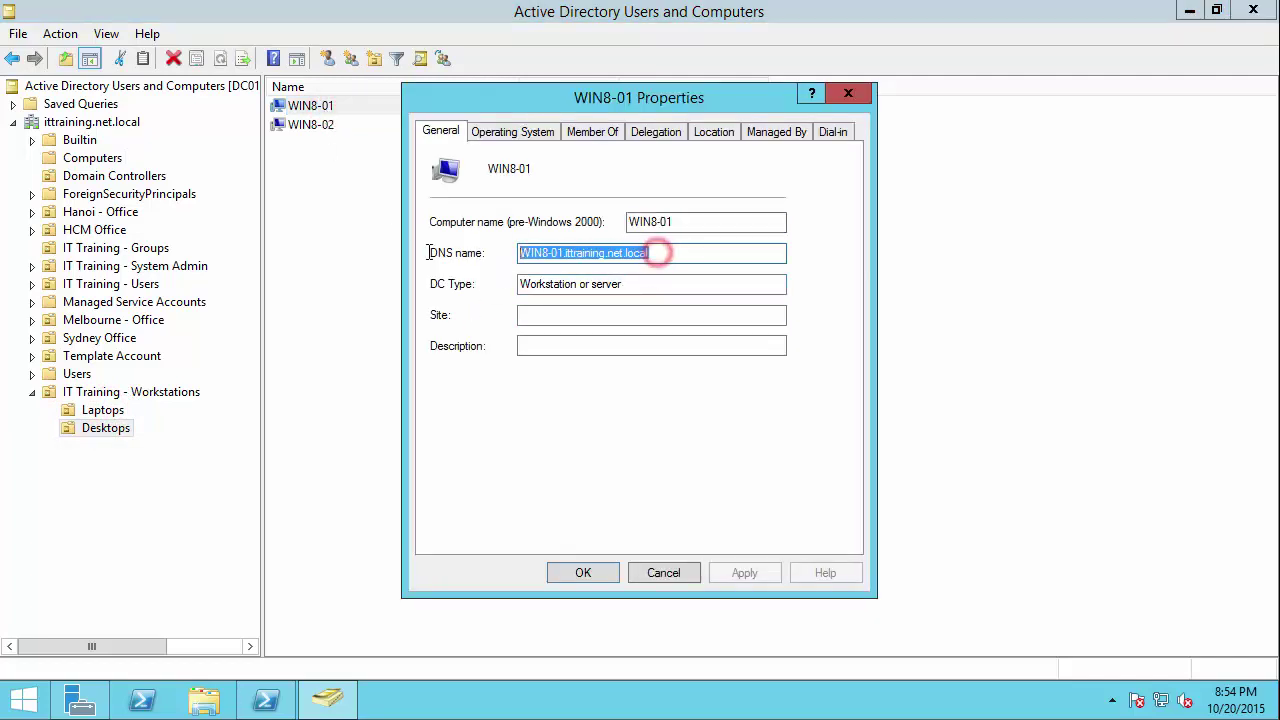
pyautogui.moveTo(623, 284); pyautogui.dragTo(515, 198)
pyautogui.click(507, 133)
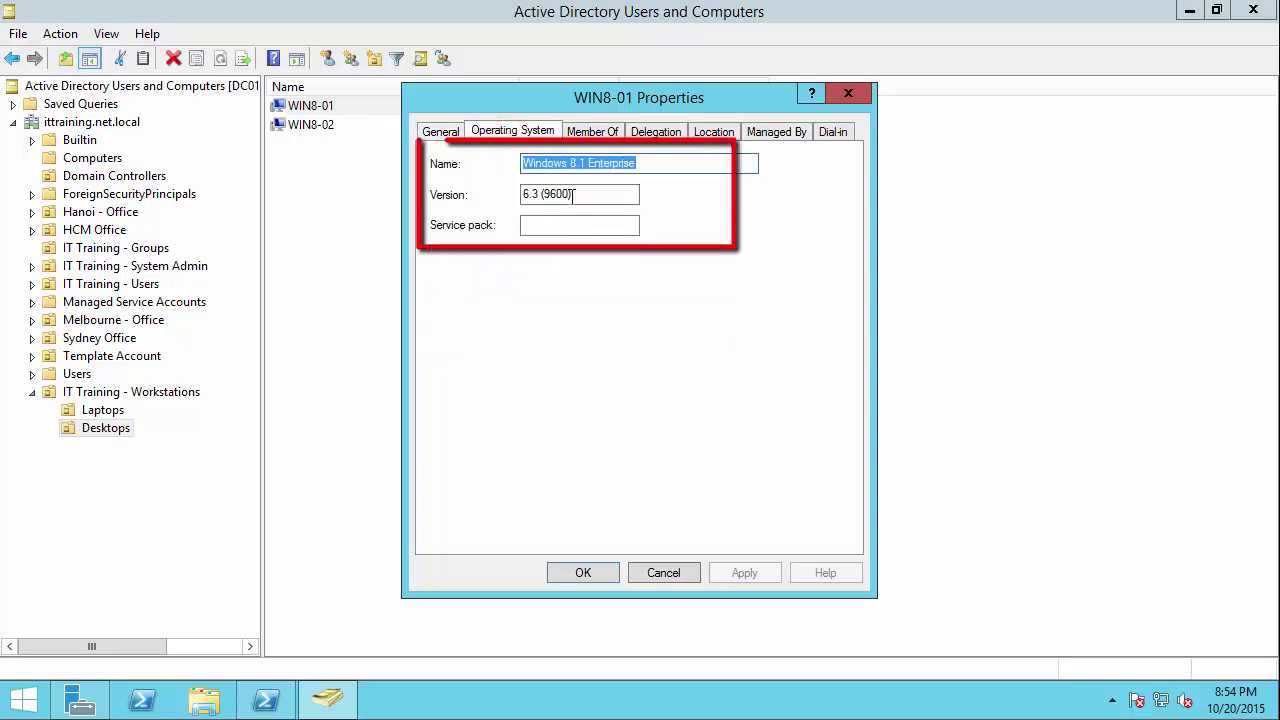
pyautogui.moveTo(634, 164); pyautogui.dragTo(494, 162)
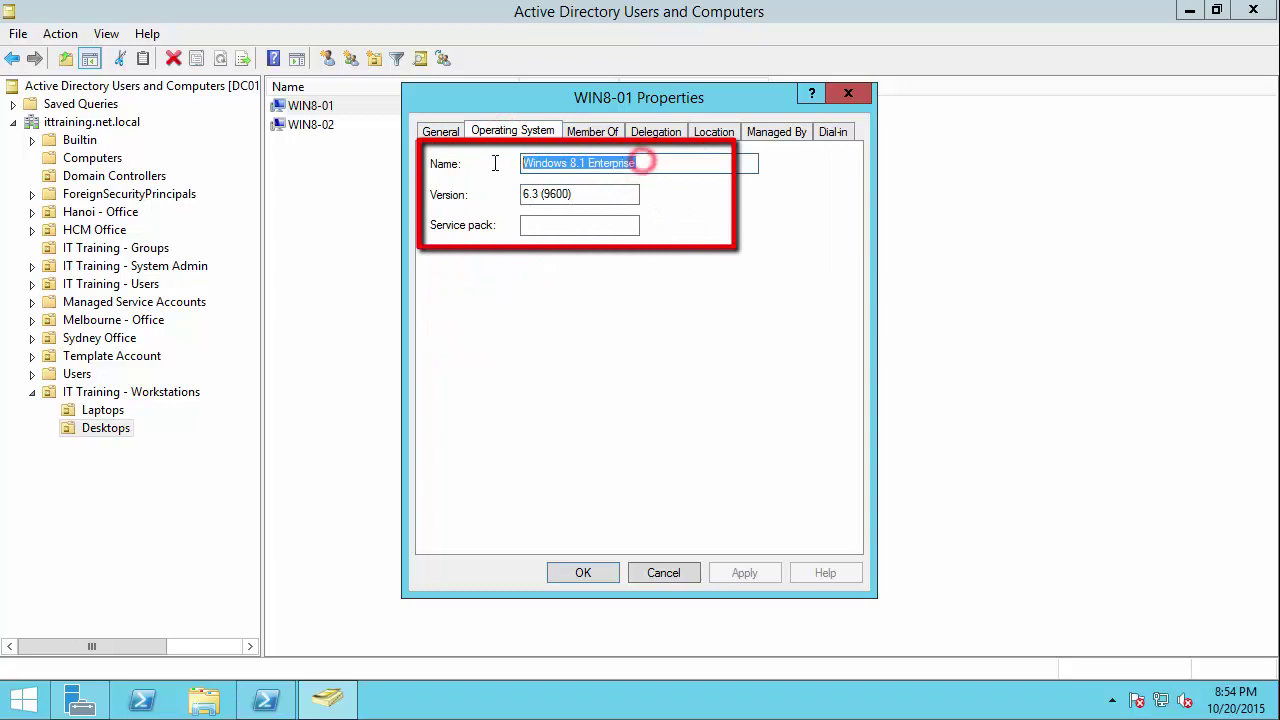
# Step: Browse WIN8-01's Member Of, Delegation, Location, Managed By and Dial-in tabs, then close
pyautogui.click(600, 131)
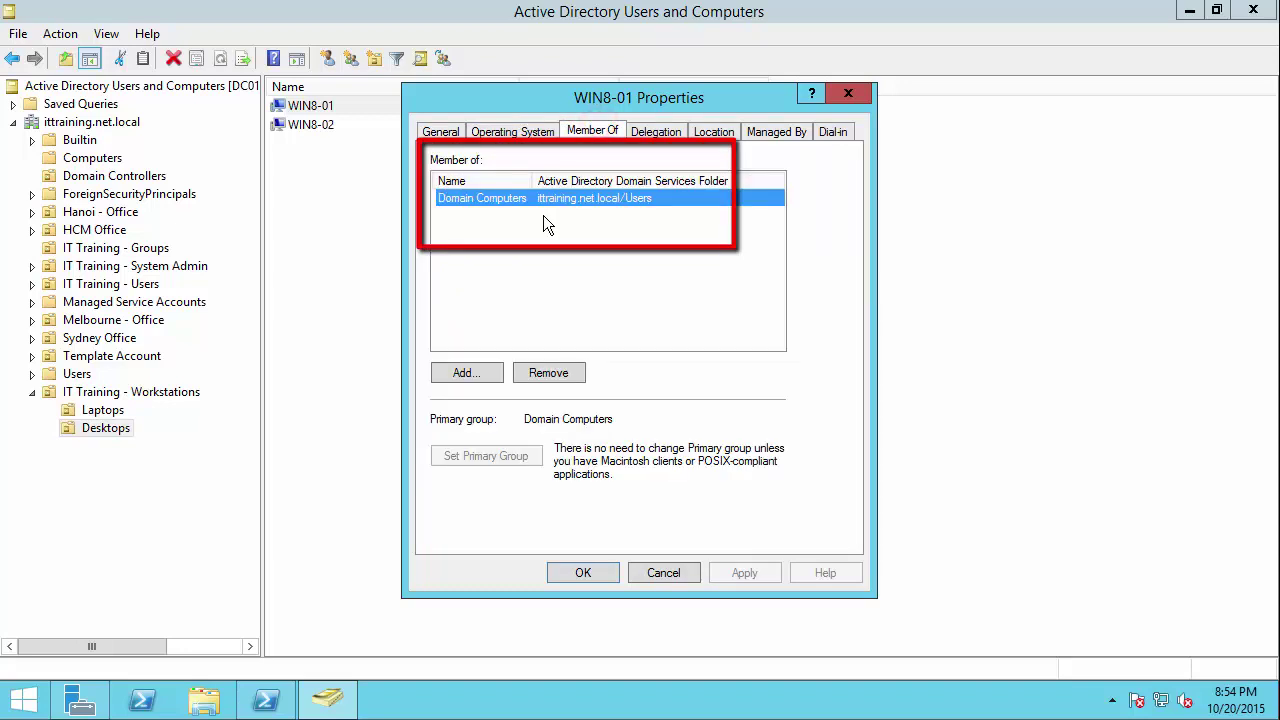
pyautogui.click(665, 136)
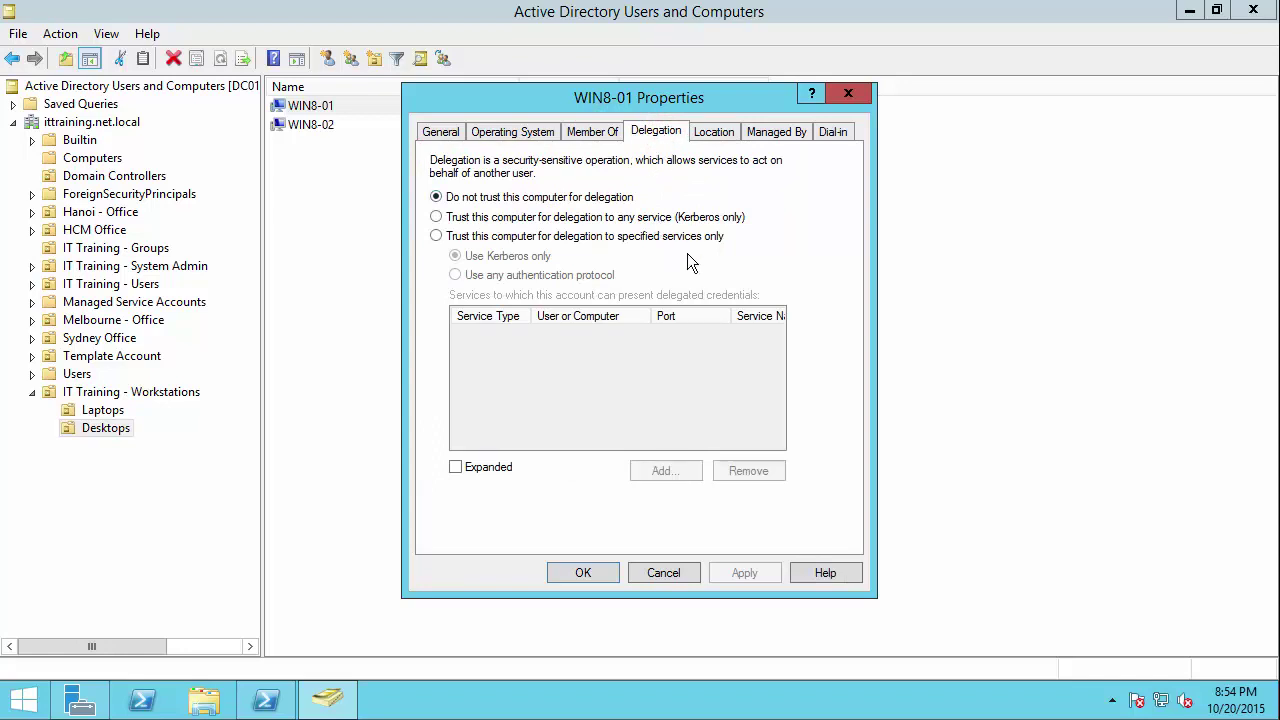
pyautogui.click(713, 132)
pyautogui.click(778, 131)
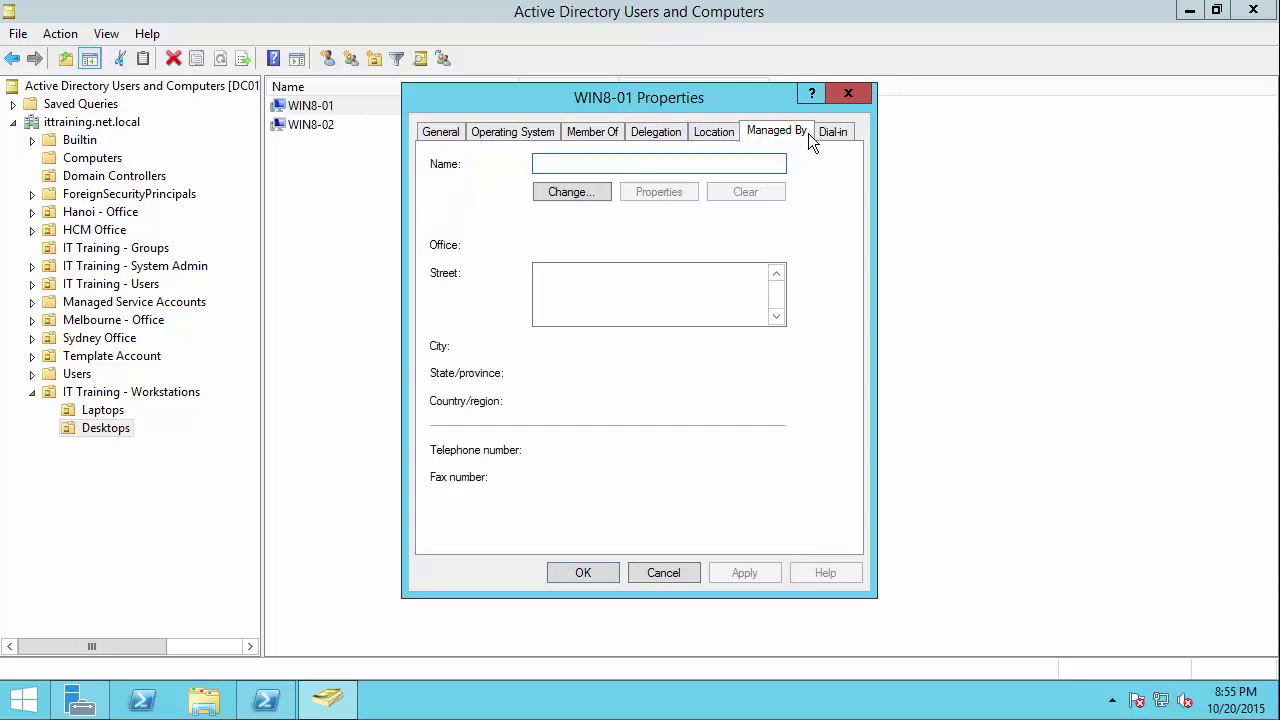
pyautogui.click(826, 131)
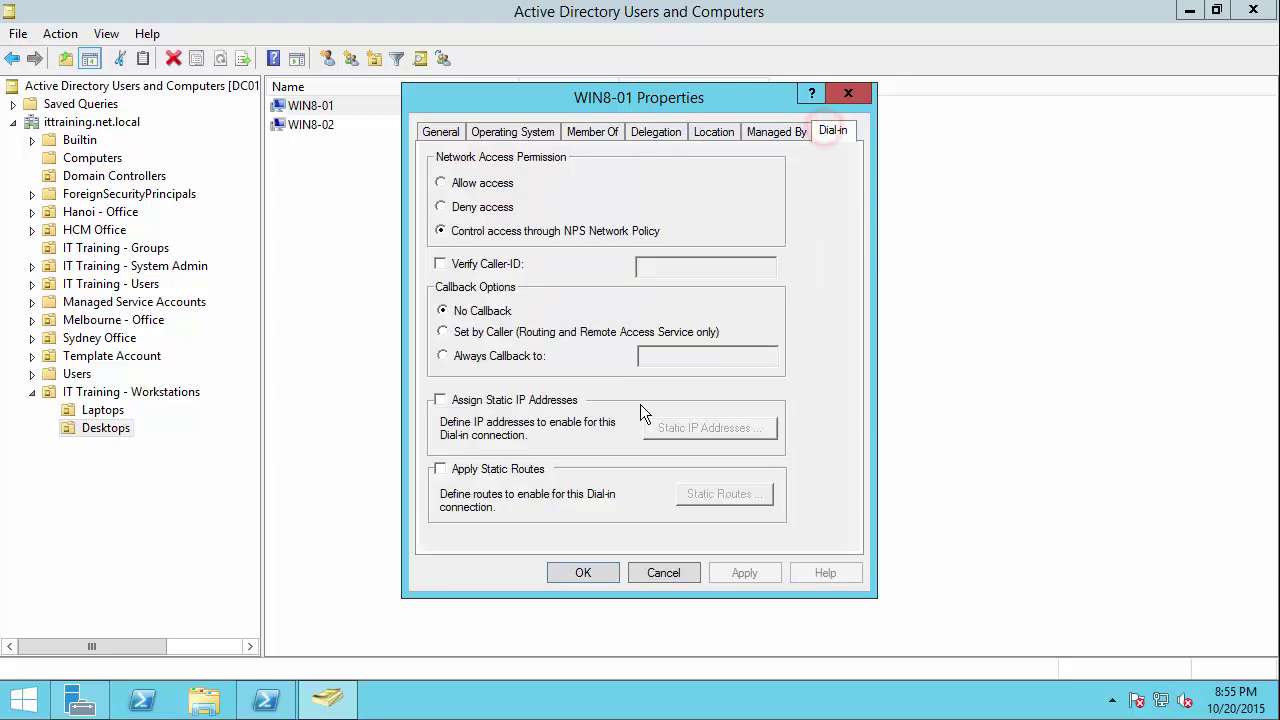
pyautogui.click(457, 133)
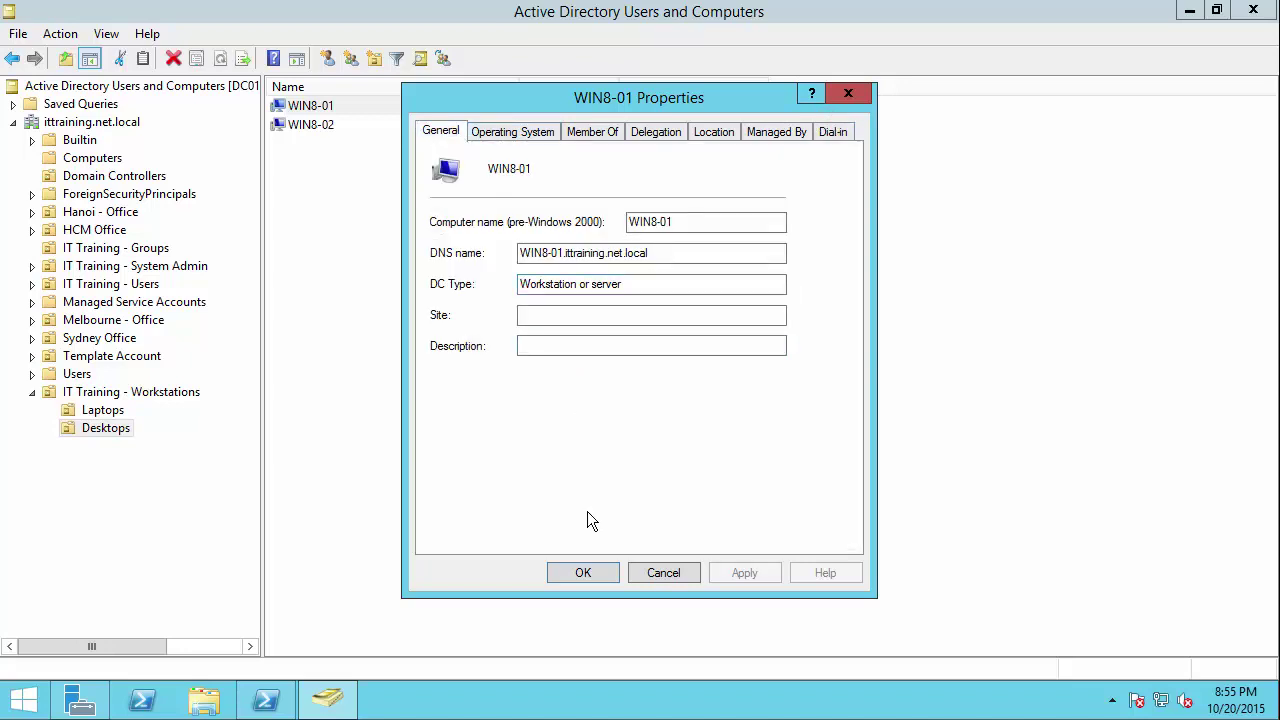
pyautogui.click(583, 577)
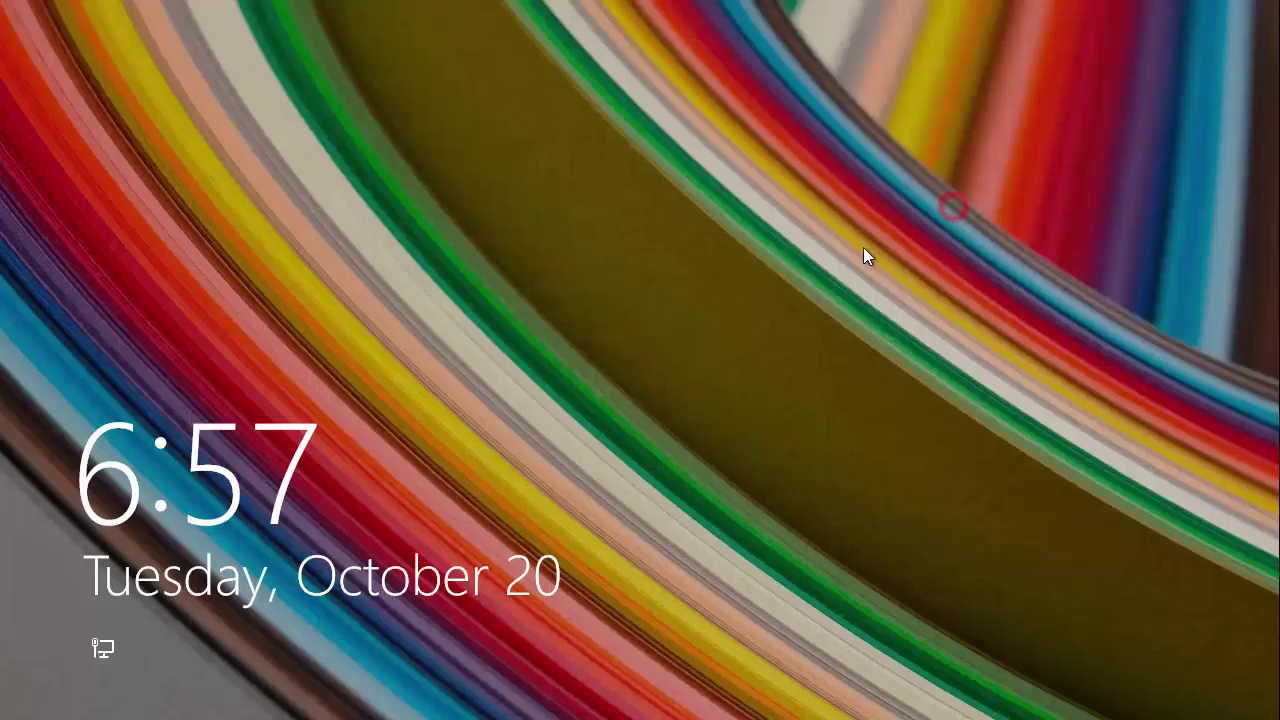
# Step: Sign in via Other user with the IT Training domain user's name and password
pyautogui.click(866, 257)
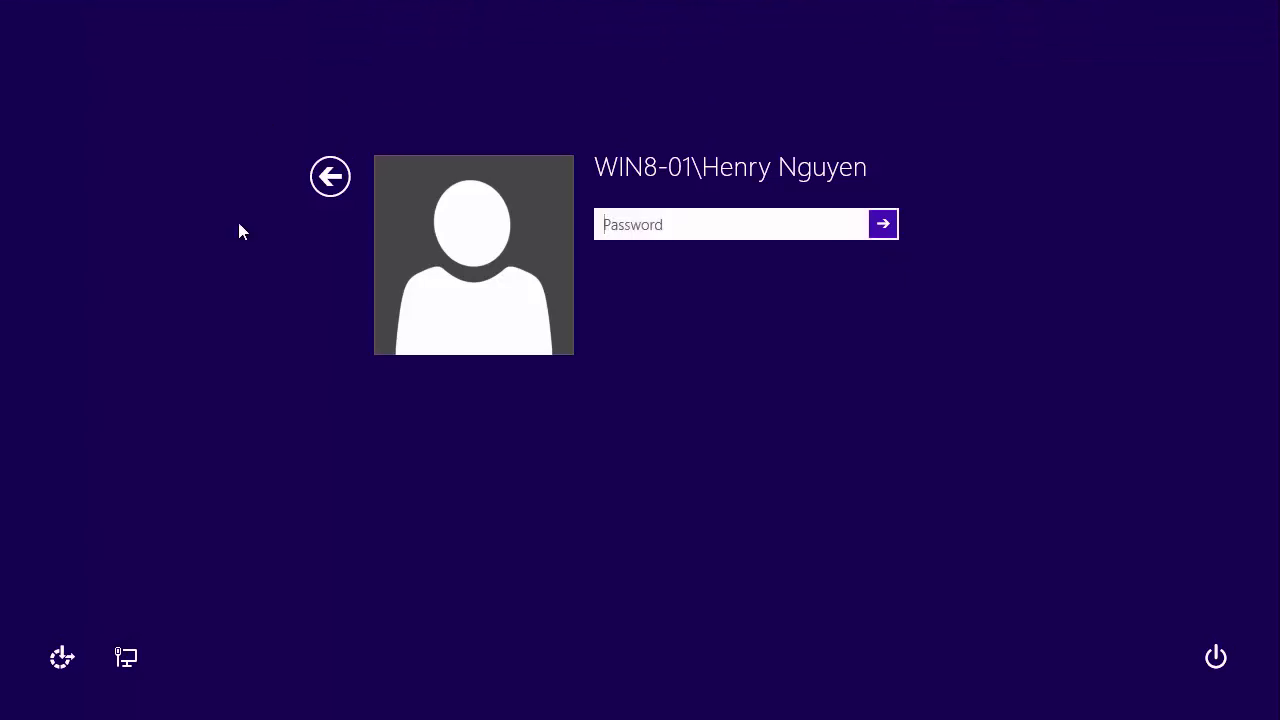
pyautogui.click(331, 180)
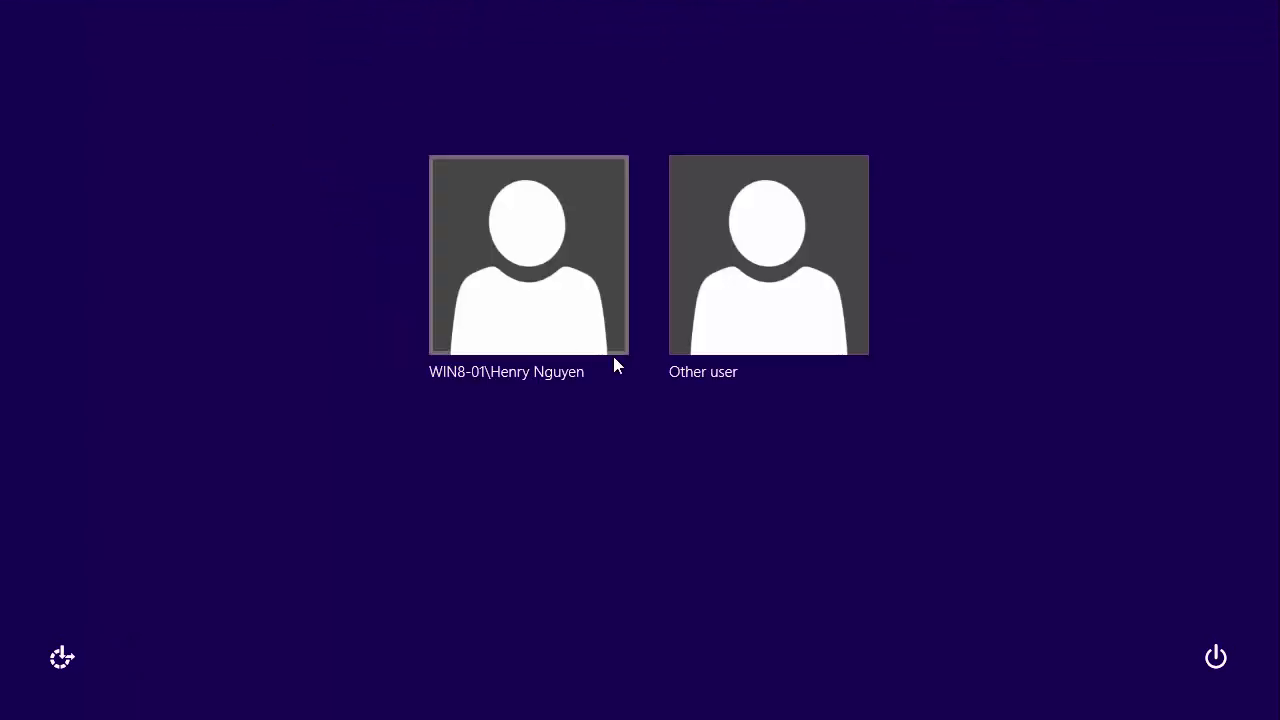
pyautogui.click(740, 334)
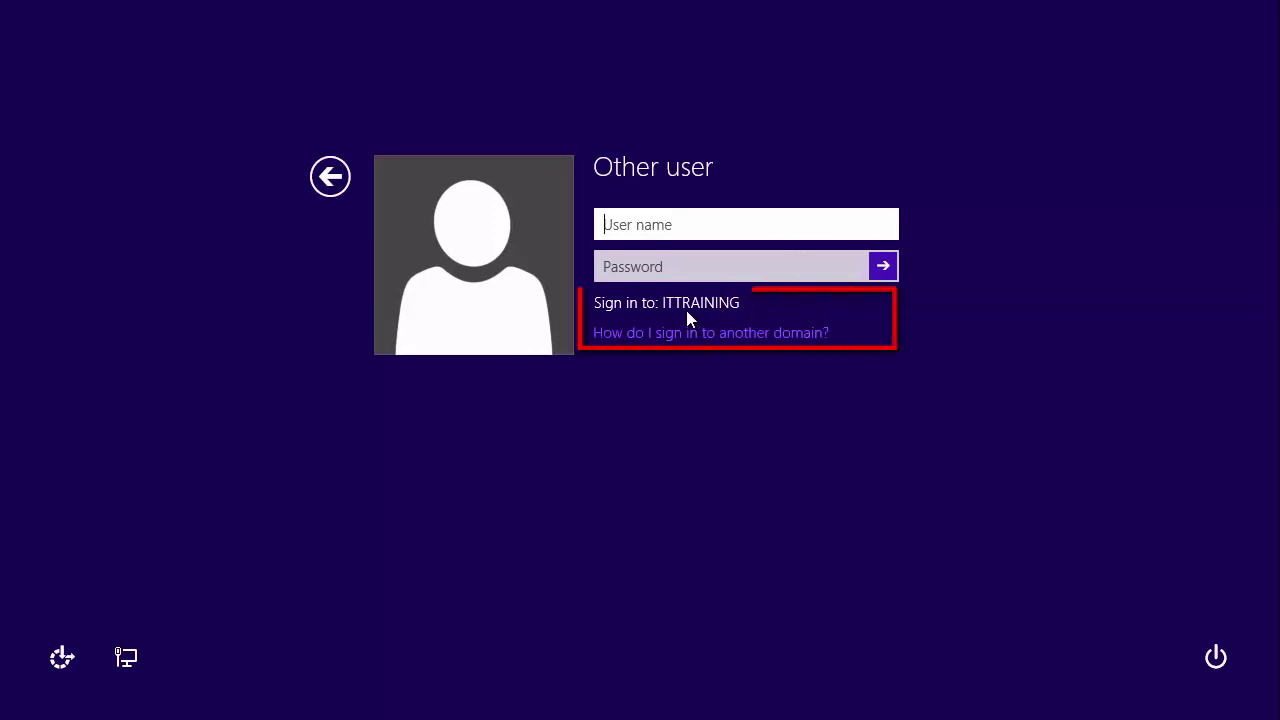
pyautogui.click(665, 225)
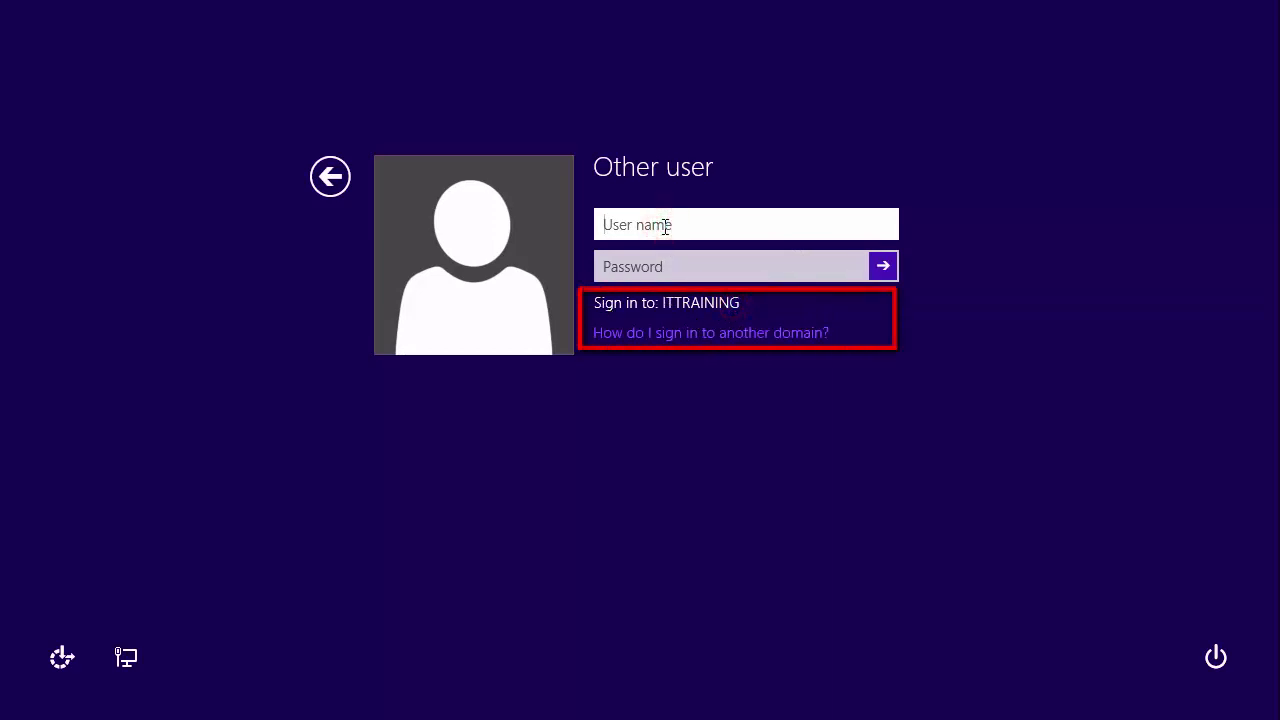
pyautogui.press('Tab')
pyautogui.write('Pa$$w0r')
pyautogui.press('Return')
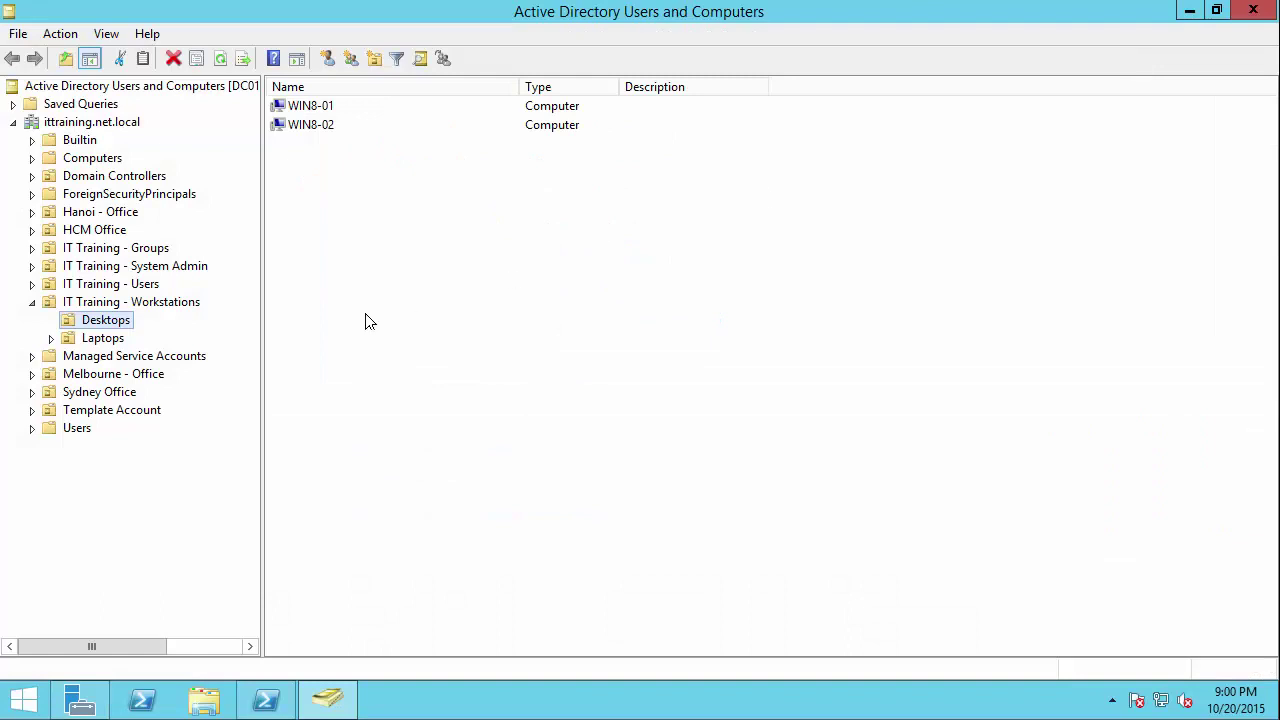
# Step: Check the Melbourne - Office IT Department, then list the three accounts in IT Training - Users
pyautogui.click(32, 303)
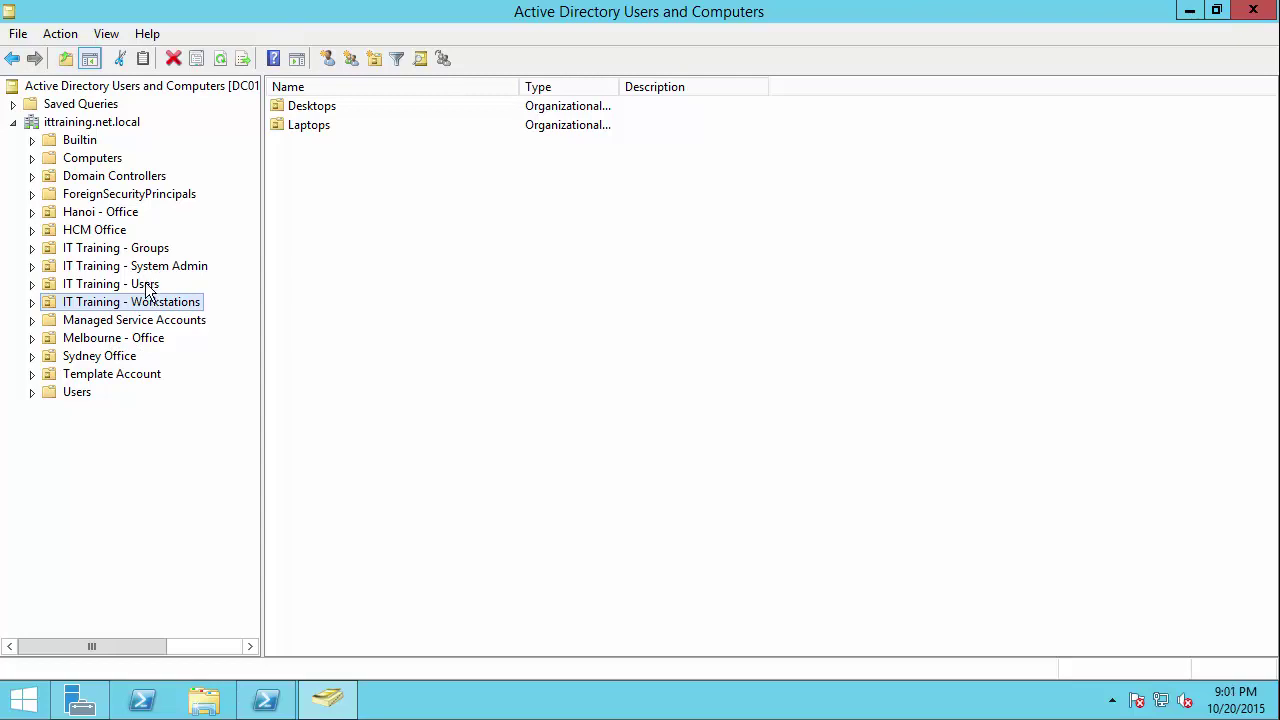
pyautogui.press('Down')
pyautogui.press('Down')
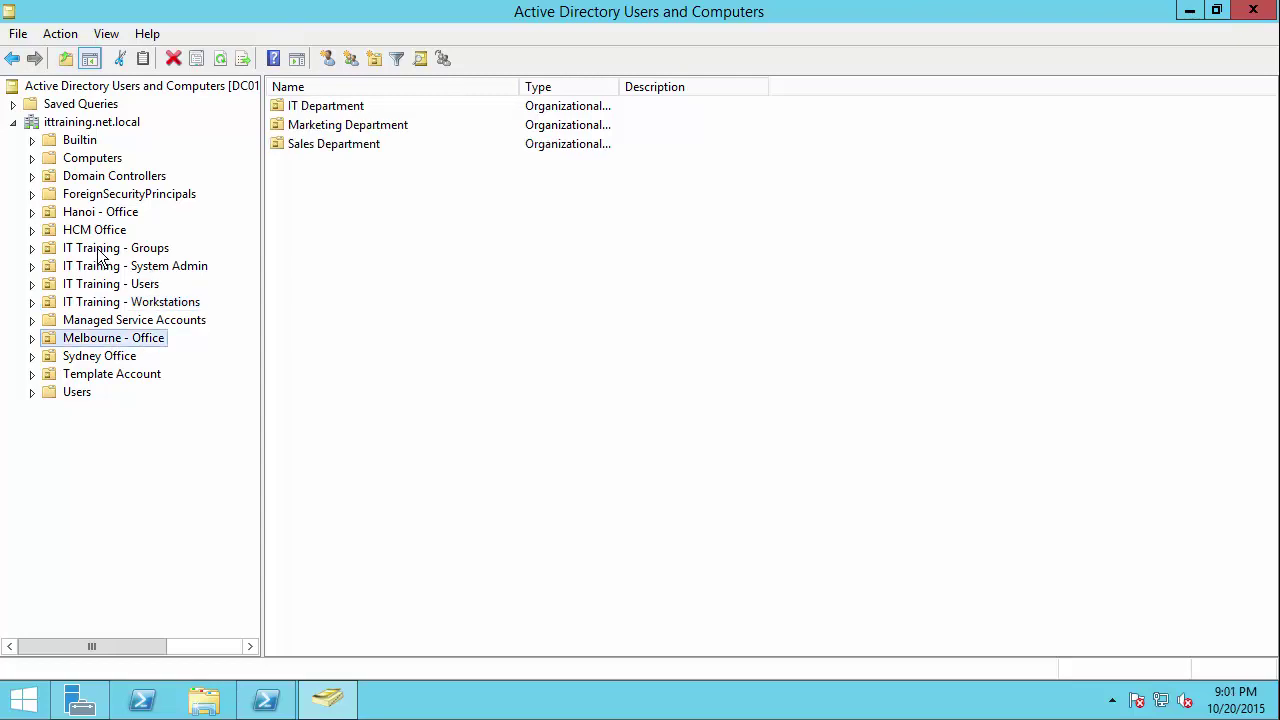
pyautogui.doubleClick(94, 338)
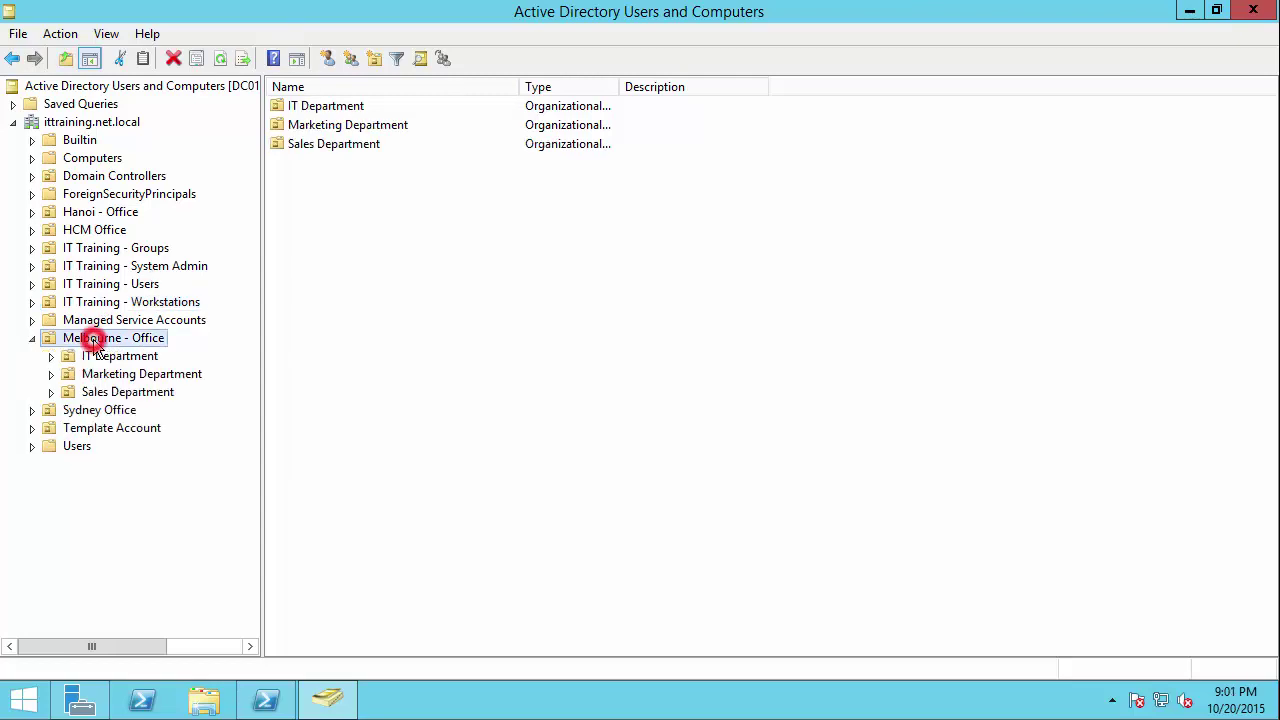
pyautogui.click(106, 358)
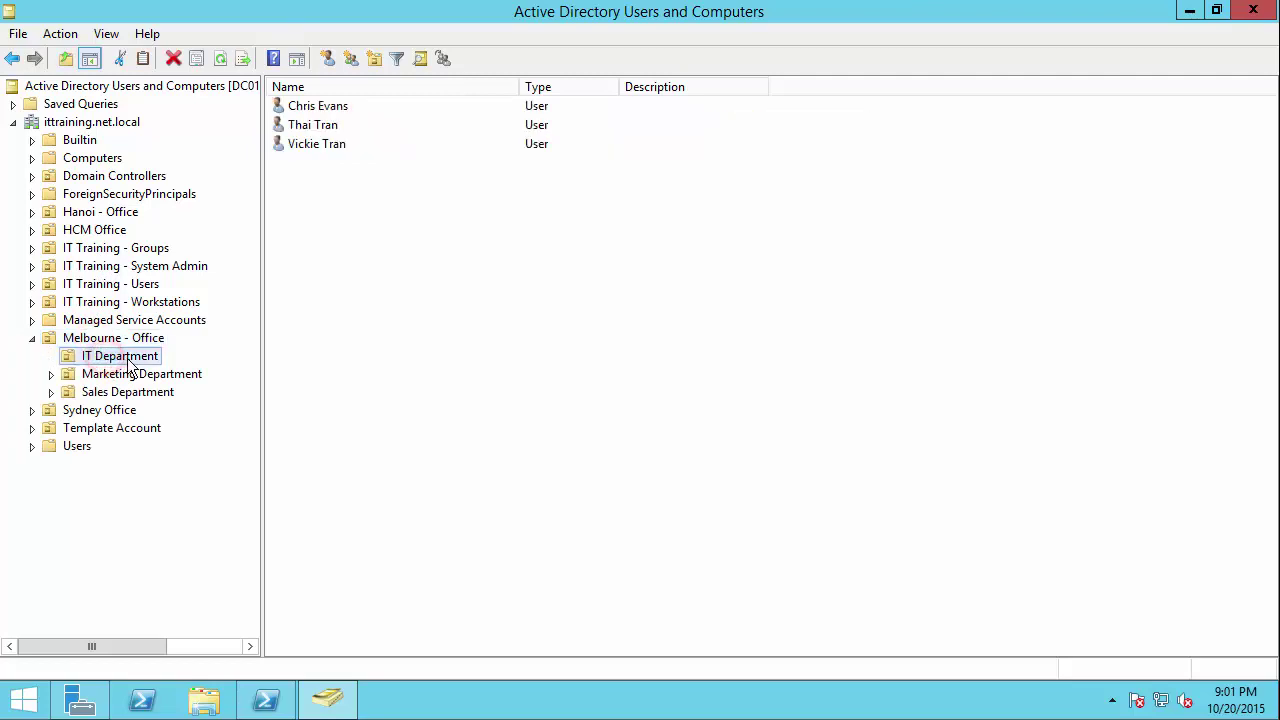
pyautogui.click(110, 285)
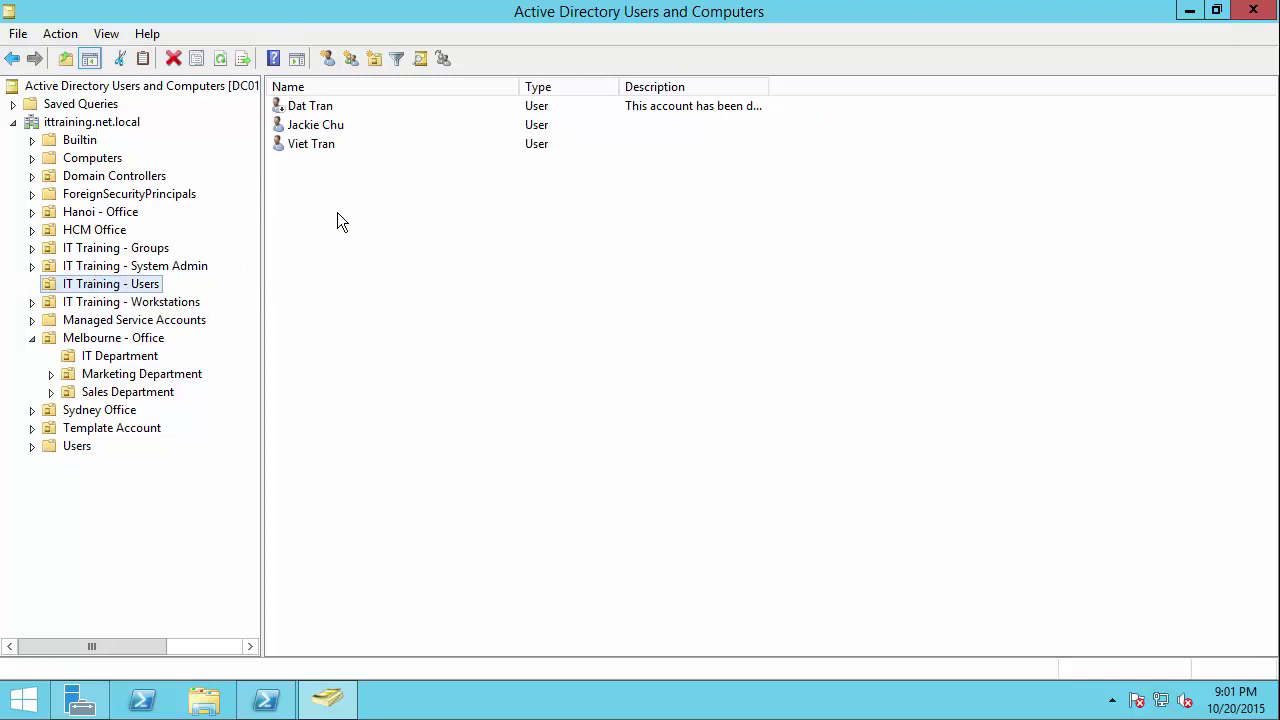
# Step: Start a new user in IT Training - Users named Melbourne-Admin with logon Melbourne-admin
pyautogui.rightClick(302, 187)
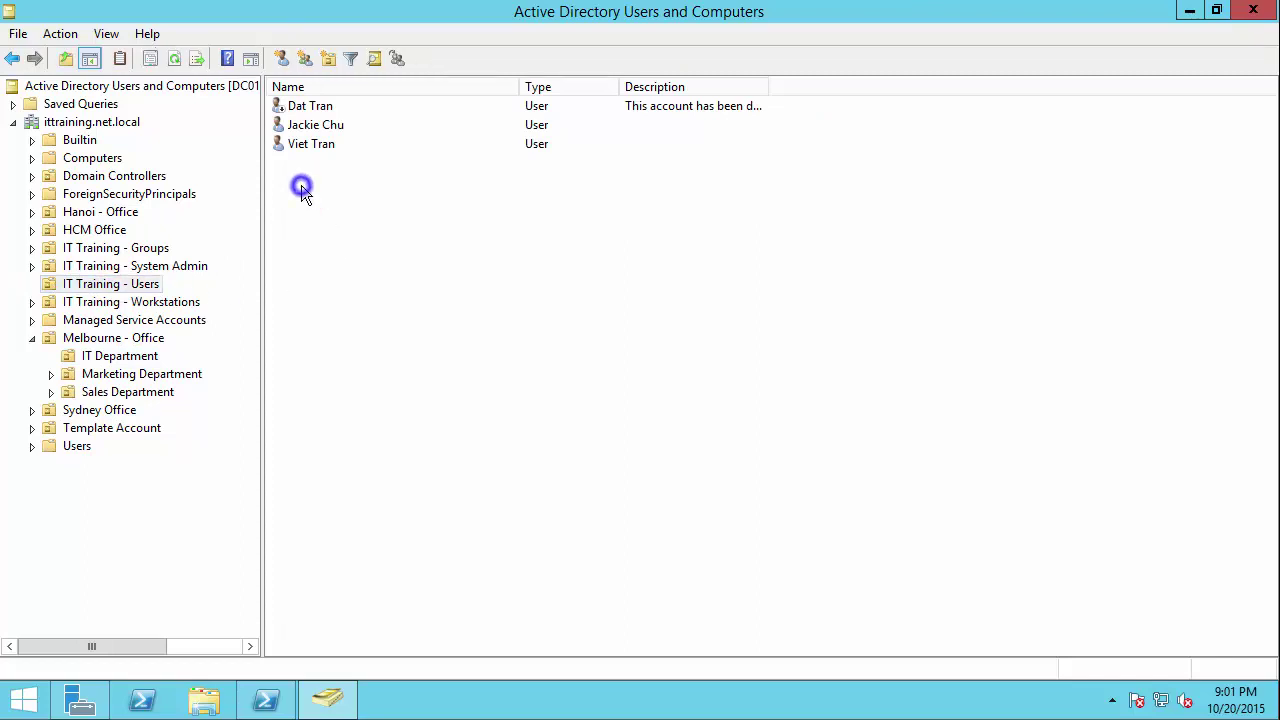
pyautogui.moveTo(346, 269)
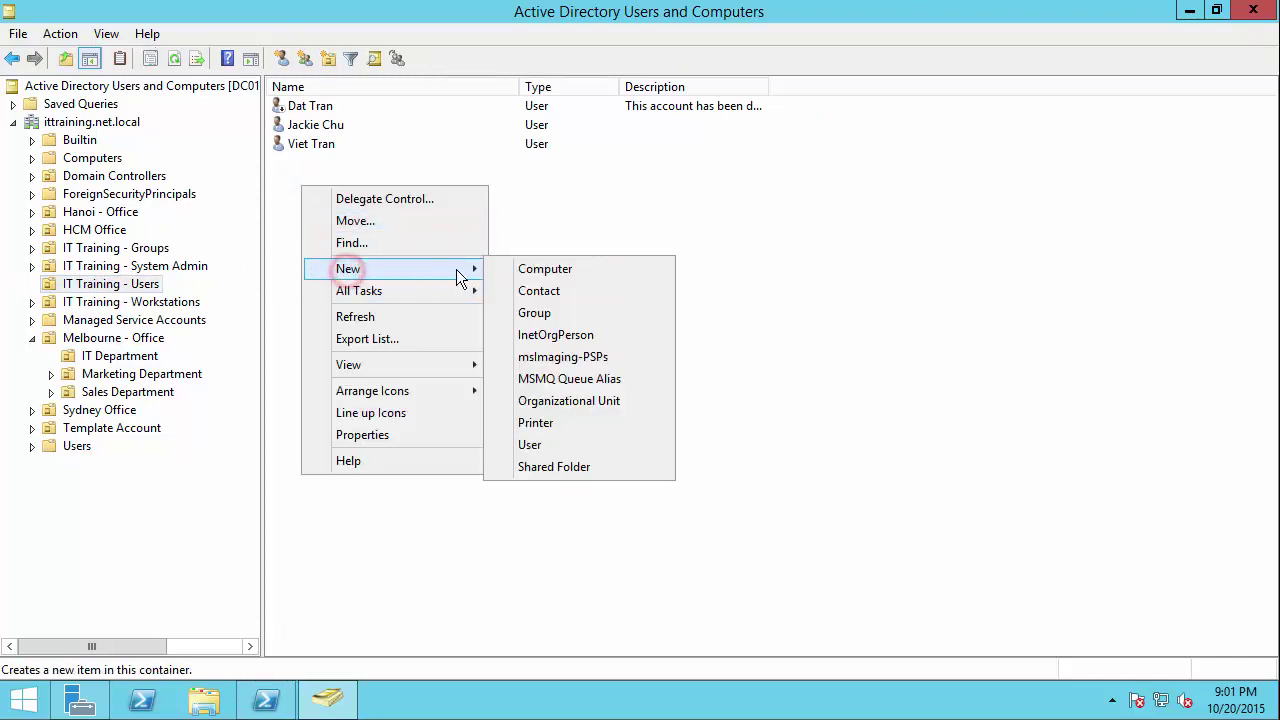
pyautogui.click(532, 446)
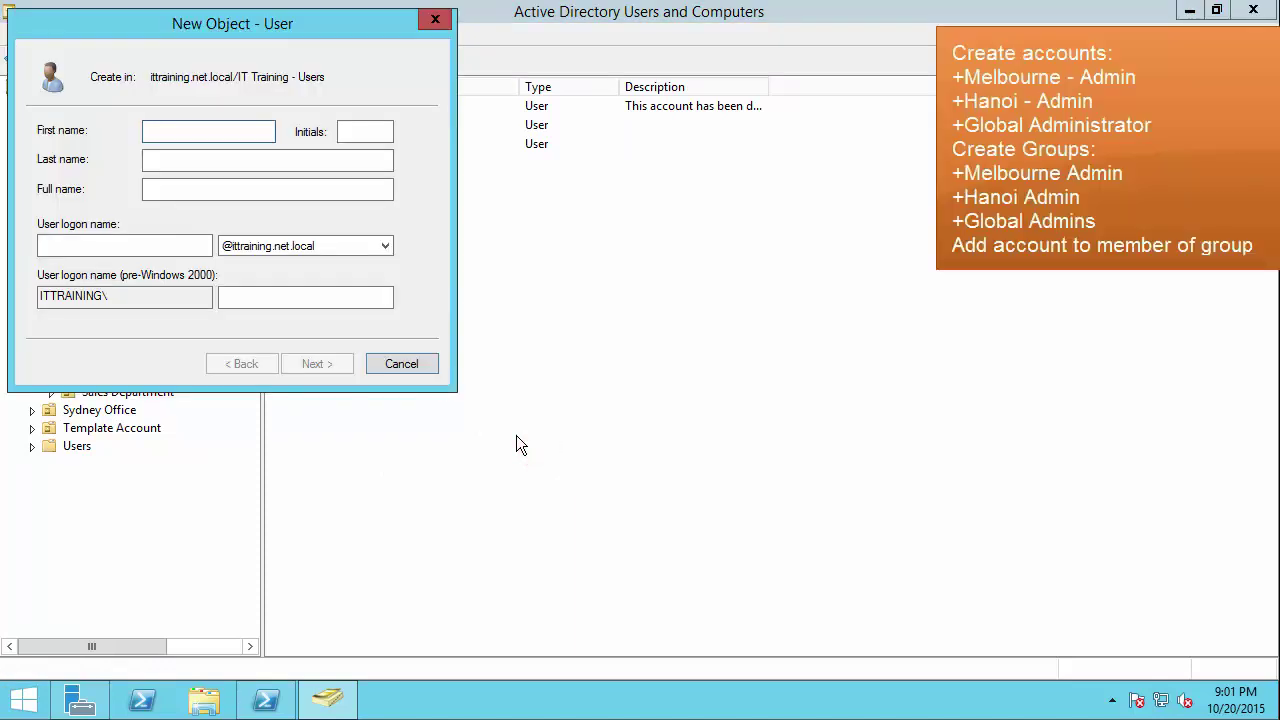
pyautogui.write('Melbourne-Admin')
pyautogui.press('Tab')
pyautogui.press('Tab')
pyautogui.press('Tab')
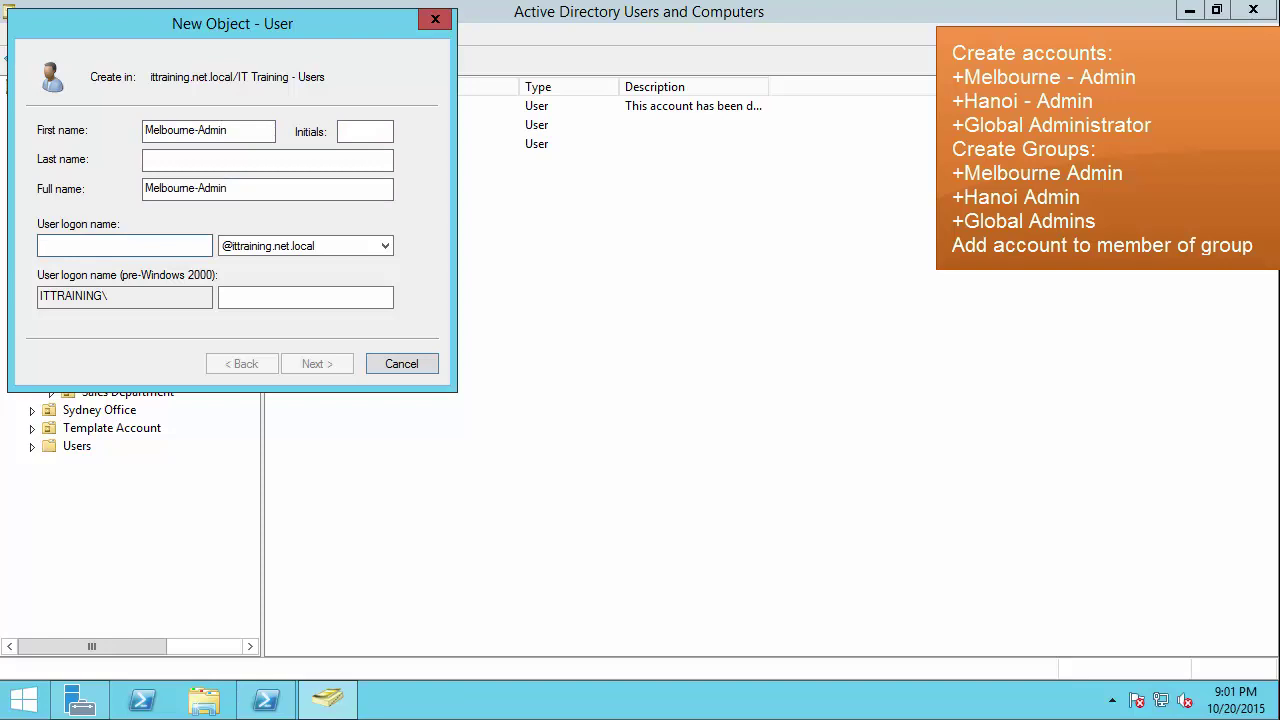
pyautogui.write('p@ssw0rd')
pyautogui.press('Tab')
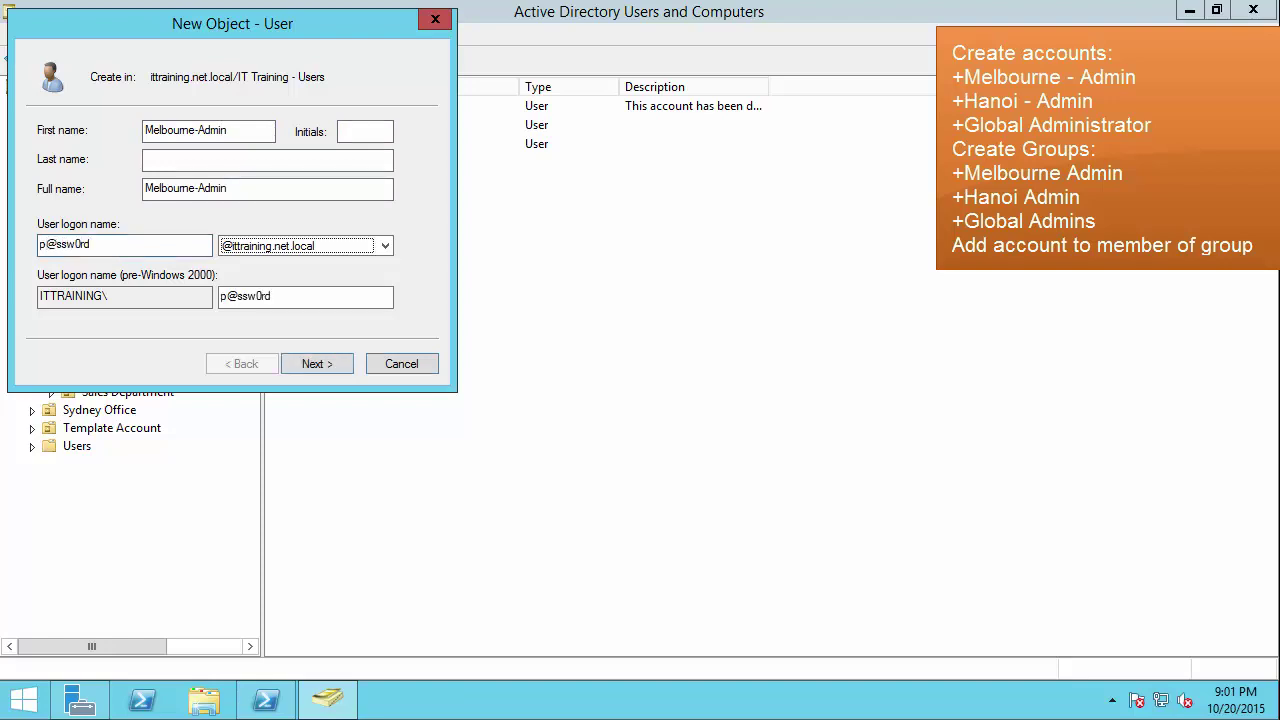
pyautogui.doubleClick(137, 244)
pyautogui.write('Mel')
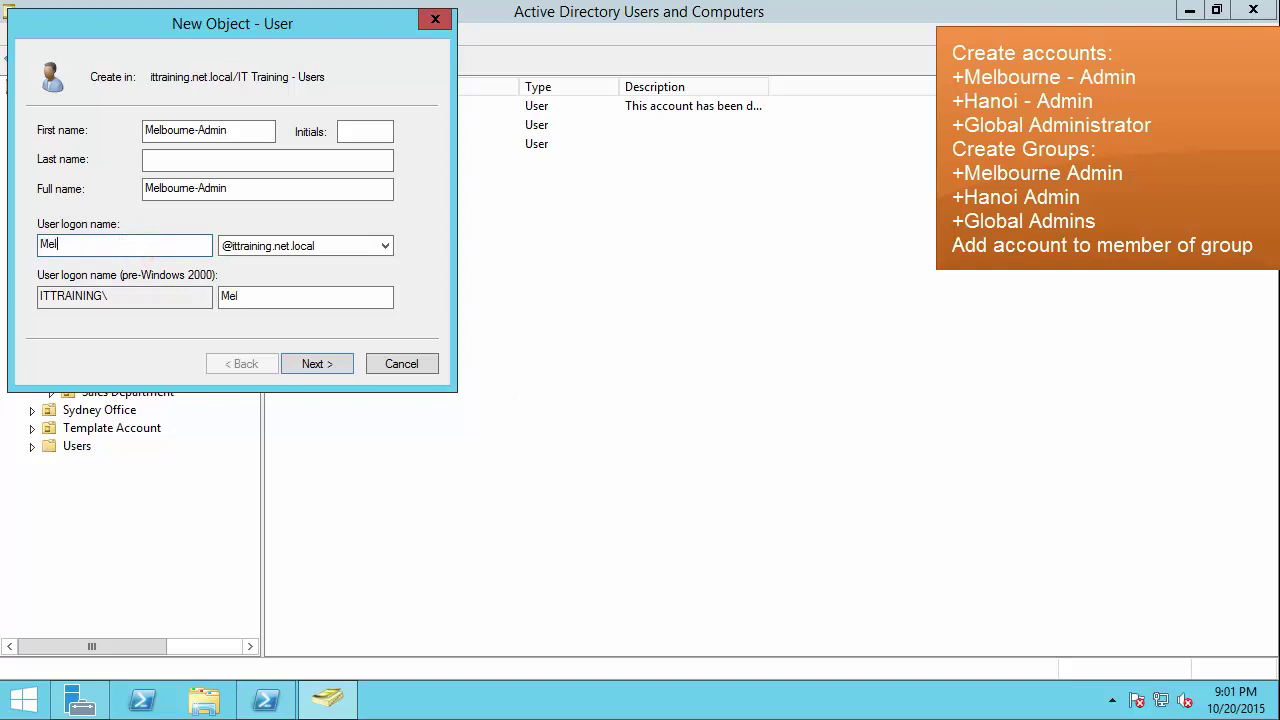
pyautogui.write('bourne-admin')
# Step: Enter the account password, clear 'must change password', tick 'Password never expires', and finish
pyautogui.press('Return')
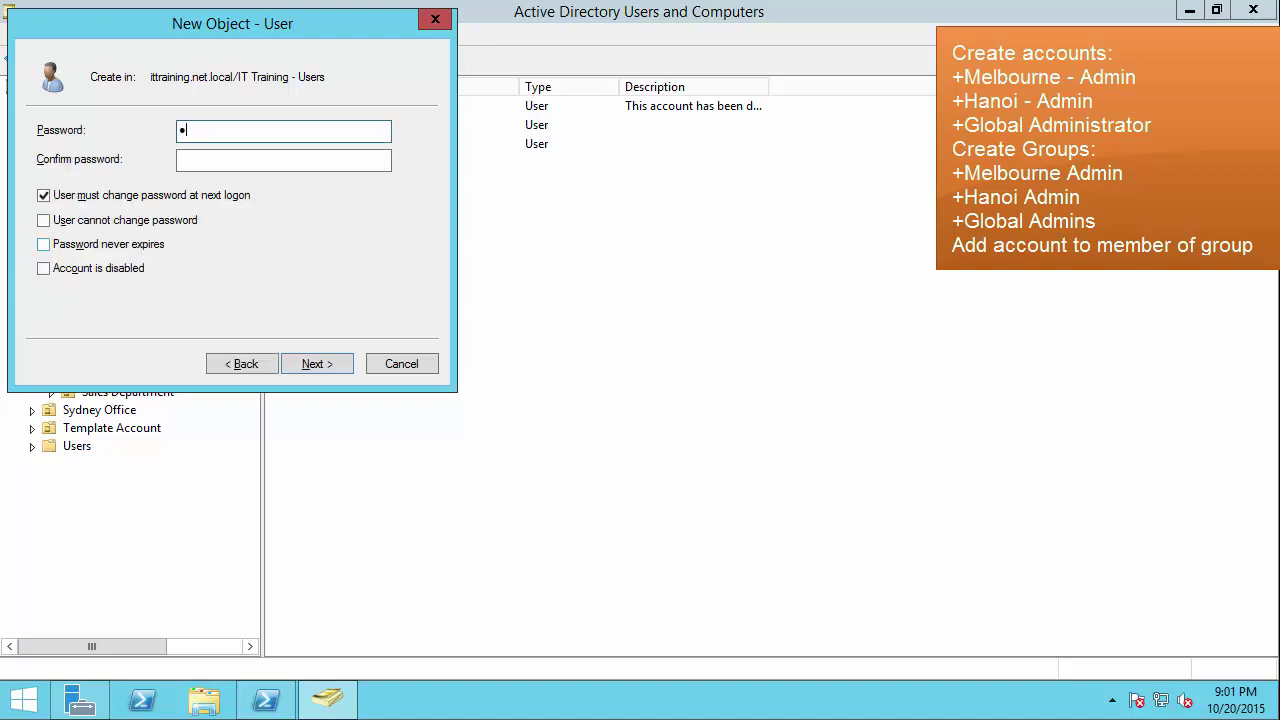
pyautogui.write('Pa$$w0rd')
pyautogui.press('Tab')
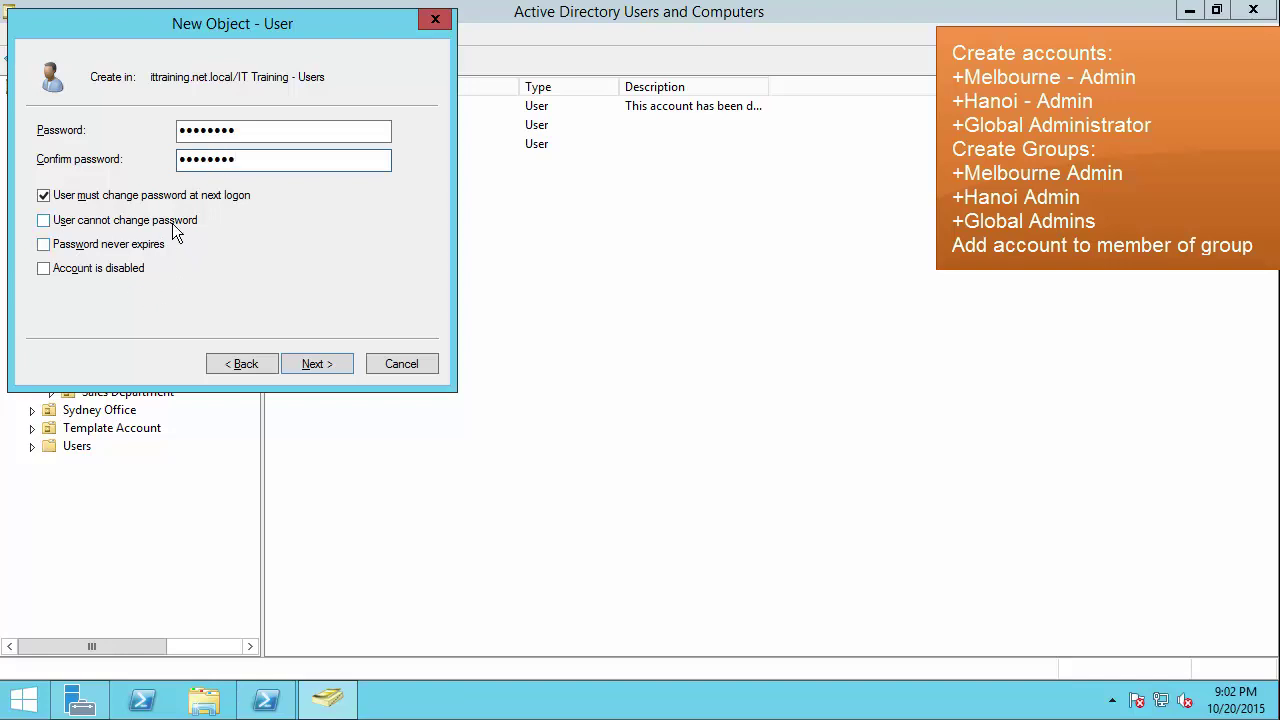
pyautogui.click(145, 196)
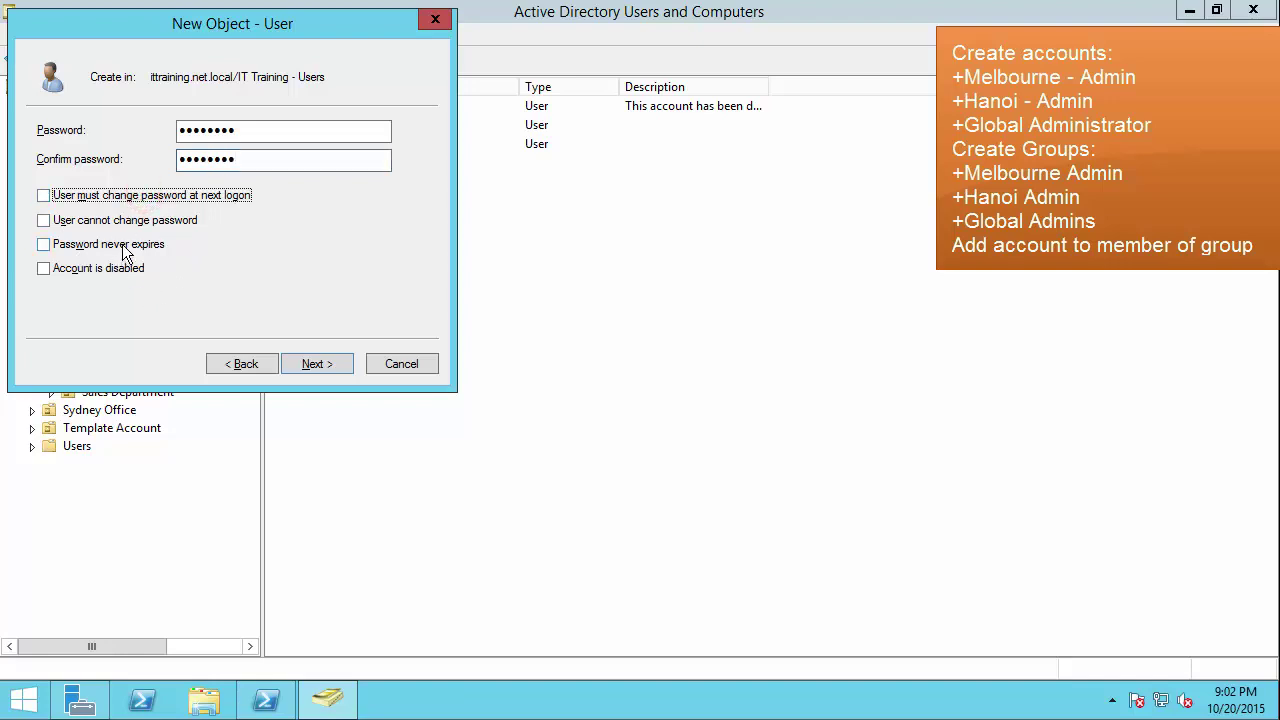
pyautogui.click(126, 243)
pyautogui.click(314, 366)
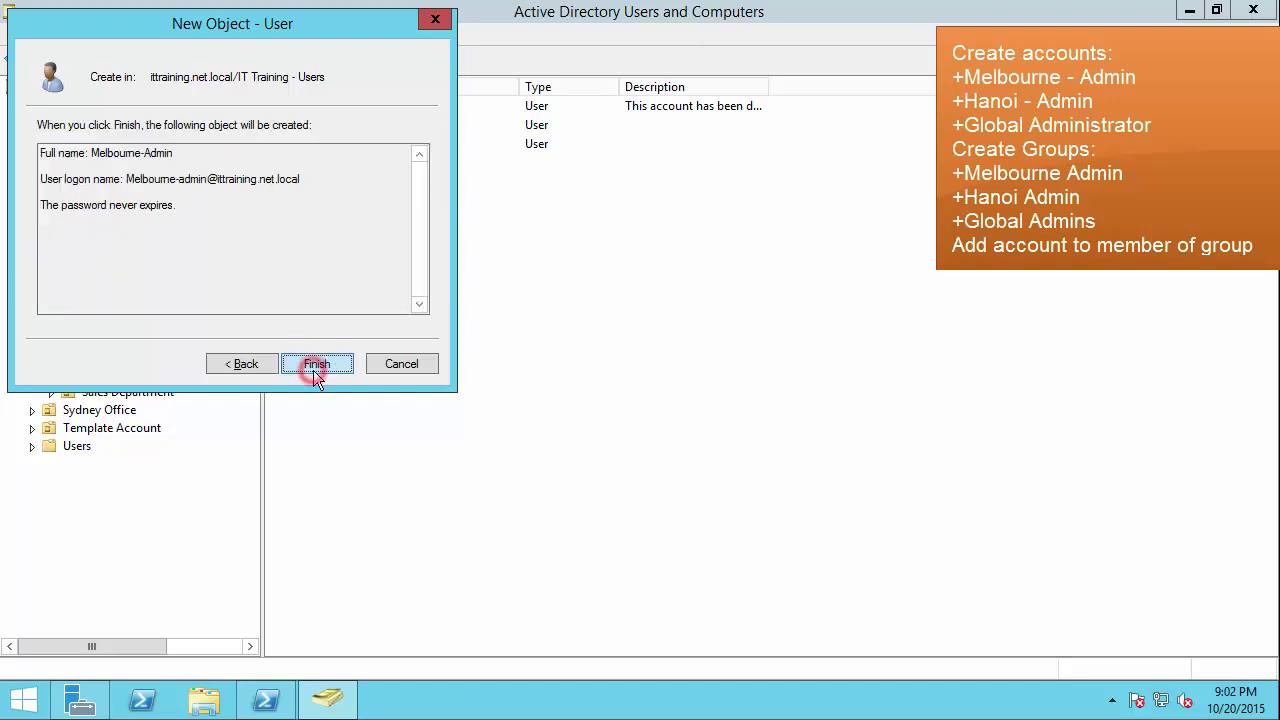
pyautogui.click(318, 365)
pyautogui.click(408, 306)
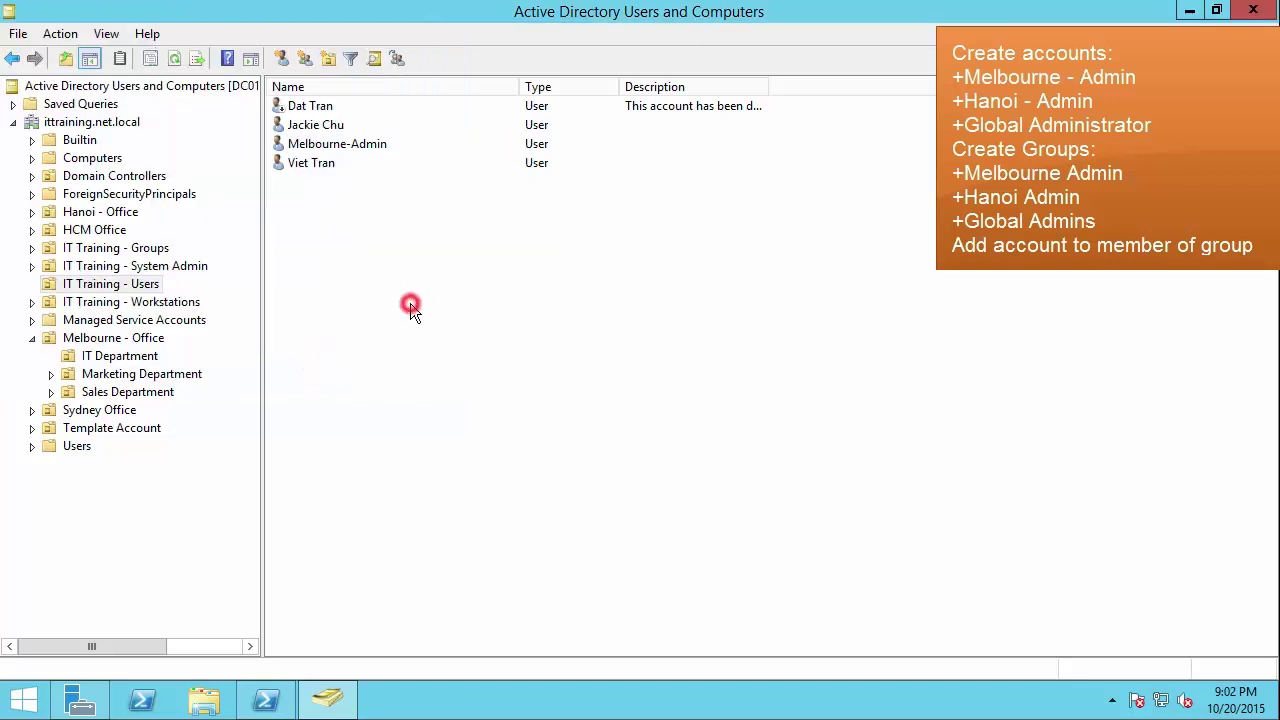
# Step: Start a new user with first name Hanoi, last name Admin and logon Hanoi-Admin
pyautogui.rightClick(295, 215)
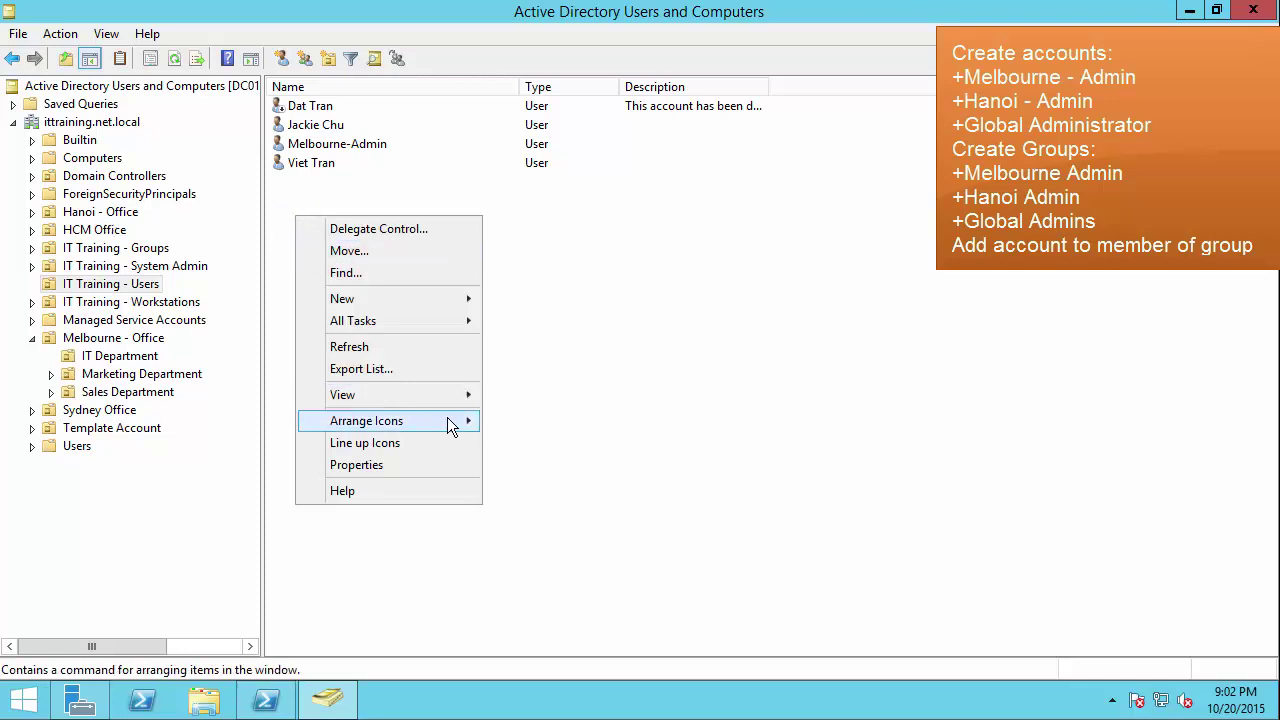
pyautogui.click(411, 303)
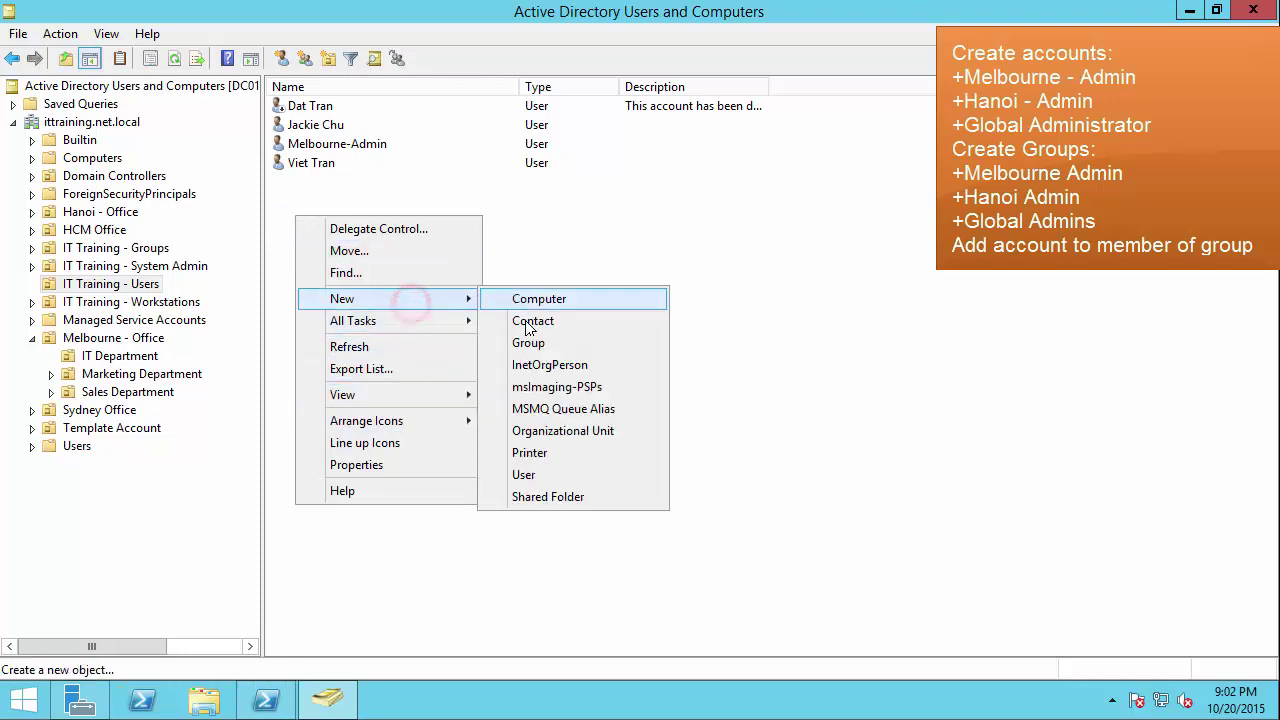
pyautogui.click(532, 476)
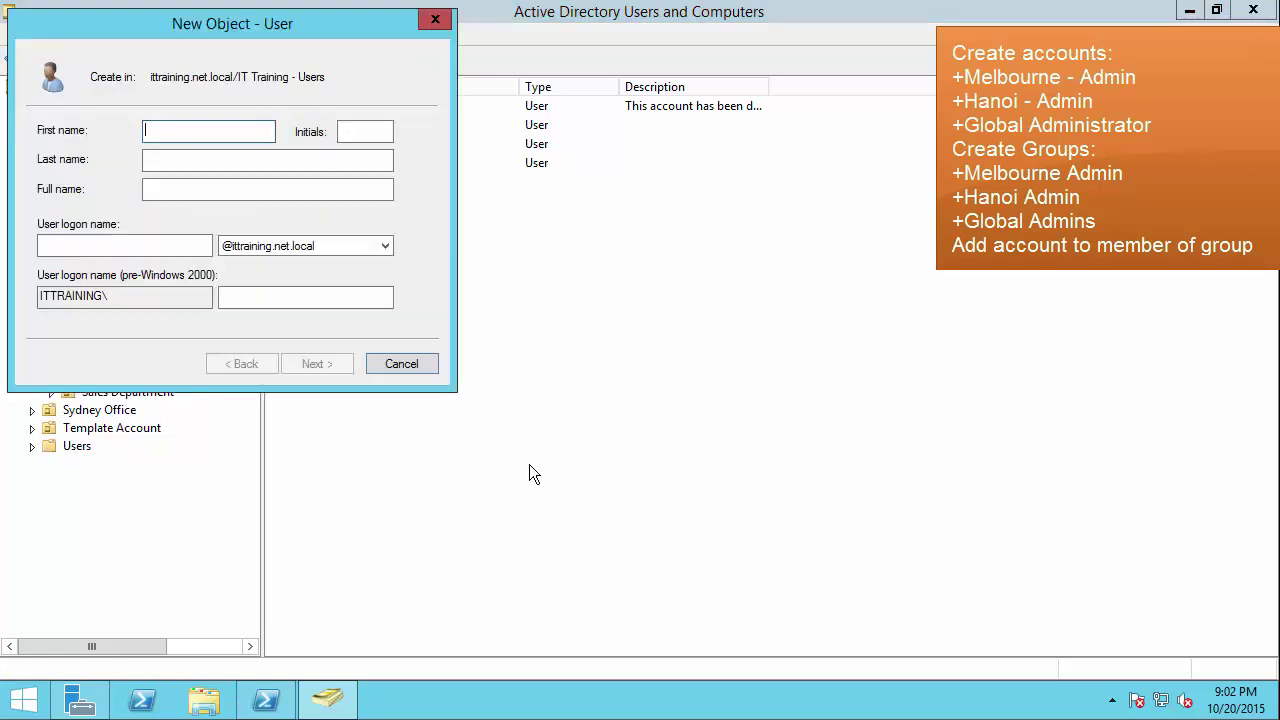
pyautogui.write('ha')
pyautogui.press('BackSpace')
pyautogui.press('BackSpace')
pyautogui.write('Hanoi')
pyautogui.press('Tab')
pyautogui.press('Tab')
pyautogui.write('Admin')
pyautogui.press('Tab')
pyautogui.press('Tab')
pyautogui.write('Hanoi-Admin')
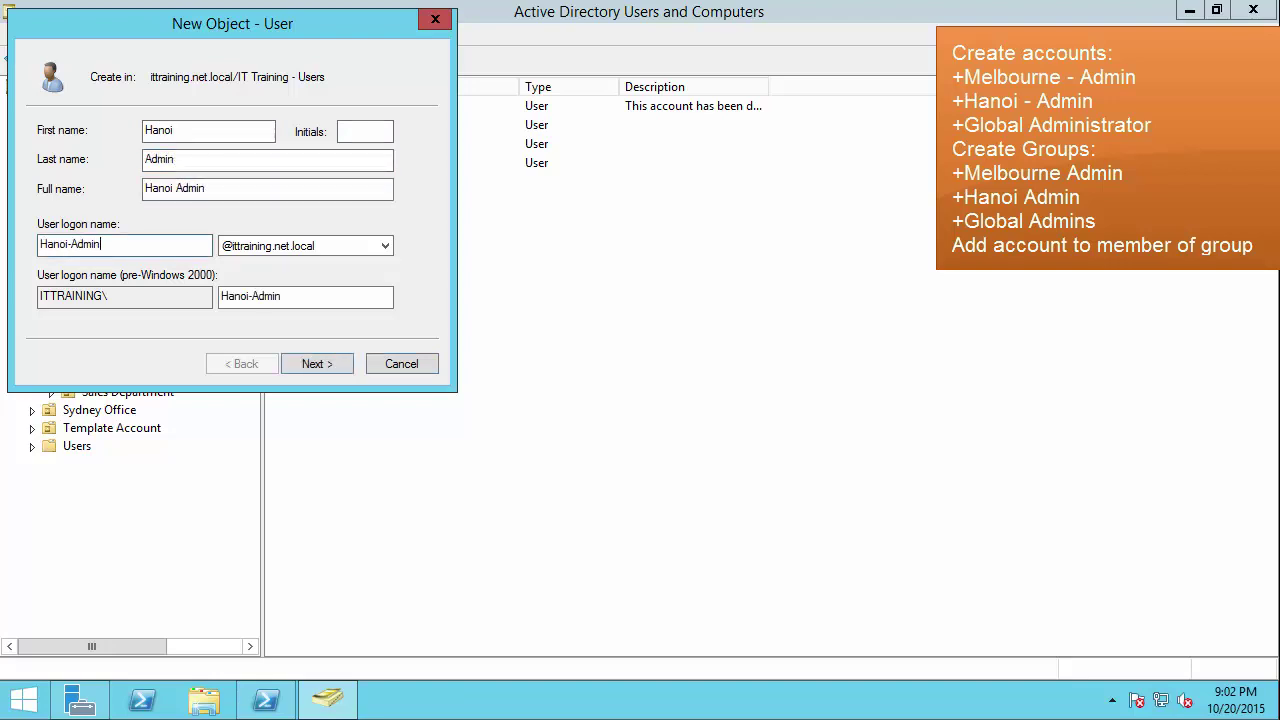
# Step: Enter and confirm the password, tick 'Password never expires', and finish creating the account
pyautogui.press('Return')
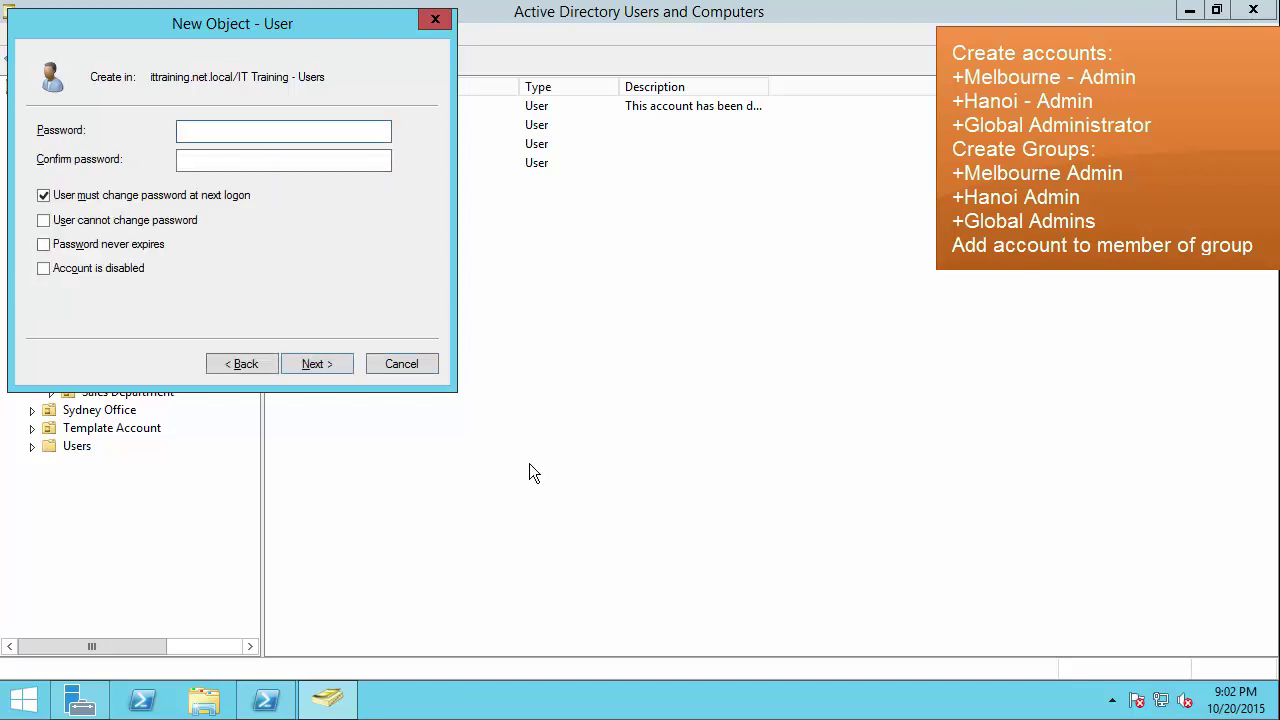
pyautogui.write('P@ssw0rd')
pyautogui.press('Tab')
pyautogui.write('P@ssw0rd')
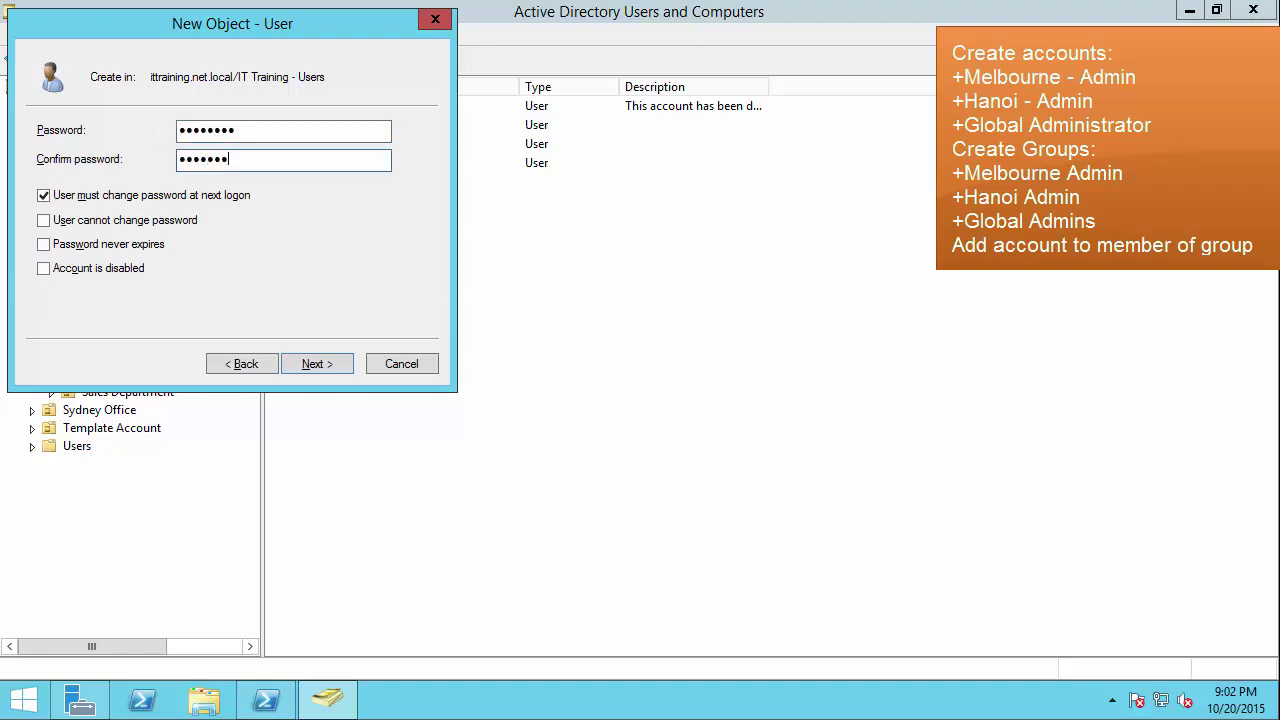
pyautogui.click(186, 195)
pyautogui.click(128, 244)
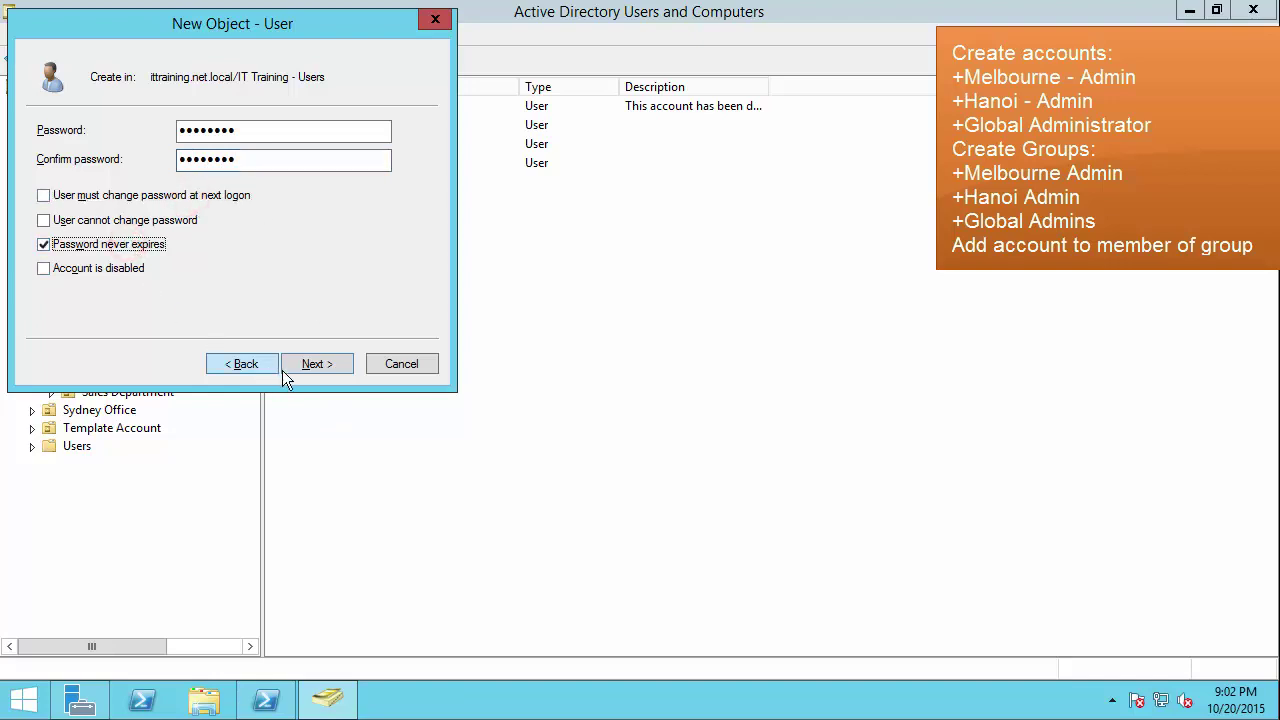
pyautogui.click(316, 364)
pyautogui.click(316, 364)
pyautogui.click(340, 271)
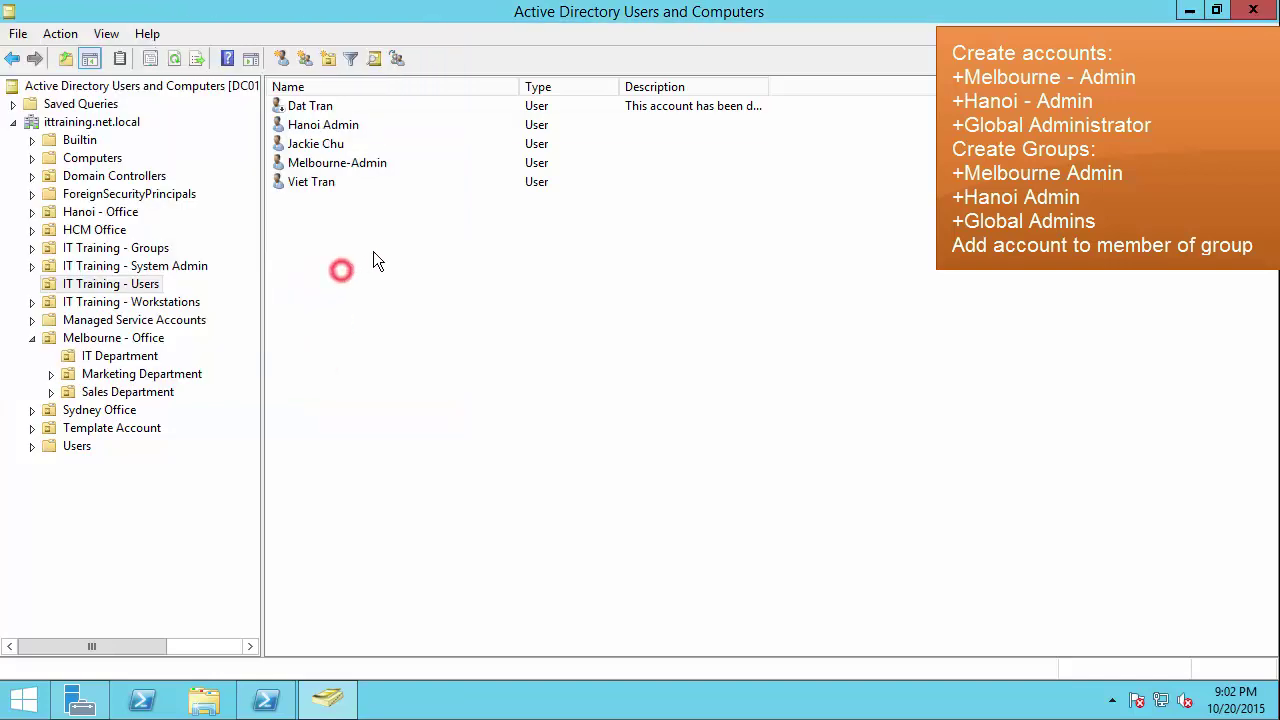
# Step: Start a new user named Global Administrator with logon name Global-adm
pyautogui.rightClick(290, 220)
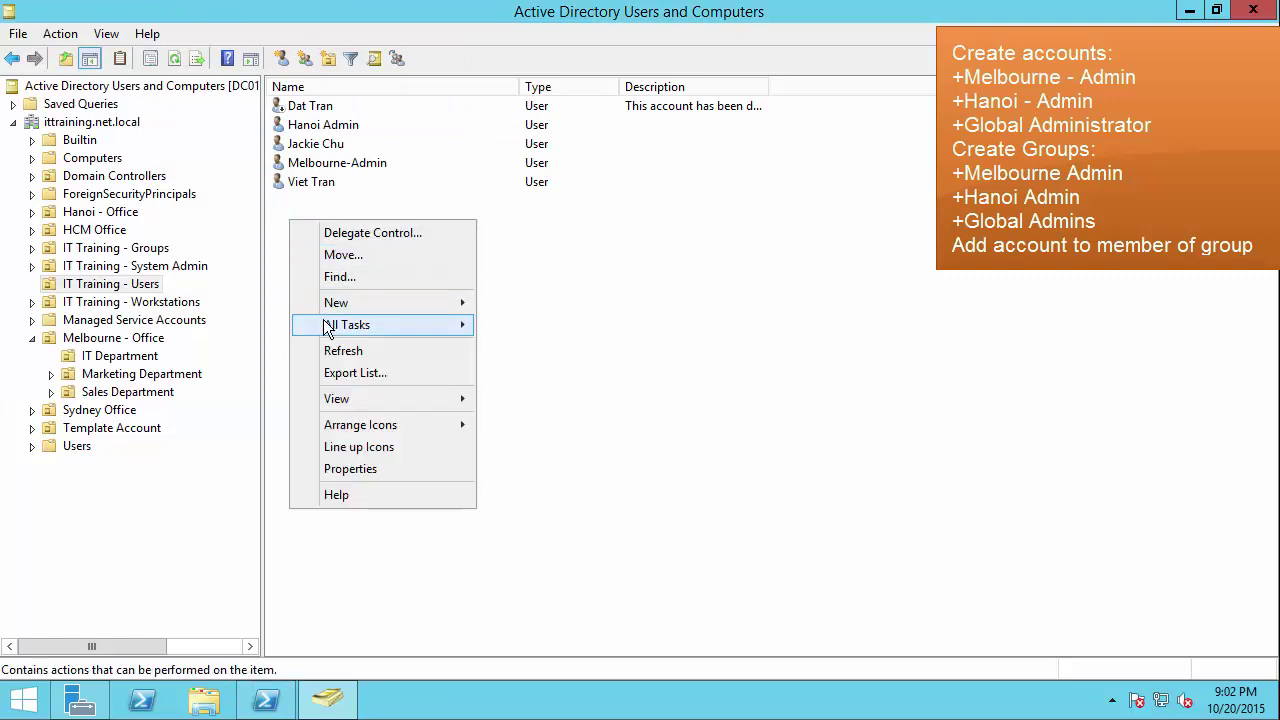
pyautogui.moveTo(463, 307)
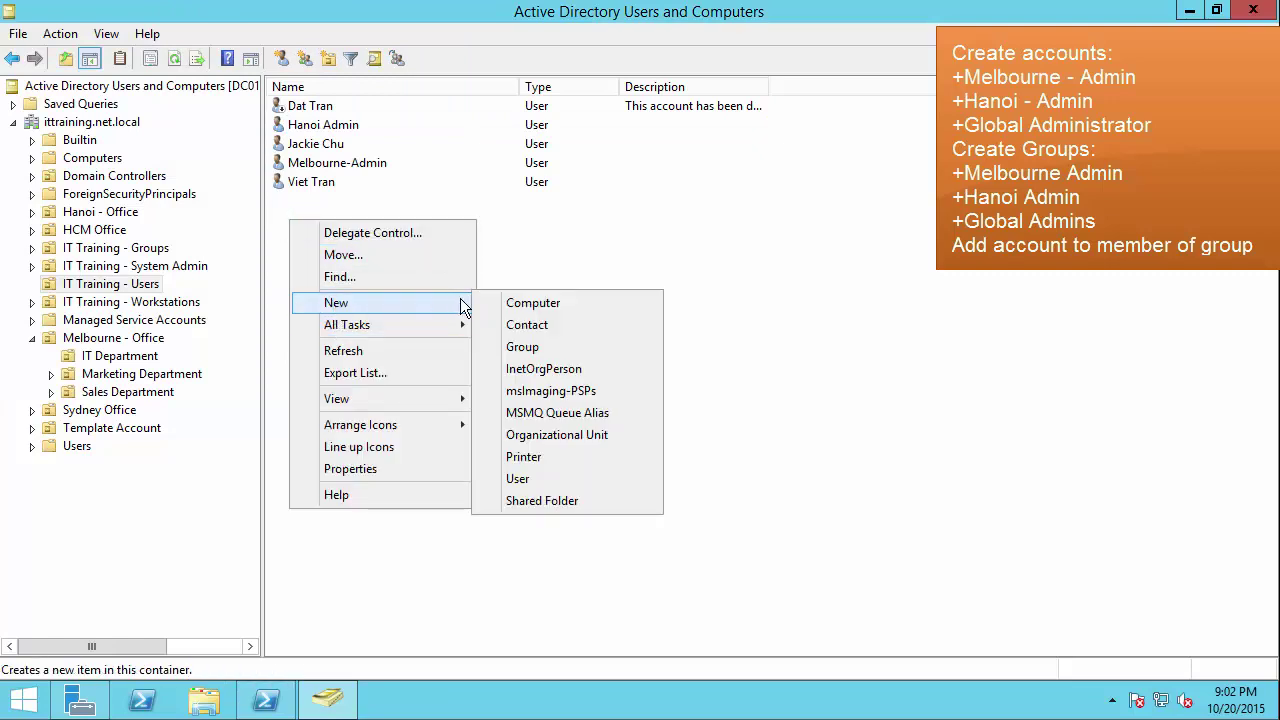
pyautogui.click(539, 478)
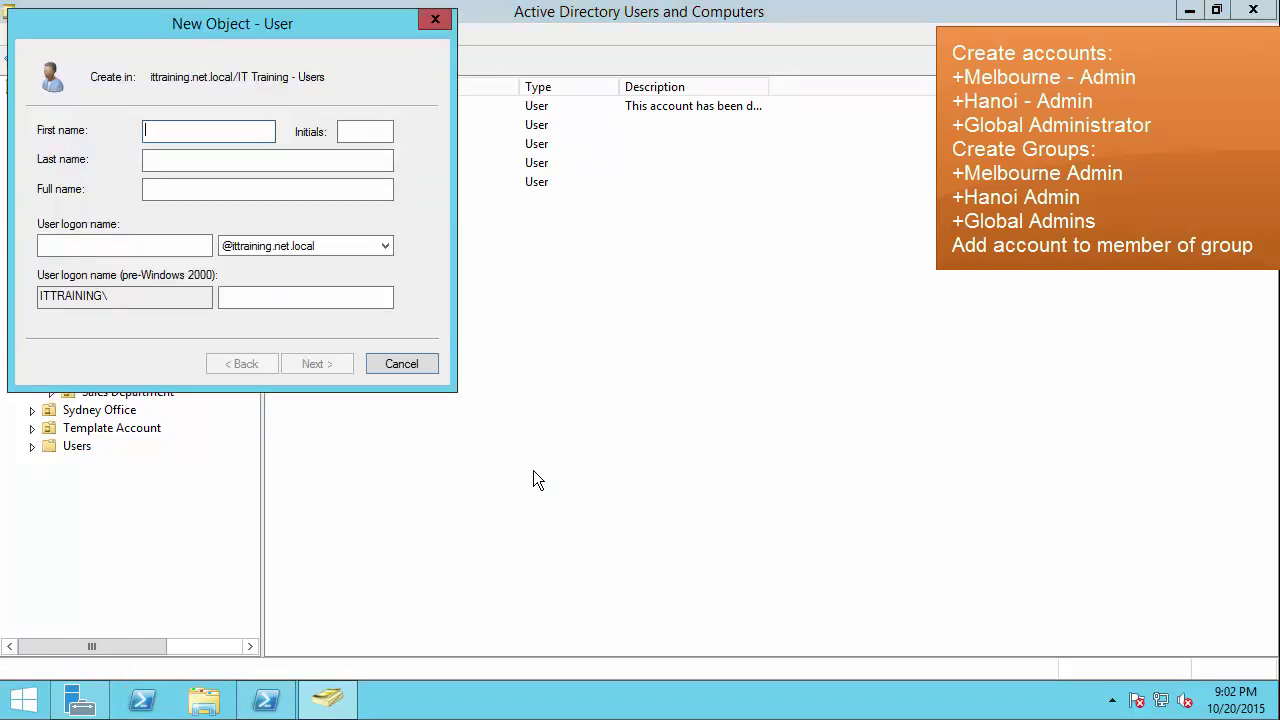
pyautogui.write('Global')
pyautogui.press('Tab')
pyautogui.press('Tab')
pyautogui.write('Admini')
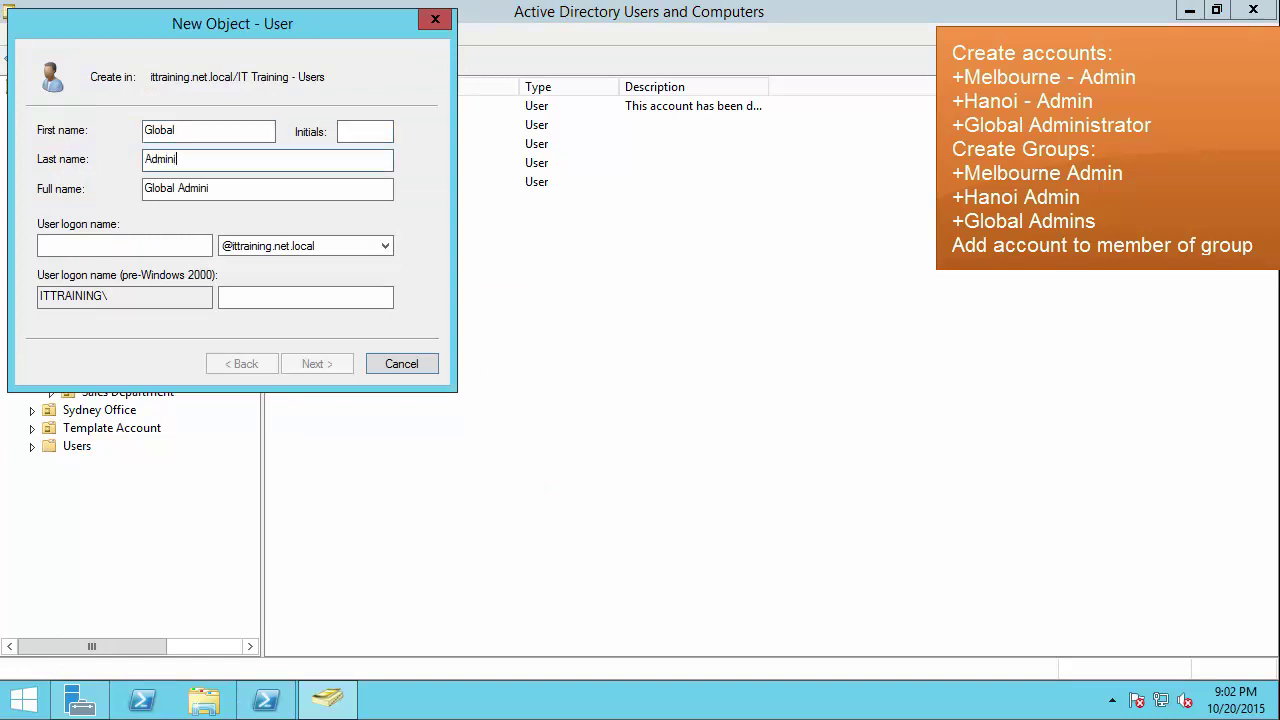
pyautogui.write('strator')
pyautogui.press('Tab')
pyautogui.press('Tab')
pyautogui.write('Globl')
pyautogui.press('BackSpace')
pyautogui.write('al A')
pyautogui.press('BackSpace')
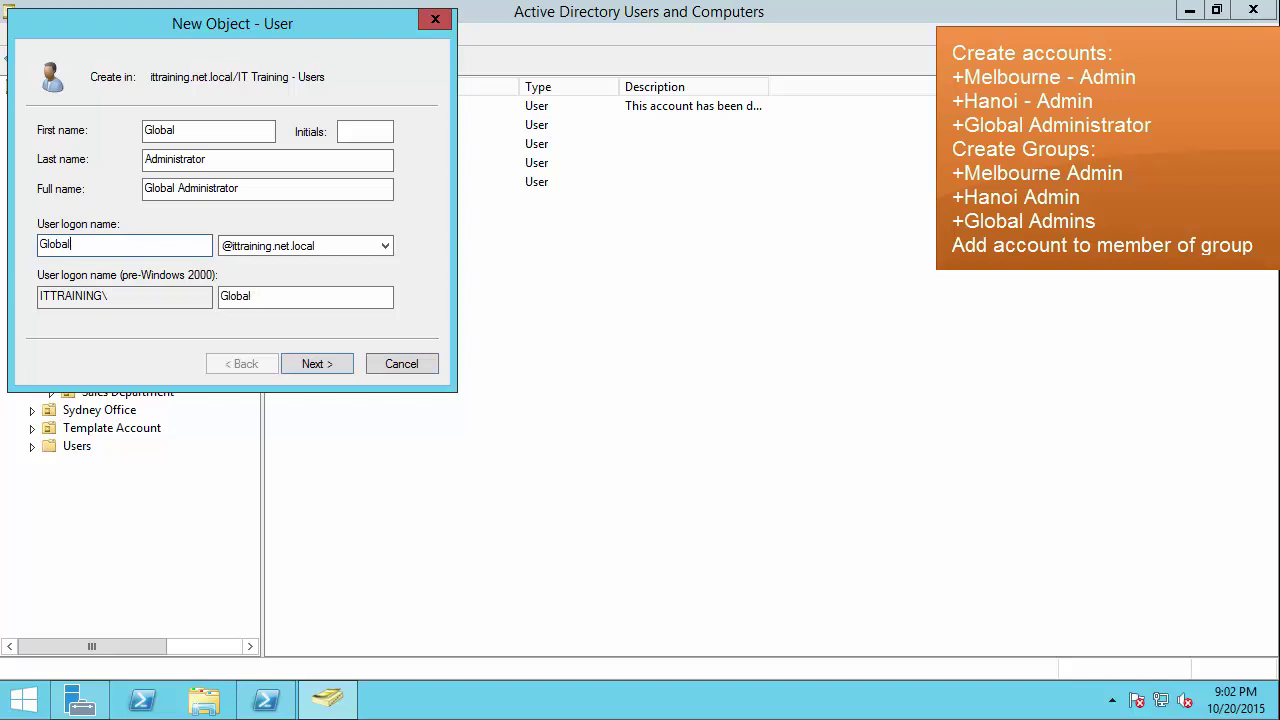
pyautogui.write('-adm')
# Step: Enter and confirm the password, tick 'Password never expires', and finish creating the account
pyautogui.press('Return')
pyautogui.write('Pa$$w0rd')
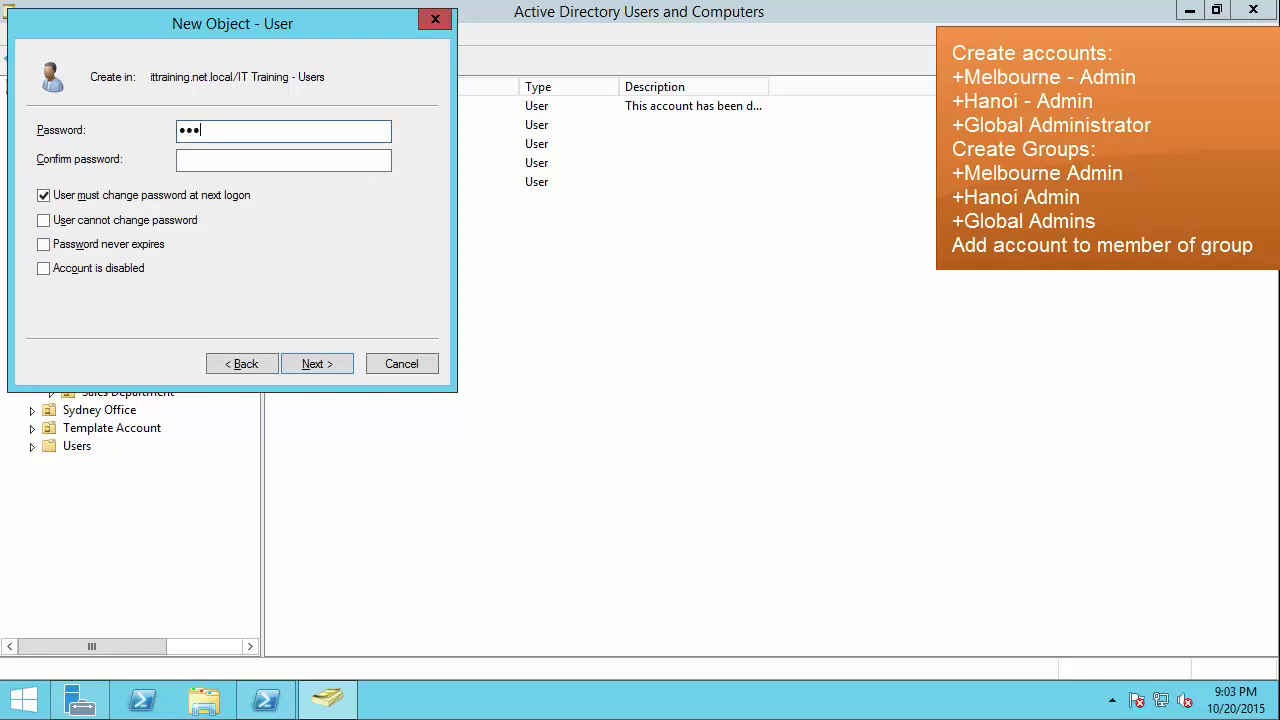
pyautogui.press('Tab')
pyautogui.write('Pa$$w0rd')
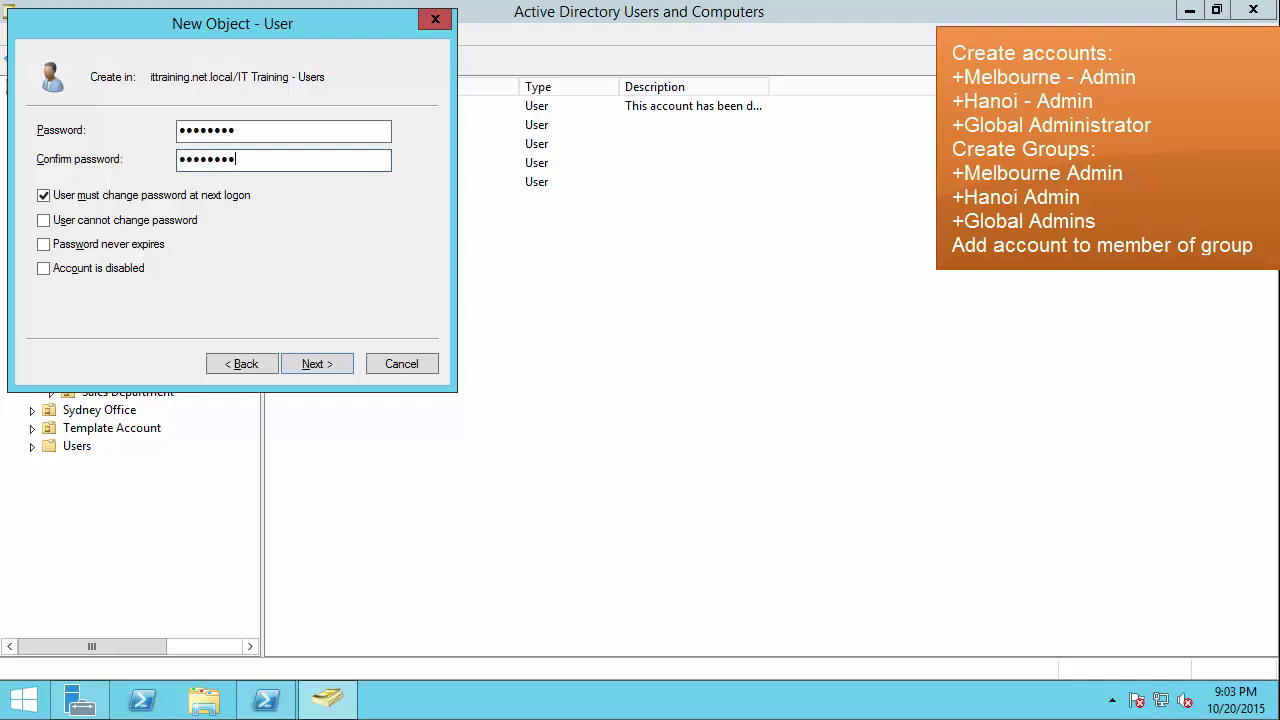
pyautogui.click(163, 194)
pyautogui.click(130, 244)
pyautogui.click(316, 364)
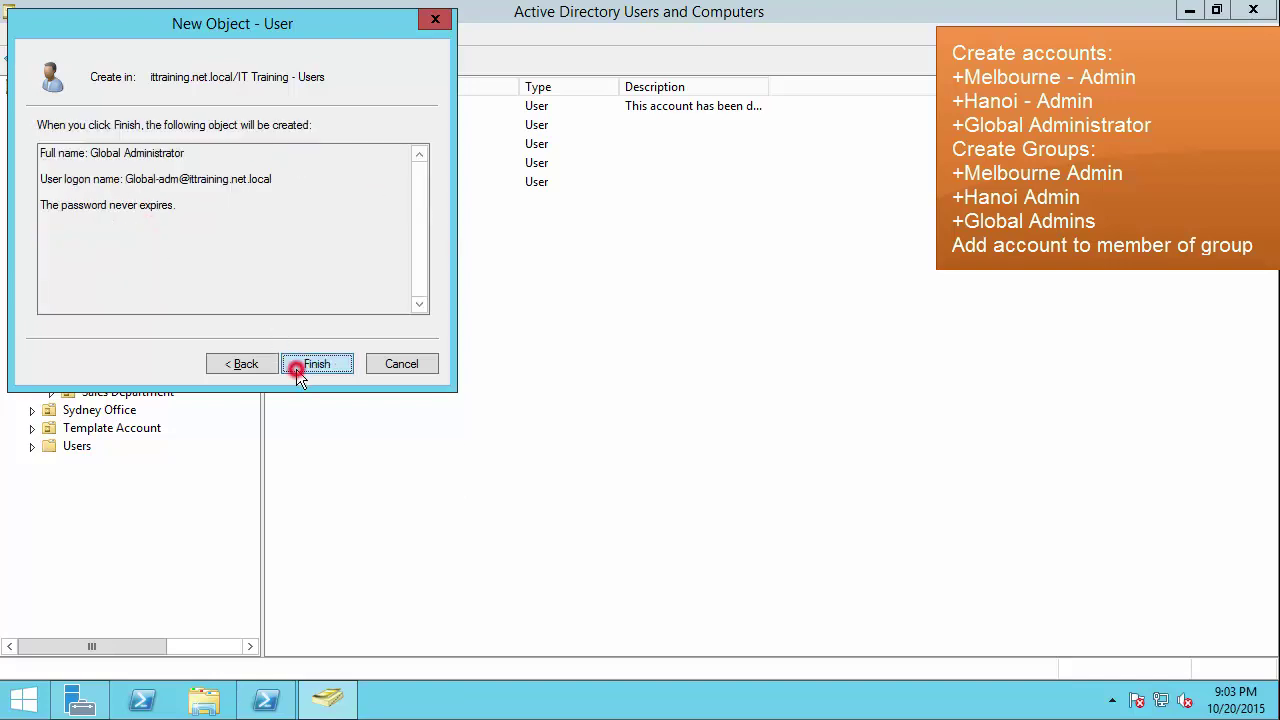
pyautogui.click(302, 370)
pyautogui.click(302, 370)
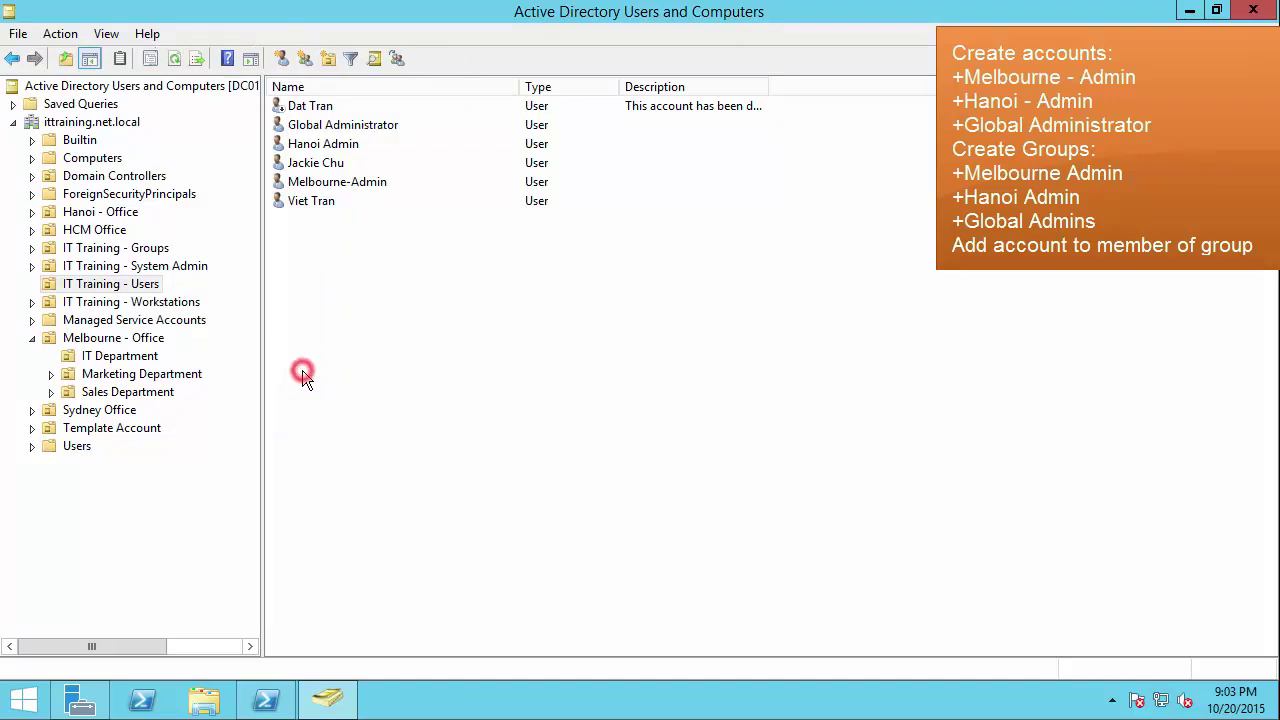
# Step: Create a Global Security group named Melbourne Admin in IT Training - Groups
pyautogui.click(134, 249)
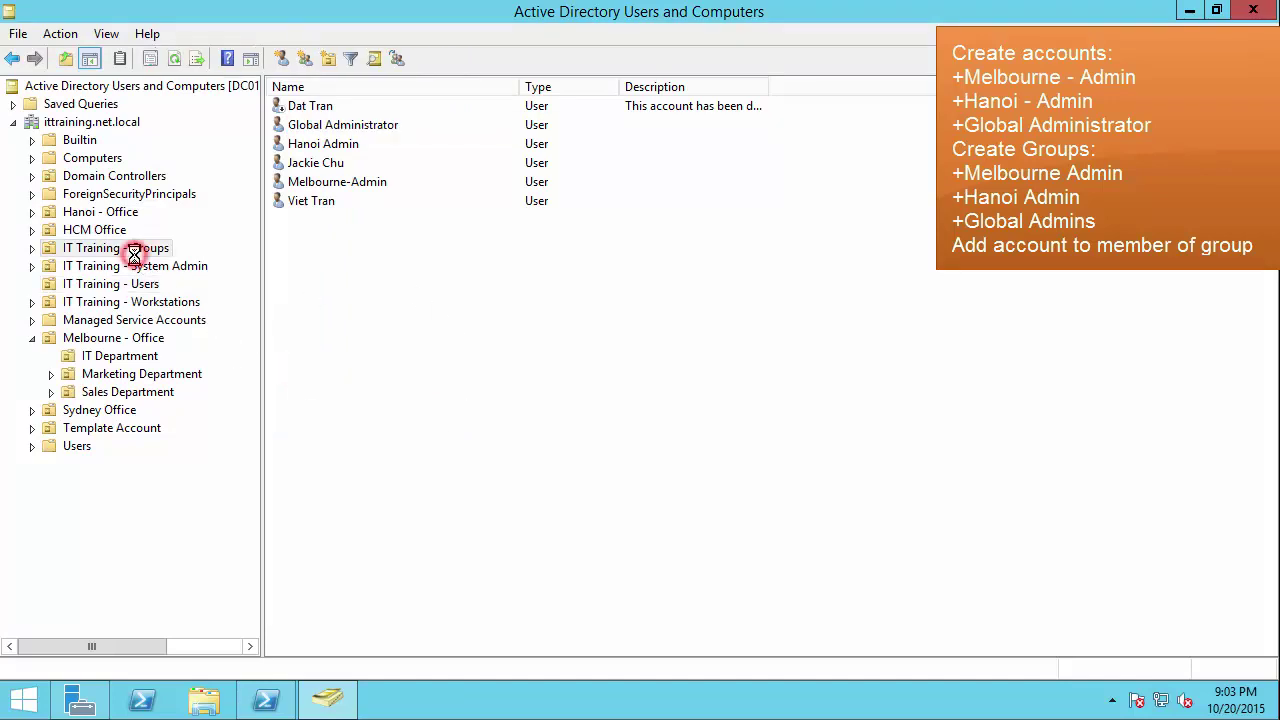
pyautogui.rightClick(296, 288)
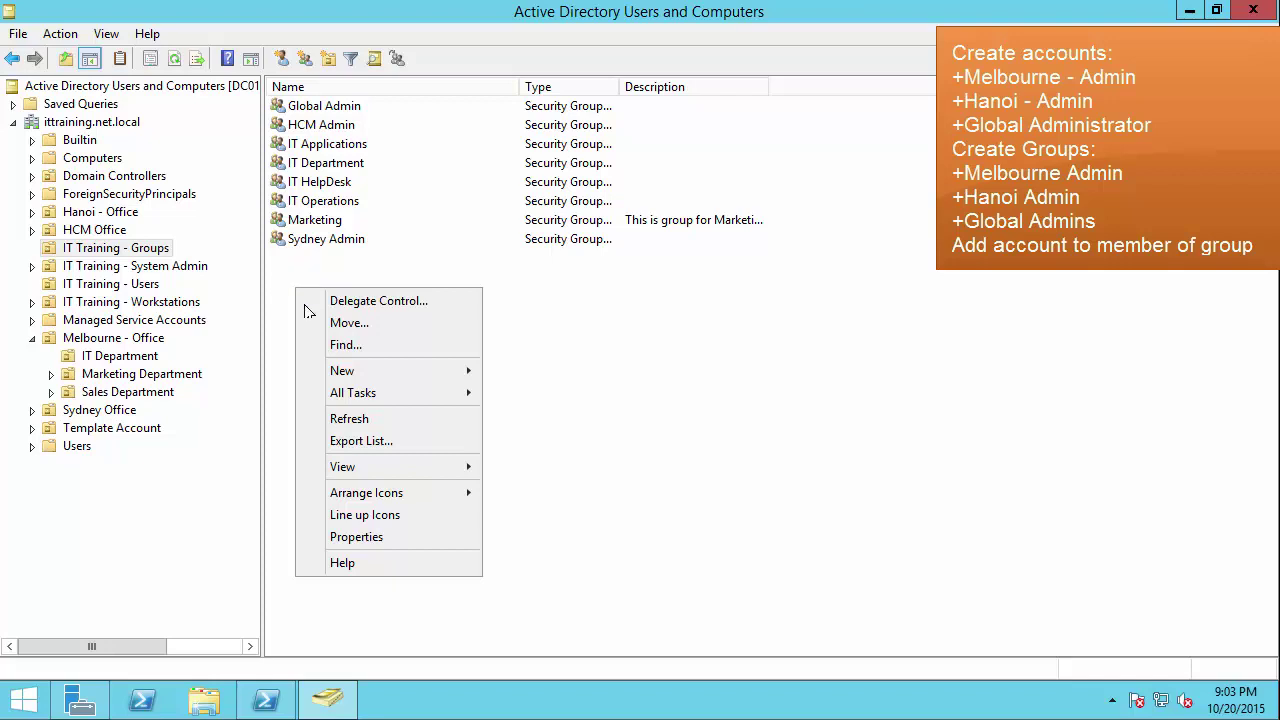
pyautogui.click(377, 369)
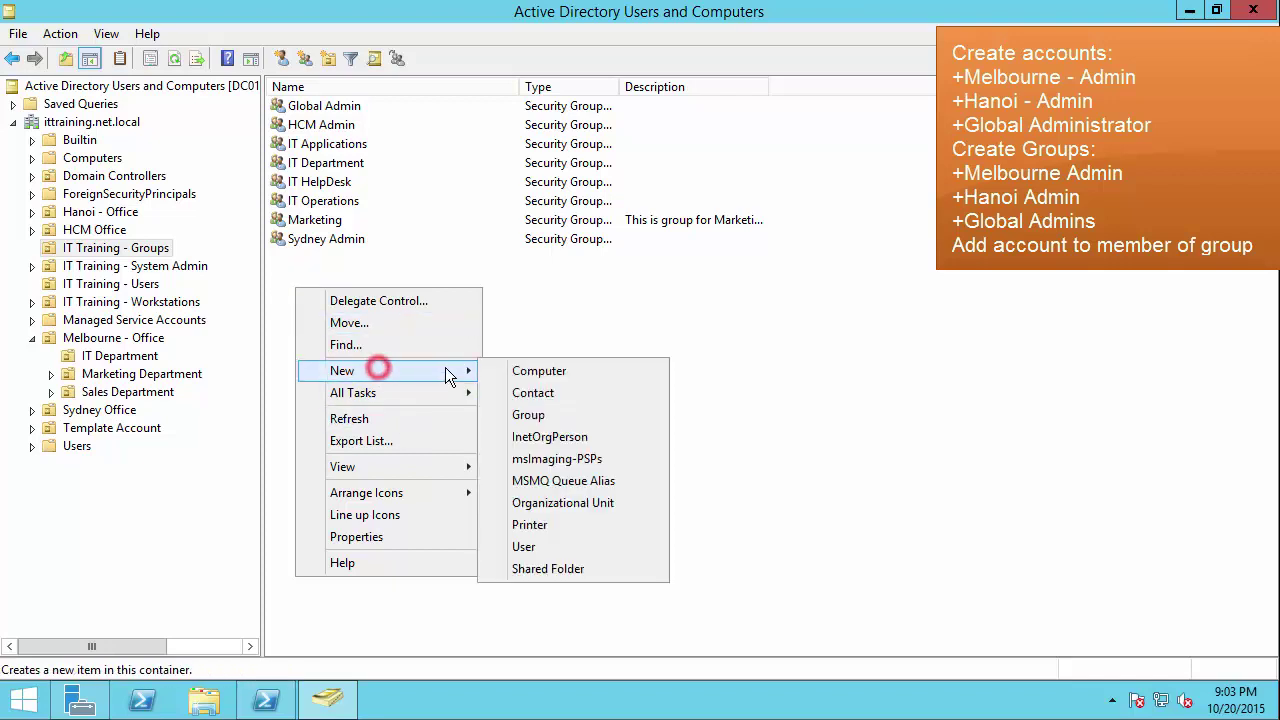
pyautogui.click(548, 414)
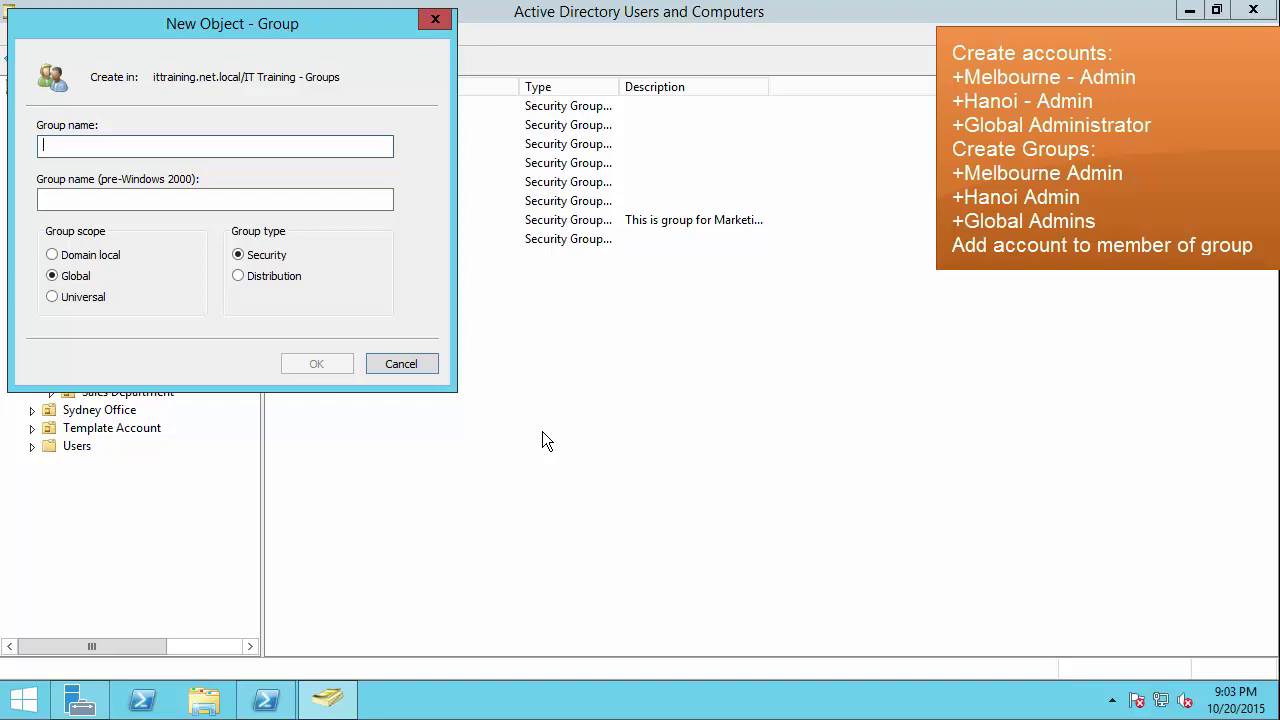
pyautogui.write('mel')
pyautogui.press('BackSpace')
pyautogui.press('BackSpace')
pyautogui.press('BackSpace')
pyautogui.write('Melbour')
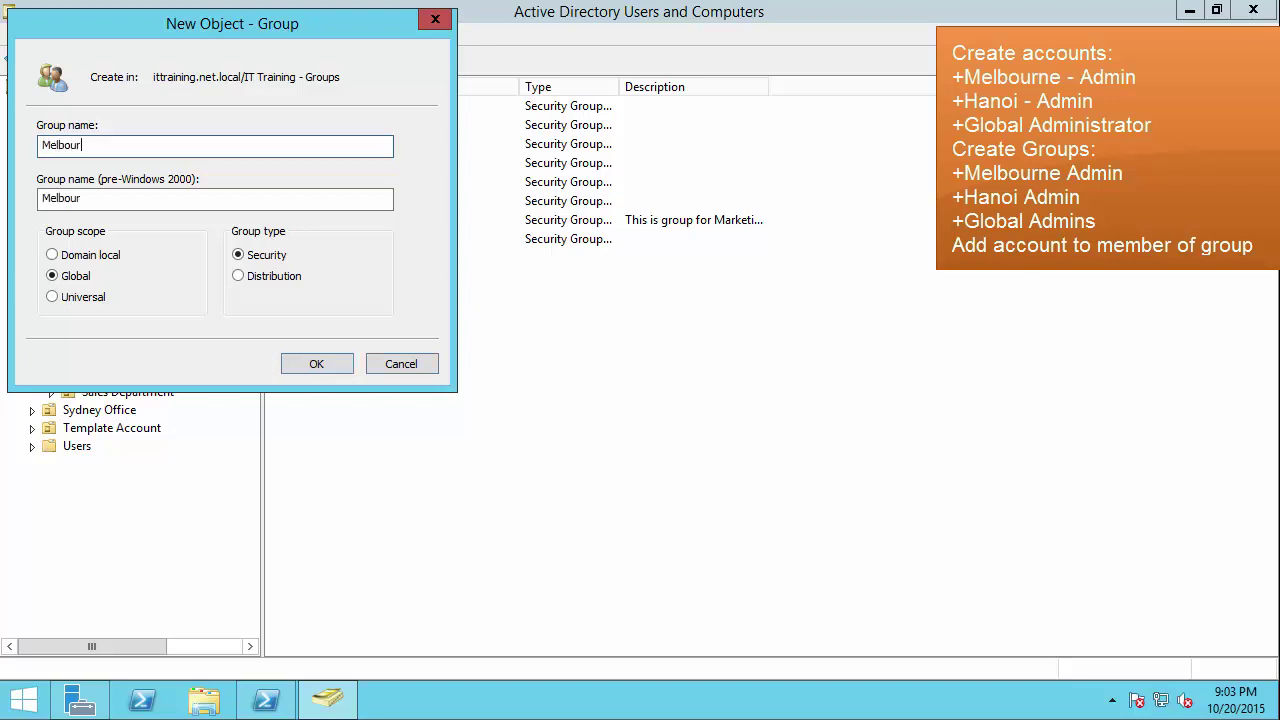
pyautogui.write('ne Admin')
pyautogui.click(94, 279)
pyautogui.click(276, 257)
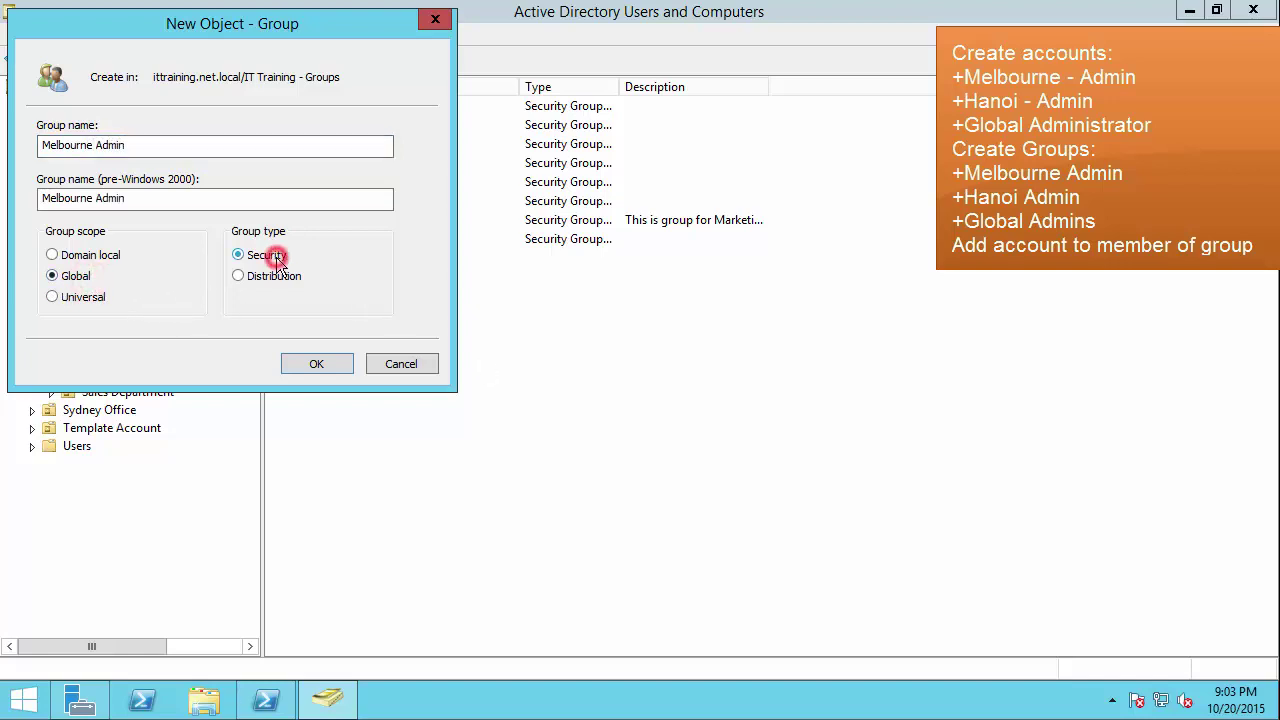
pyautogui.click(318, 366)
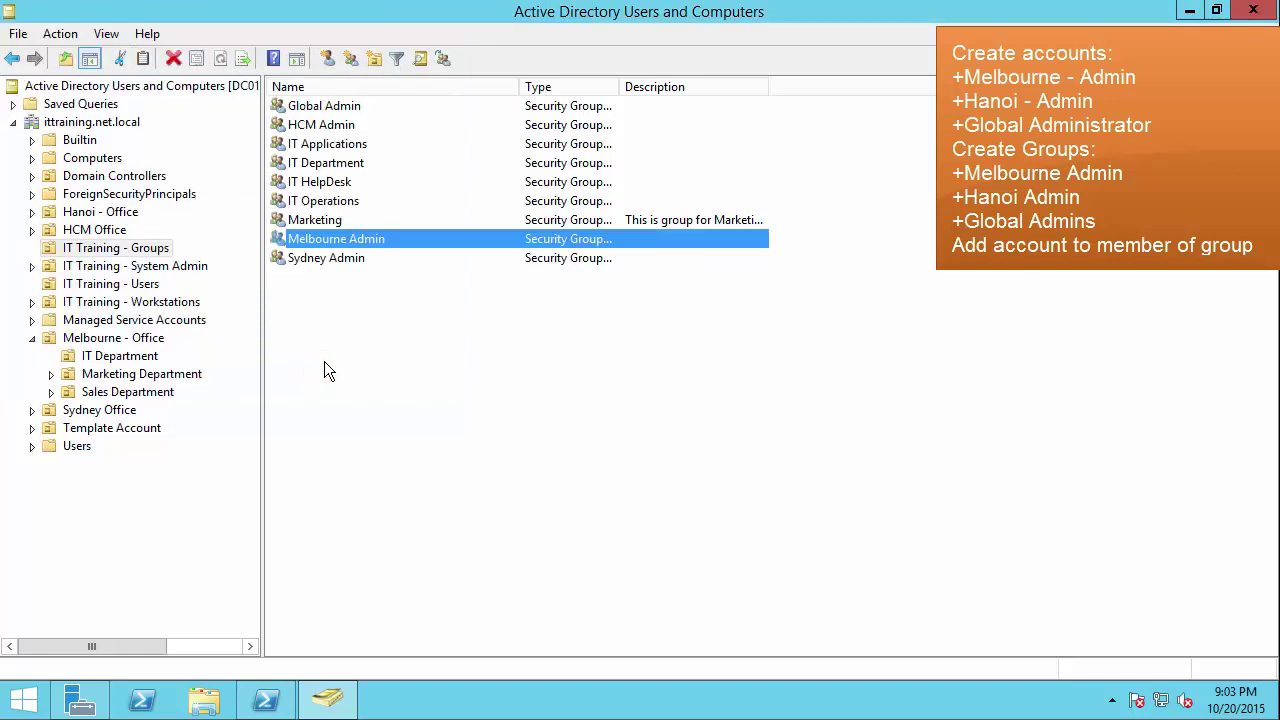
pyautogui.click(305, 335)
# Step: Create a second group named Hanoi Admin
pyautogui.rightClick(291, 312)
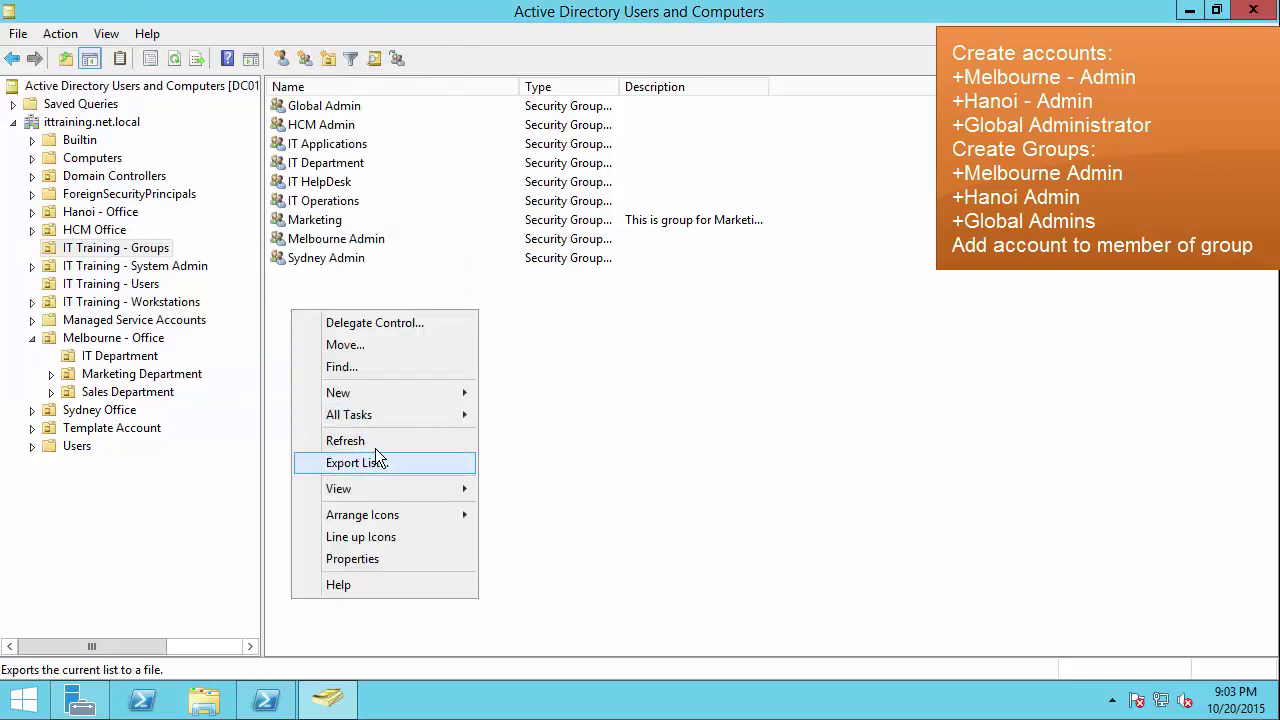
pyautogui.click(361, 393)
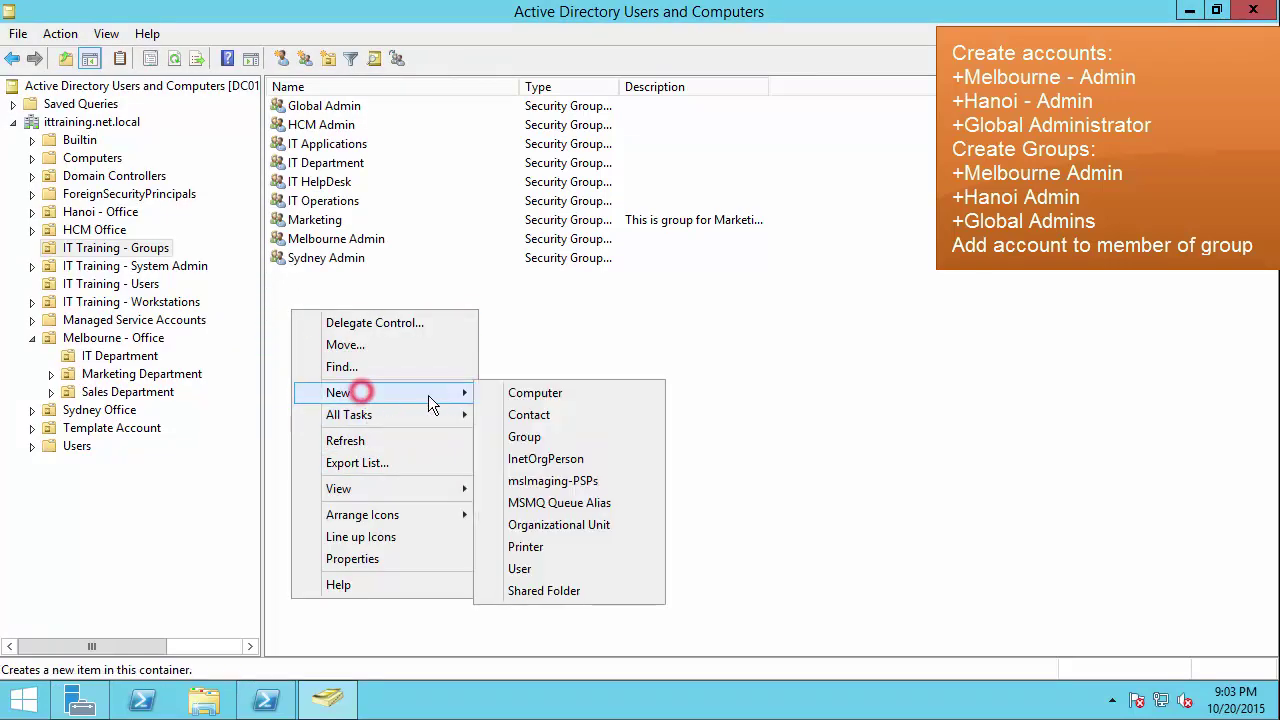
pyautogui.click(544, 437)
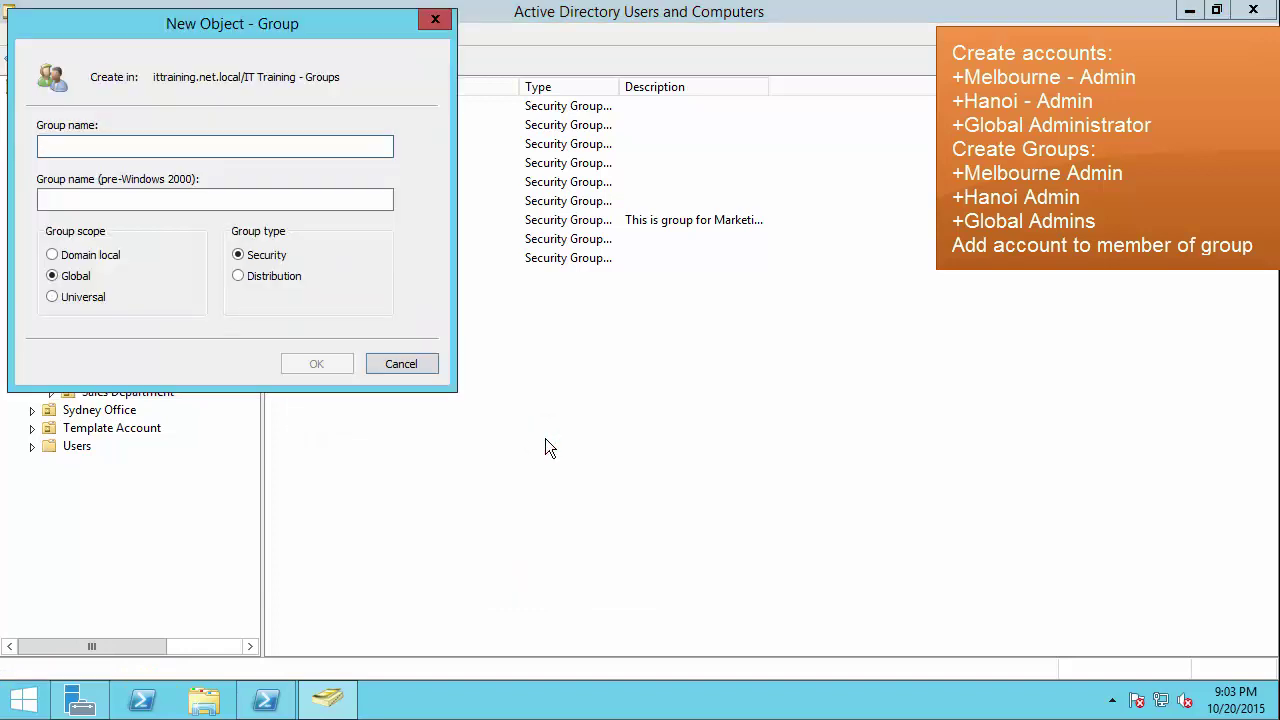
pyautogui.write('Hanoi ')
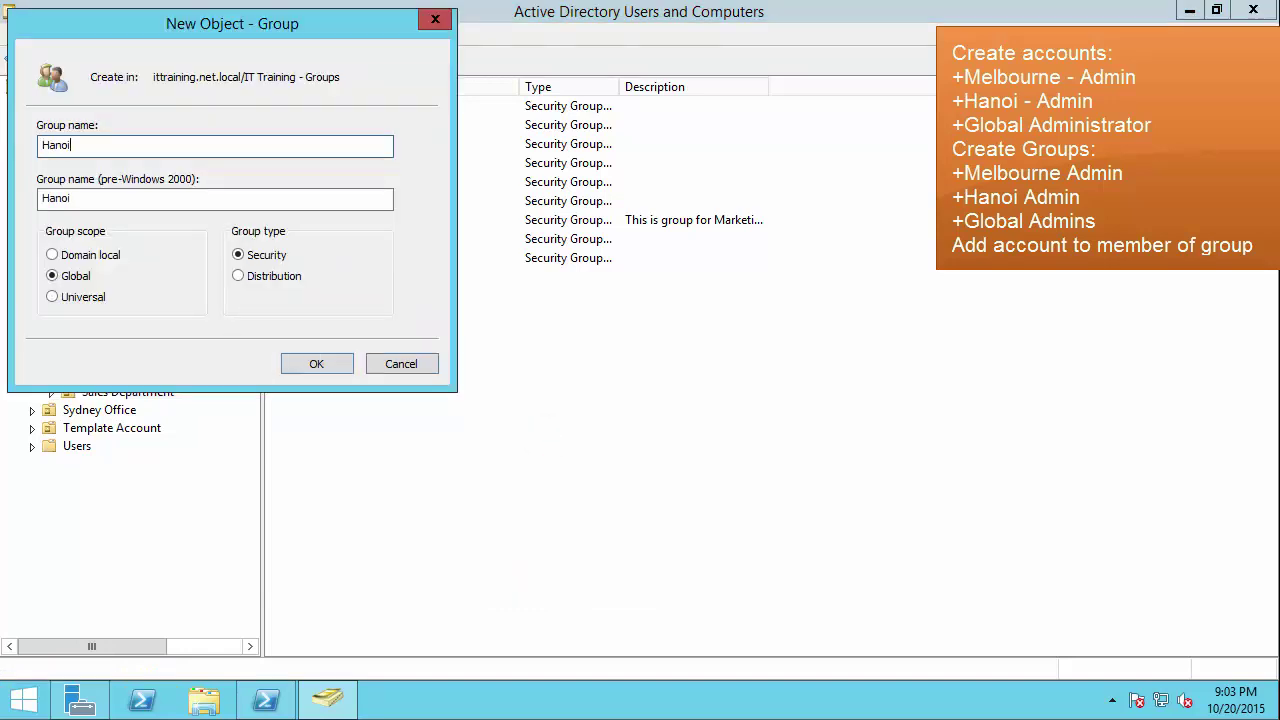
pyautogui.write('Admin')
pyautogui.click(318, 363)
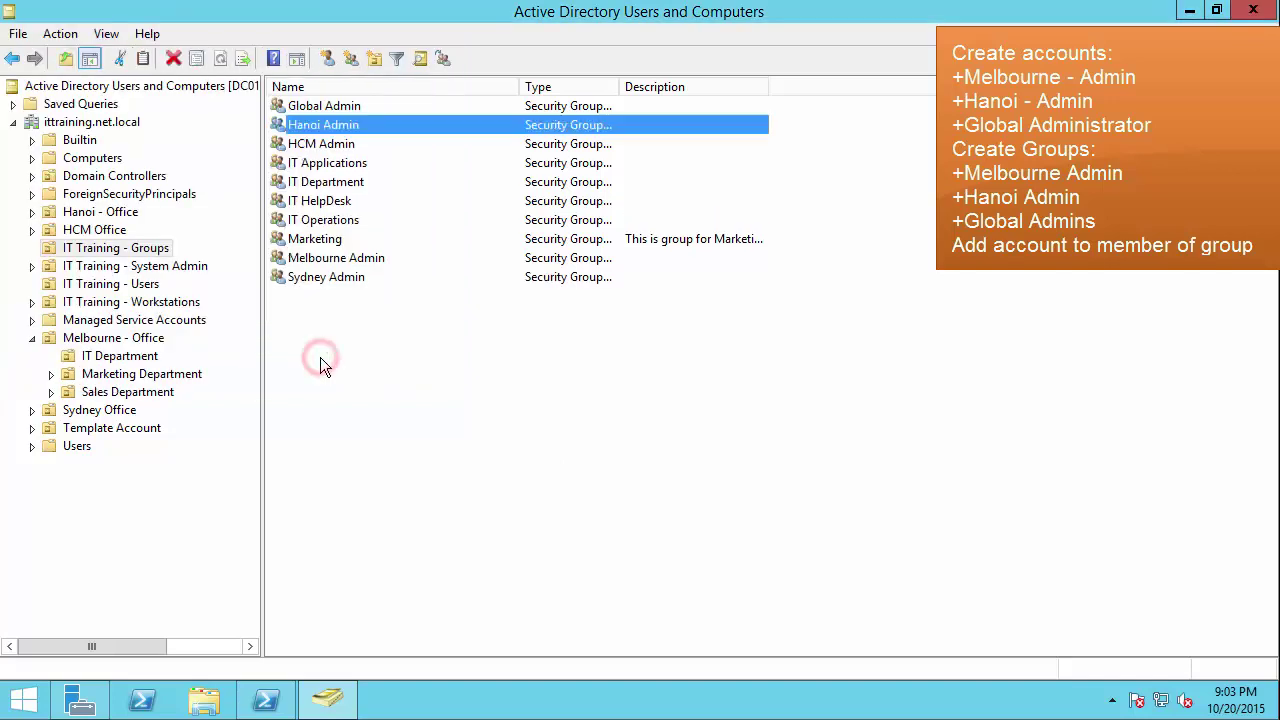
# Step: Create the Global Admins group after 'Global Admin' is rejected as existing, then select it
pyautogui.rightClick(292, 319)
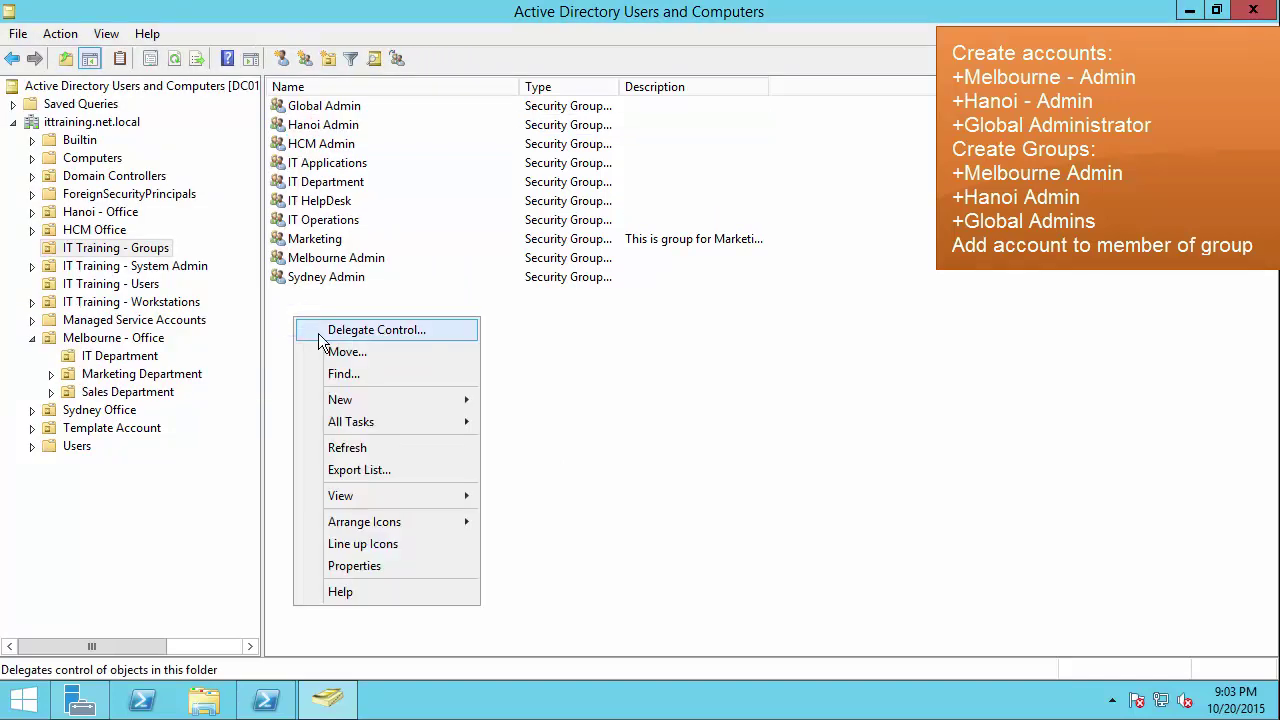
pyautogui.click(347, 399)
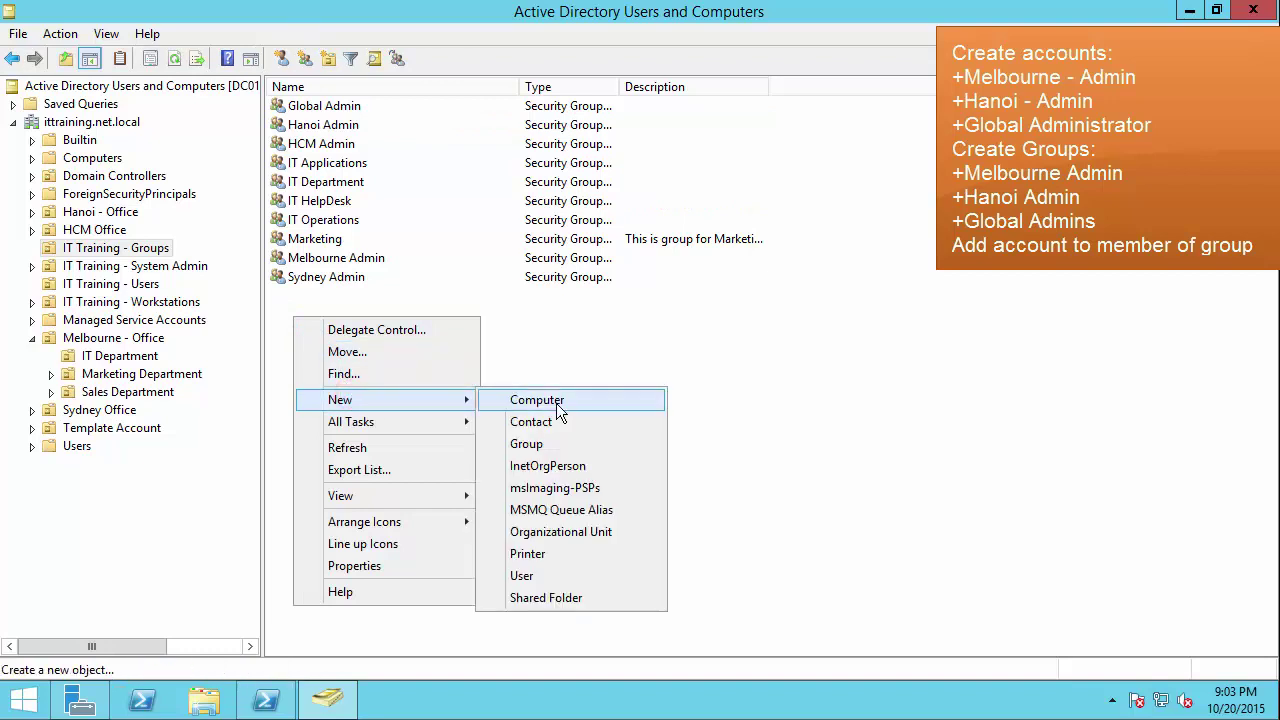
pyautogui.click(535, 444)
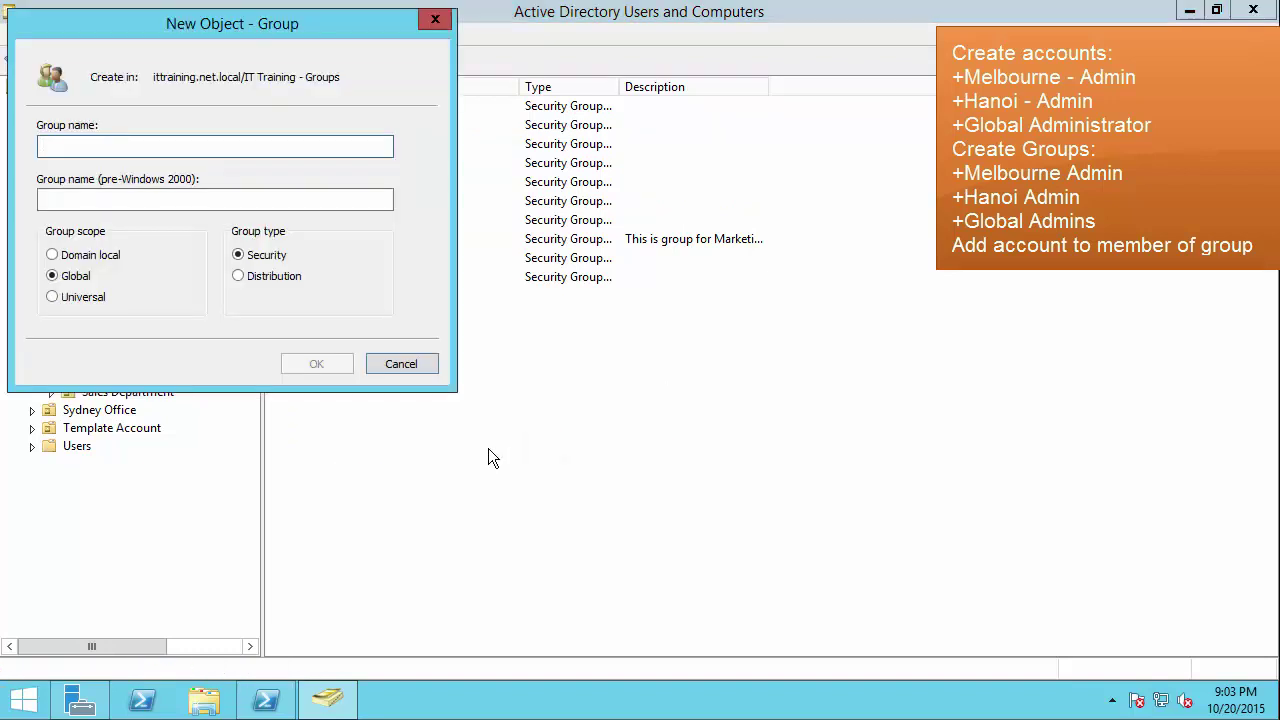
pyautogui.write('Global A')
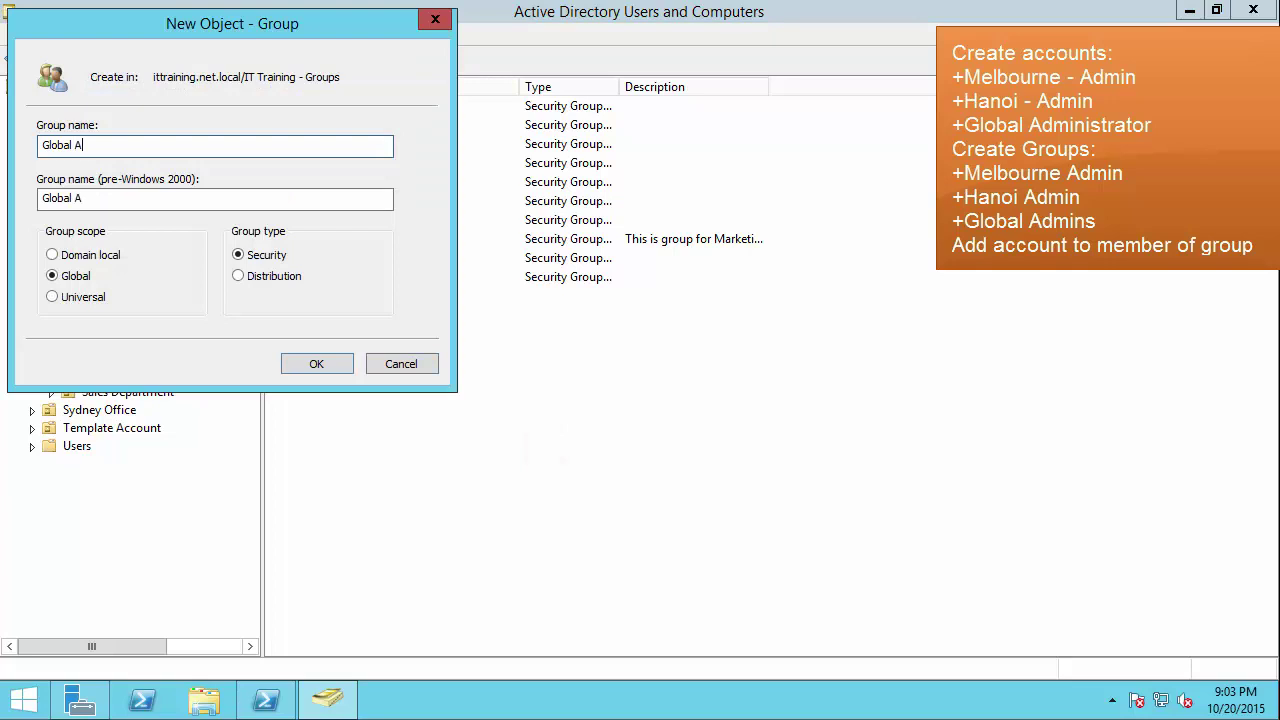
pyautogui.write('dministra')
pyautogui.press('BackSpace')
pyautogui.press('BackSpace')
pyautogui.press('BackSpace')
pyautogui.press('BackSpace')
pyautogui.press('BackSpace')
pyautogui.press('Return')
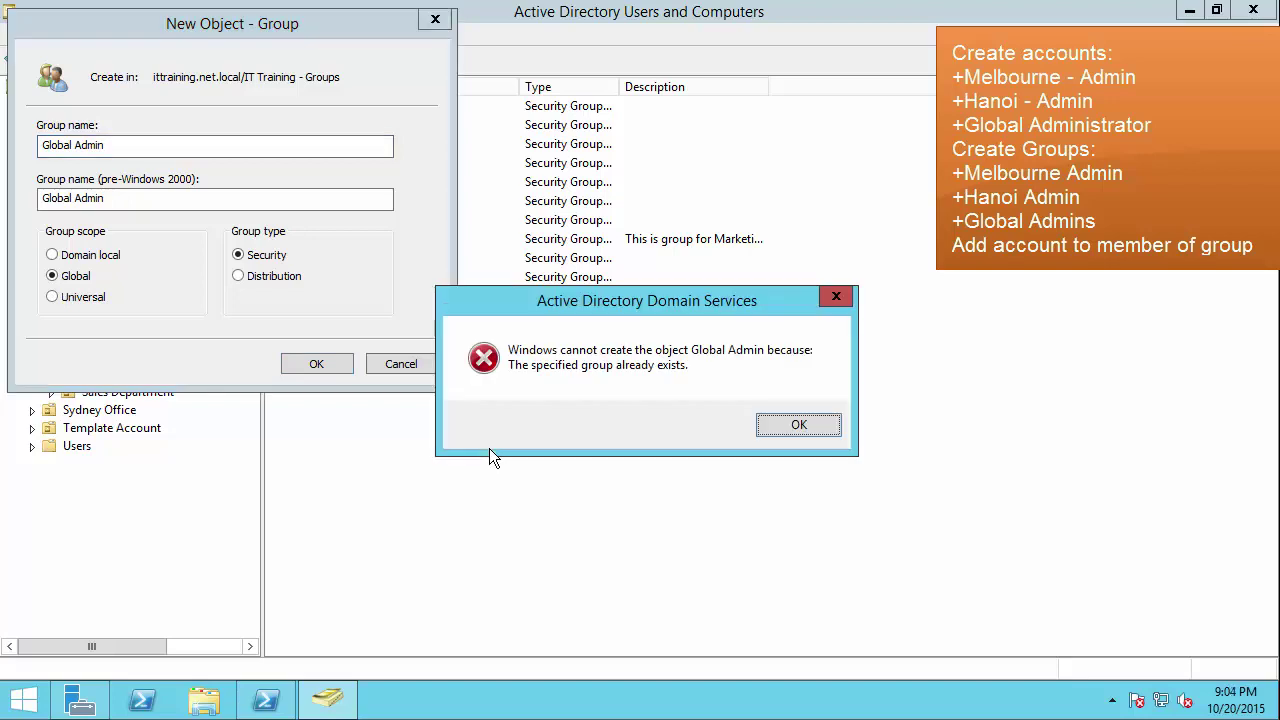
pyautogui.click(773, 425)
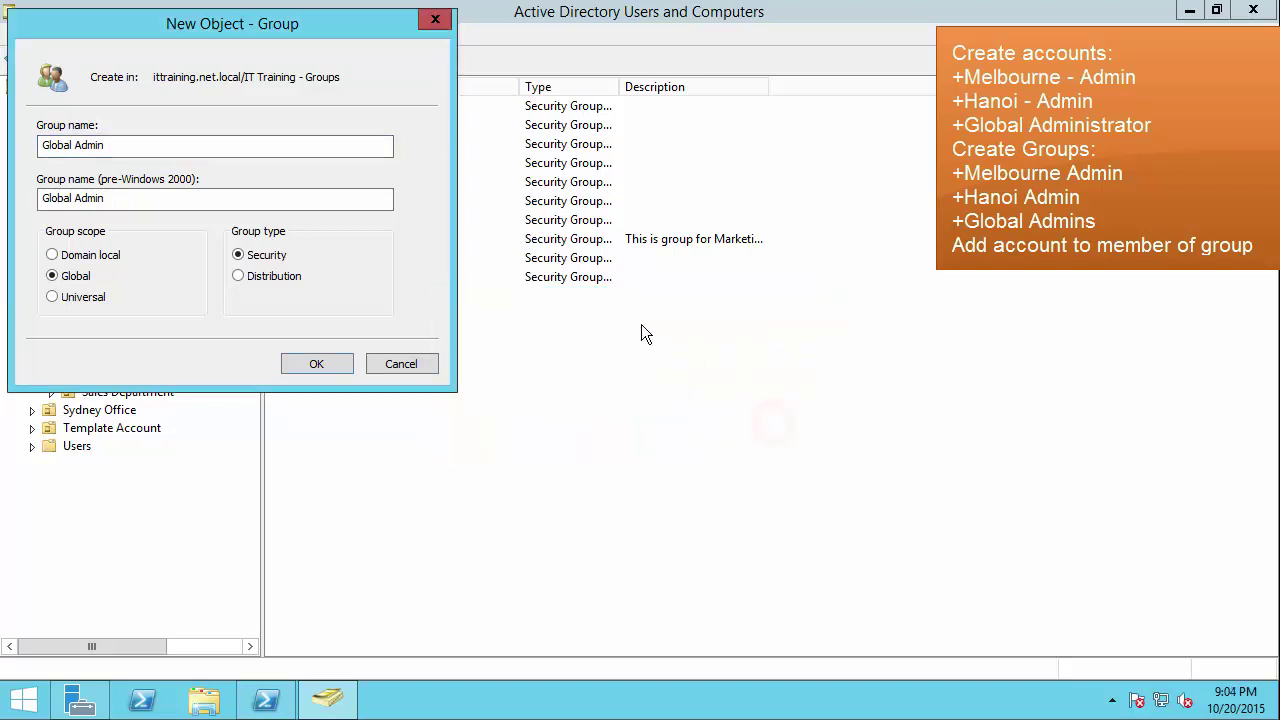
pyautogui.click(136, 145)
pyautogui.write('s')
pyautogui.click(318, 366)
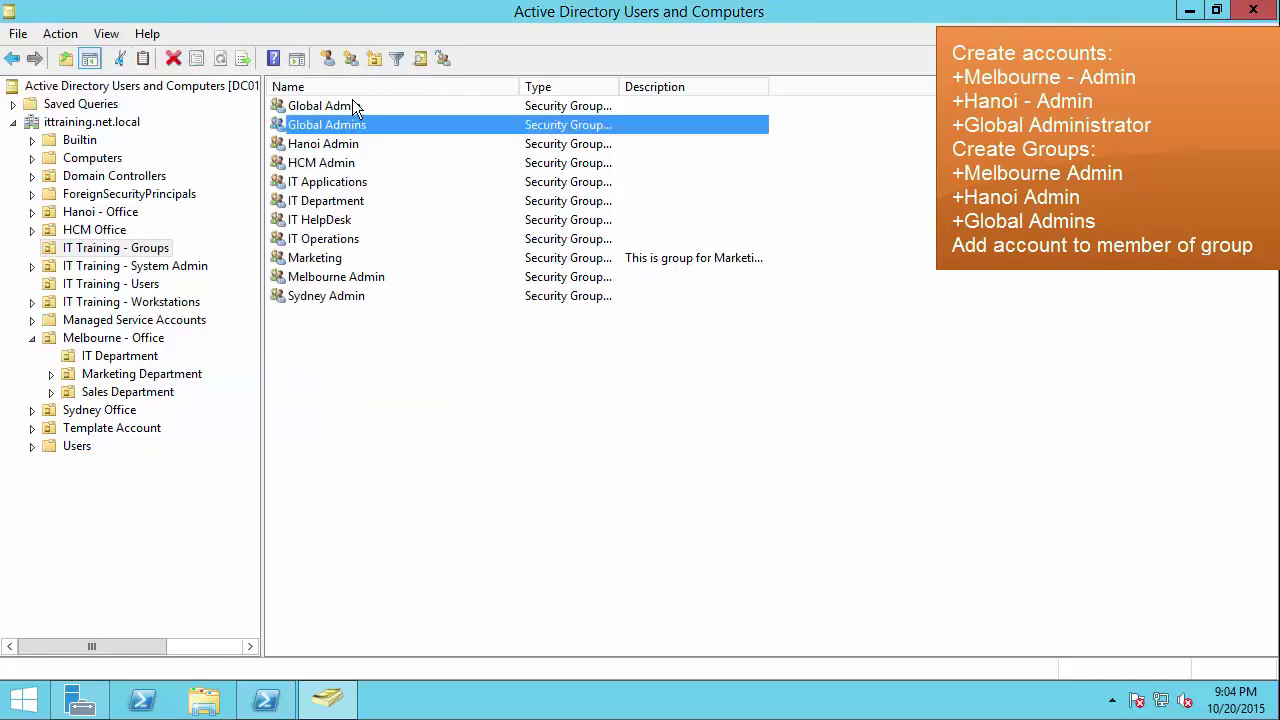
pyautogui.click(353, 106)
pyautogui.click(362, 127)
# Step: Add the Global Administrator user as a member of the Global Admins group
pyautogui.doubleClick(327, 124)
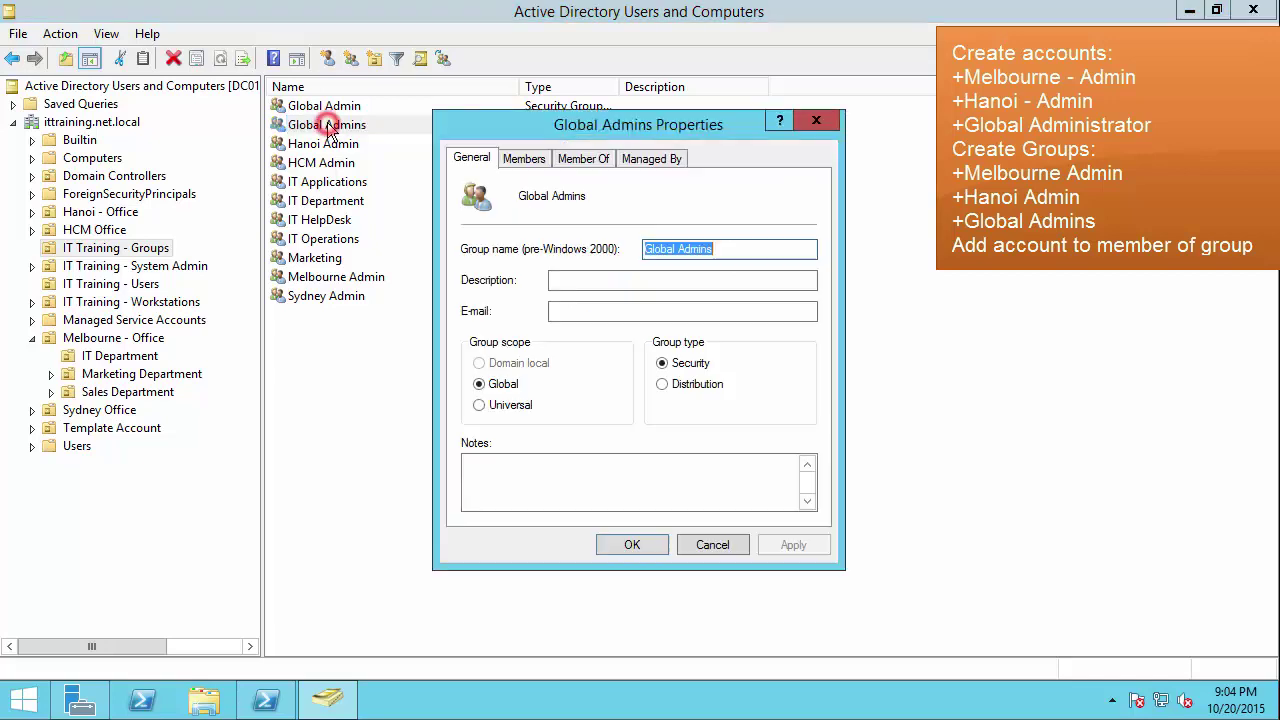
pyautogui.click(521, 160)
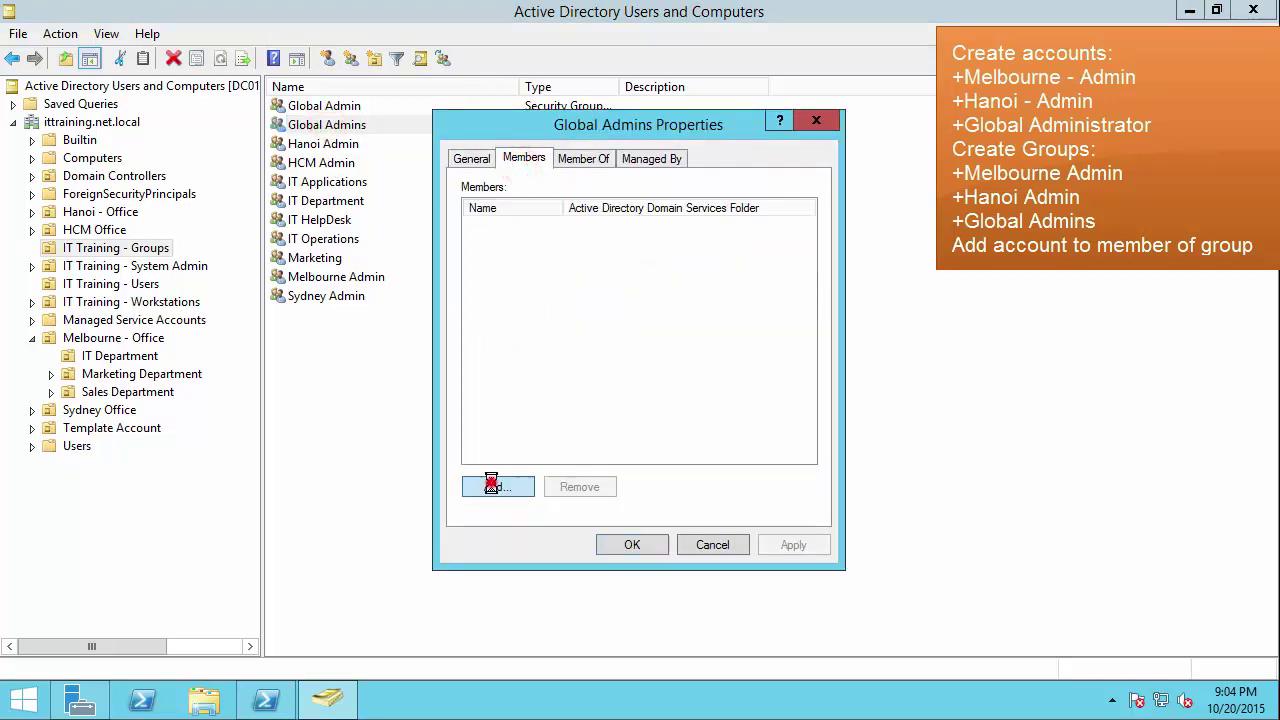
pyautogui.click(493, 487)
pyautogui.write('global')
pyautogui.press('Return')
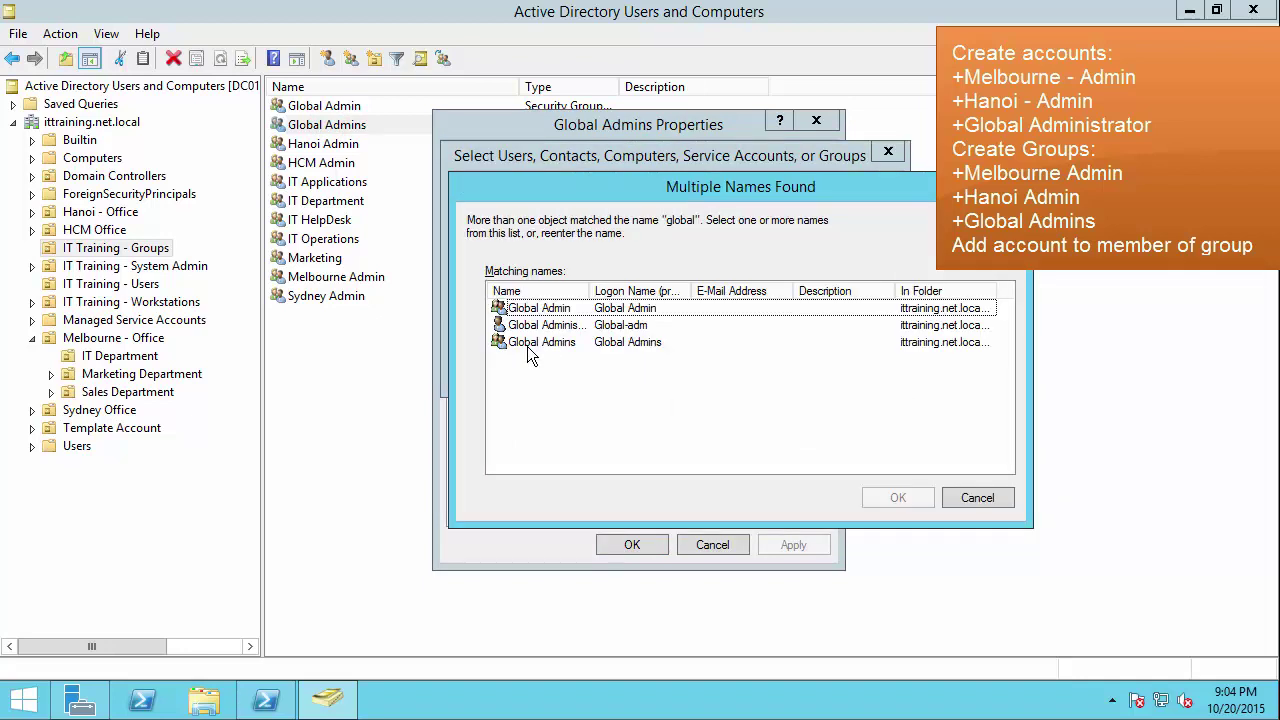
pyautogui.click(553, 328)
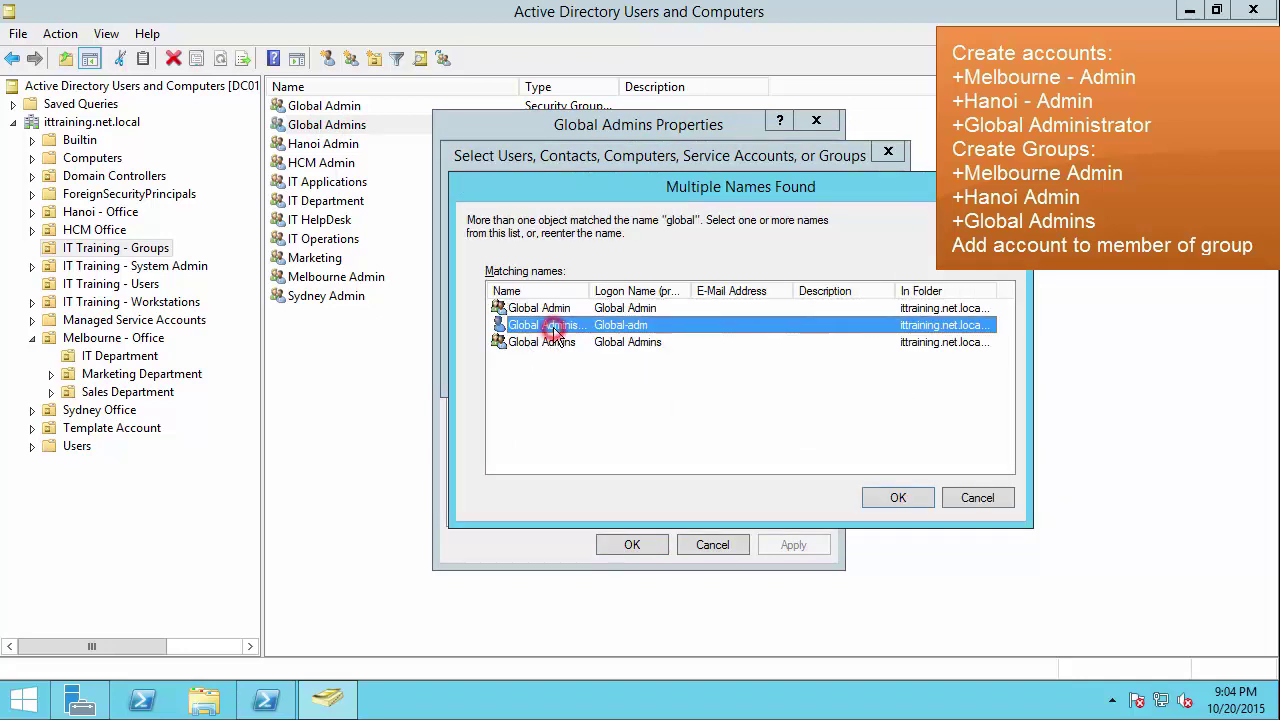
pyautogui.doubleClick(553, 328)
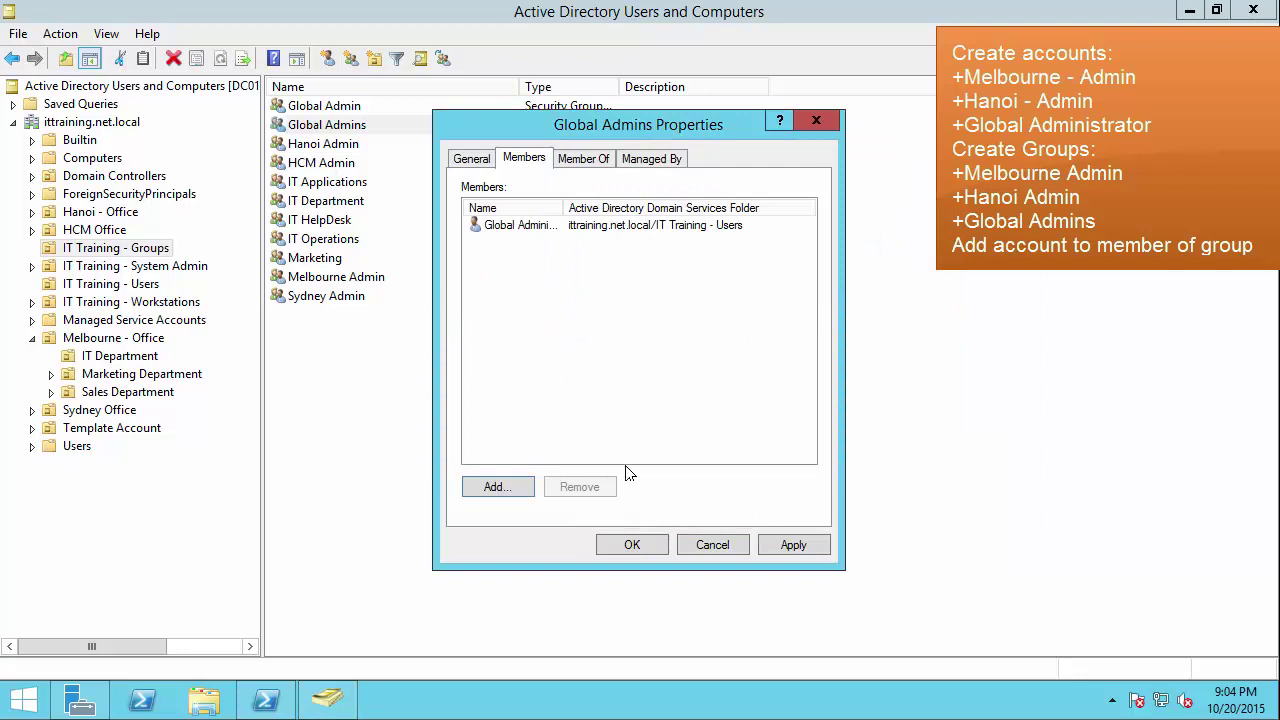
pyautogui.click(791, 543)
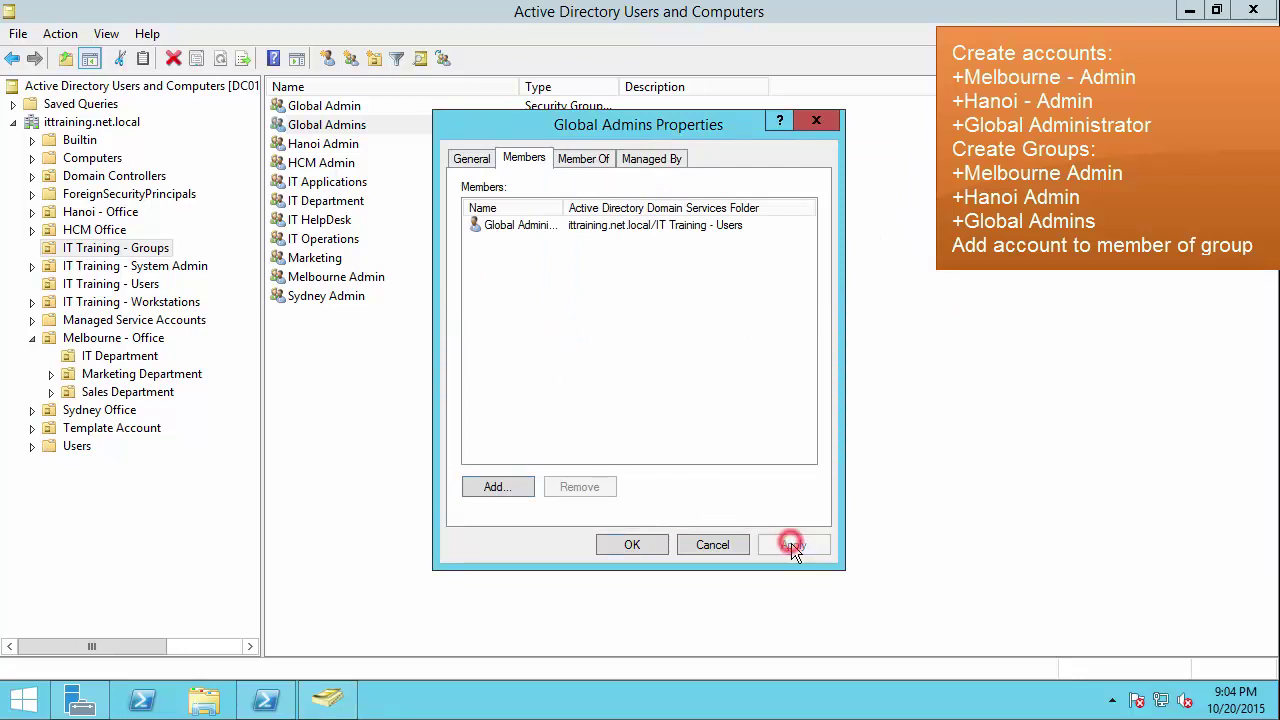
pyautogui.click(632, 545)
# Step: Add the Hanoi admin user as a member of the Hanoi Admin group
pyautogui.doubleClick(315, 143)
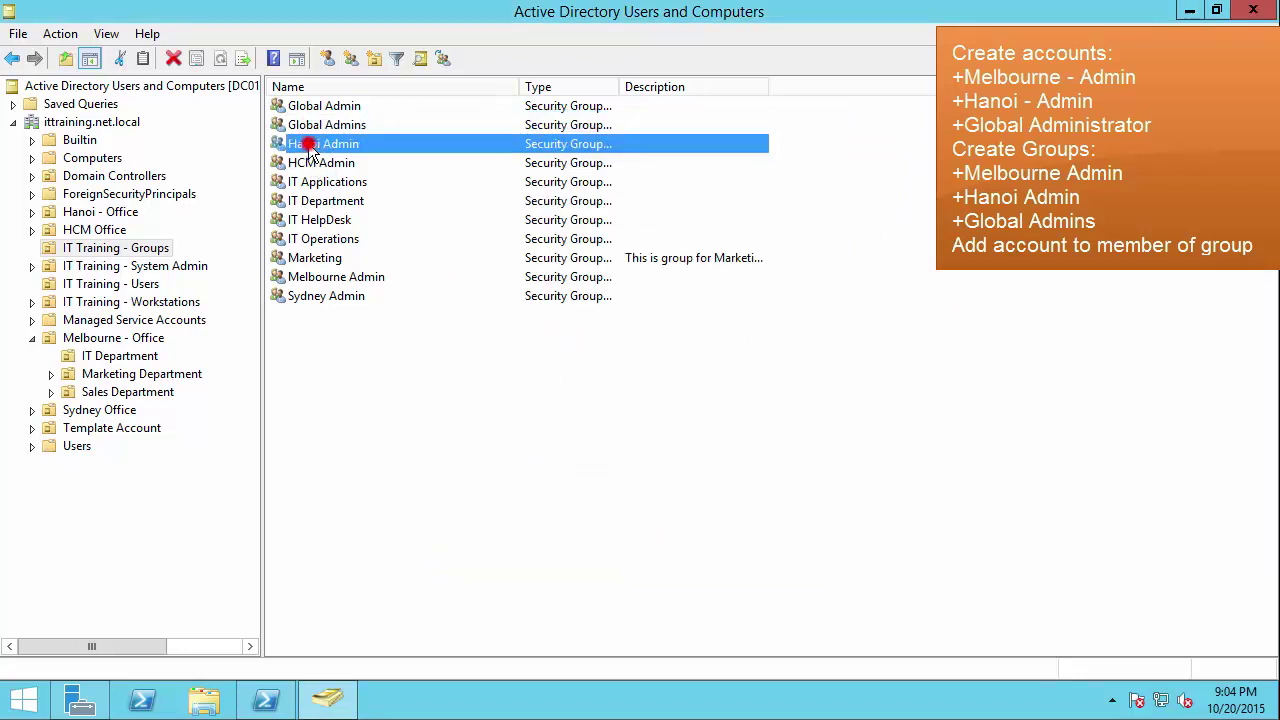
pyautogui.click(521, 159)
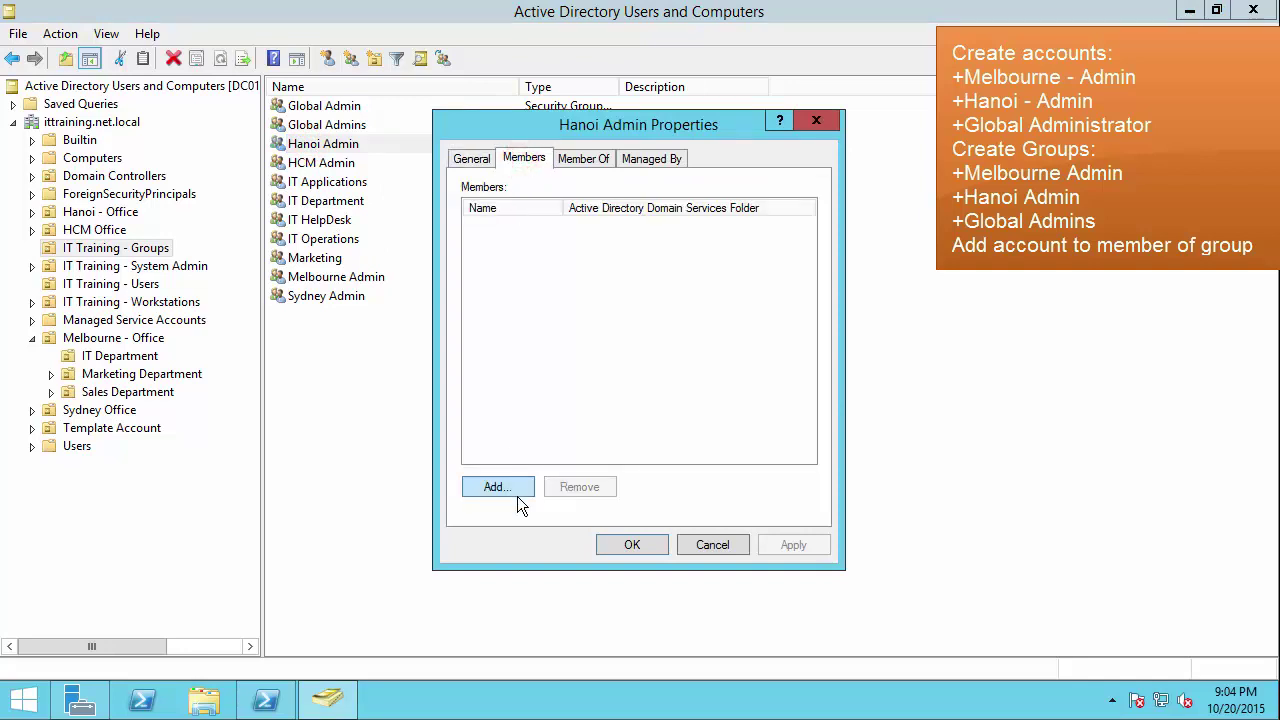
pyautogui.click(518, 487)
pyautogui.write('ha')
pyautogui.press('Return')
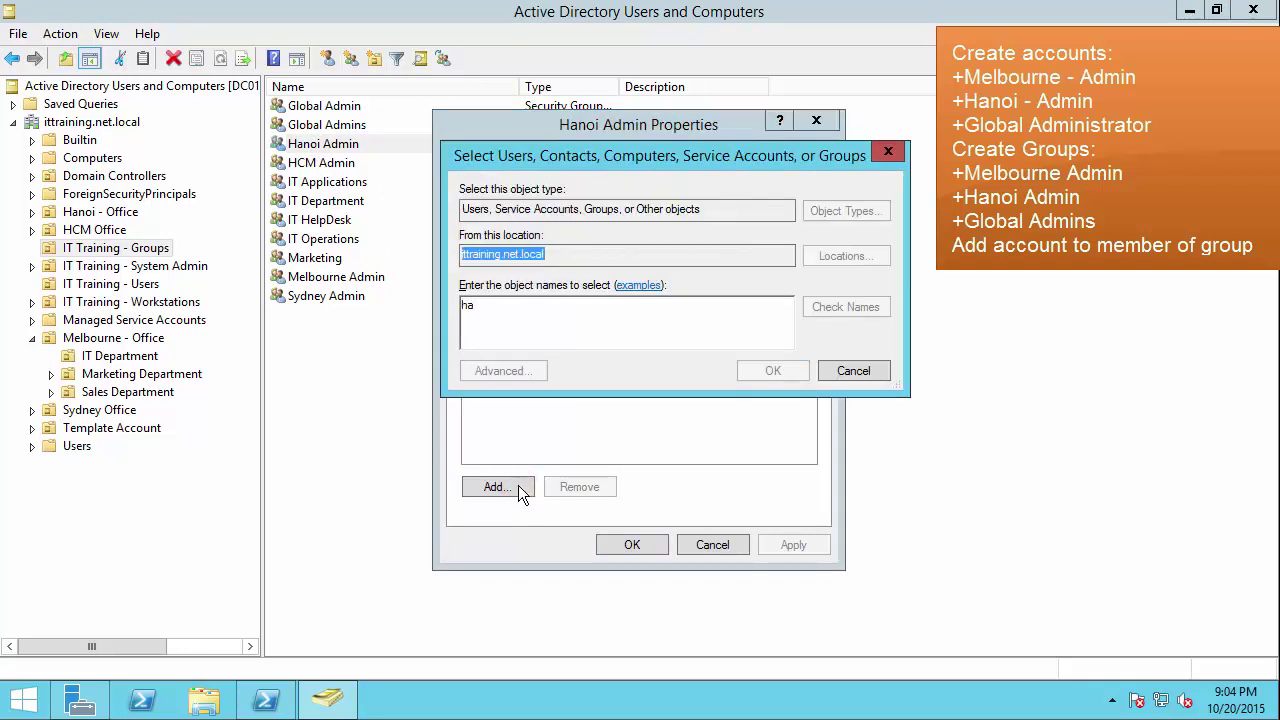
pyautogui.doubleClick(512, 325)
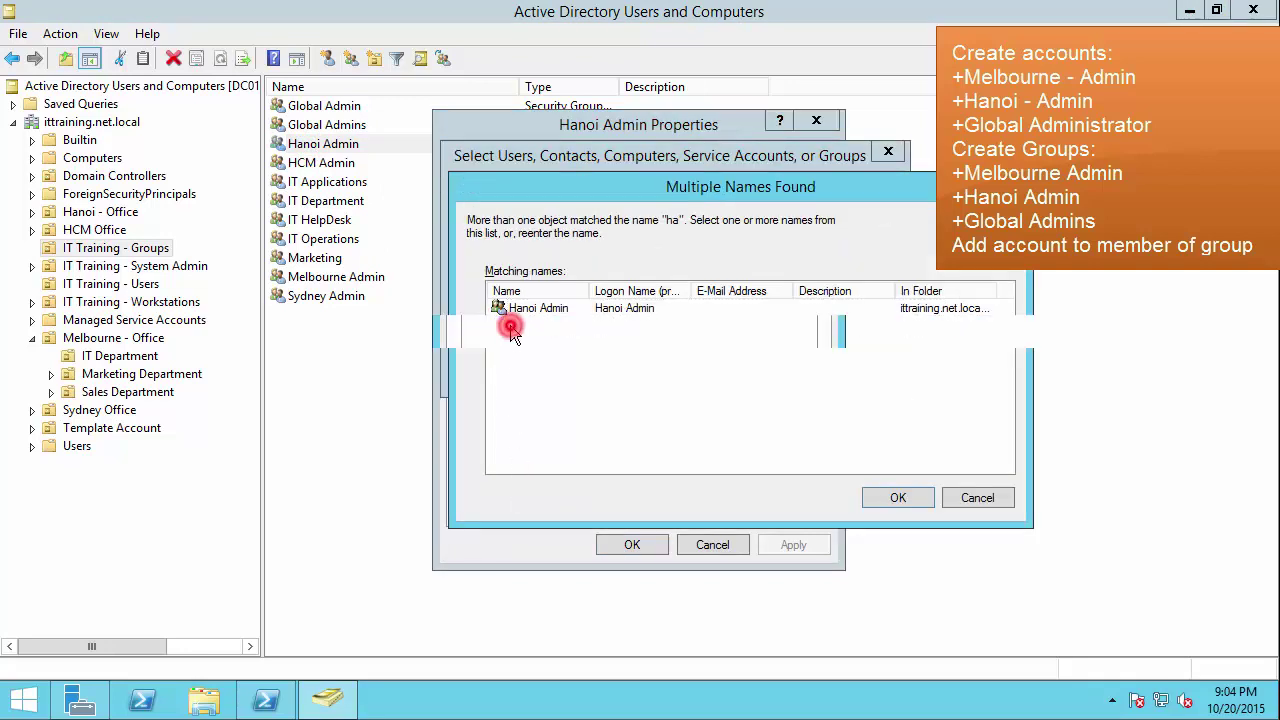
pyautogui.click(640, 546)
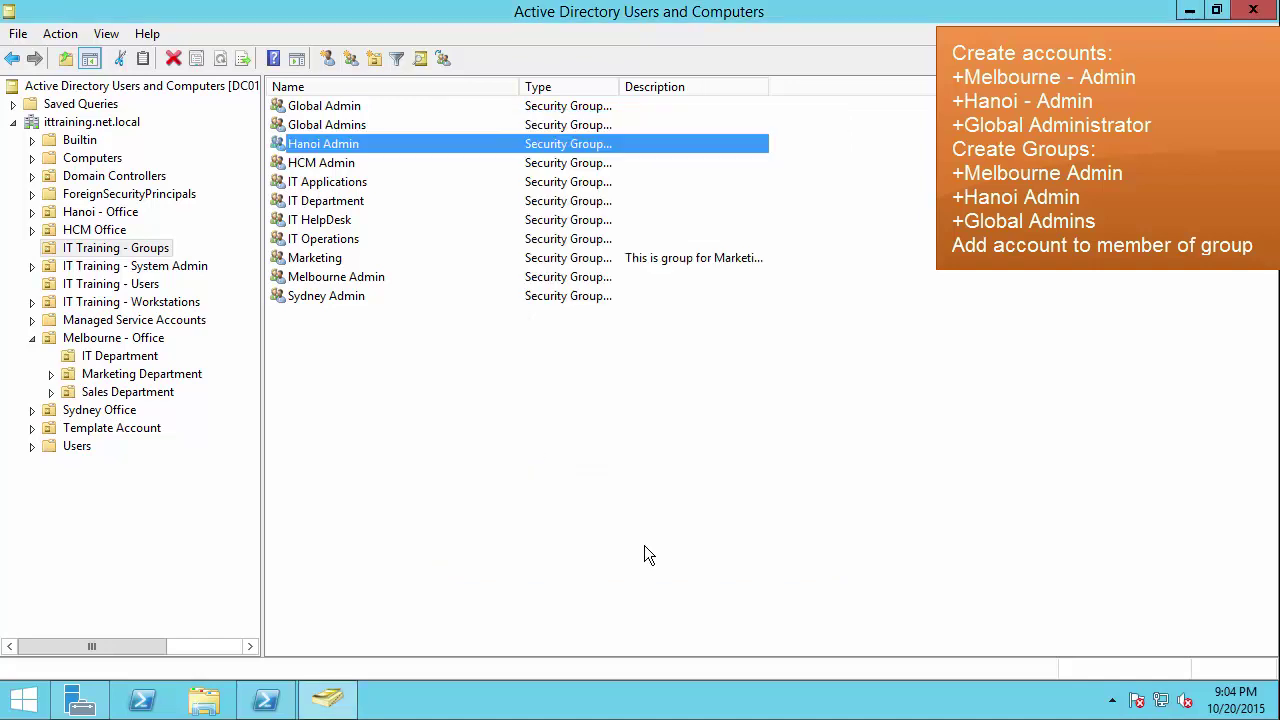
# Step: Add the Melbourne admin user as a member of the Melbourne Admin group
pyautogui.click(340, 277)
pyautogui.doubleClick(340, 277)
pyautogui.click(524, 160)
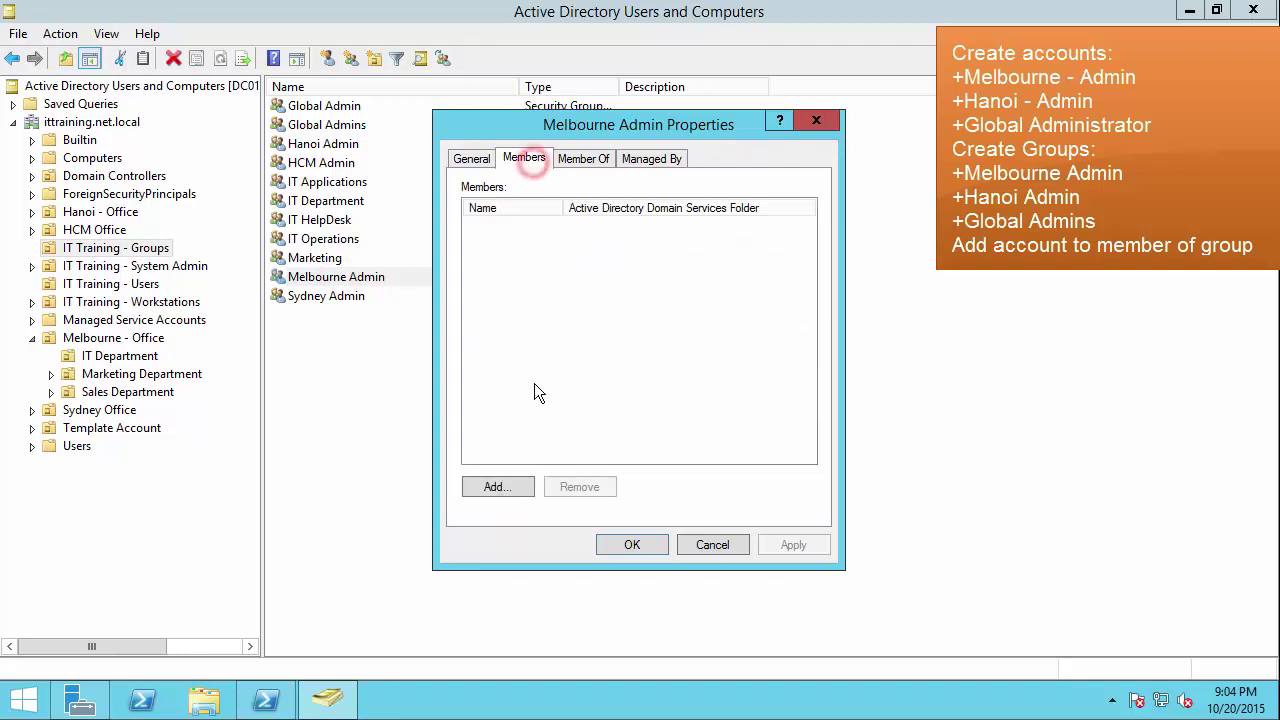
pyautogui.click(514, 487)
pyautogui.write('mel')
pyautogui.press('Return')
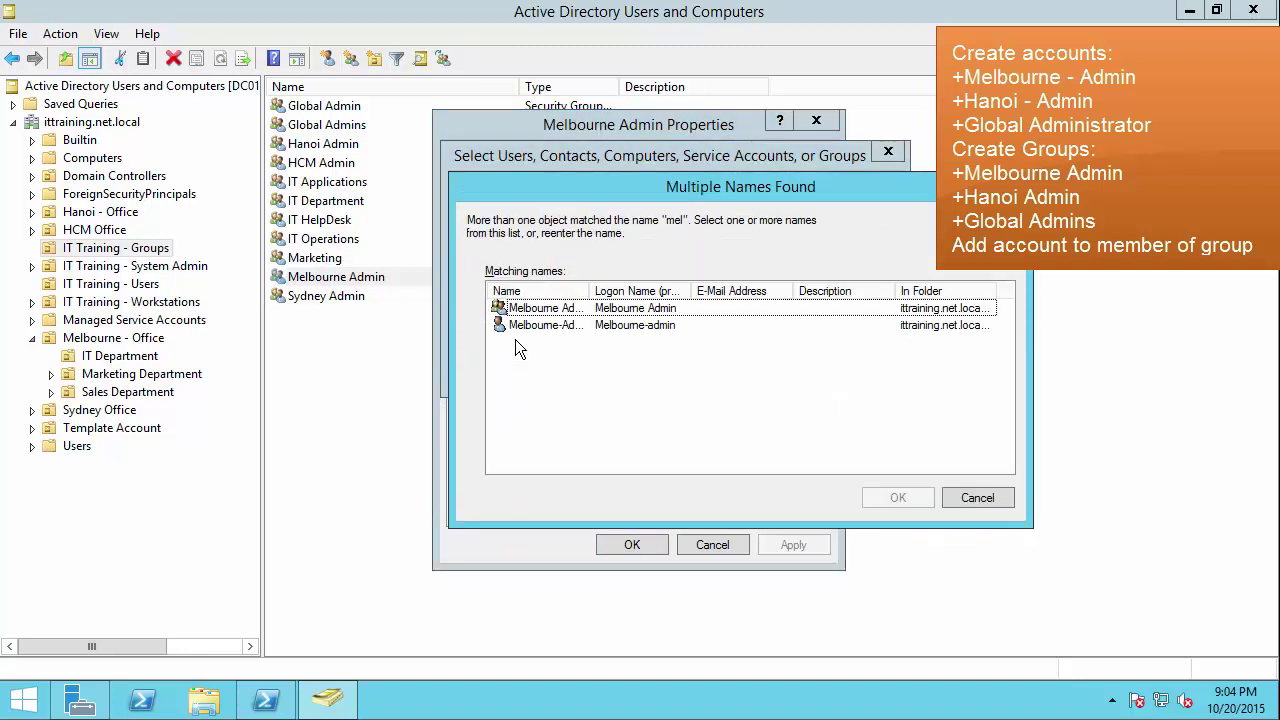
pyautogui.click(530, 326)
pyautogui.doubleClick(530, 326)
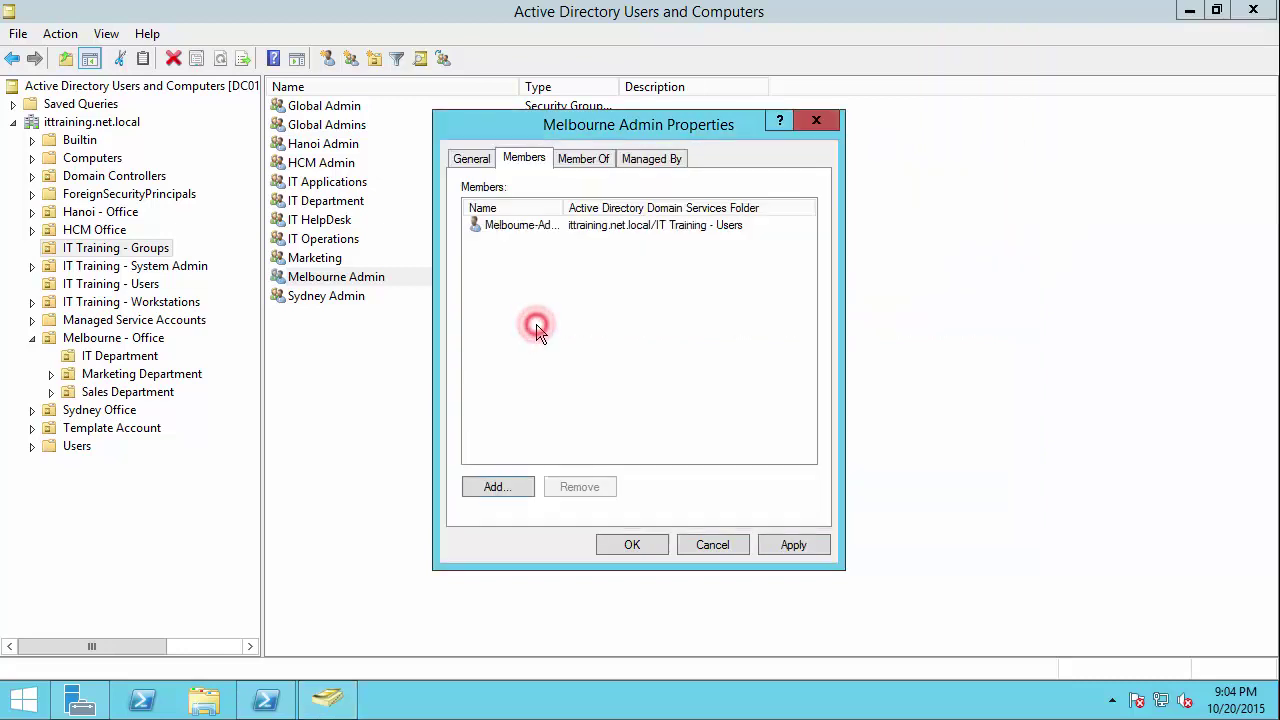
pyautogui.click(794, 545)
pyautogui.click(646, 545)
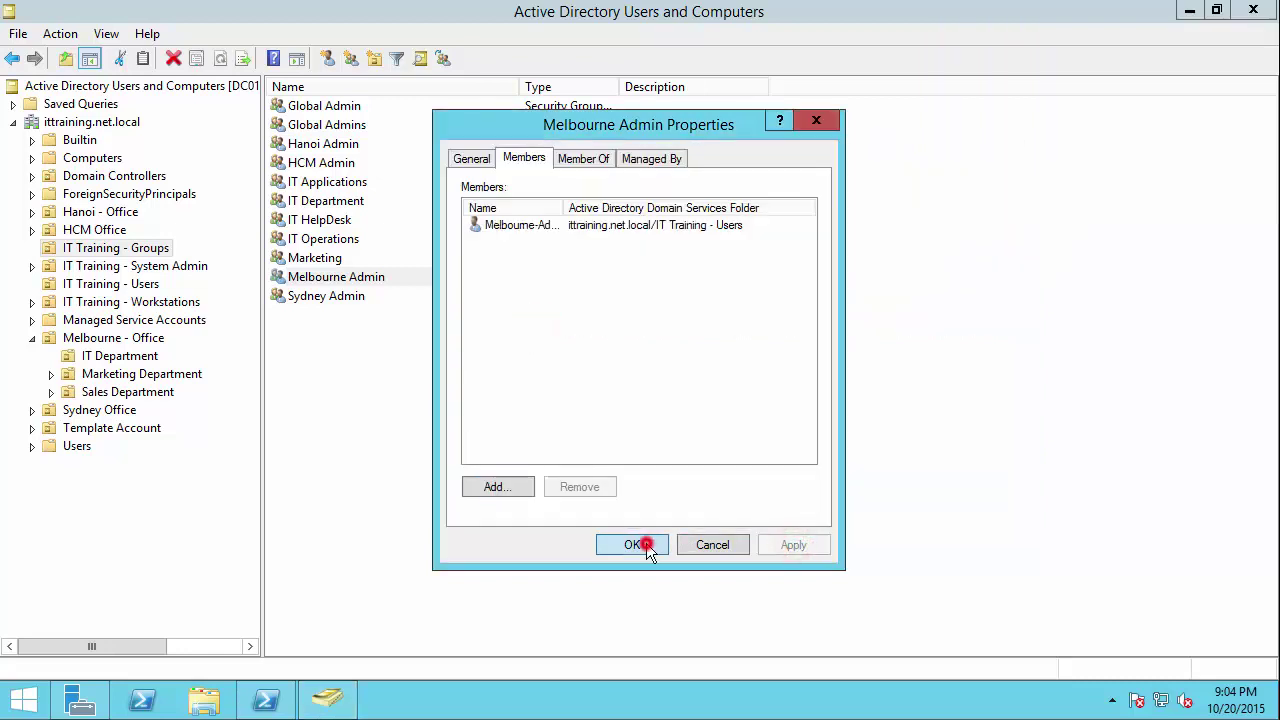
pyautogui.click(450, 441)
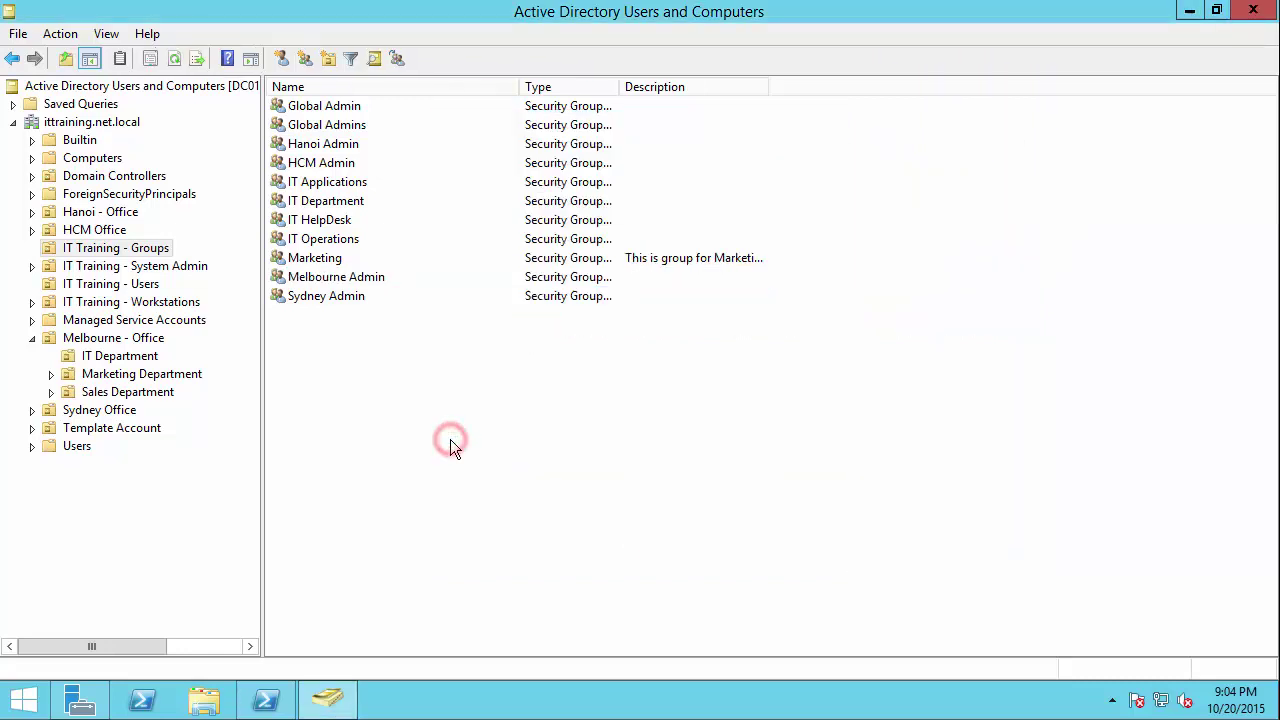
pyautogui.click(32, 339)
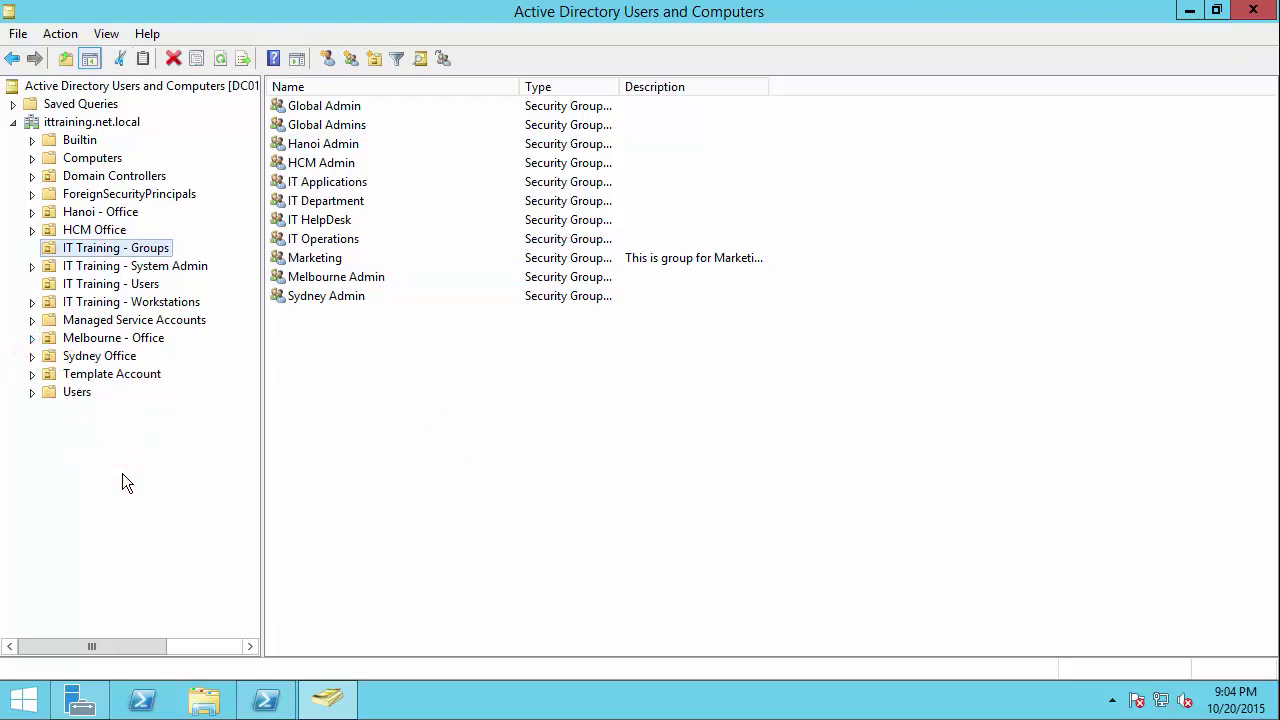
# Step: Start Delegate Control on Hanoi - Office and pick the Hanoi Admin group as delegate
pyautogui.click(100, 340)
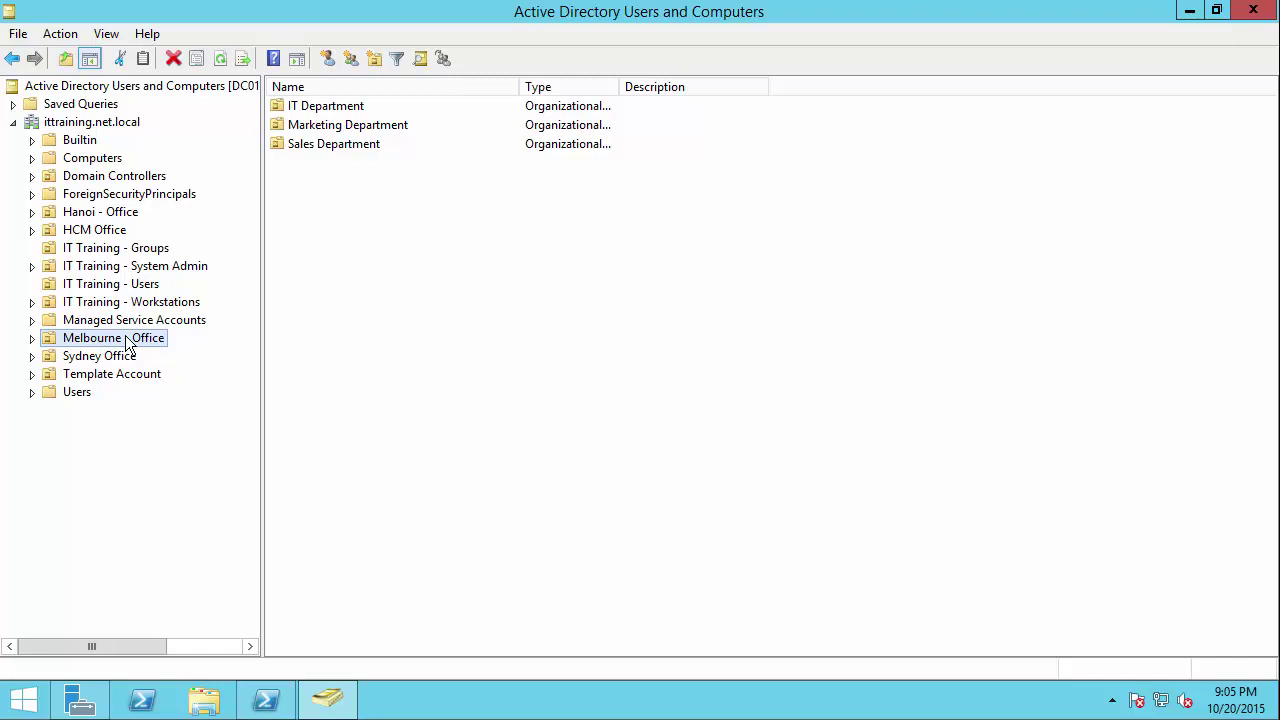
pyautogui.click(91, 213)
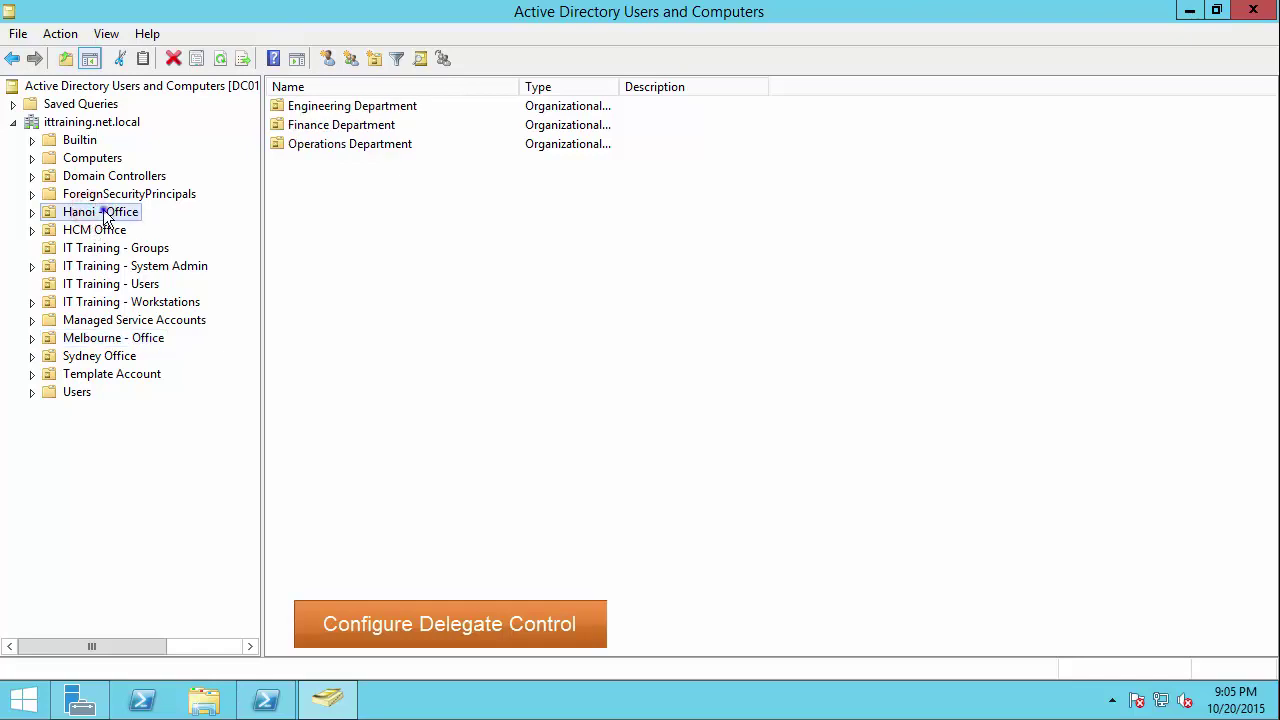
pyautogui.rightClick(106, 217)
pyautogui.click(233, 223)
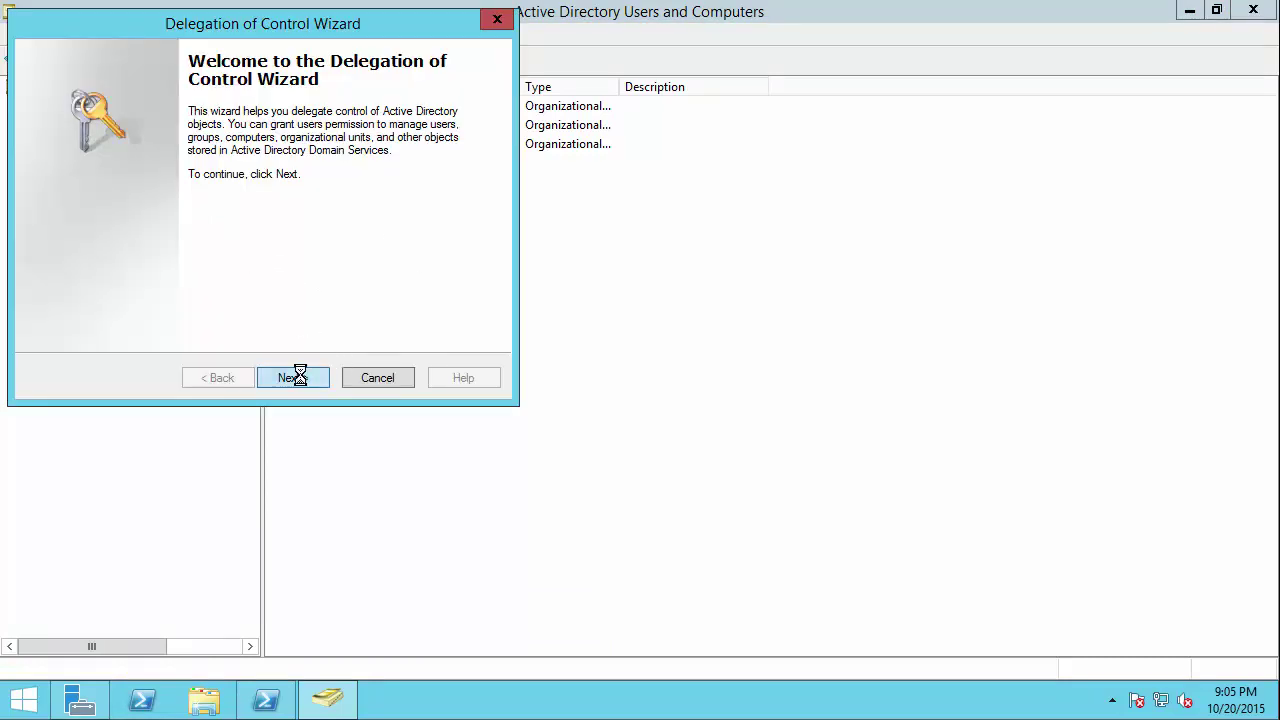
pyautogui.click(299, 377)
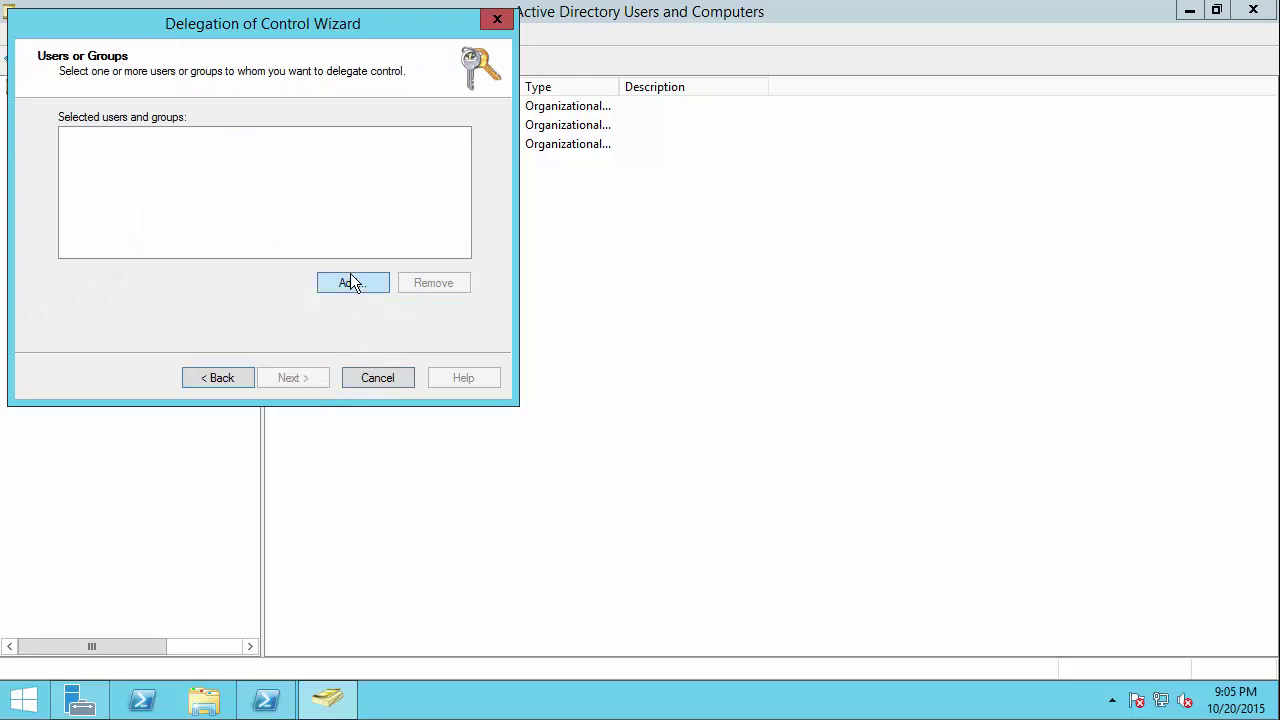
pyautogui.click(350, 283)
pyautogui.write('hano')
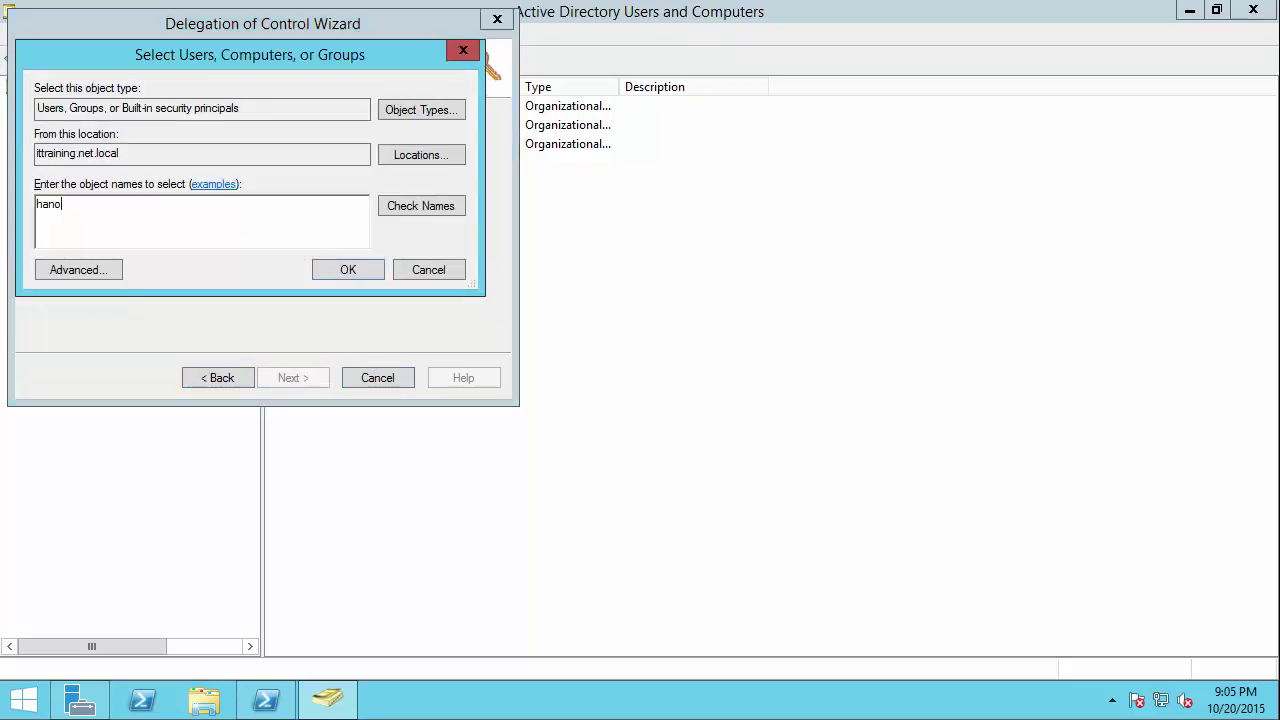
pyautogui.write('i')
pyautogui.press('Return')
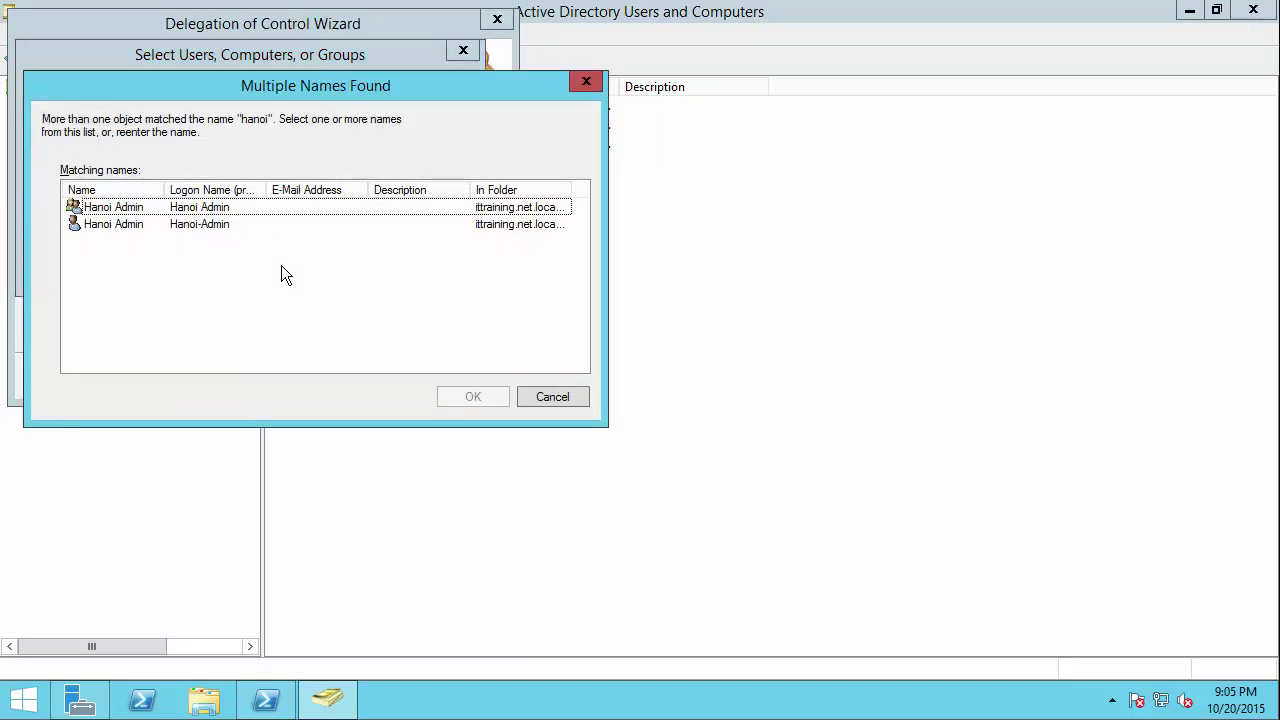
pyautogui.click(148, 208)
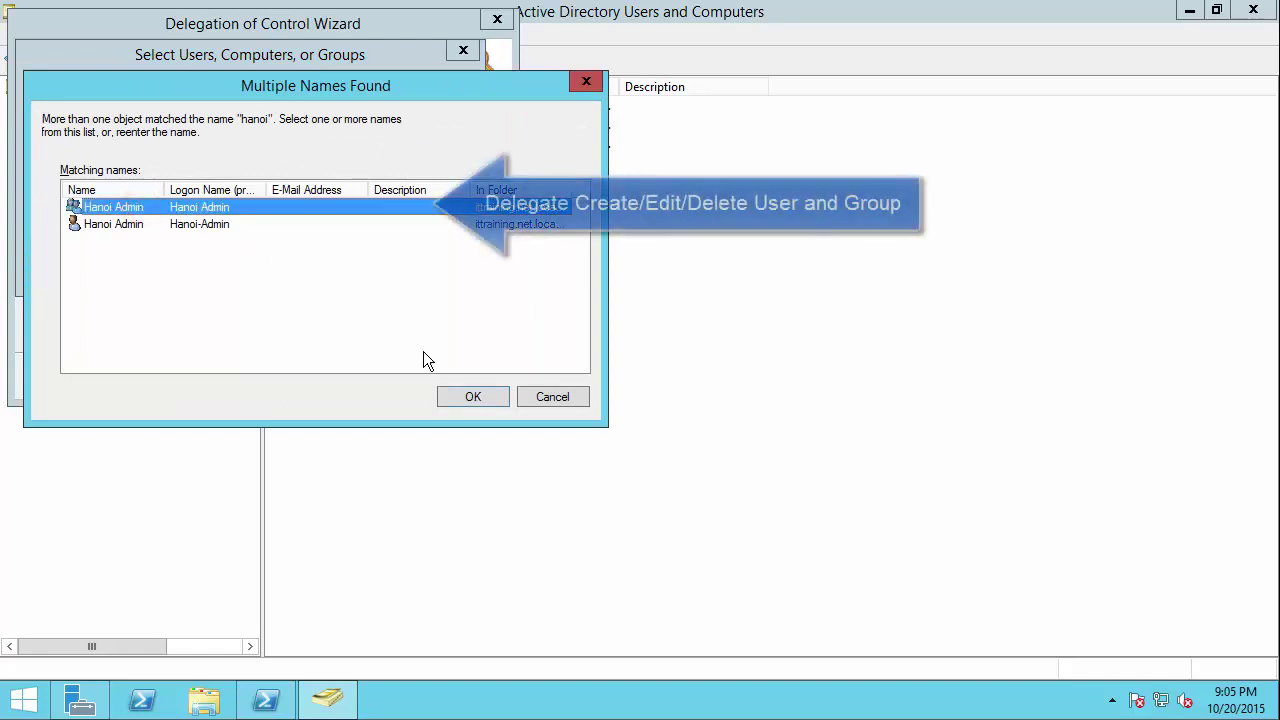
pyautogui.click(451, 400)
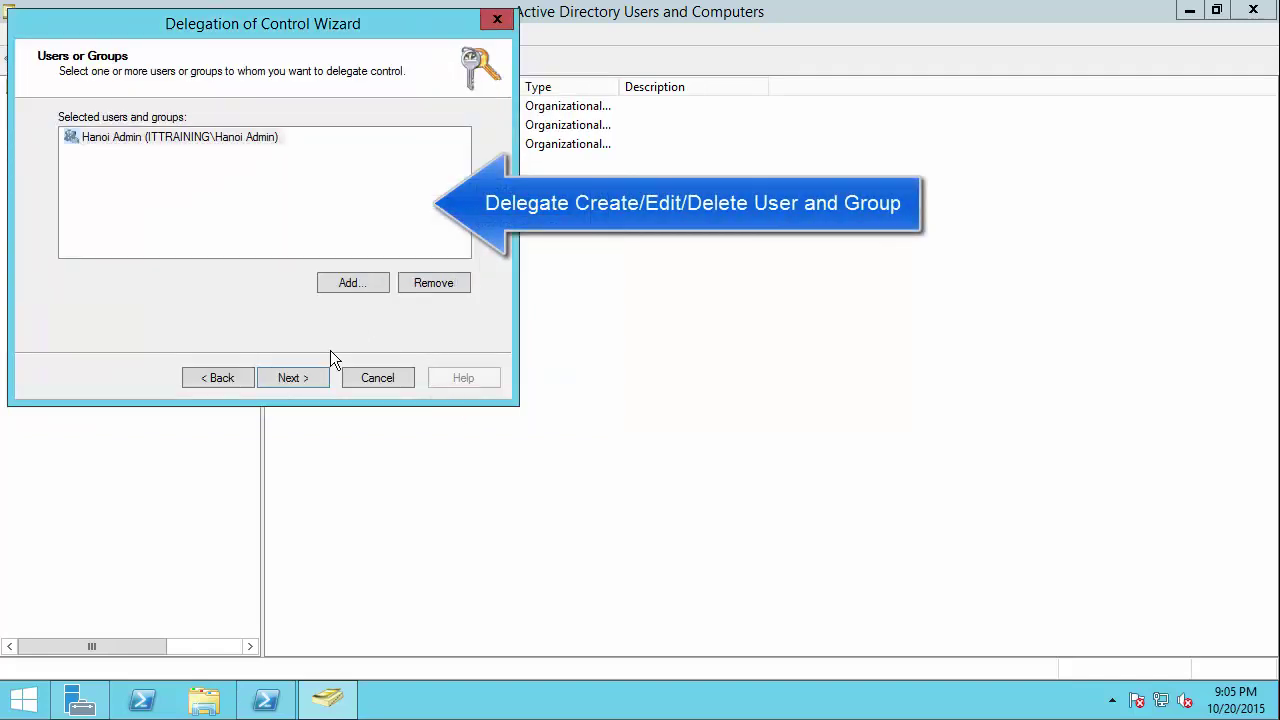
pyautogui.click(313, 373)
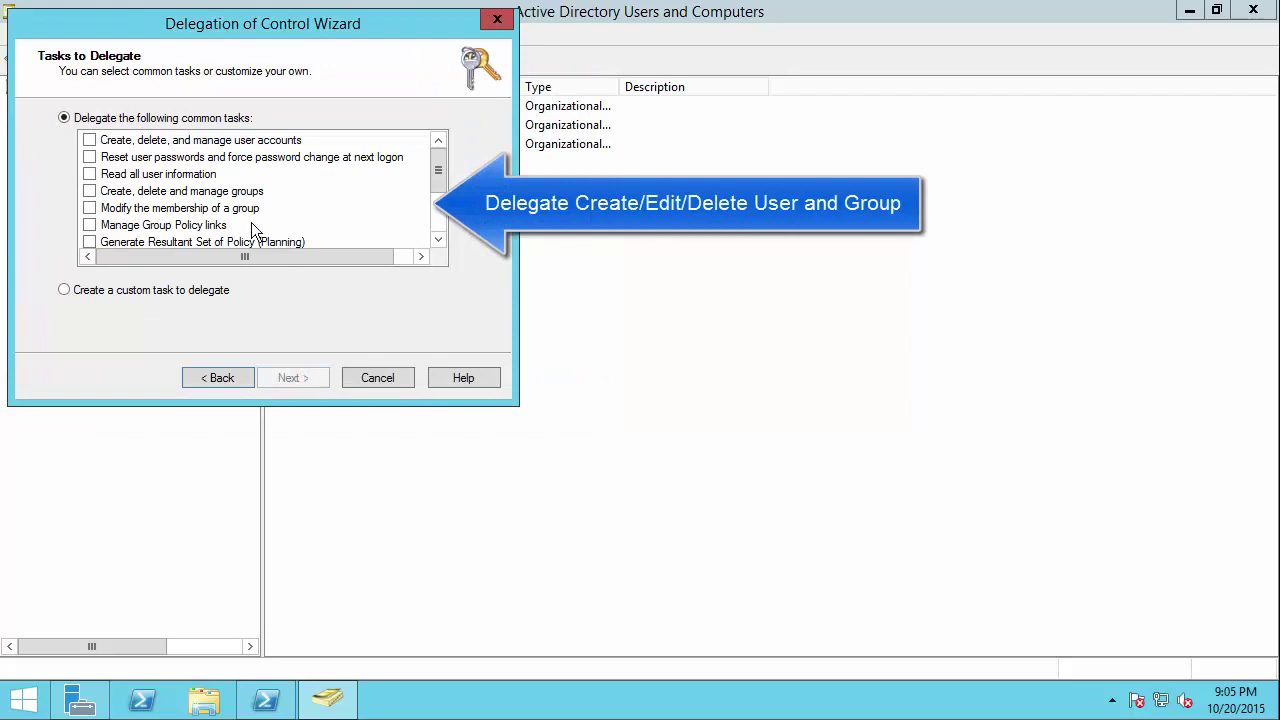
# Step: Delegate the five user and group tasks, including password resets, then select Melbourne - Office
pyautogui.click(89, 142)
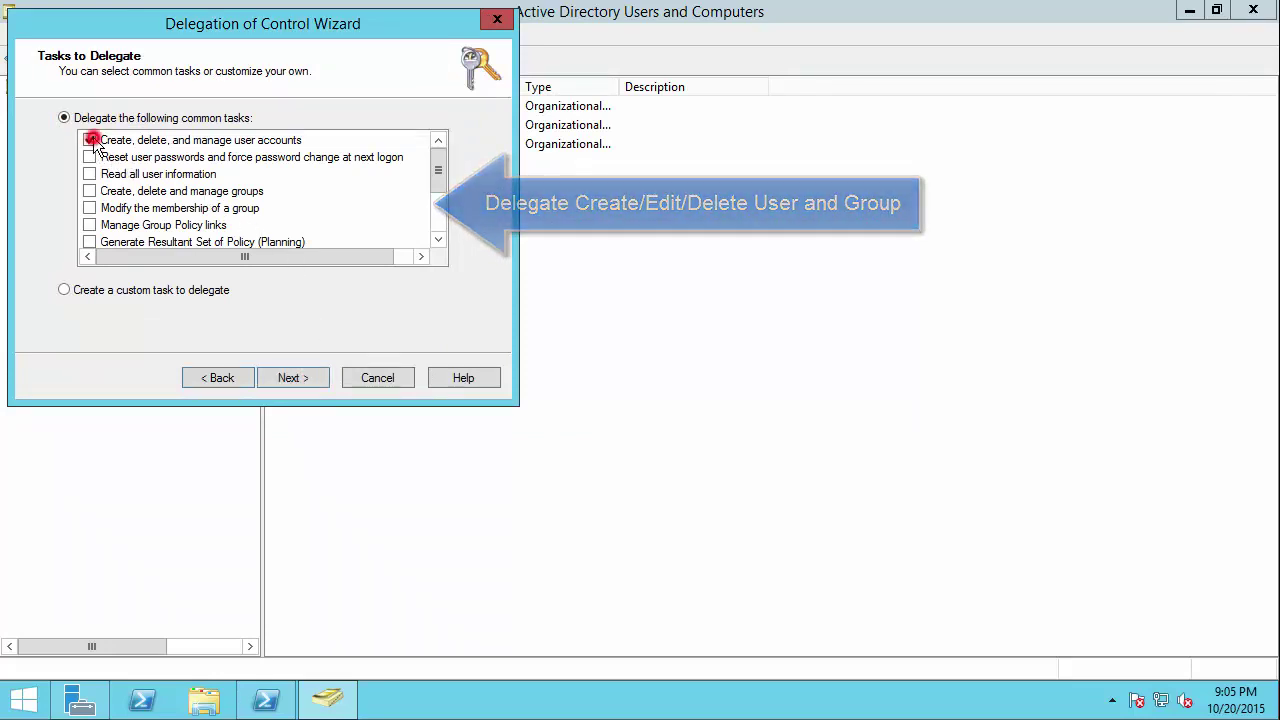
pyautogui.click(90, 158)
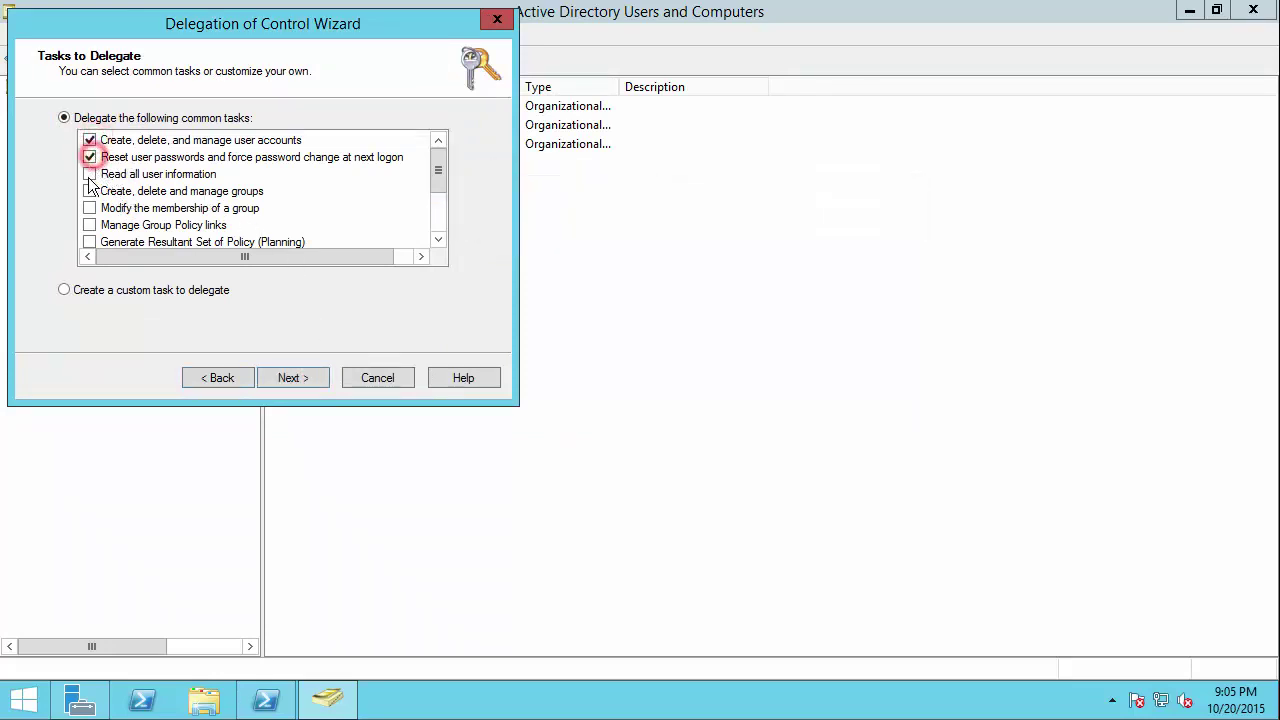
pyautogui.click(89, 174)
pyautogui.click(89, 191)
pyautogui.click(89, 208)
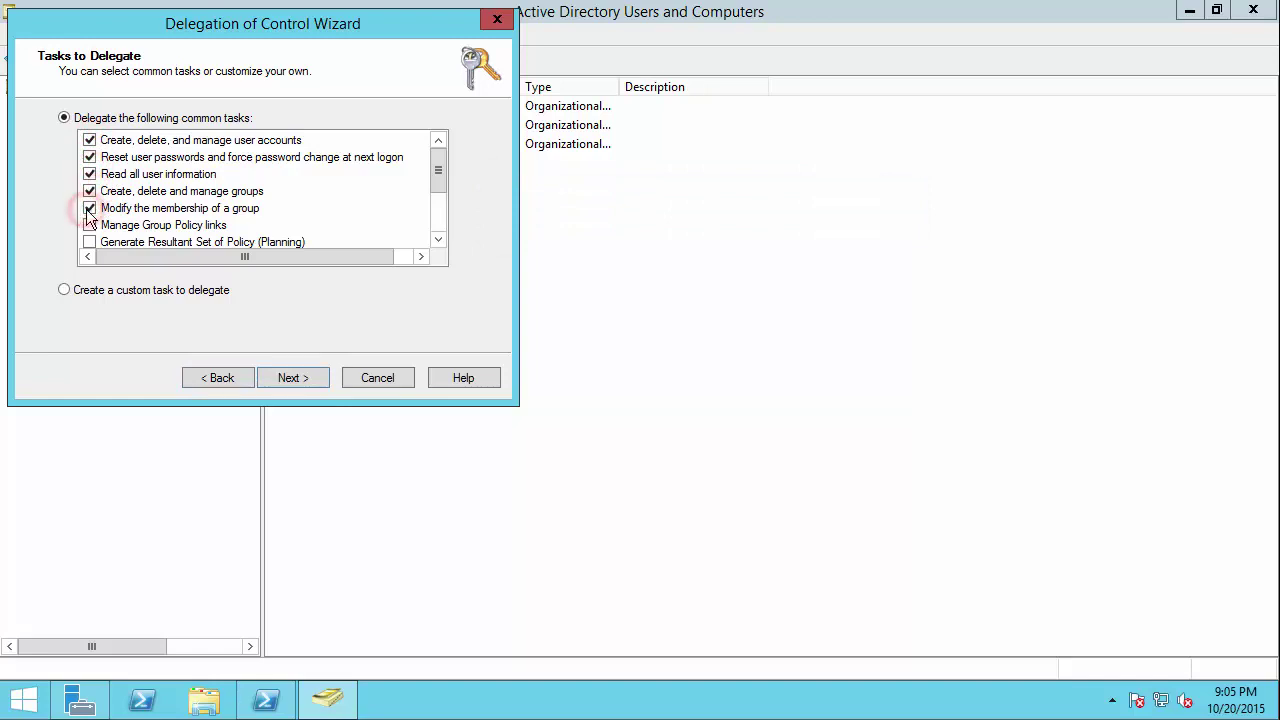
pyautogui.moveTo(440, 180); pyautogui.dragTo(440, 220)
pyautogui.click(300, 378)
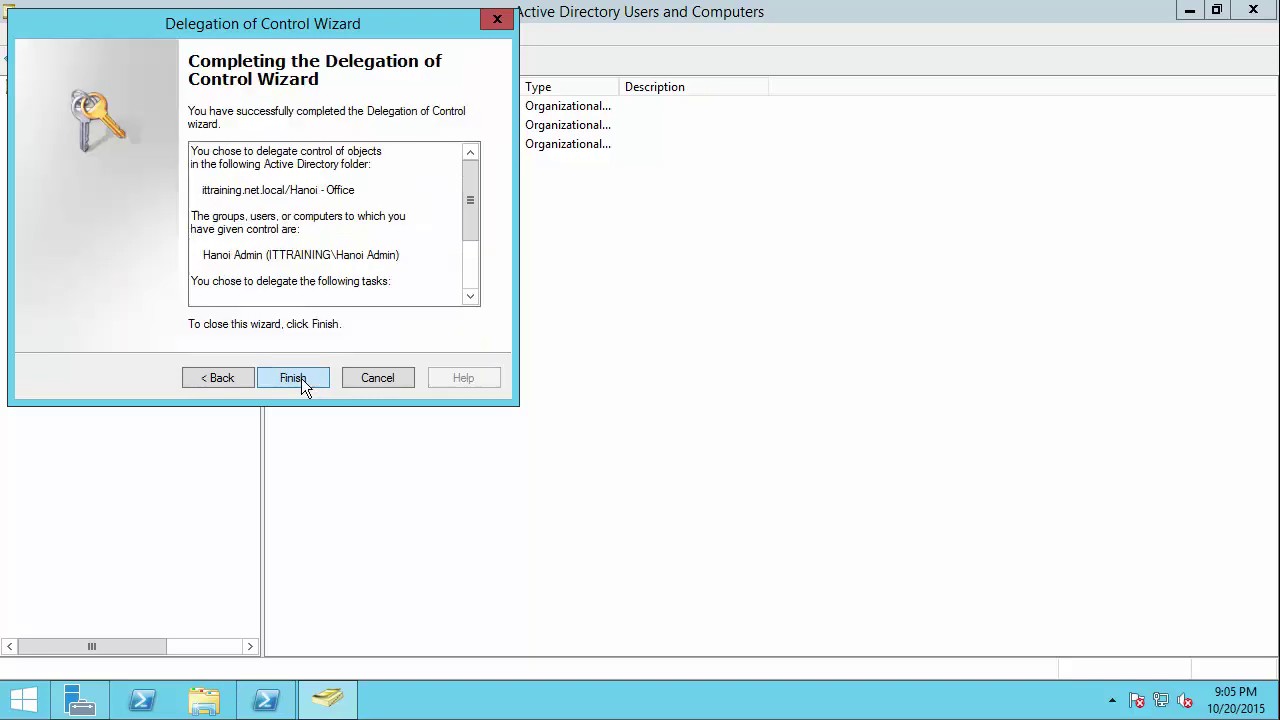
pyautogui.click(293, 378)
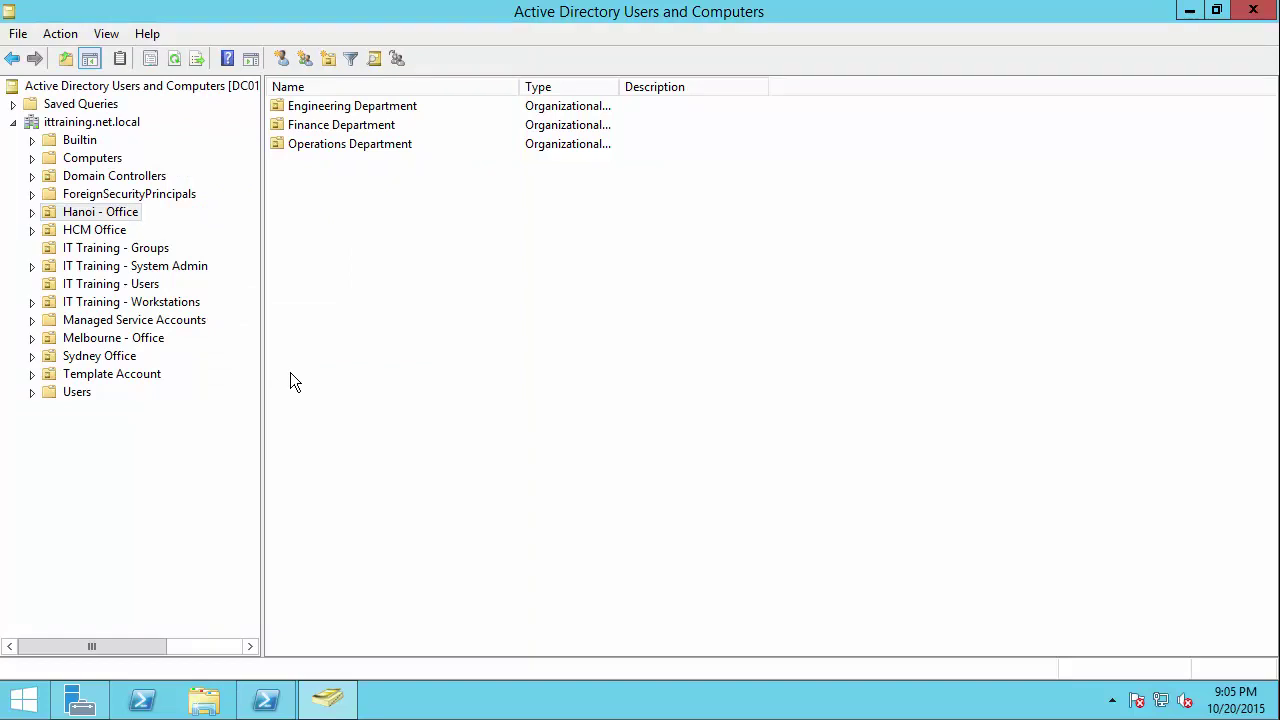
pyautogui.click(97, 338)
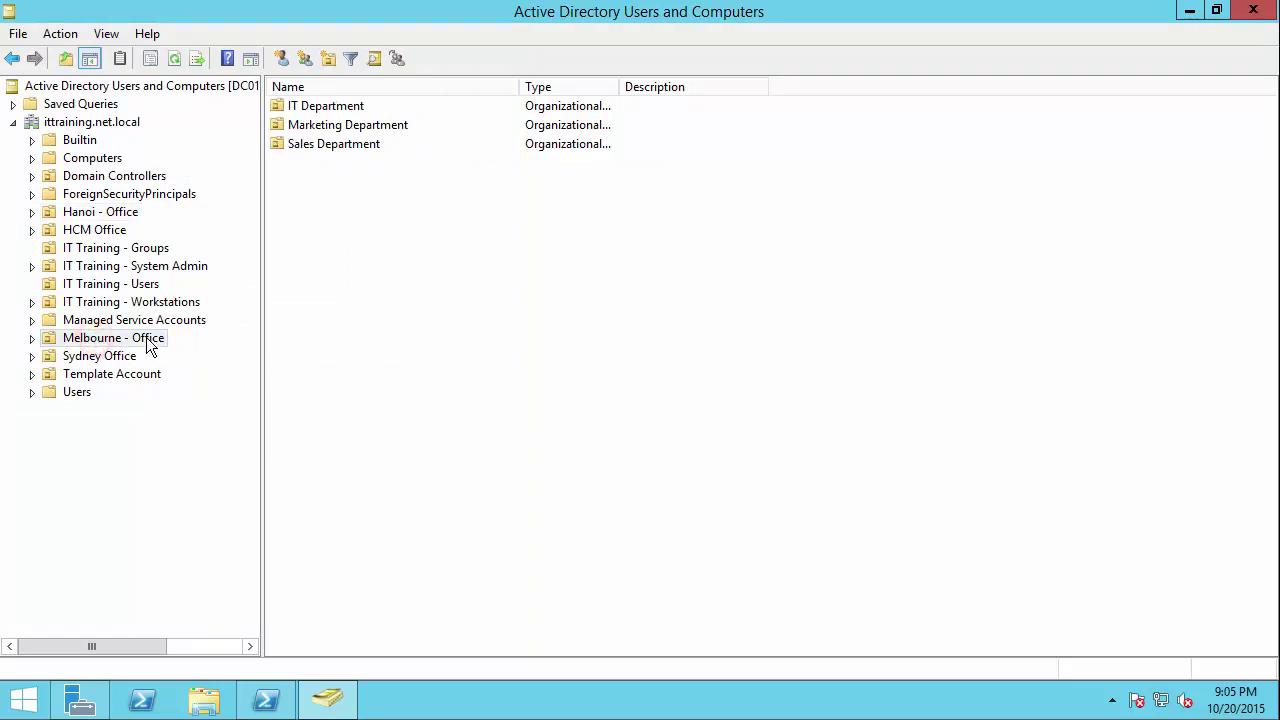
# Step: Start delegating control of Melbourne - Office and add the Melbourne Admin group as delegate
pyautogui.rightClick(125, 342)
pyautogui.click(182, 347)
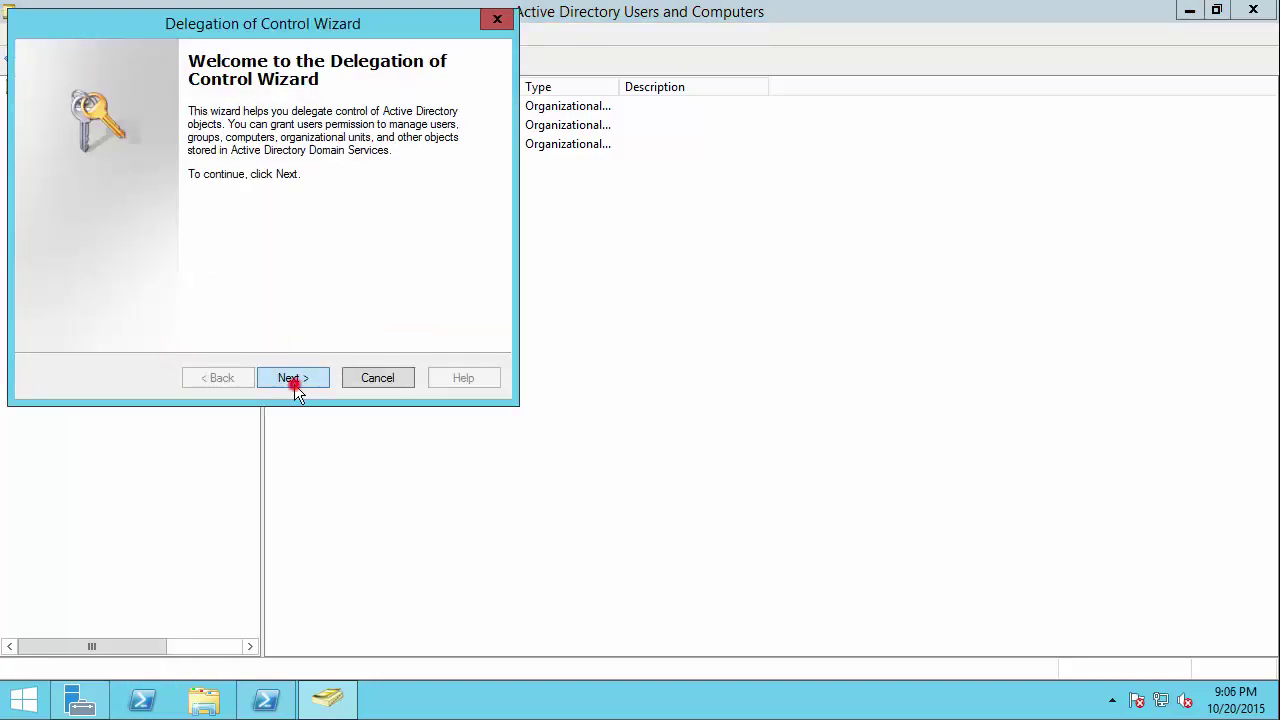
pyautogui.click(294, 380)
pyautogui.click(349, 284)
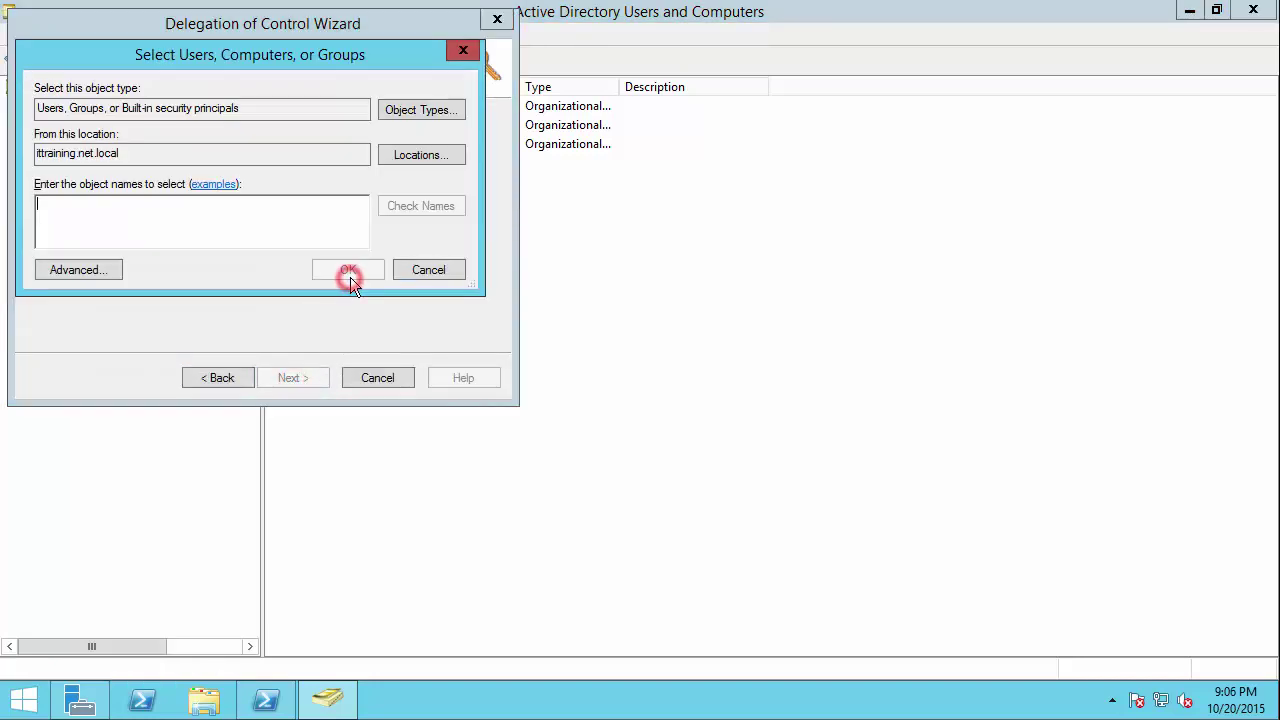
pyautogui.write('mel')
pyautogui.click(350, 277)
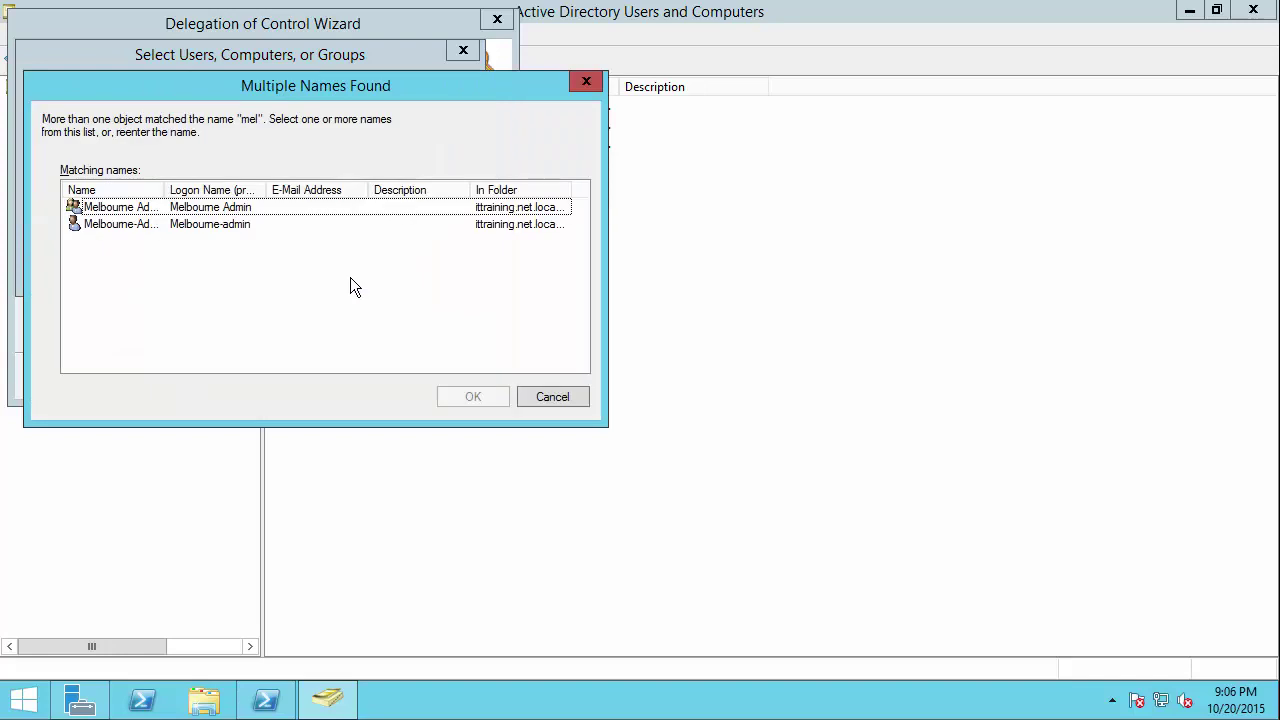
pyautogui.doubleClick(143, 207)
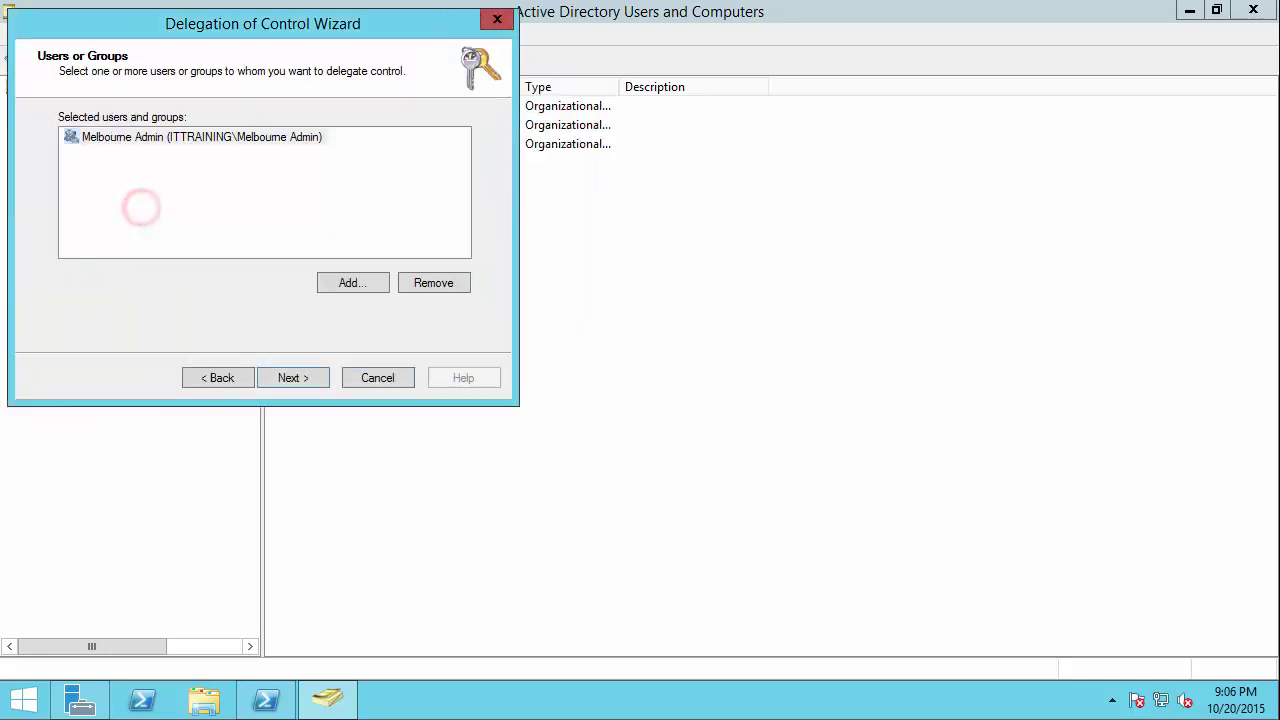
pyautogui.click(293, 380)
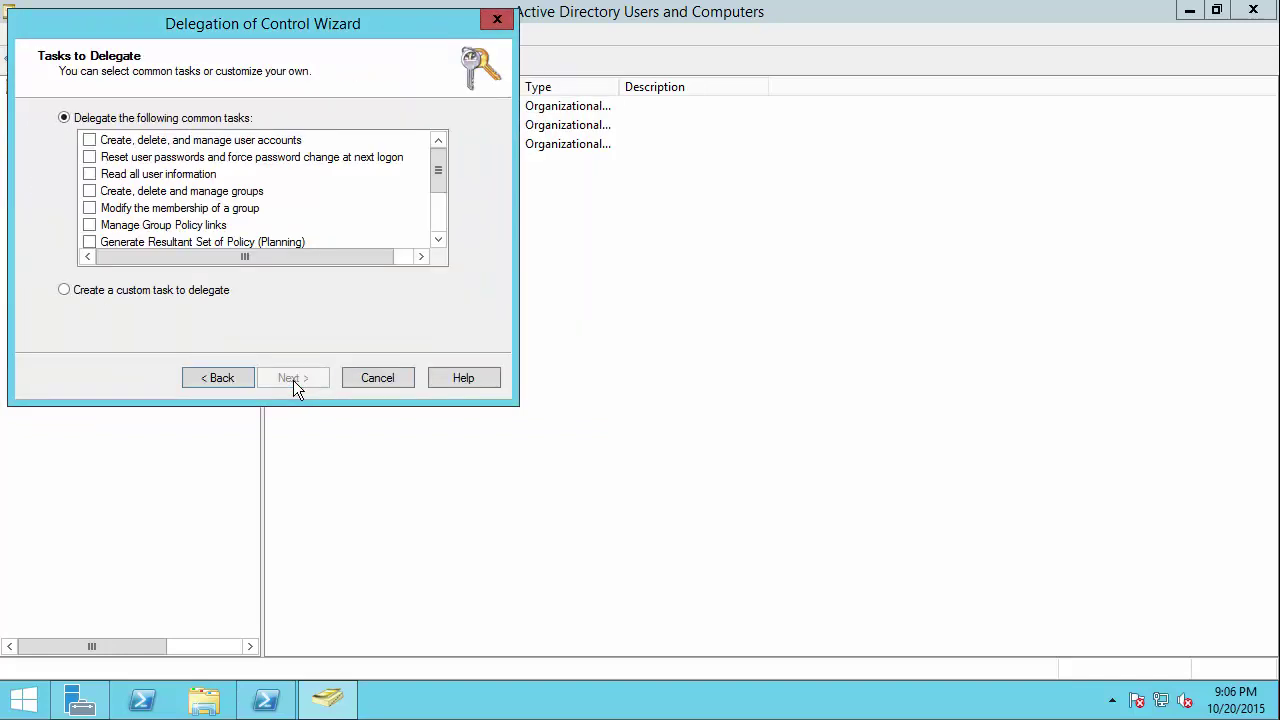
# Step: Choose a custom task limited to specific object types, allowing creation, with account and Computer objects
pyautogui.click(63, 291)
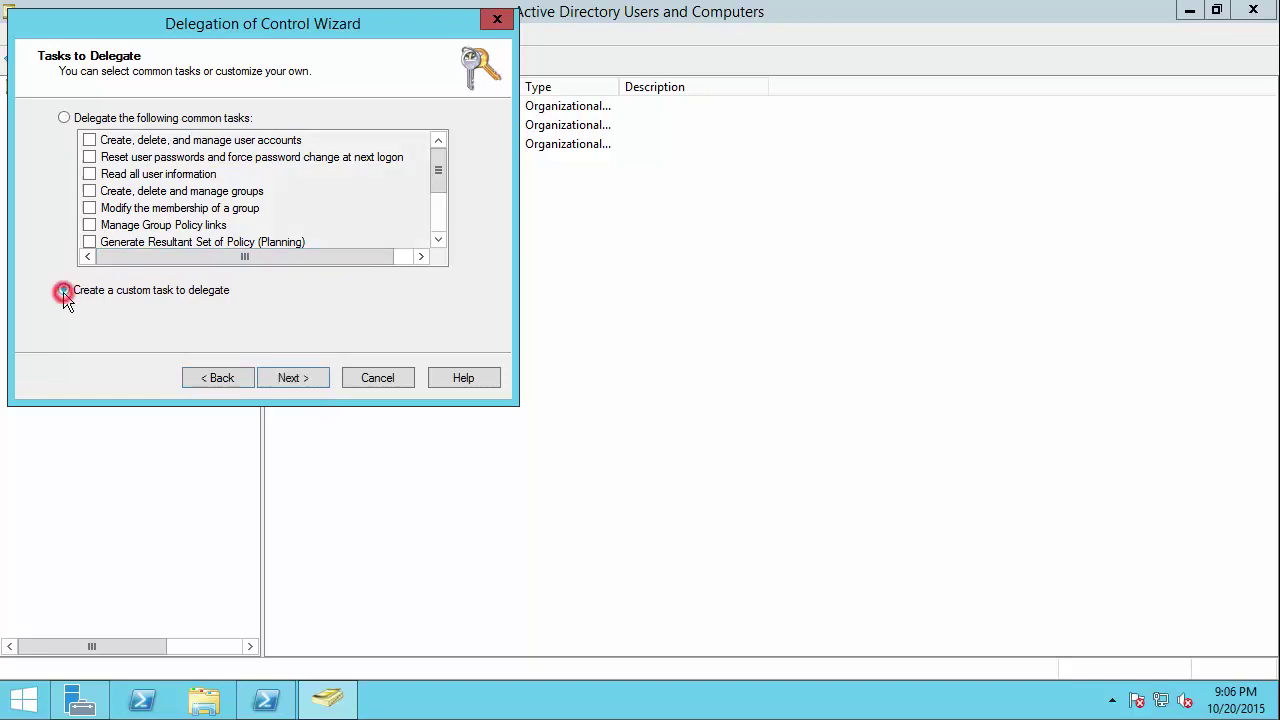
pyautogui.click(286, 374)
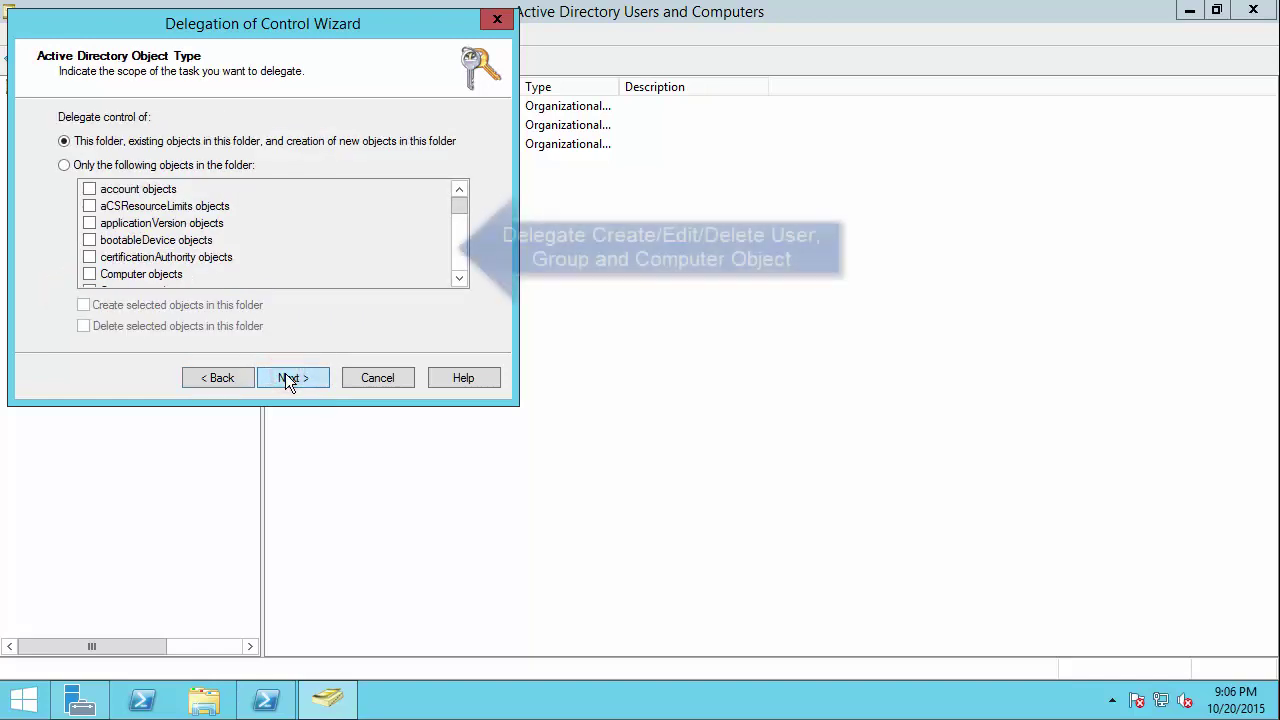
pyautogui.click(66, 167)
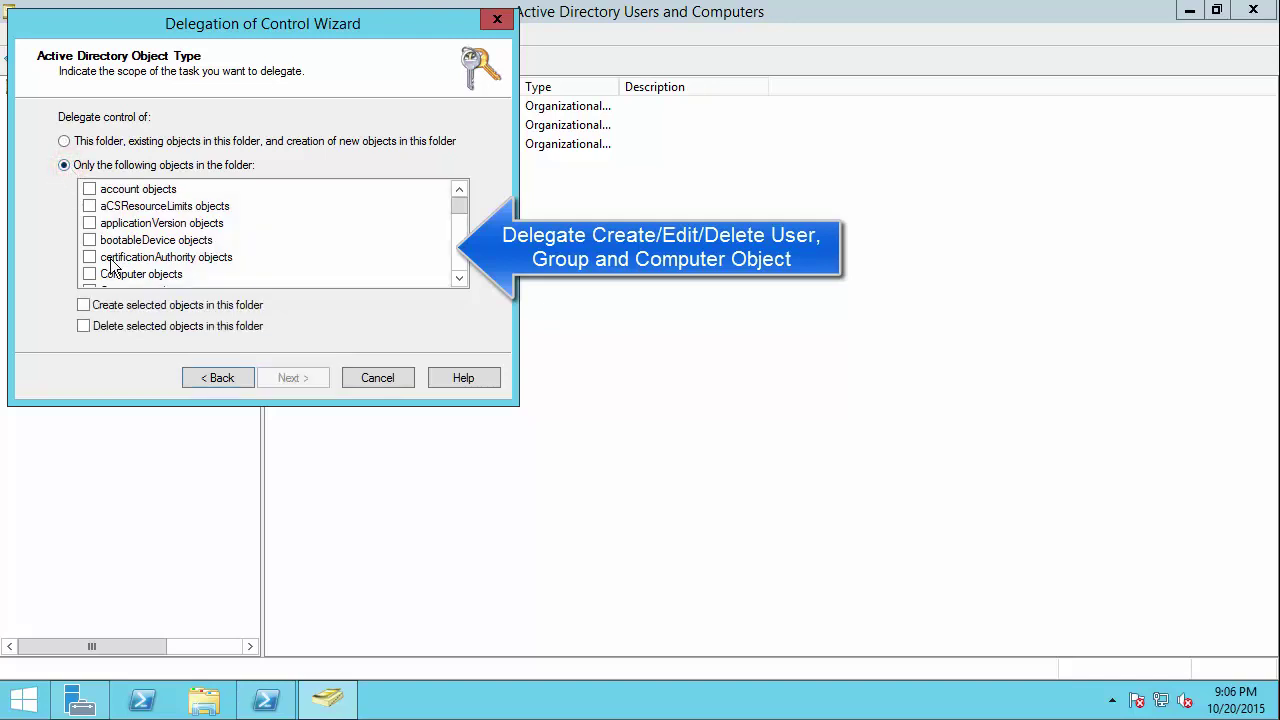
pyautogui.click(84, 306)
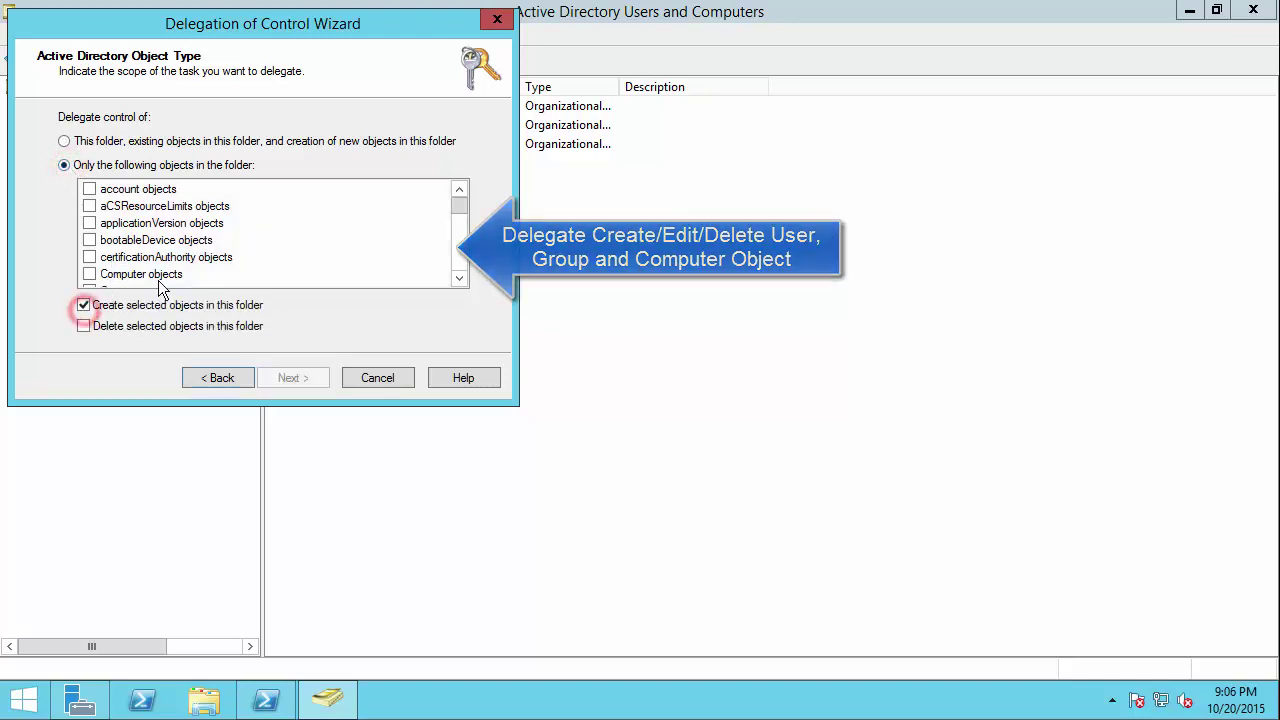
pyautogui.click(89, 189)
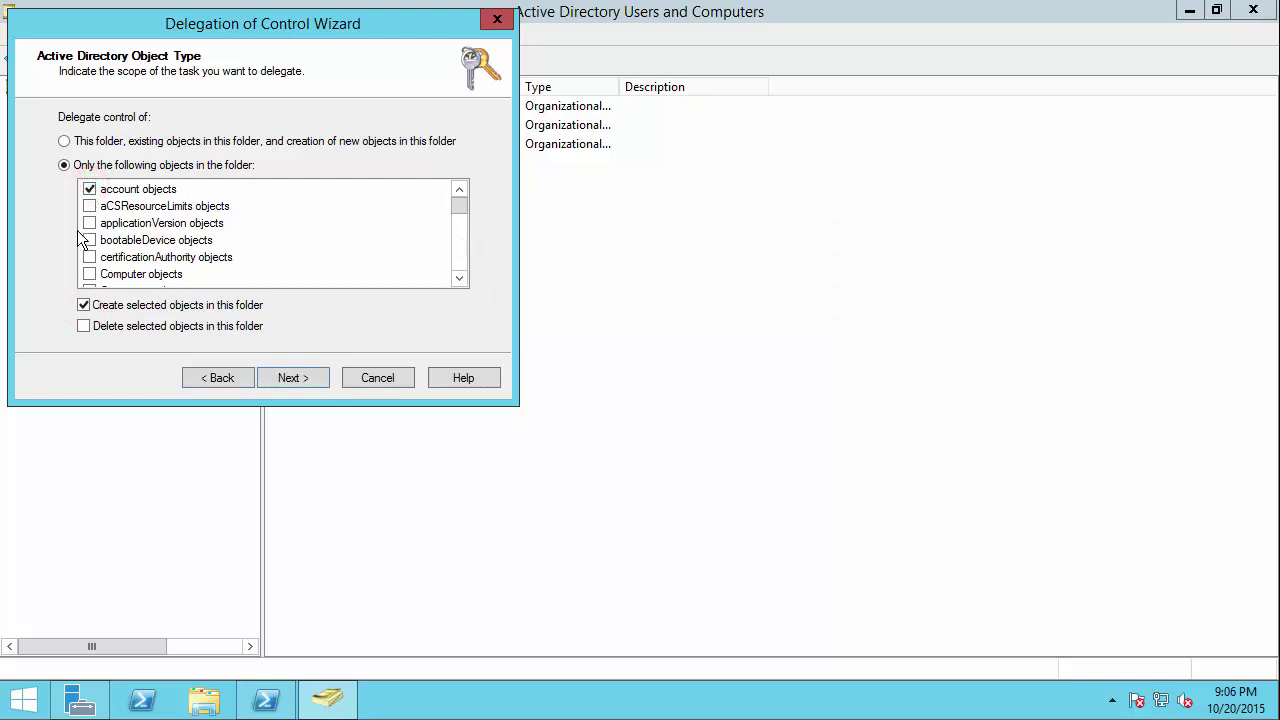
pyautogui.click(89, 274)
# Step: Also include Group and User objects in the delegation, then continue to permissions
pyautogui.click(460, 278)
pyautogui.click(460, 278)
pyautogui.click(460, 278)
pyautogui.click(460, 278)
pyautogui.click(460, 278)
pyautogui.click(460, 278)
pyautogui.click(460, 278)
pyautogui.click(460, 278)
pyautogui.click(460, 278)
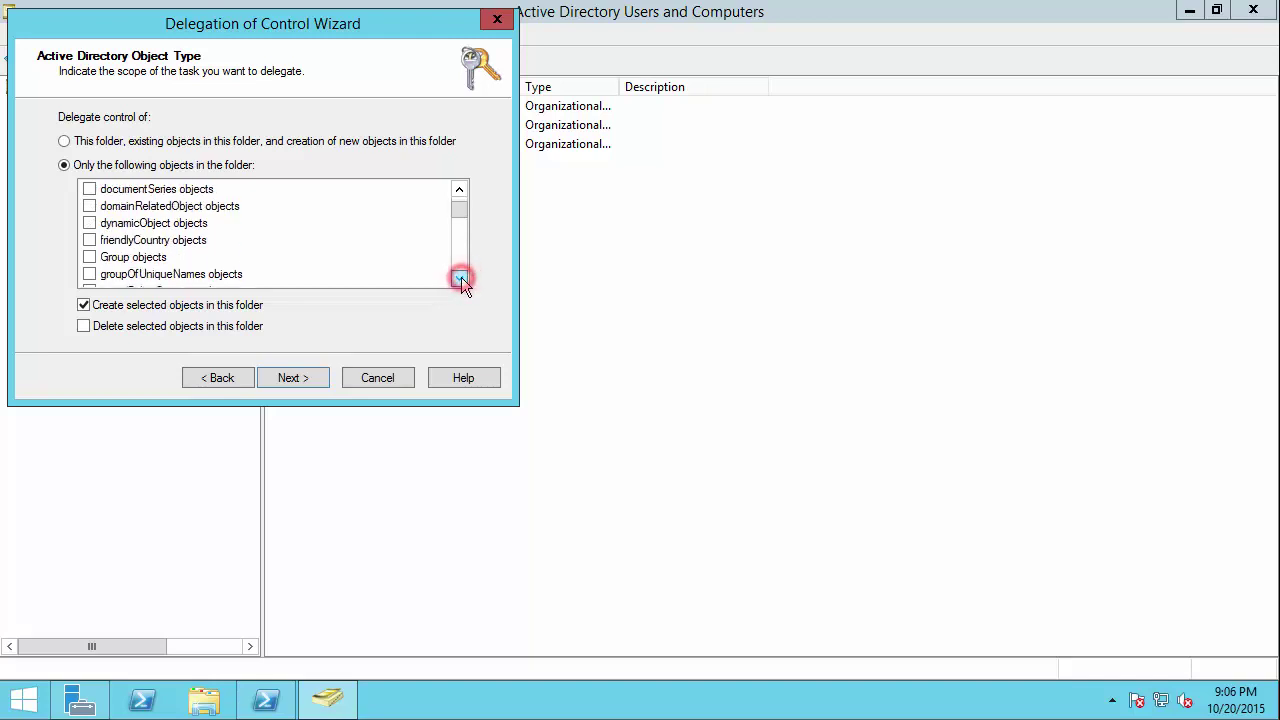
pyautogui.click(89, 257)
pyautogui.click(459, 279)
pyautogui.doubleClick(459, 279)
pyautogui.doubleClick(459, 279)
pyautogui.click(459, 279)
pyautogui.doubleClick(459, 279)
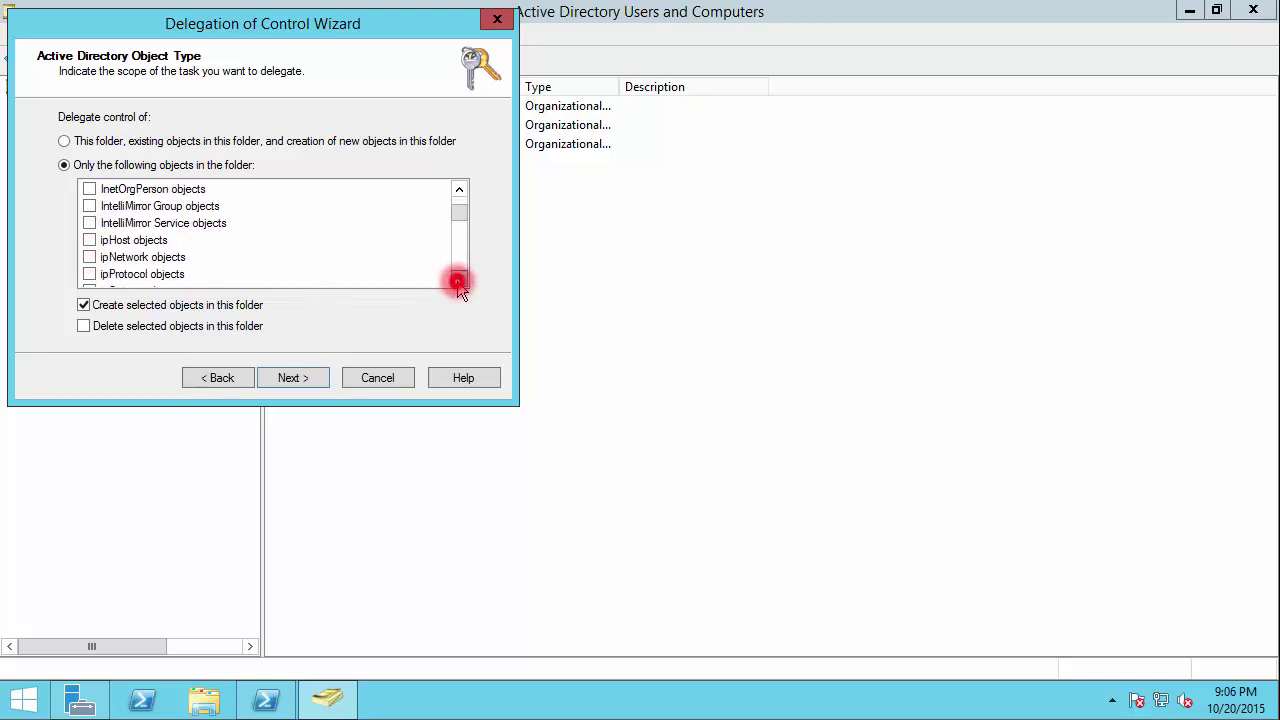
pyautogui.doubleClick(459, 279)
pyautogui.click(459, 279)
pyautogui.moveTo(455, 207); pyautogui.dragTo(453, 277)
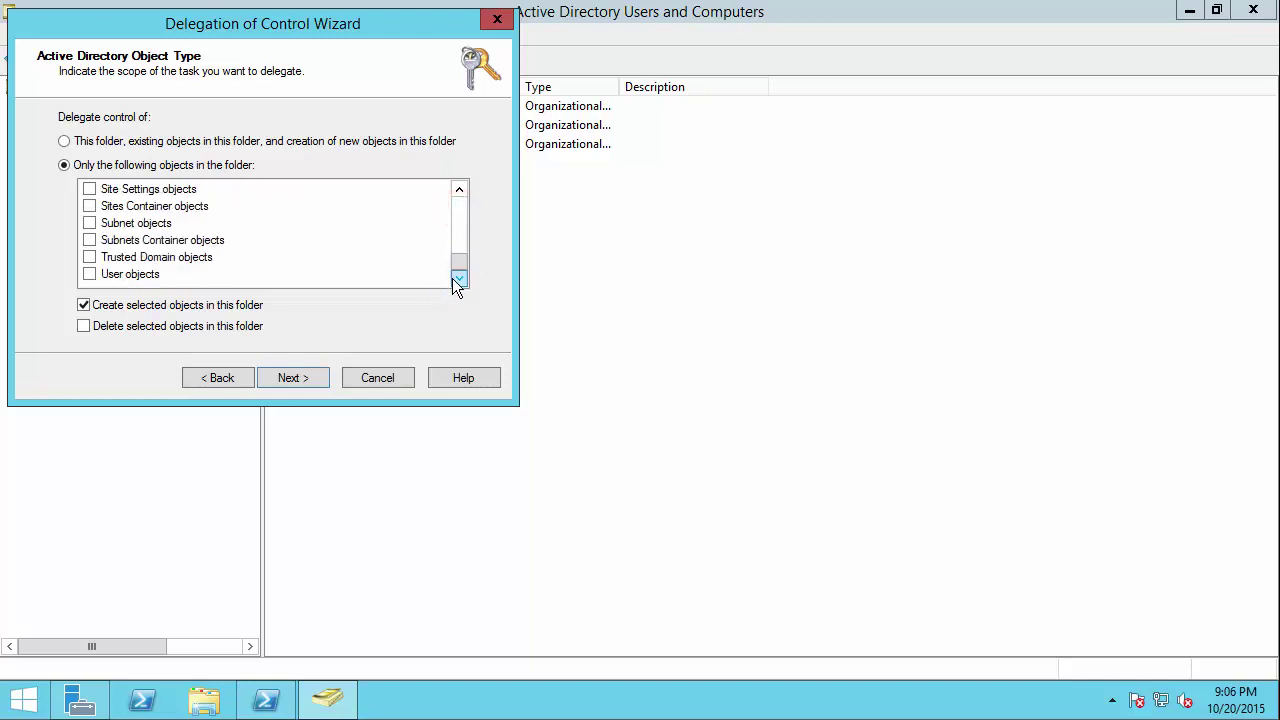
pyautogui.click(89, 274)
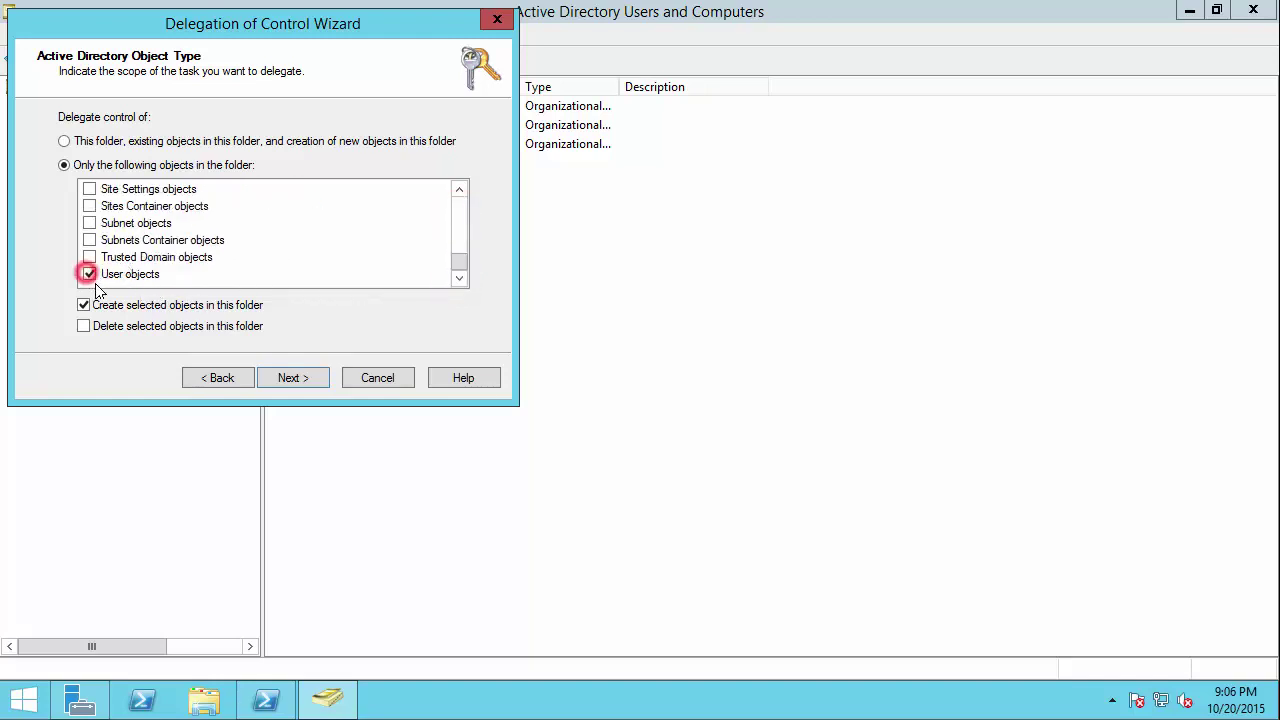
pyautogui.click(281, 376)
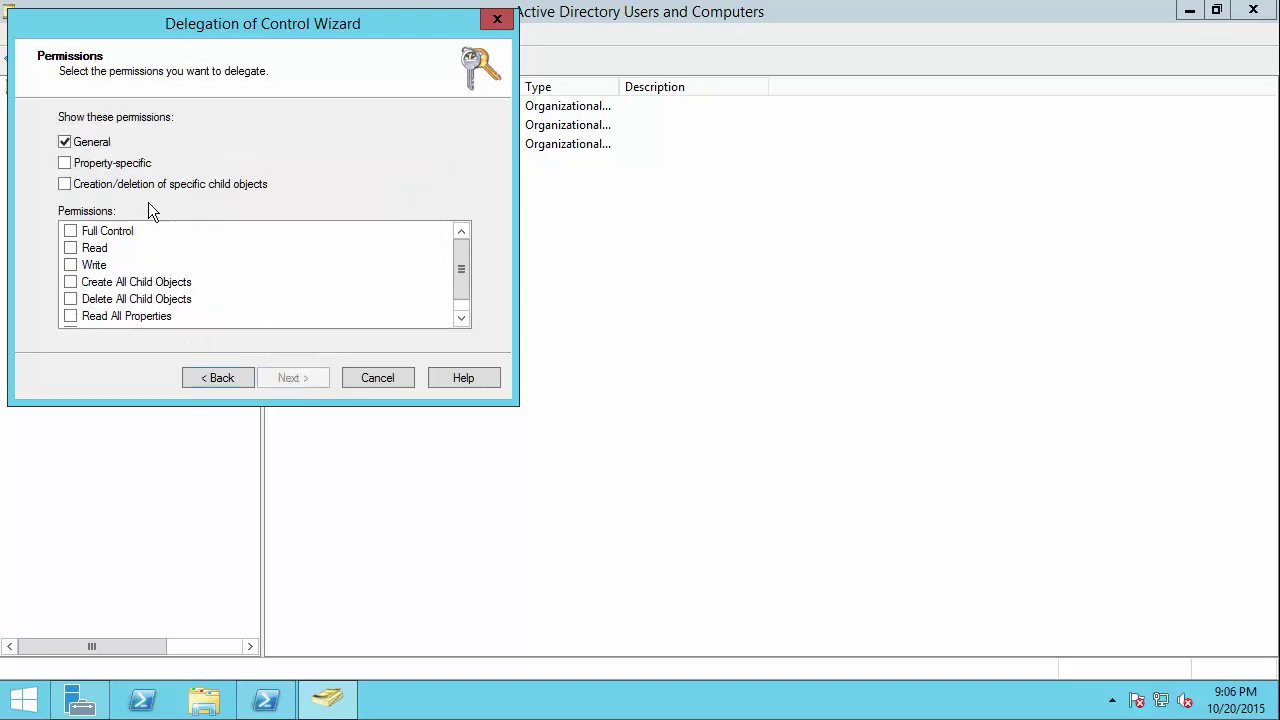
# Step: Tick Read, Write, Create and Delete All Child Objects, and Read All Properties permissions
pyautogui.click(70, 248)
pyautogui.click(70, 265)
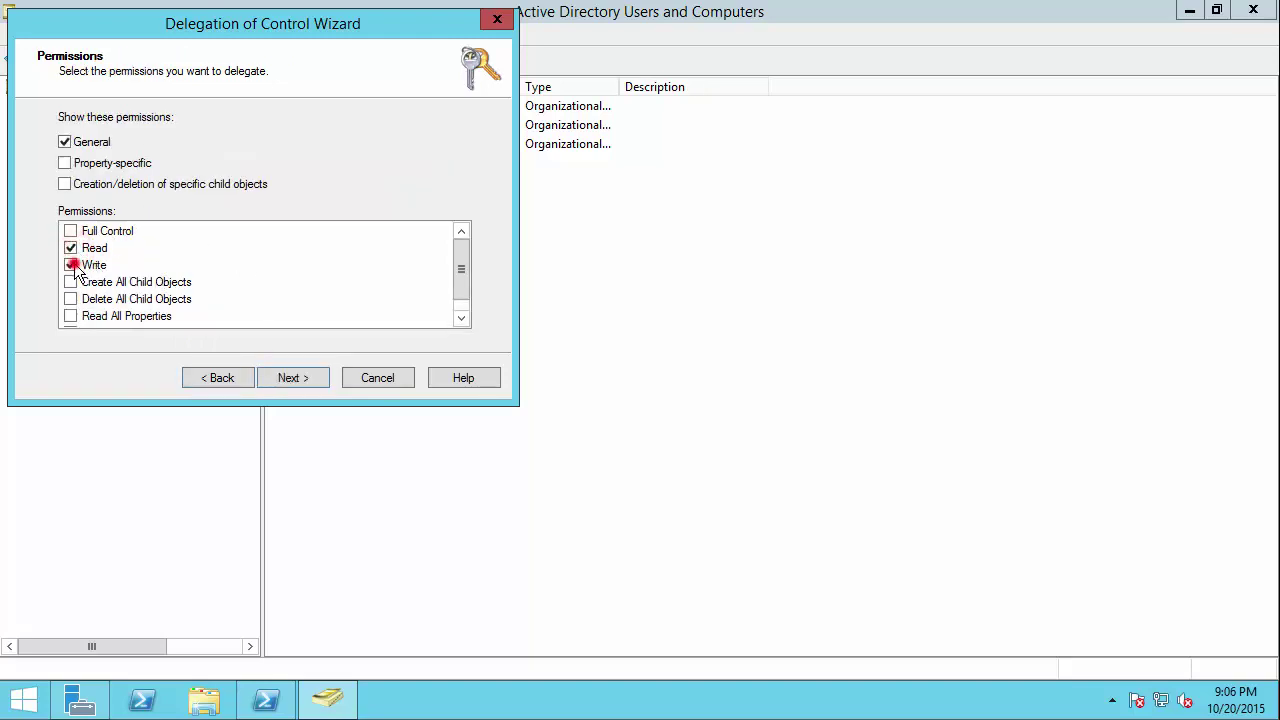
pyautogui.click(70, 282)
pyautogui.click(70, 299)
pyautogui.click(70, 316)
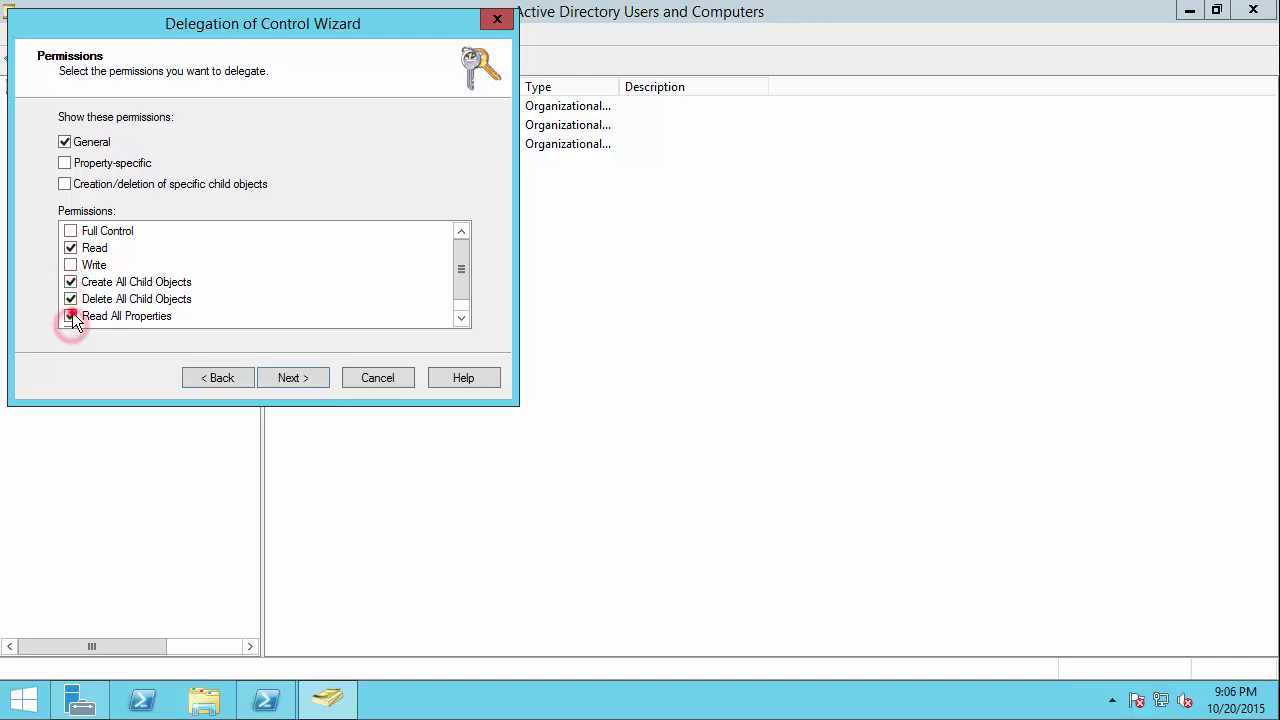
pyautogui.click(70, 265)
pyautogui.moveTo(465, 270); pyautogui.dragTo(466, 295)
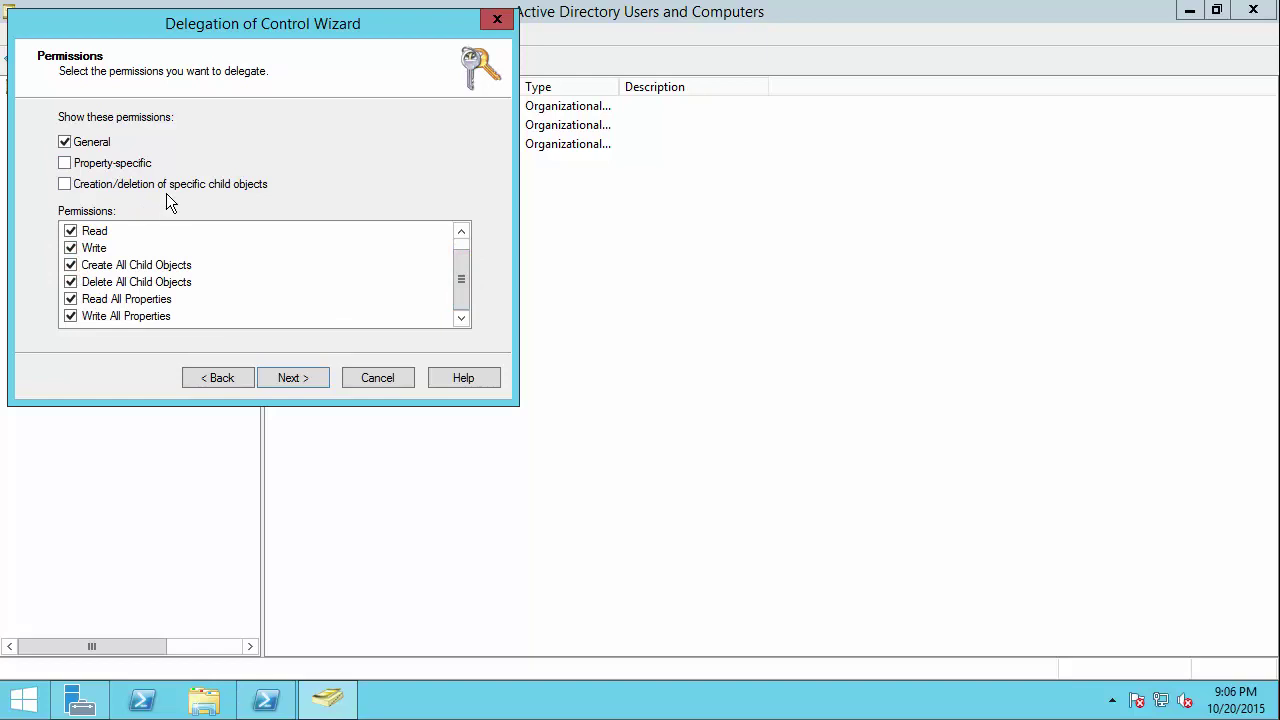
# Step: Revisit the permissions to show specific child-object permissions, then finish the delegation wizard
pyautogui.click(287, 381)
pyautogui.click(216, 378)
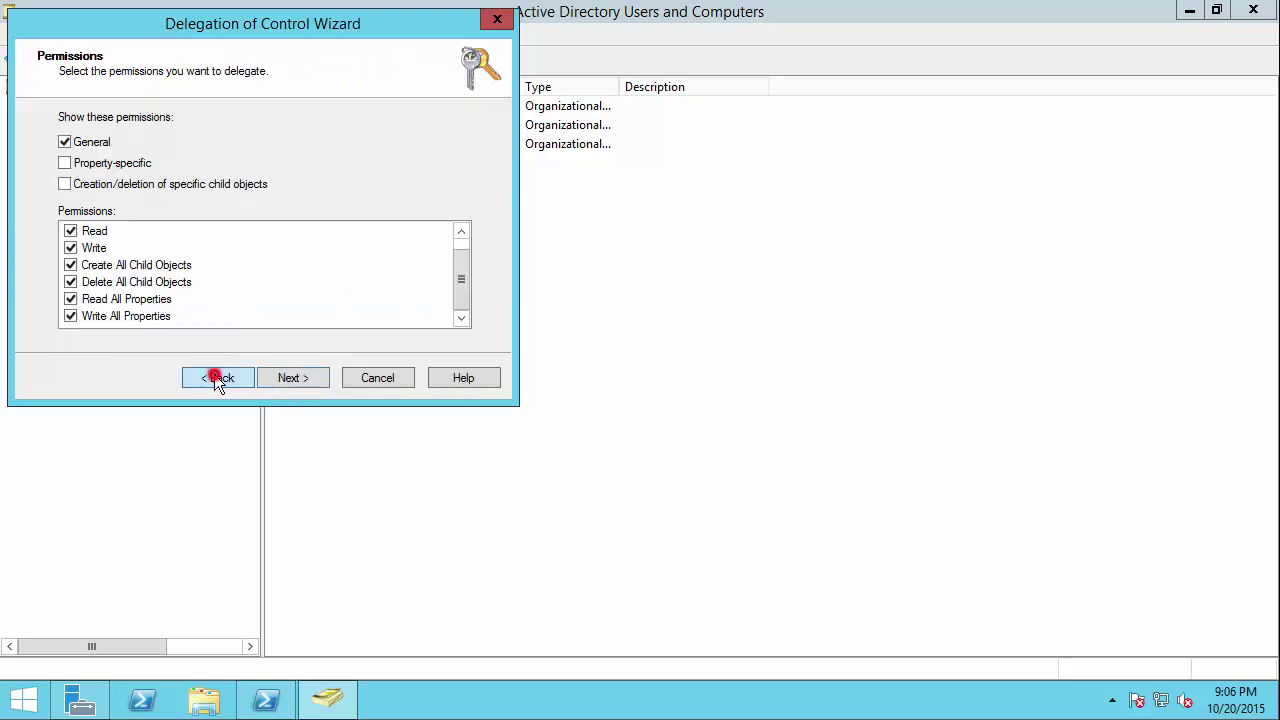
pyautogui.click(88, 185)
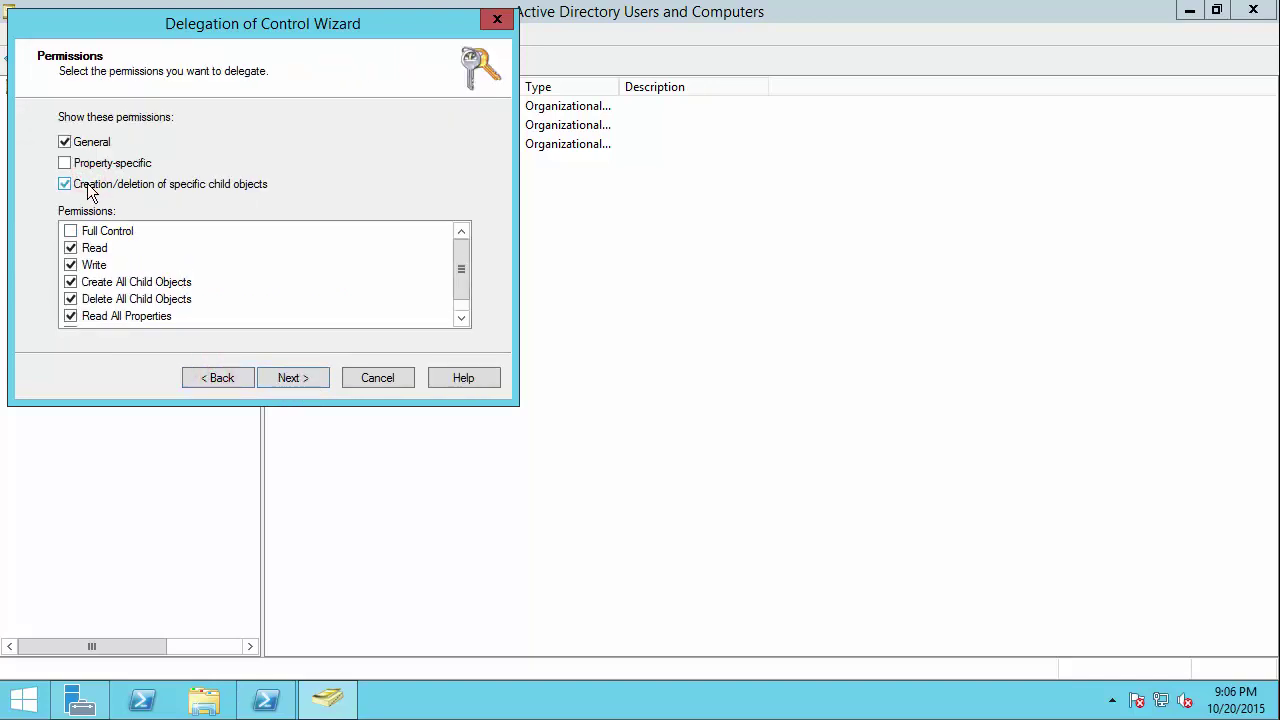
pyautogui.click(87, 184)
pyautogui.click(65, 184)
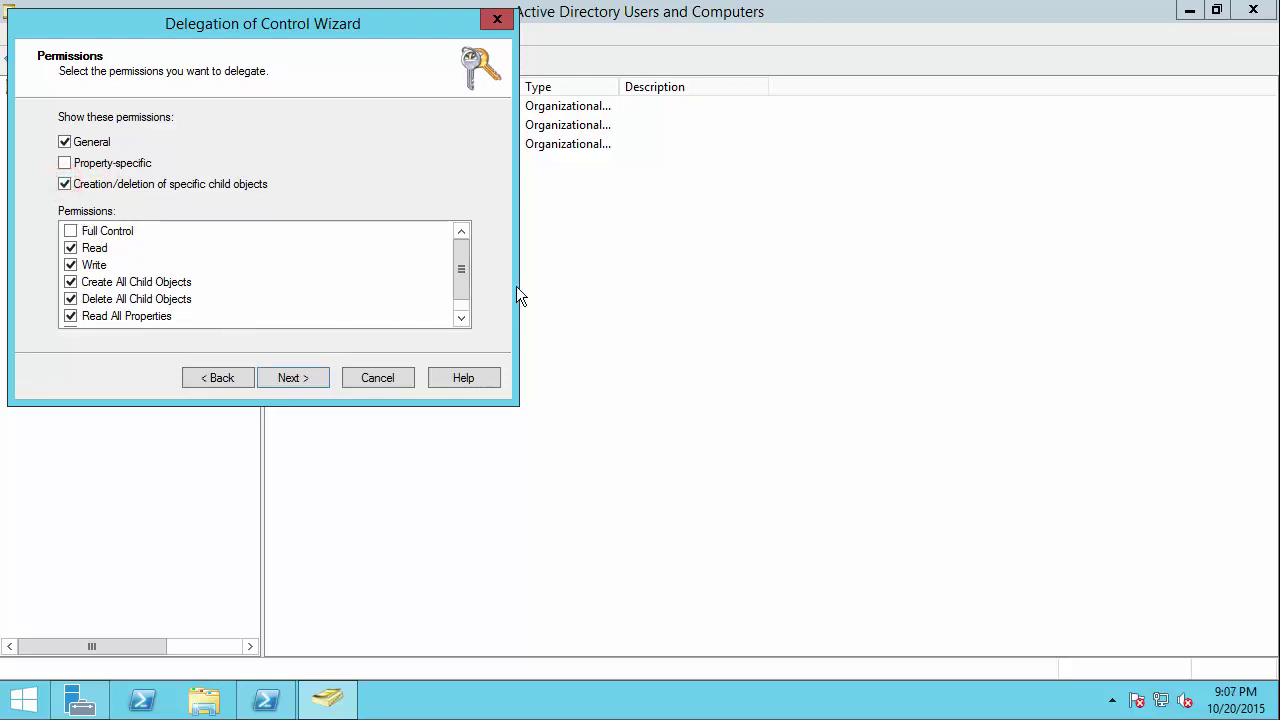
pyautogui.moveTo(462, 285); pyautogui.dragTo(464, 298)
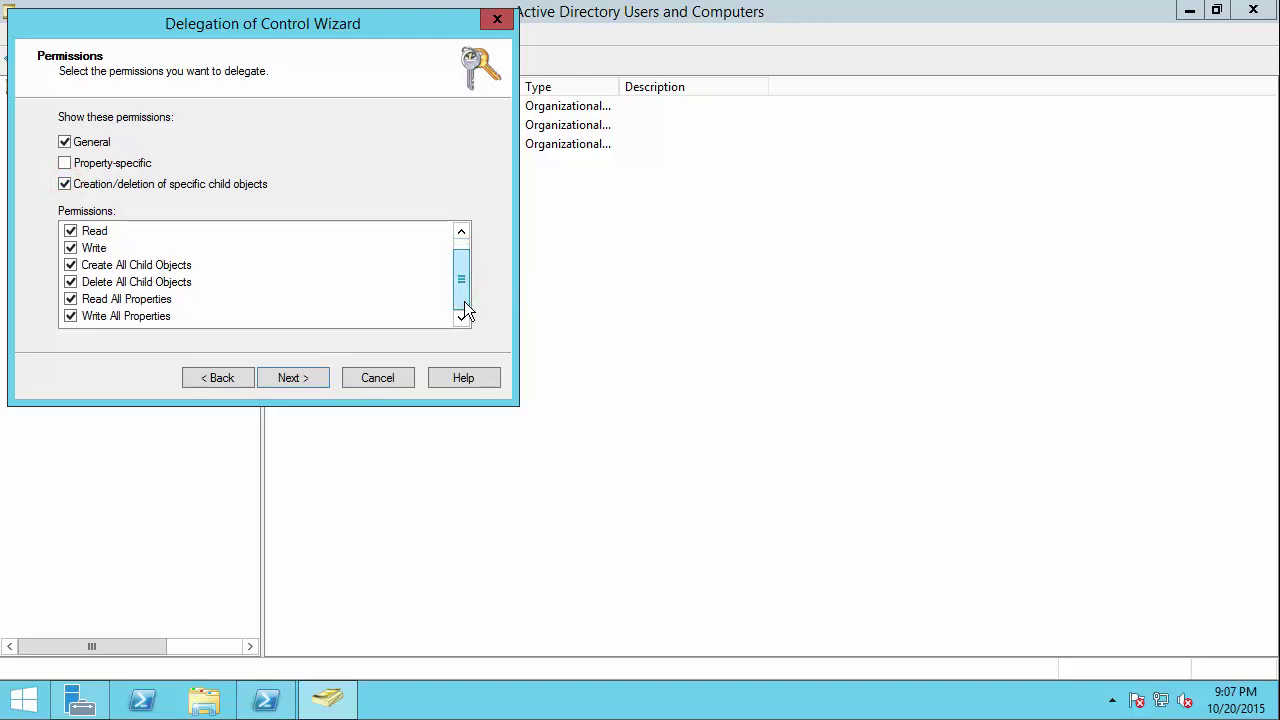
pyautogui.click(311, 383)
pyautogui.click(311, 383)
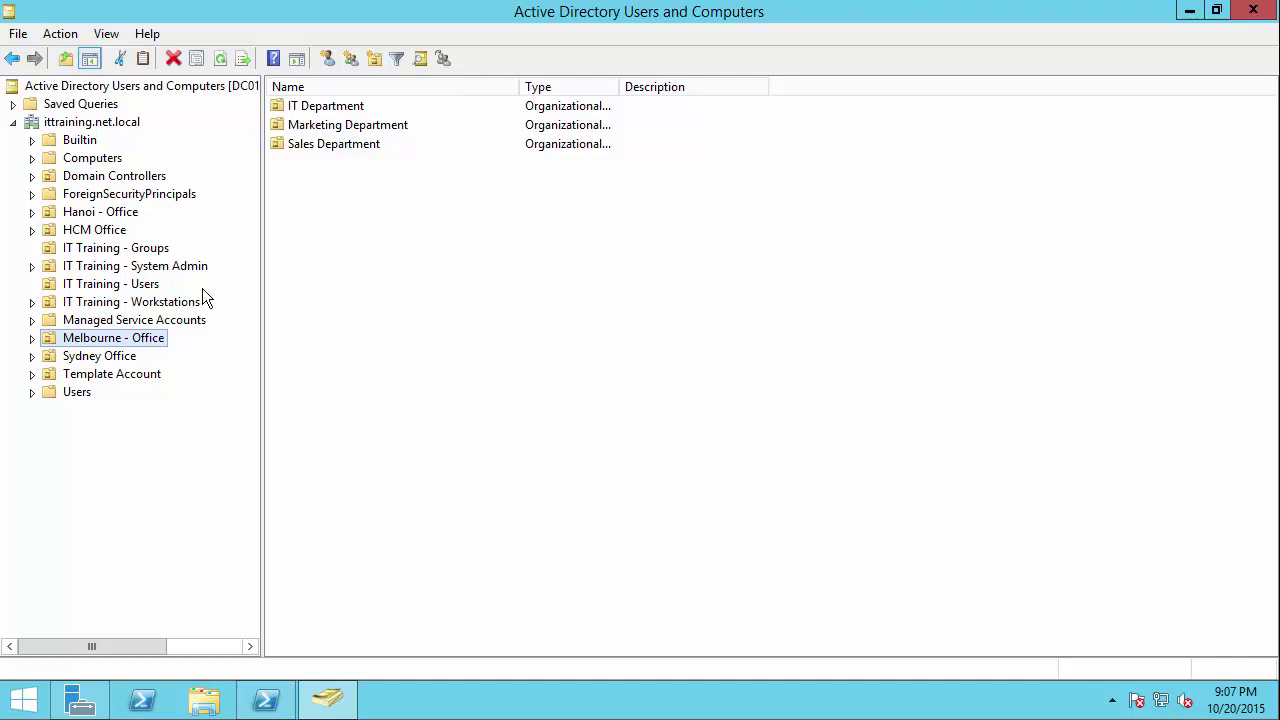
# Step: Browse the HCM Office OU and domain root, then start Delegate Control on ittraining.net.local
pyautogui.click(102, 231)
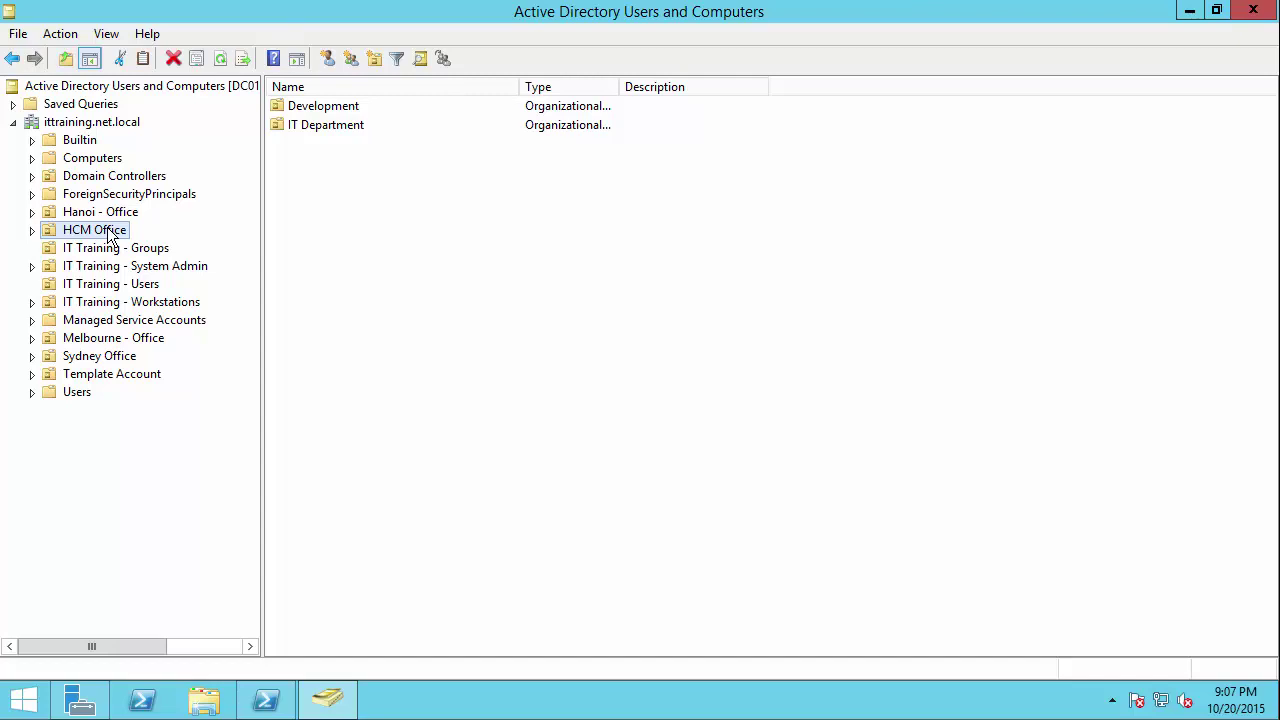
pyautogui.click(92, 124)
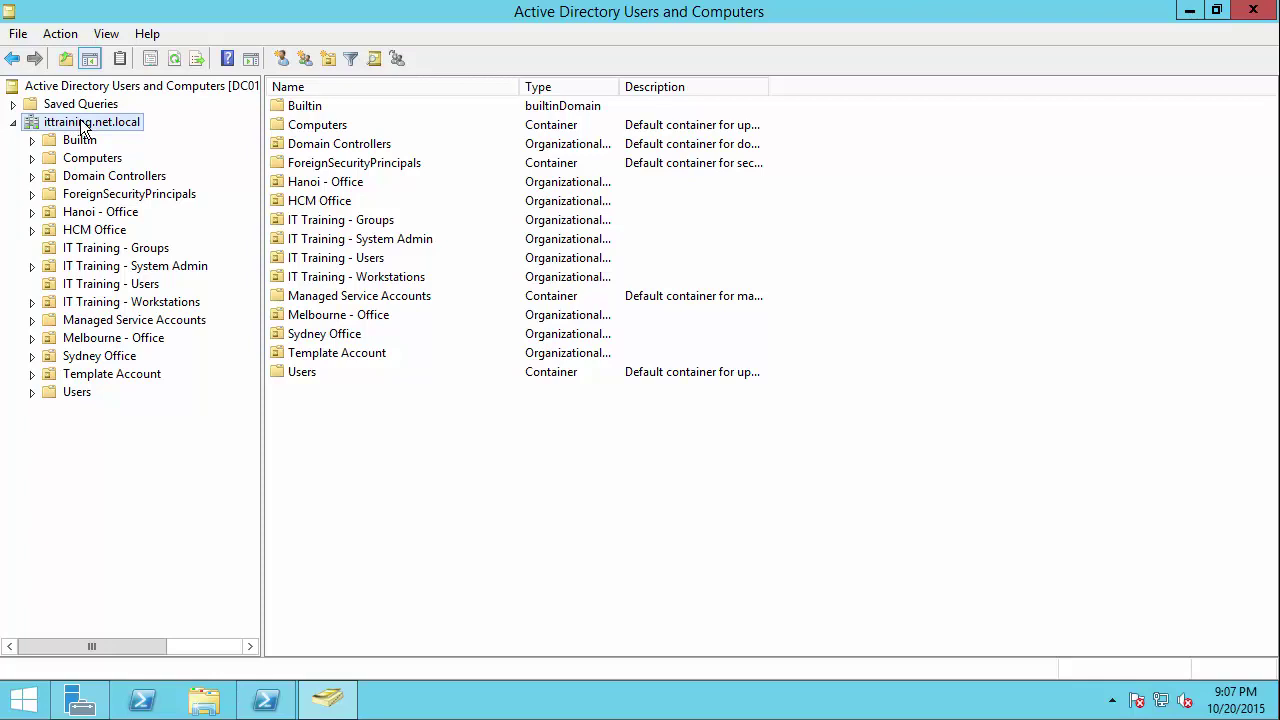
pyautogui.rightClick(82, 119)
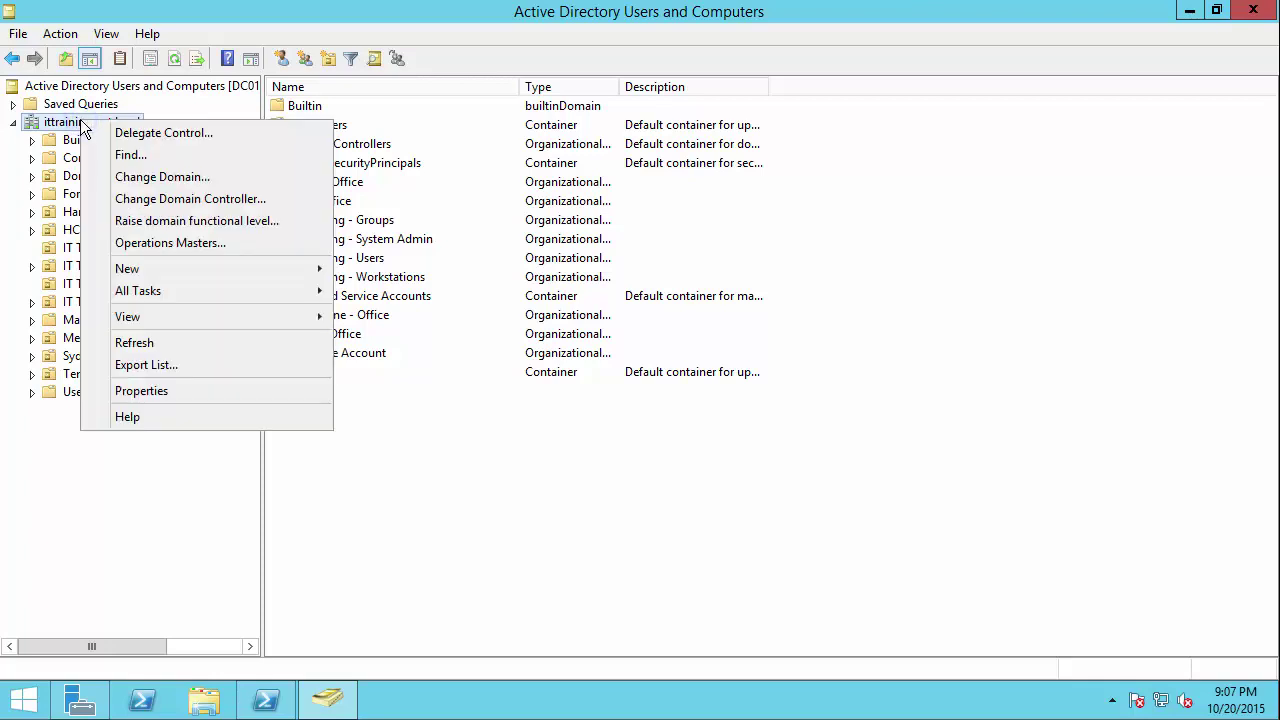
pyautogui.click(212, 140)
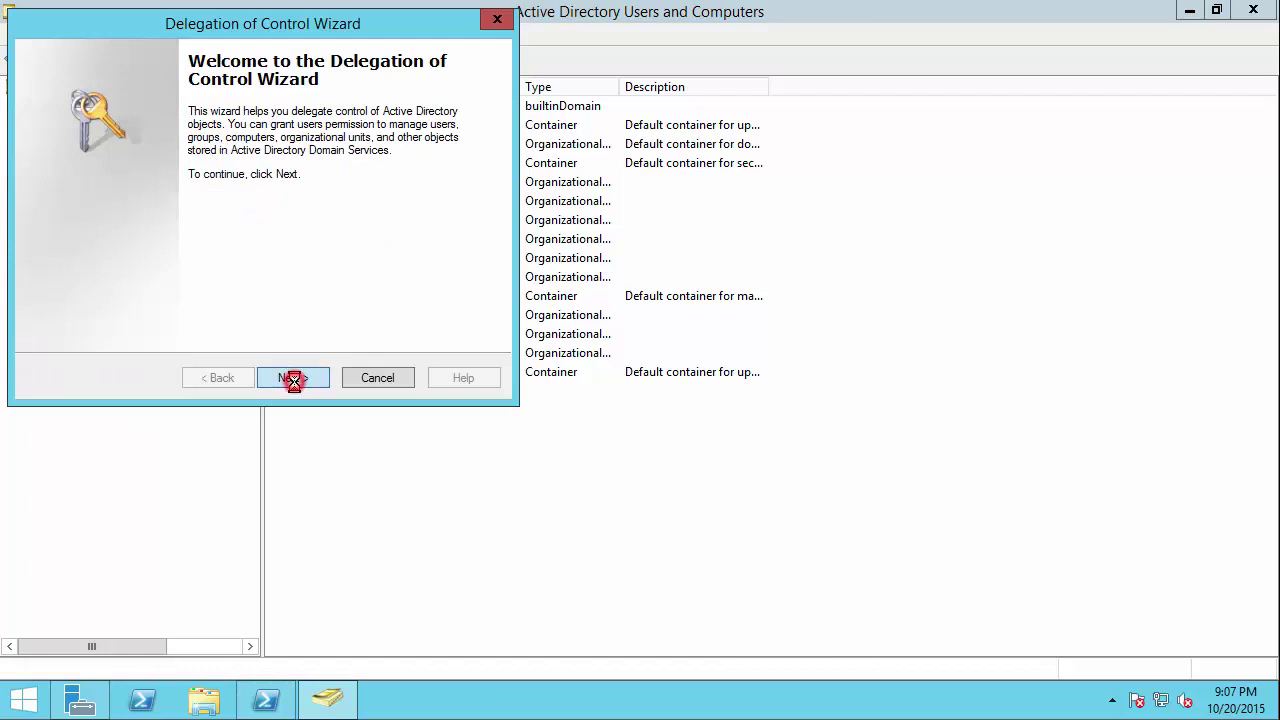
# Step: Search for 'global' and add the Global Administrator account as the delegate
pyautogui.click(293, 378)
pyautogui.click(352, 283)
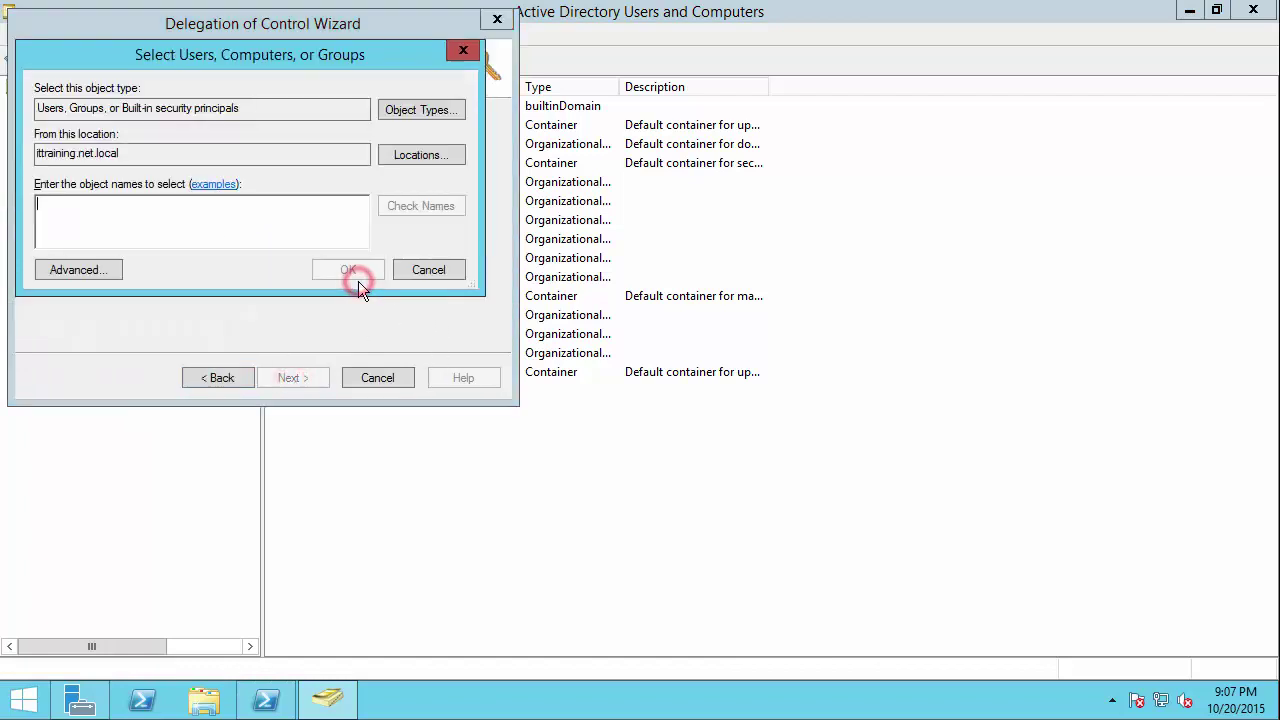
pyautogui.write('global')
pyautogui.press('Return')
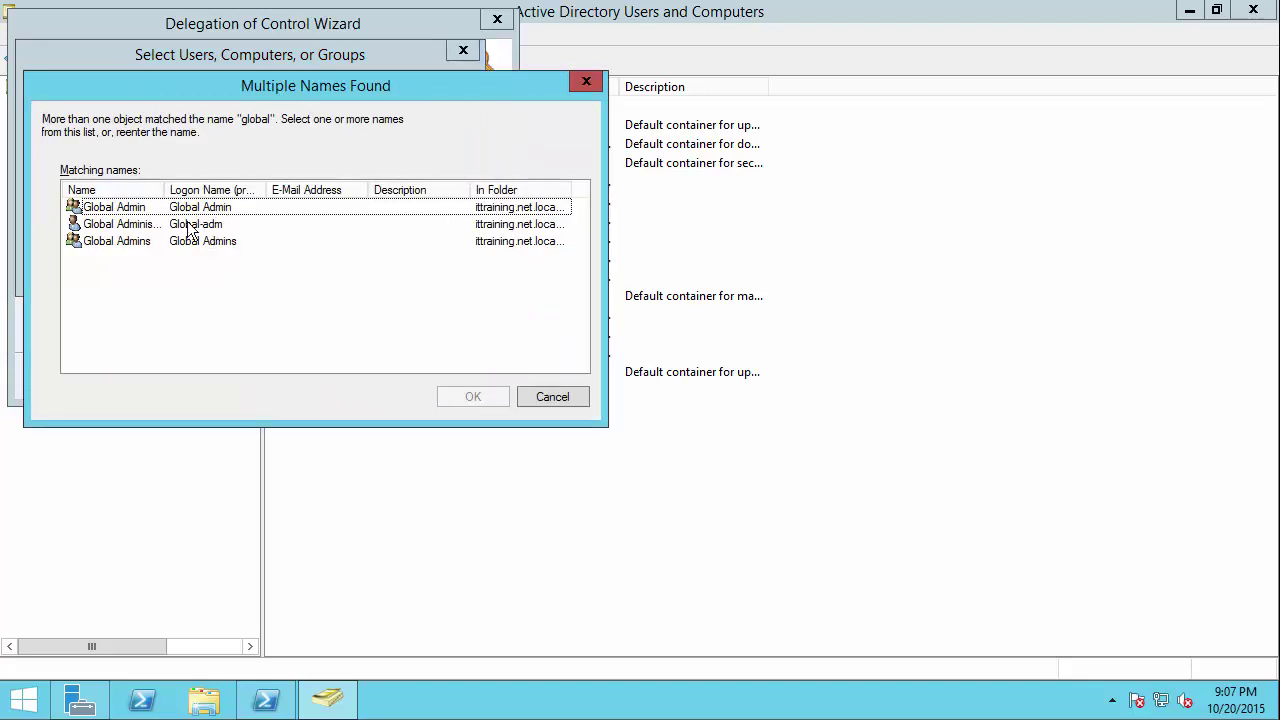
pyautogui.click(132, 224)
pyautogui.doubleClick(157, 224)
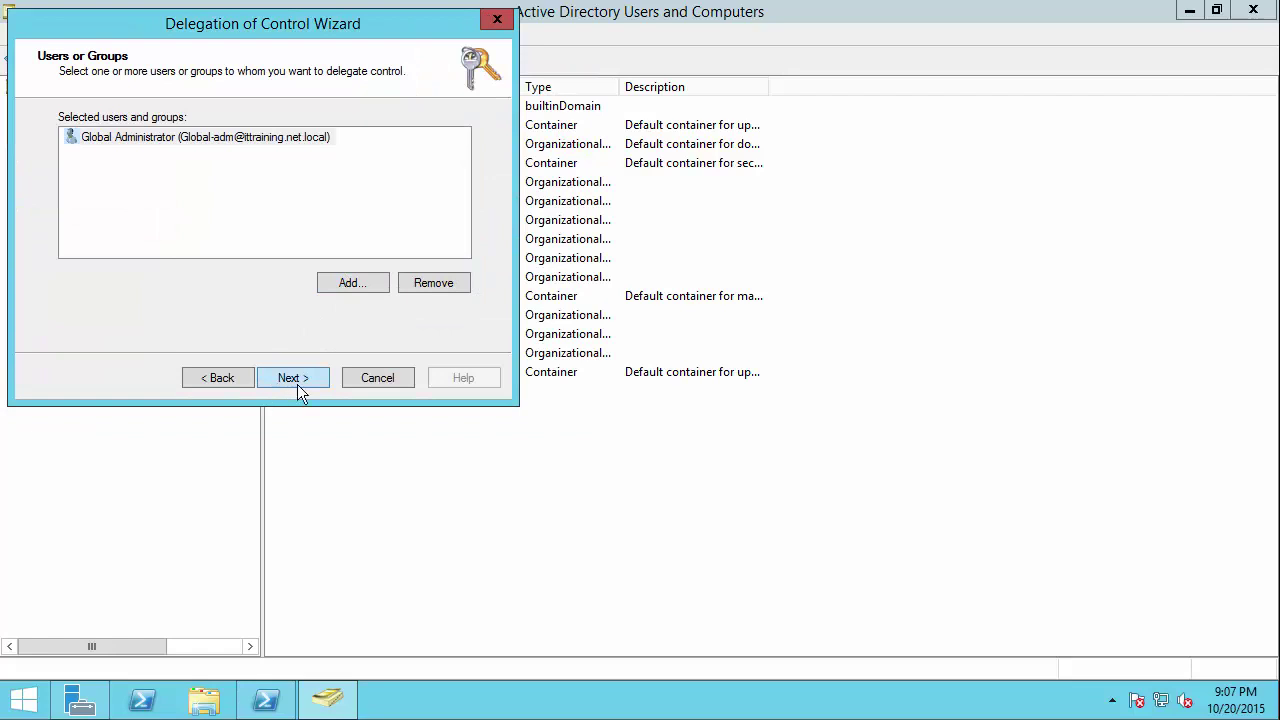
# Step: Choose a custom task limited to specific object types, ticking account and Computer objects
pyautogui.click(297, 384)
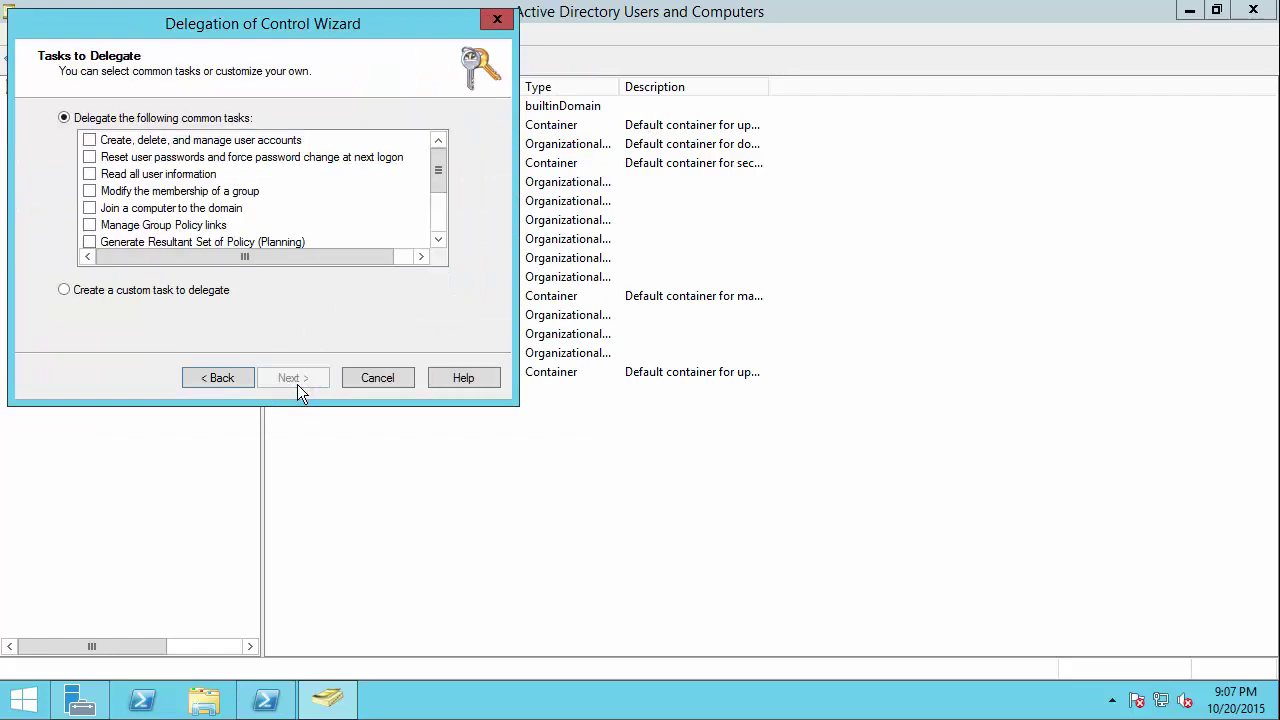
pyautogui.click(63, 291)
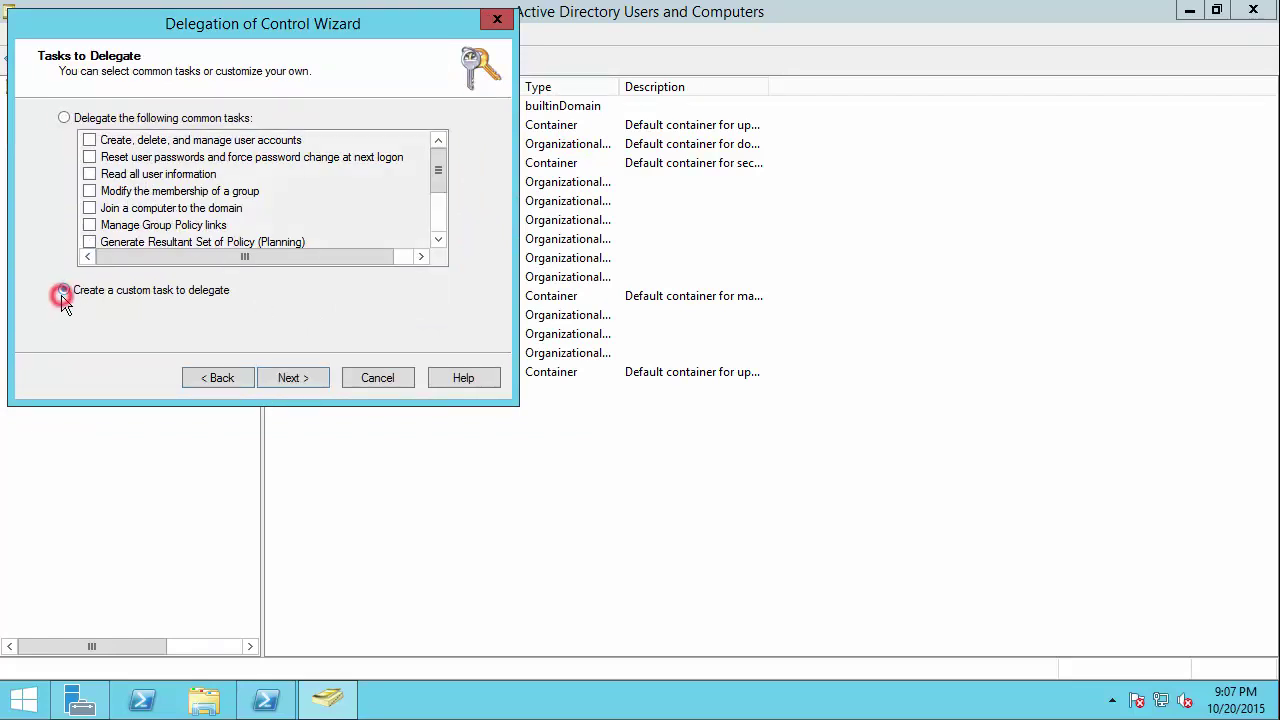
pyautogui.click(284, 381)
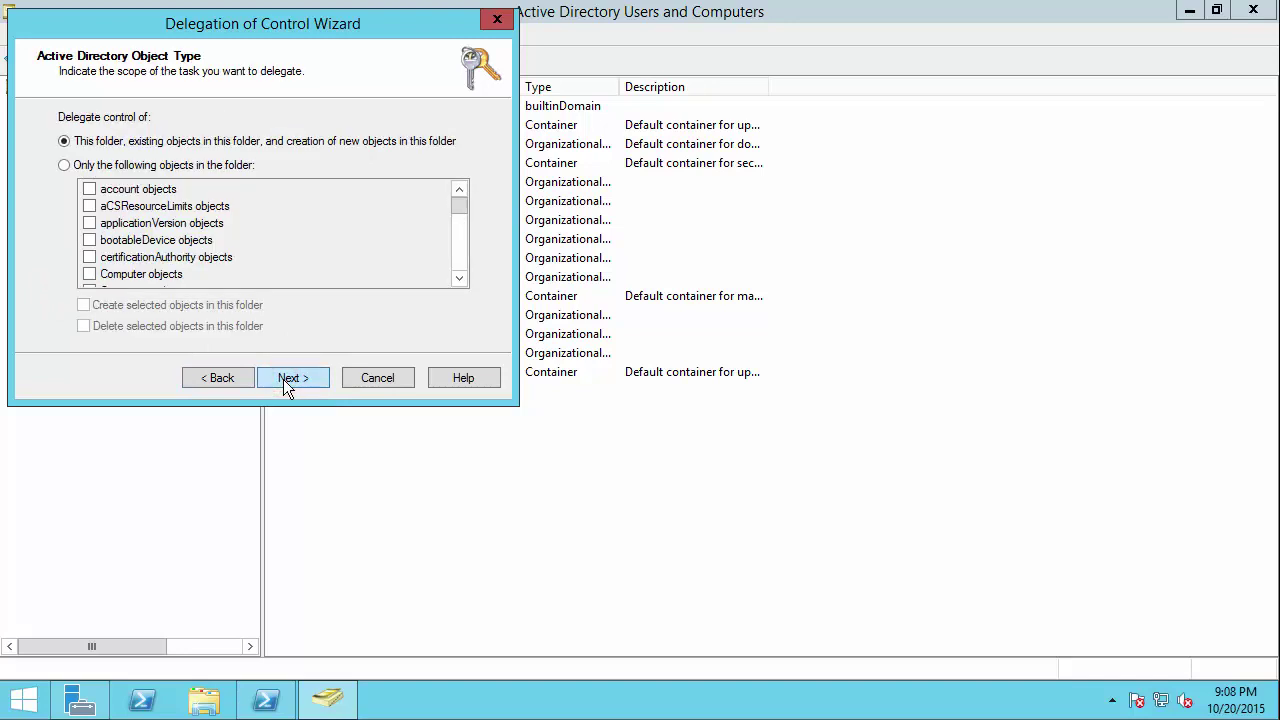
pyautogui.click(100, 165)
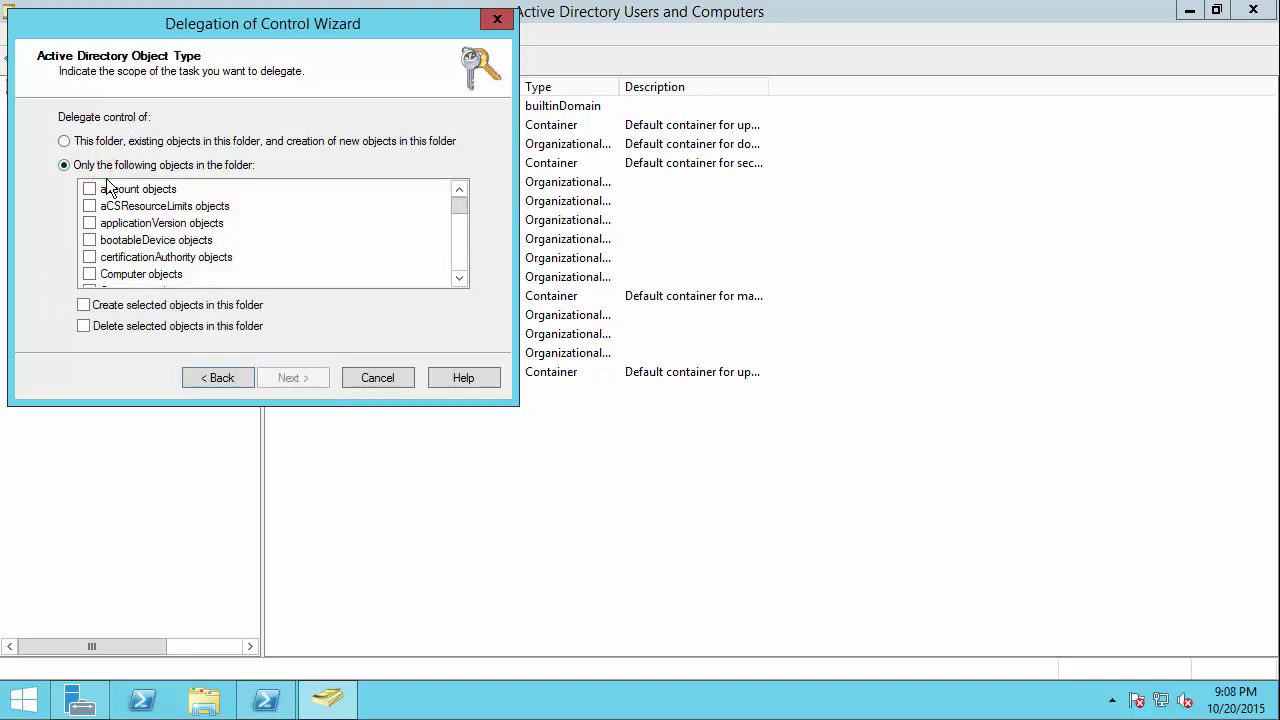
pyautogui.click(89, 189)
pyautogui.click(89, 274)
# Step: Also include User and Group objects, allow creating them in the domain, and continue
pyautogui.moveTo(460, 201); pyautogui.dragTo(423, 290)
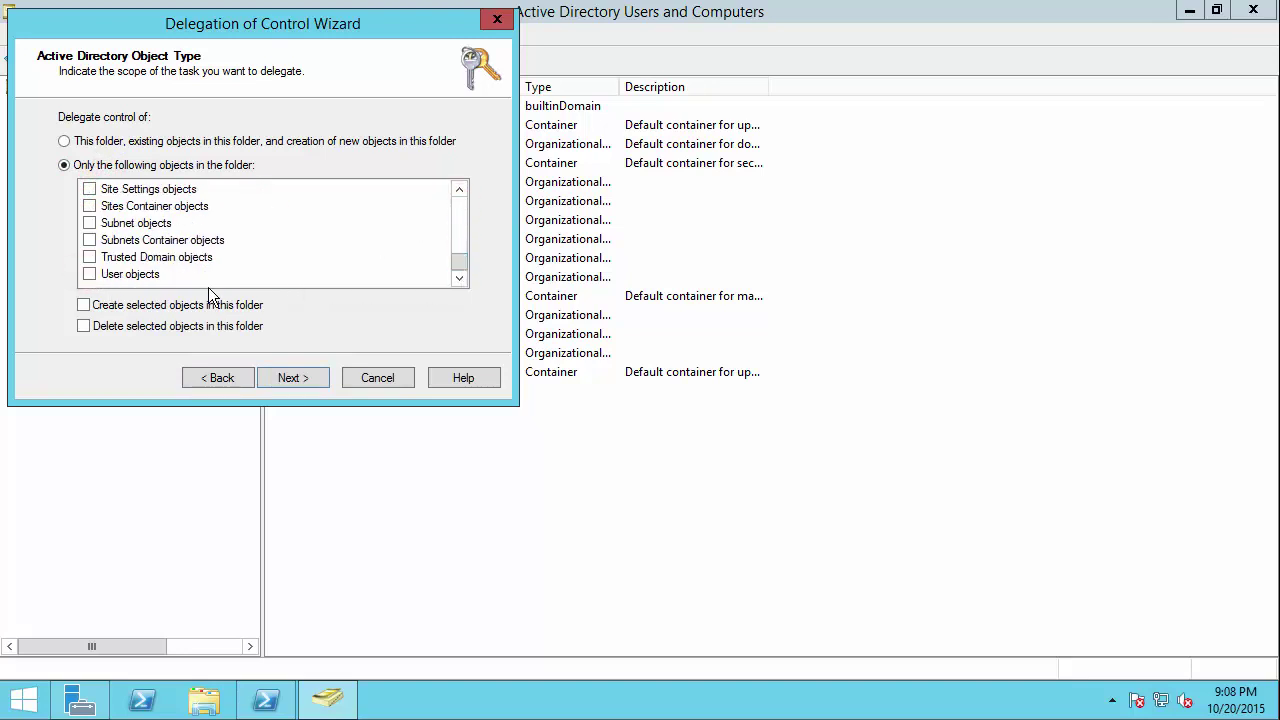
pyautogui.click(89, 274)
pyautogui.click(459, 191)
pyautogui.click(459, 191)
pyautogui.click(459, 191)
pyautogui.click(459, 191)
pyautogui.click(459, 191)
pyautogui.click(459, 191)
pyautogui.click(459, 191)
pyautogui.click(459, 191)
pyautogui.click(459, 191)
pyautogui.click(459, 191)
pyautogui.click(459, 191)
pyautogui.click(459, 191)
pyautogui.click(459, 191)
pyautogui.click(459, 191)
pyautogui.click(459, 191)
pyautogui.click(459, 191)
pyautogui.click(459, 191)
pyautogui.click(459, 191)
pyautogui.click(459, 191)
pyautogui.click(459, 191)
pyautogui.click(459, 191)
pyautogui.click(459, 191)
pyautogui.click(459, 191)
pyautogui.click(459, 191)
pyautogui.click(459, 191)
pyautogui.click(459, 191)
pyautogui.click(459, 191)
pyautogui.click(459, 191)
pyautogui.click(459, 191)
pyautogui.click(459, 191)
pyautogui.click(459, 191)
pyautogui.click(459, 191)
pyautogui.click(459, 191)
pyautogui.click(459, 191)
pyautogui.click(459, 191)
pyautogui.click(459, 191)
pyautogui.click(459, 191)
pyautogui.click(459, 191)
pyautogui.click(459, 191)
pyautogui.click(459, 191)
pyautogui.click(459, 191)
pyautogui.click(459, 191)
pyautogui.click(459, 191)
pyautogui.click(459, 191)
pyautogui.click(459, 191)
pyautogui.click(459, 191)
pyautogui.click(459, 191)
pyautogui.click(459, 191)
pyautogui.click(459, 191)
pyautogui.click(459, 191)
pyautogui.click(459, 191)
pyautogui.click(459, 191)
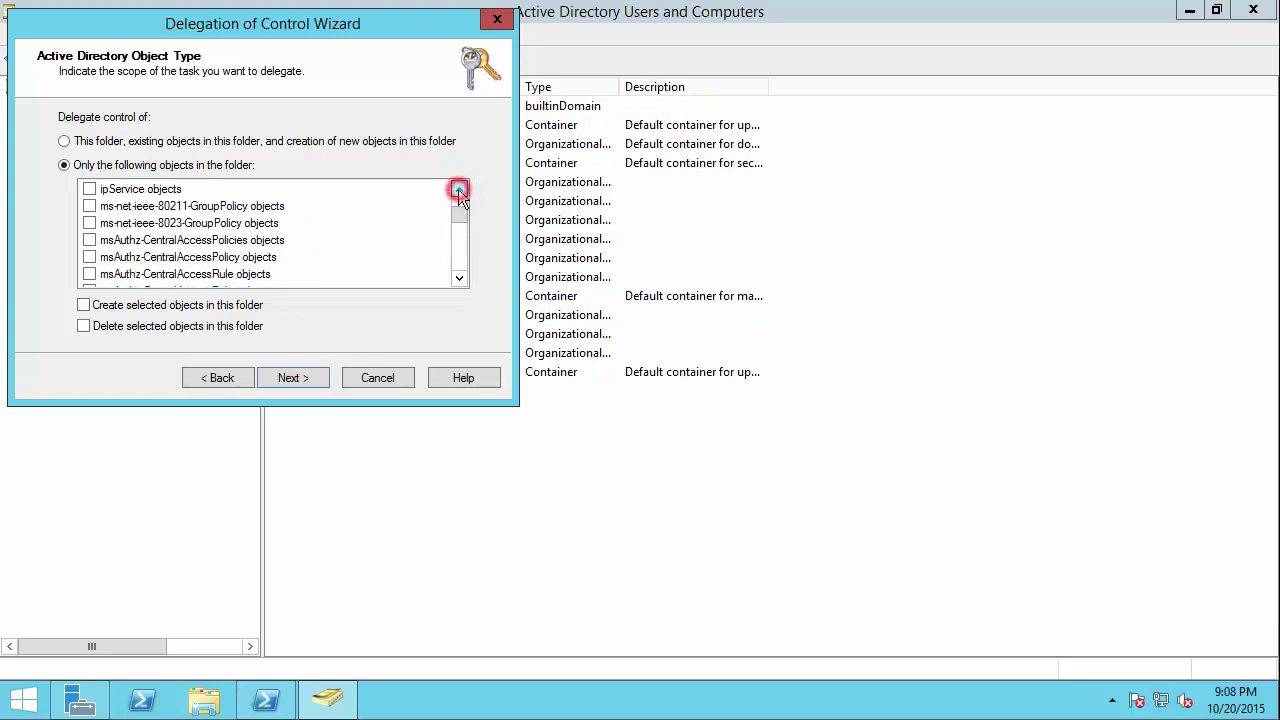
pyautogui.click(459, 191)
pyautogui.click(459, 191)
pyautogui.click(459, 191)
pyautogui.click(459, 191)
pyautogui.click(459, 191)
pyautogui.click(459, 191)
pyautogui.click(459, 191)
pyautogui.click(459, 191)
pyautogui.click(459, 191)
pyautogui.click(459, 191)
pyautogui.click(459, 191)
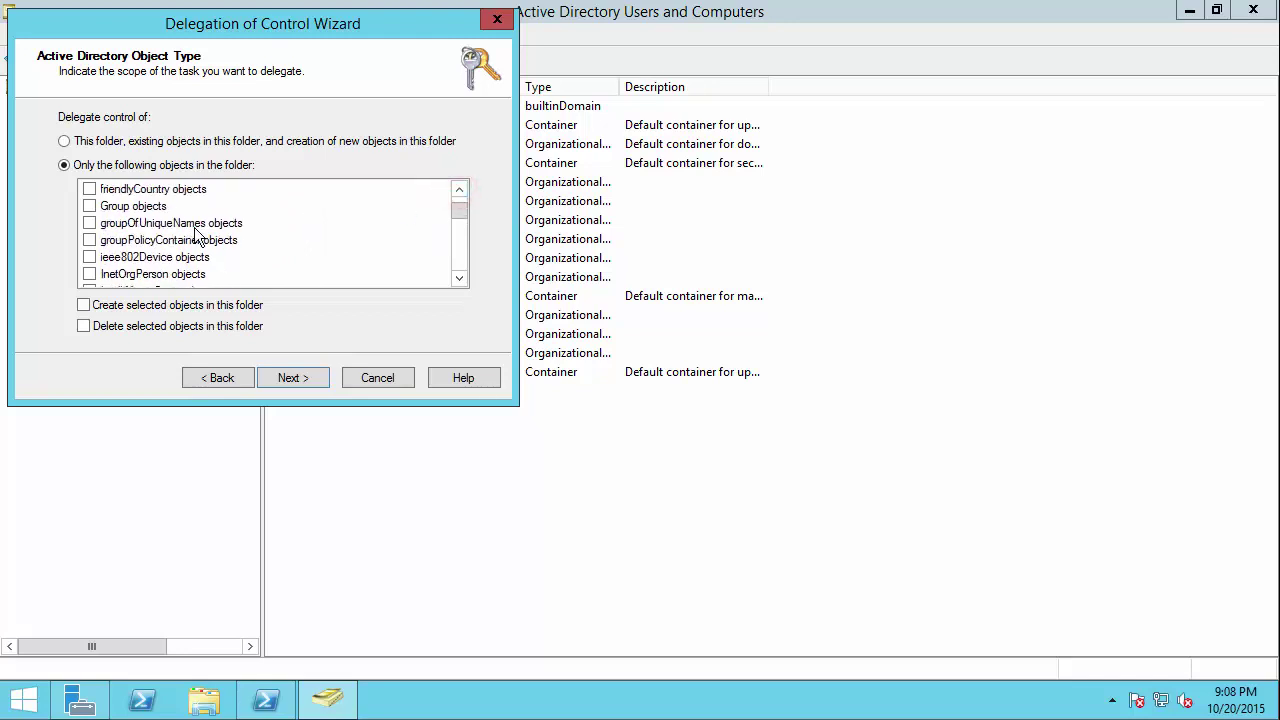
pyautogui.click(89, 206)
pyautogui.click(84, 305)
pyautogui.click(289, 379)
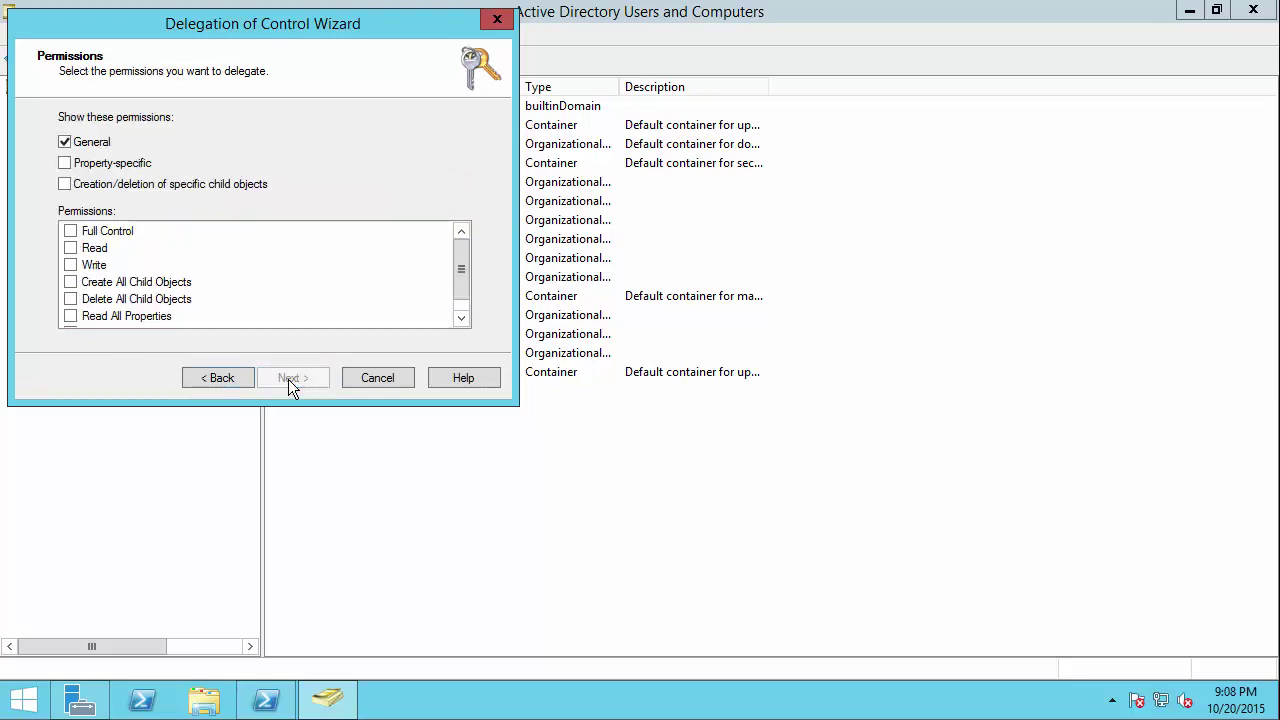
# Step: Grant Read, Write, Create and Delete All Child Objects with property and creation views, then finish
pyautogui.click(70, 248)
pyautogui.click(70, 265)
pyautogui.click(70, 282)
pyautogui.click(70, 231)
pyautogui.moveTo(458, 258); pyautogui.dragTo(463, 284)
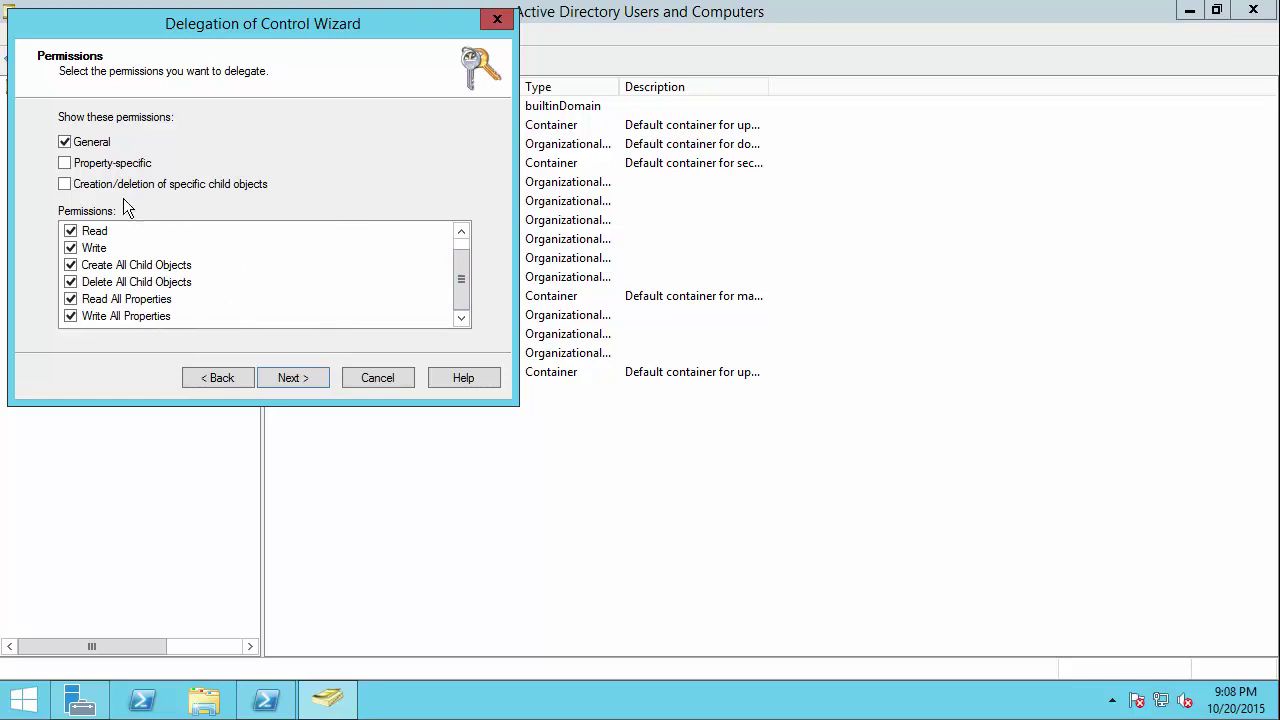
pyautogui.click(64, 163)
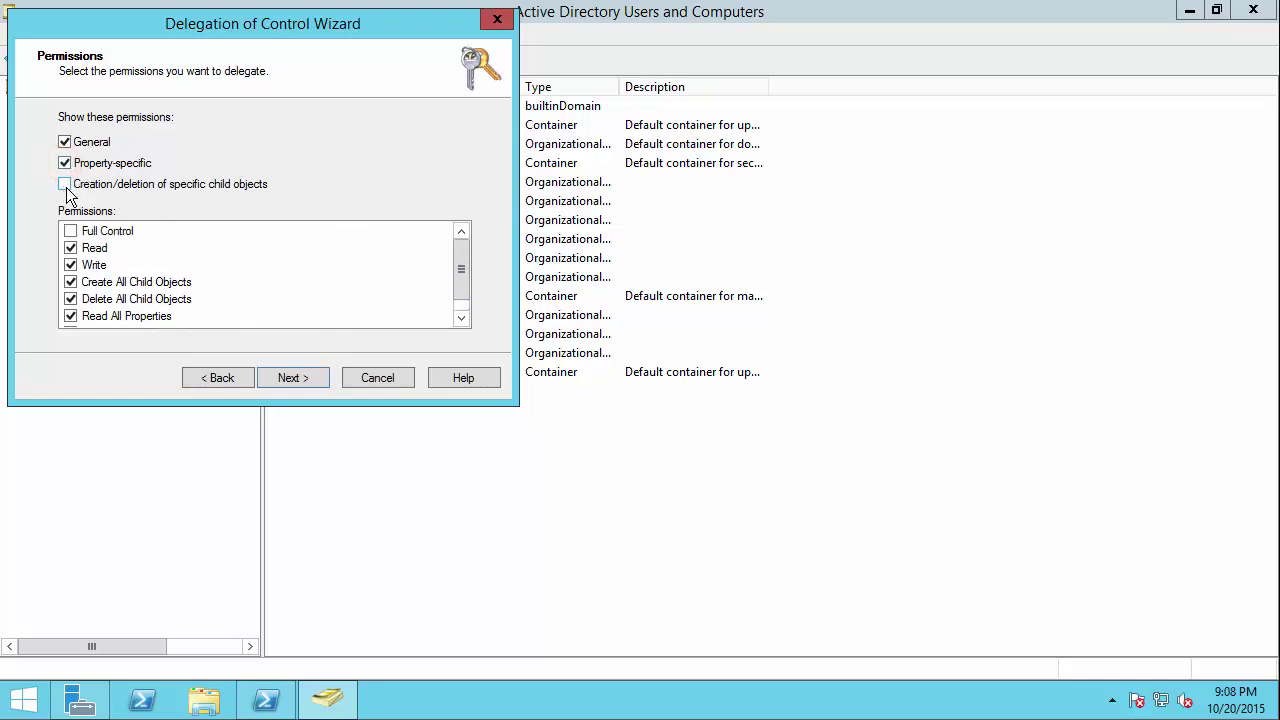
pyautogui.click(65, 185)
pyautogui.click(292, 378)
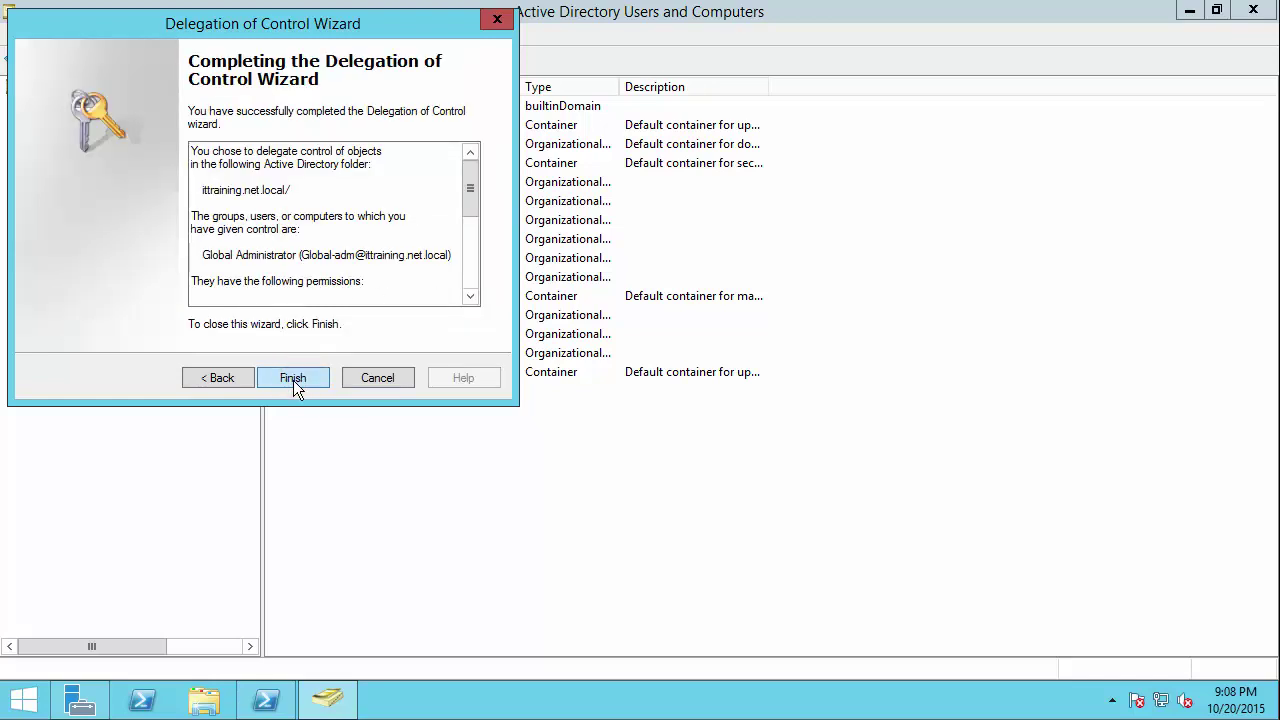
pyautogui.click(293, 379)
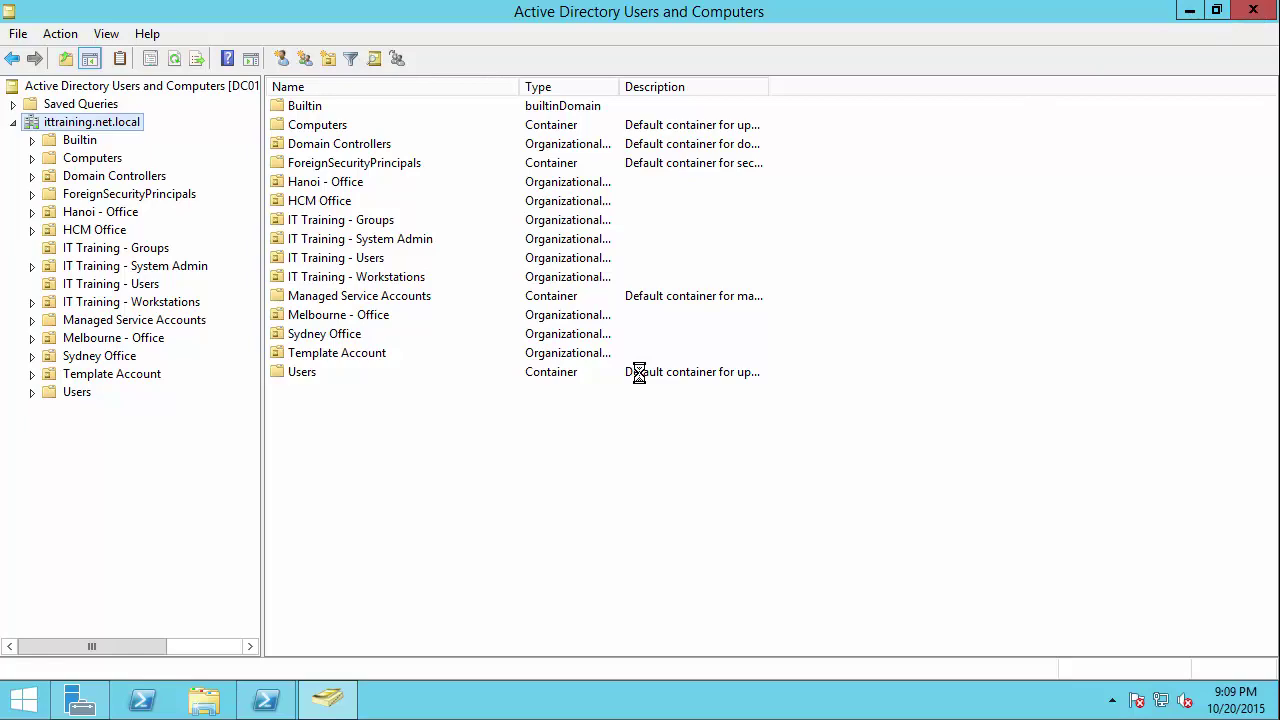
# Step: Close Server Manager, sign in as hanoi-admin with its password, and open Administrative Tools
pyautogui.click(1262, 22)
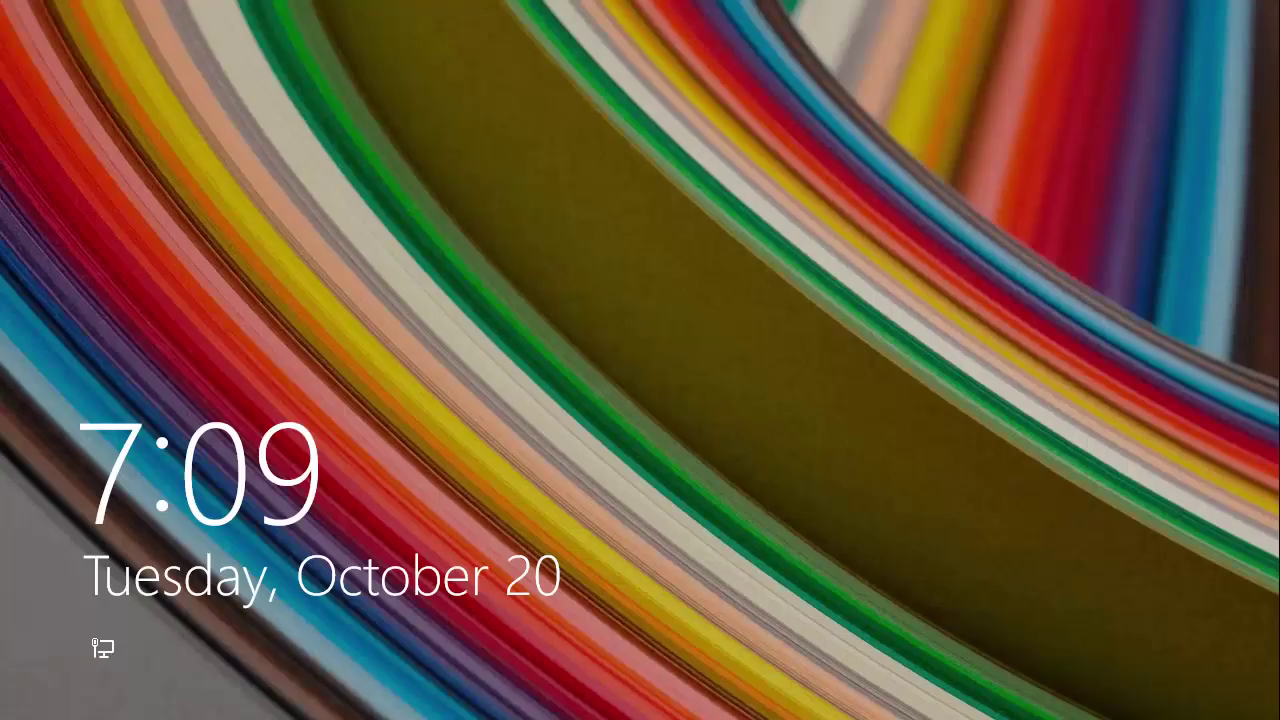
pyautogui.click(601, 272)
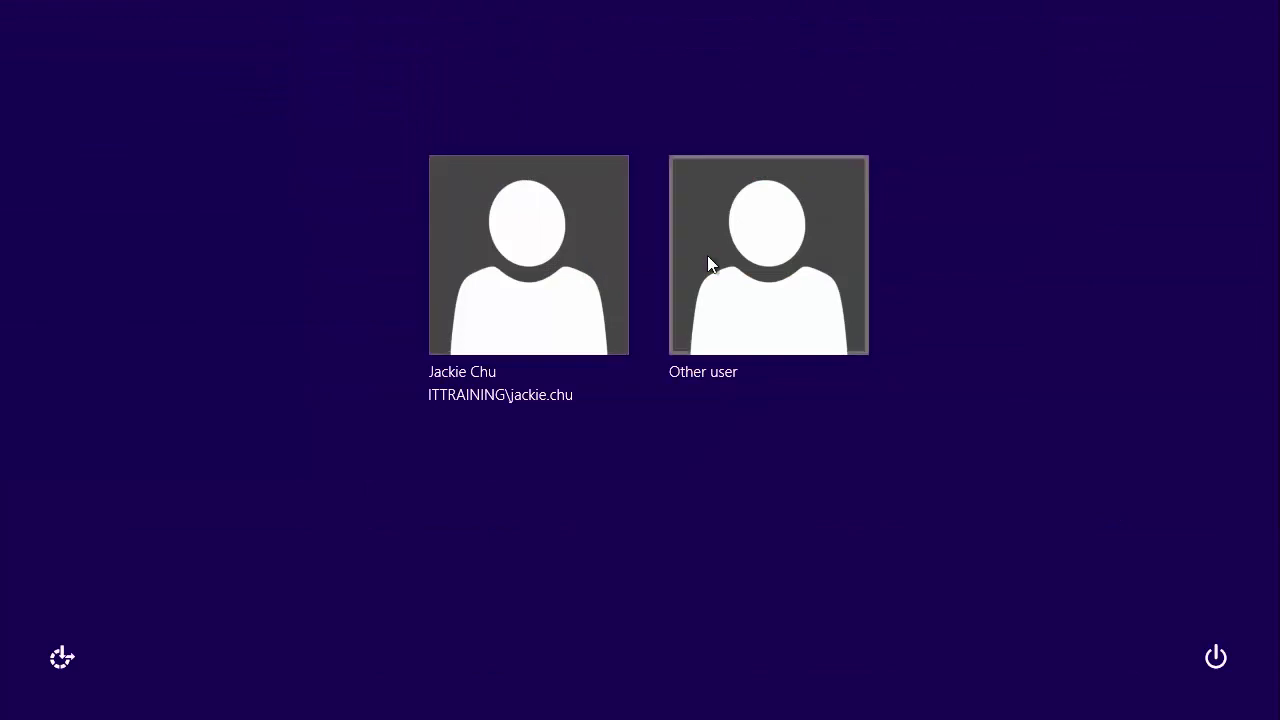
pyautogui.click(726, 318)
pyautogui.click(687, 225)
pyautogui.write('han')
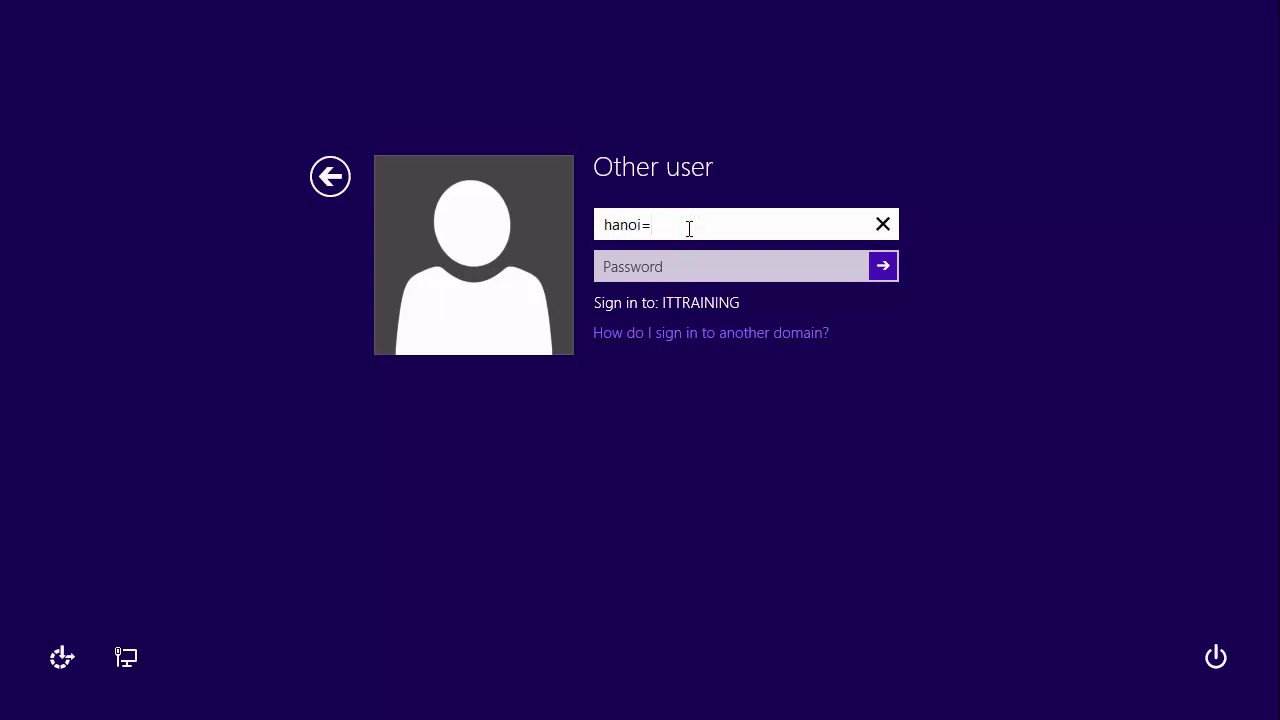
pyautogui.write('oi-admin')
pyautogui.press('Tab')
pyautogui.write('Pa')
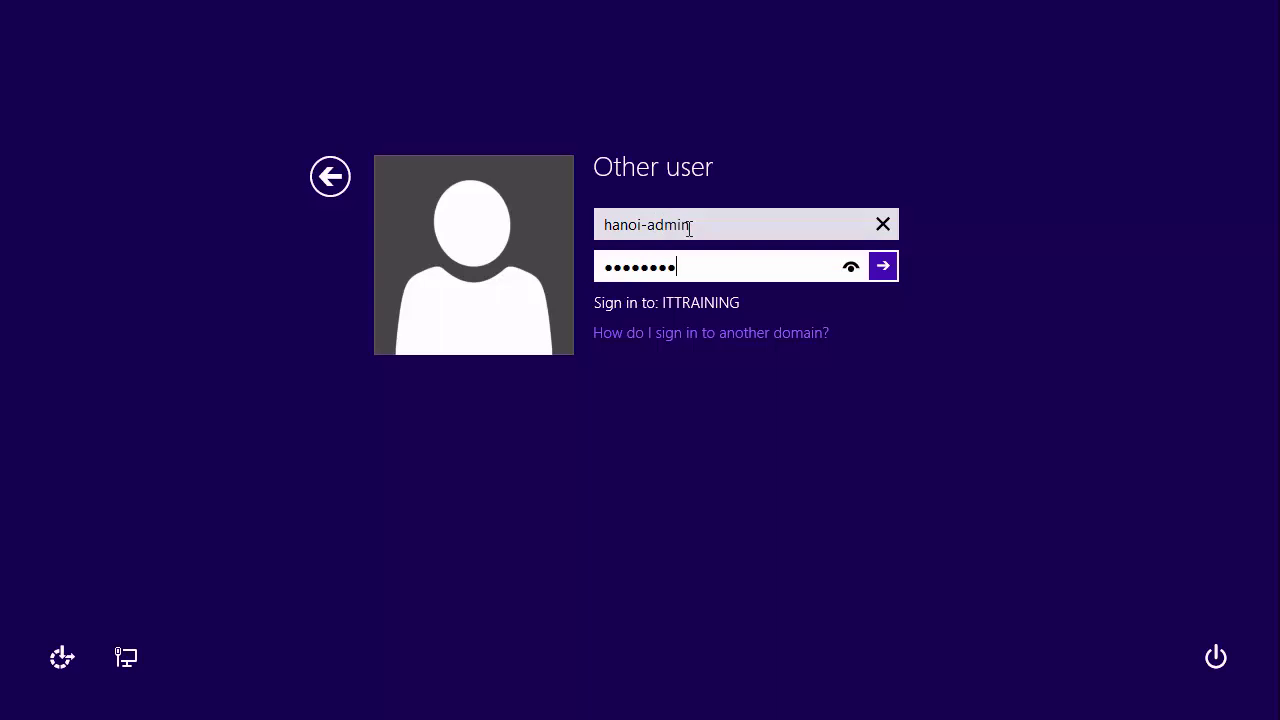
pyautogui.press('Return')
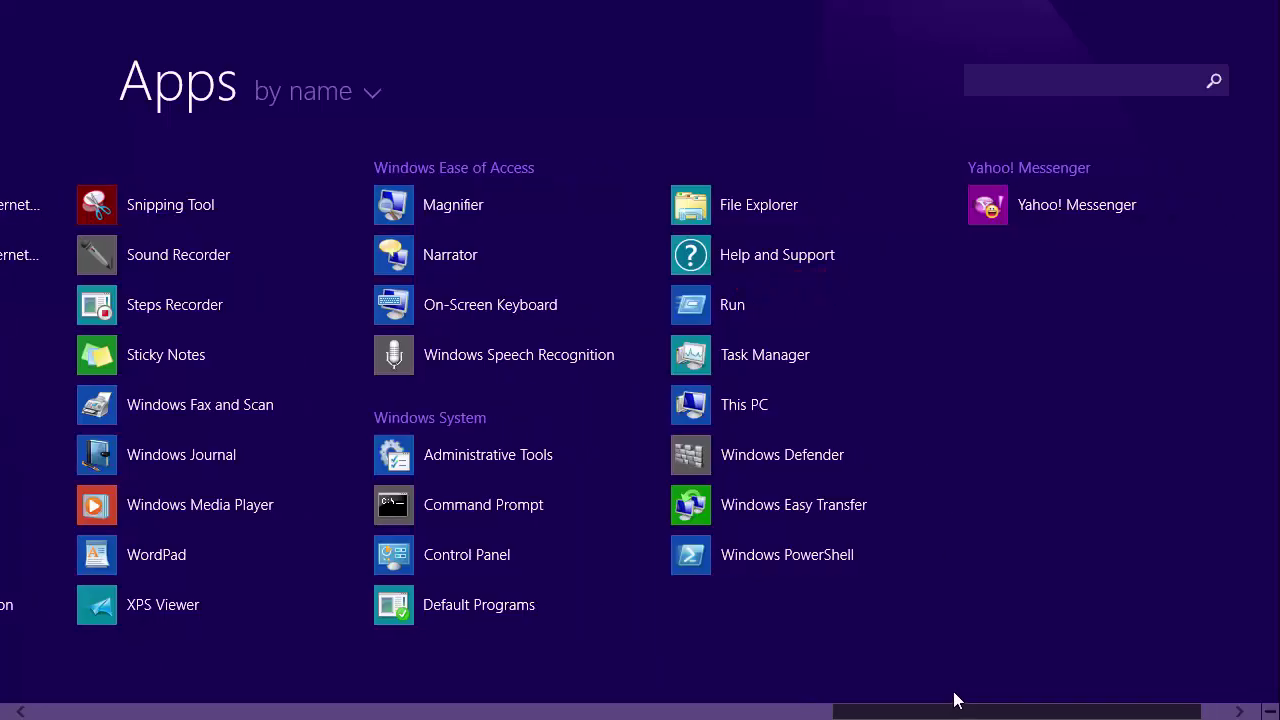
pyautogui.moveTo(954, 700); pyautogui.dragTo(880, 707)
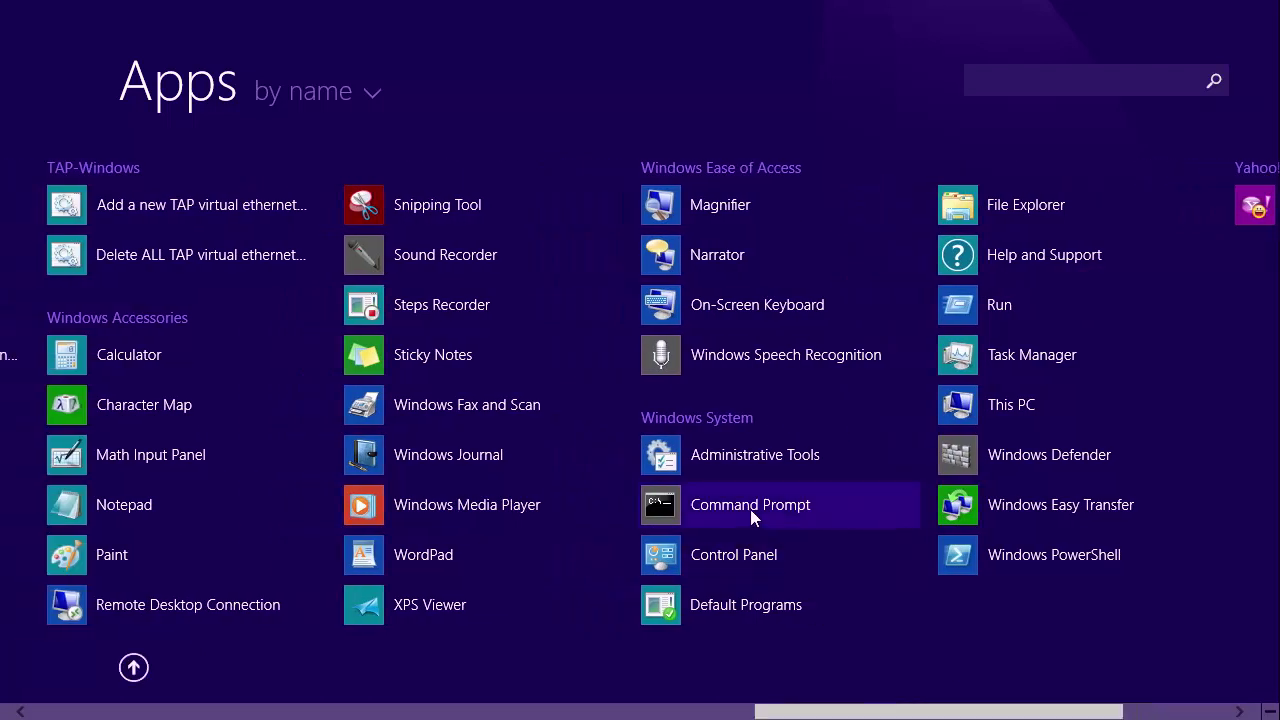
pyautogui.click(727, 463)
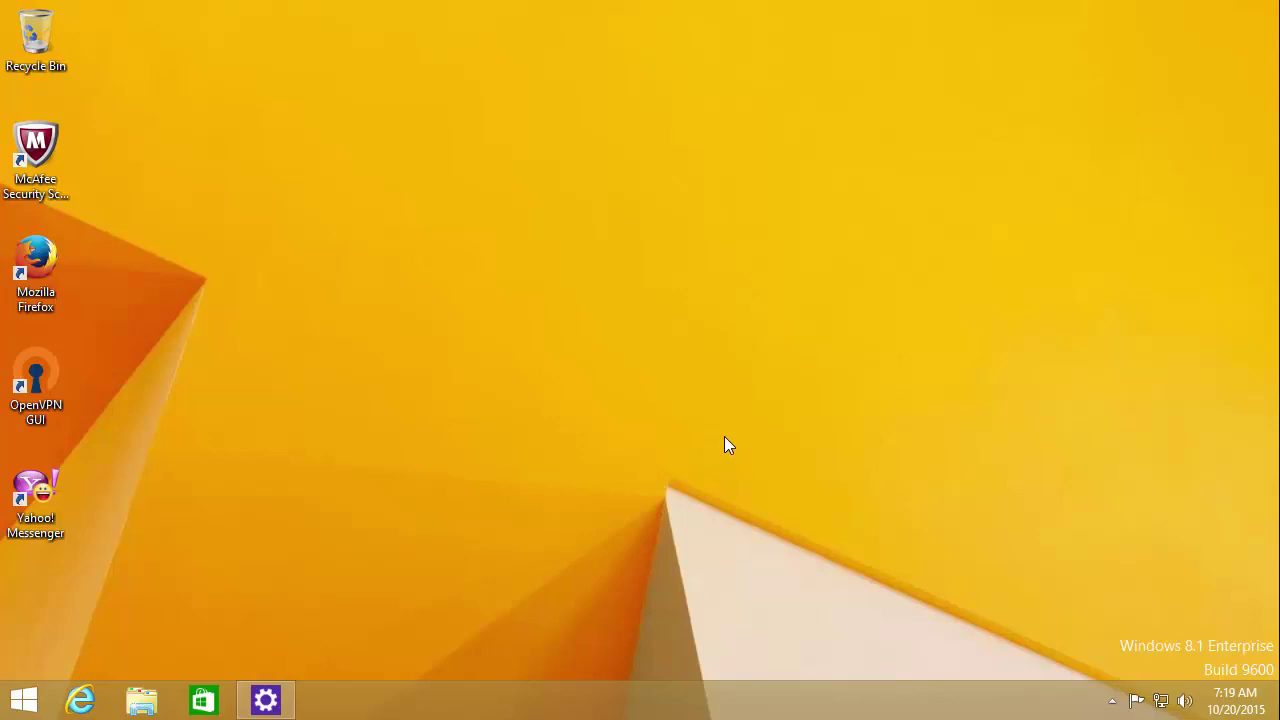
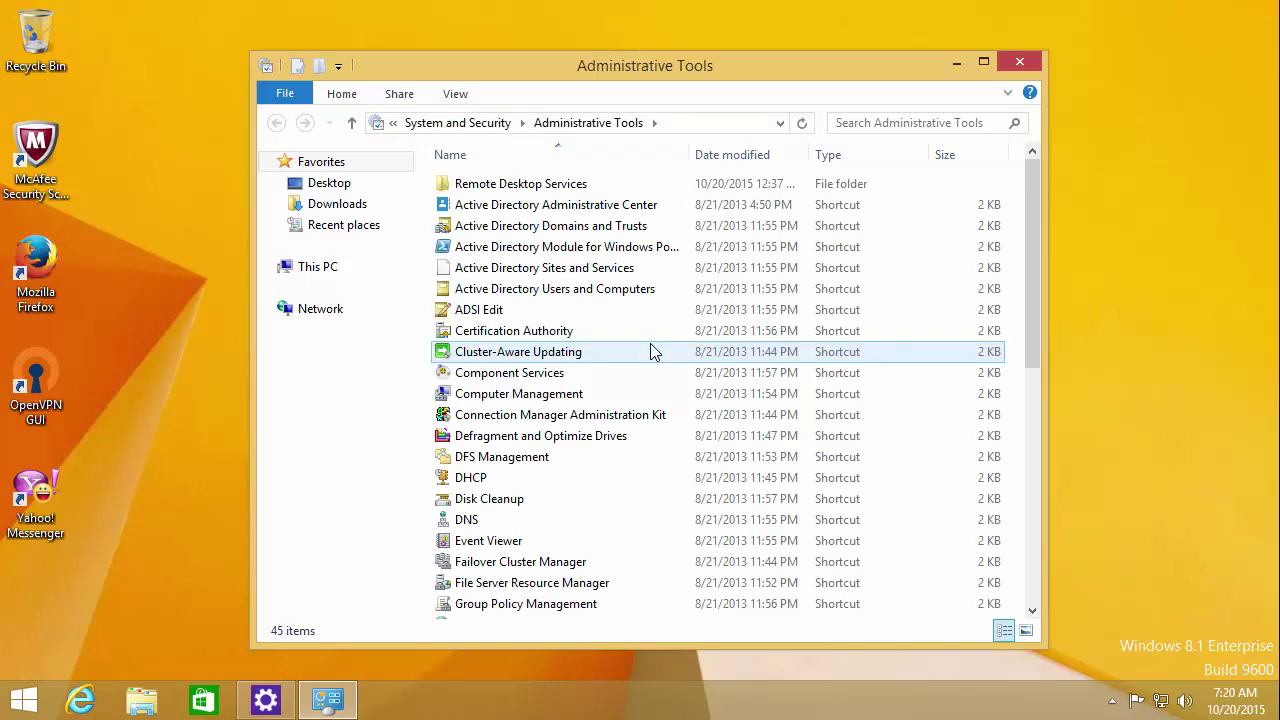
# Step: Launch Active Directory Users and Computers maximized, with a wider tree pane showing ittraining.net.local
pyautogui.click(566, 296)
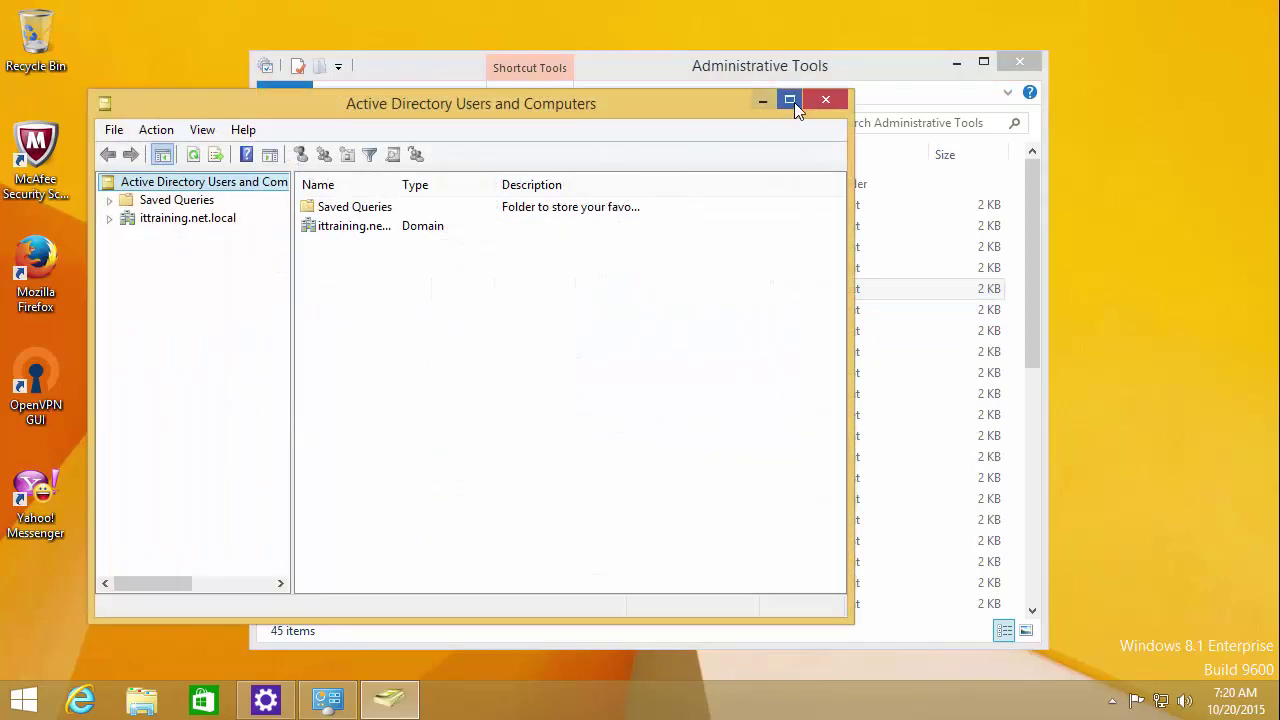
pyautogui.click(790, 100)
pyautogui.moveTo(195, 160); pyautogui.dragTo(330, 180)
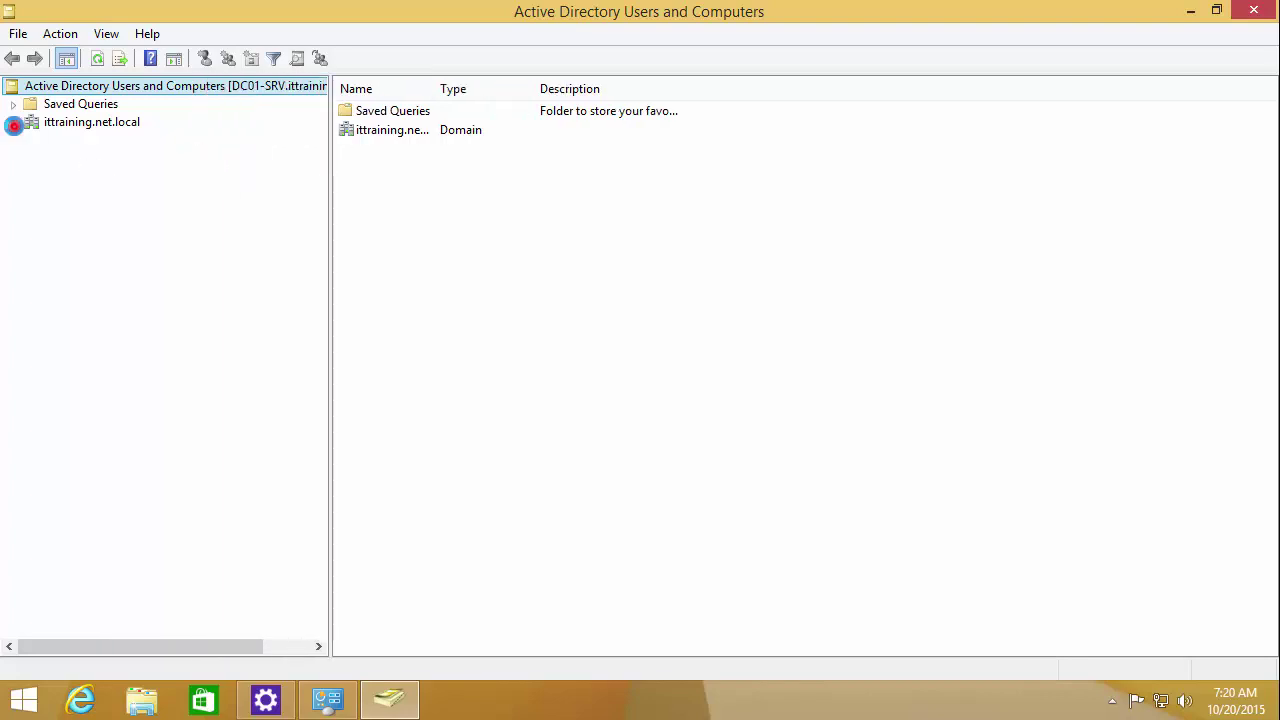
pyautogui.click(13, 122)
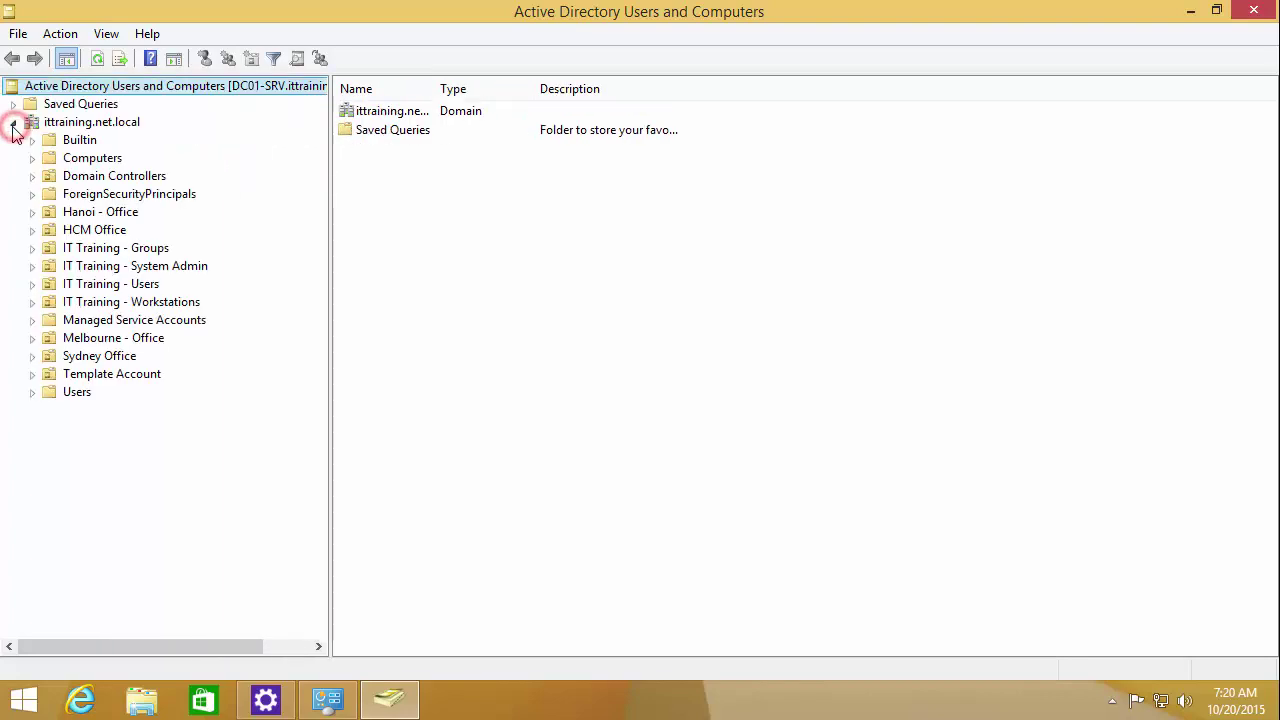
# Step: Expand the domain and Hanoi - Office, browsing its department OUs and its New menu
pyautogui.click(90, 122)
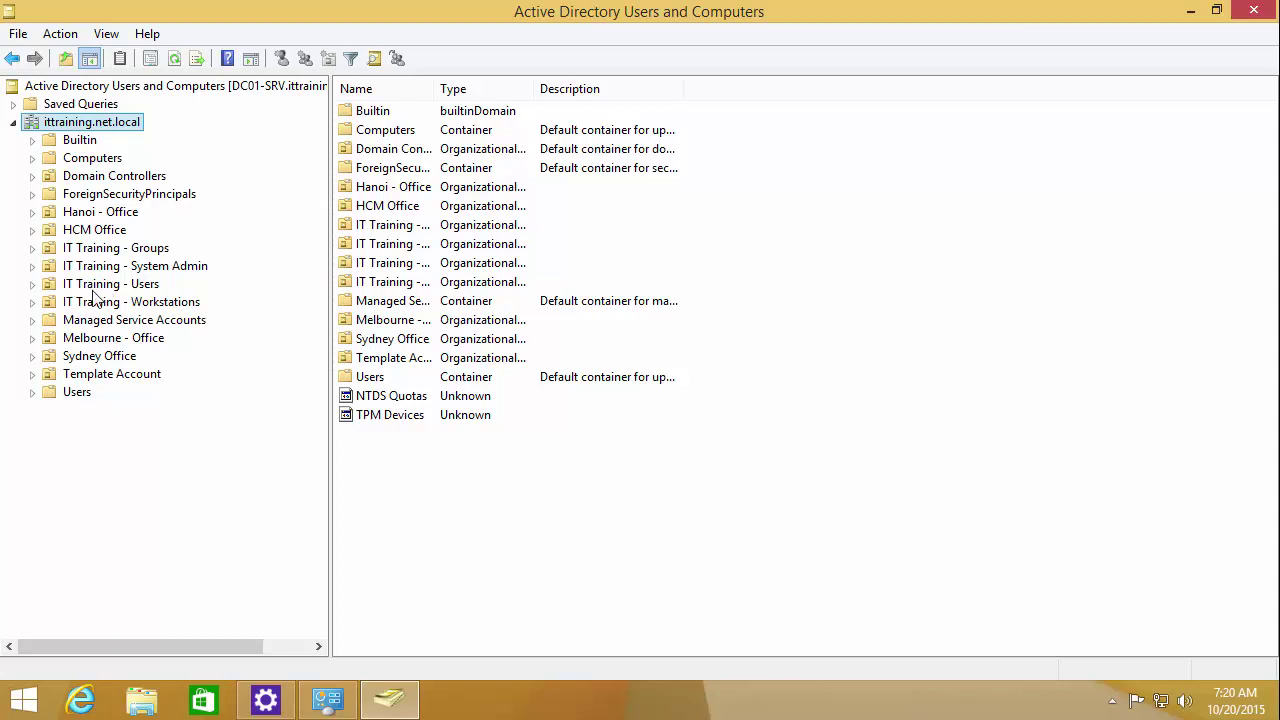
pyautogui.doubleClick(90, 211)
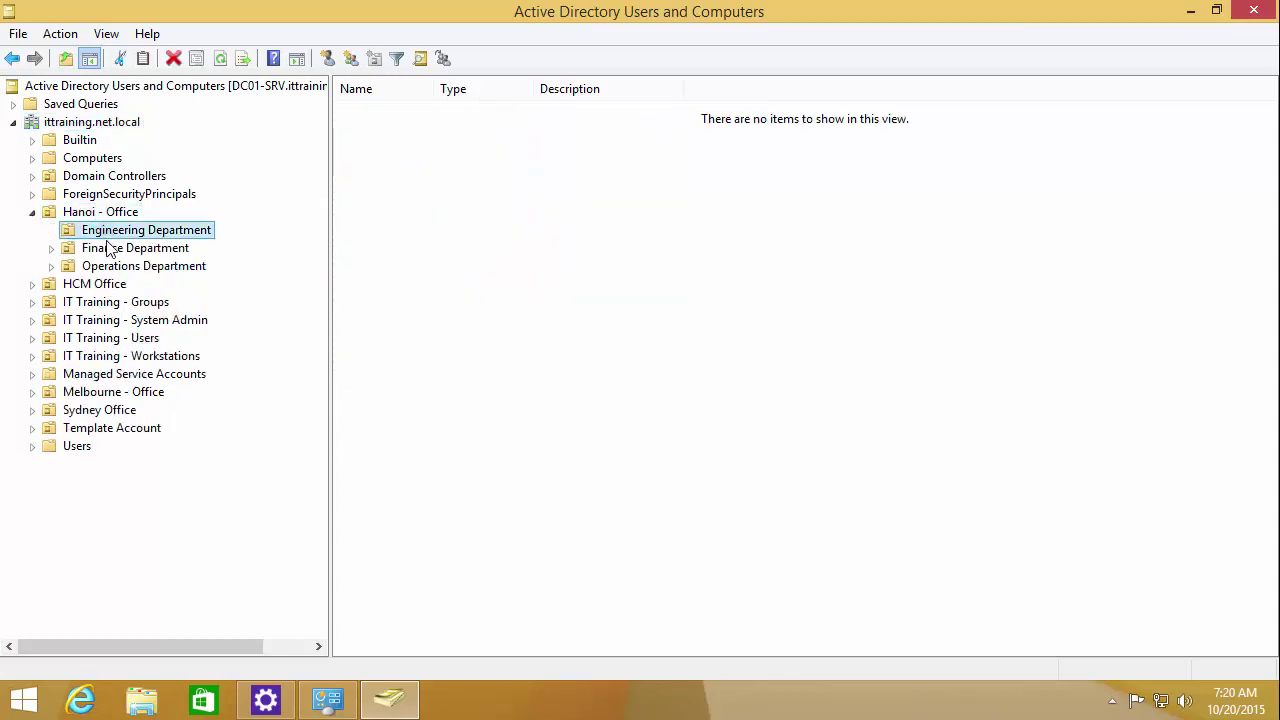
pyautogui.click(106, 248)
pyautogui.click(114, 264)
pyautogui.click(120, 211)
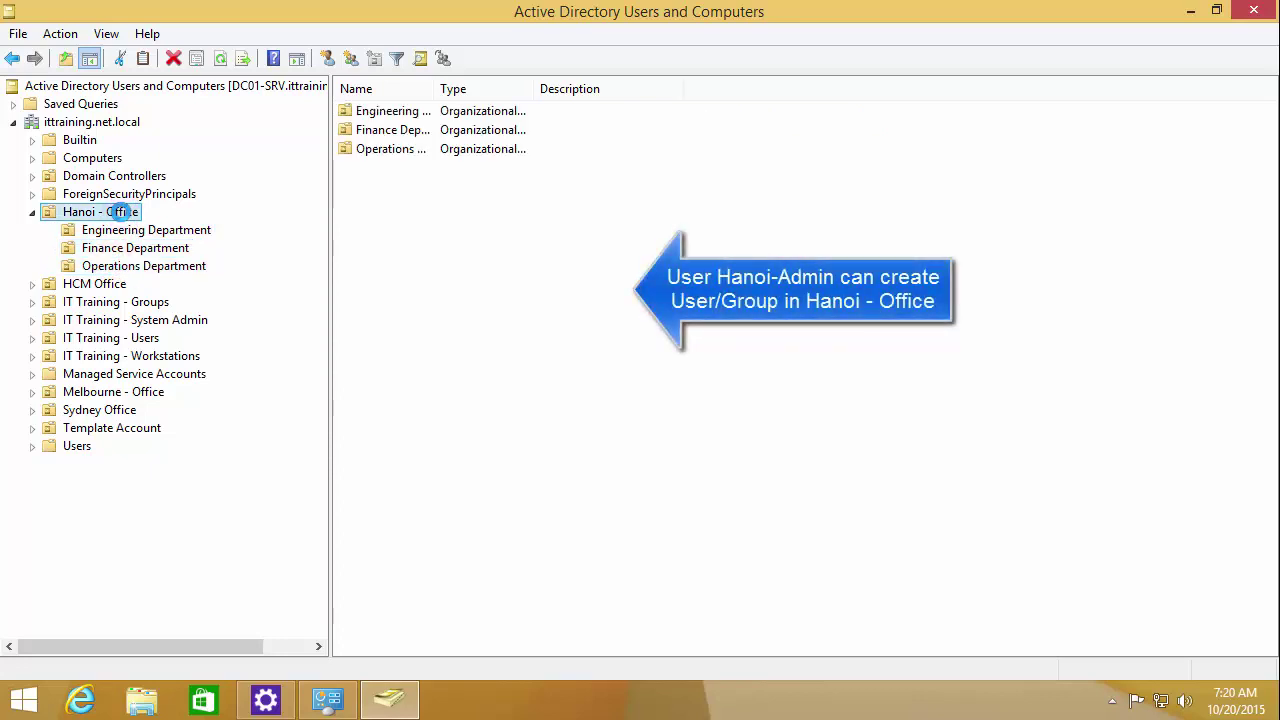
pyautogui.rightClick(120, 211)
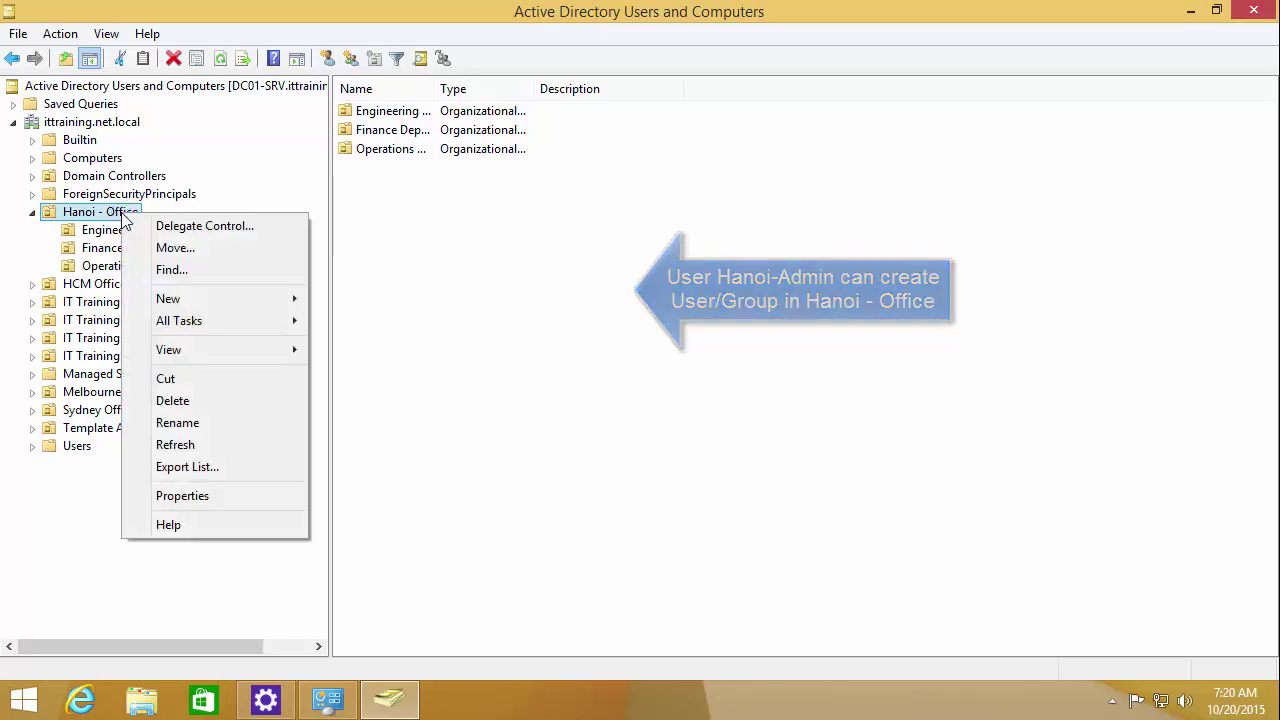
pyautogui.moveTo(193, 300)
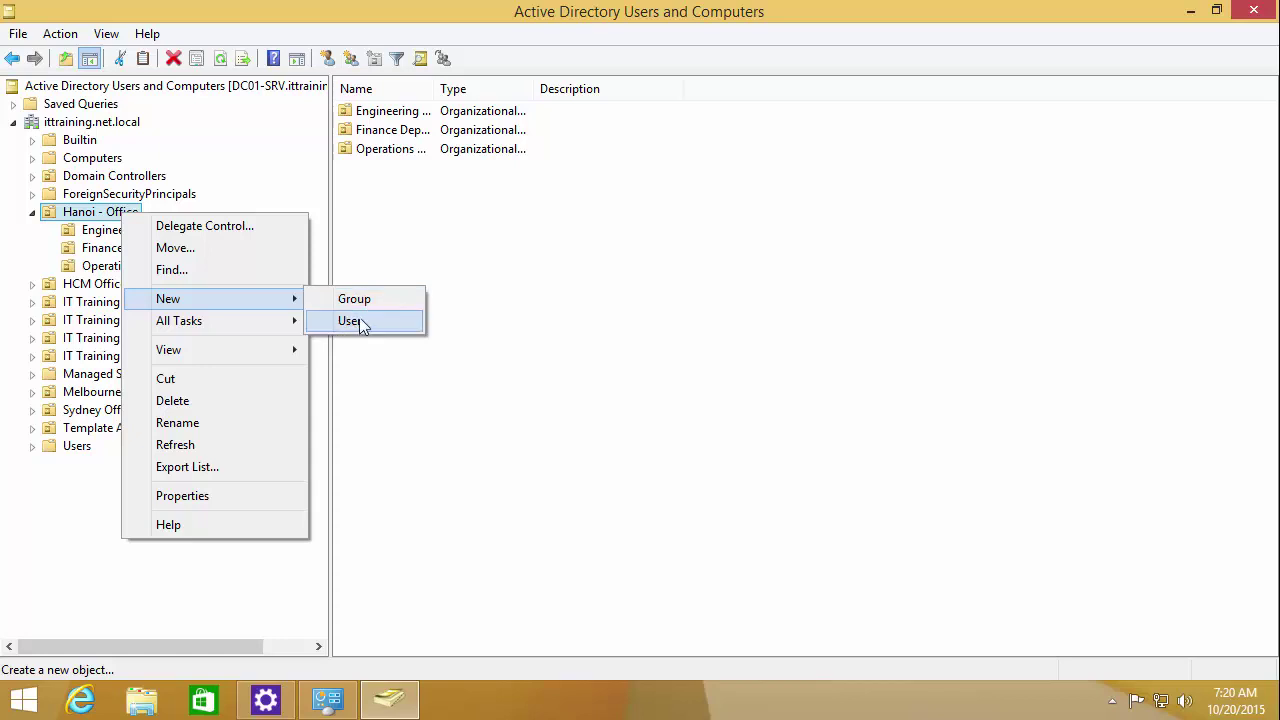
pyautogui.click(560, 437)
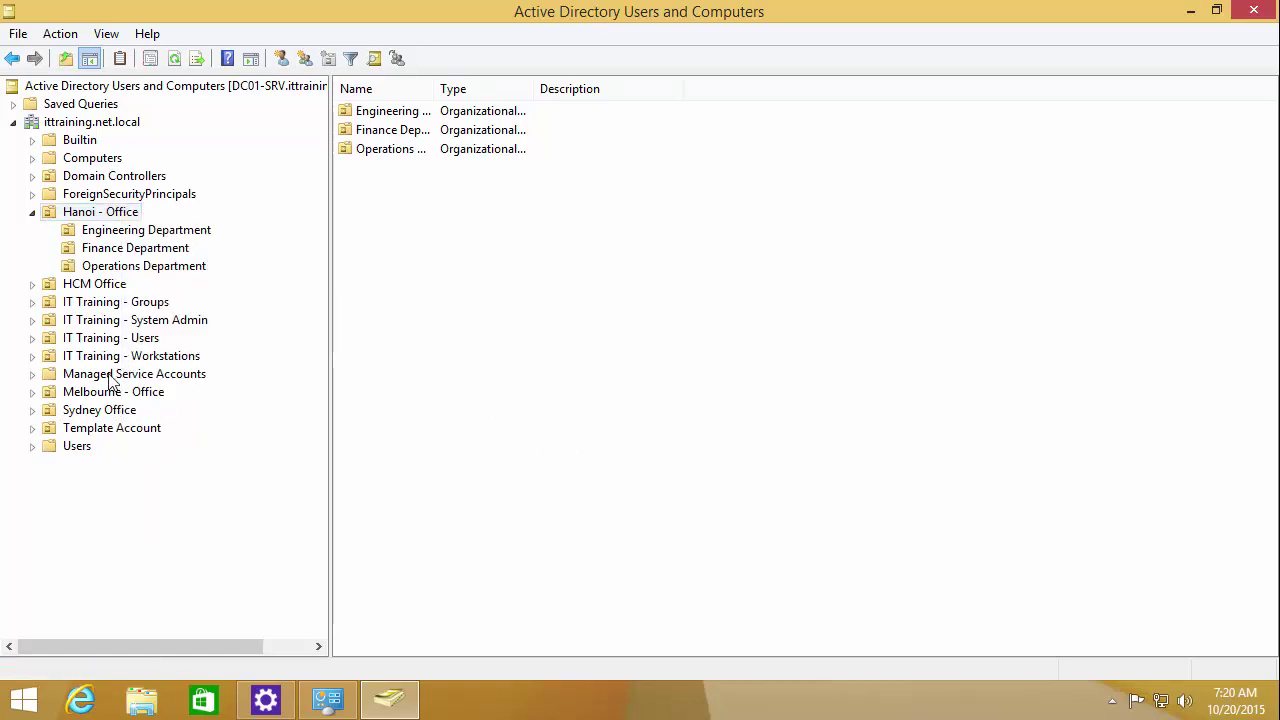
# Step: Expand Sydney Office to show Marketing and Sales, then select the empty Engineering Department
pyautogui.click(87, 410)
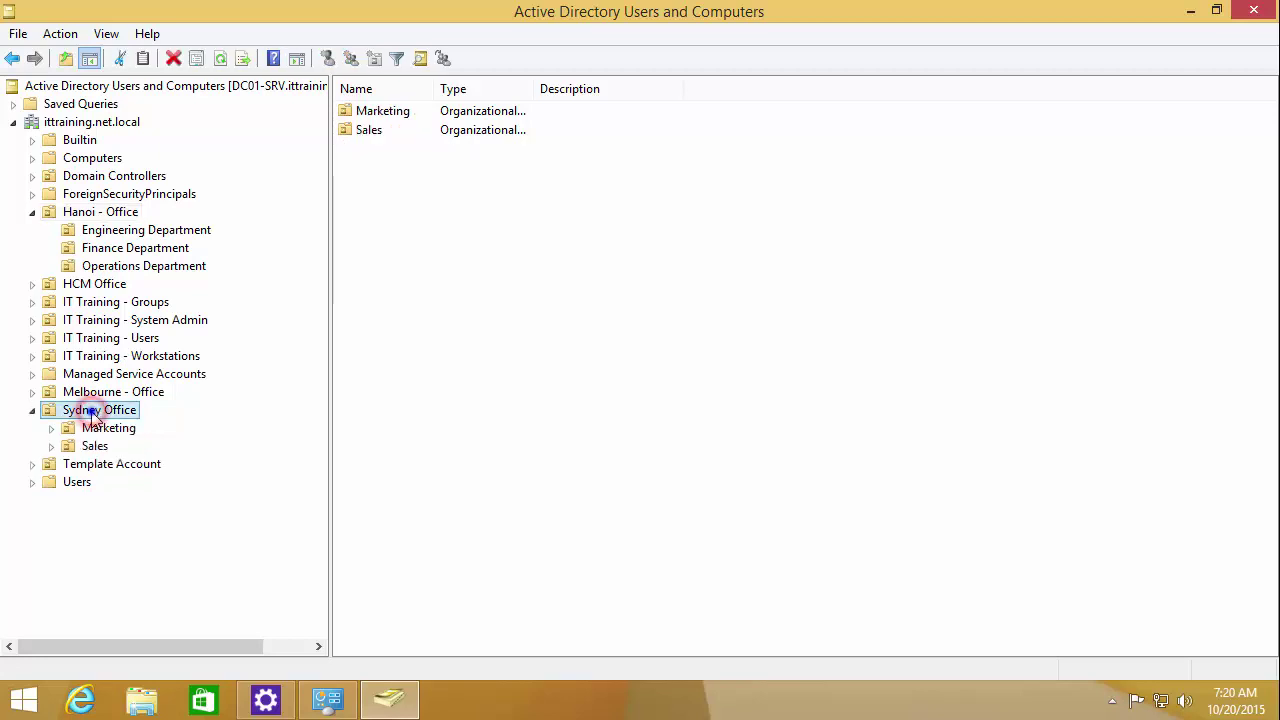
pyautogui.rightClick(92, 413)
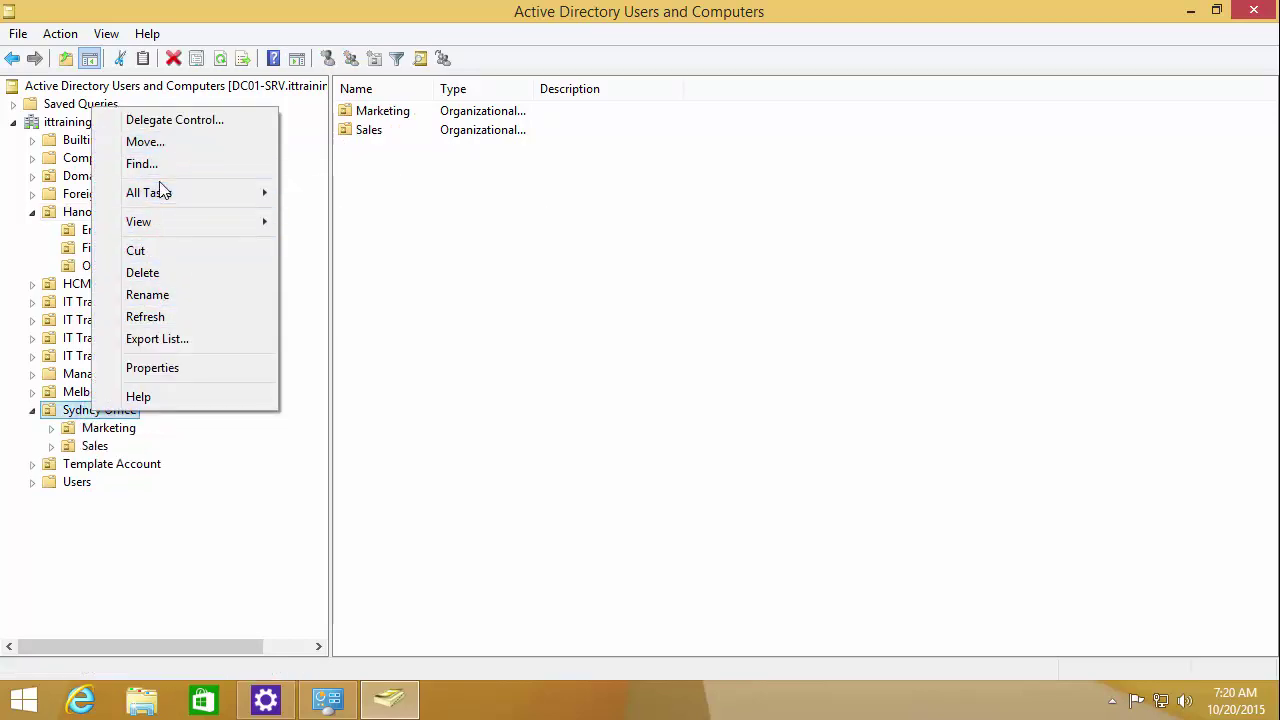
pyautogui.click(403, 400)
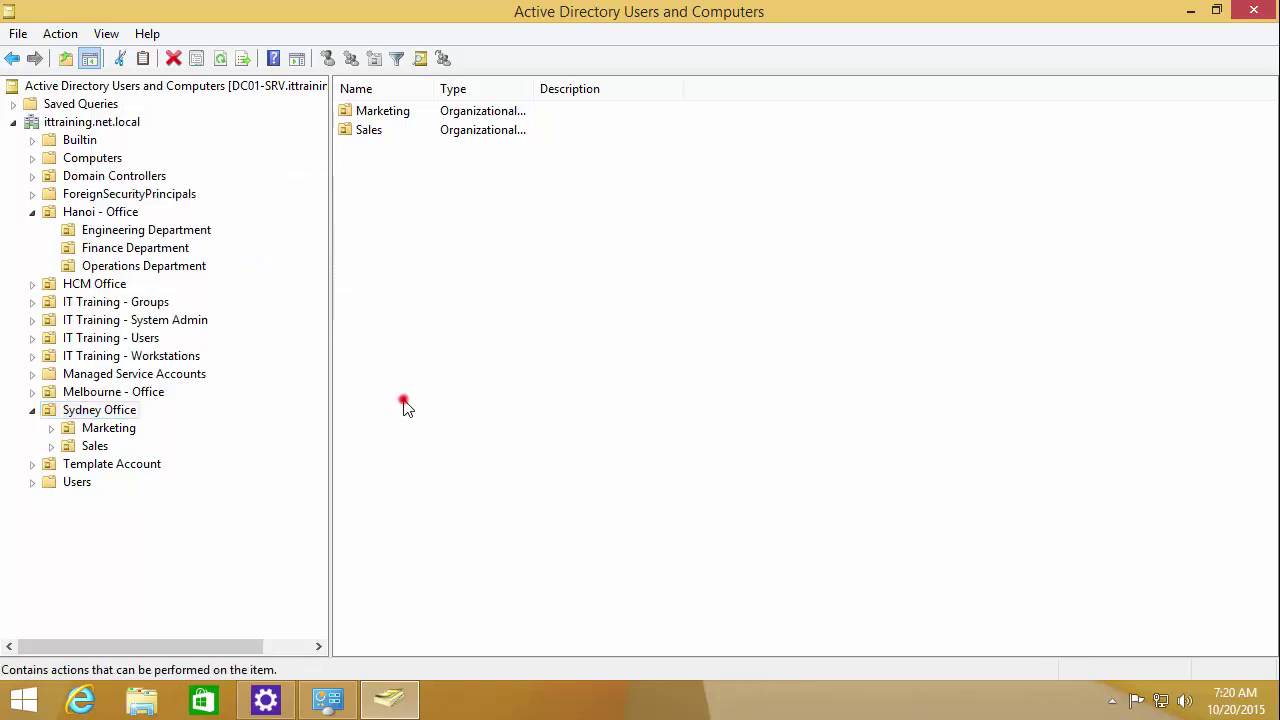
pyautogui.click(105, 212)
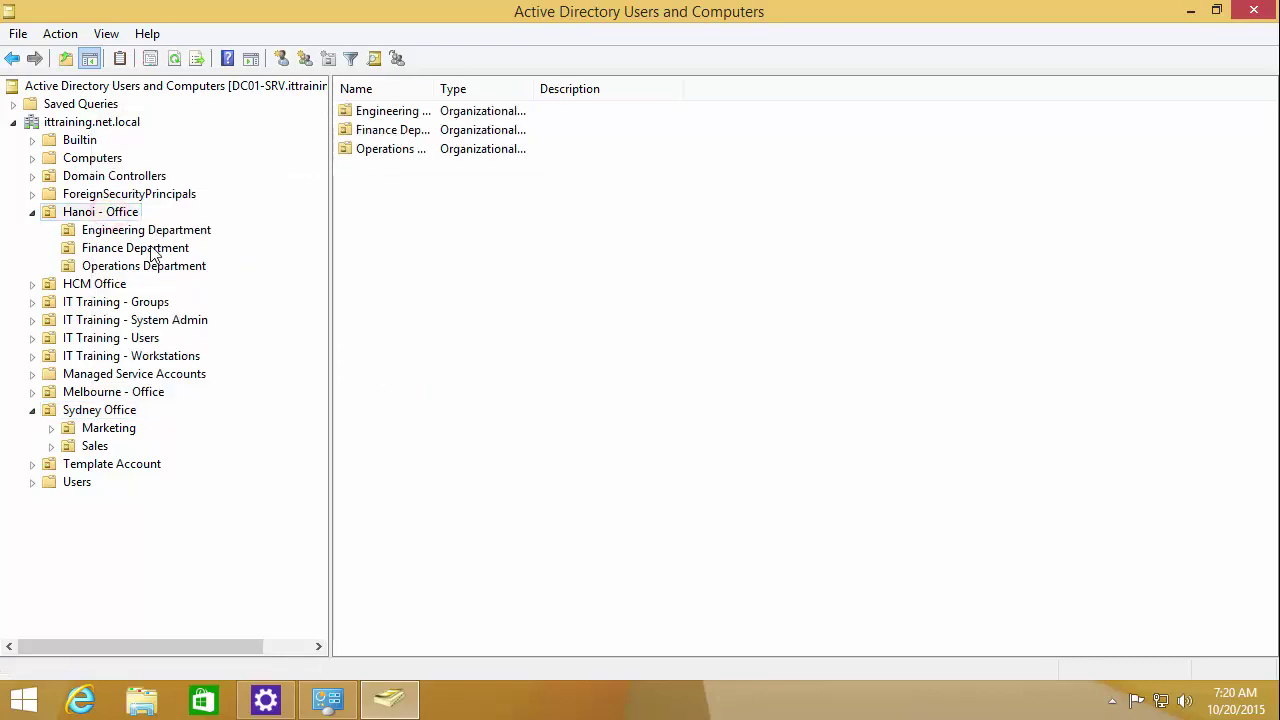
pyautogui.click(128, 231)
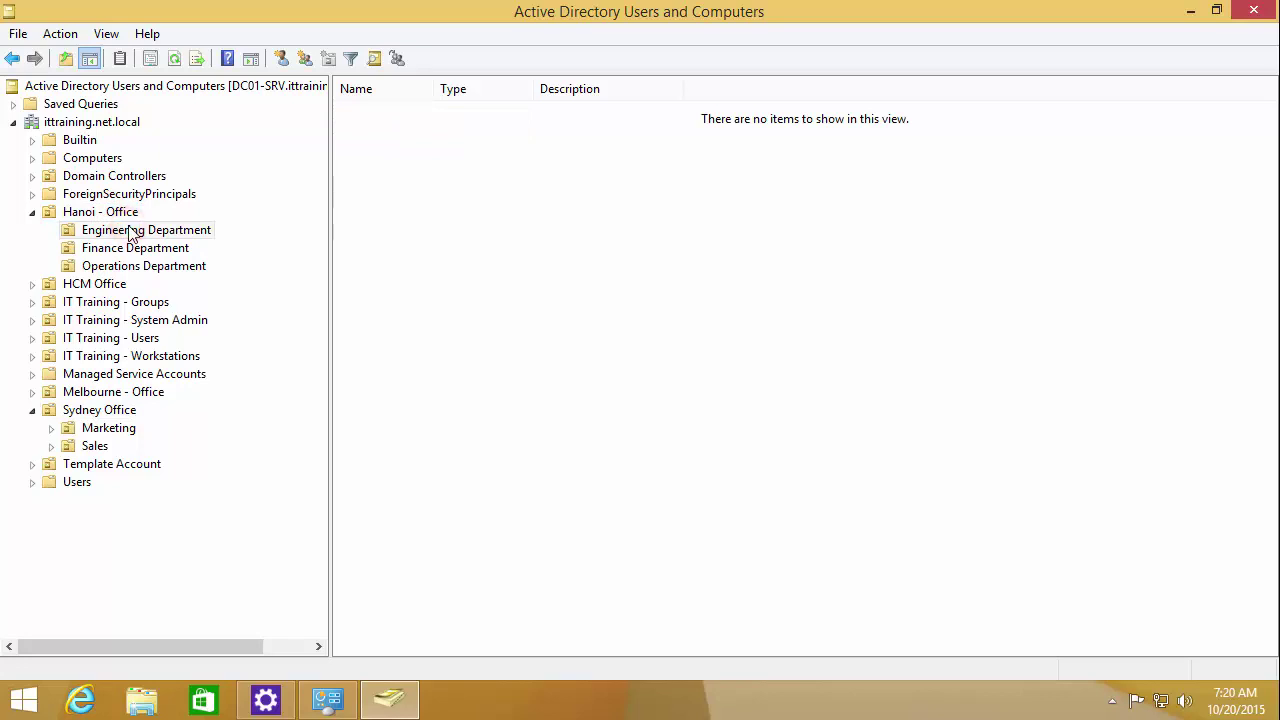
# Step: Start a new user in Engineering Department with last name 01 and logon name test
pyautogui.rightClick(129, 238)
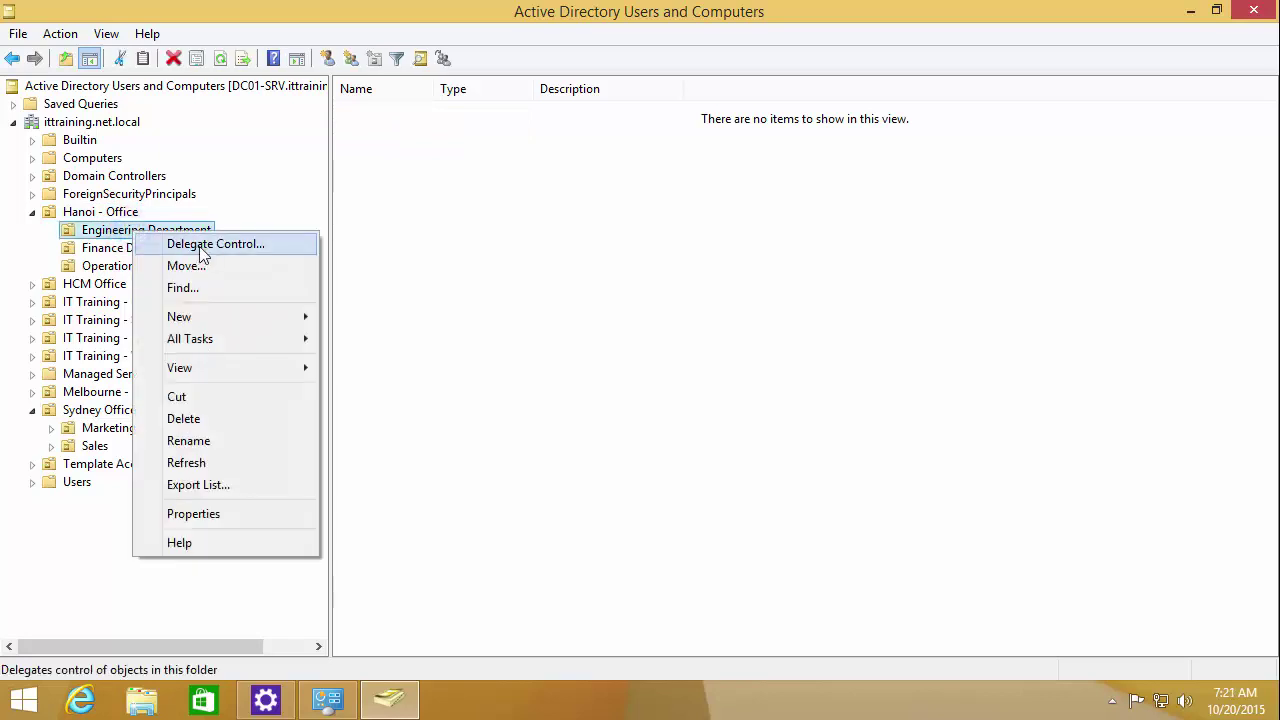
pyautogui.moveTo(207, 321)
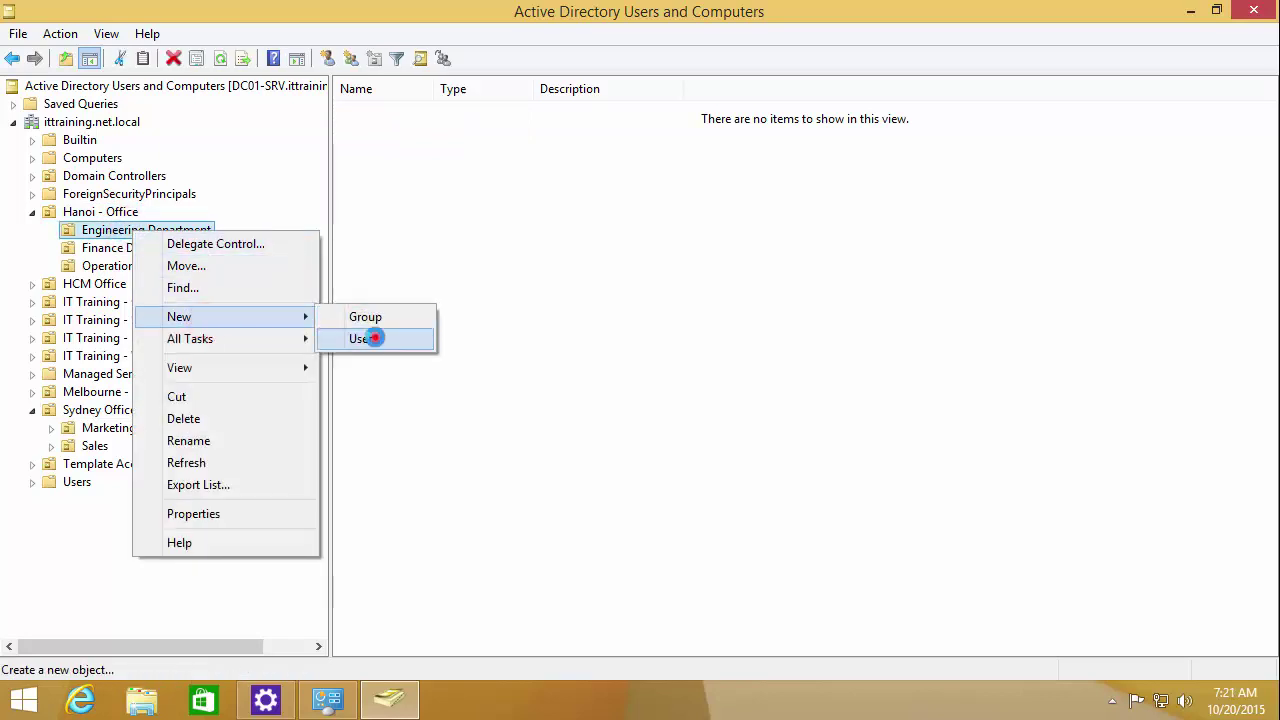
pyautogui.click(372, 338)
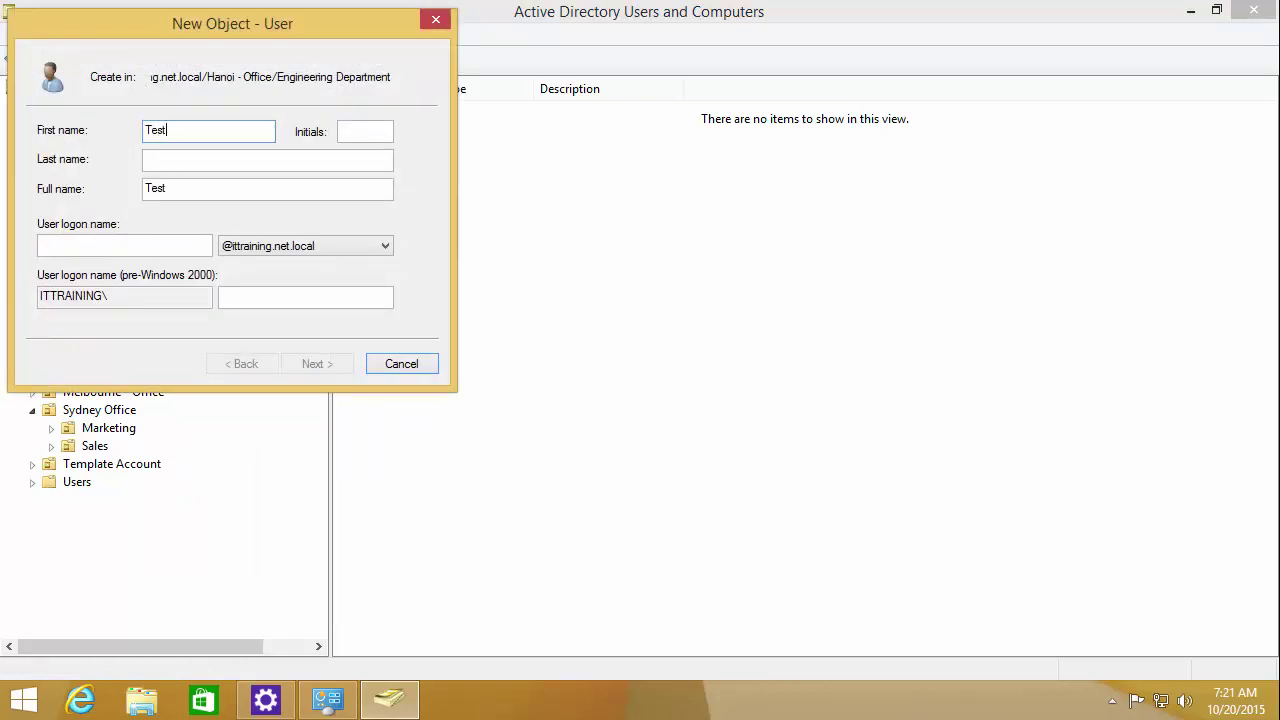
pyautogui.click(146, 160)
pyautogui.write('01')
pyautogui.press('Tab')
pyautogui.press('Tab')
pyautogui.write('test')
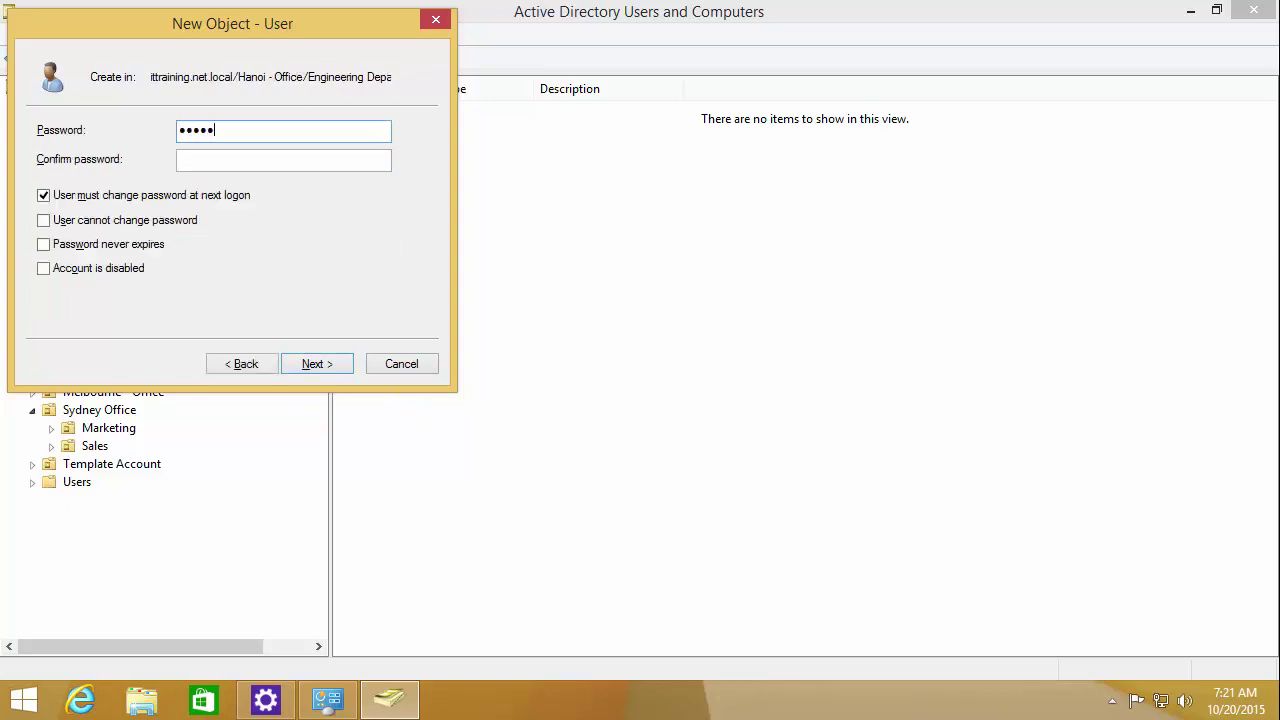
# Step: Set the password, clear 'must change password at next logon', and finish creating Test 01
pyautogui.click(283, 159)
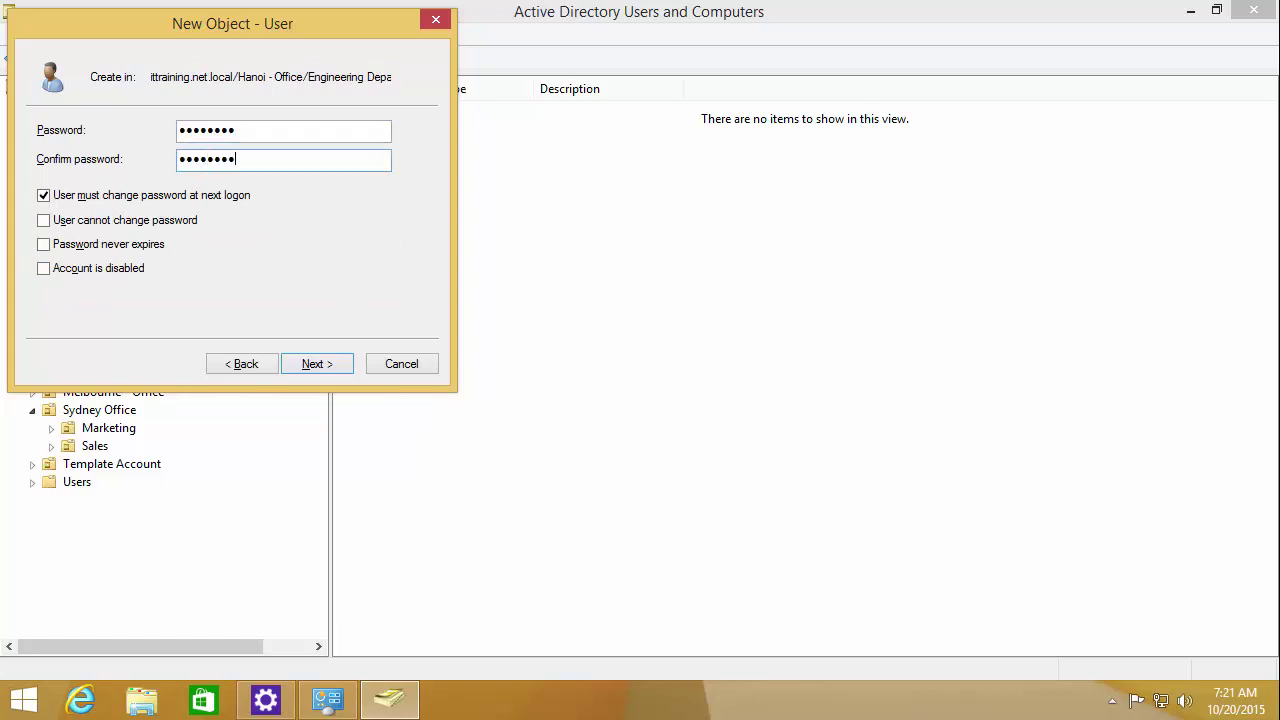
pyautogui.click(80, 196)
pyautogui.click(301, 366)
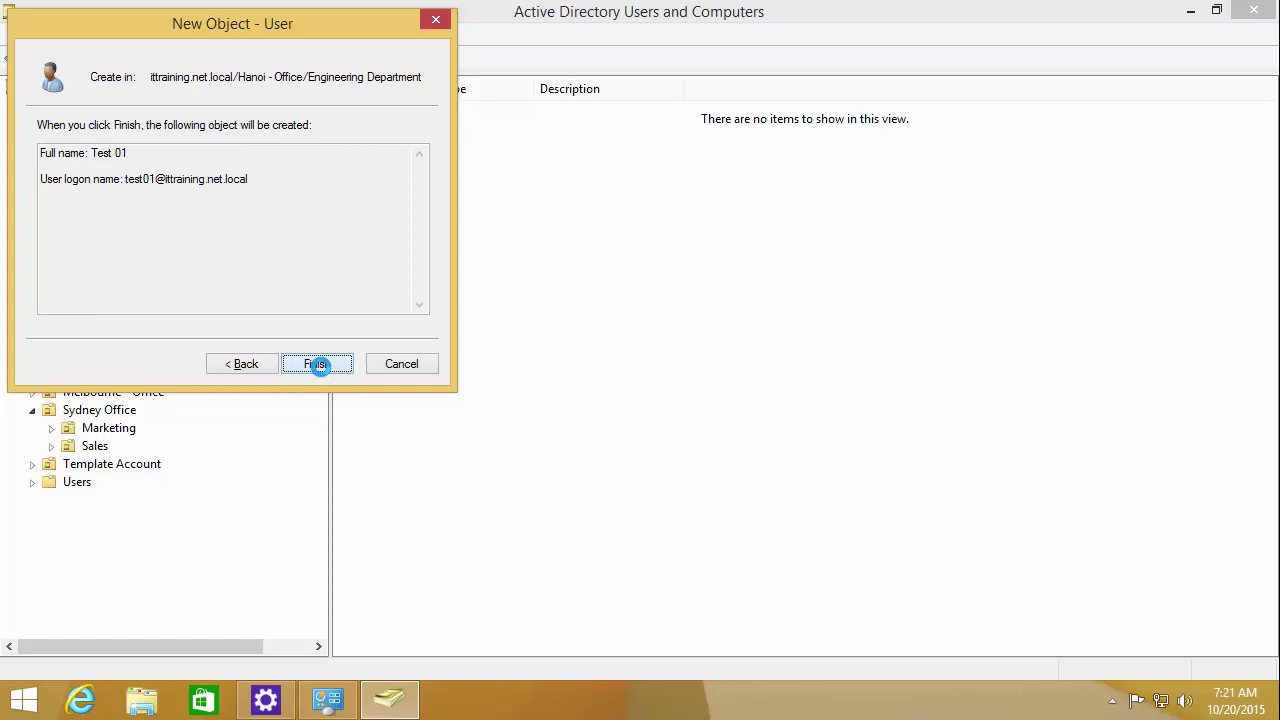
pyautogui.click(316, 365)
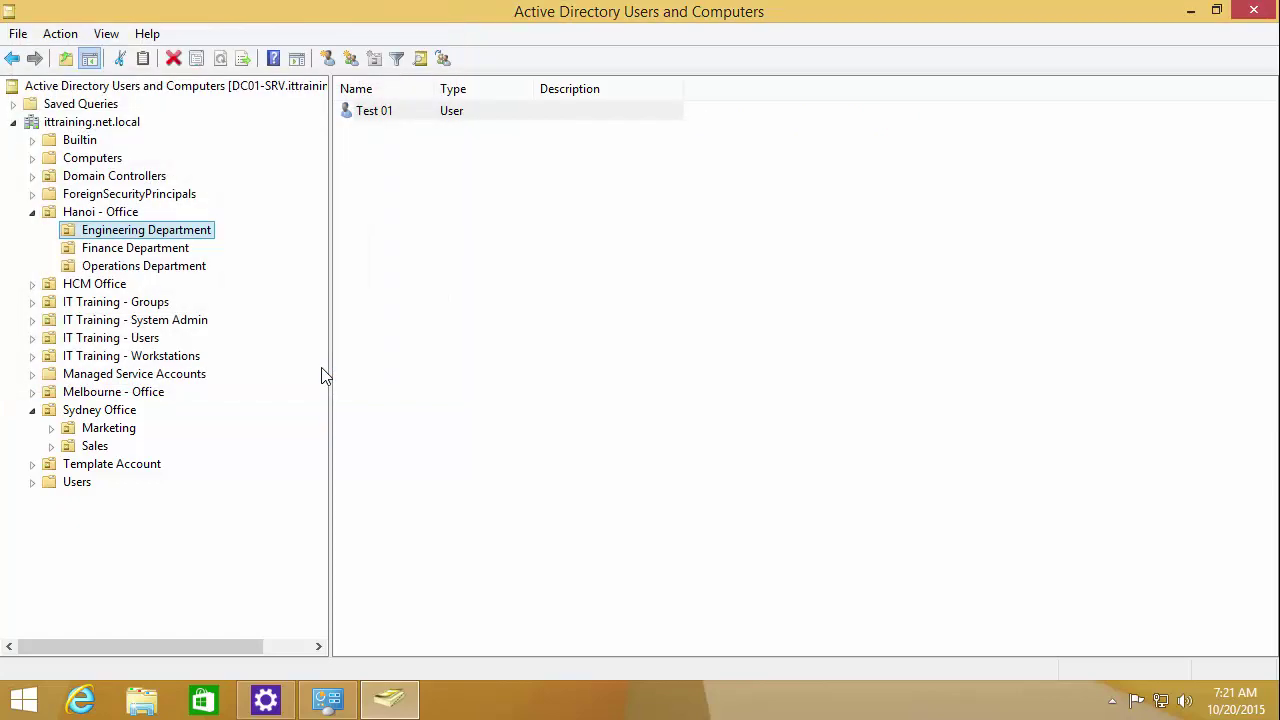
# Step: Delete the Test 01 user from the Engineering Department
pyautogui.click(130, 247)
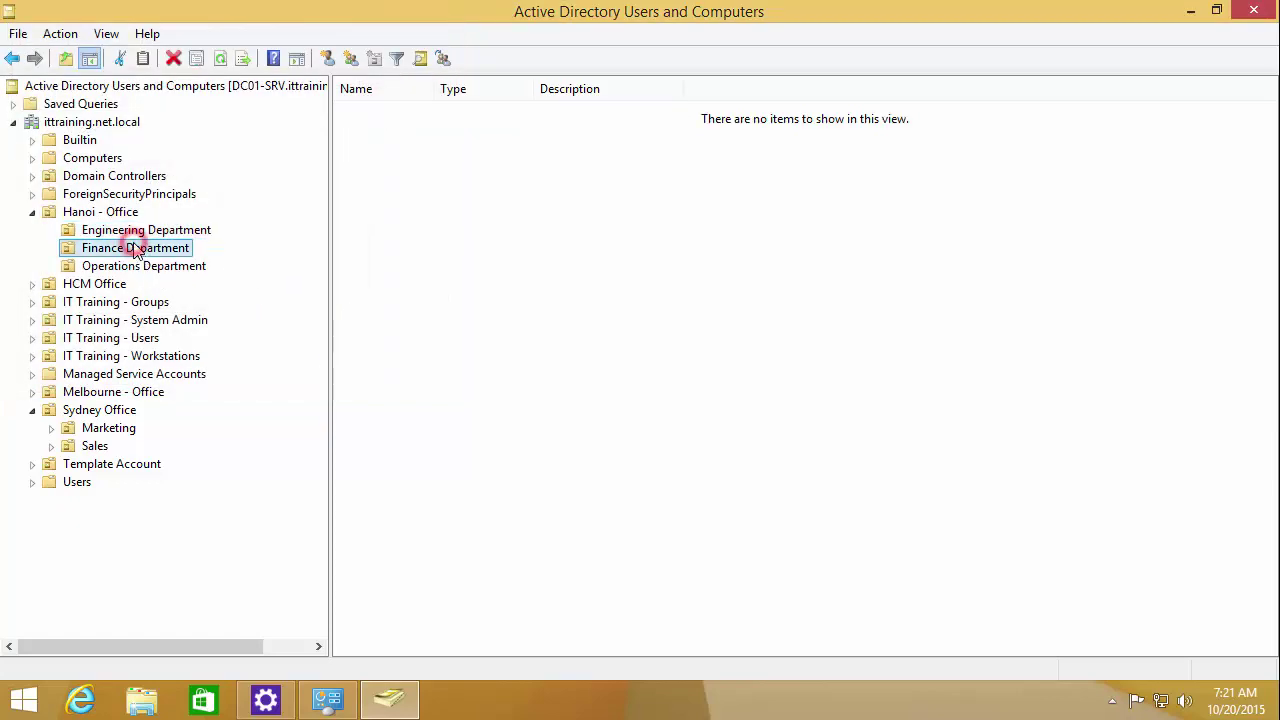
pyautogui.click(136, 231)
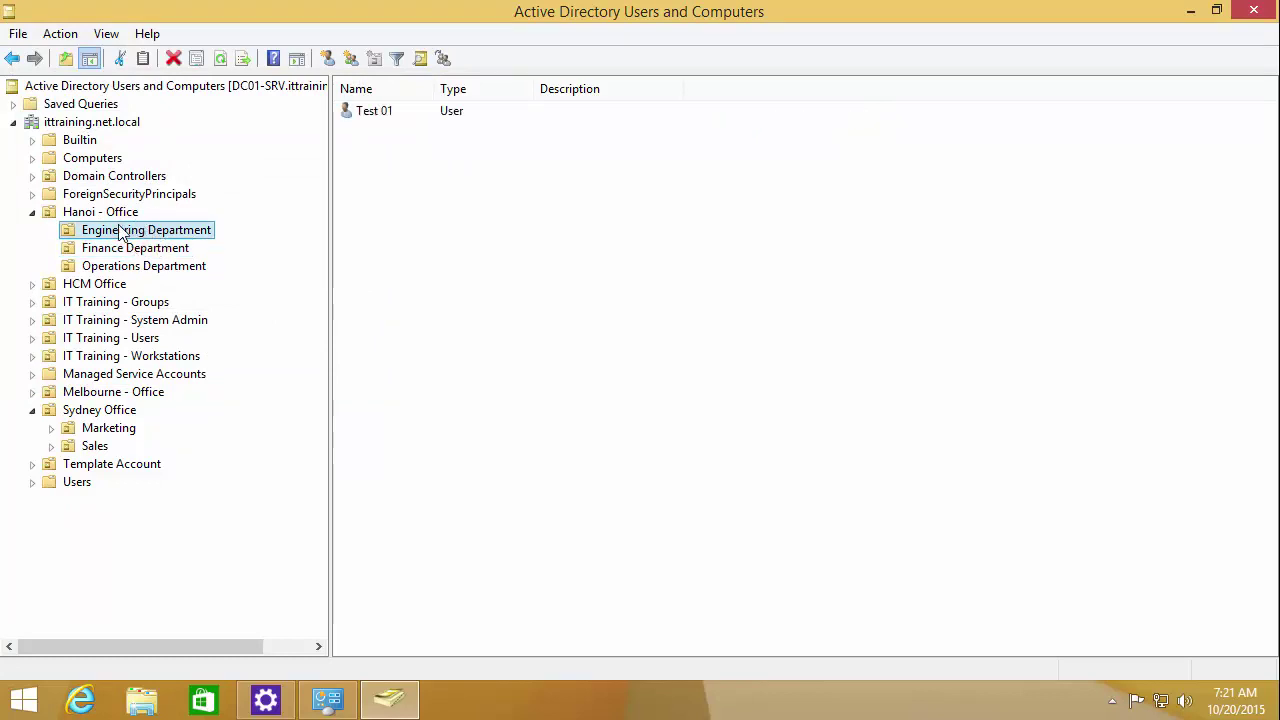
pyautogui.rightClick(118, 234)
pyautogui.click(189, 321)
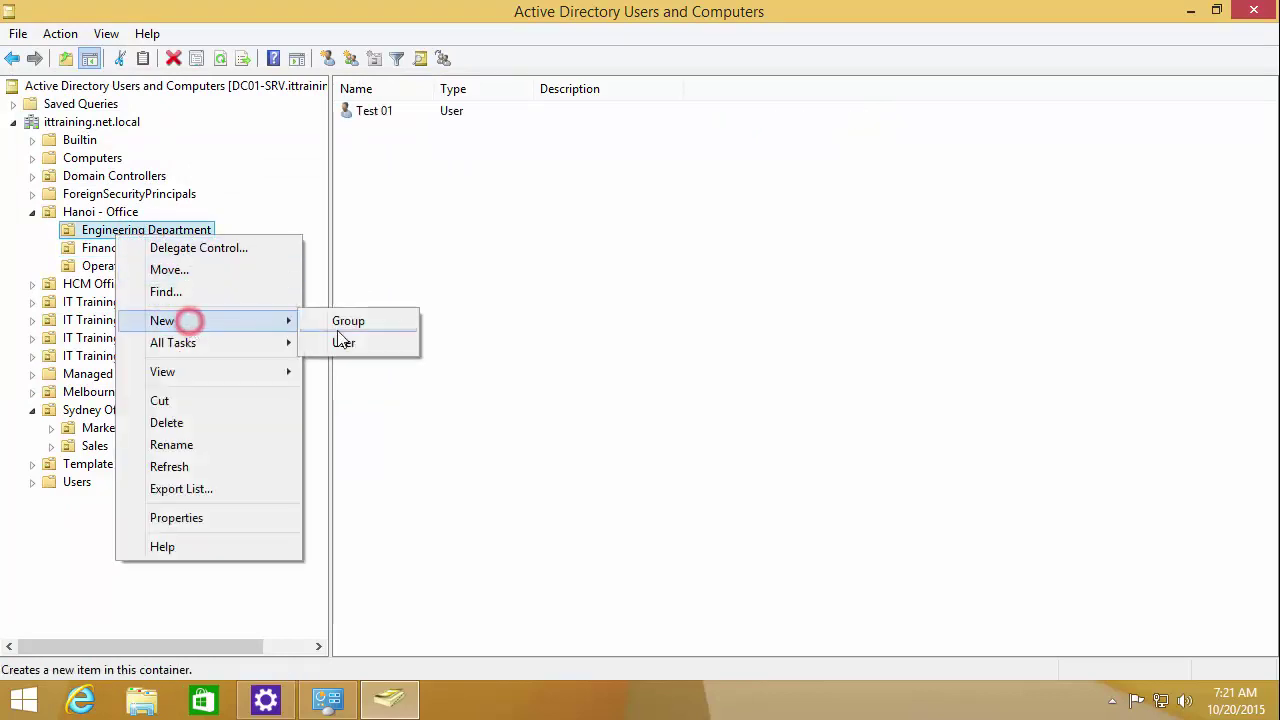
pyautogui.click(373, 113)
pyautogui.rightClick(375, 114)
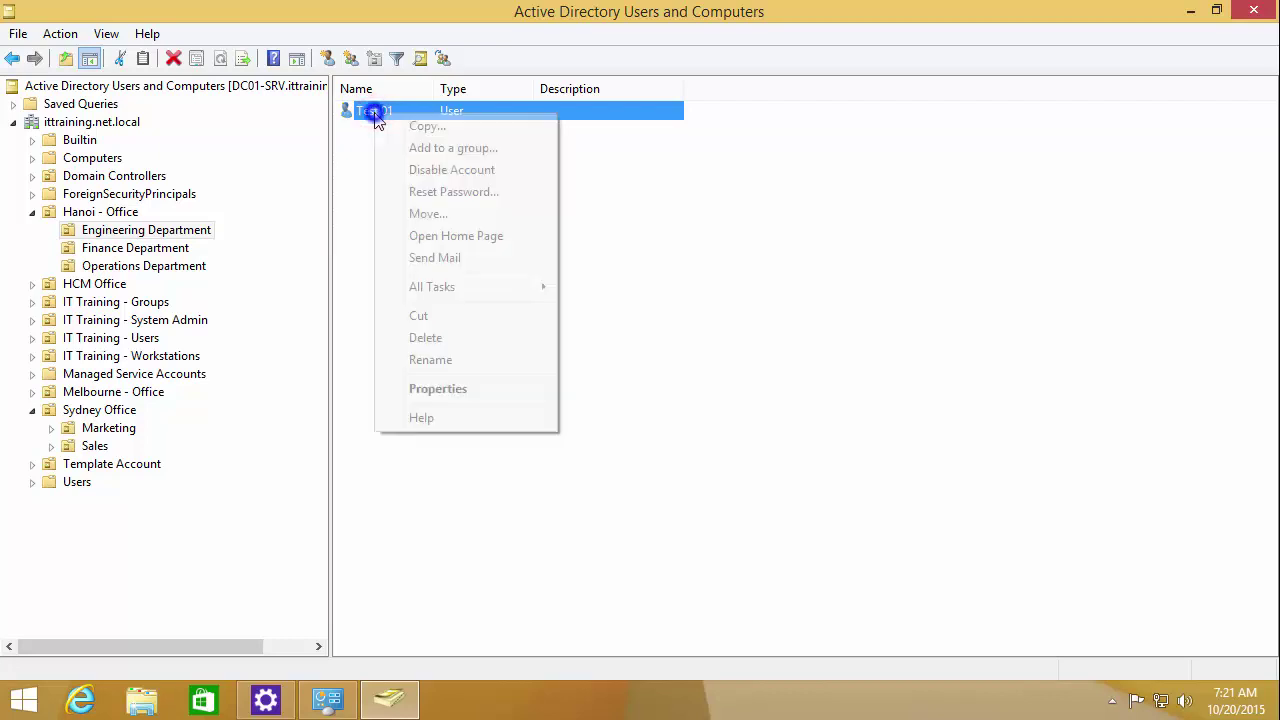
pyautogui.click(441, 340)
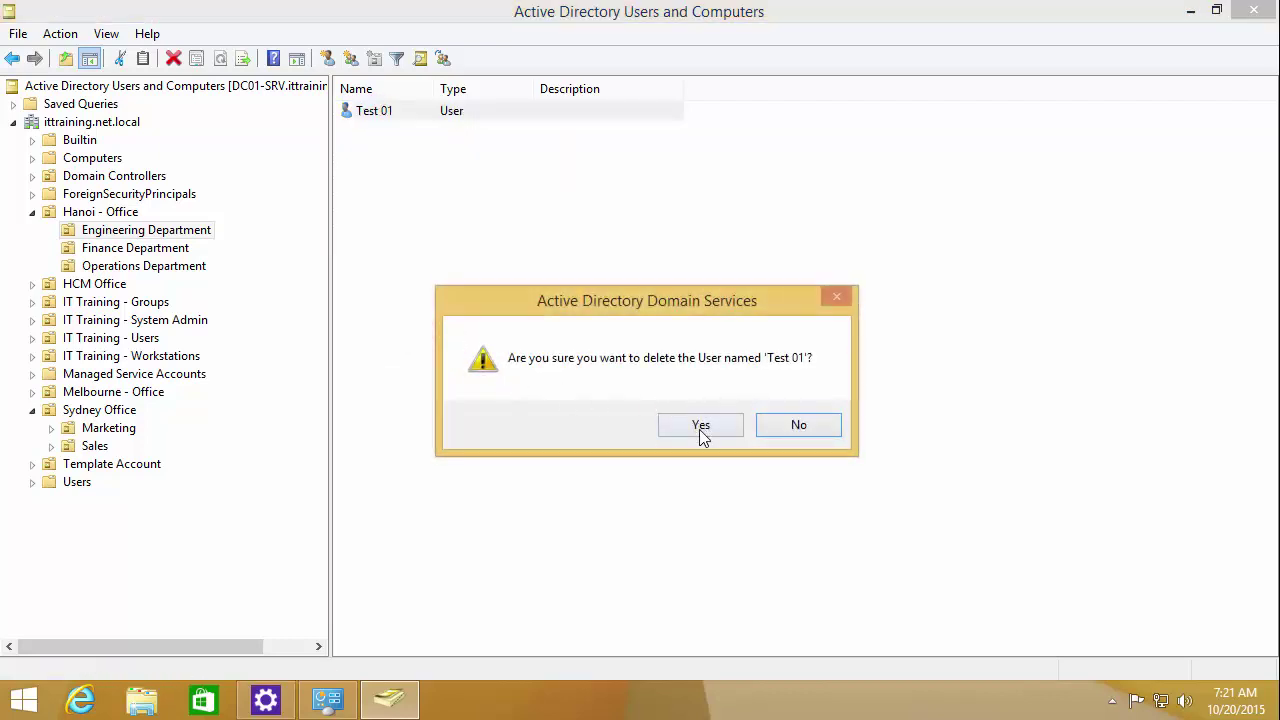
pyautogui.click(700, 426)
pyautogui.click(549, 329)
# Step: Browse Operations, Sydney's Marketing OU and Melbourne - Office, inspecting their context menus
pyautogui.click(135, 266)
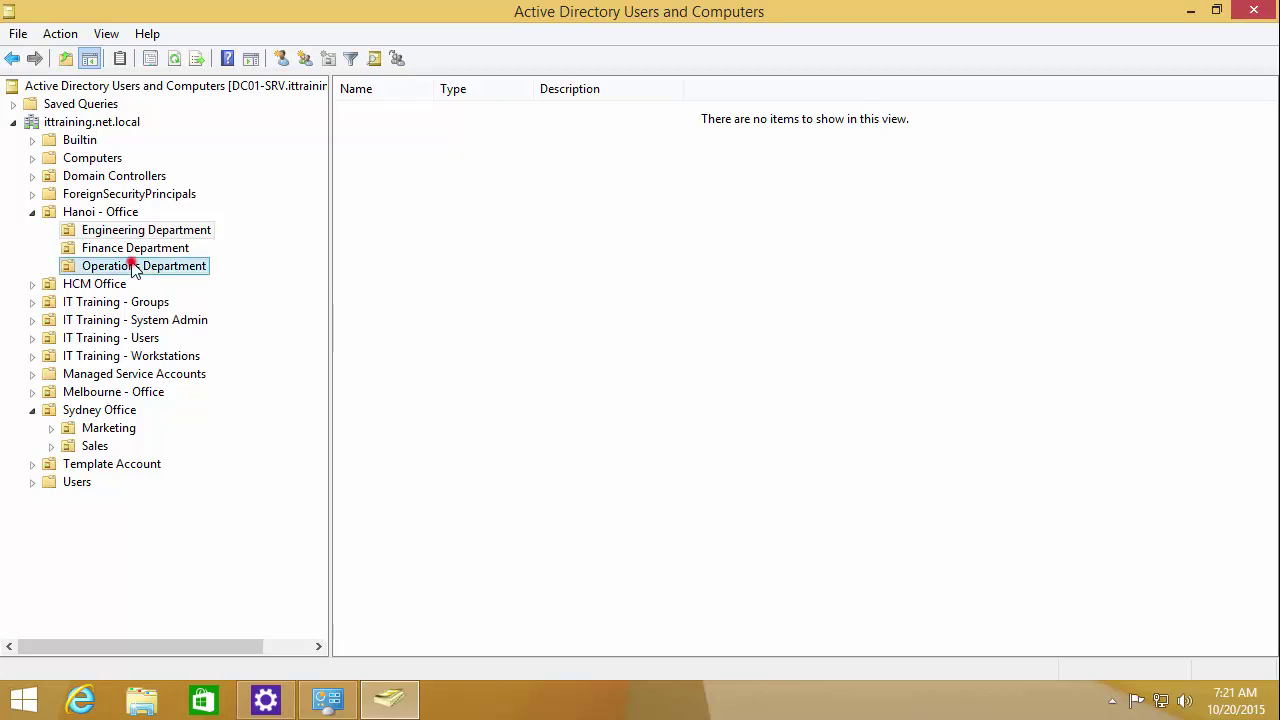
pyautogui.click(108, 430)
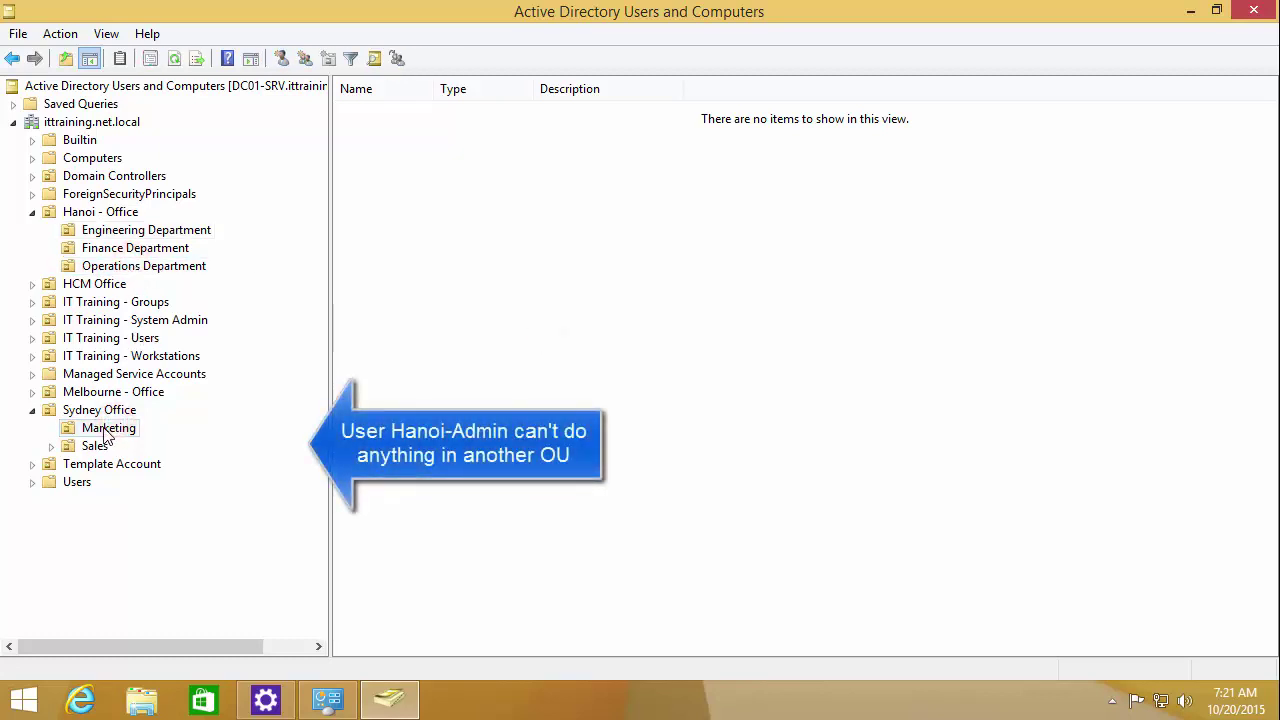
pyautogui.rightClick(104, 422)
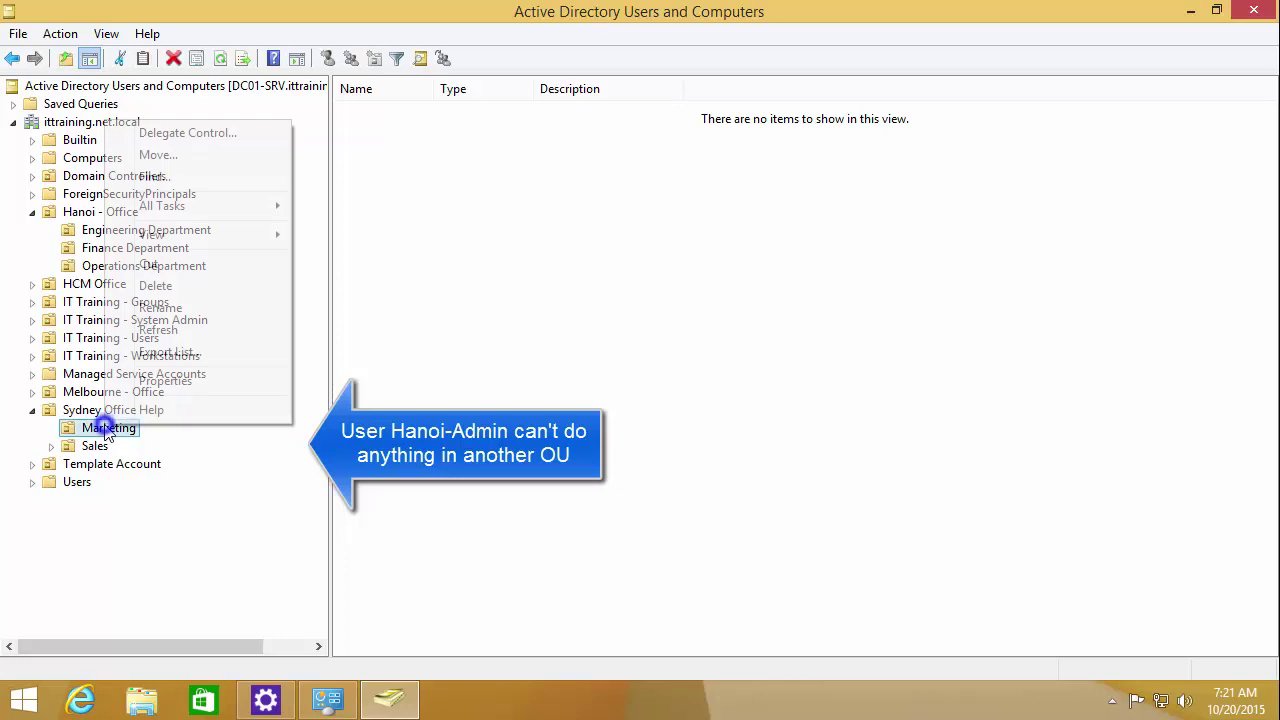
pyautogui.click(185, 207)
pyautogui.moveTo(193, 240)
pyautogui.click(206, 206)
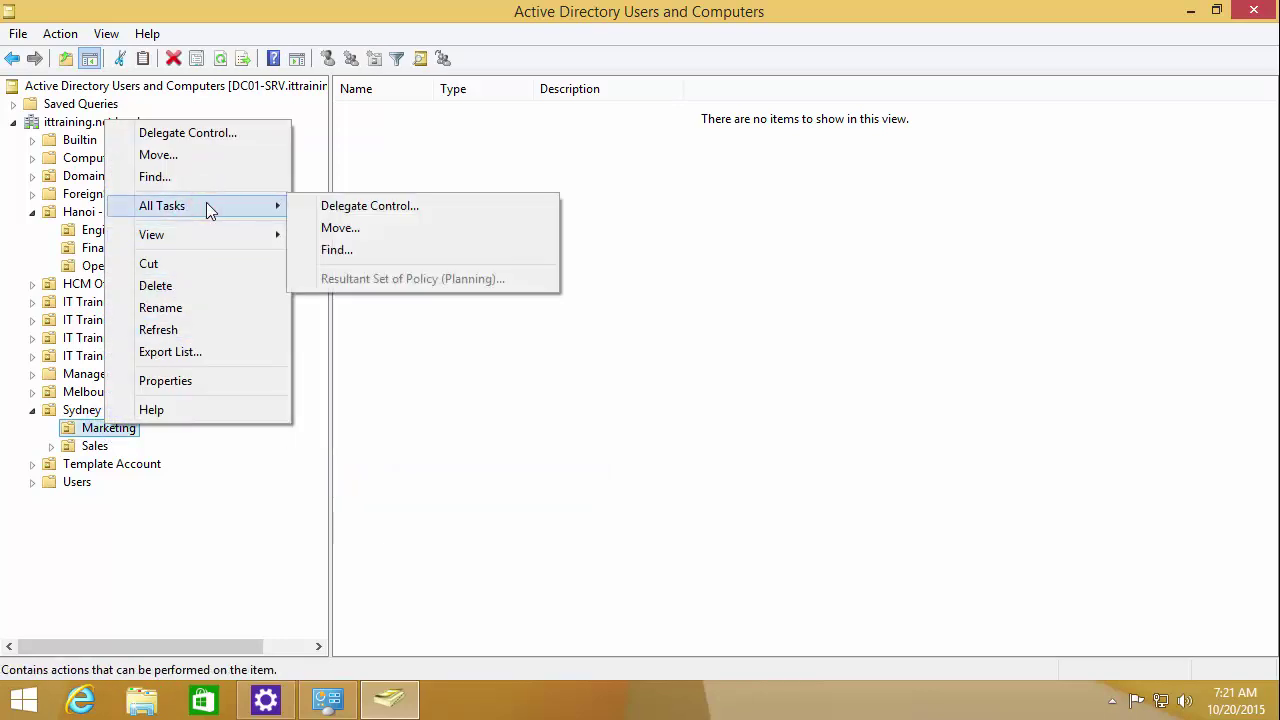
pyautogui.click(449, 414)
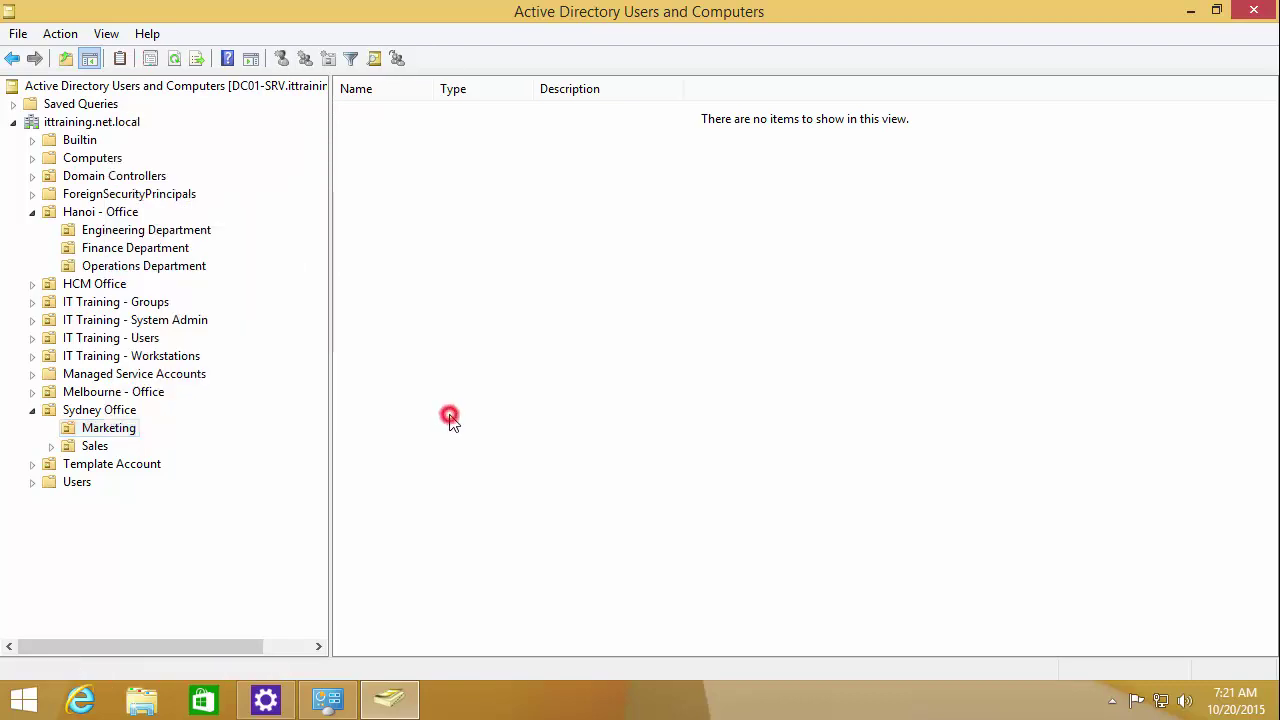
pyautogui.doubleClick(107, 392)
pyautogui.rightClick(106, 390)
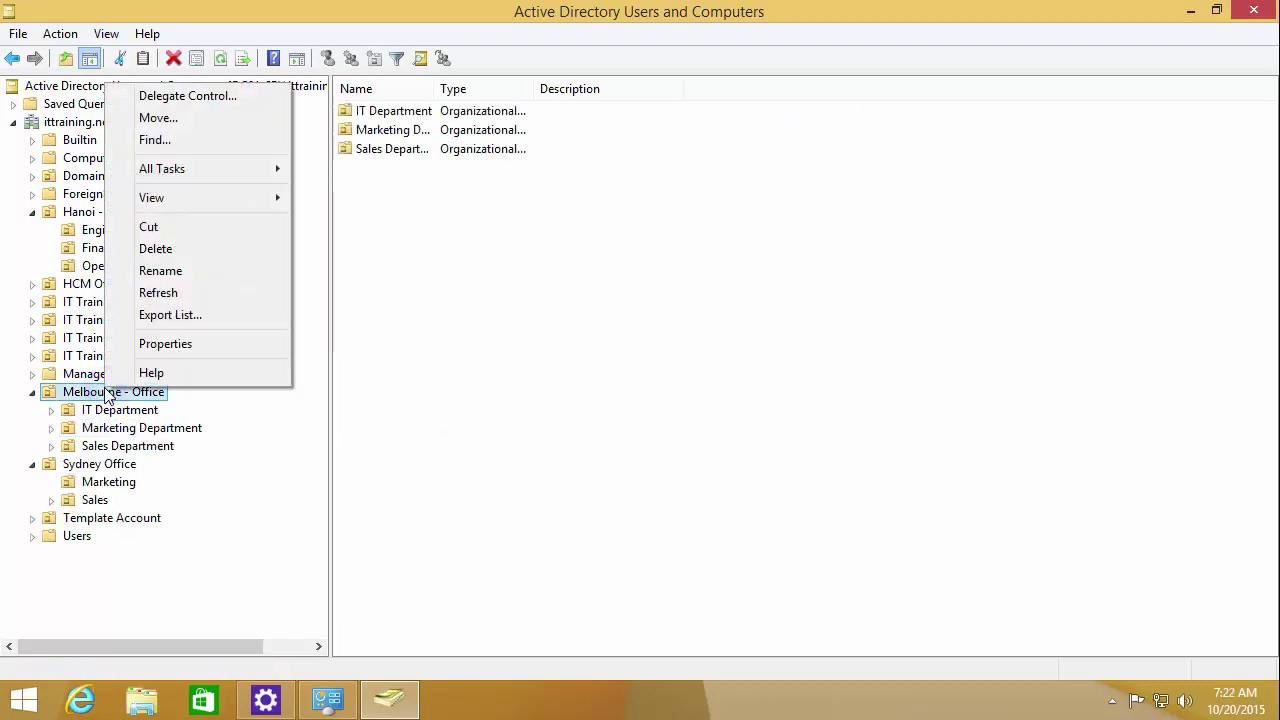
pyautogui.click(436, 404)
# Step: Attempt to delete the IT Training - Workstations OU; it fails with insufficient privileges
pyautogui.doubleClick(140, 356)
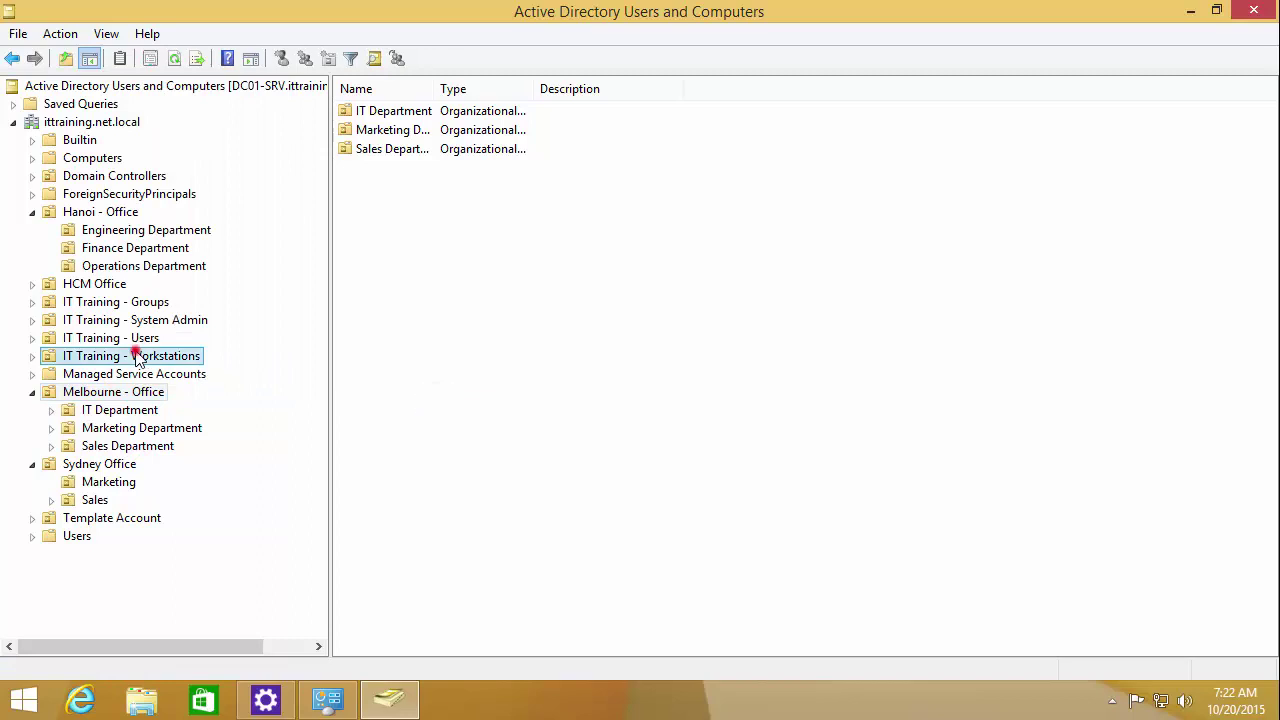
pyautogui.rightClick(137, 358)
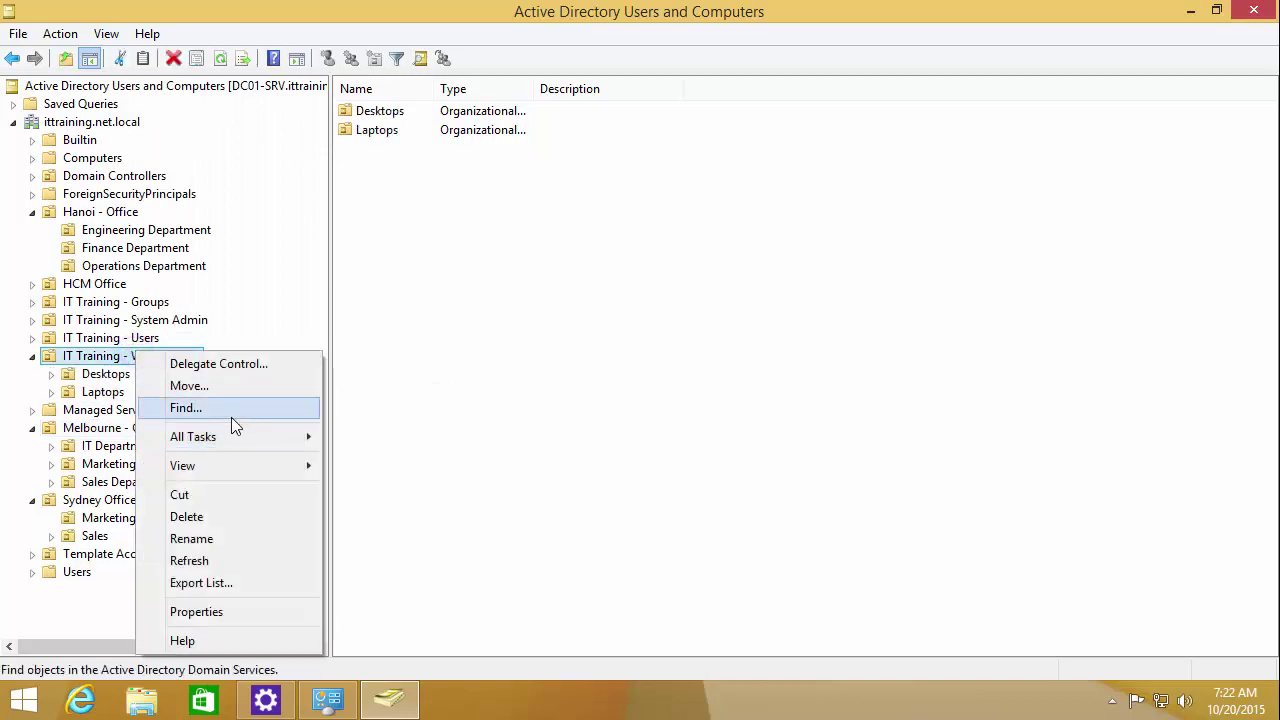
pyautogui.click(214, 519)
pyautogui.click(713, 430)
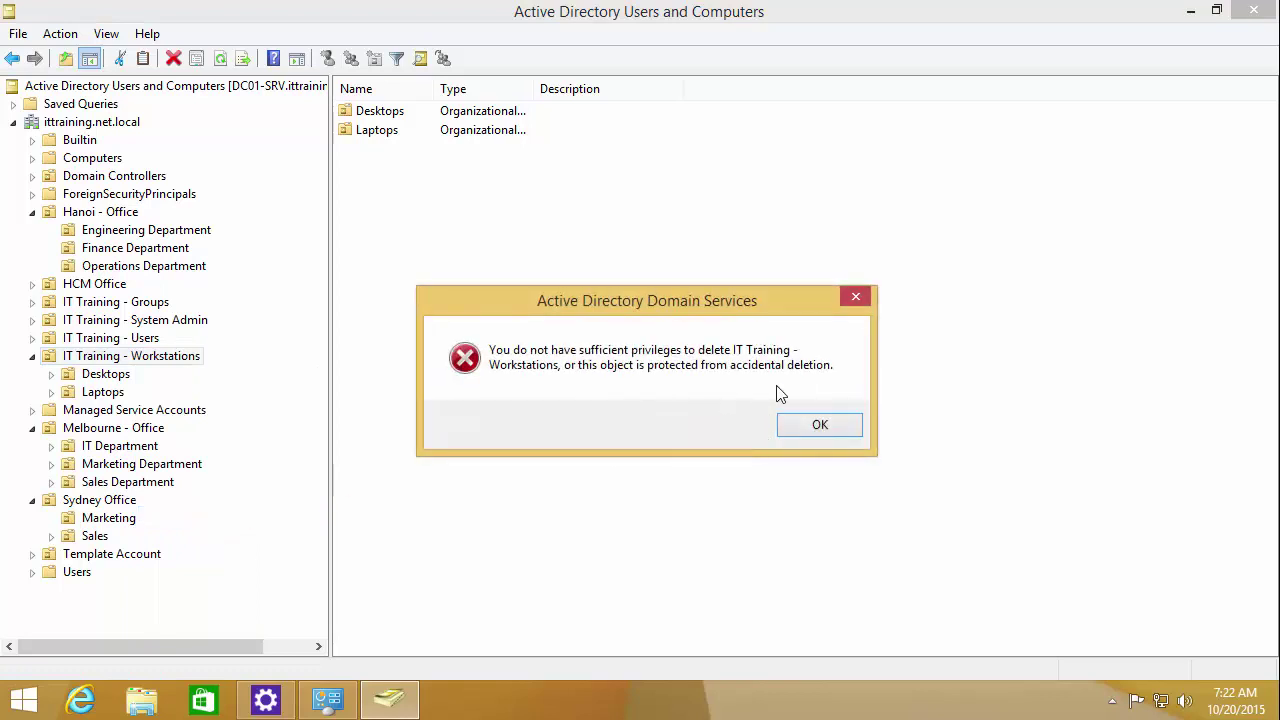
pyautogui.click(816, 424)
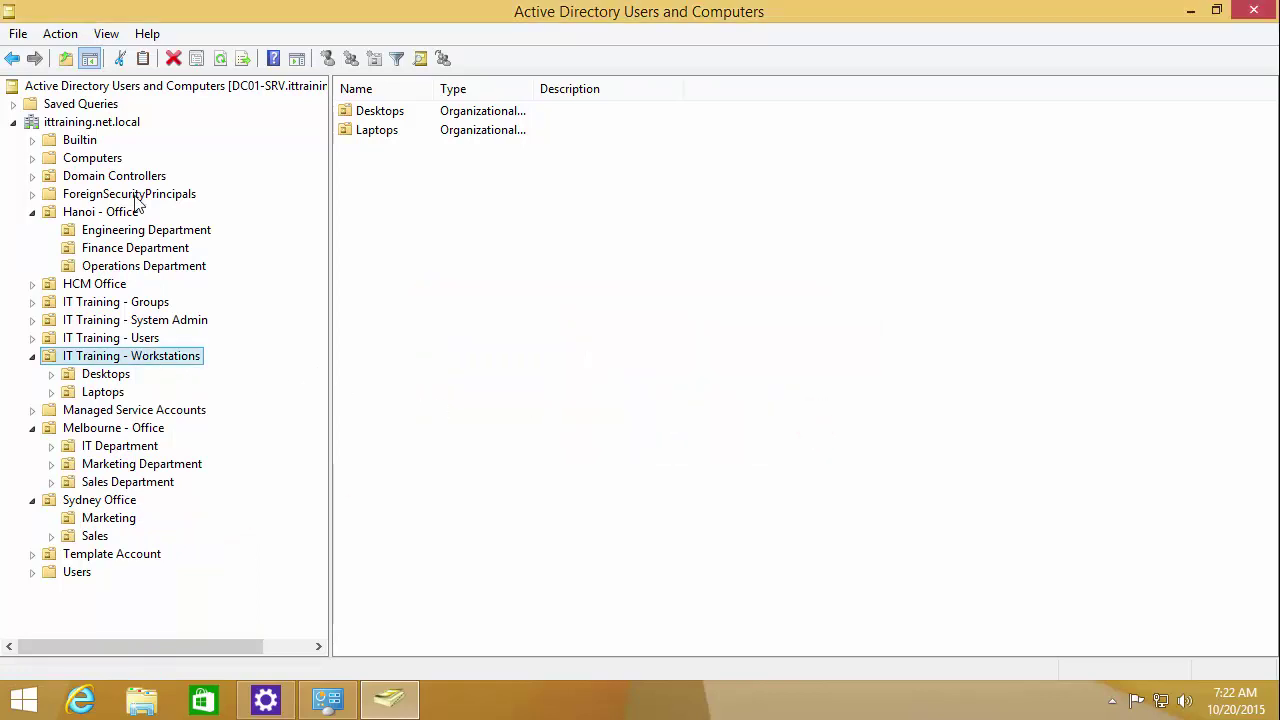
pyautogui.click(104, 33)
pyautogui.click(377, 510)
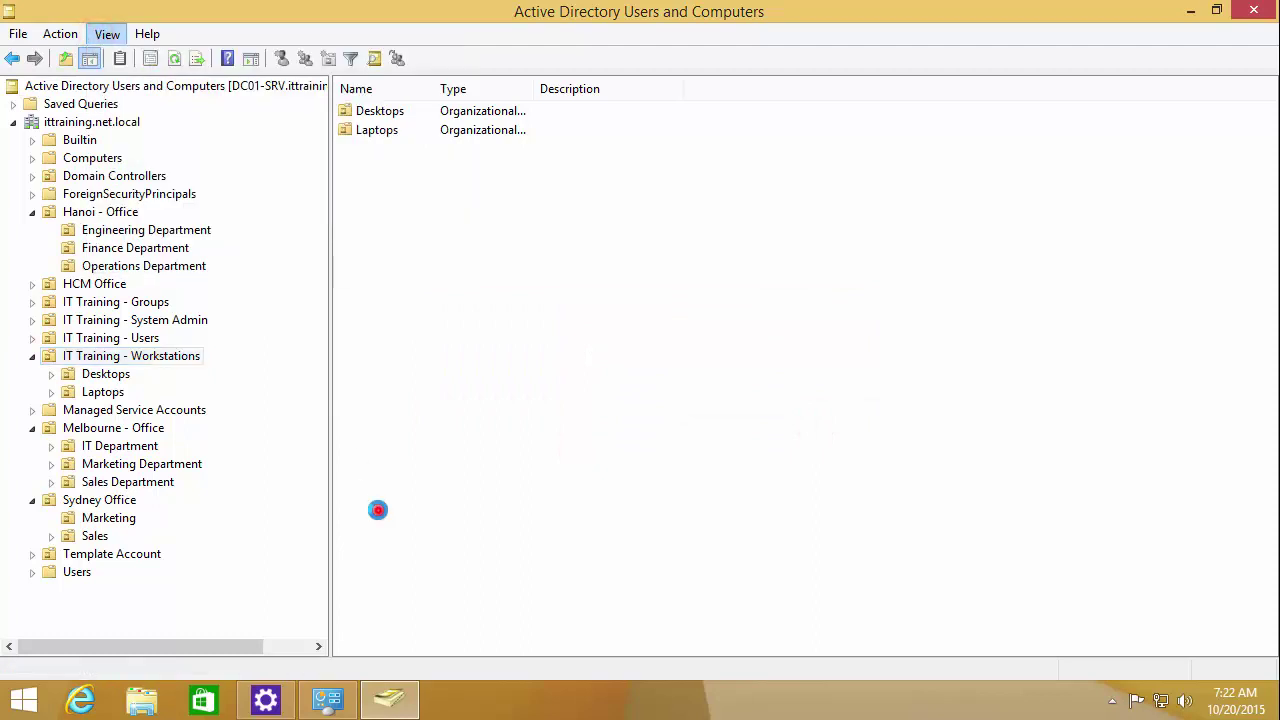
# Step: Attempt to delete the first user in Melbourne's IT Department; it is refused
pyautogui.click(120, 449)
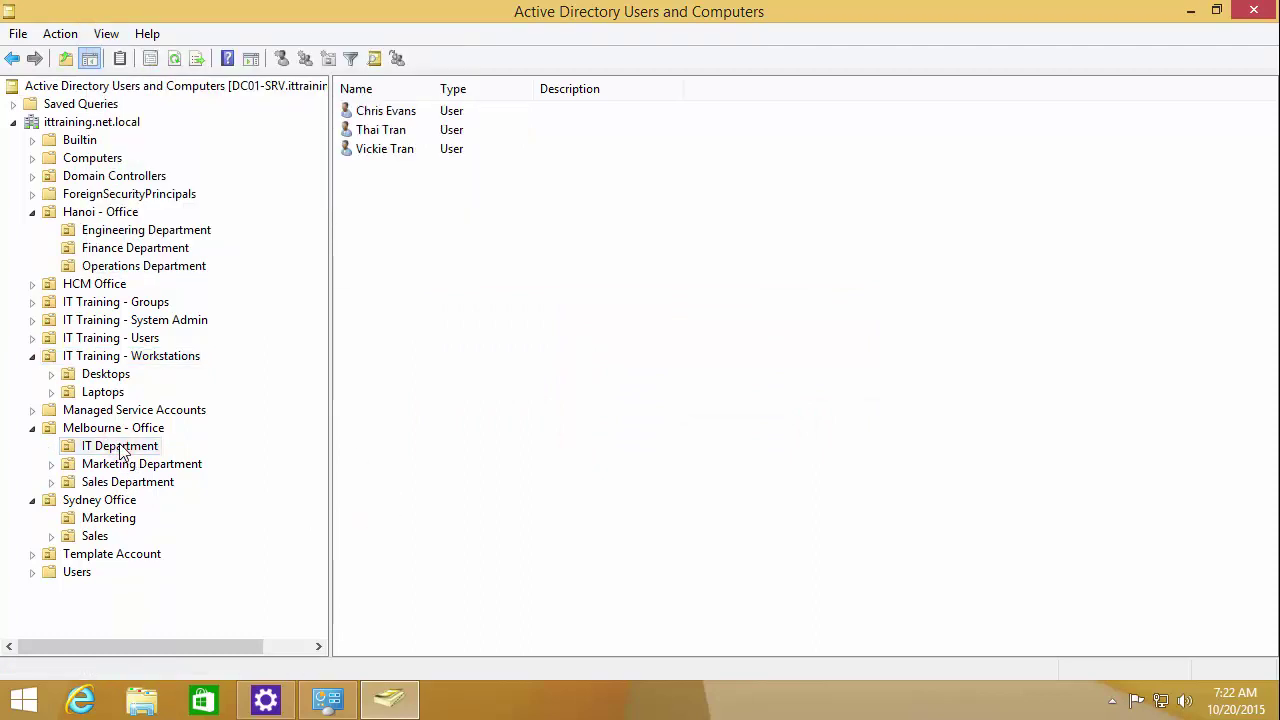
pyautogui.click(391, 110)
pyautogui.rightClick(394, 111)
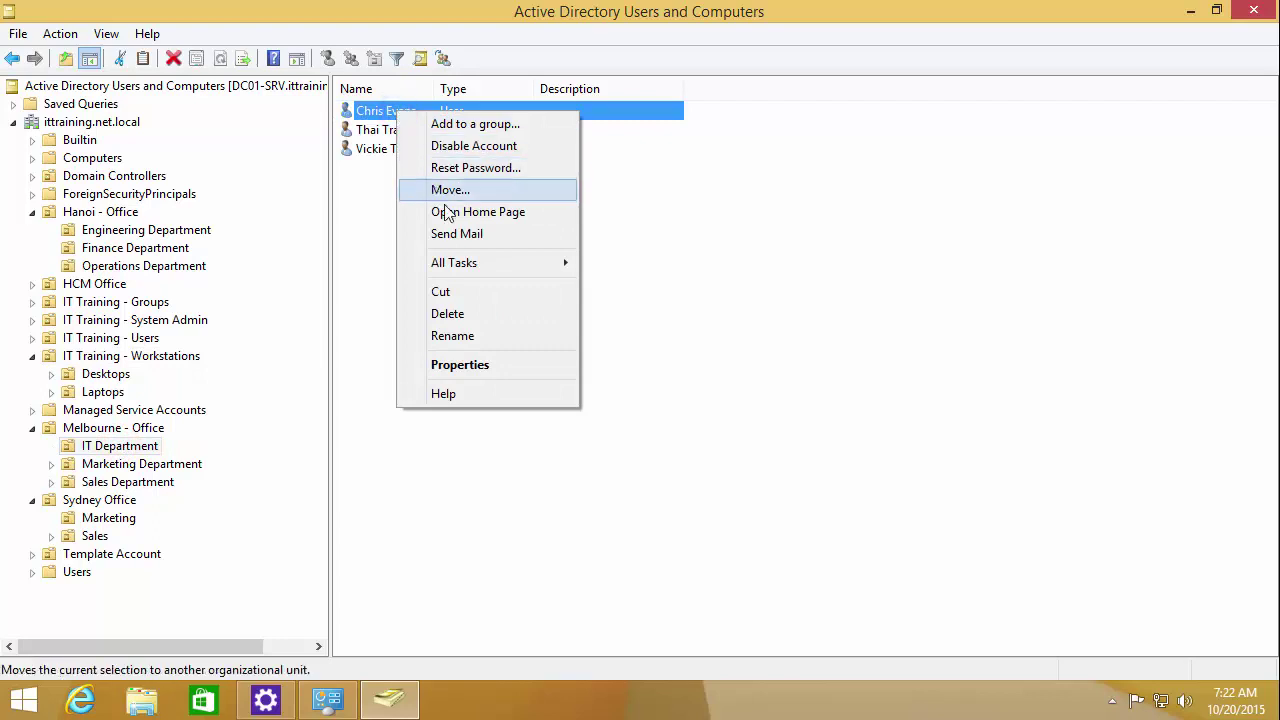
pyautogui.click(452, 314)
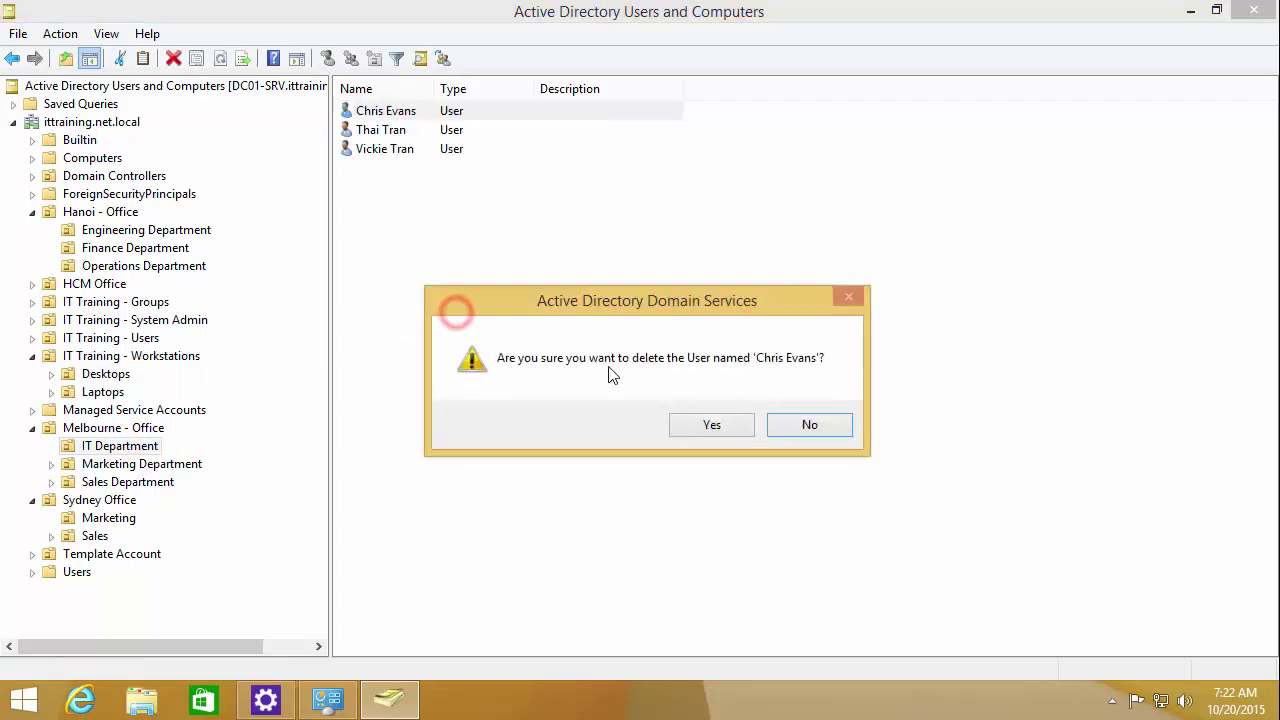
pyautogui.click(715, 427)
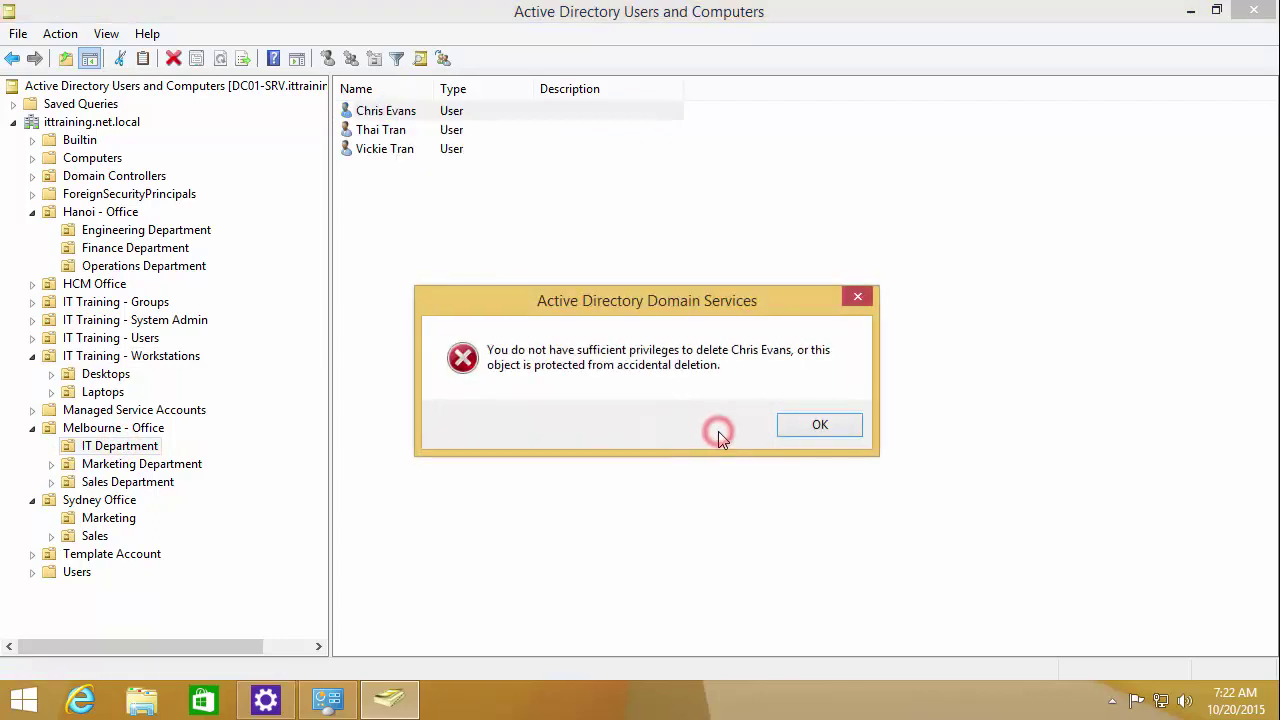
pyautogui.click(816, 425)
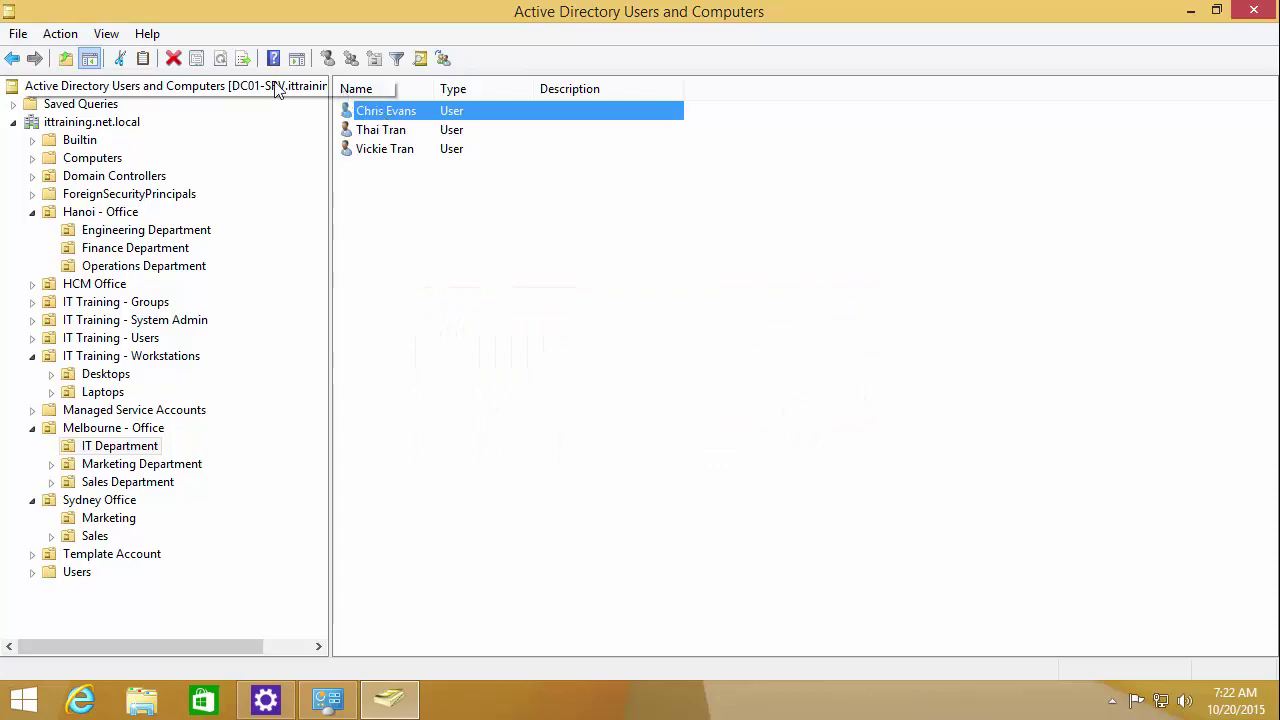
# Step: Enable Advanced Features and check an IT Department user's Object tab canonical name
pyautogui.click(104, 33)
pyautogui.click(114, 198)
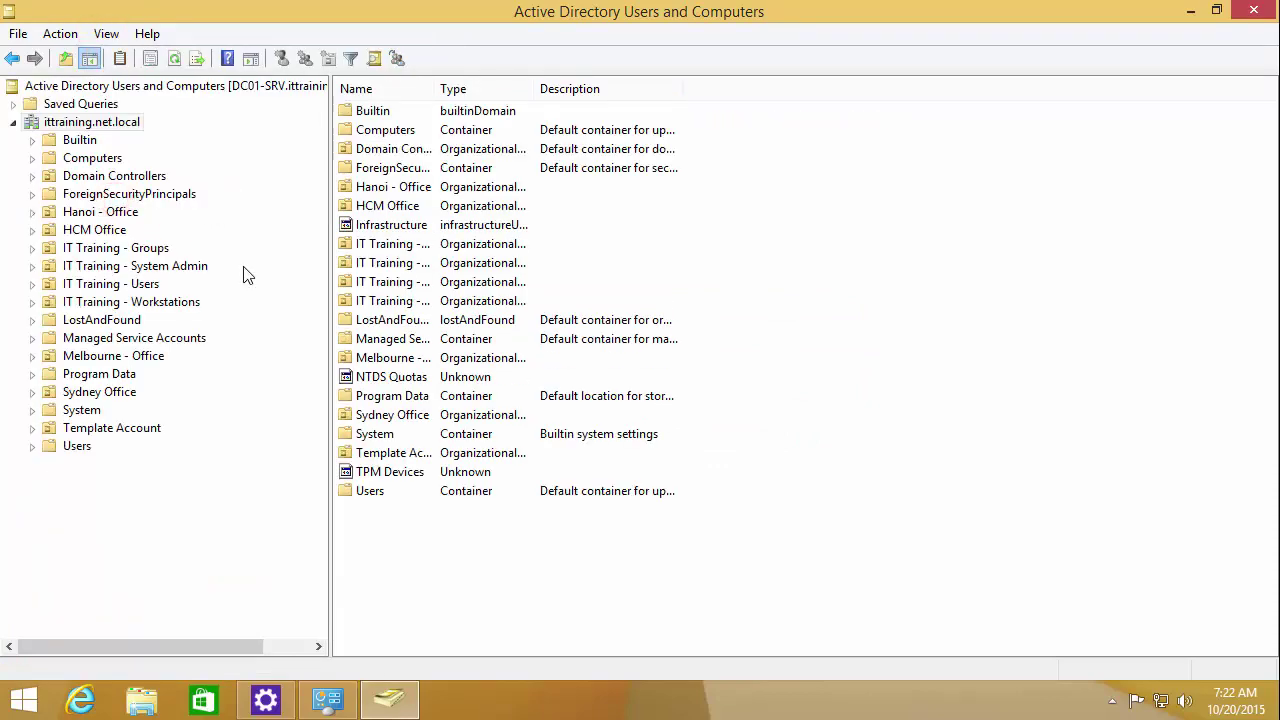
pyautogui.doubleClick(103, 395)
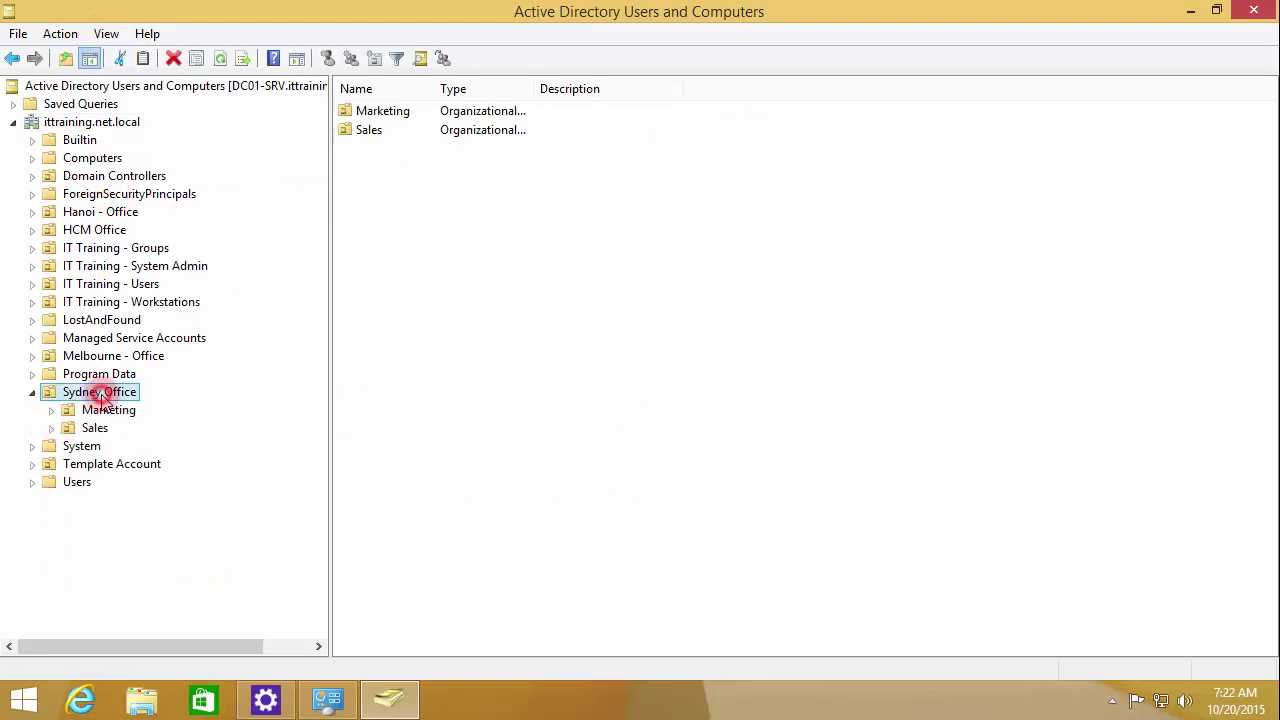
pyautogui.doubleClick(58, 356)
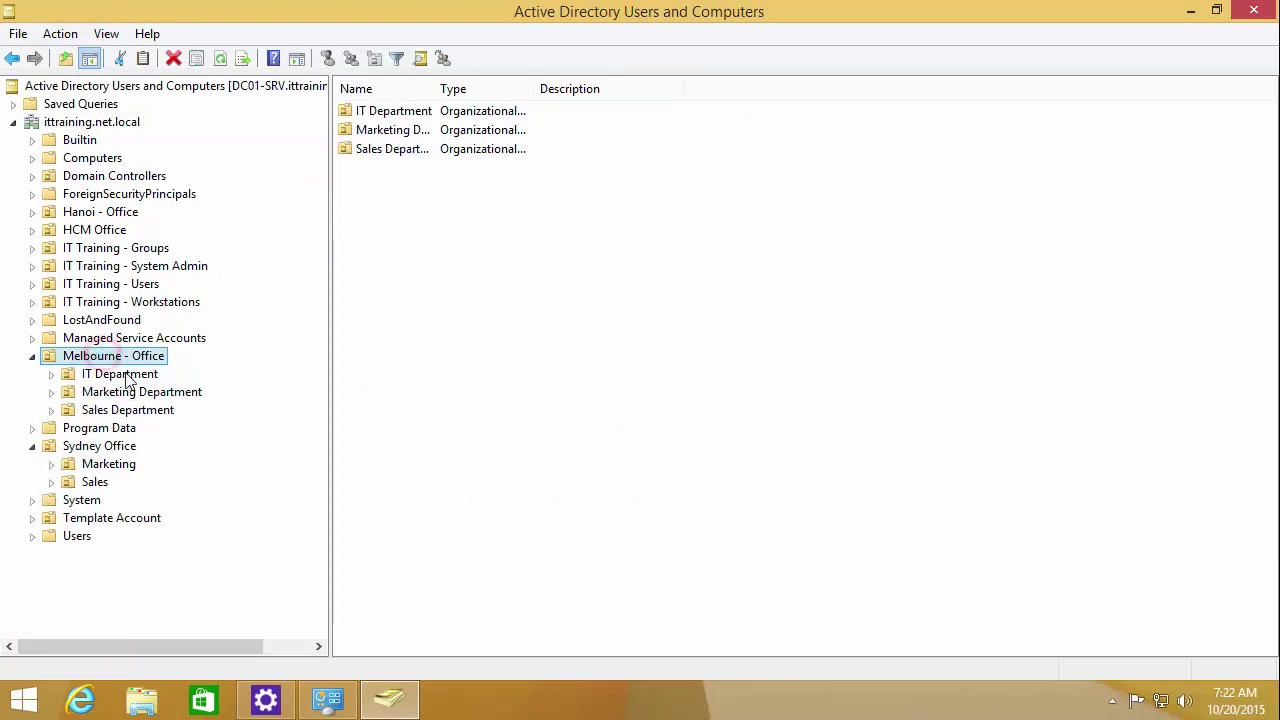
pyautogui.click(122, 373)
pyautogui.rightClick(381, 115)
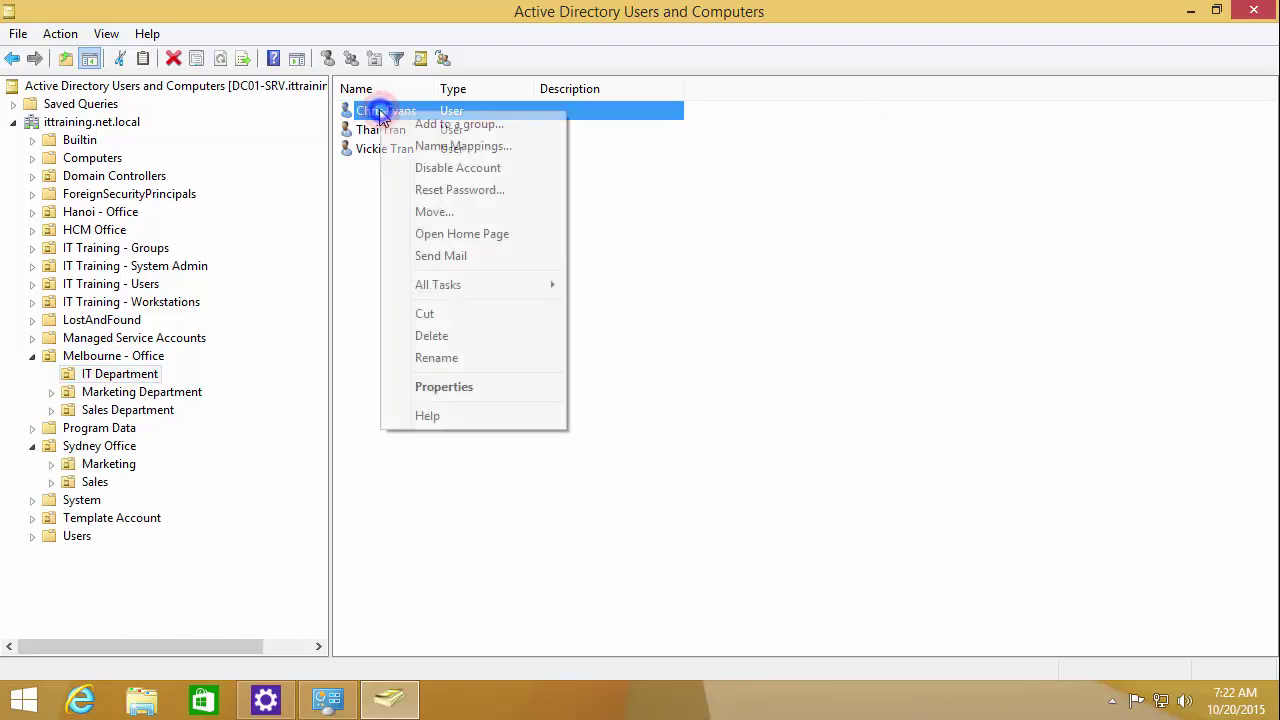
pyautogui.click(436, 383)
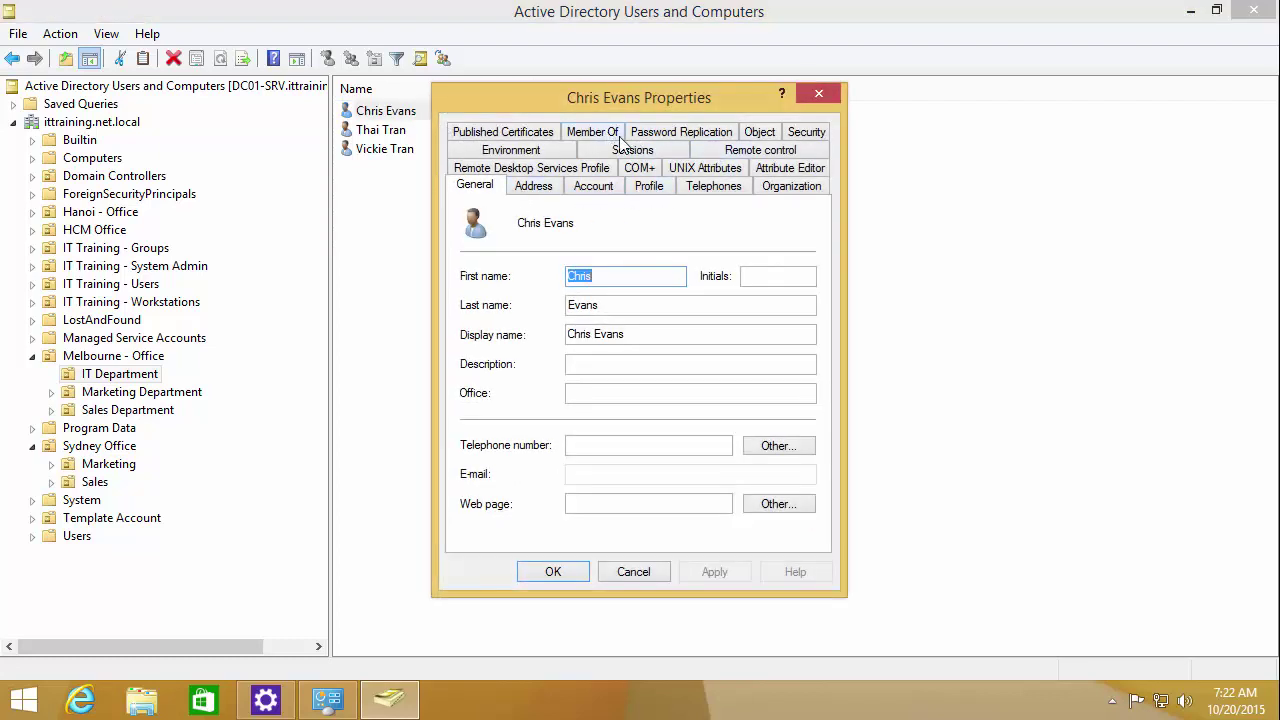
pyautogui.click(768, 136)
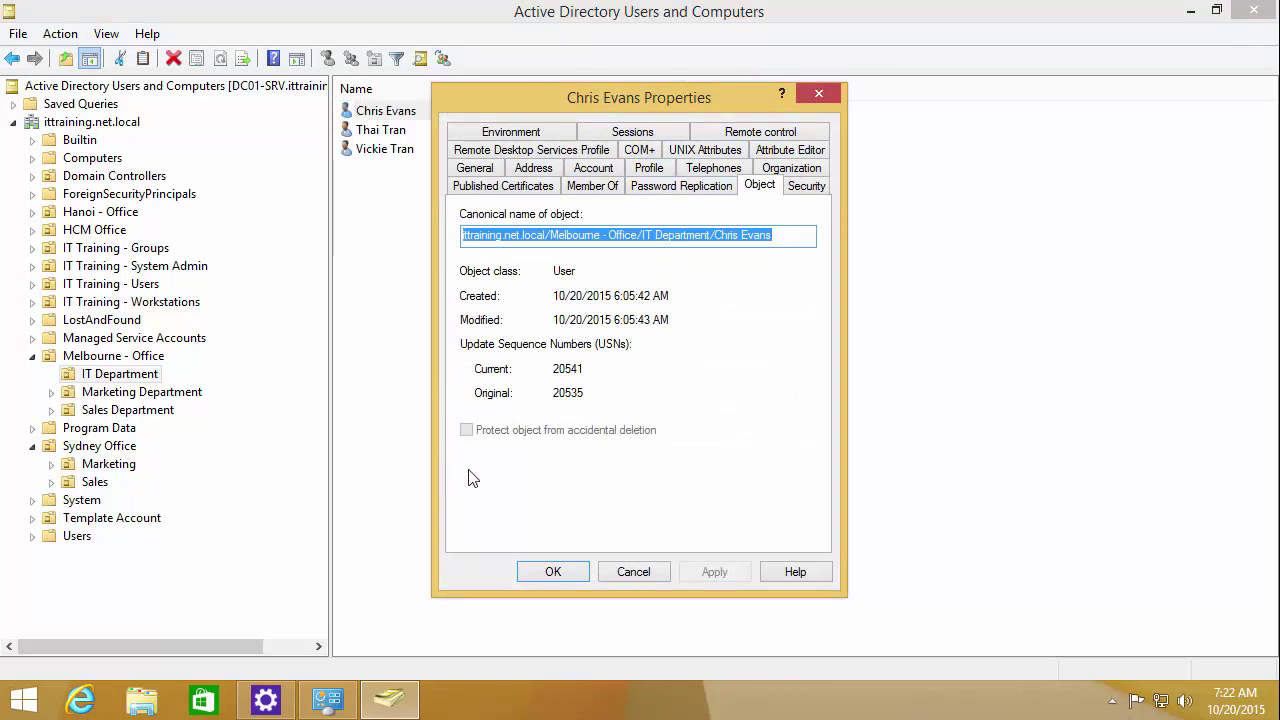
pyautogui.click(626, 571)
# Step: Attempt to delete the third IT Department user and dismiss the deletion error
pyautogui.click(394, 152)
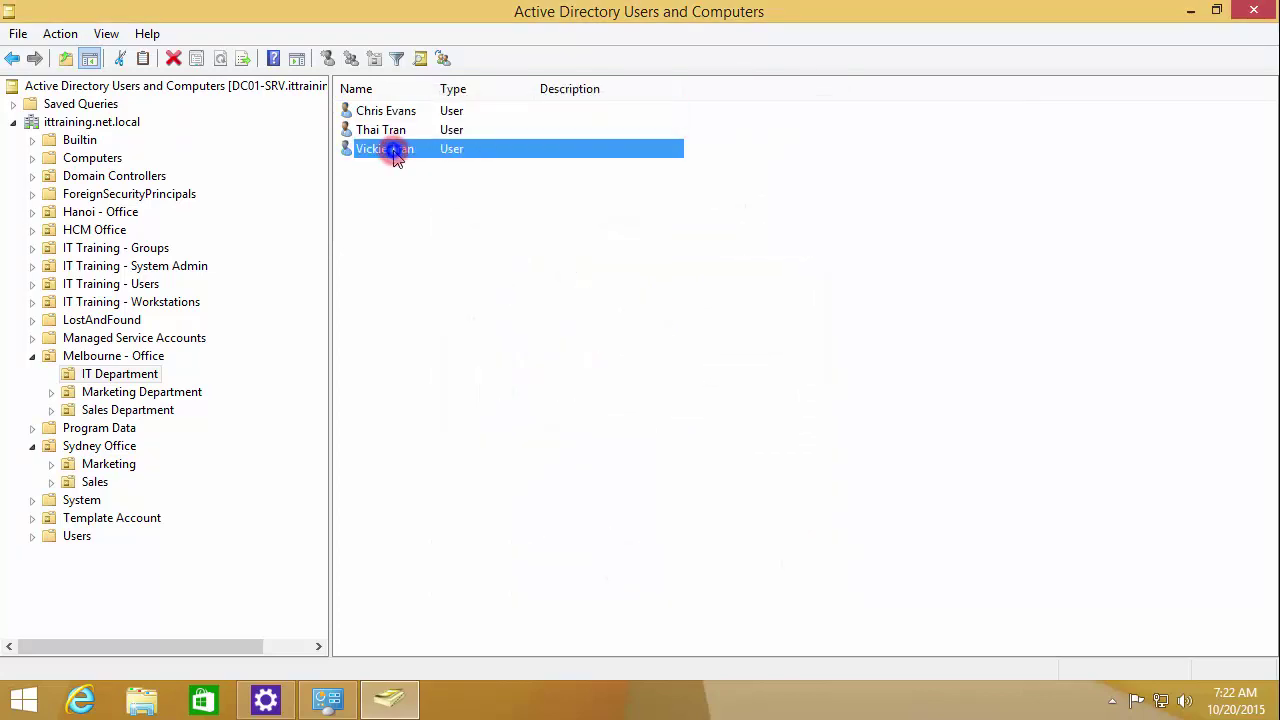
pyautogui.rightClick(393, 150)
pyautogui.click(450, 377)
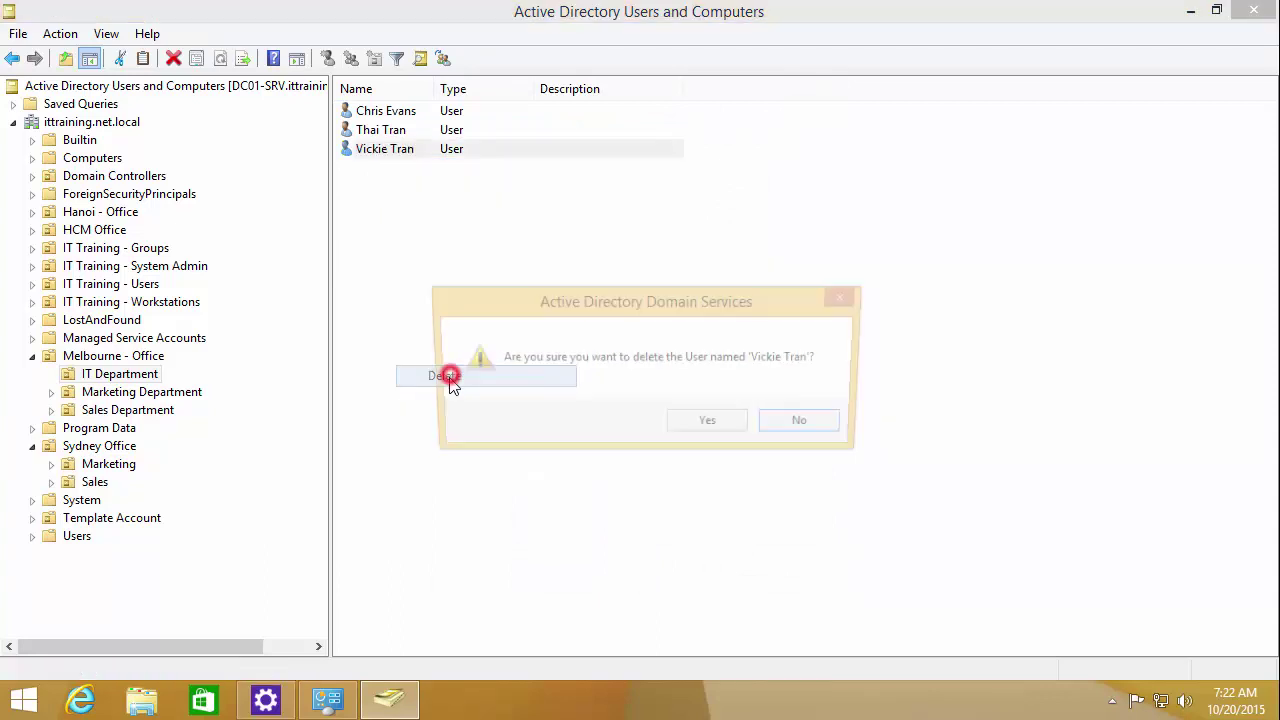
pyautogui.click(686, 424)
pyautogui.click(829, 429)
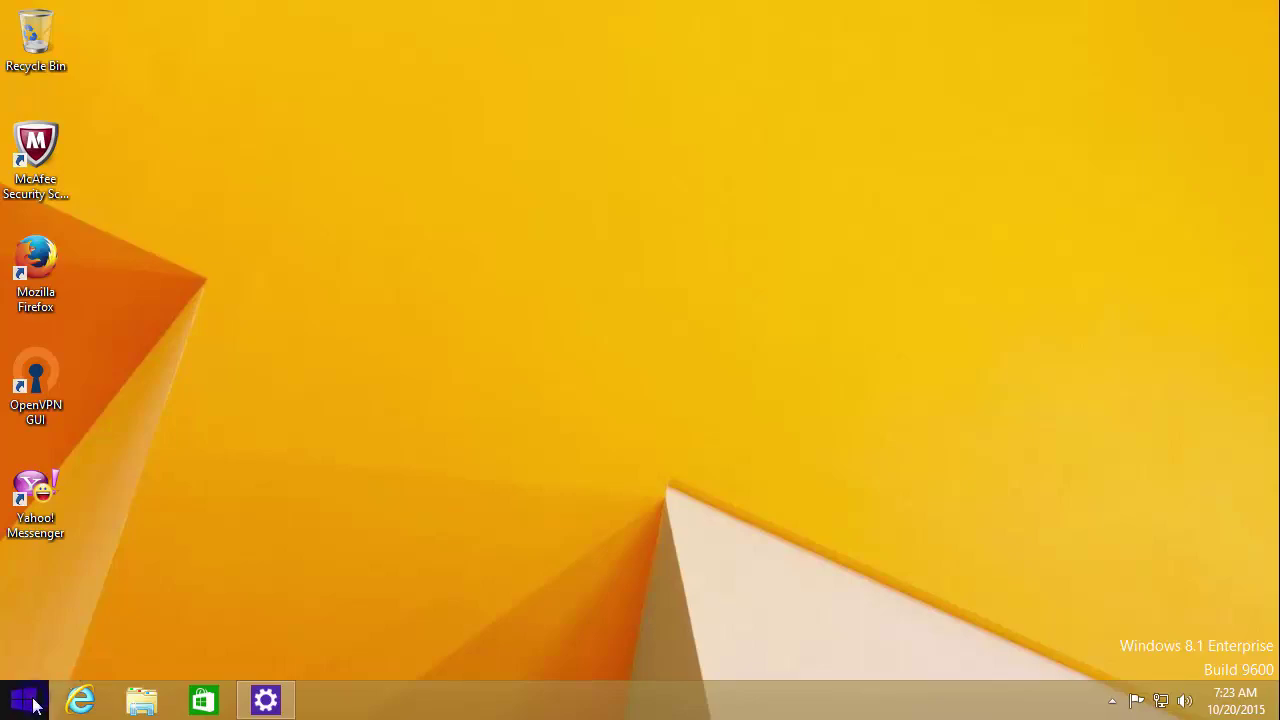
# Step: Sign out and sign back in with the Melbourne office admin account
pyautogui.click(24, 699)
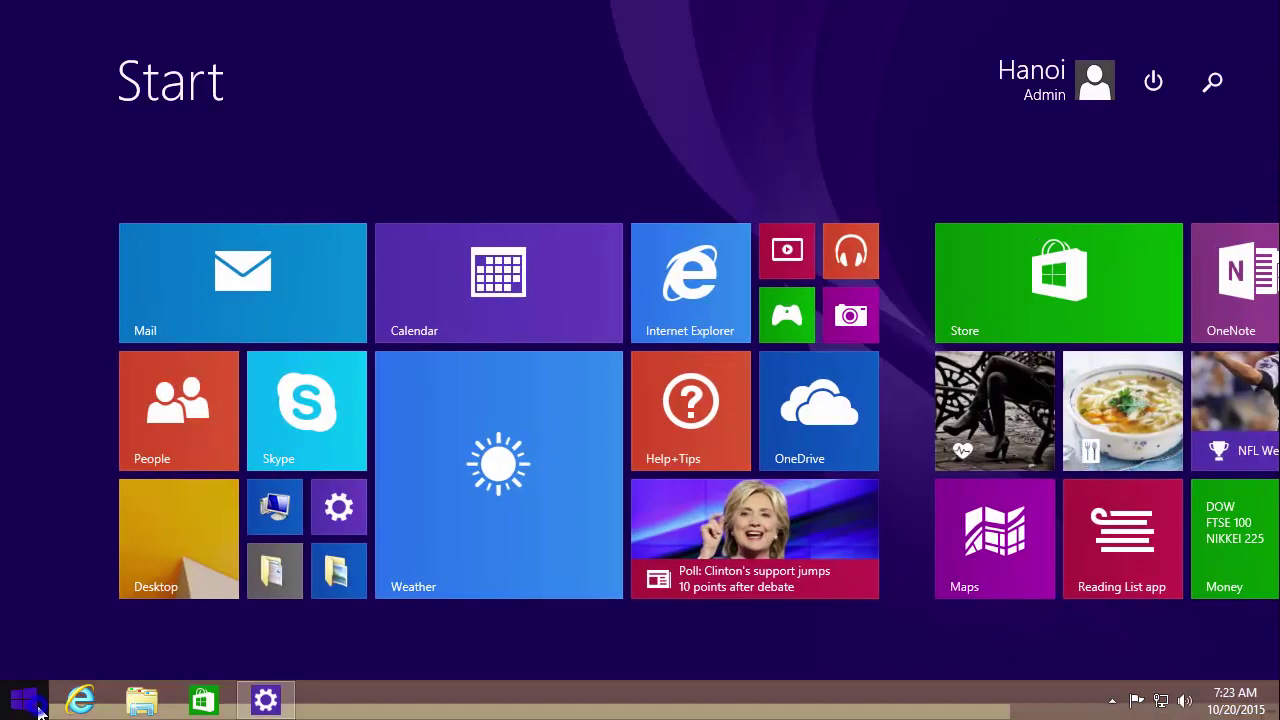
pyautogui.rightClick(28, 700)
pyautogui.moveTo(205, 665)
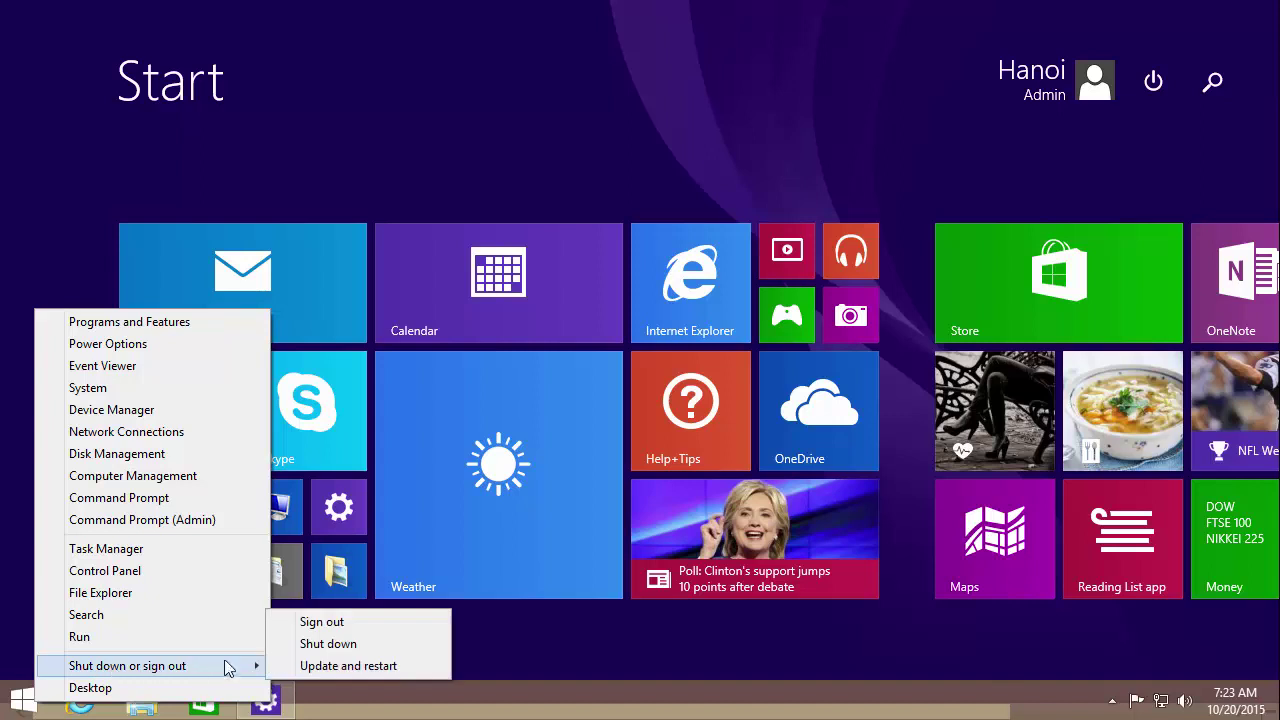
pyautogui.click(354, 622)
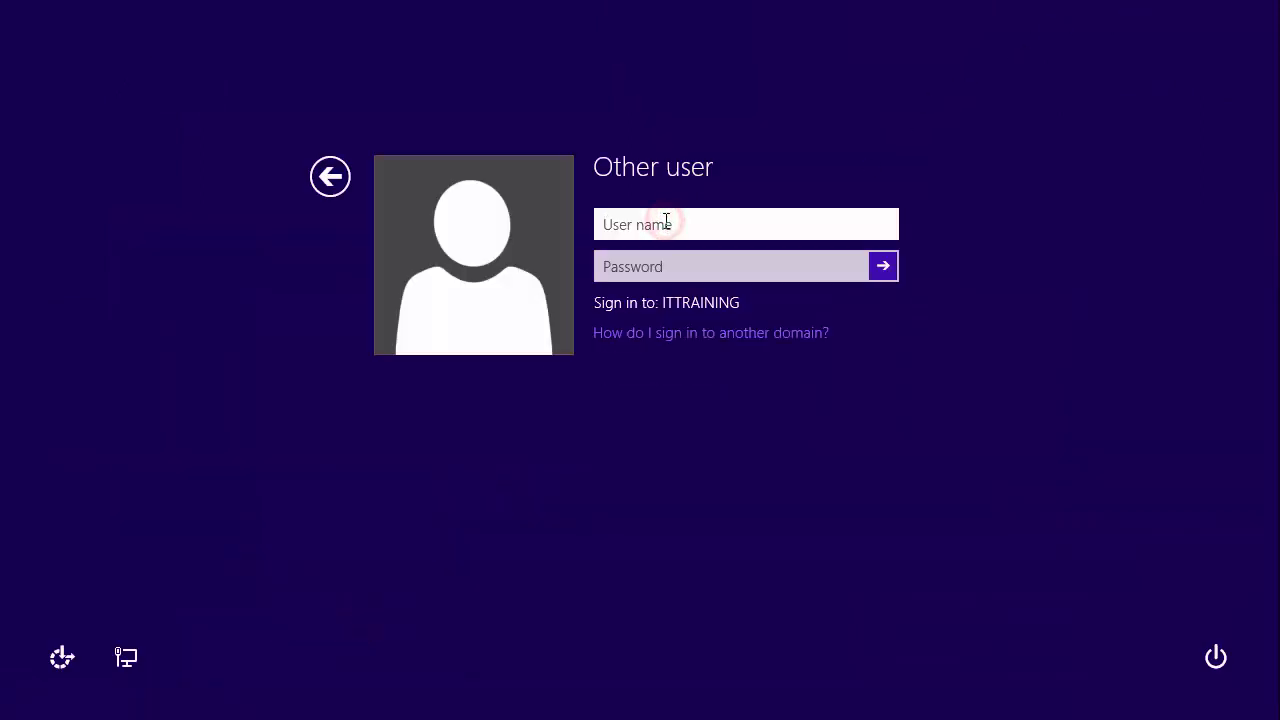
pyautogui.write('melbourne-admin')
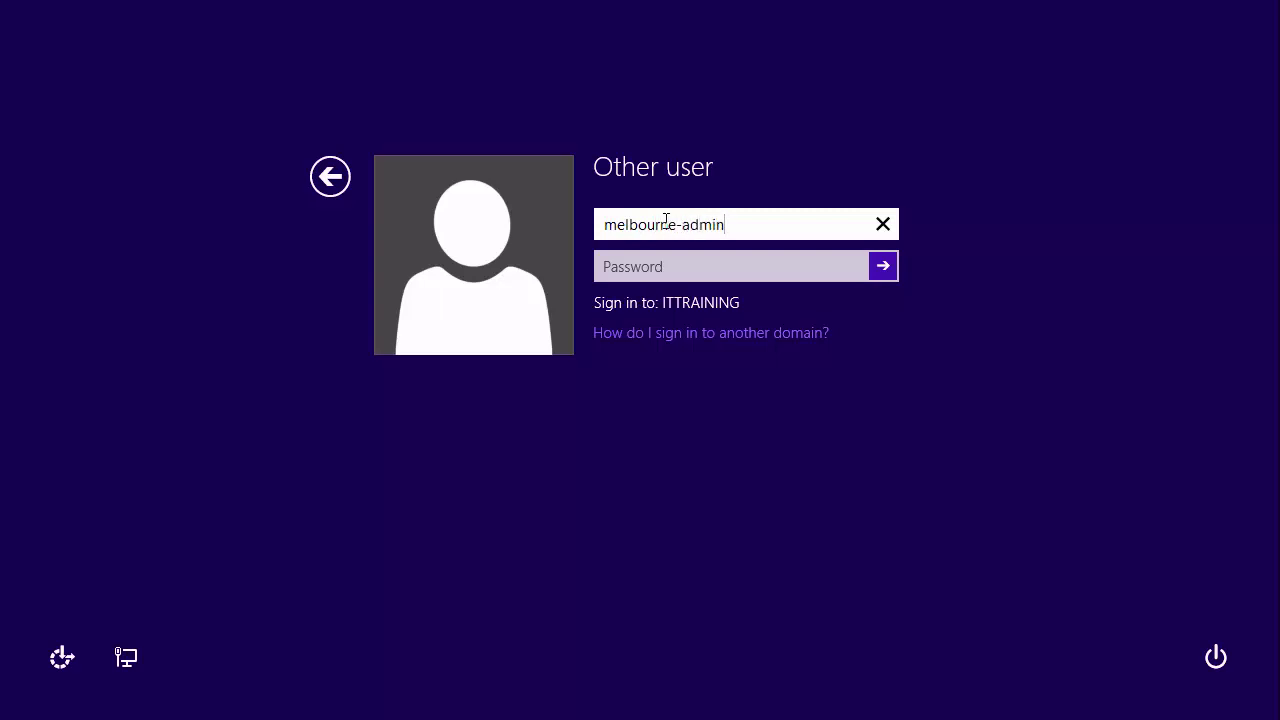
pyautogui.press('Tab')
pyautogui.write('•')
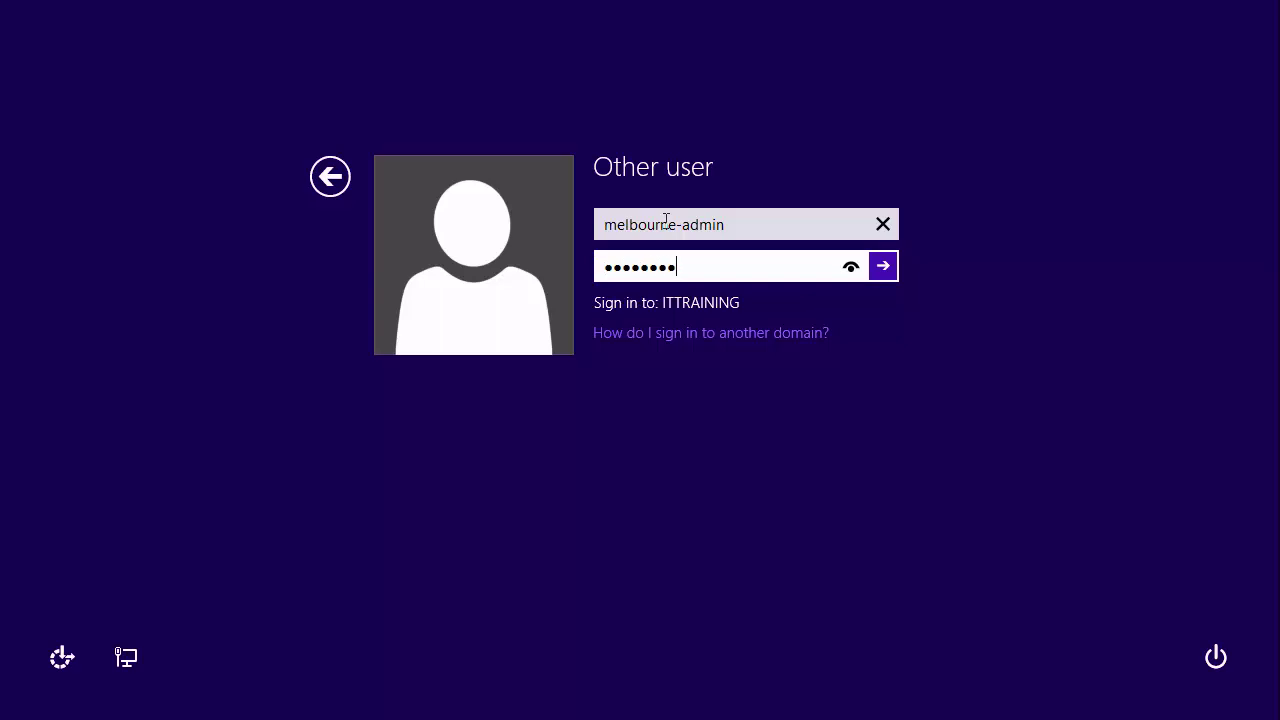
pyautogui.press('Return')
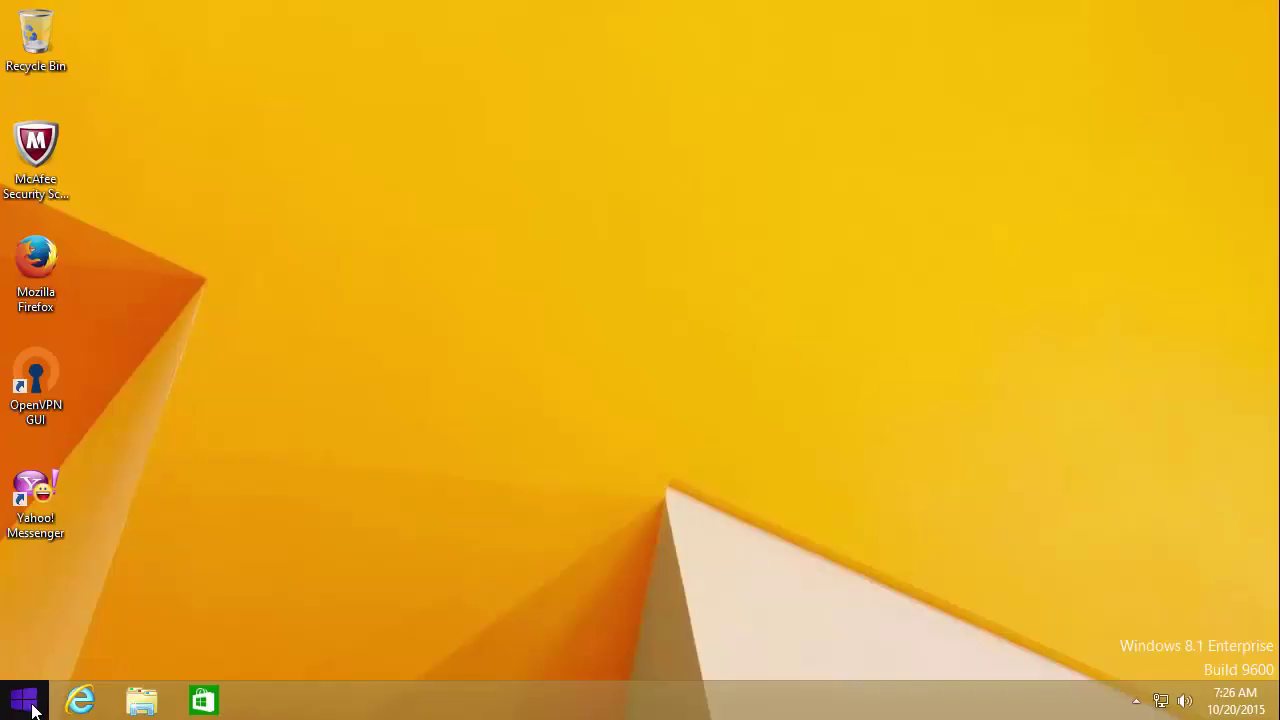
# Step: Show the Start screen Apps list by name, scrolled to the Windows System tools
pyautogui.click(22, 700)
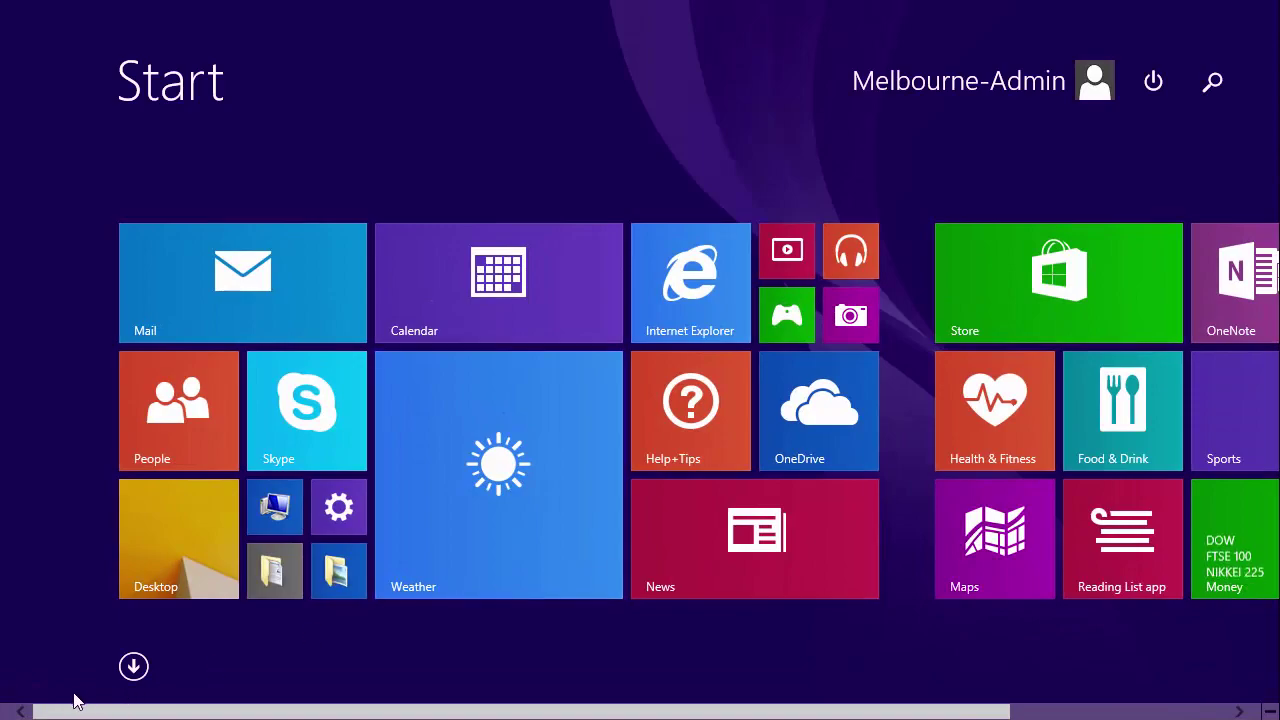
pyautogui.click(133, 667)
pyautogui.moveTo(160, 703); pyautogui.dragTo(880, 707)
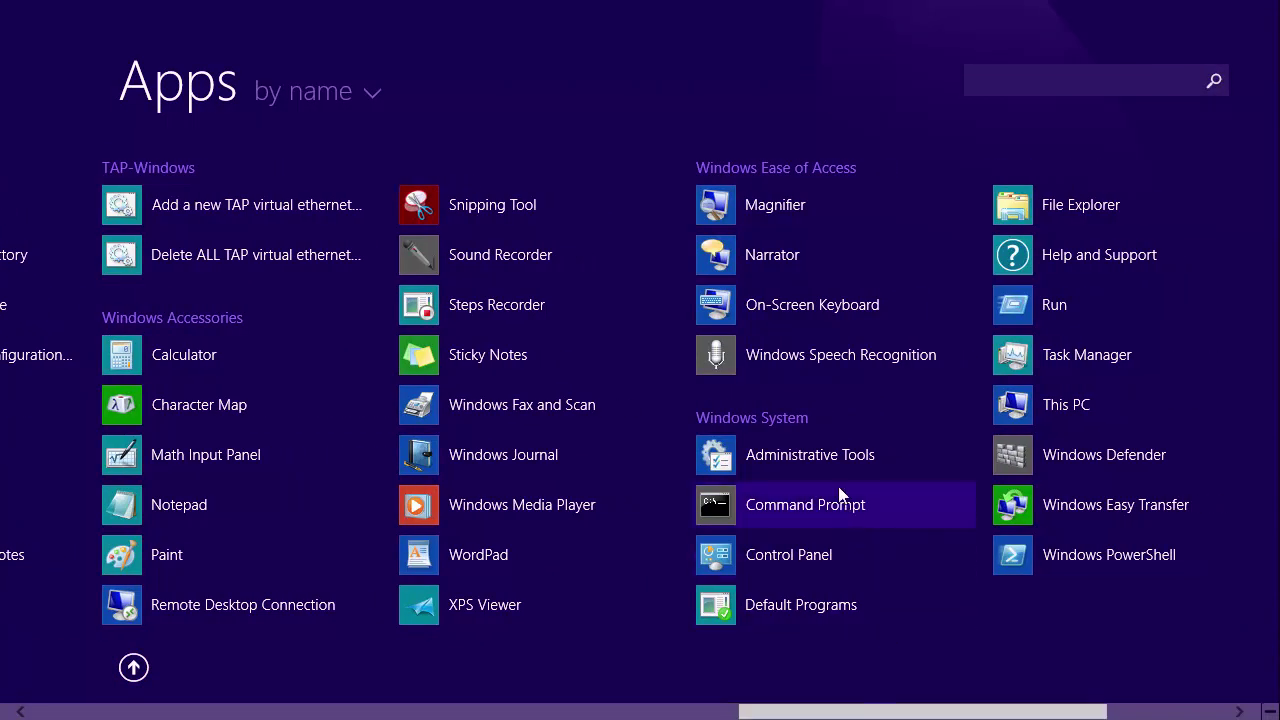
# Step: Launch Active Directory Users and Computers from Administrative Tools, maximized, with the domain expanded
pyautogui.click(758, 460)
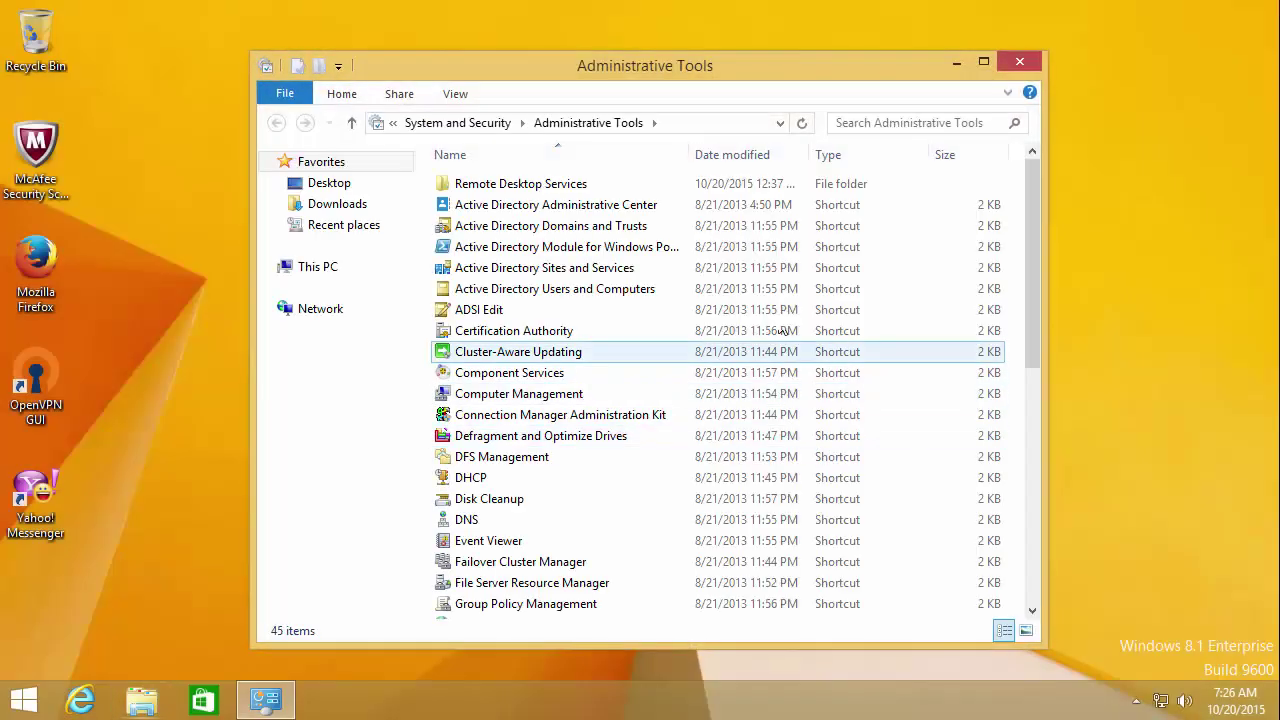
pyautogui.click(575, 299)
pyautogui.doubleClick(576, 298)
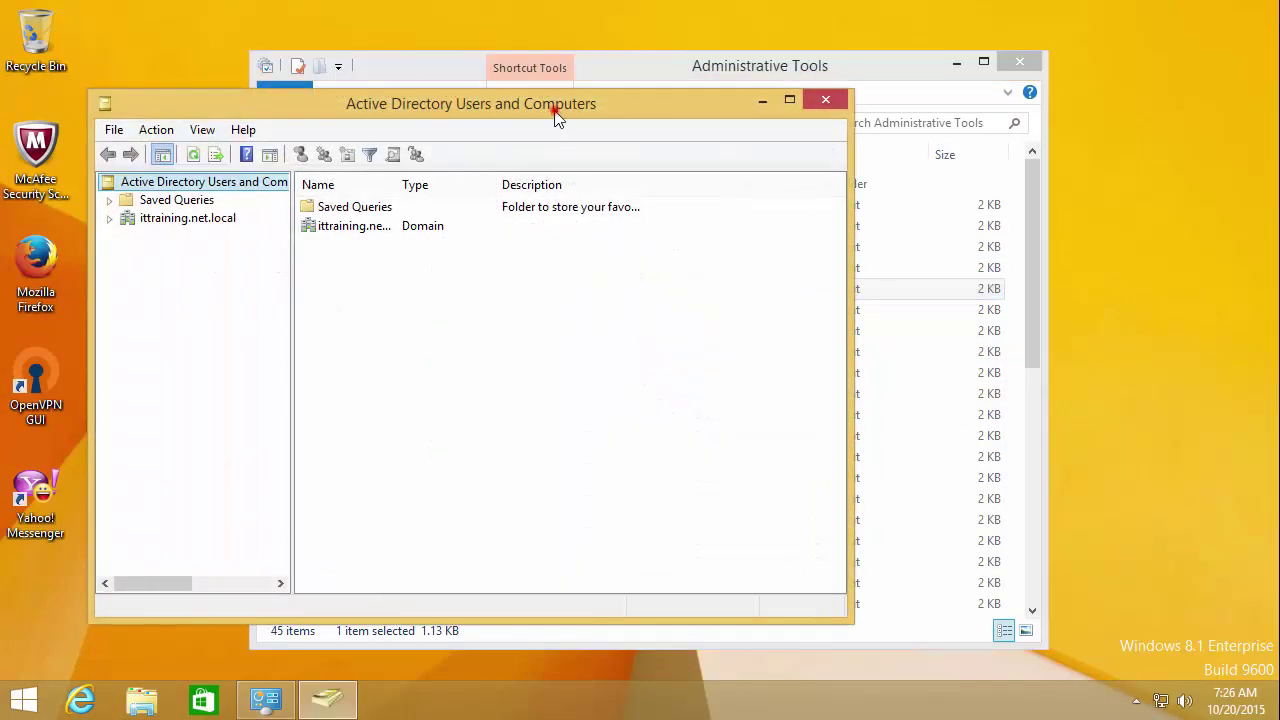
pyautogui.doubleClick(555, 110)
pyautogui.click(13, 123)
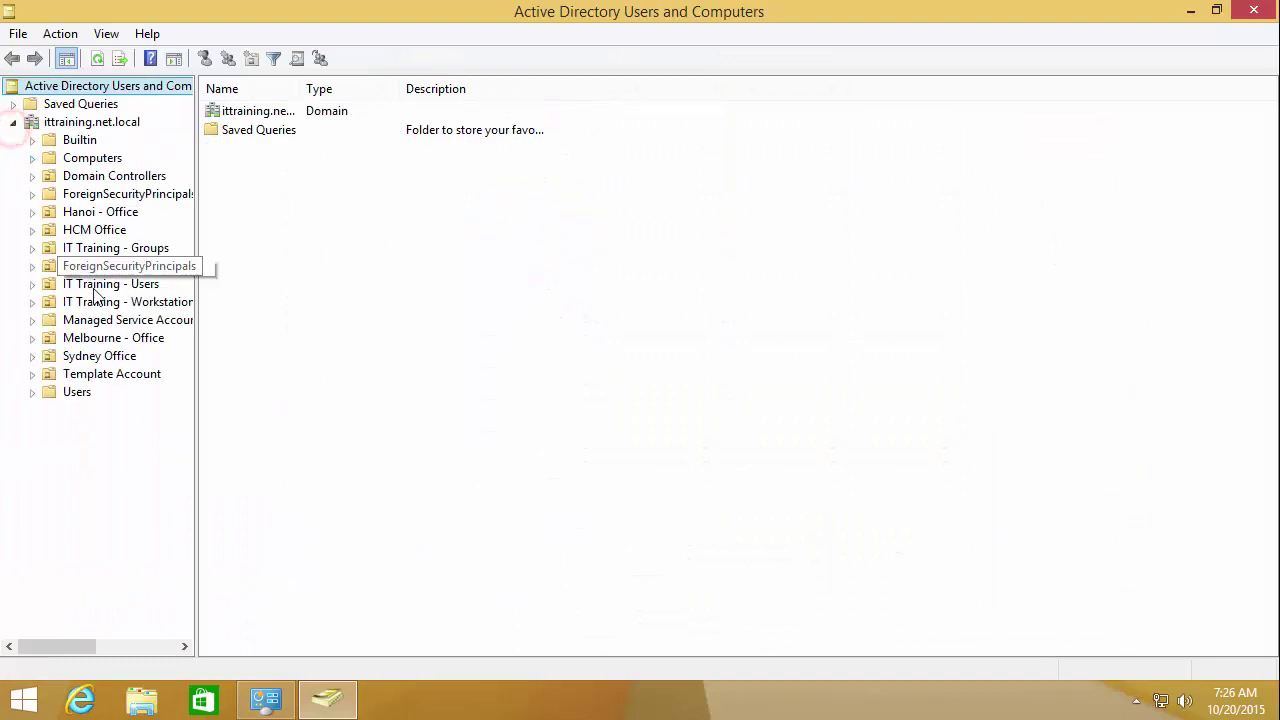
pyautogui.moveTo(195, 353); pyautogui.dragTo(366, 350)
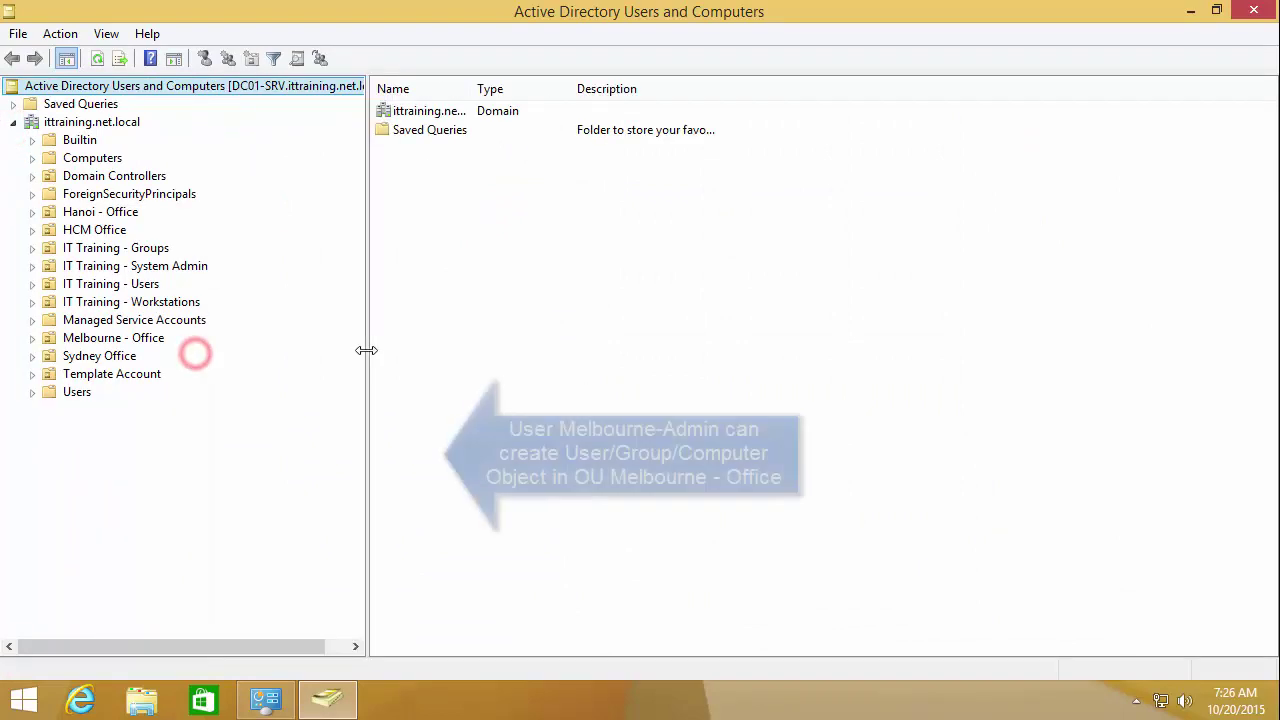
# Step: Expand Melbourne - Office and IT Training - Workstations, checking their context menus
pyautogui.doubleClick(110, 340)
pyautogui.rightClick(110, 340)
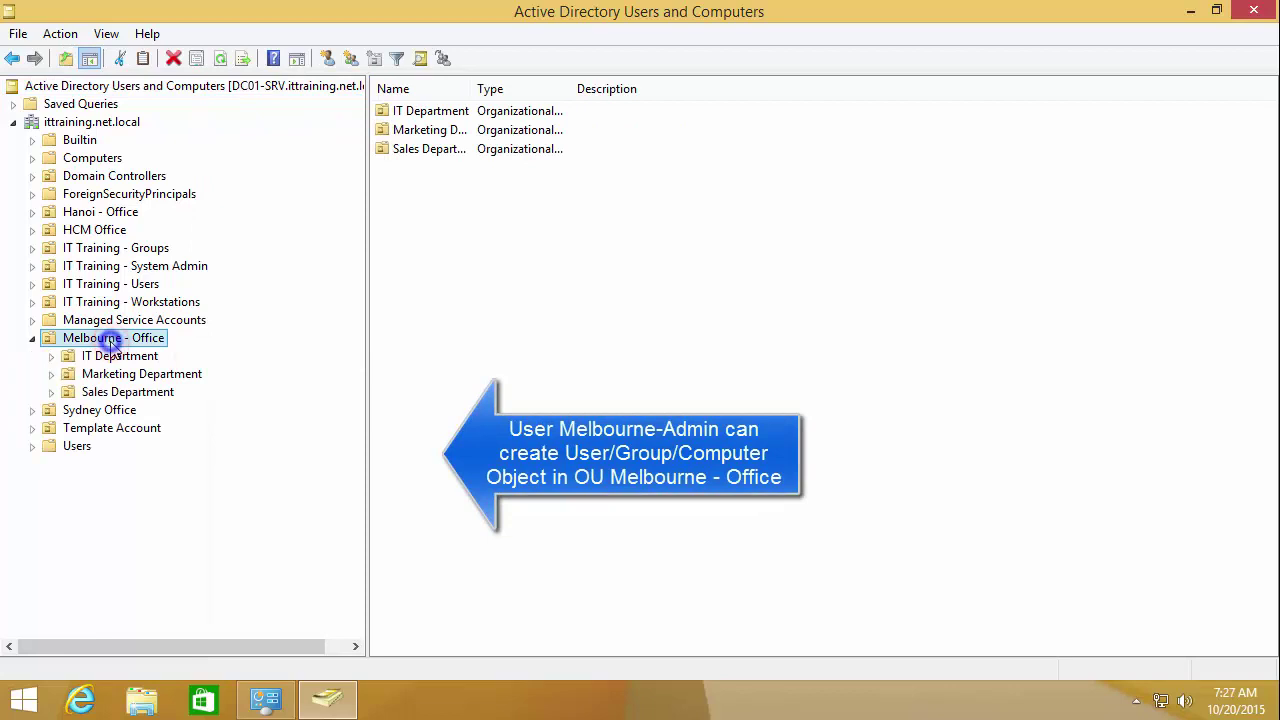
pyautogui.click(201, 430)
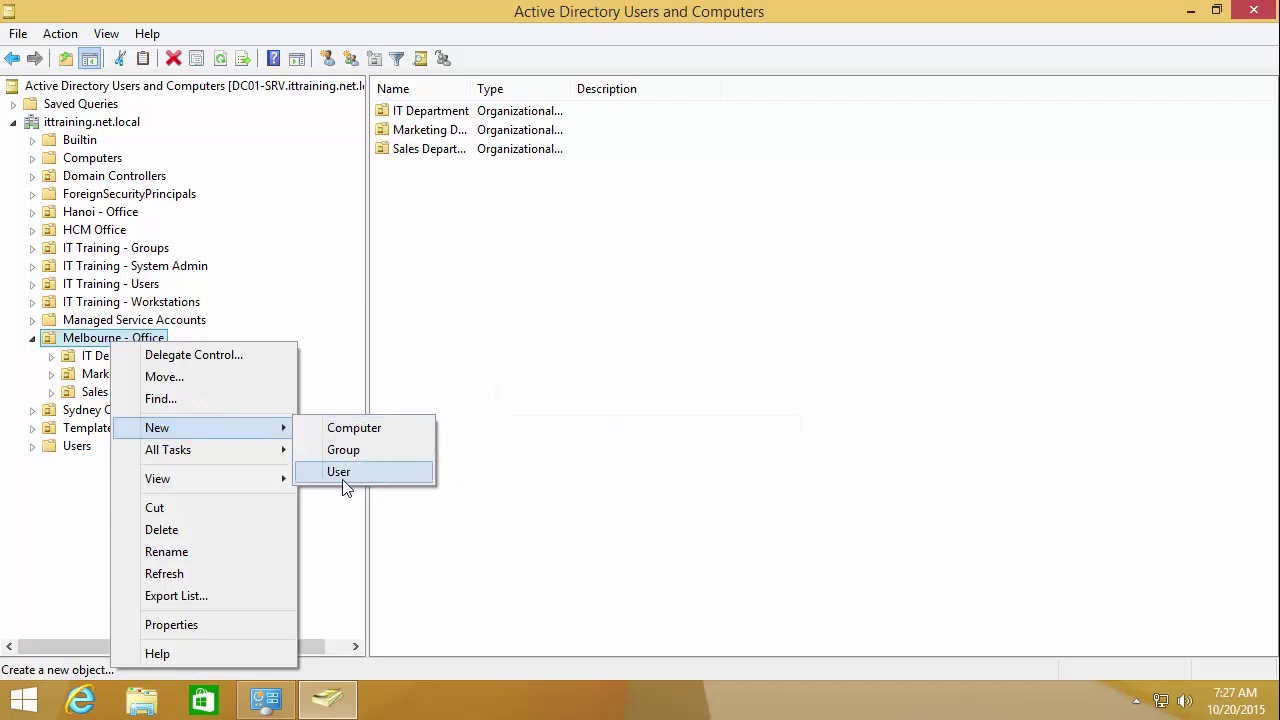
pyautogui.click(107, 302)
pyautogui.rightClick(107, 300)
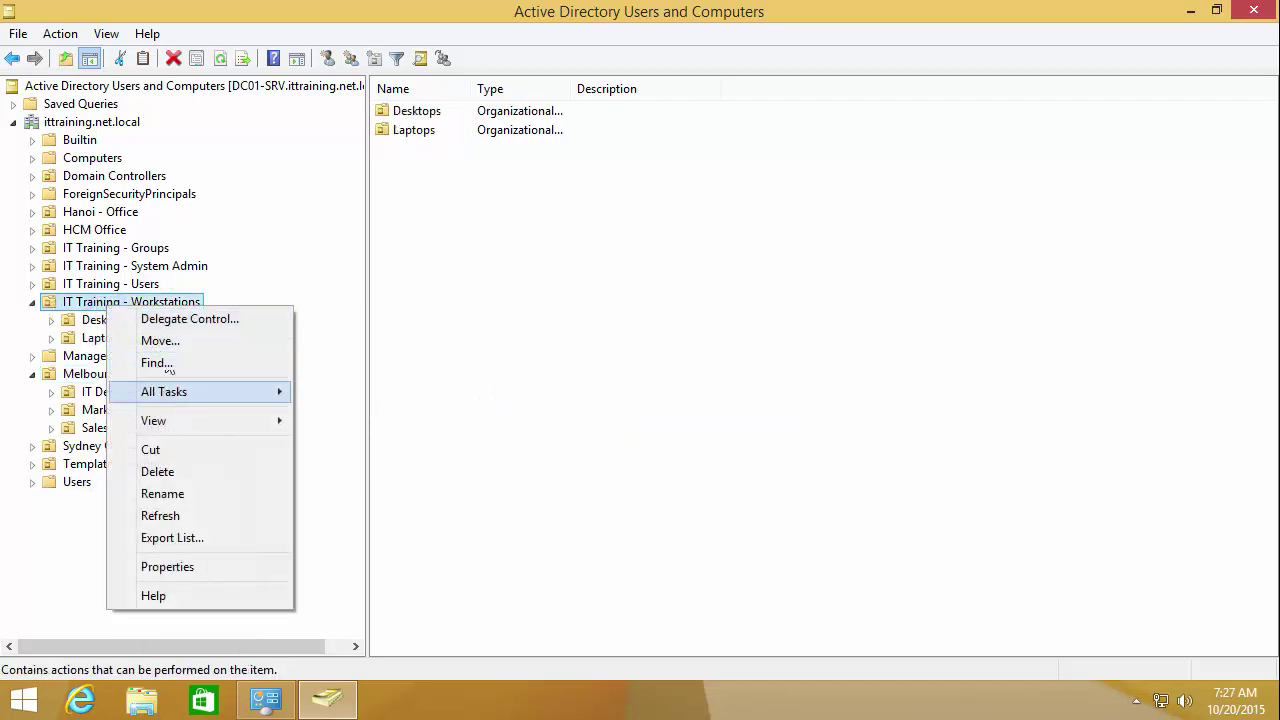
# Step: Expand Hanoi - Office to list its Engineering, Finance and Operations departments
pyautogui.click(106, 236)
pyautogui.click(106, 229)
pyautogui.doubleClick(106, 210)
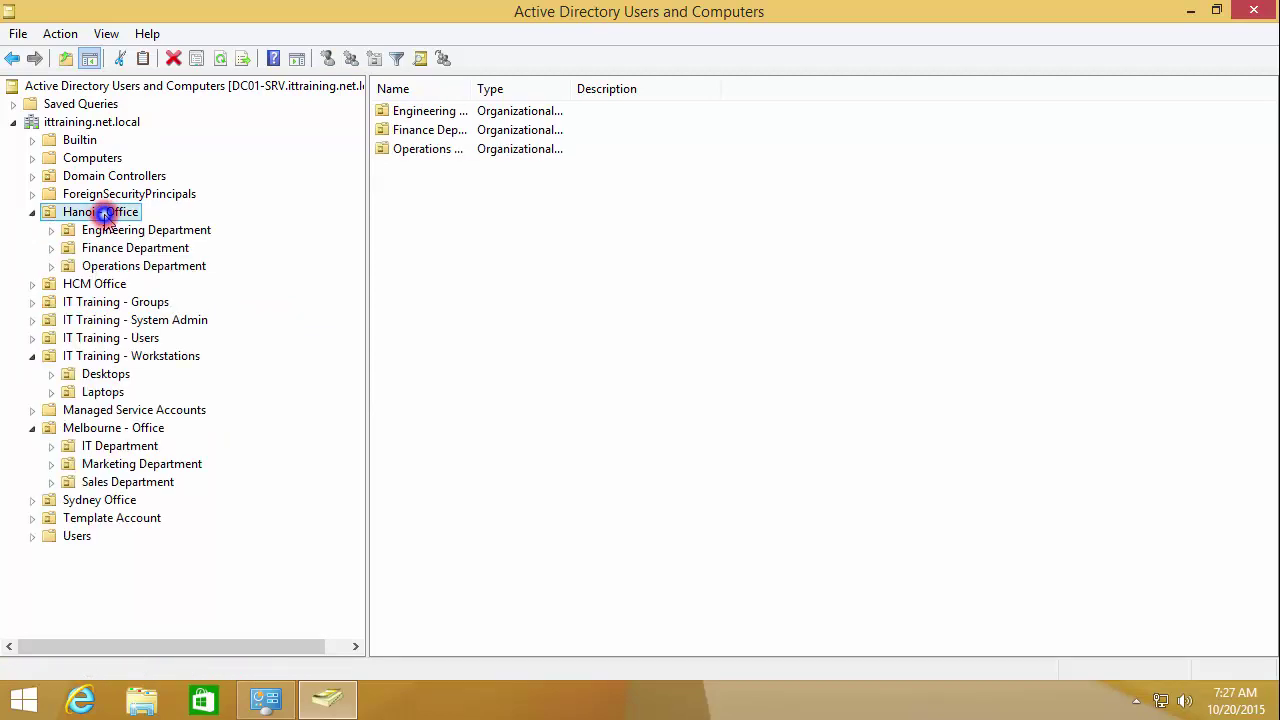
pyautogui.rightClick(106, 212)
pyautogui.click(180, 300)
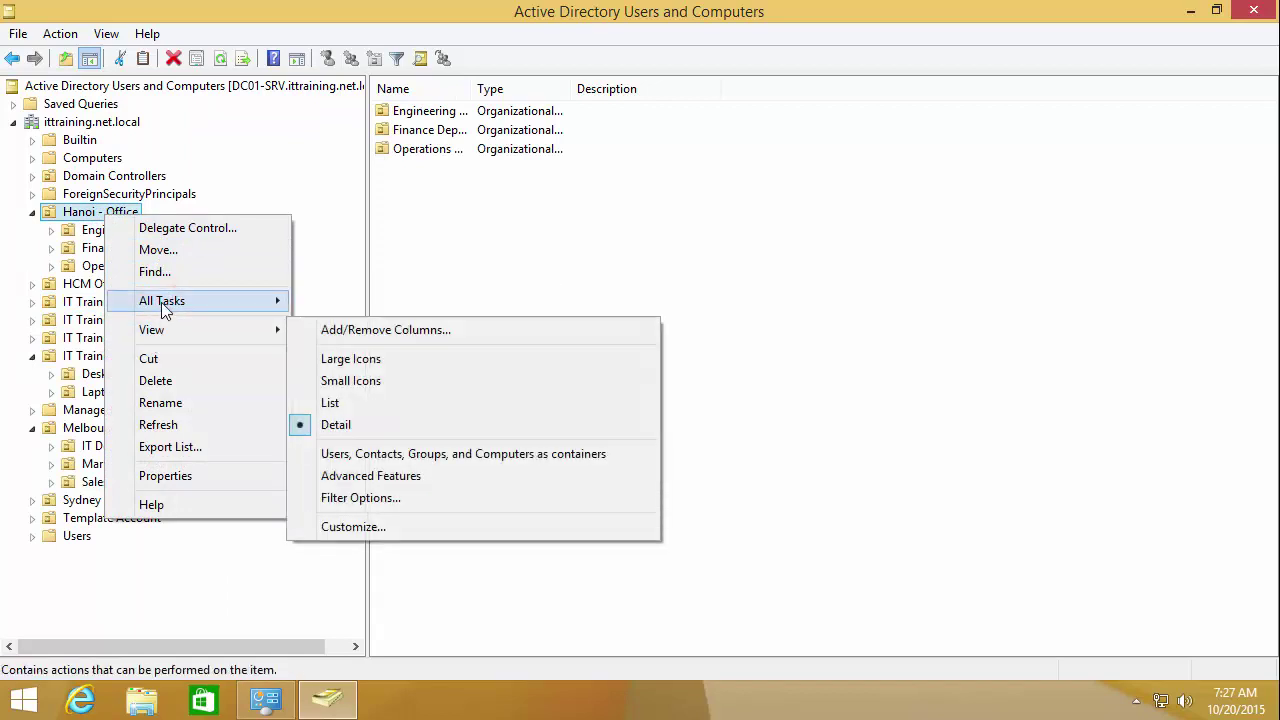
pyautogui.click(520, 492)
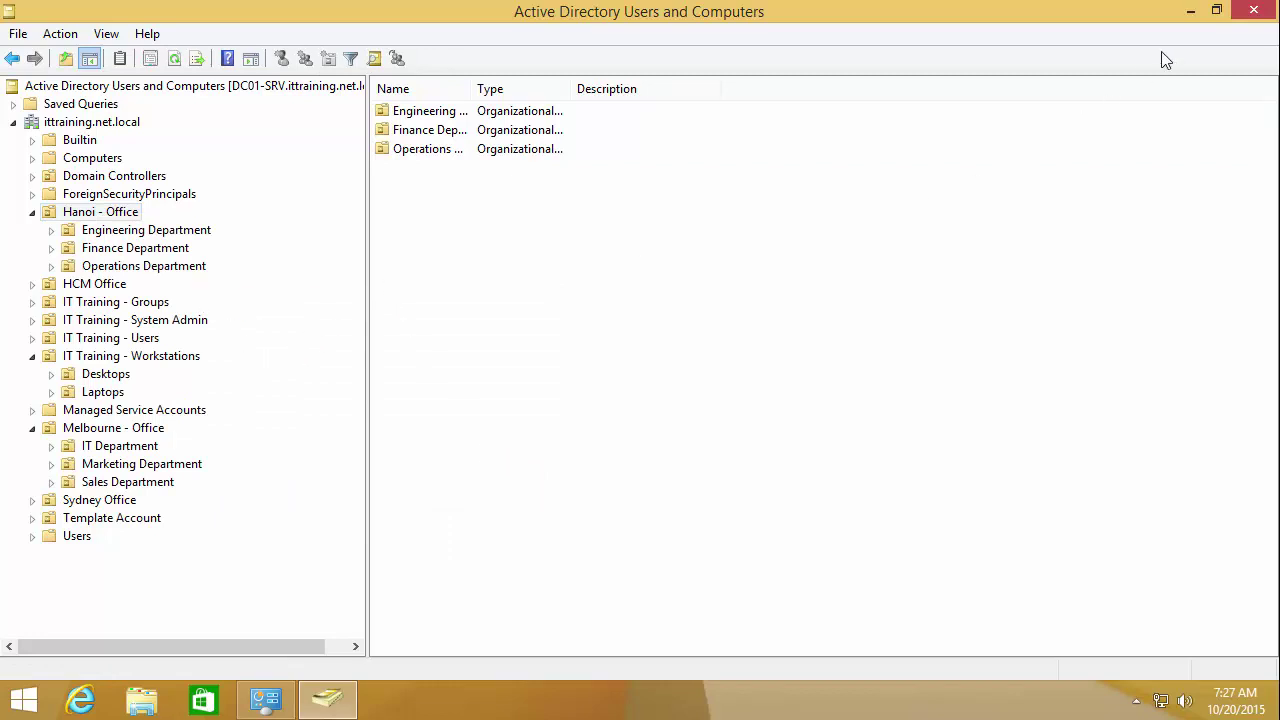
# Step: Lock, sign back in as domain administrator, and launch ADUC from Server Manager Tools
pyautogui.press('super+l')
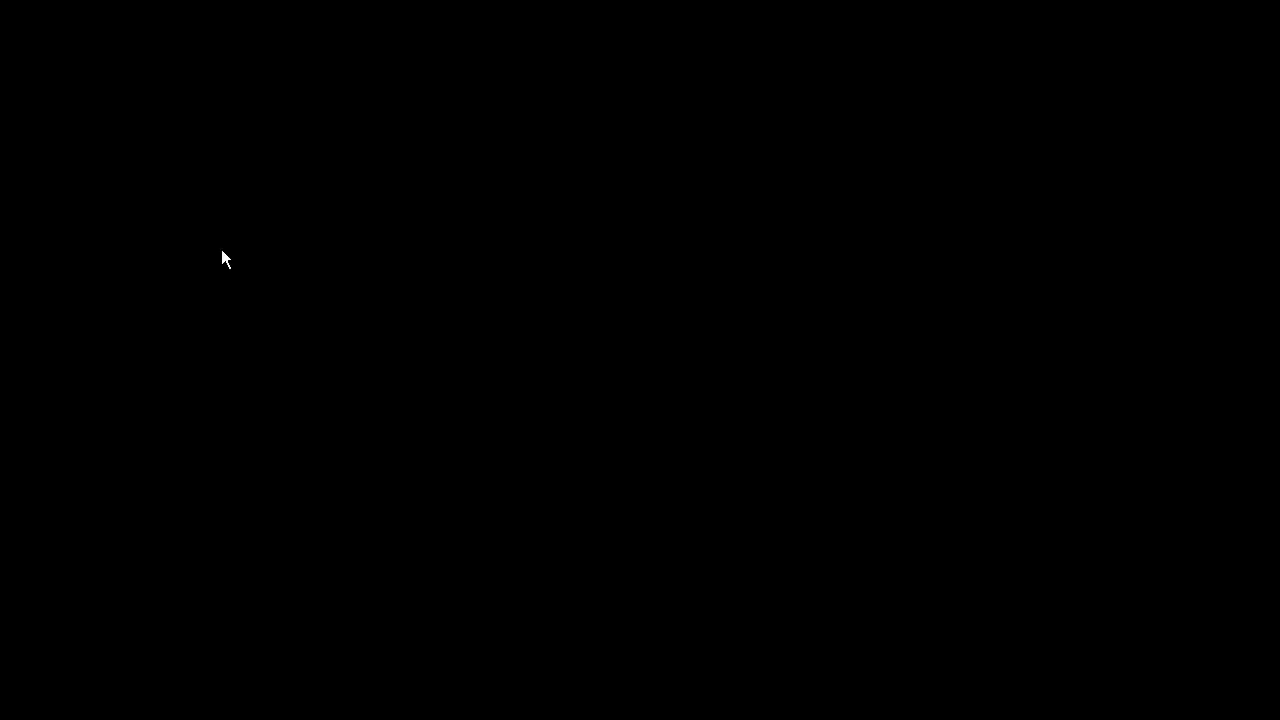
pyautogui.hotkey('ctrl', 'alt', 'Delete')
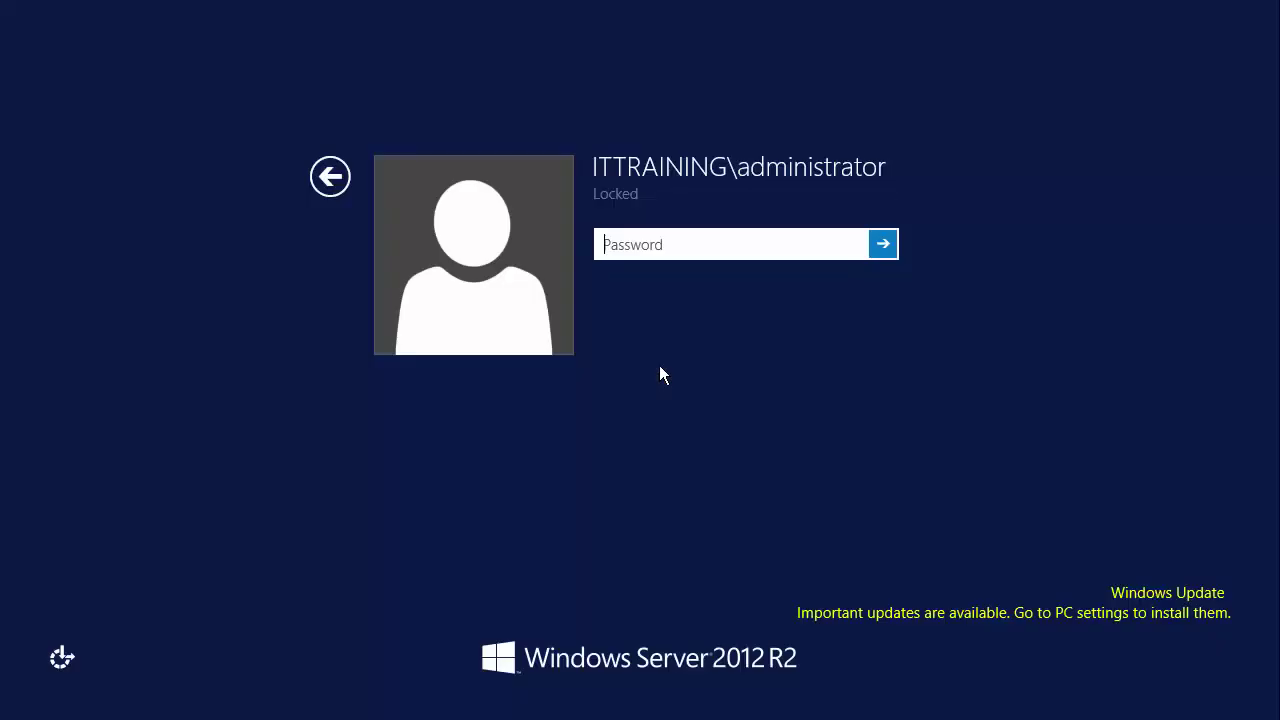
pyautogui.write('Pa$$w0rd')
pyautogui.press('Return')
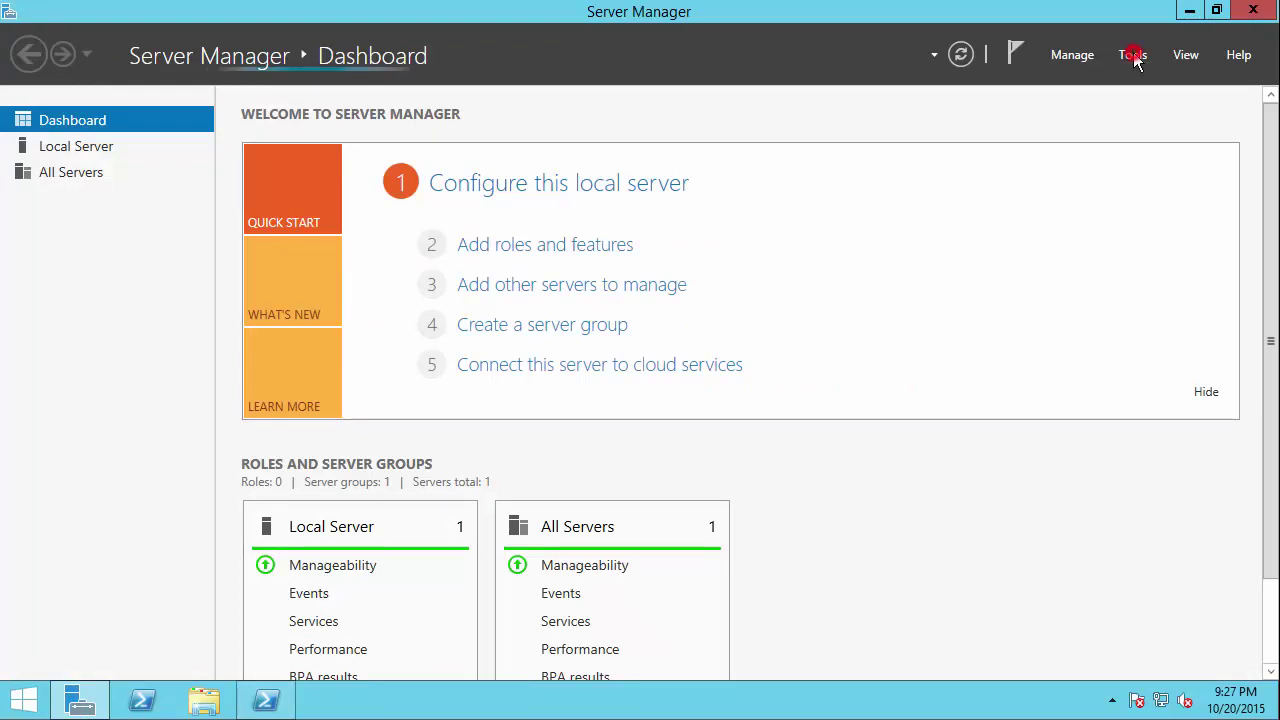
pyautogui.click(1133, 54)
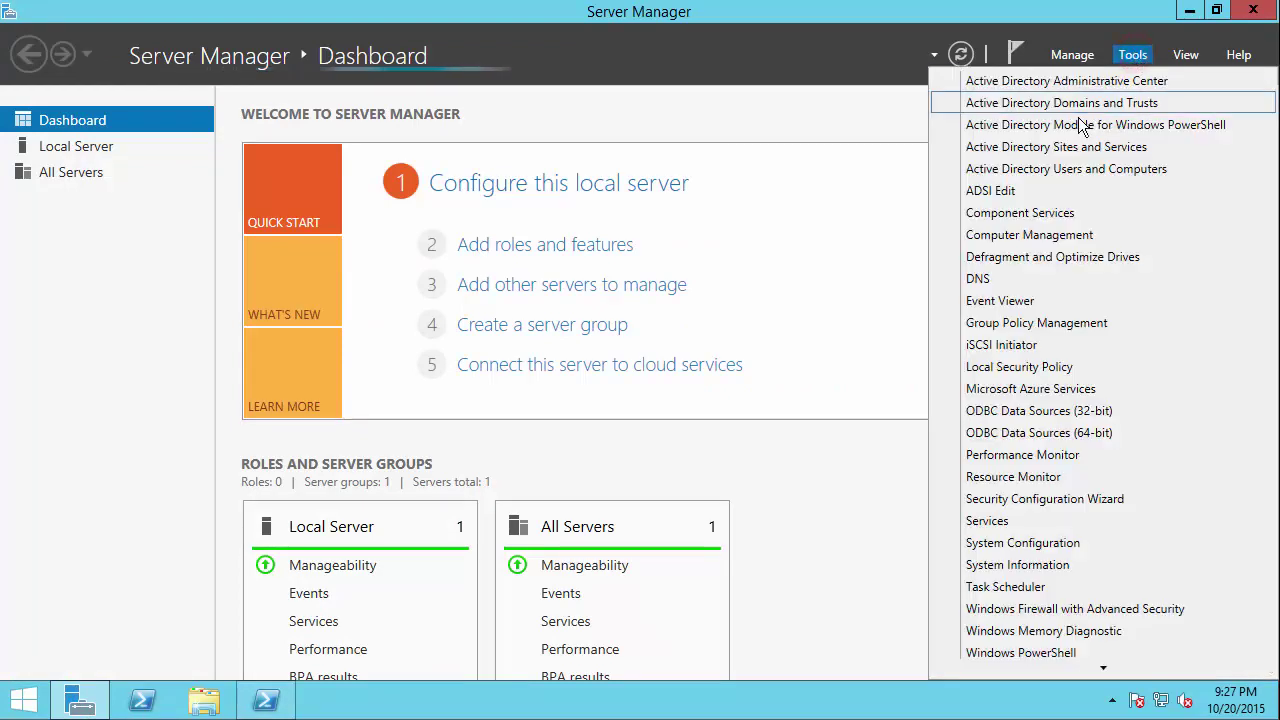
pyautogui.click(1098, 168)
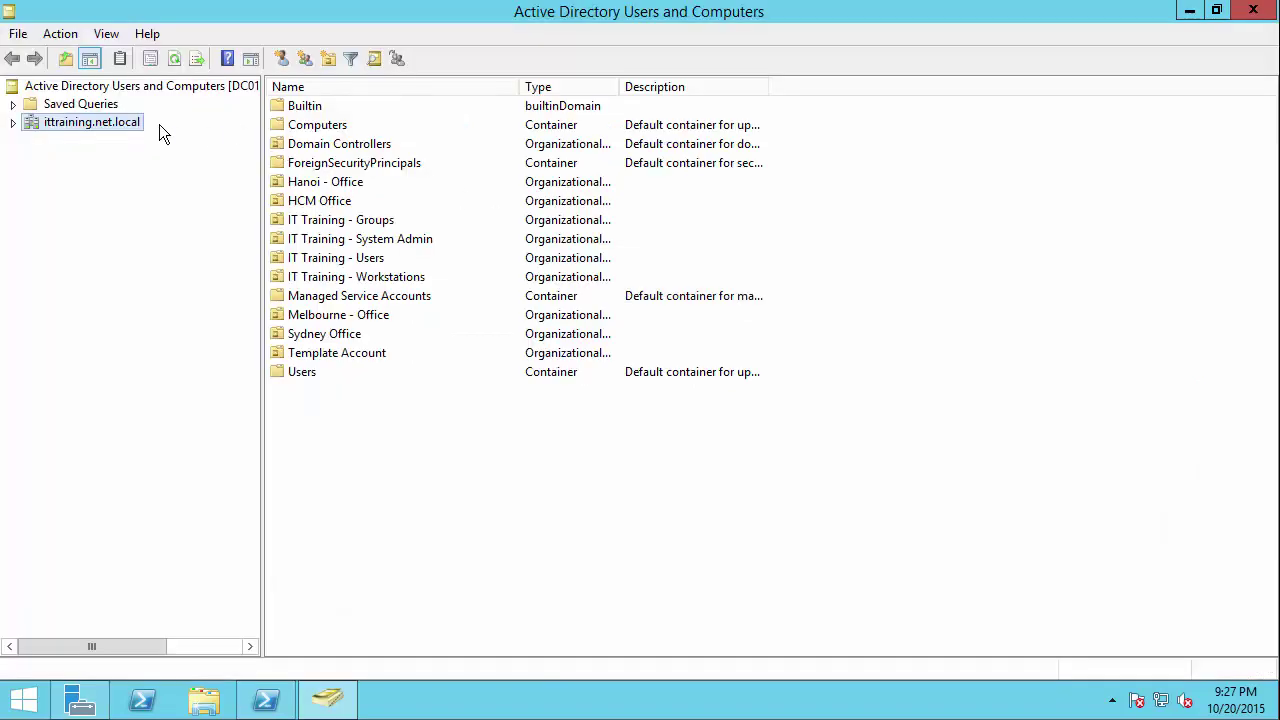
# Step: Expand ittraining.net.local, select Hanoi - Office then Melbourne - Office, and open Melbourne's Properties
pyautogui.doubleClick(72, 124)
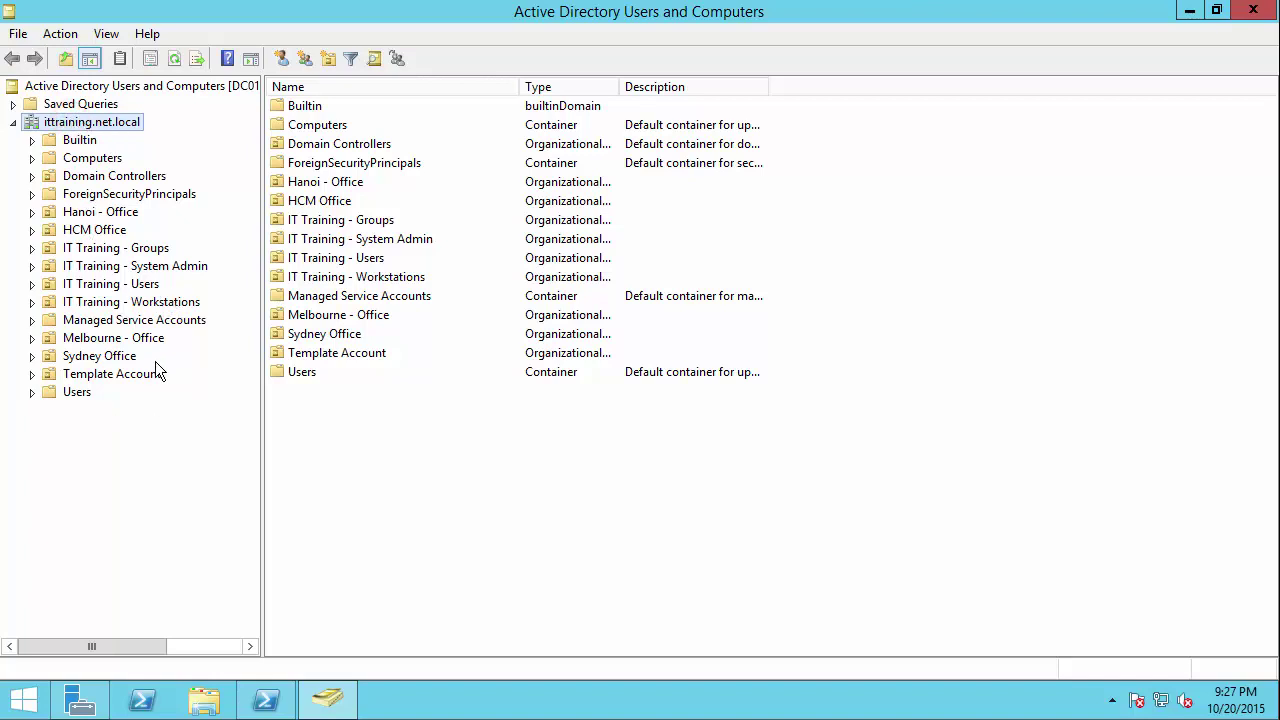
pyautogui.click(101, 214)
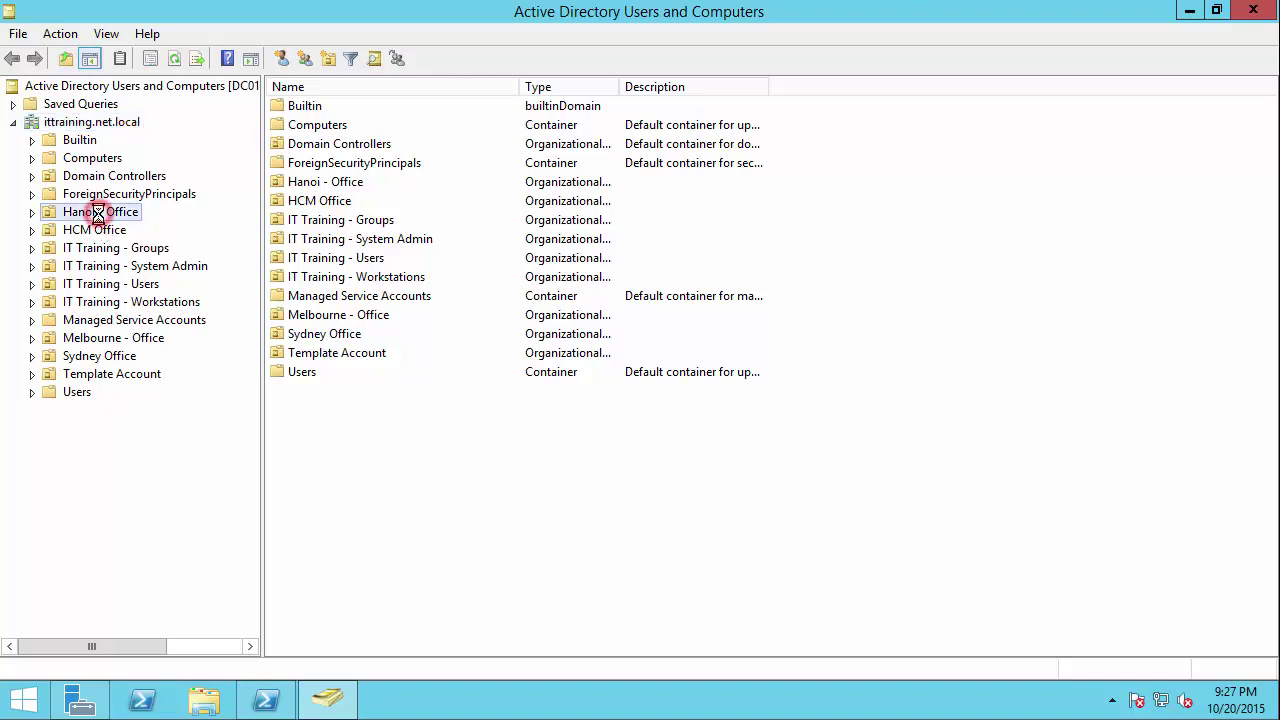
pyautogui.click(100, 337)
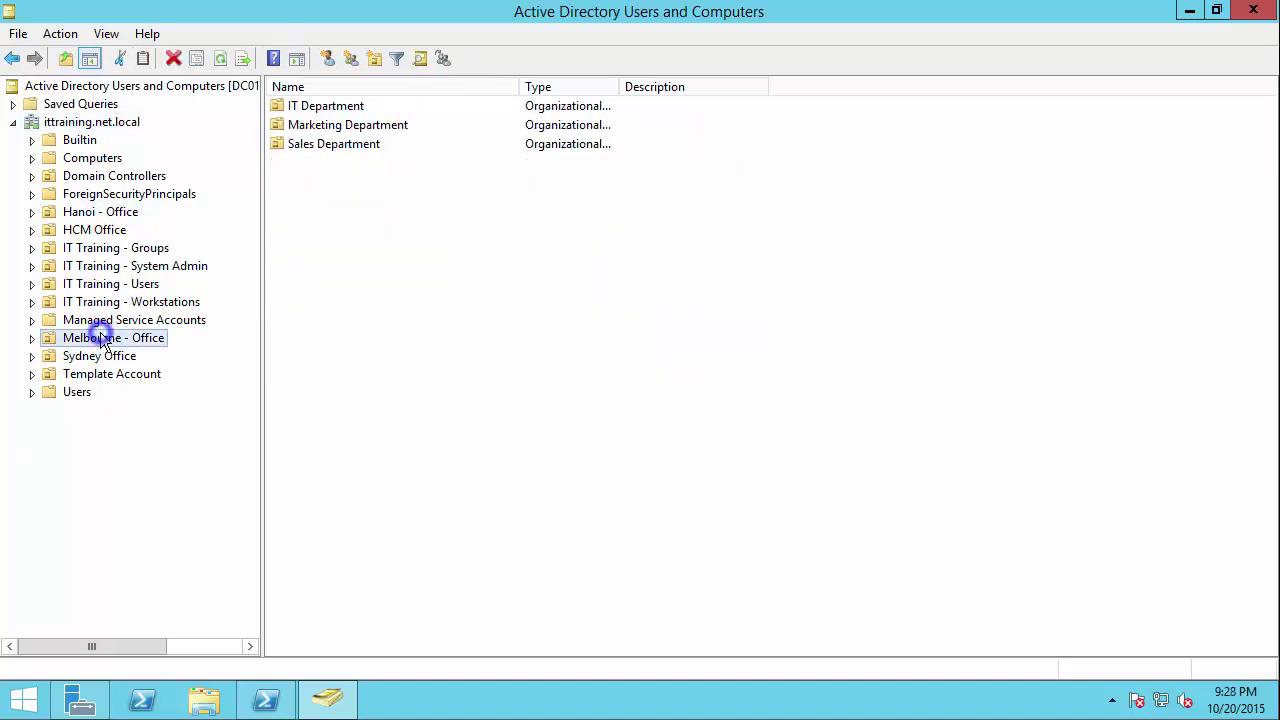
pyautogui.rightClick(101, 338)
pyautogui.click(168, 603)
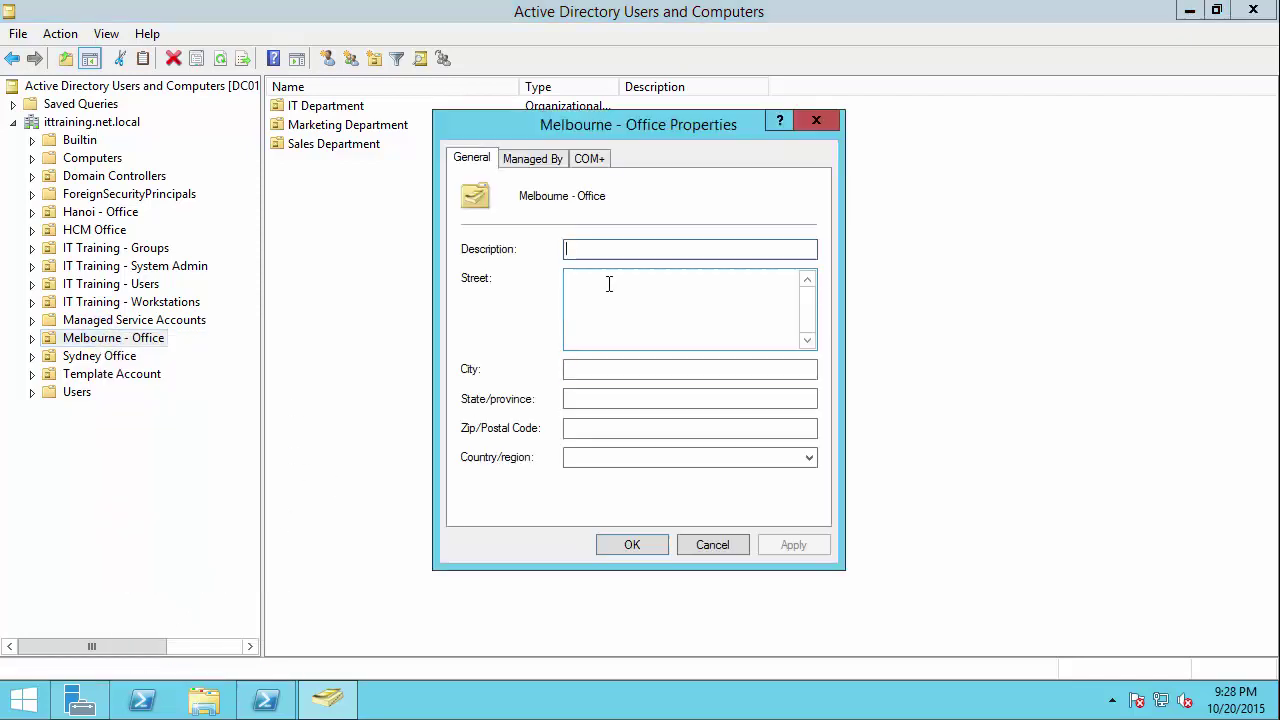
# Step: Turn on View > Advanced Features and reopen the Melbourne - Office properties
pyautogui.click(719, 545)
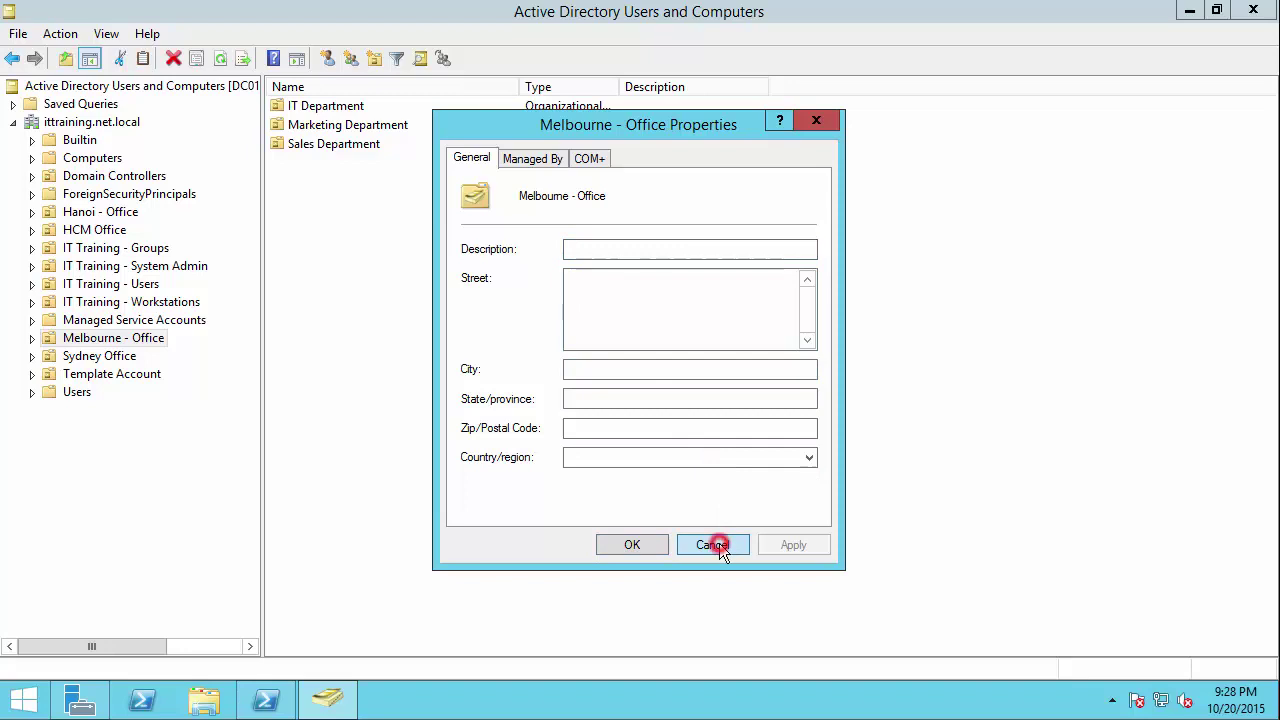
pyautogui.click(60, 34)
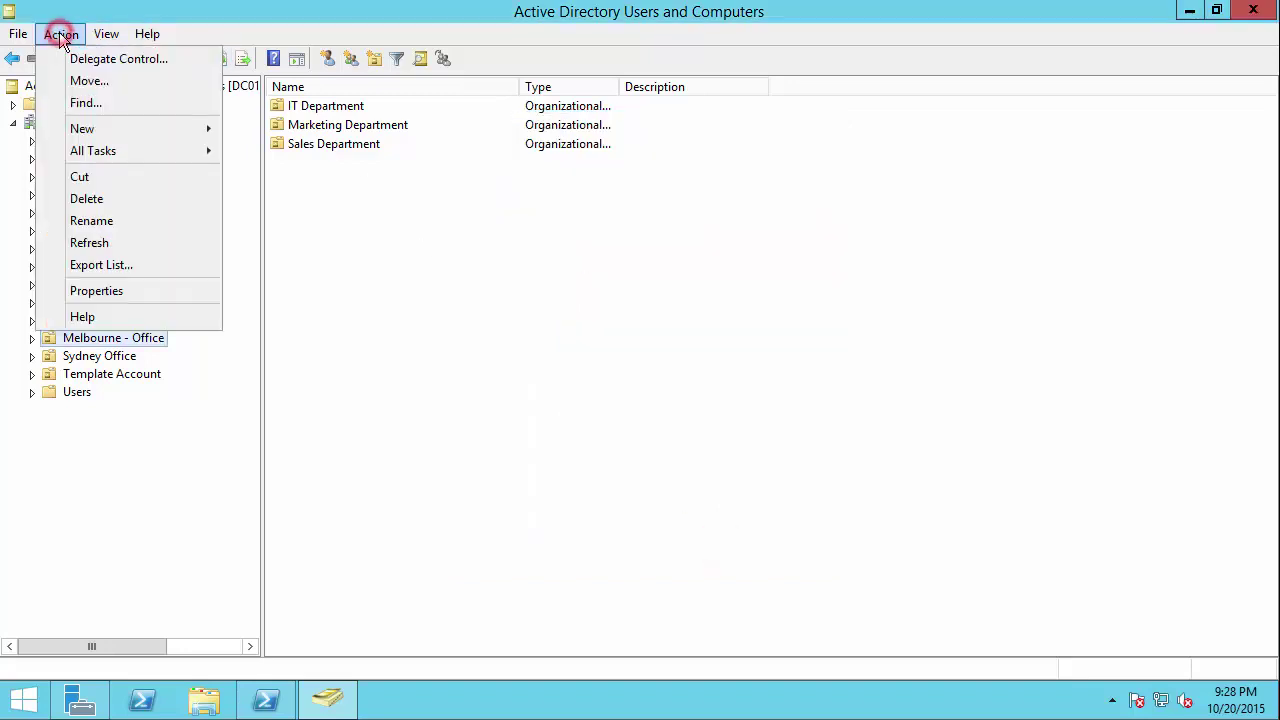
pyautogui.moveTo(106, 34)
pyautogui.click(108, 199)
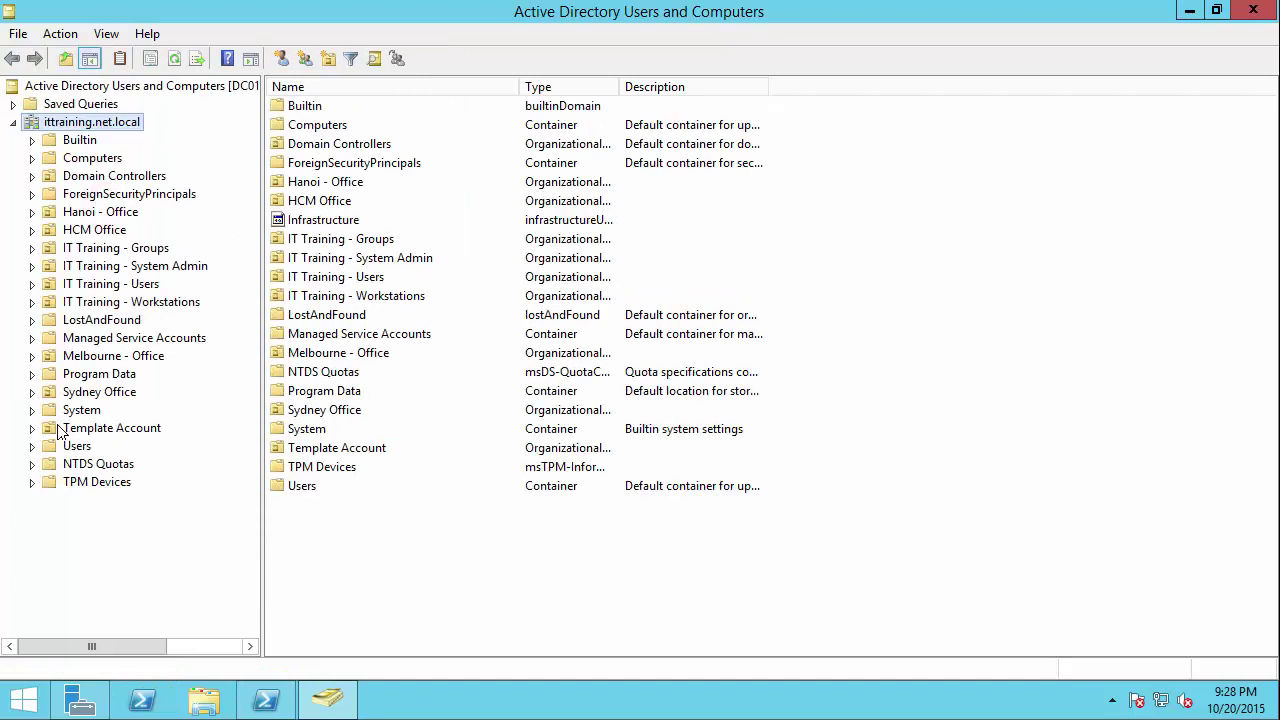
pyautogui.click(100, 357)
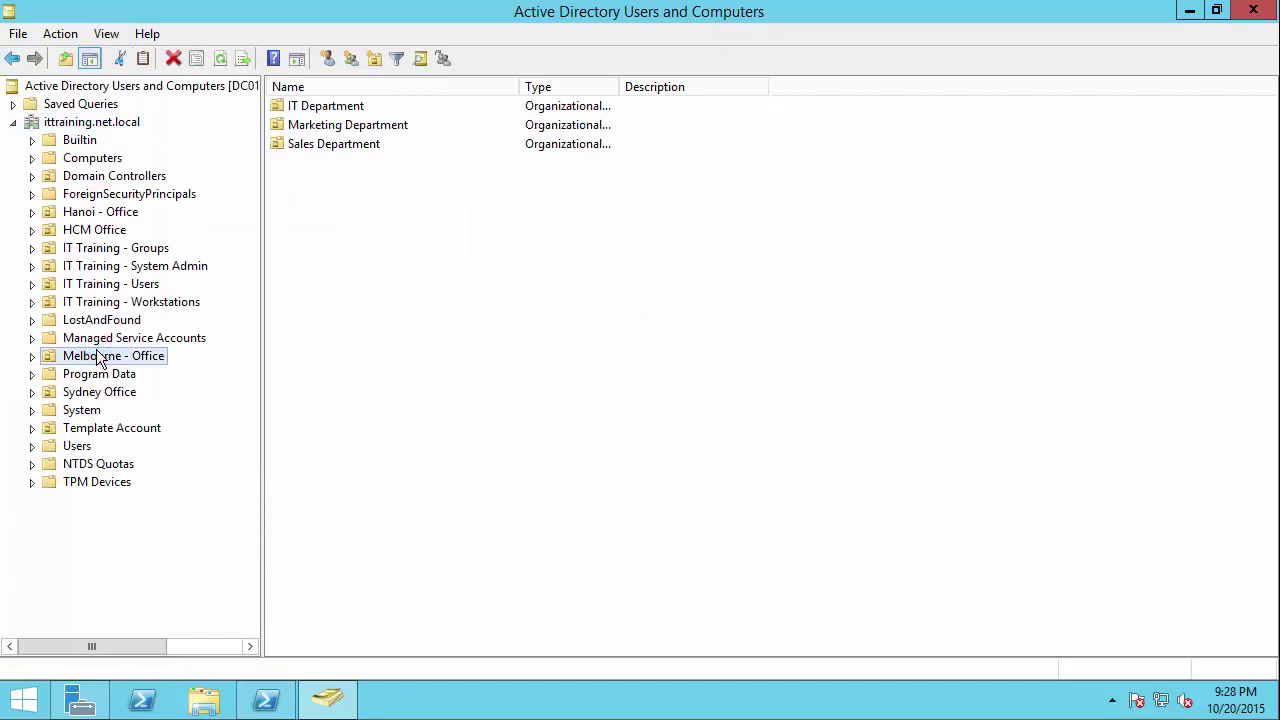
pyautogui.rightClick(98, 352)
pyautogui.click(178, 621)
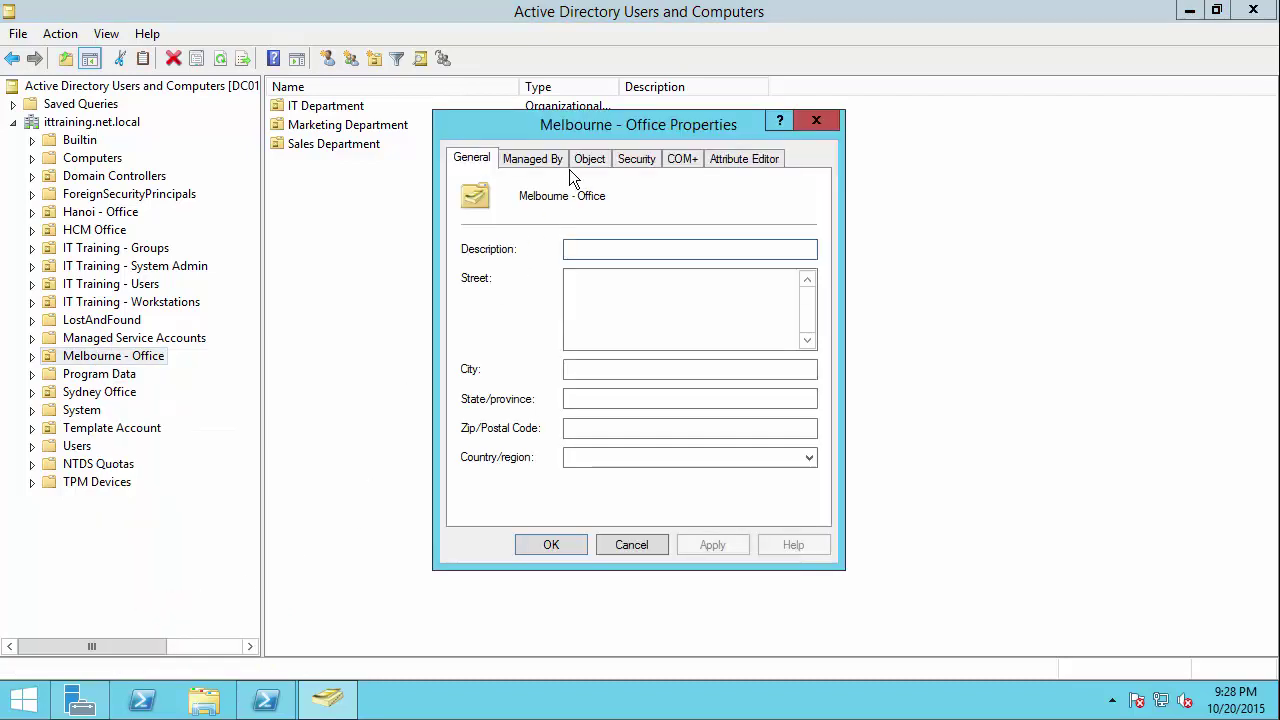
# Step: Show the Security tab's permissions list with the dialog moved to the left
pyautogui.click(645, 167)
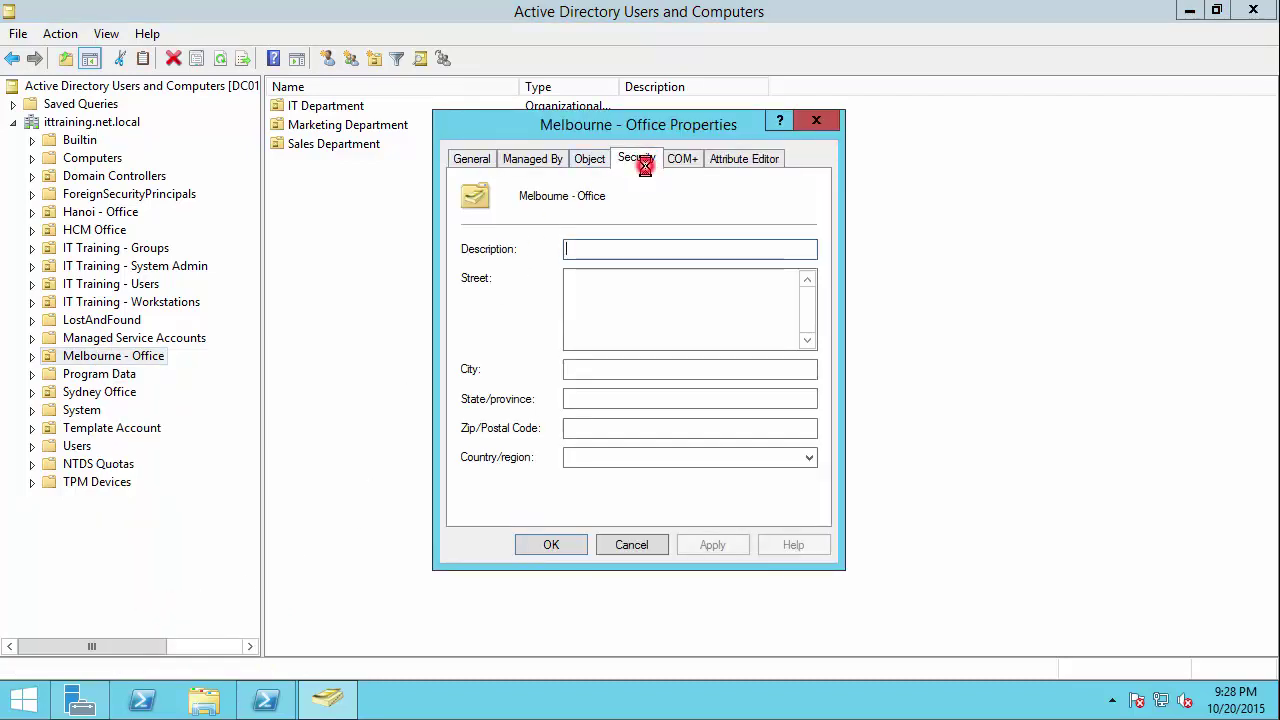
pyautogui.moveTo(647, 125); pyautogui.dragTo(298, 157)
pyautogui.click(460, 318)
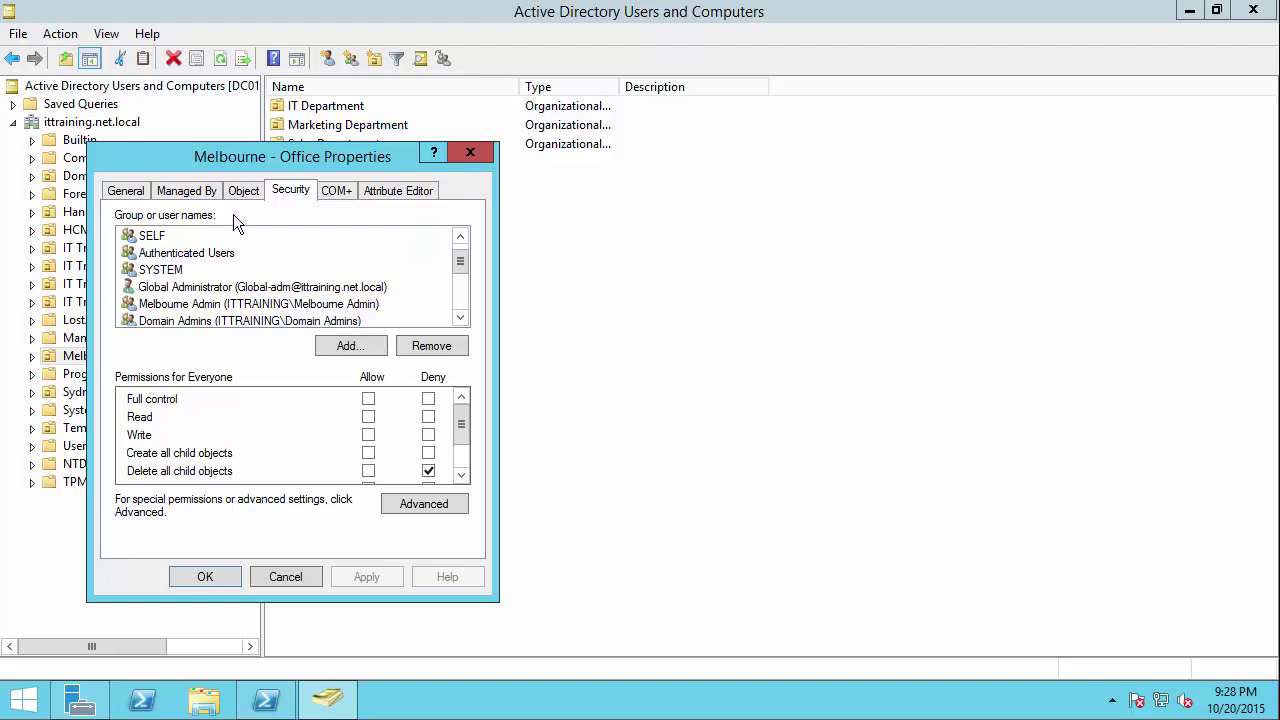
pyautogui.moveTo(225, 156); pyautogui.dragTo(262, 165)
pyautogui.click(508, 324)
pyautogui.click(508, 324)
pyautogui.click(508, 324)
pyautogui.click(508, 324)
pyautogui.click(508, 324)
pyautogui.click(508, 324)
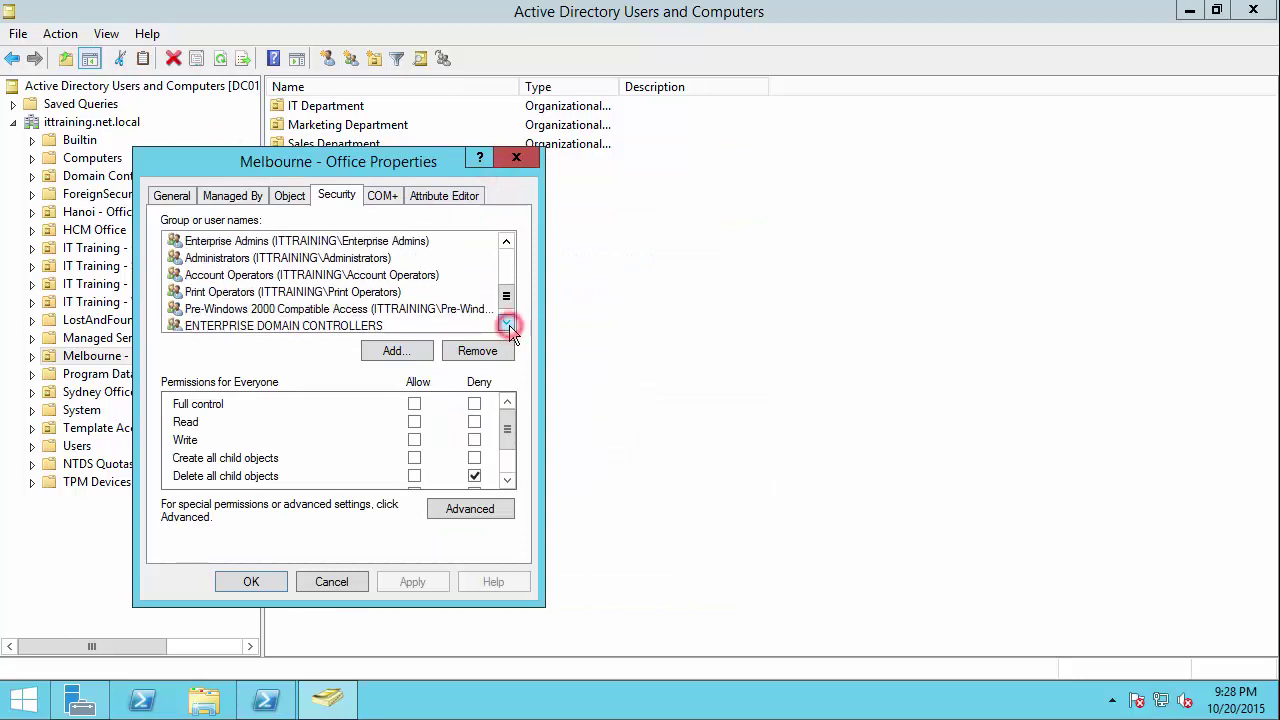
# Step: Add Hanoi Admin to the Melbourne - Office permissions list
pyautogui.click(422, 351)
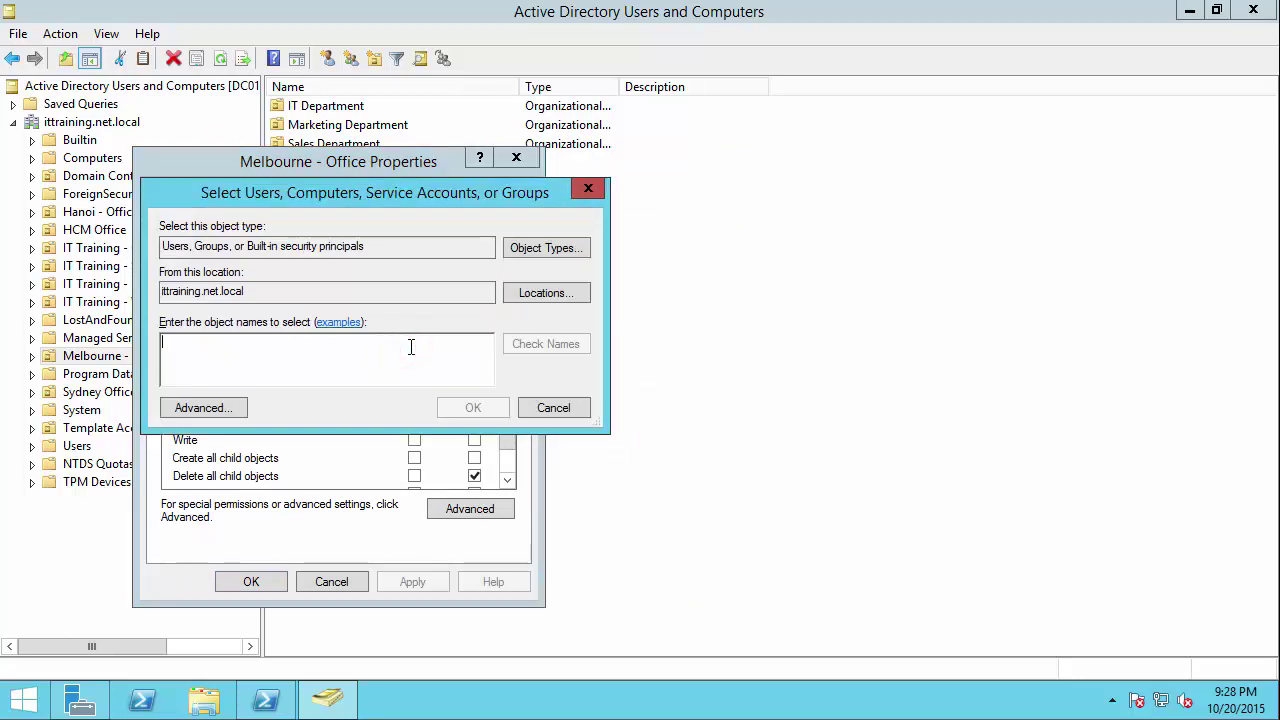
pyautogui.write('hanoi')
pyautogui.press('Return')
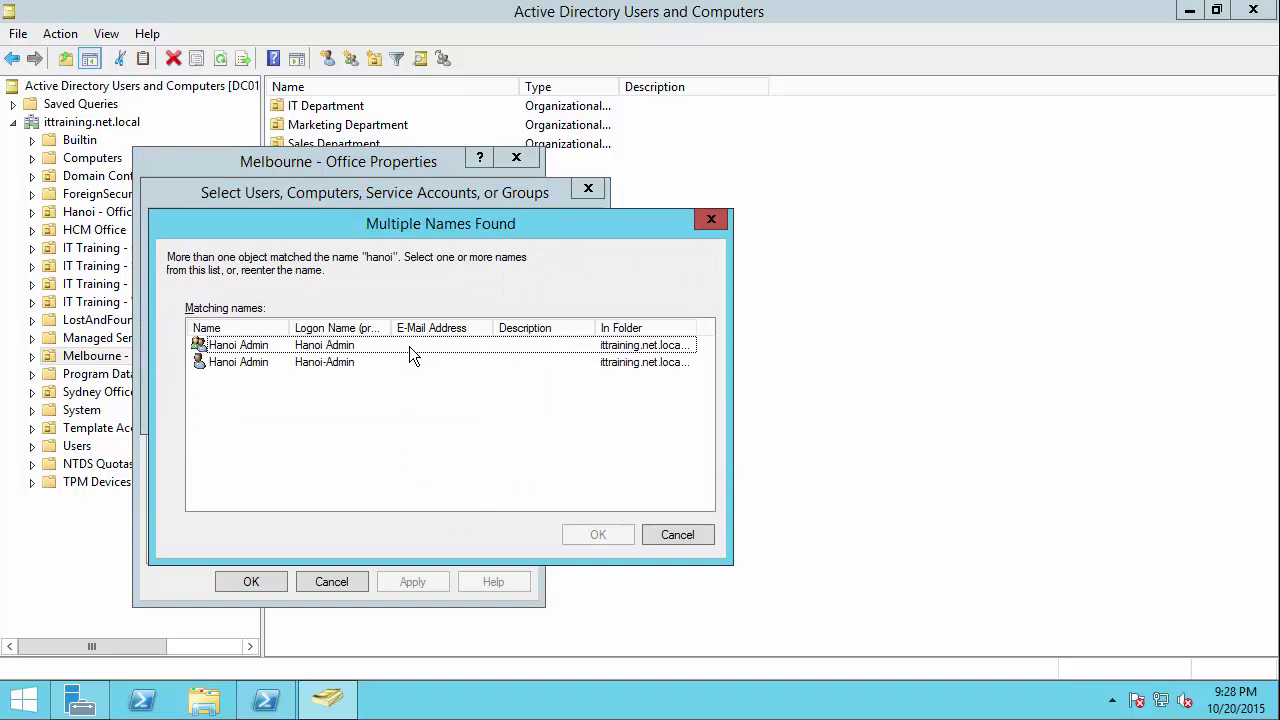
pyautogui.doubleClick(246, 347)
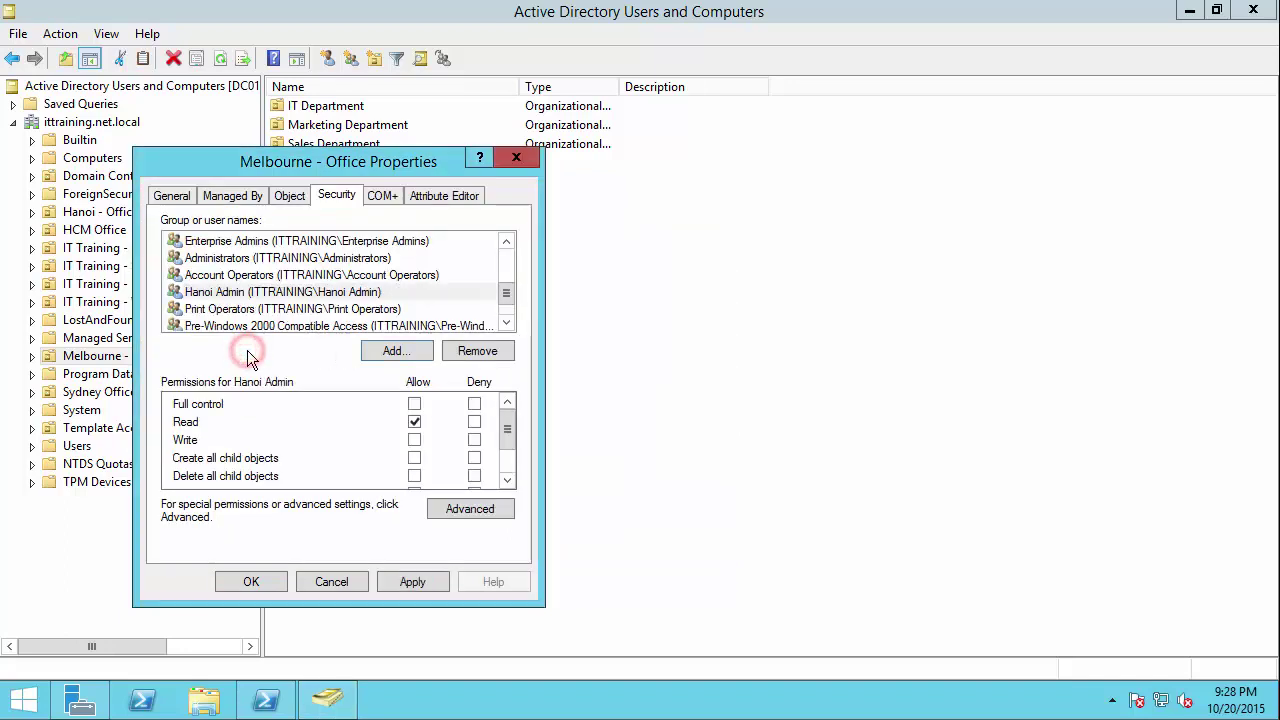
# Step: Deny Hanoi Admin Read permission, apply it, and close the dialog
pyautogui.click(265, 293)
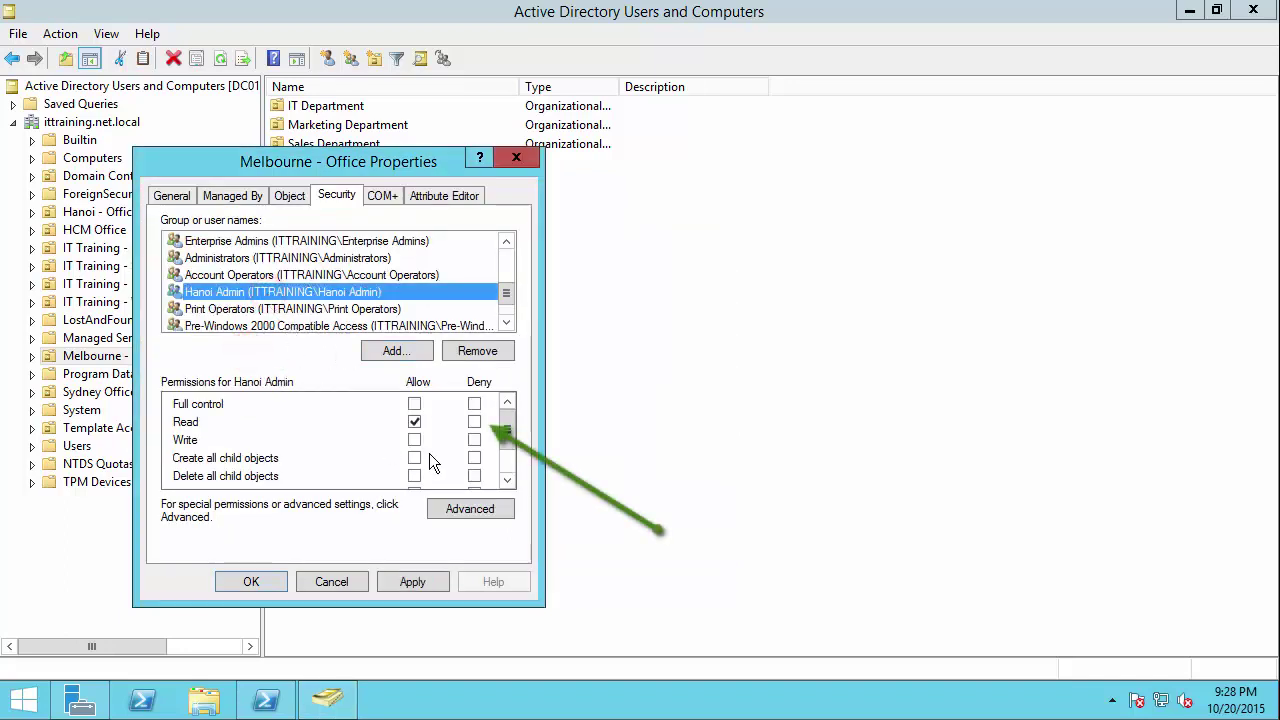
pyautogui.click(474, 423)
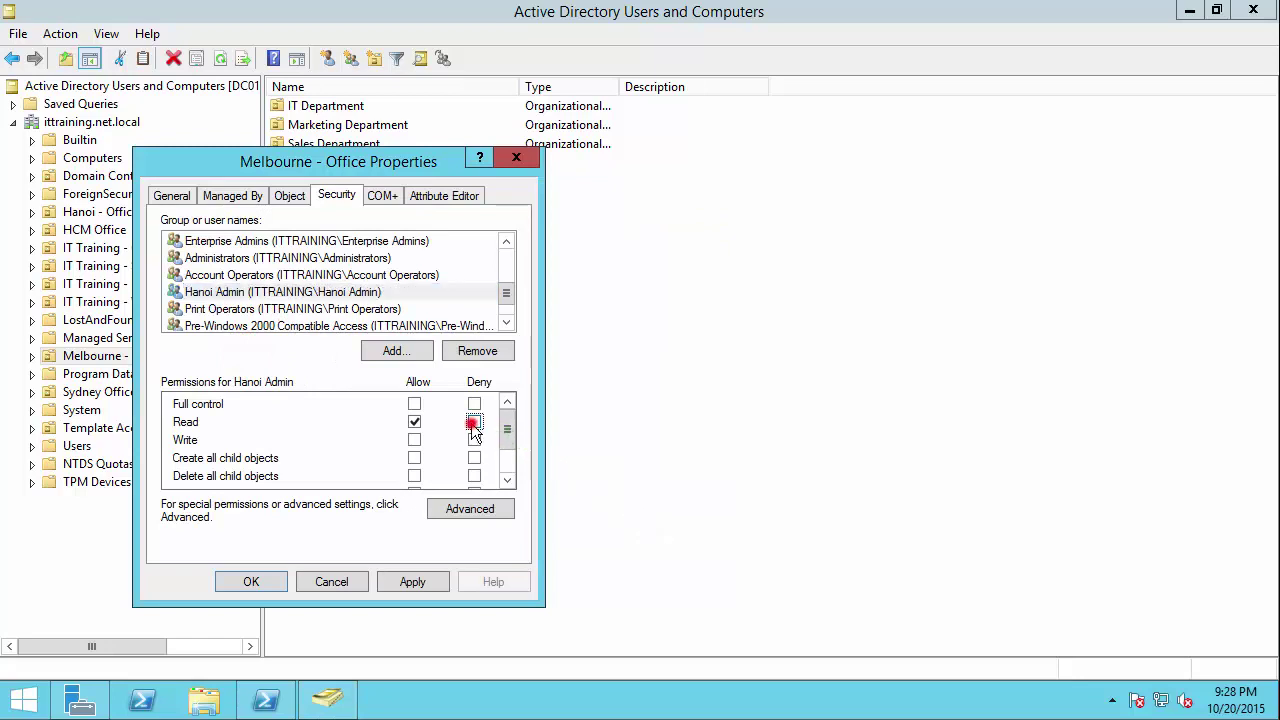
pyautogui.moveTo(510, 432)
pyautogui.mouseDown()
pyautogui.moveTo(510, 465)
pyautogui.moveTo(513, 417)
pyautogui.mouseUp()
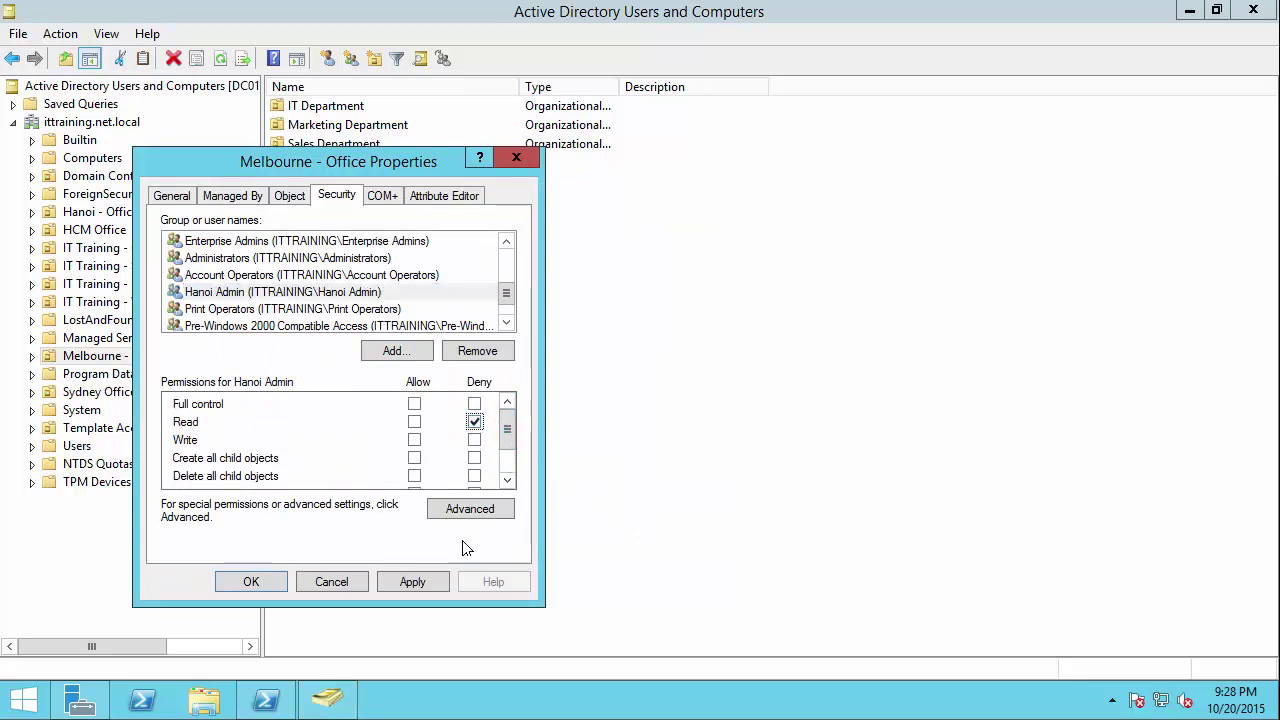
pyautogui.click(417, 582)
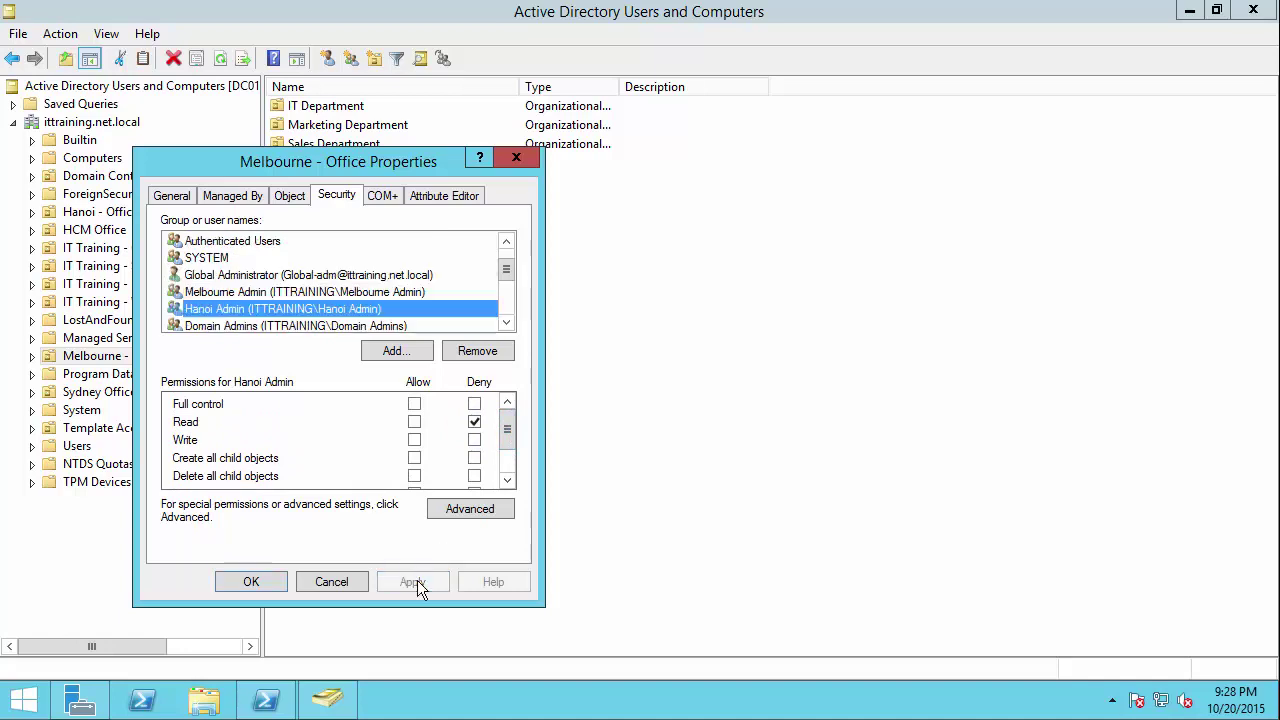
pyautogui.click(262, 585)
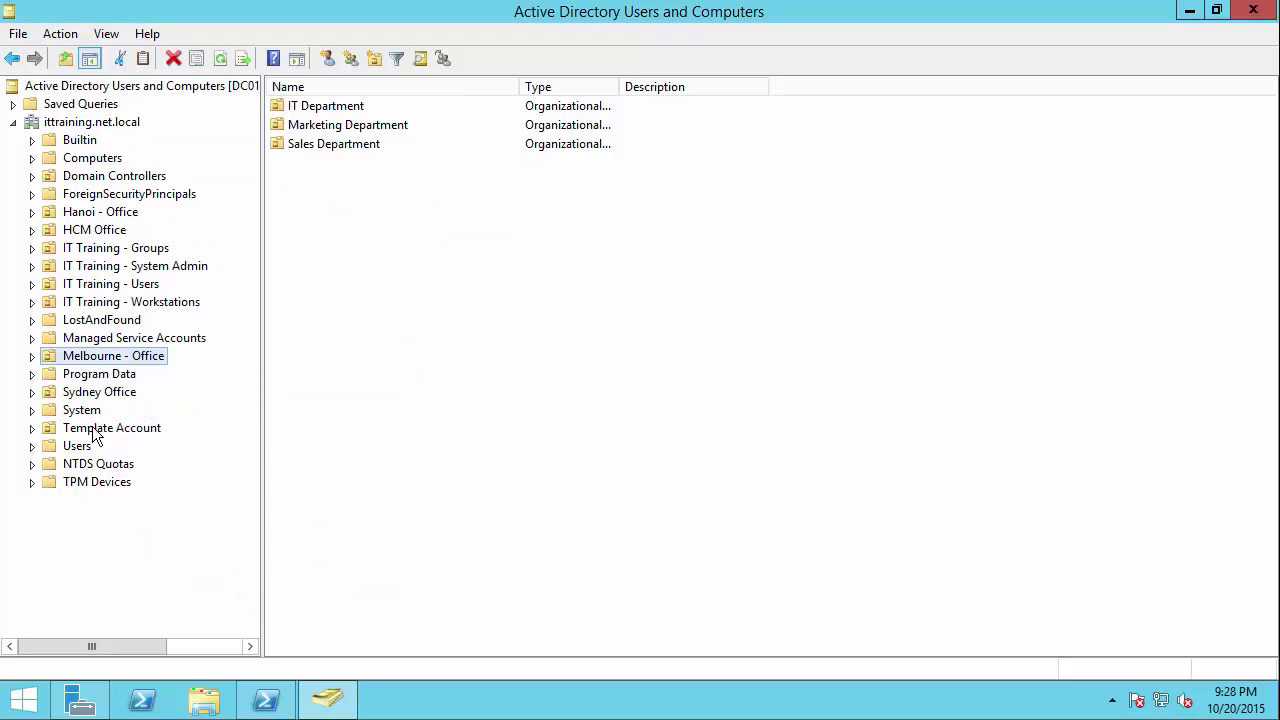
# Step: Open the Sydney Office OU's properties at its Security permissions
pyautogui.click(108, 398)
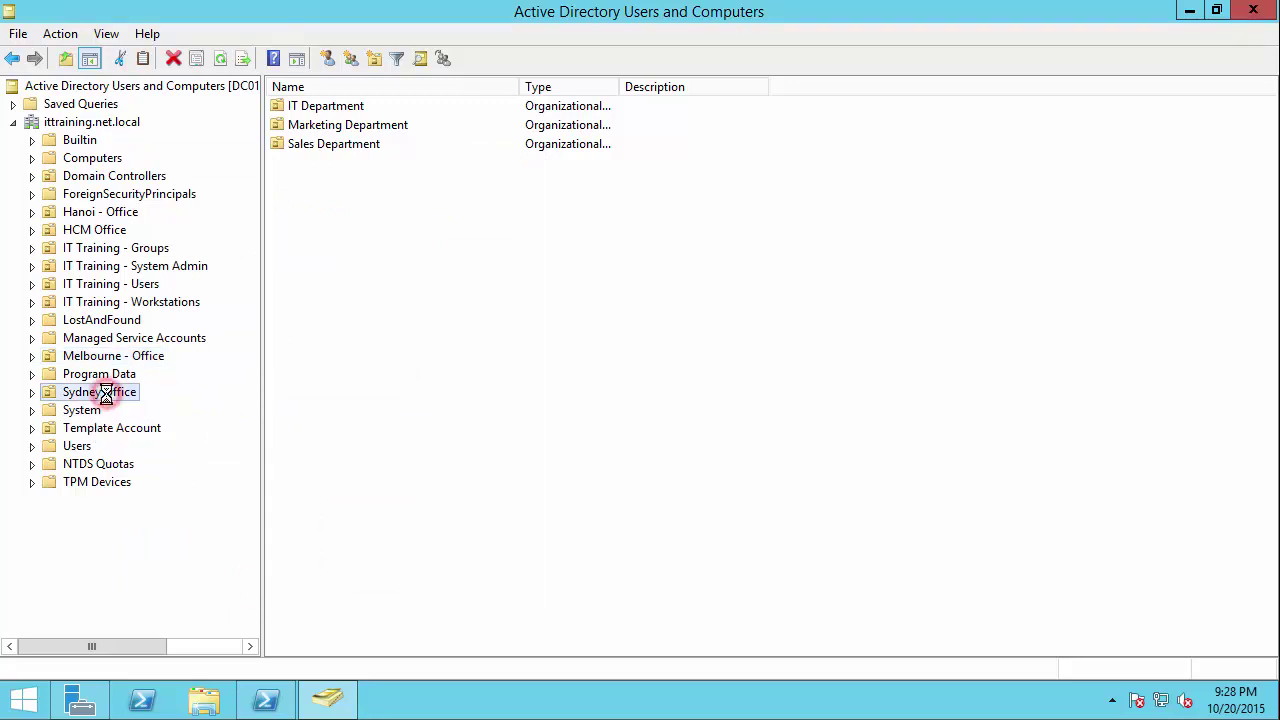
pyautogui.rightClick(108, 395)
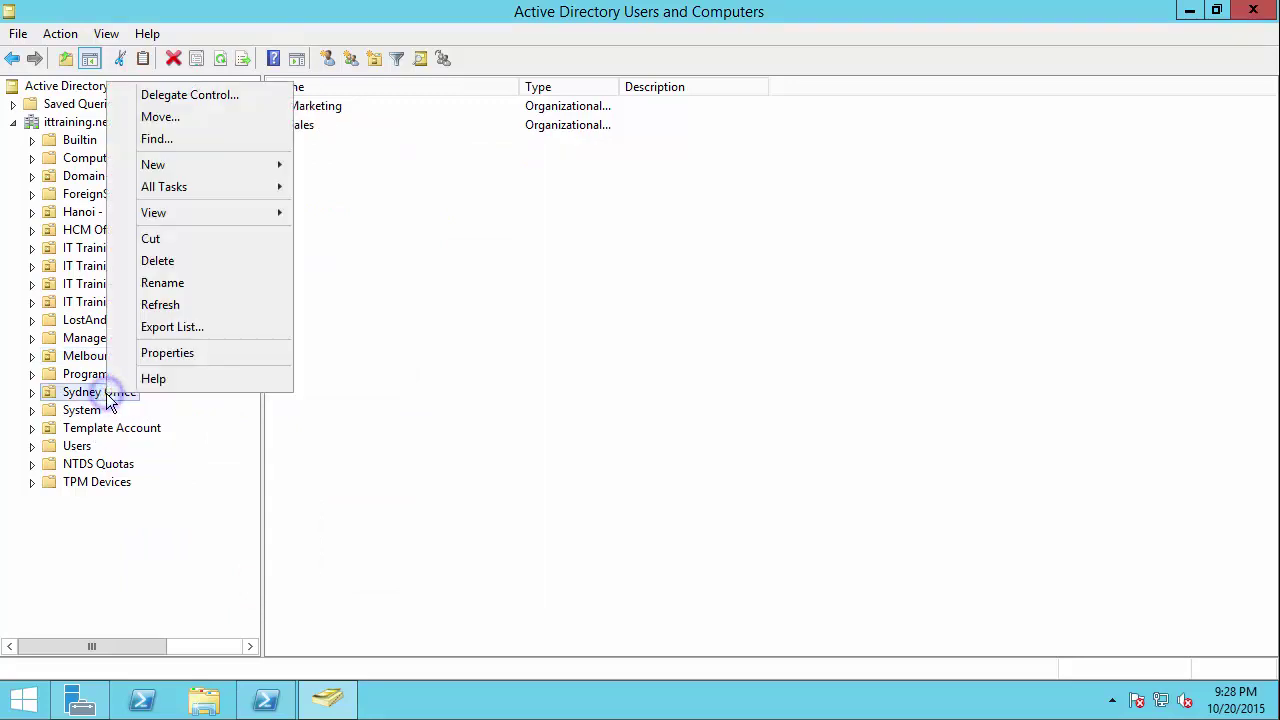
pyautogui.click(144, 354)
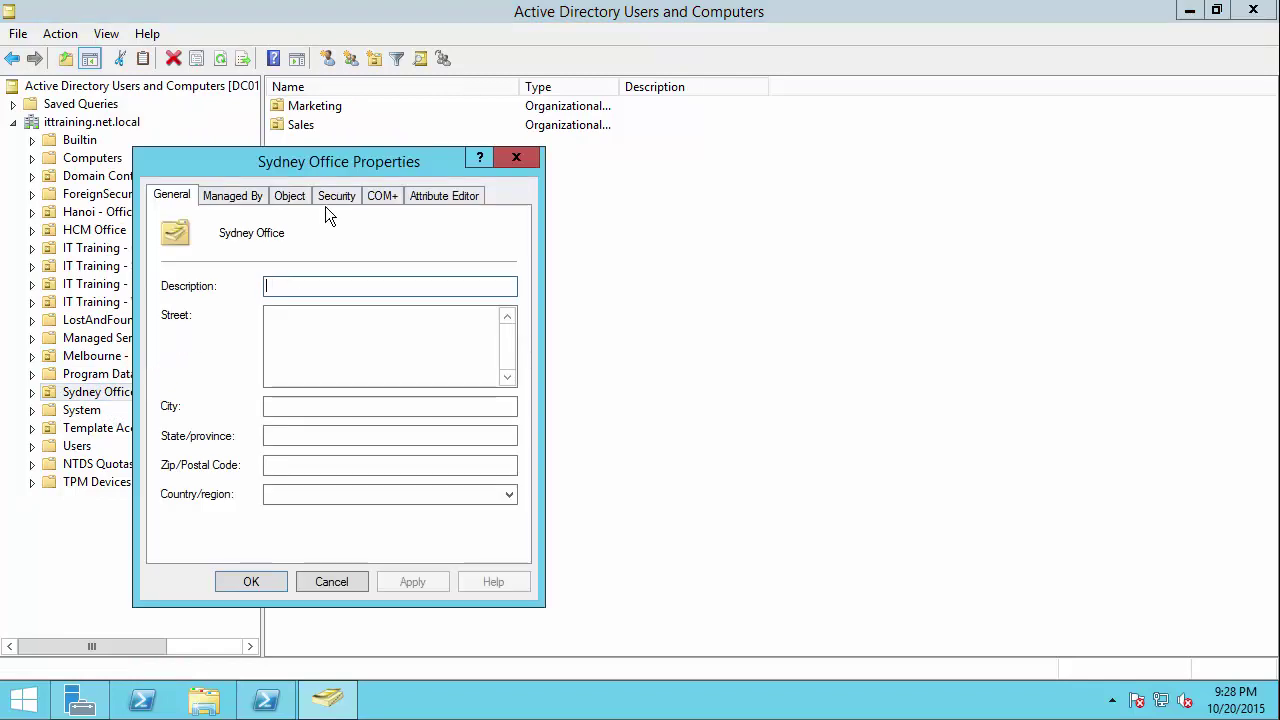
pyautogui.click(333, 197)
# Step: Add Hanoi Admin to Sydney Office's permissions with Read denied, then apply and close
pyautogui.click(409, 354)
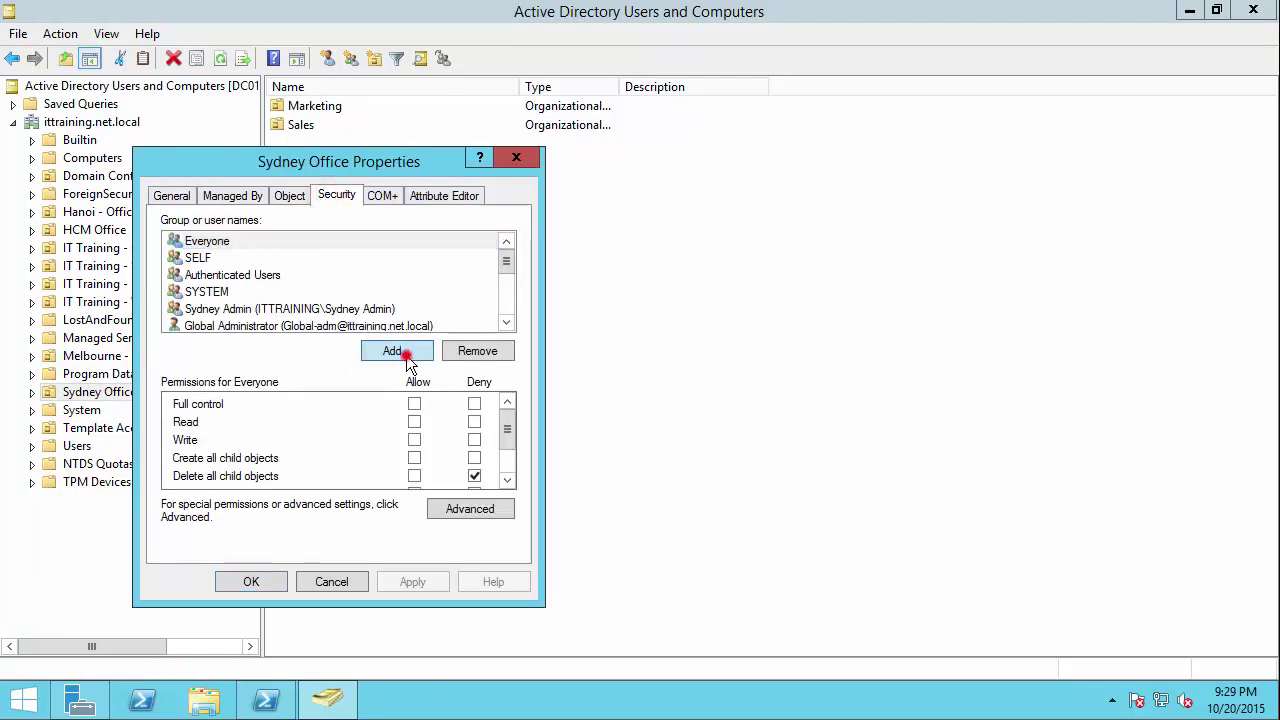
pyautogui.write('hanoi')
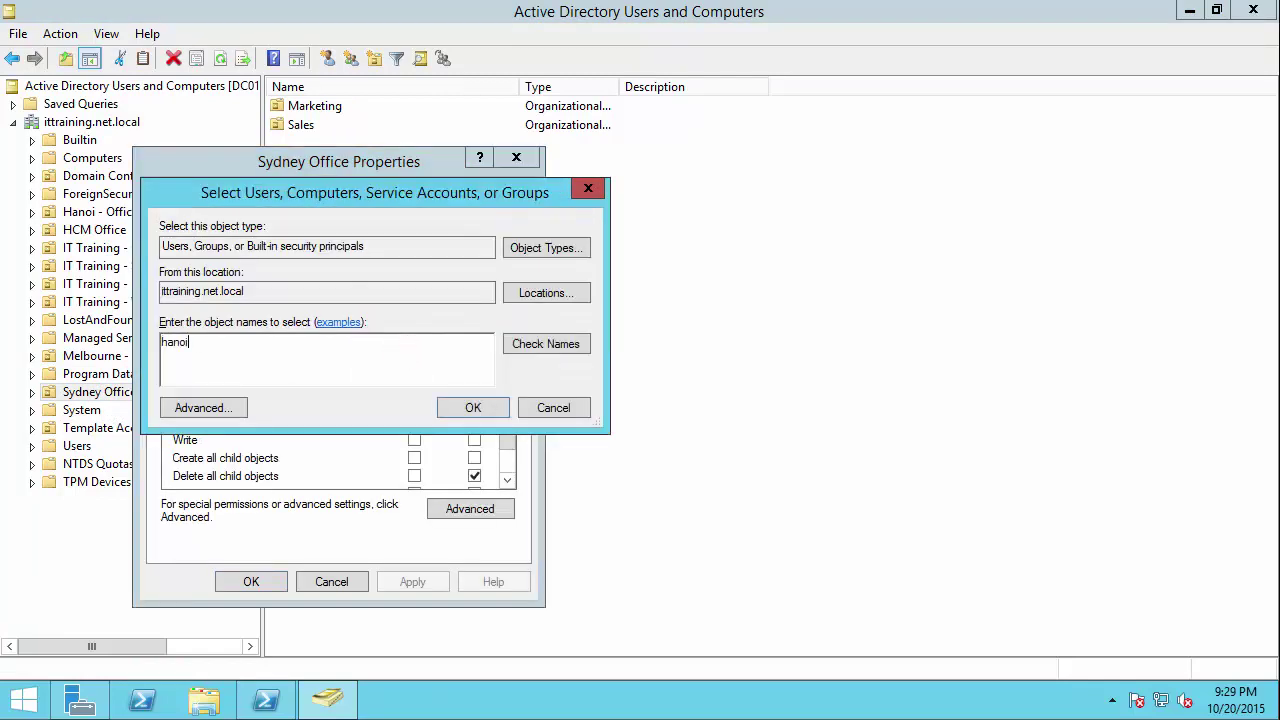
pyautogui.press('Return')
pyautogui.doubleClick(250, 345)
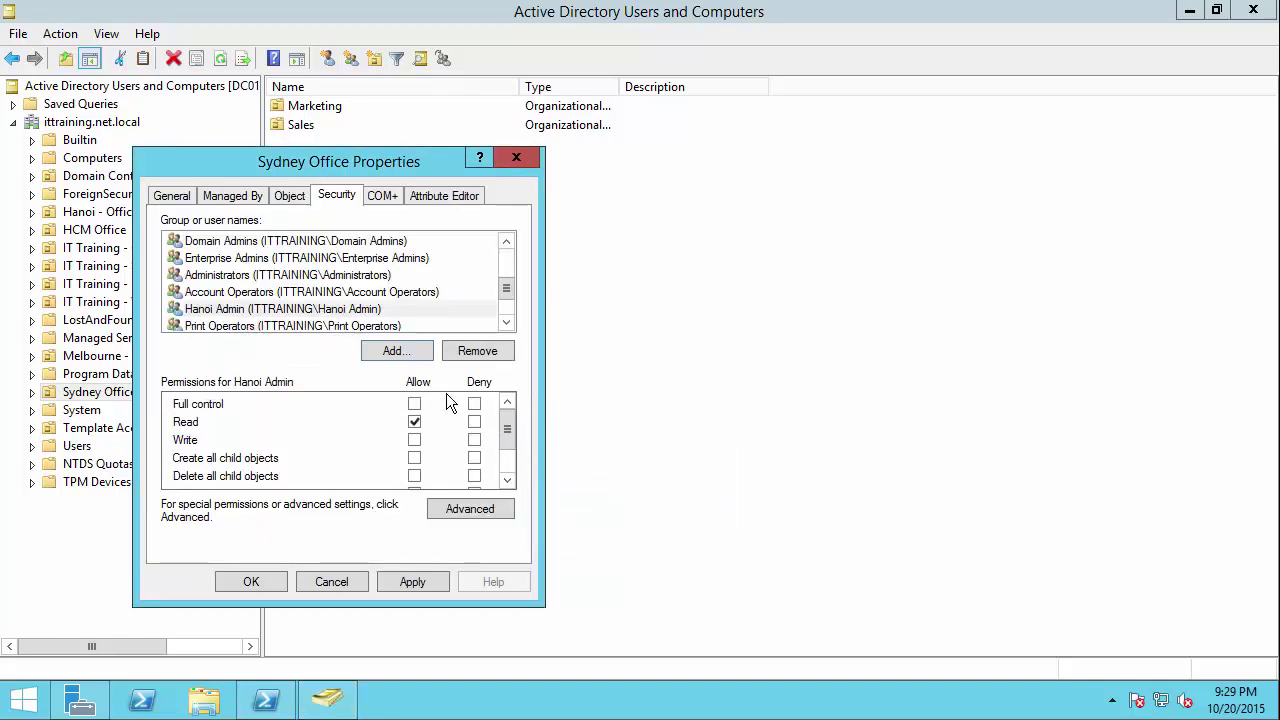
pyautogui.click(474, 423)
pyautogui.click(421, 590)
pyautogui.click(240, 583)
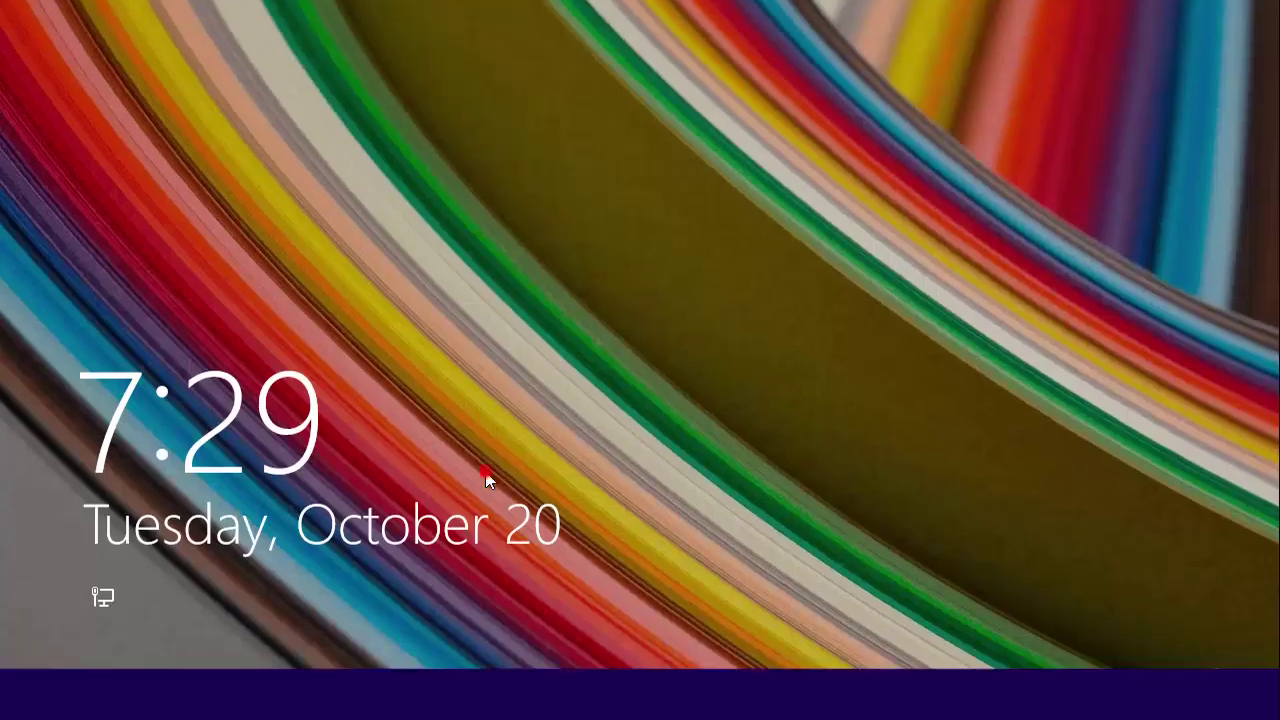
# Step: Sign in as Other user with the Hanoi admin account's user name and password
pyautogui.click(486, 480)
pyautogui.click(757, 324)
pyautogui.write('hanoi-ad,om')
pyautogui.press('Tab')
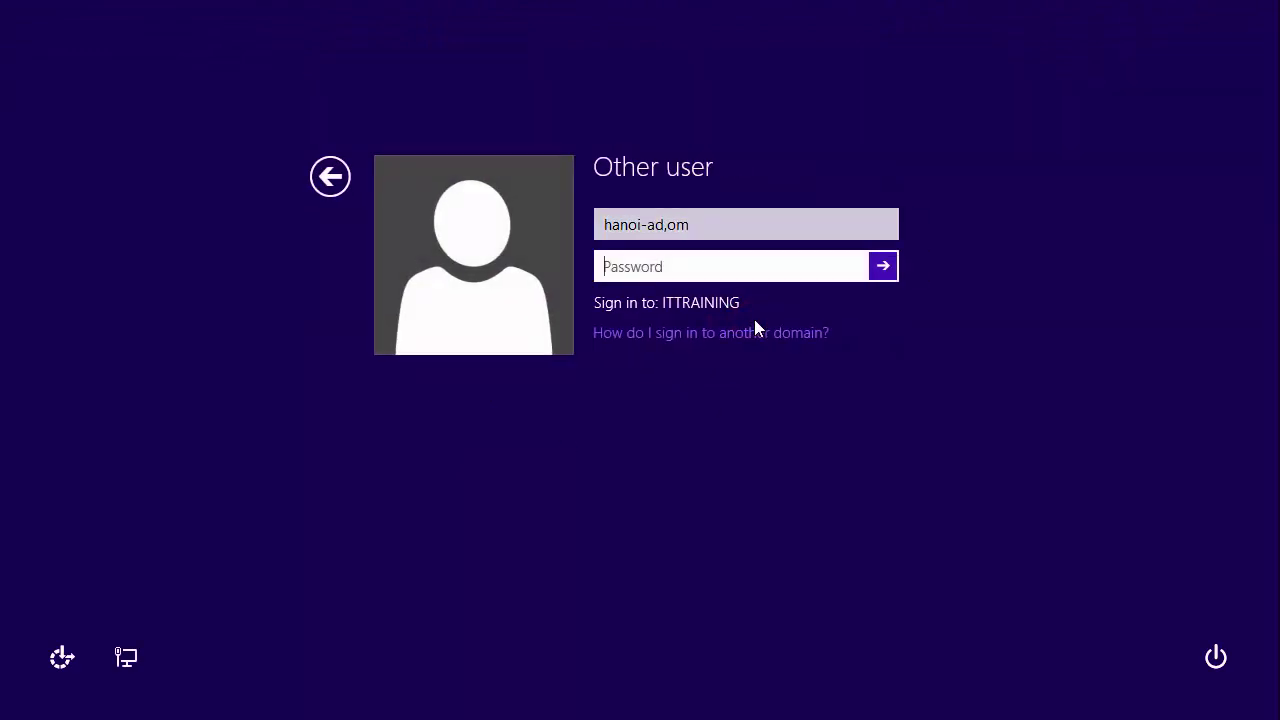
pyautogui.click(765, 223)
pyautogui.press('BackSpace')
pyautogui.press('BackSpace')
pyautogui.press('BackSpace')
pyautogui.press('Tab')
pyautogui.write('P')
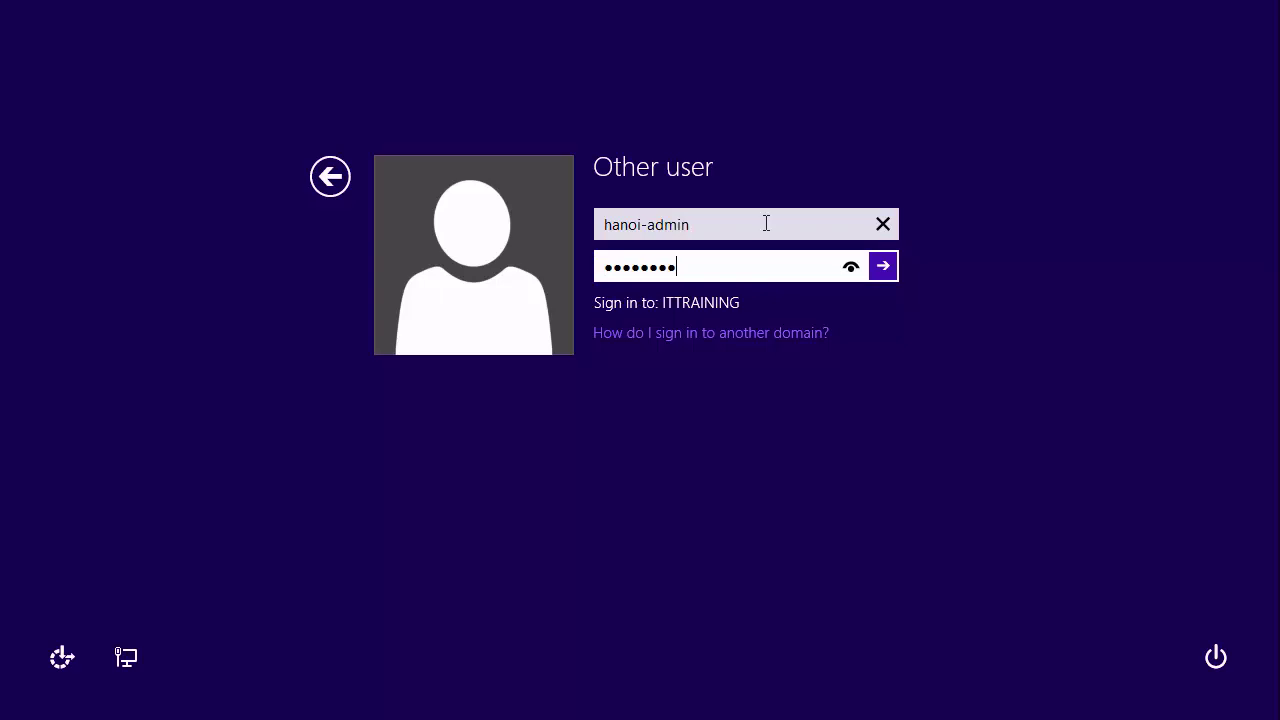
pyautogui.press('Return')
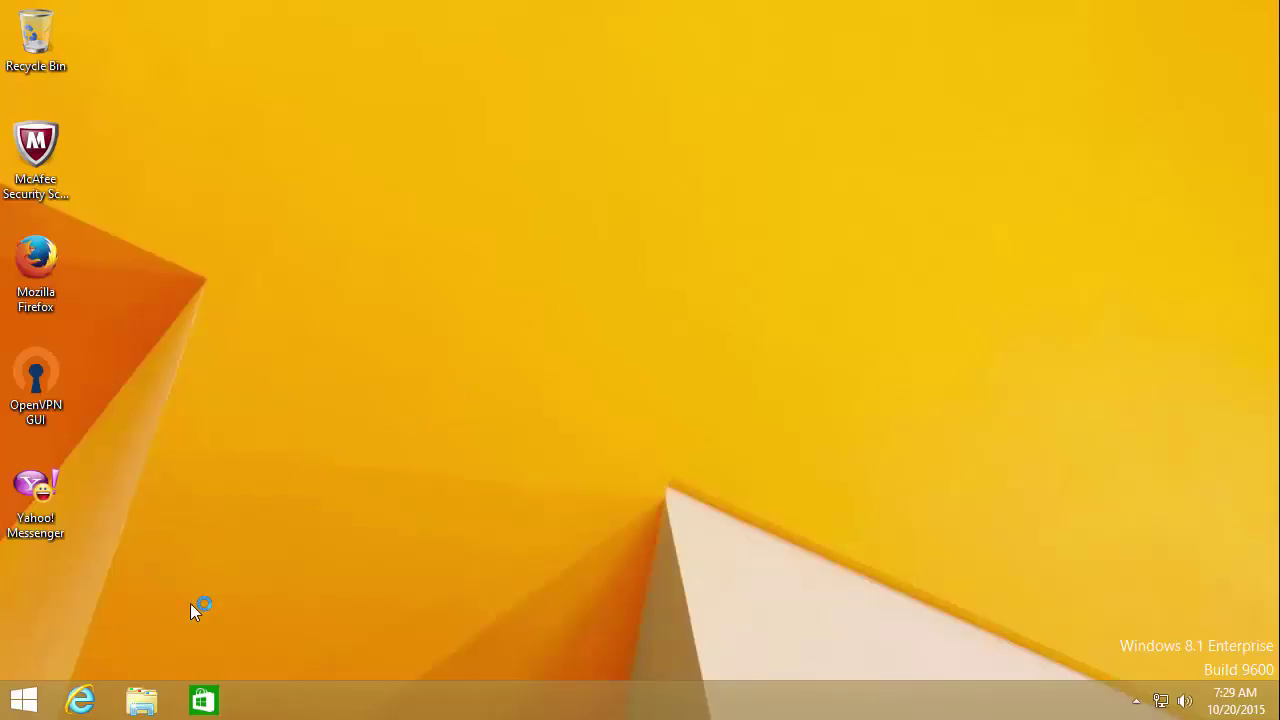
# Step: Launch Active Directory Users and Computers from Administrative Tools in the Start apps list
pyautogui.click(38, 706)
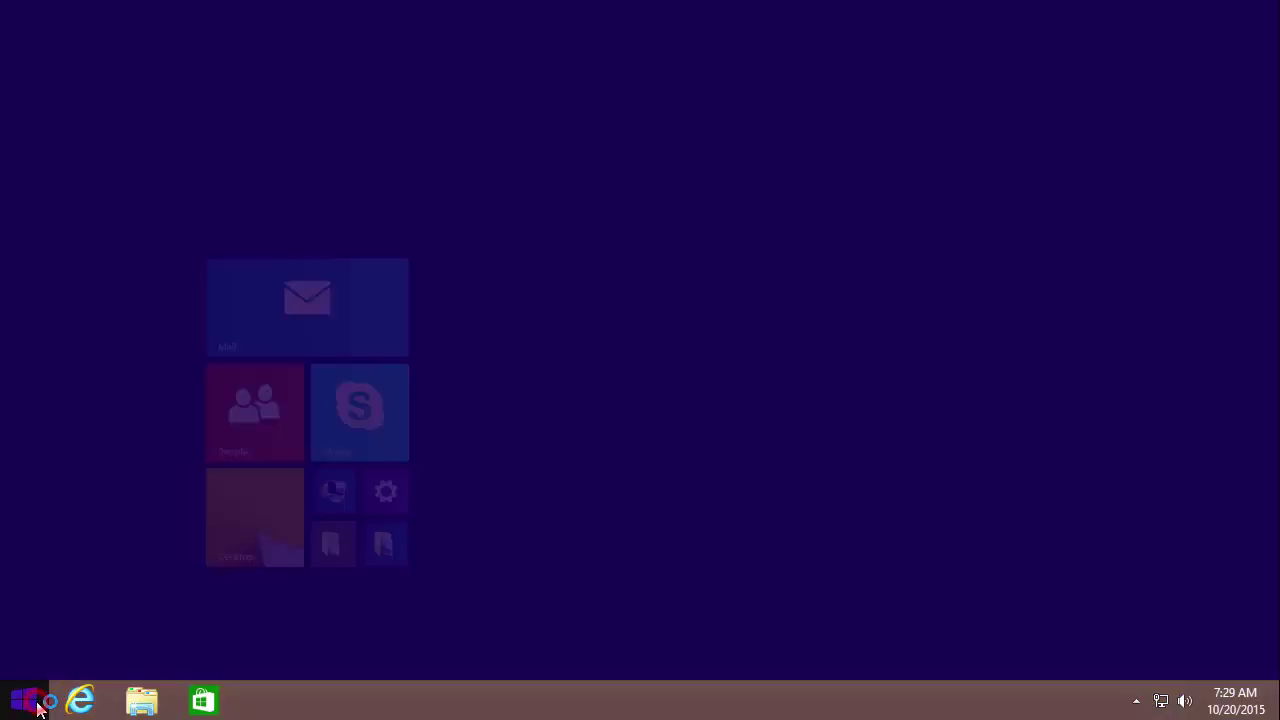
pyautogui.click(133, 666)
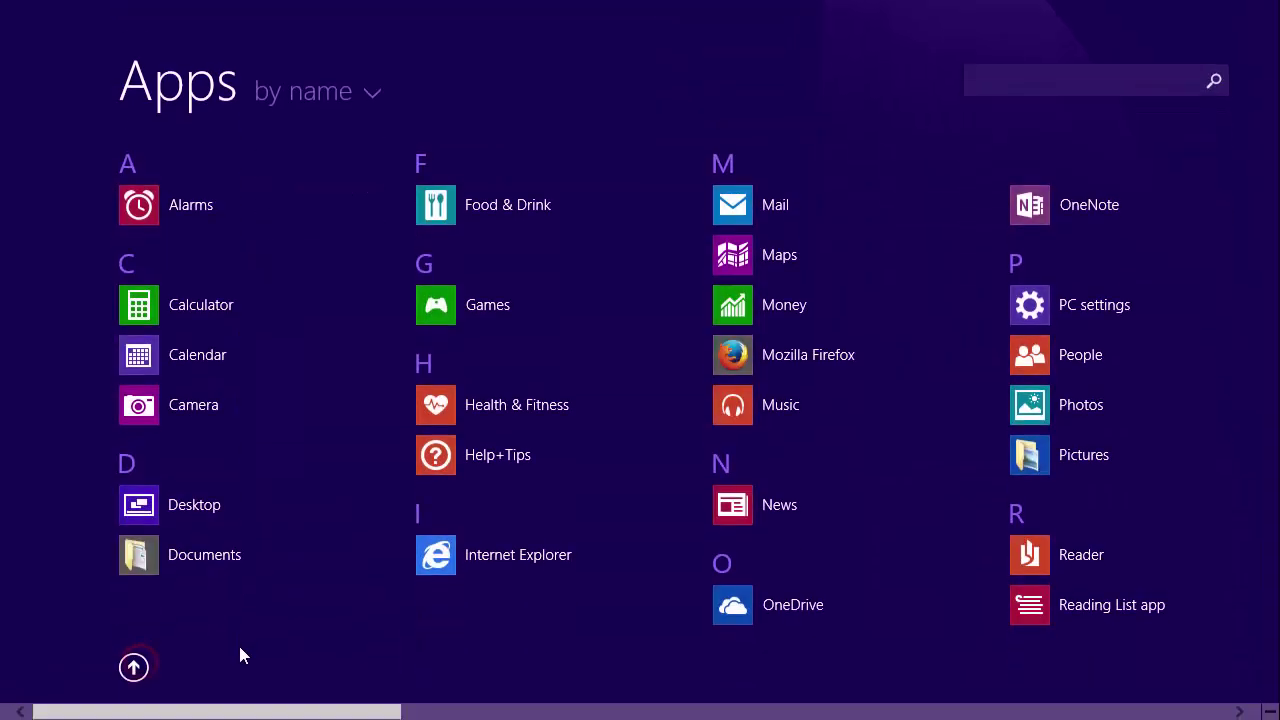
pyautogui.moveTo(212, 708); pyautogui.dragTo(886, 680)
pyautogui.click(929, 461)
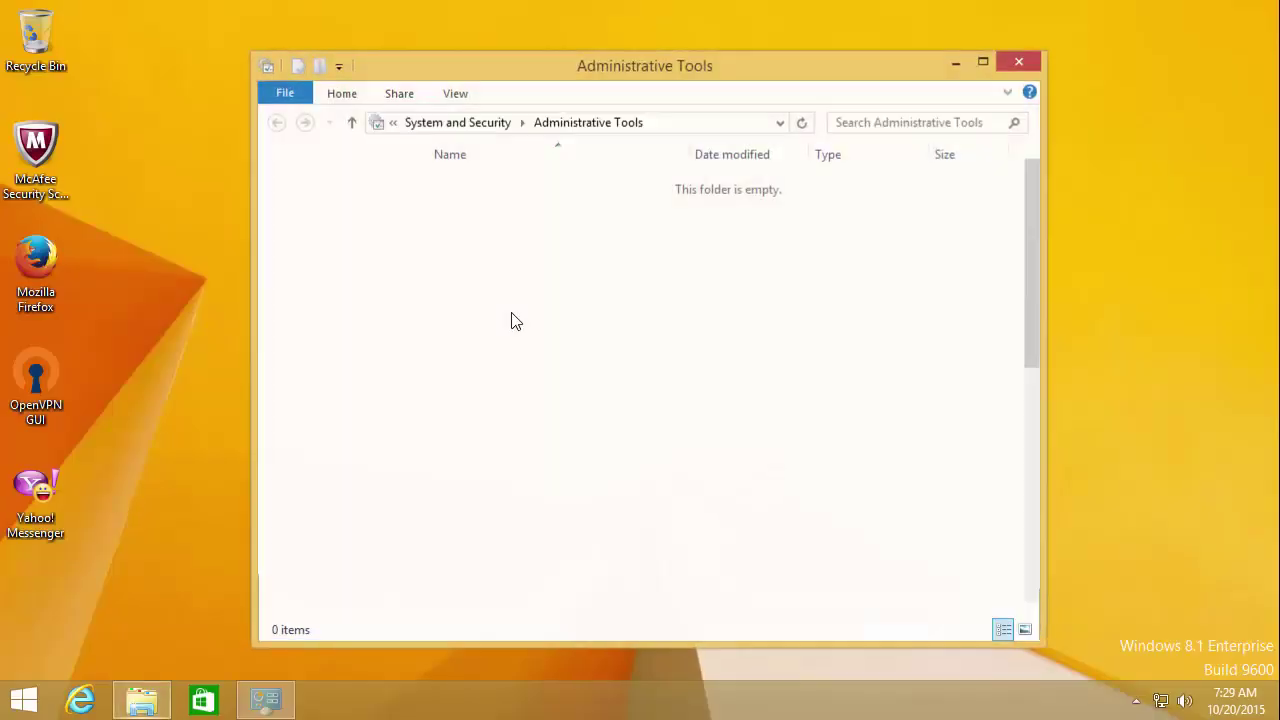
pyautogui.click(580, 289)
pyautogui.doubleClick(580, 289)
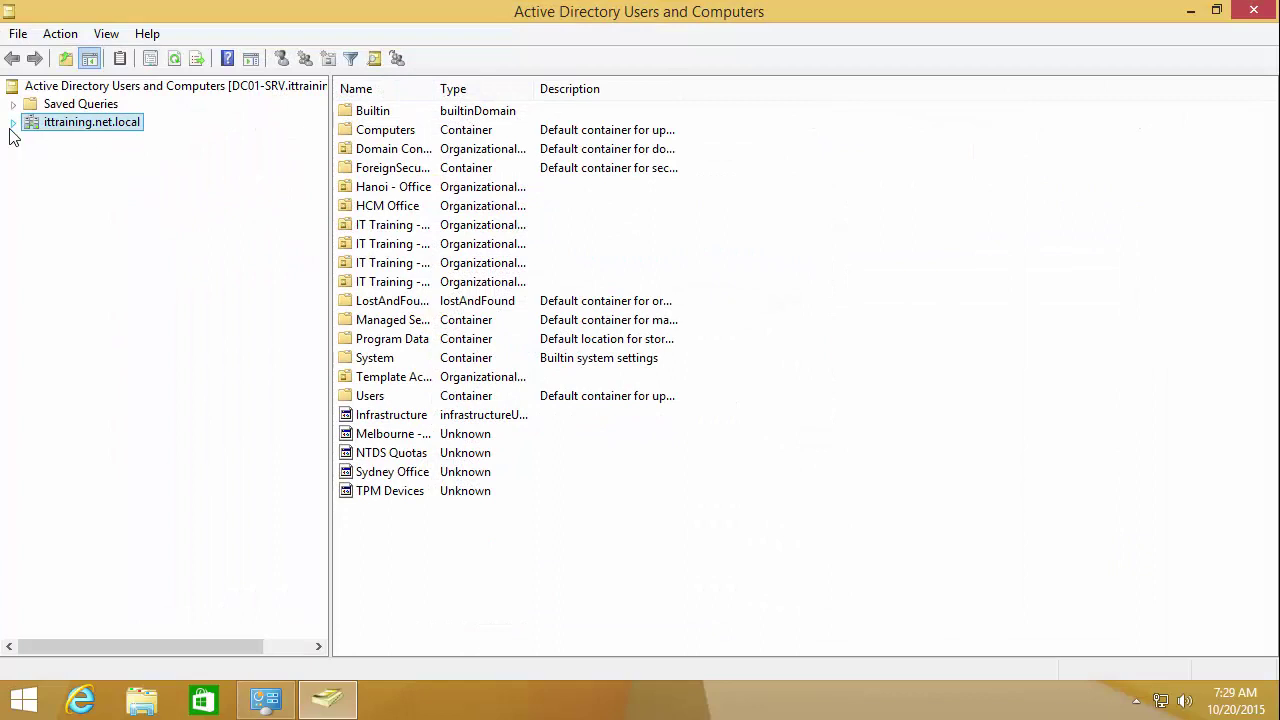
# Step: Expand ittraining.net.local and turn off View > Advanced Features
pyautogui.click(13, 122)
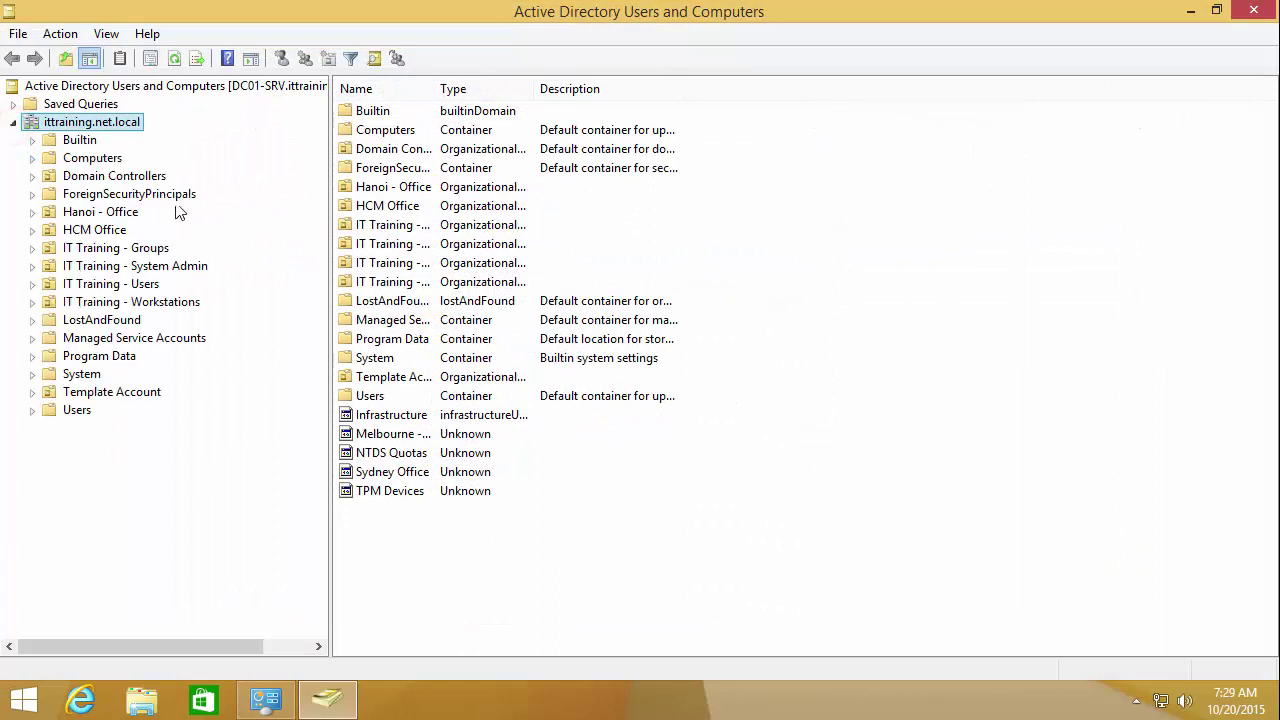
pyautogui.click(77, 34)
pyautogui.click(106, 34)
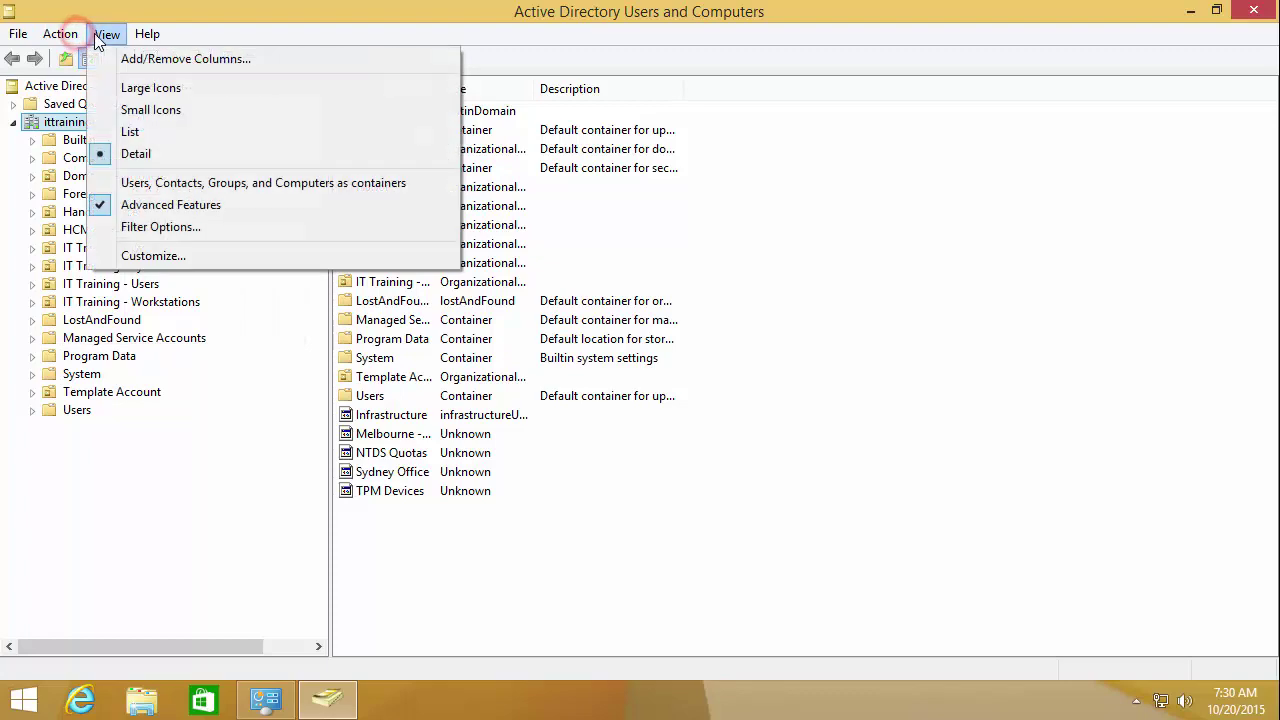
pyautogui.click(102, 206)
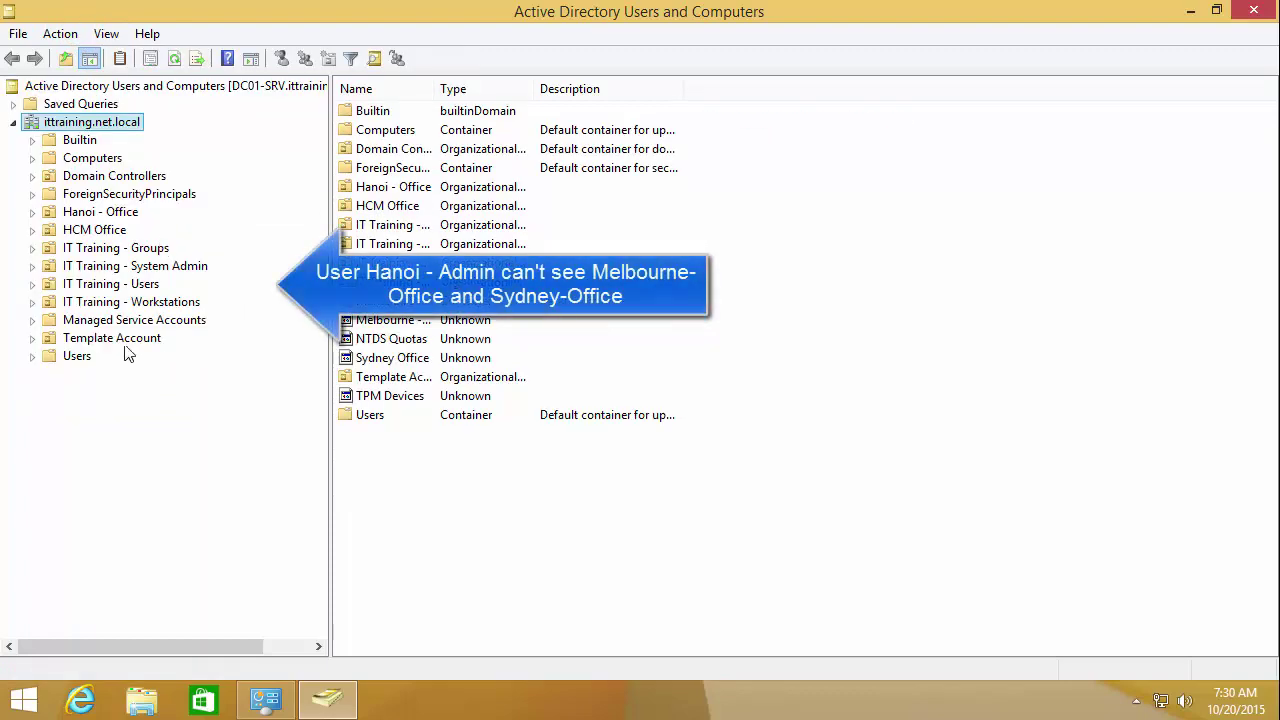
# Step: Browse the Template Account, System Admin, Users, Workstations and Groups OUs, confirming Melbourne and Sydney are absent
pyautogui.click(100, 337)
pyautogui.click(101, 266)
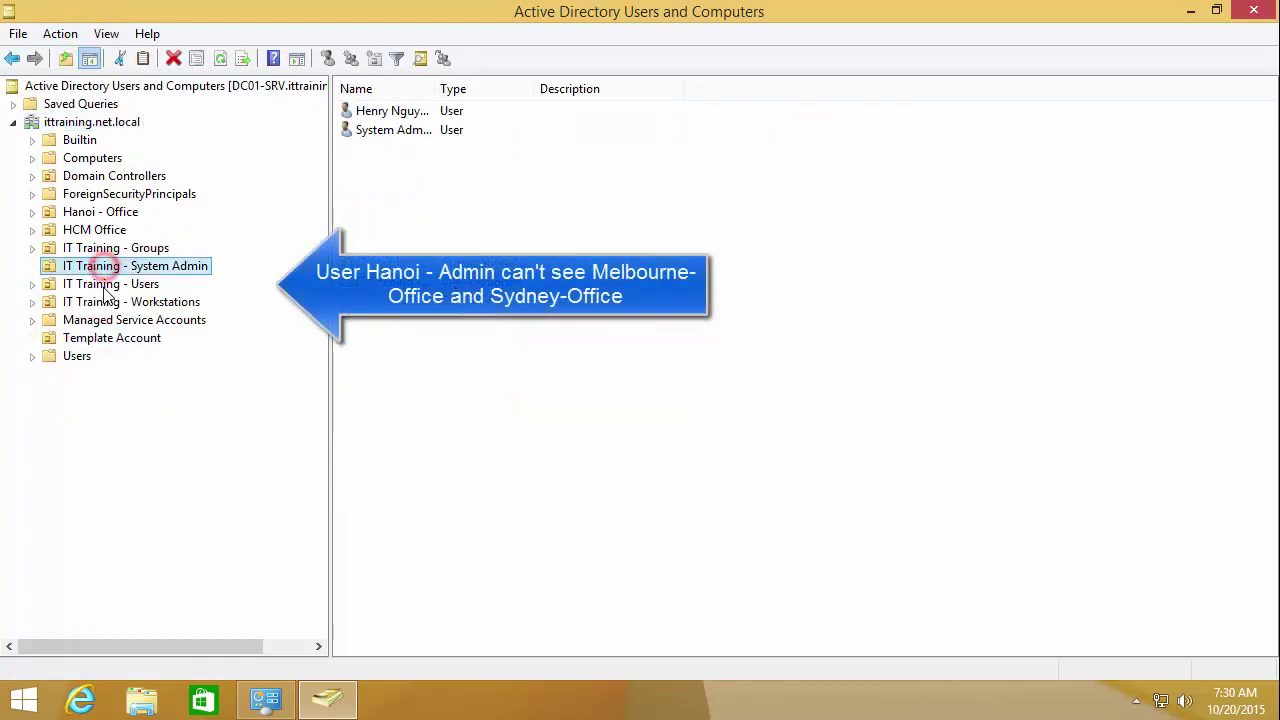
pyautogui.click(103, 284)
pyautogui.click(100, 302)
pyautogui.click(102, 338)
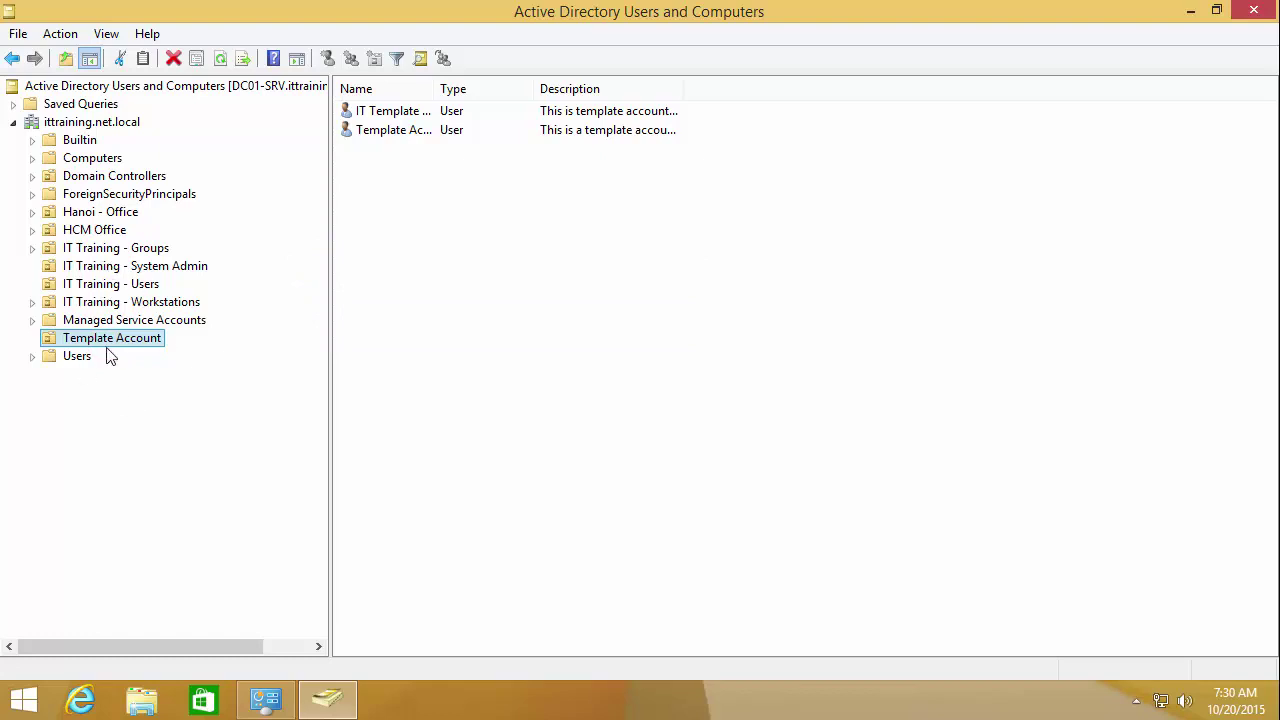
pyautogui.click(101, 252)
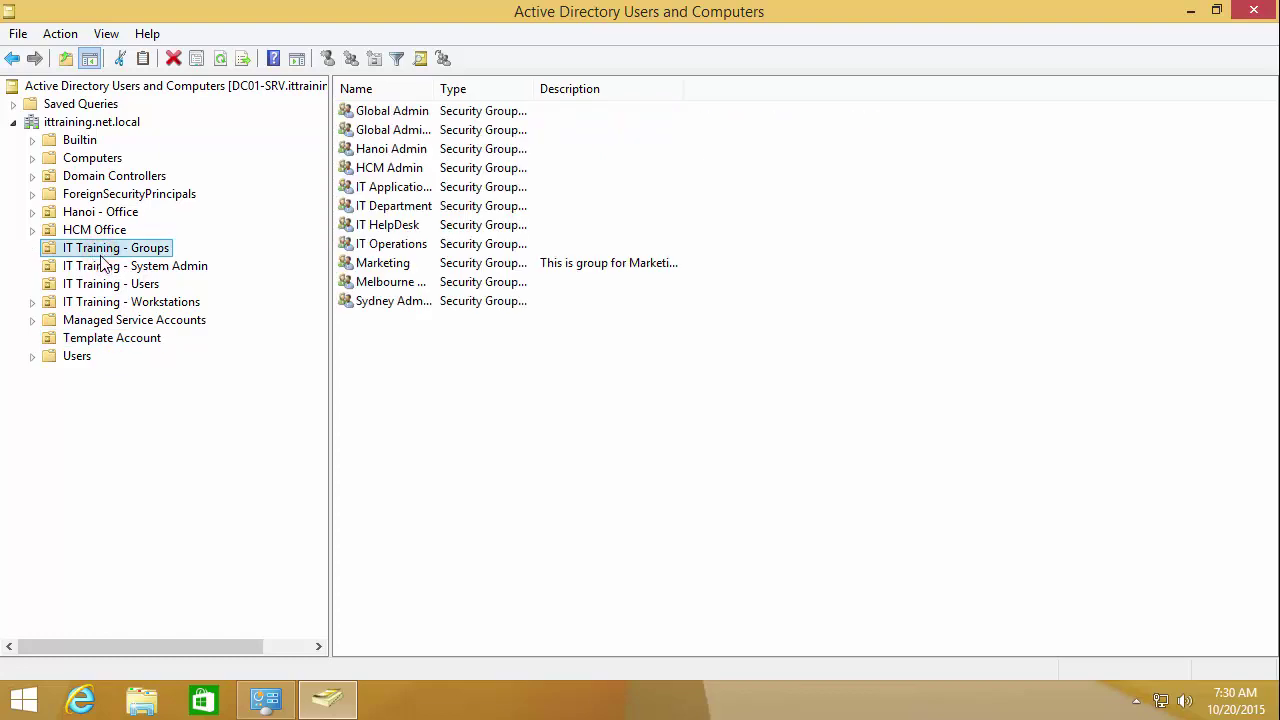
pyautogui.click(106, 288)
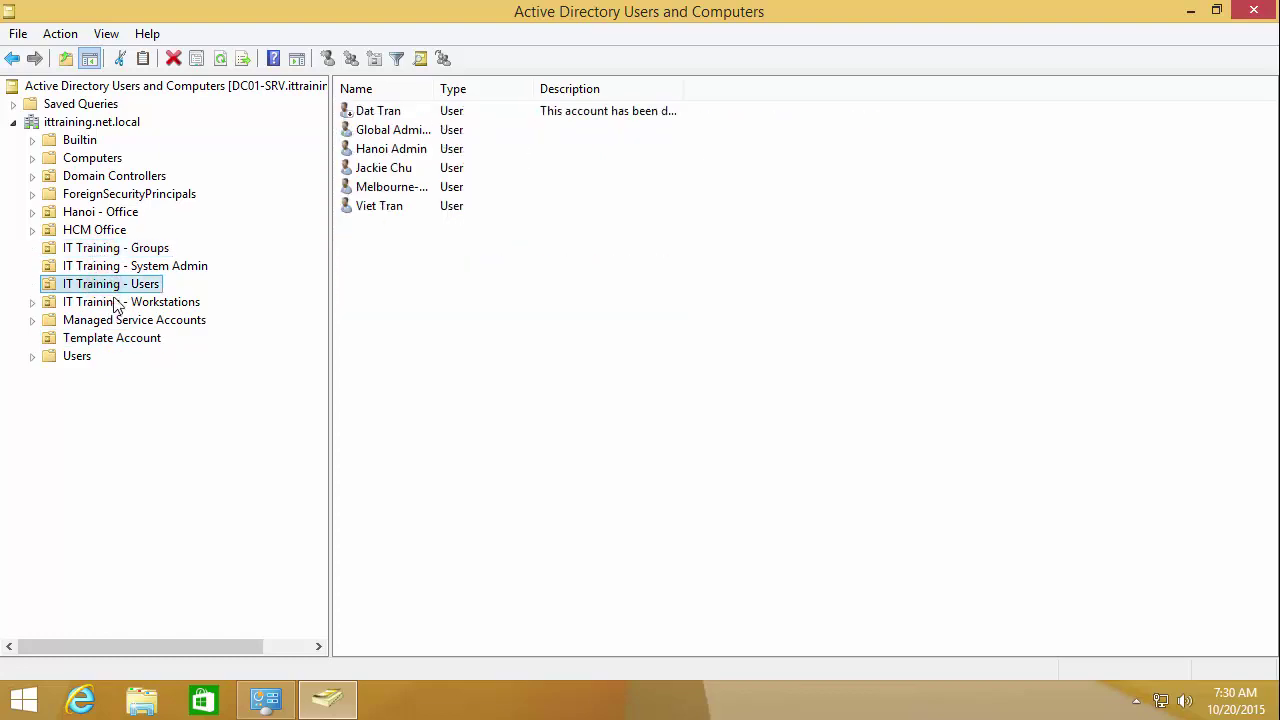
pyautogui.click(116, 302)
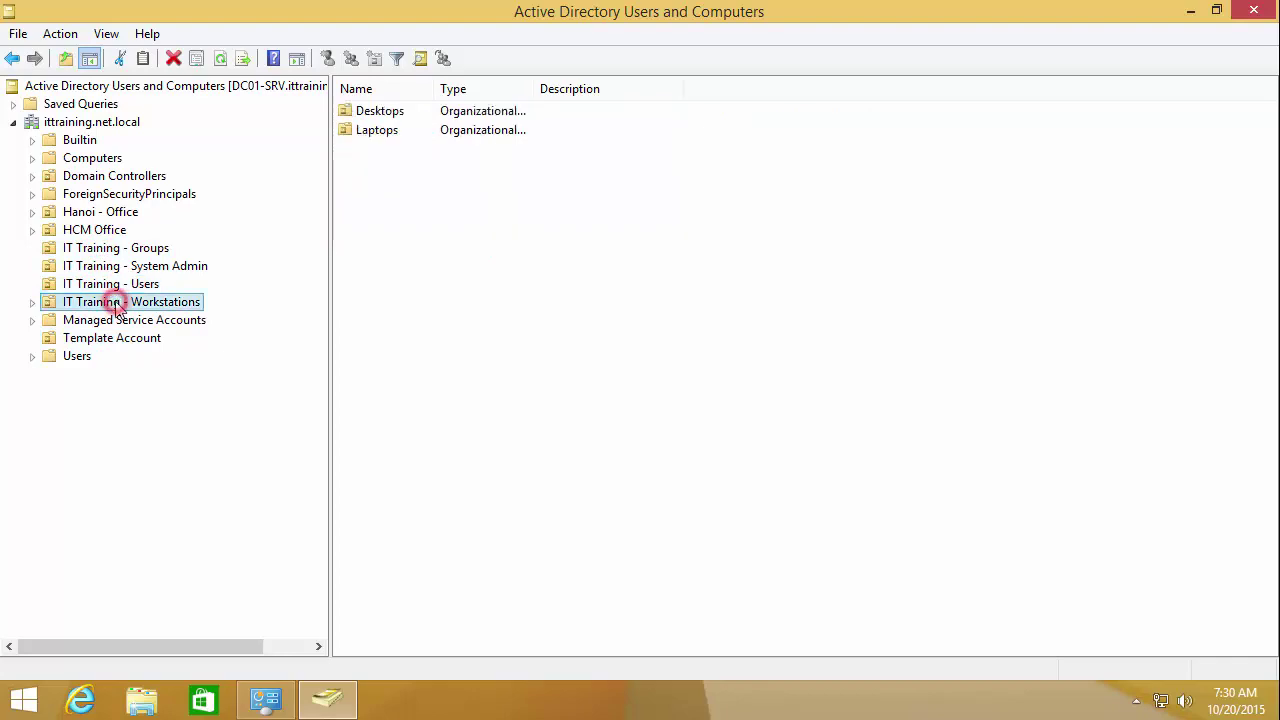